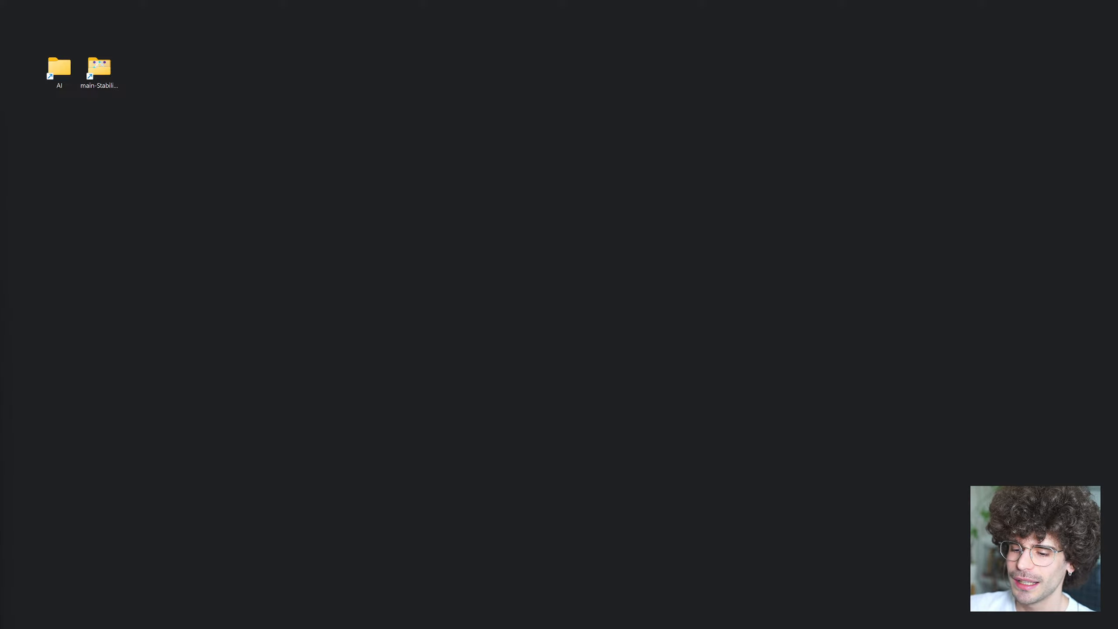
# Step: Switch to the web browser and open the heibara.ai Instagram profile in a new tab, declining optional cookies
pyautogui.hotkey('alt', 'Tab')
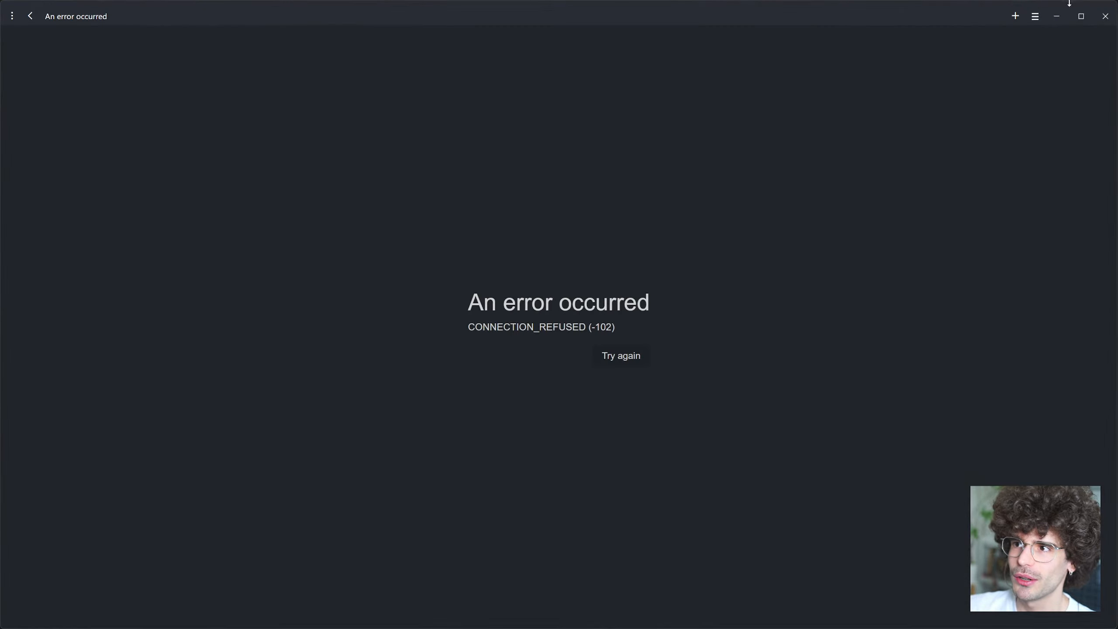
pyautogui.click(1015, 16)
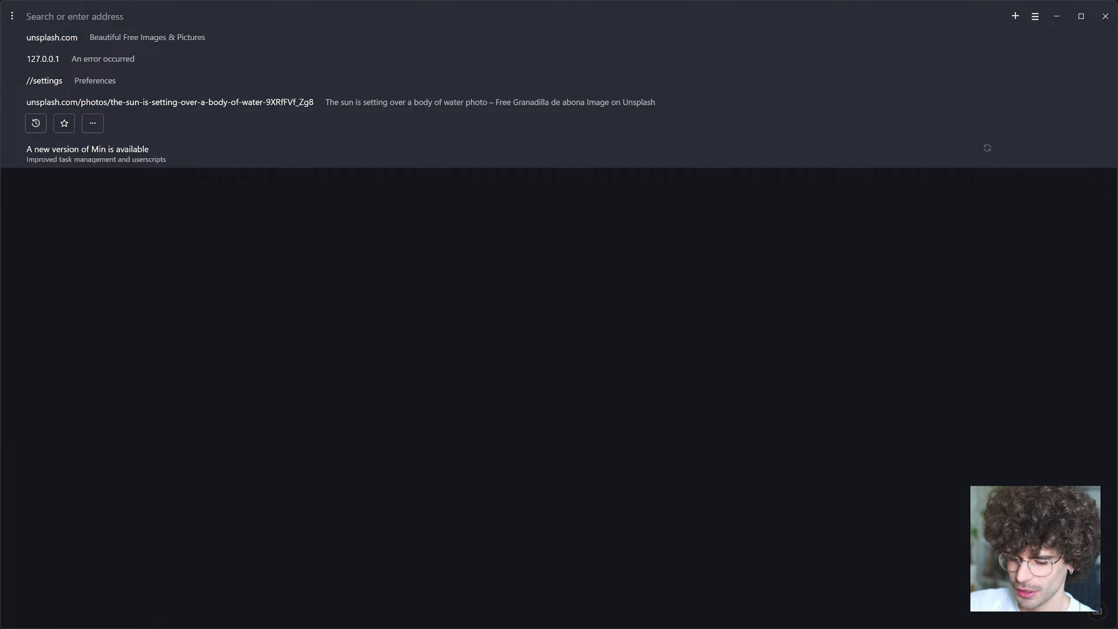
pyautogui.write('inst')
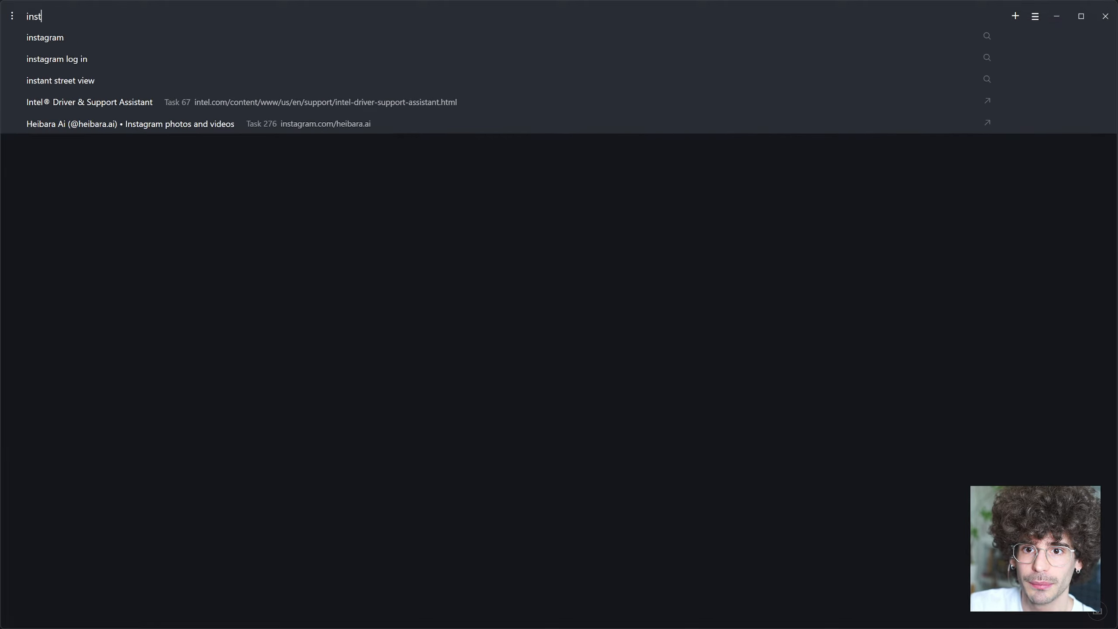
pyautogui.press('Down')
pyautogui.press('Down')
pyautogui.press('Down')
pyautogui.press('Down')
pyautogui.press('Down')
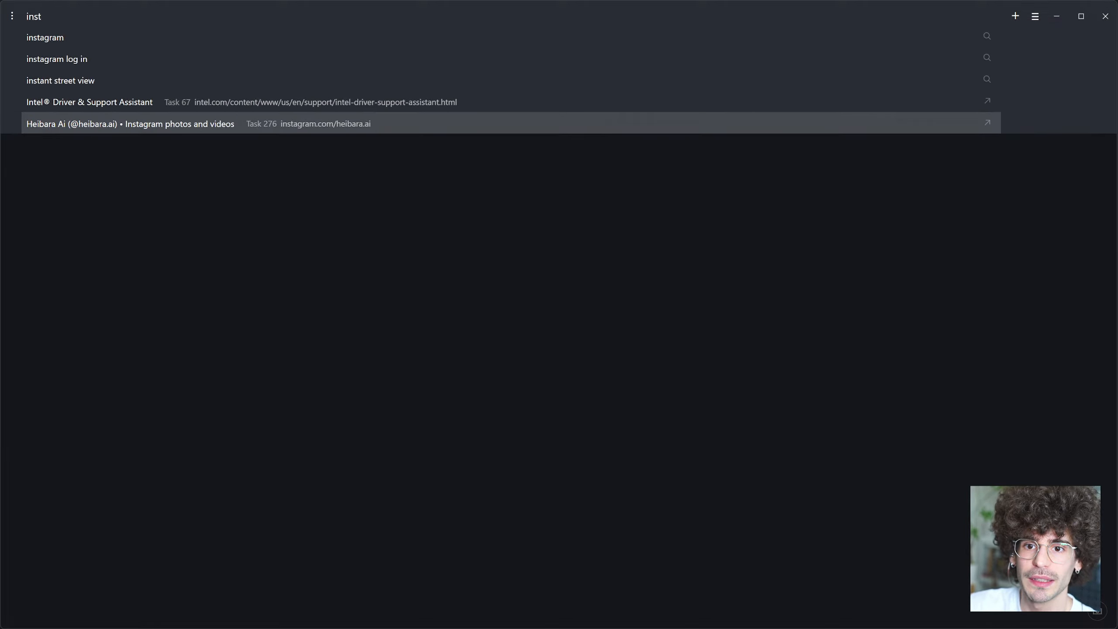
pyautogui.press('Return')
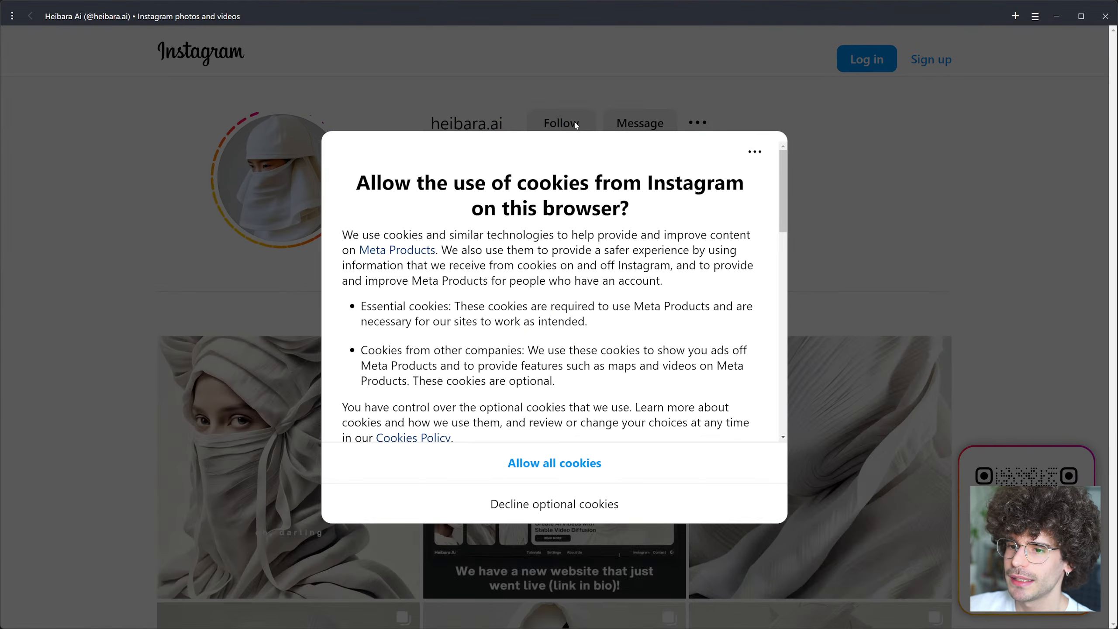
pyautogui.click(713, 505)
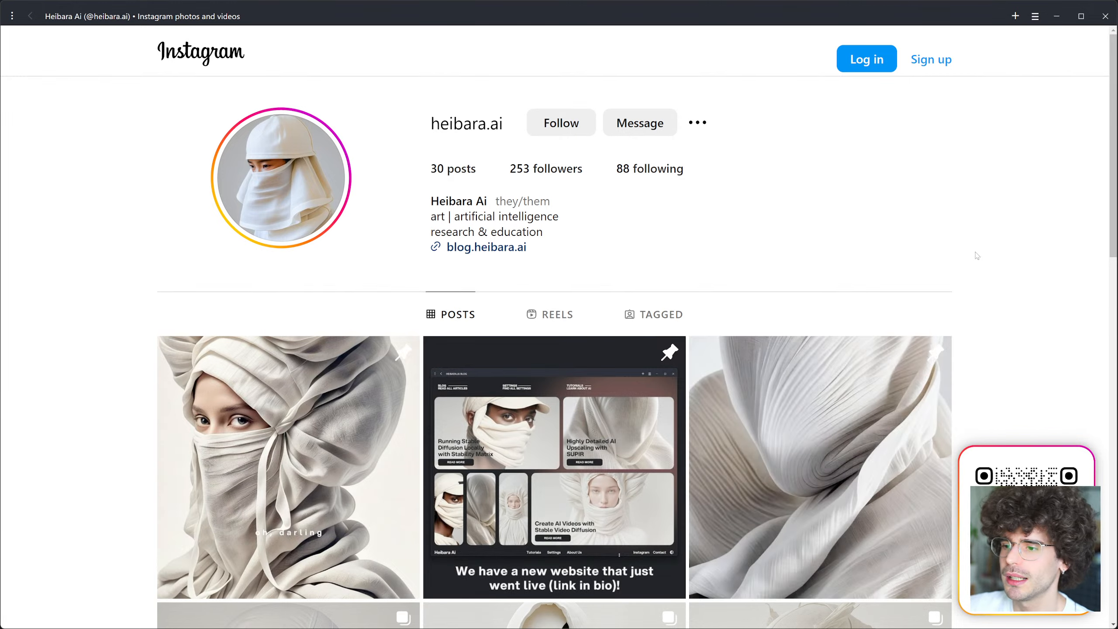
# Step: Look through the image posts on the heibara.ai profile and return to its header
pyautogui.scroll(-7, 978, 256)
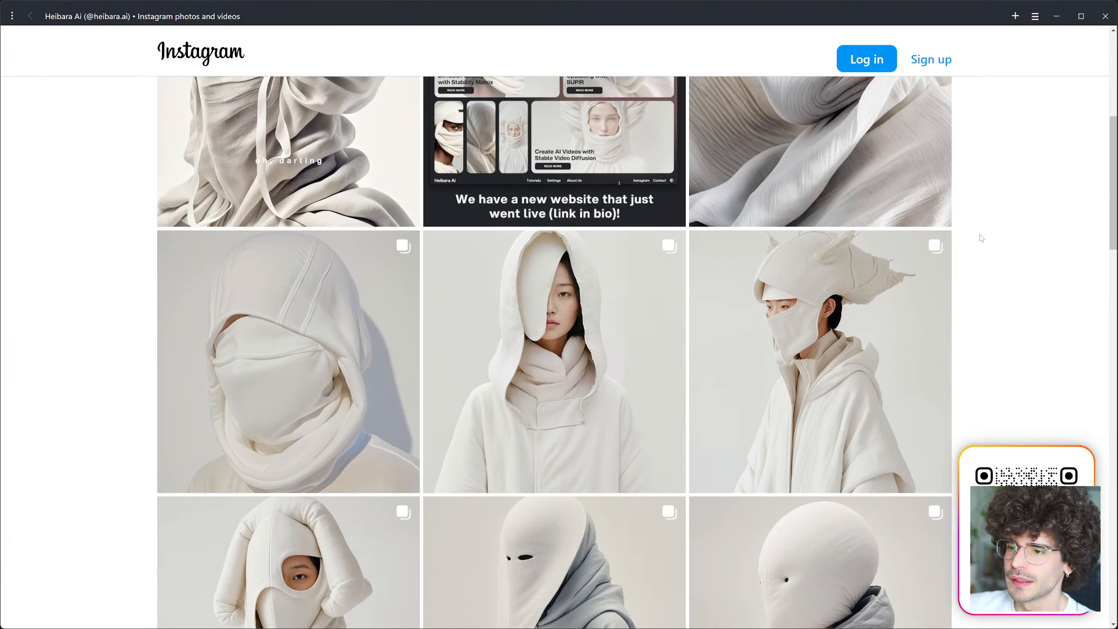
pyautogui.middleClick(1064, 193)
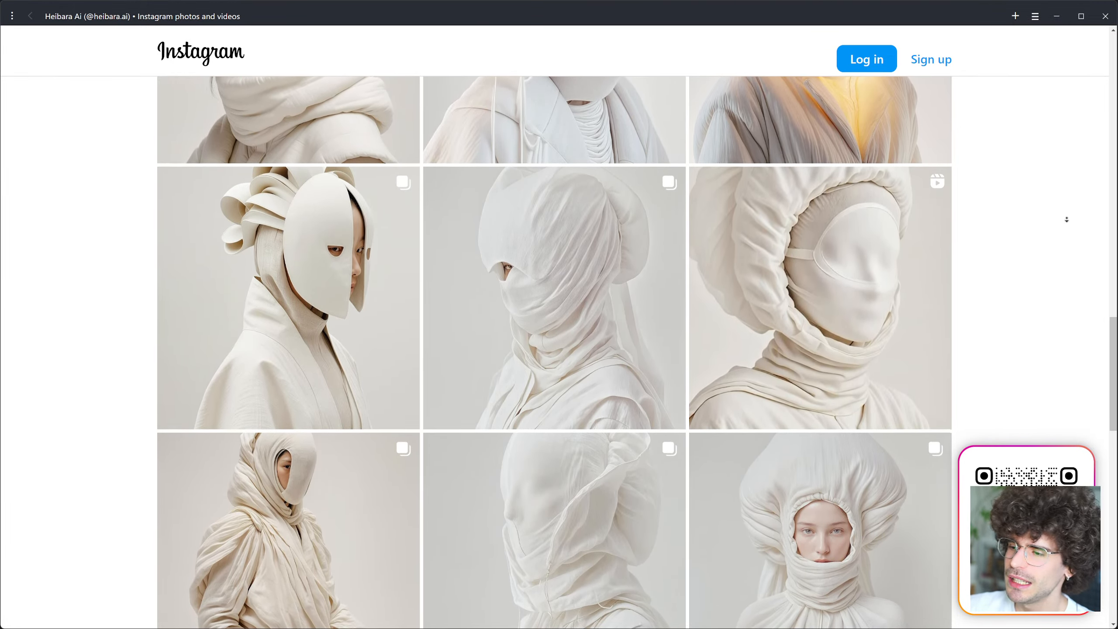
pyautogui.middleClick(1067, 219)
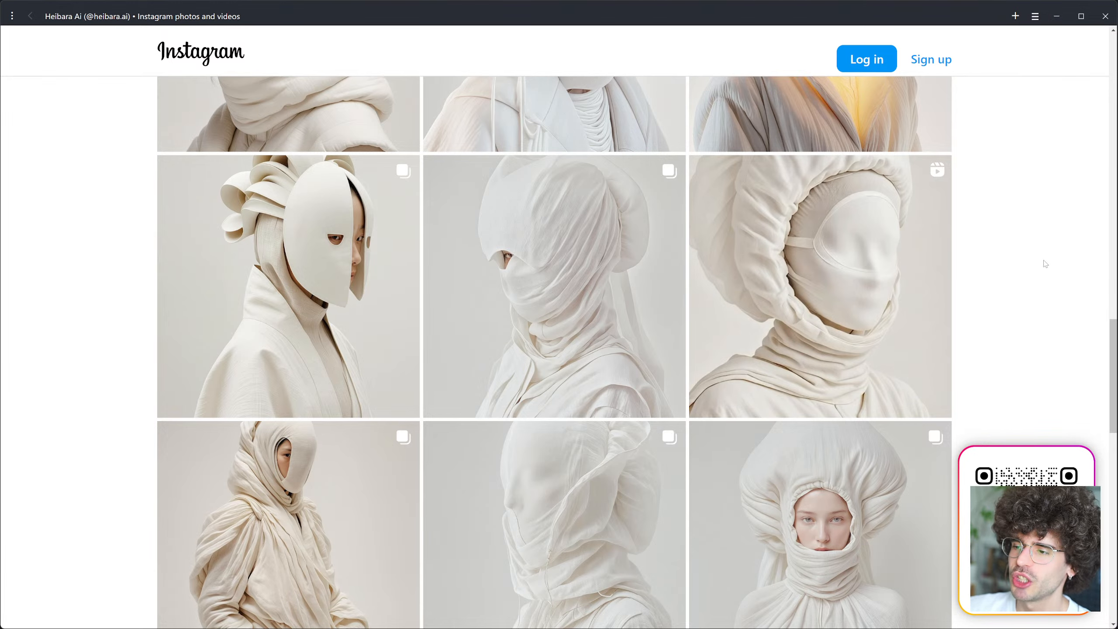
pyautogui.middleClick(1037, 306)
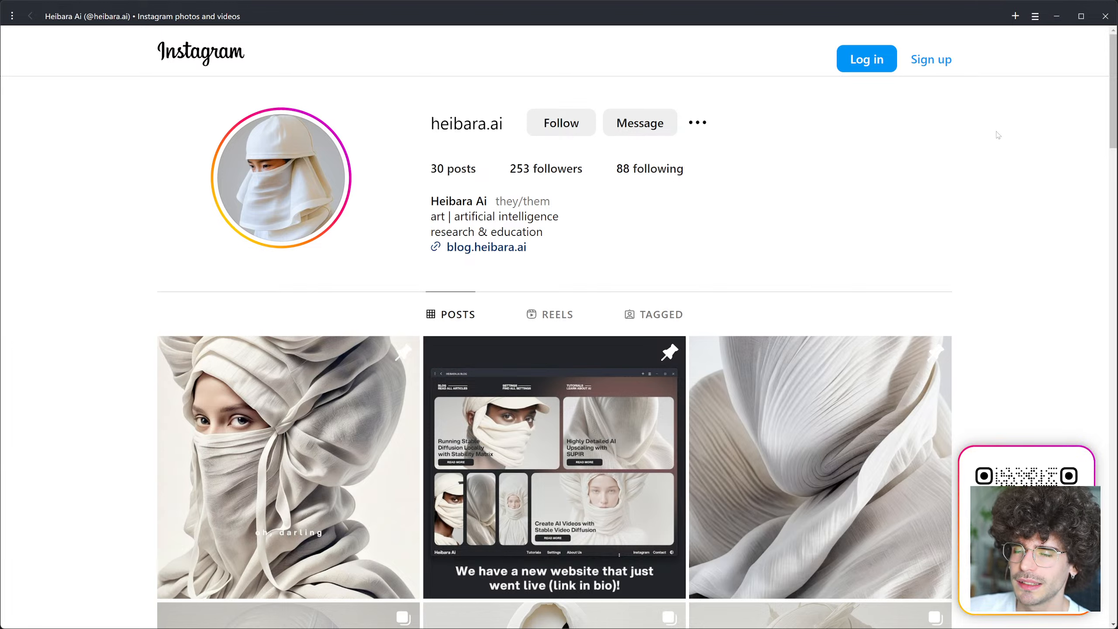
# Step: Search the web for "Stability Matrix" in a new tab
pyautogui.click(1014, 20)
pyautogui.write('S')
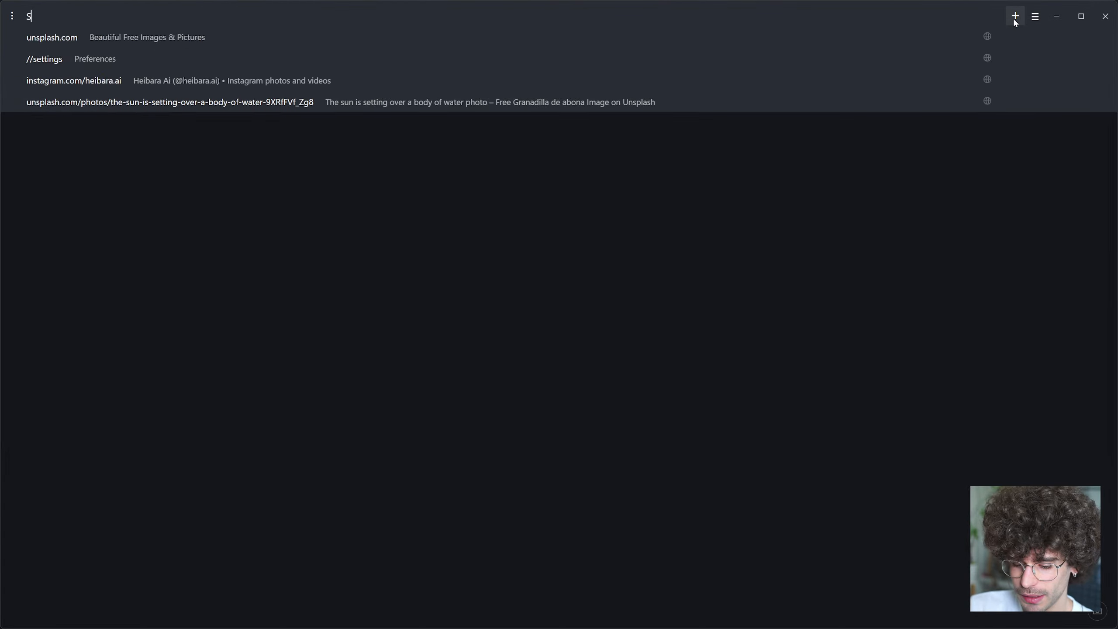
pyautogui.write('tability')
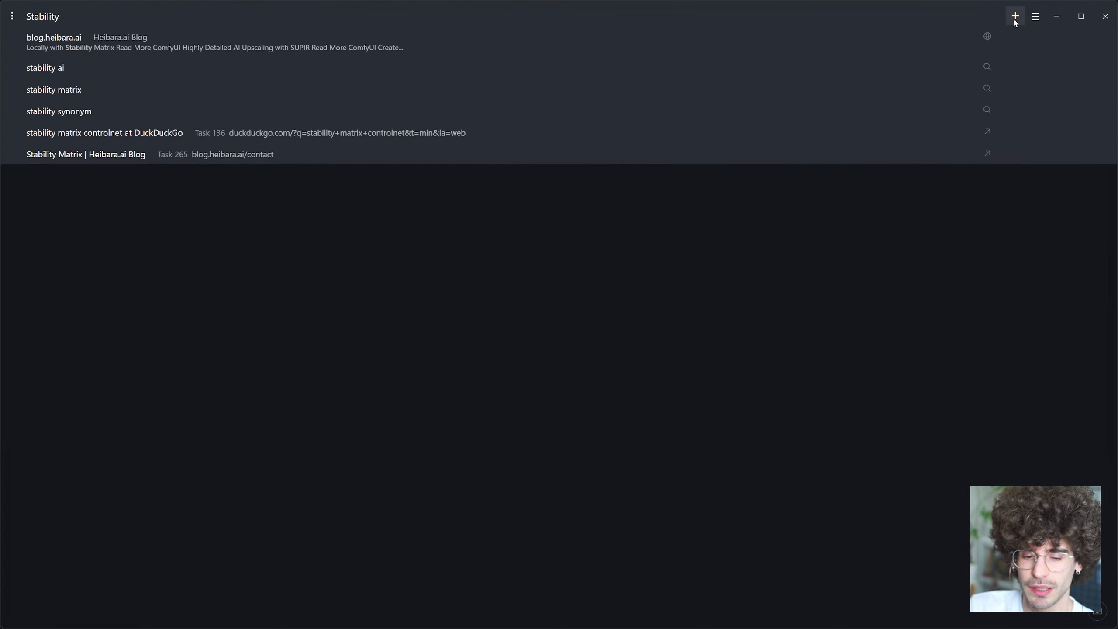
pyautogui.write(' Matrix')
pyautogui.press('Return')
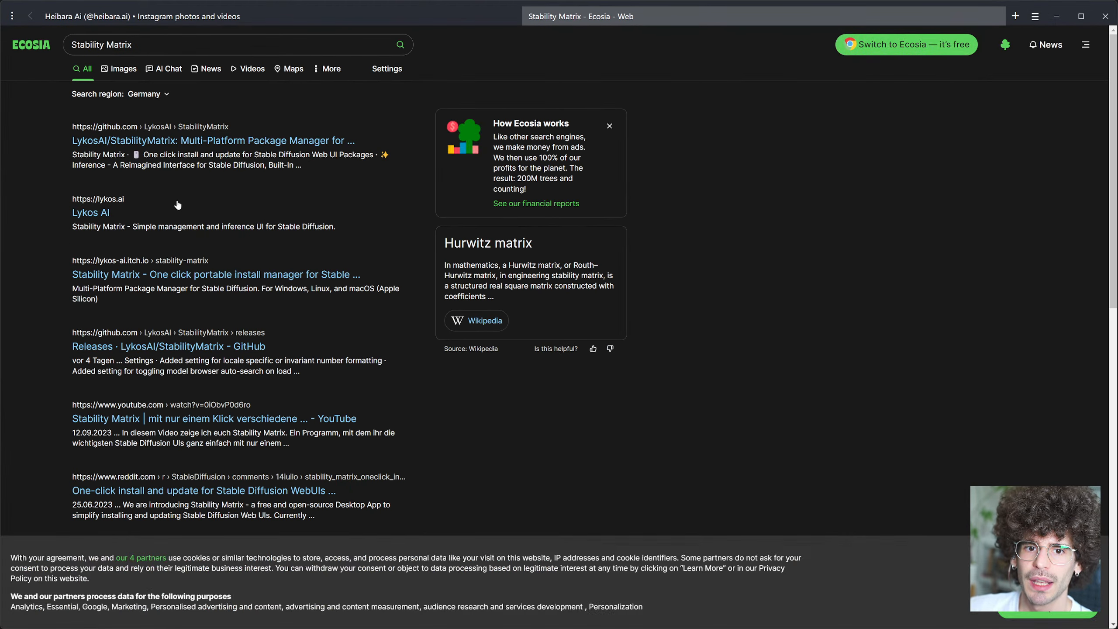
# Step: Open the Lykos AI site from the results, go to the Stability Matrix download page and reveal the stable release's other operating system options
pyautogui.moveTo(66, 121); pyautogui.dragTo(337, 224)
pyautogui.click(337, 223)
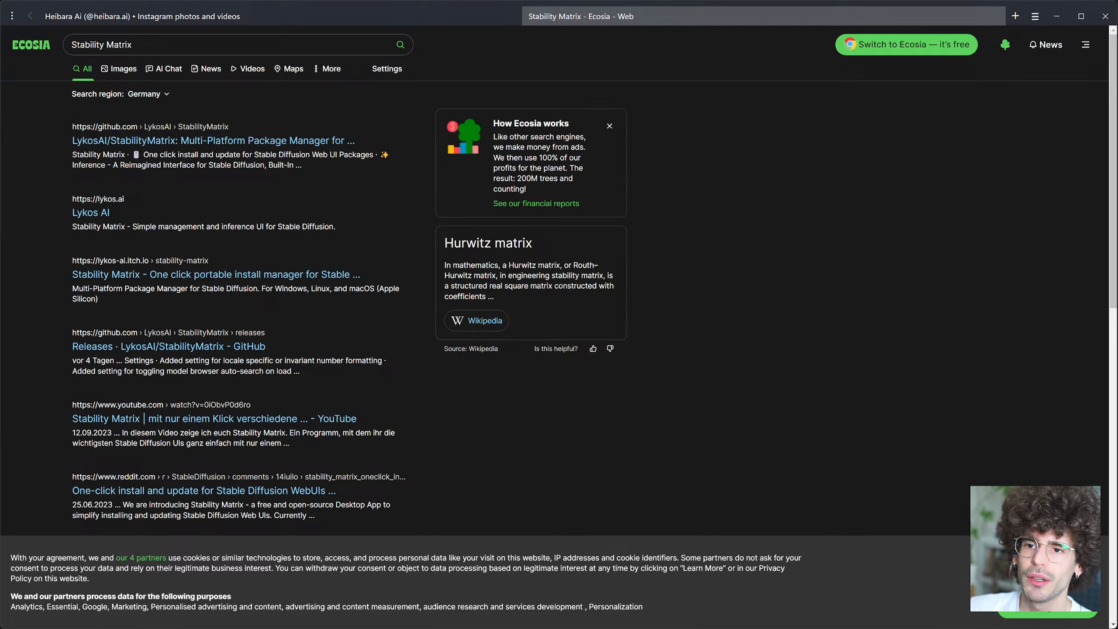
pyautogui.click(102, 215)
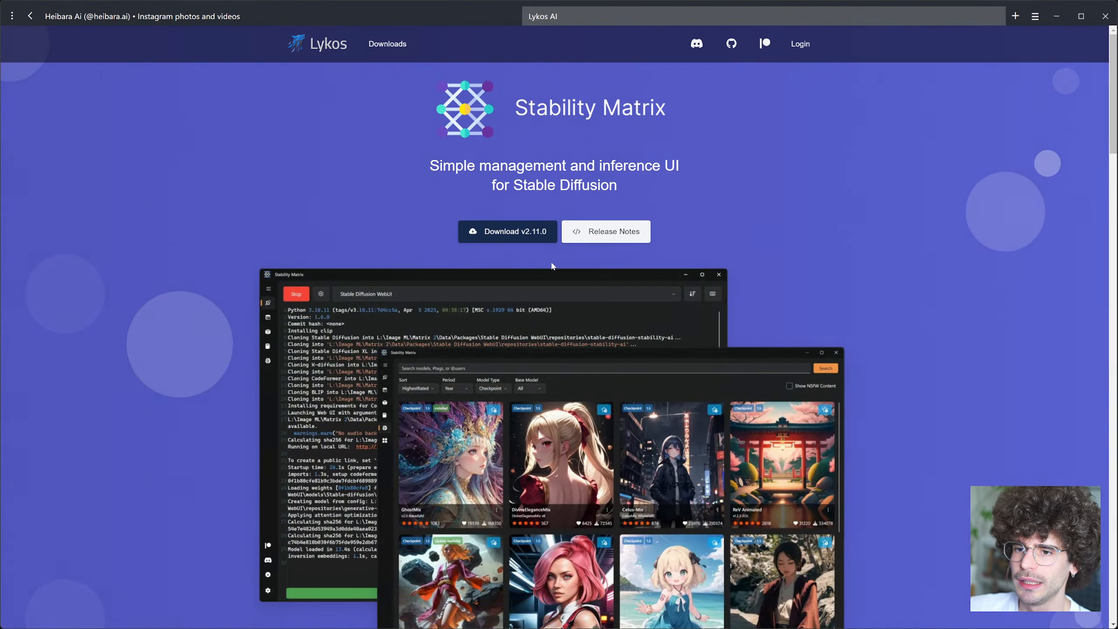
pyautogui.click(536, 233)
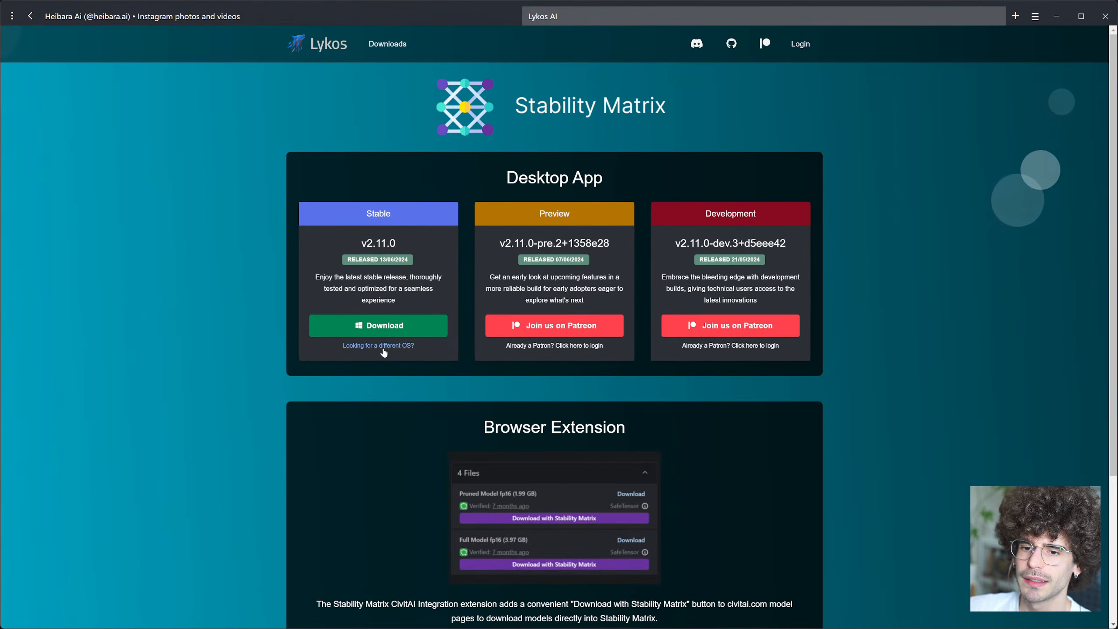
pyautogui.click(382, 346)
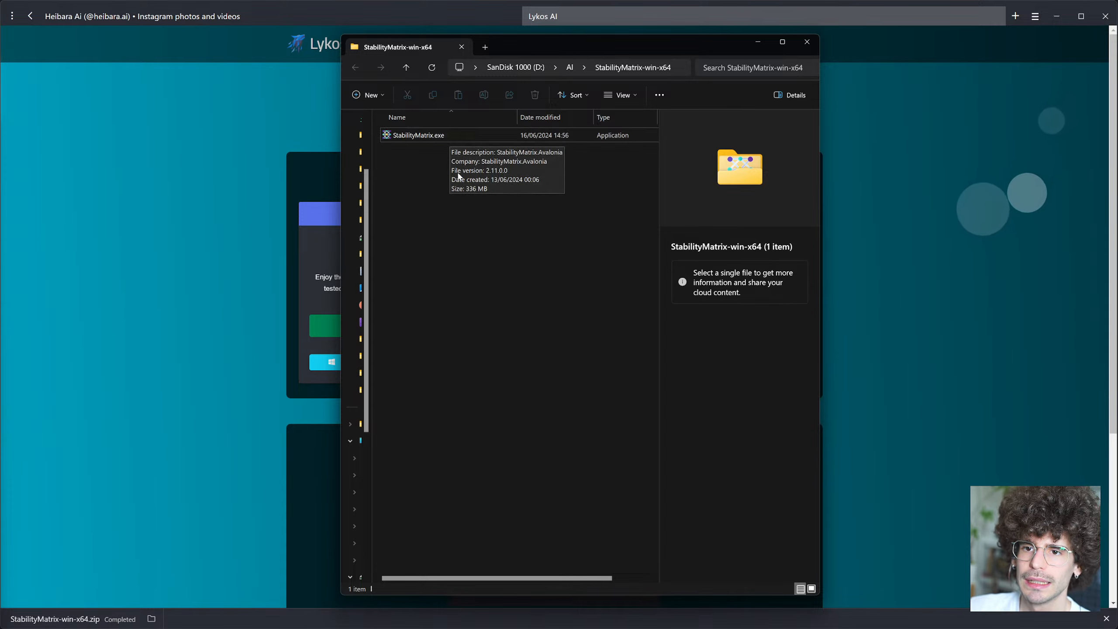
# Step: Run StabilityMatrix.exe despite the SmartScreen block and set up its data directory in Portable Mode
pyautogui.doubleClick(457, 137)
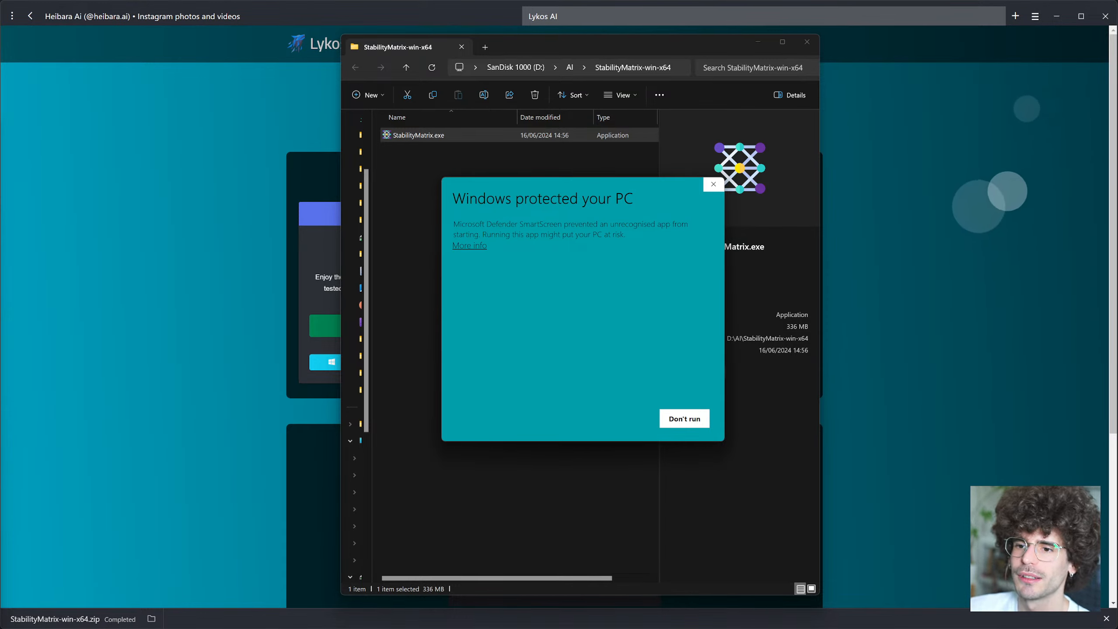
pyautogui.click(469, 246)
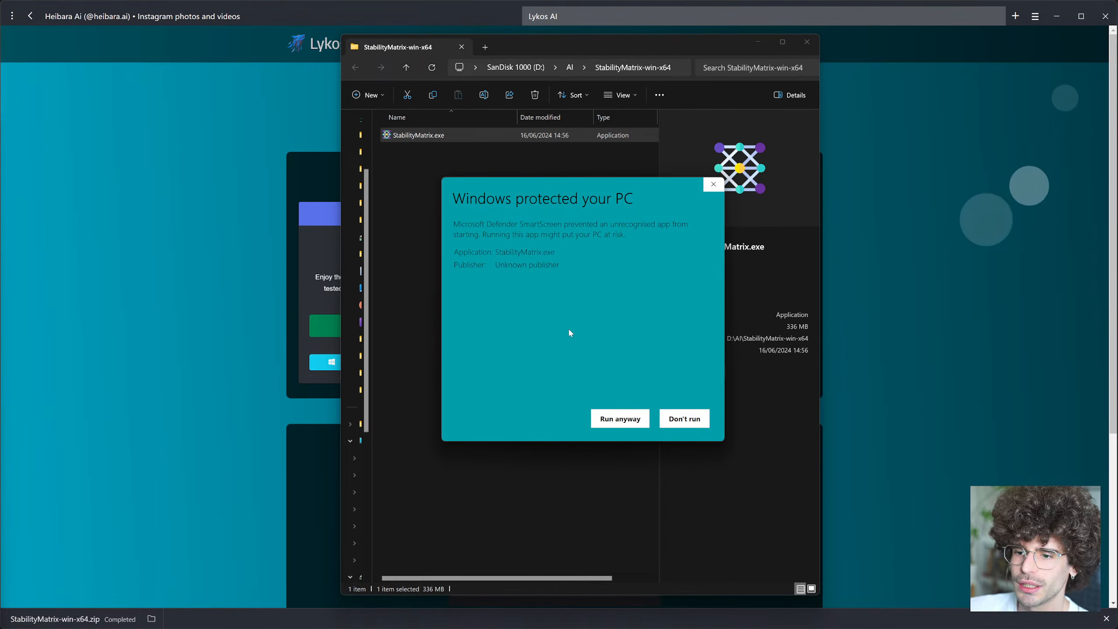
pyautogui.click(618, 417)
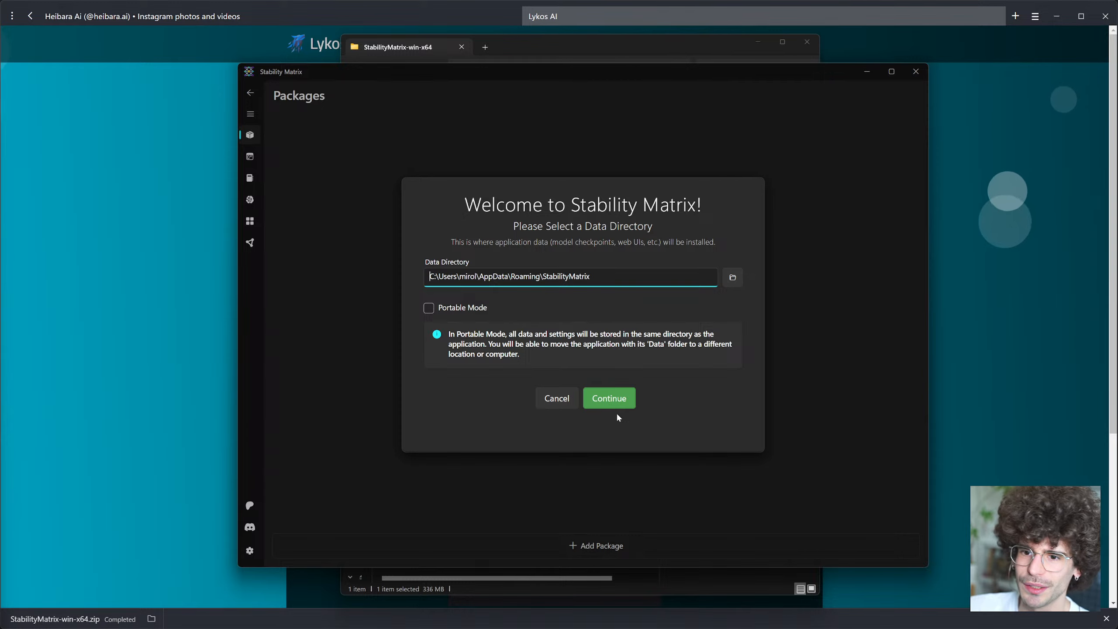
pyautogui.click(484, 309)
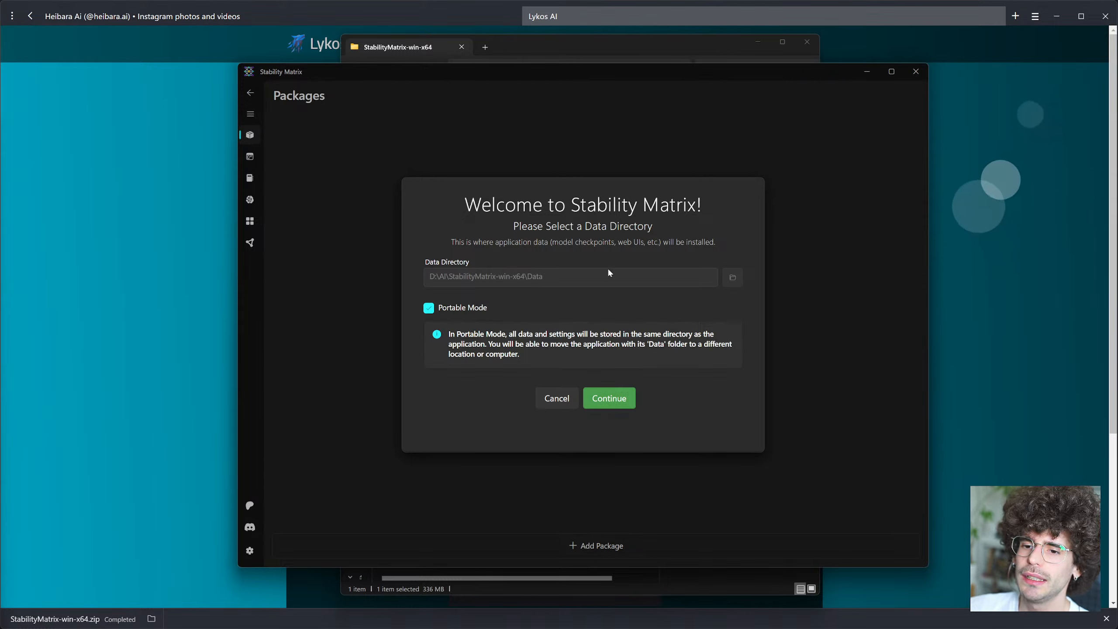
pyautogui.click(610, 398)
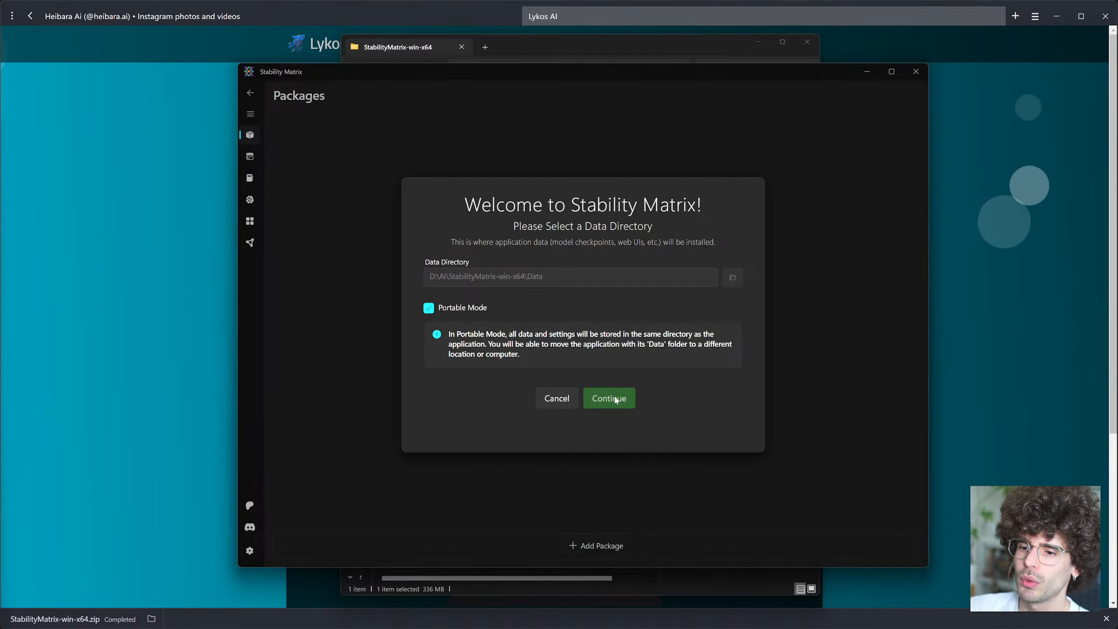
# Step: Minimize the file explorer and browser windows and dismiss the tip about using ComfyUI with Inference
pyautogui.click(760, 43)
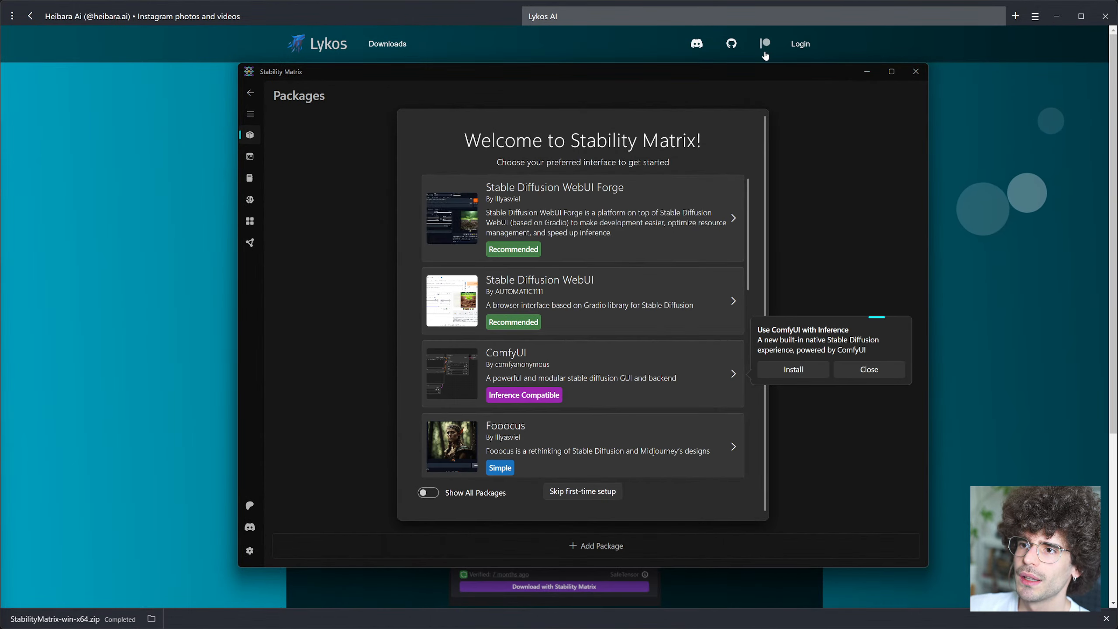
pyautogui.click(1057, 16)
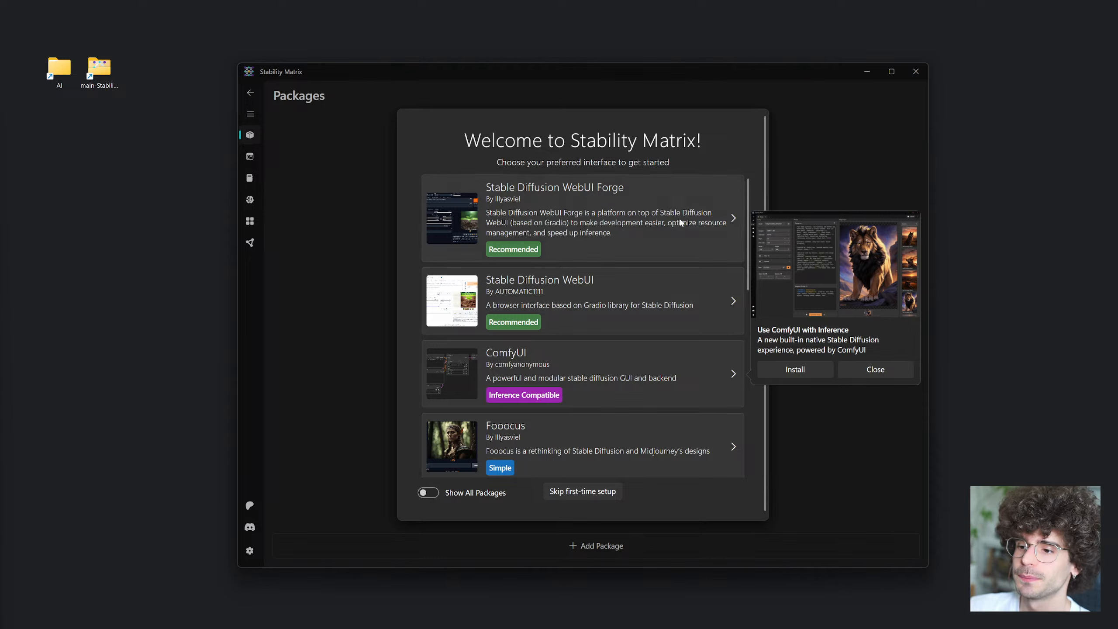
pyautogui.click(870, 367)
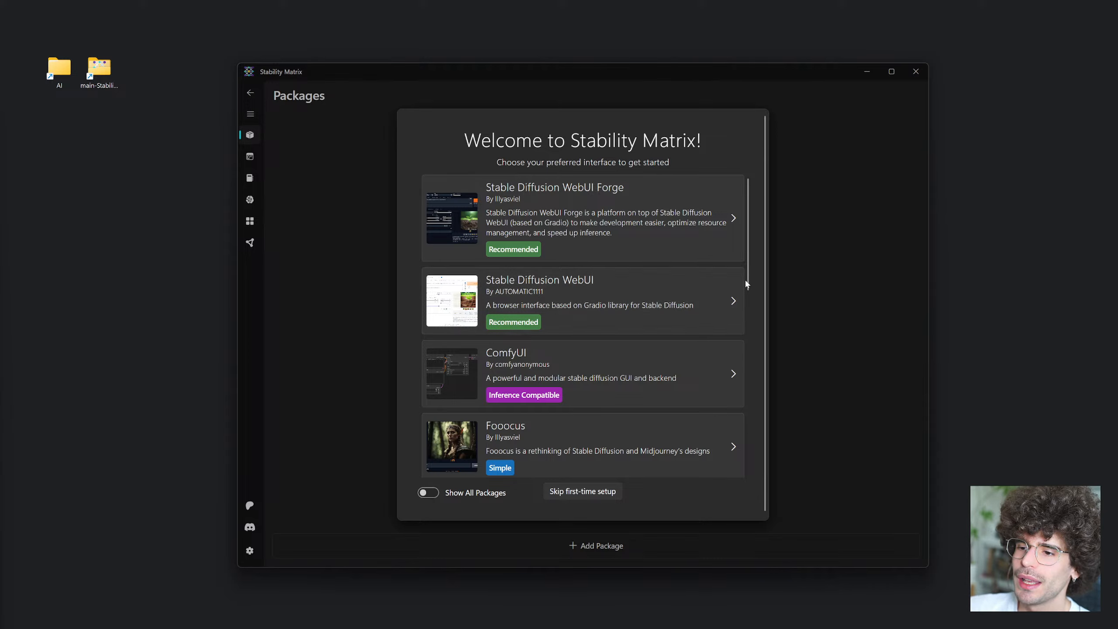
# Step: Review the offered interfaces, choose Stable Diffusion WebUI by AUTOMATIC1111 for installation and proceed with the download in the recommended models dialog
pyautogui.scroll(-3, 750, 282)
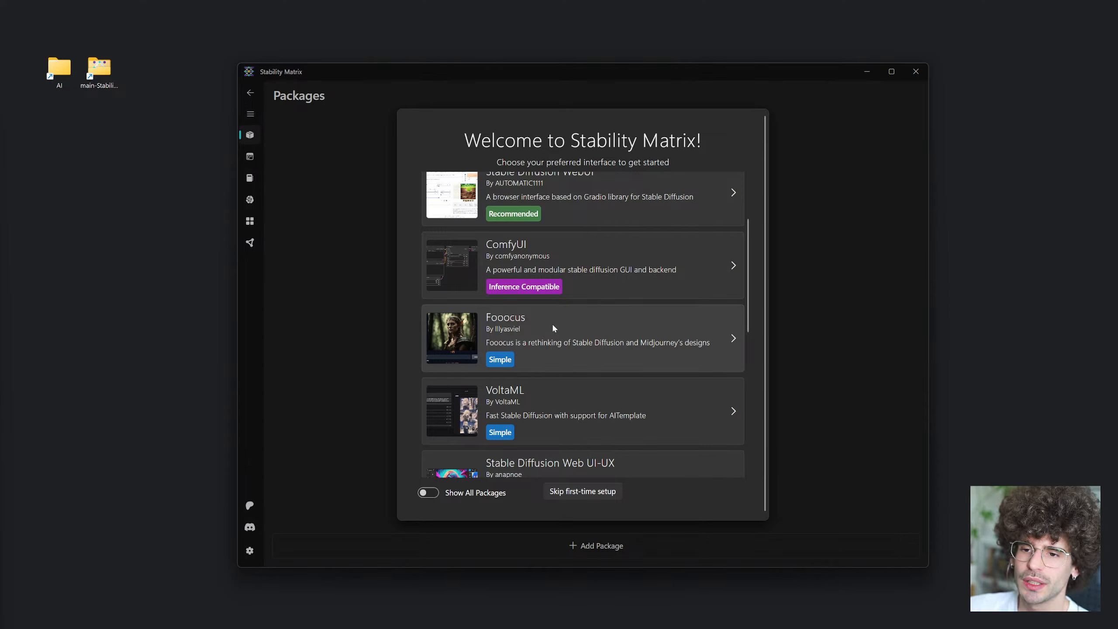
pyautogui.scroll(1, 554, 328)
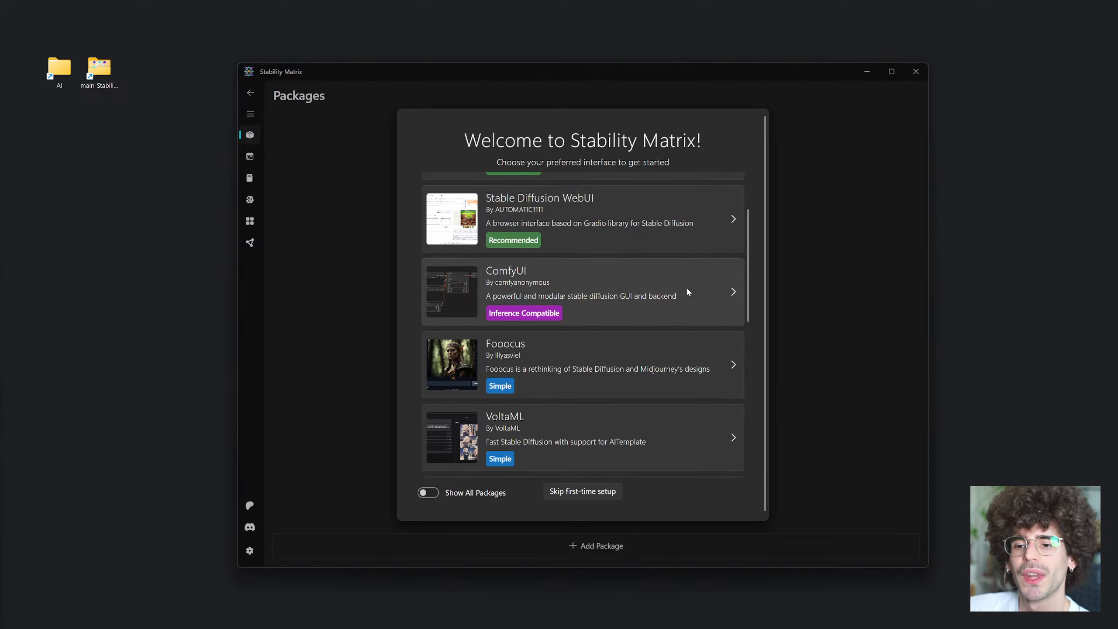
pyautogui.scroll(2, 687, 291)
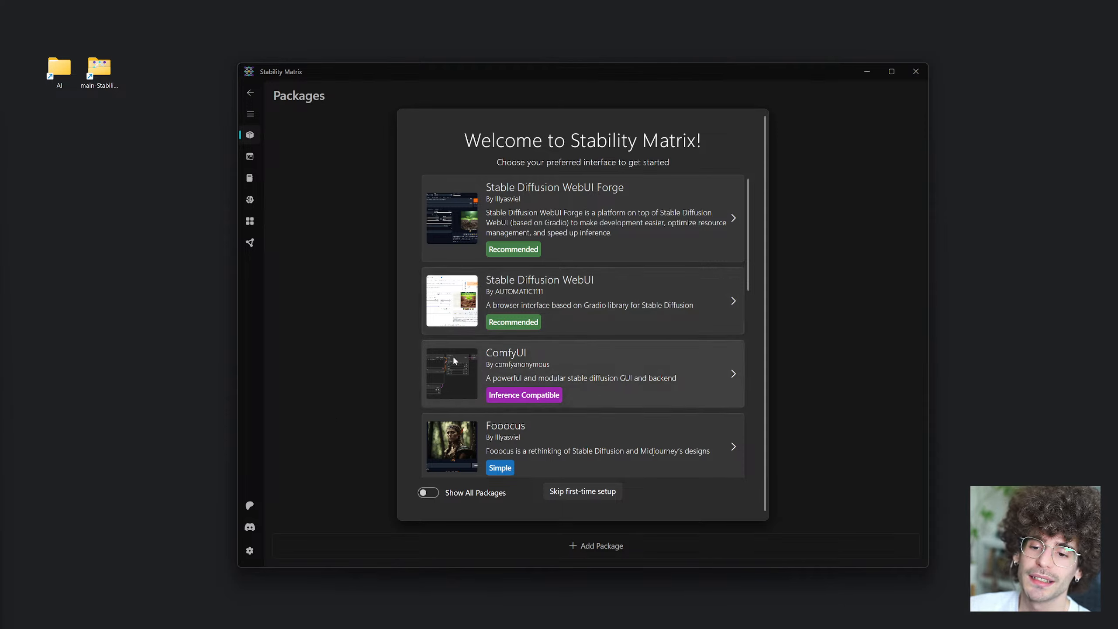
pyautogui.click(480, 391)
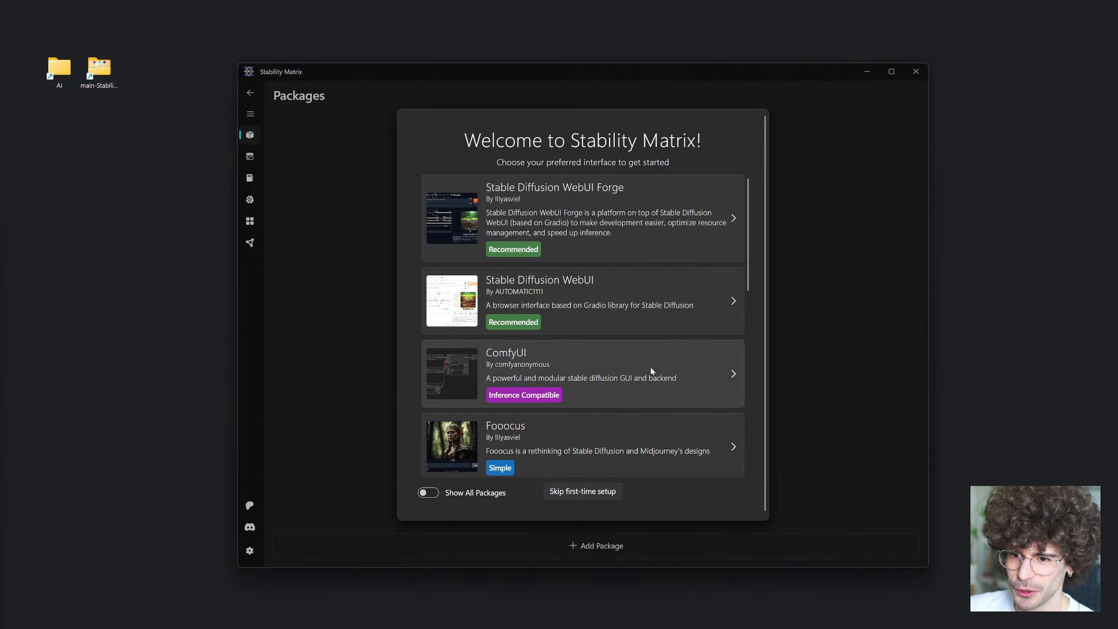
pyautogui.click(656, 294)
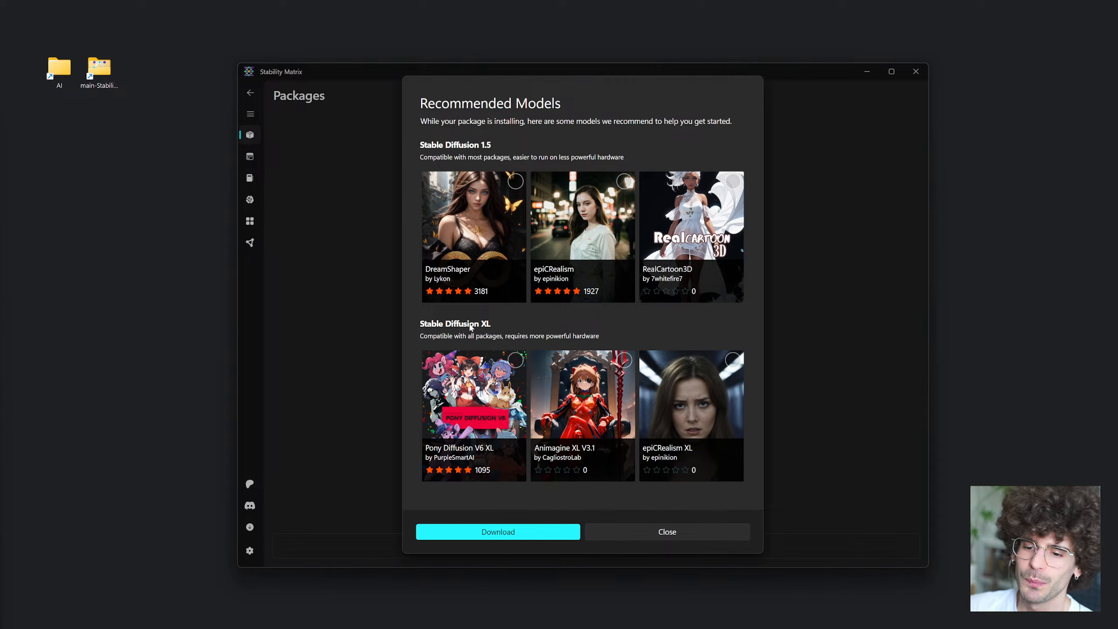
pyautogui.click(518, 532)
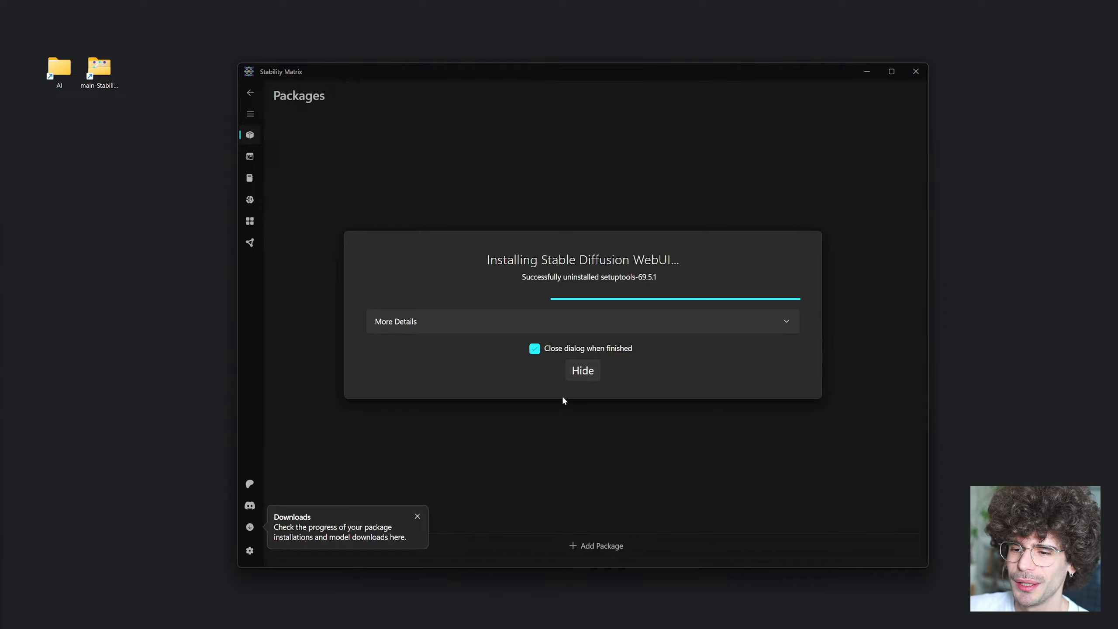
# Step: Hide the installation dialog, dismiss the Downloads tip and check the package's progress in the downloads list
pyautogui.click(595, 372)
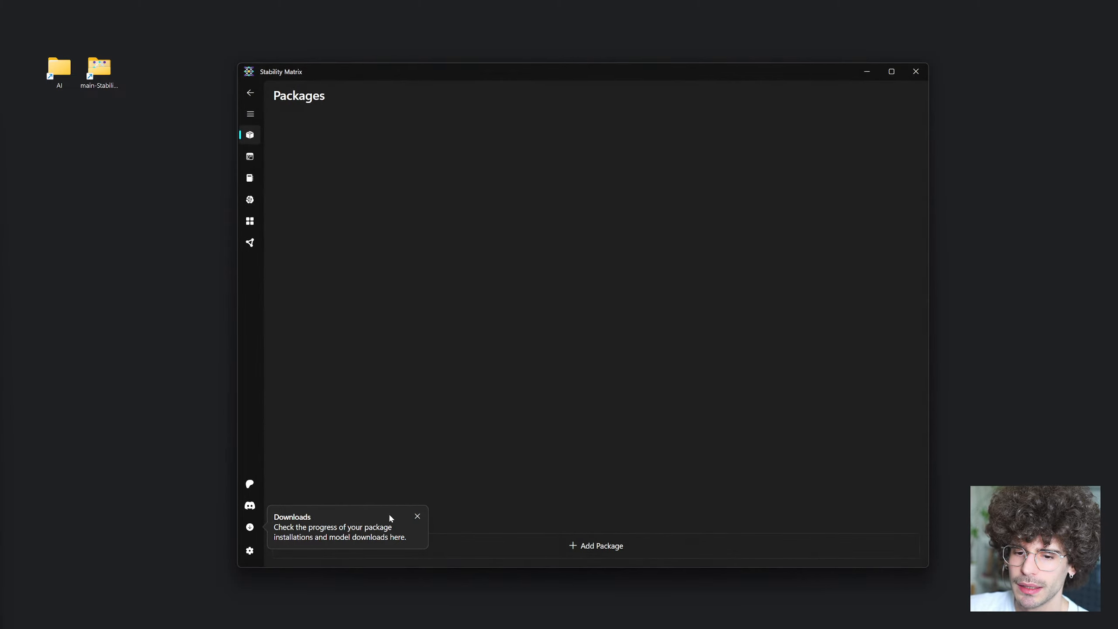
pyautogui.click(417, 516)
pyautogui.click(249, 527)
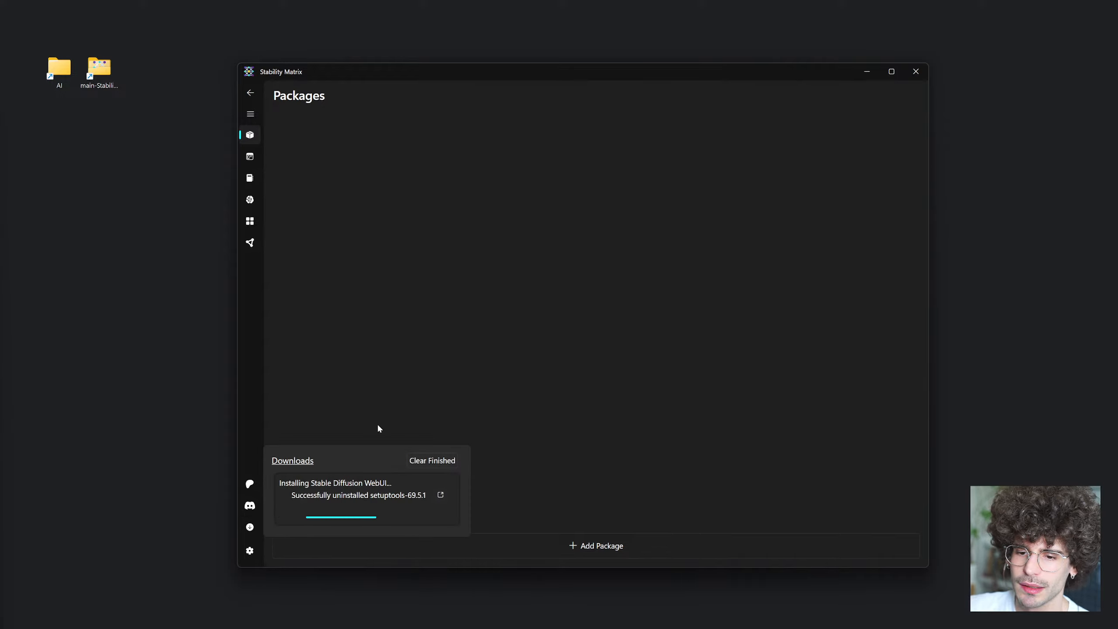
# Step: Close the downloads list, expand the navigation sidebar to show its section names and check the downloads again
pyautogui.click(324, 277)
pyautogui.click(250, 114)
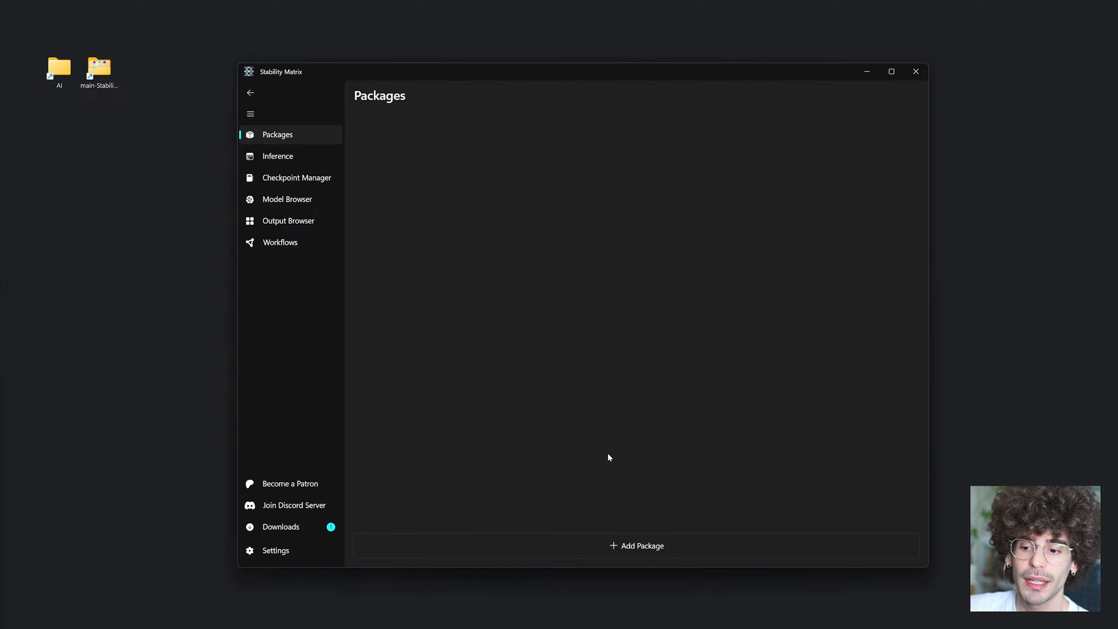
pyautogui.click(280, 527)
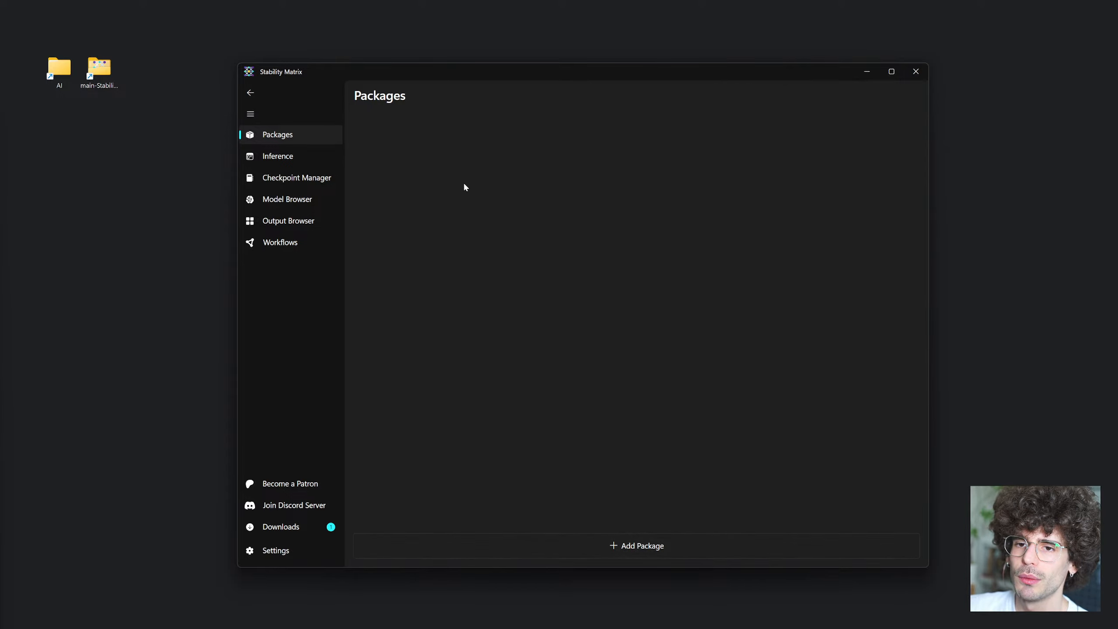
# Step: Review the packages available to add, view the ComfyUI installation options and return to the Packages overview
pyautogui.click(703, 549)
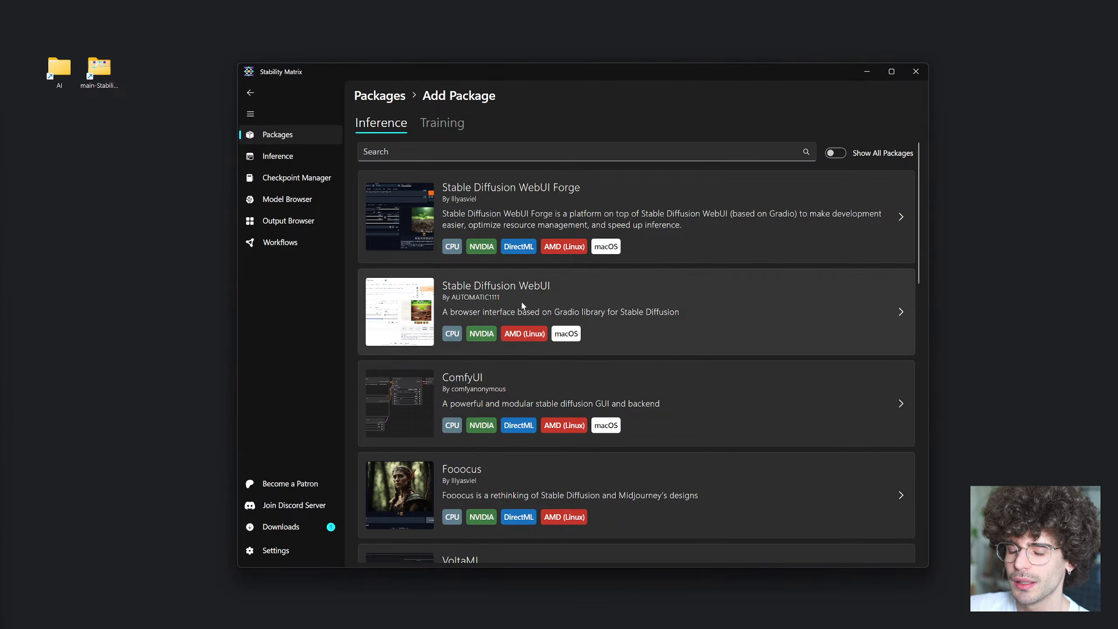
pyautogui.click(681, 409)
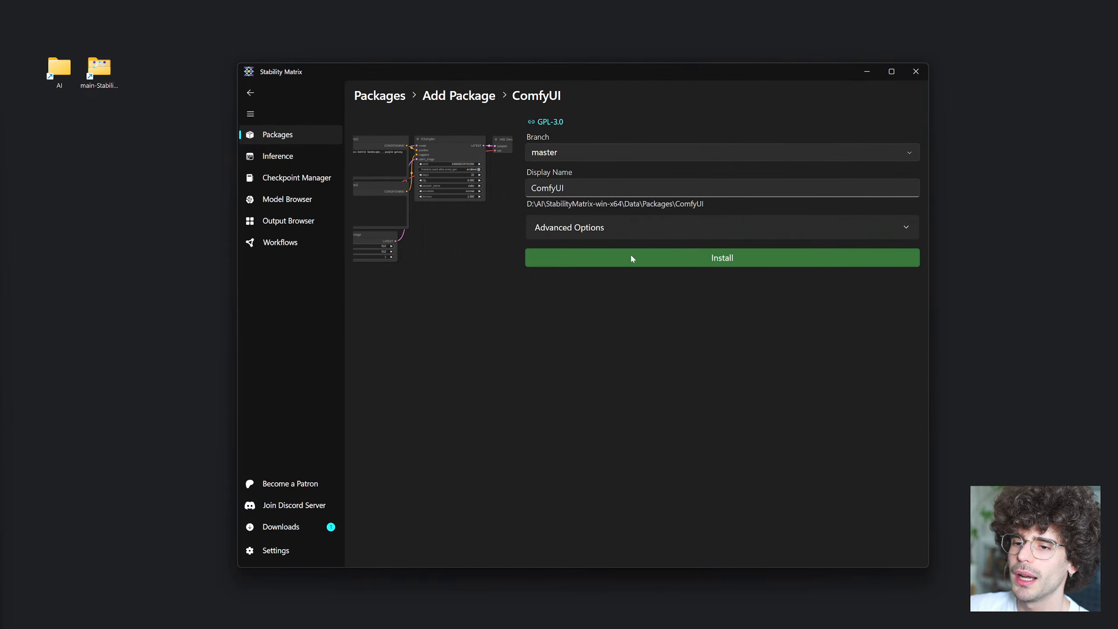
pyautogui.click(401, 97)
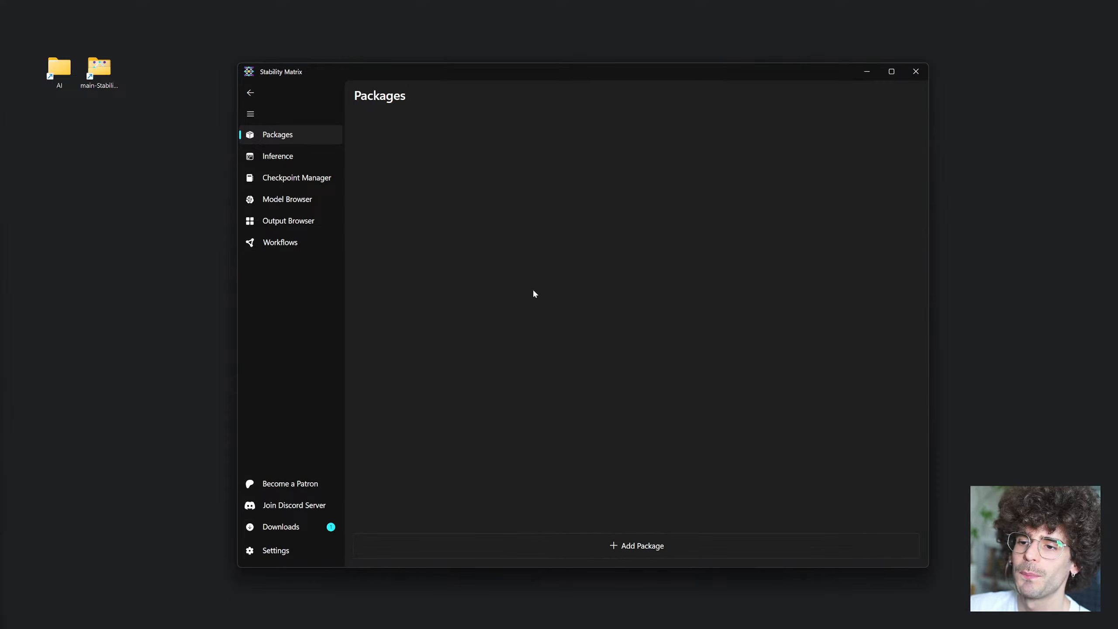
# Step: Dismiss the prompt syntax tip in the Inference section and look through the model categories in the Checkpoint Manager
pyautogui.click(285, 158)
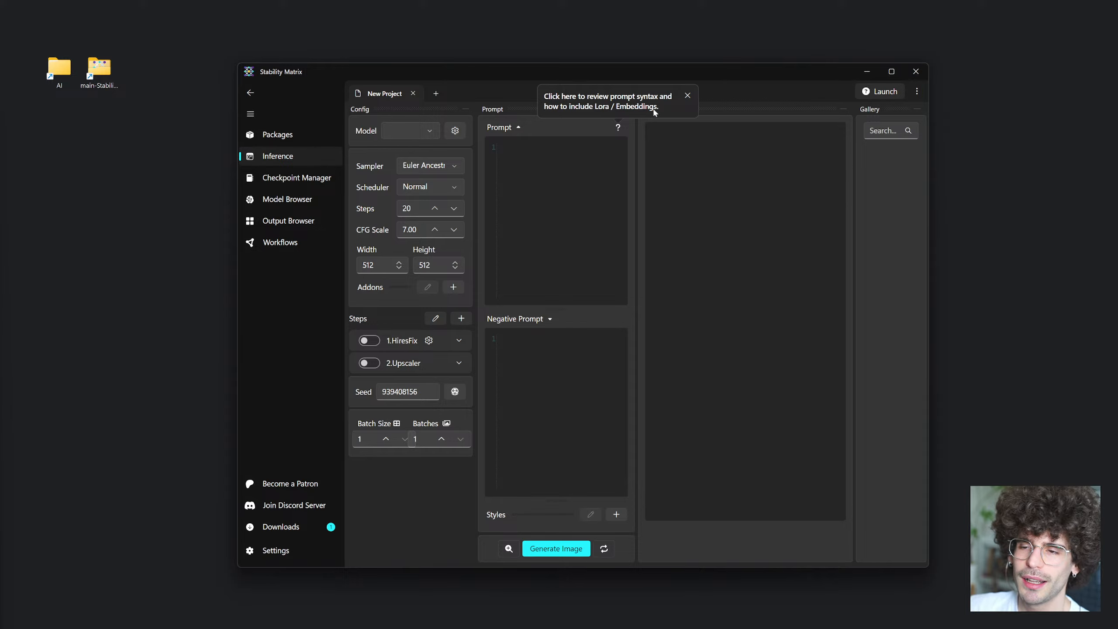
pyautogui.click(687, 95)
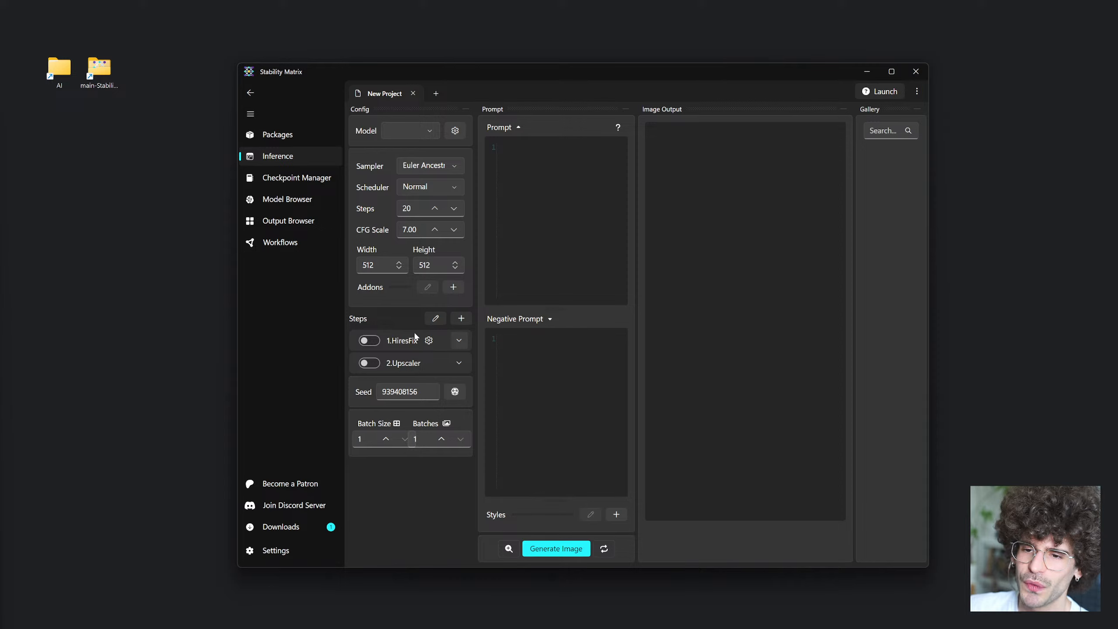
pyautogui.click(266, 181)
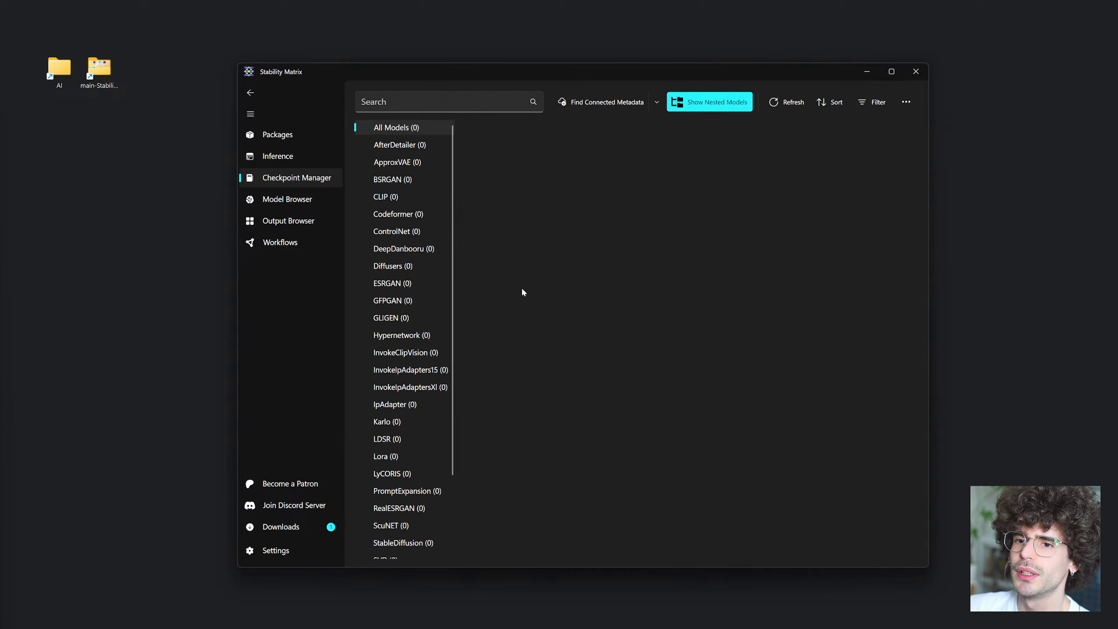
pyautogui.scroll(-5, 418, 366)
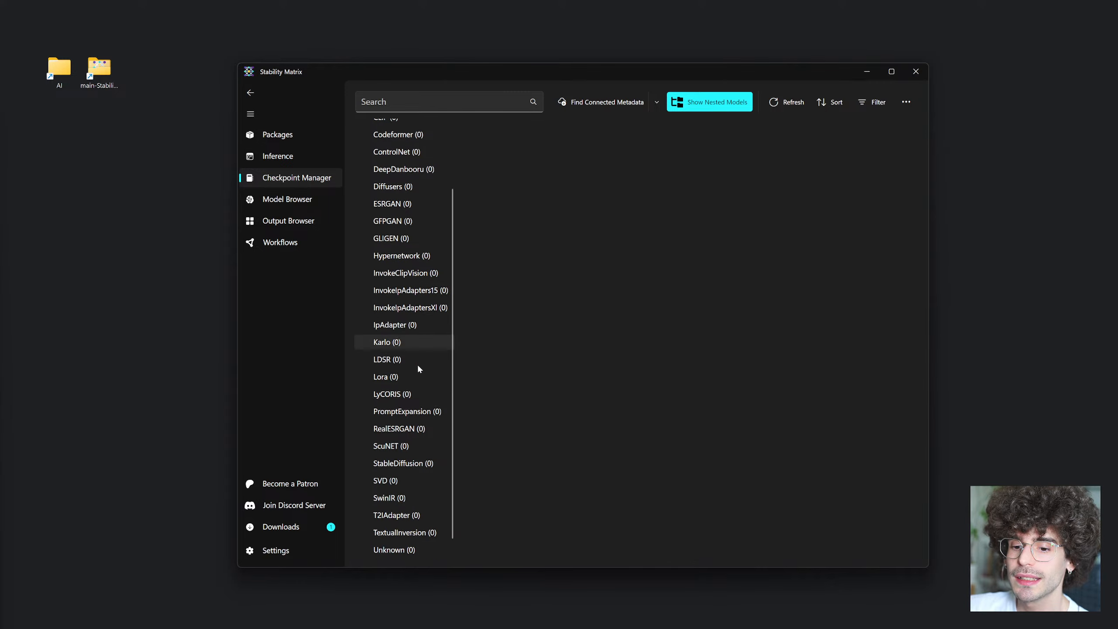
pyautogui.scroll(5, 418, 365)
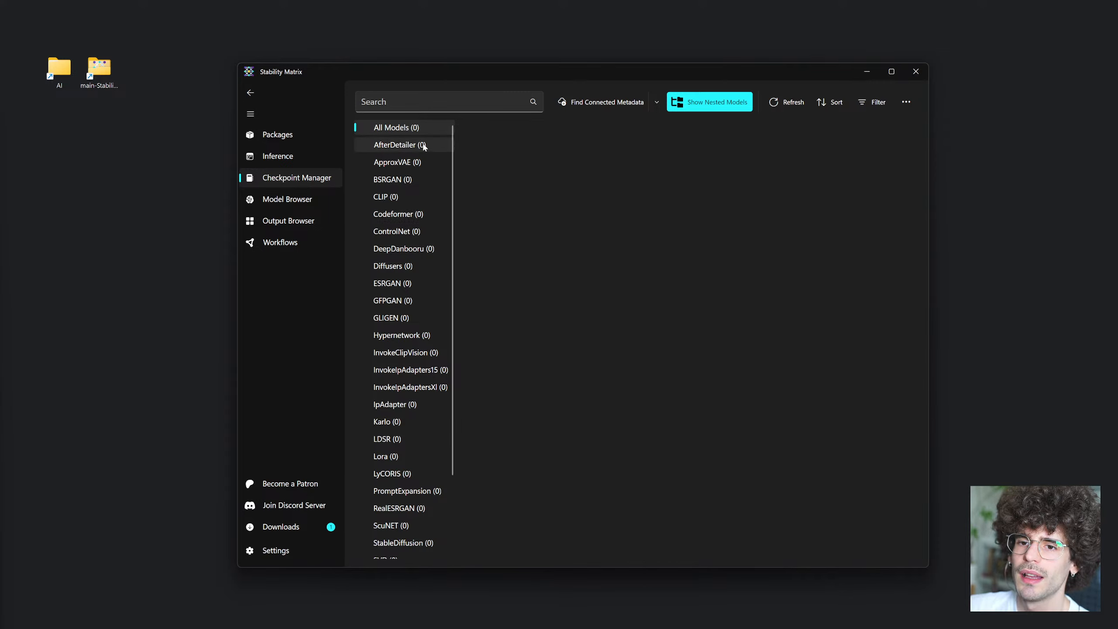
pyautogui.scroll(-3, 367, 348)
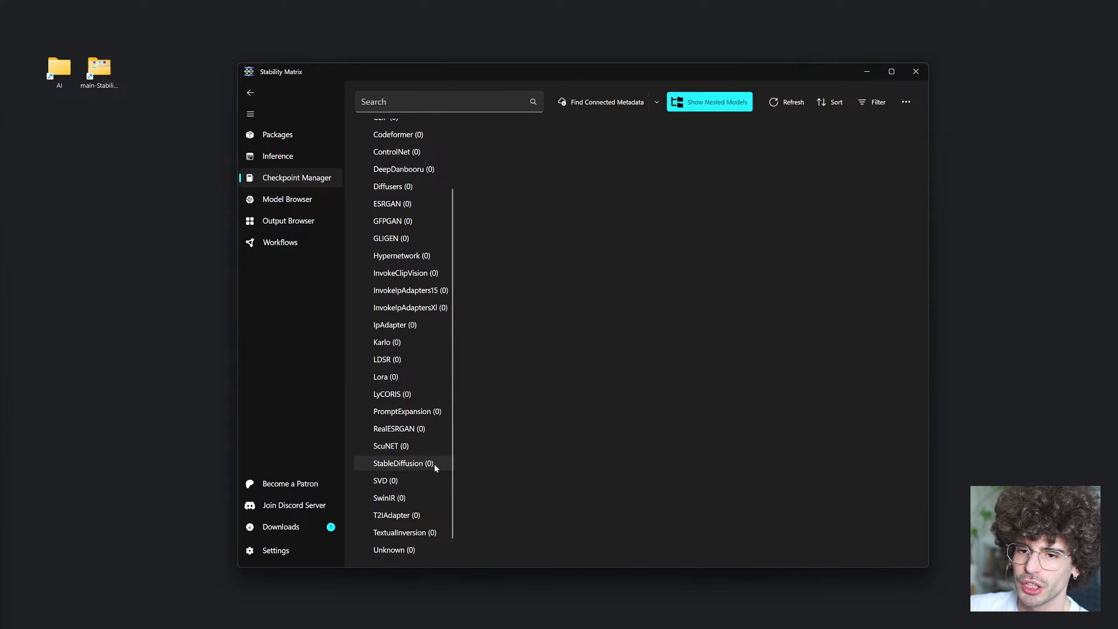
# Step: View the DreamShaper checkpoint's versions and download location in the Model Browser, then cancel without importing it
pyautogui.click(300, 199)
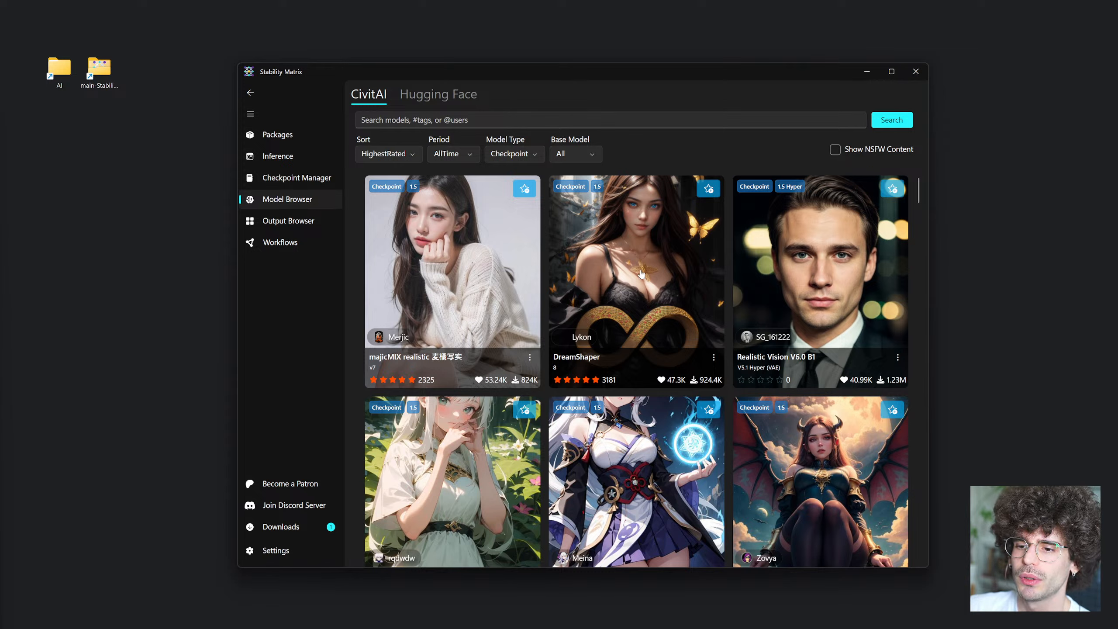
pyautogui.click(591, 373)
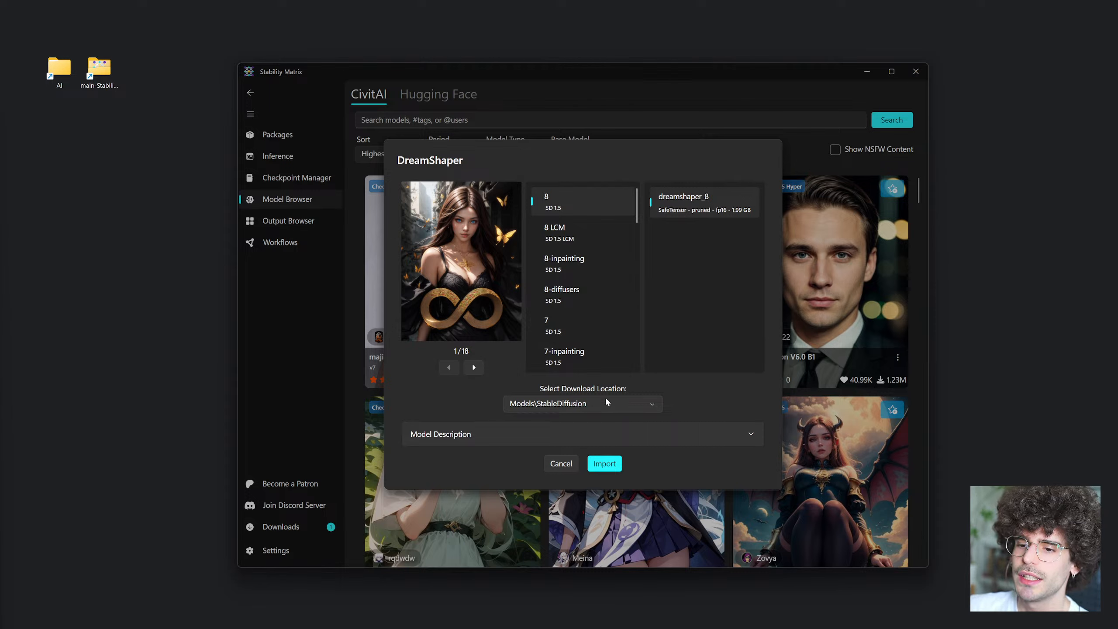
pyautogui.click(560, 463)
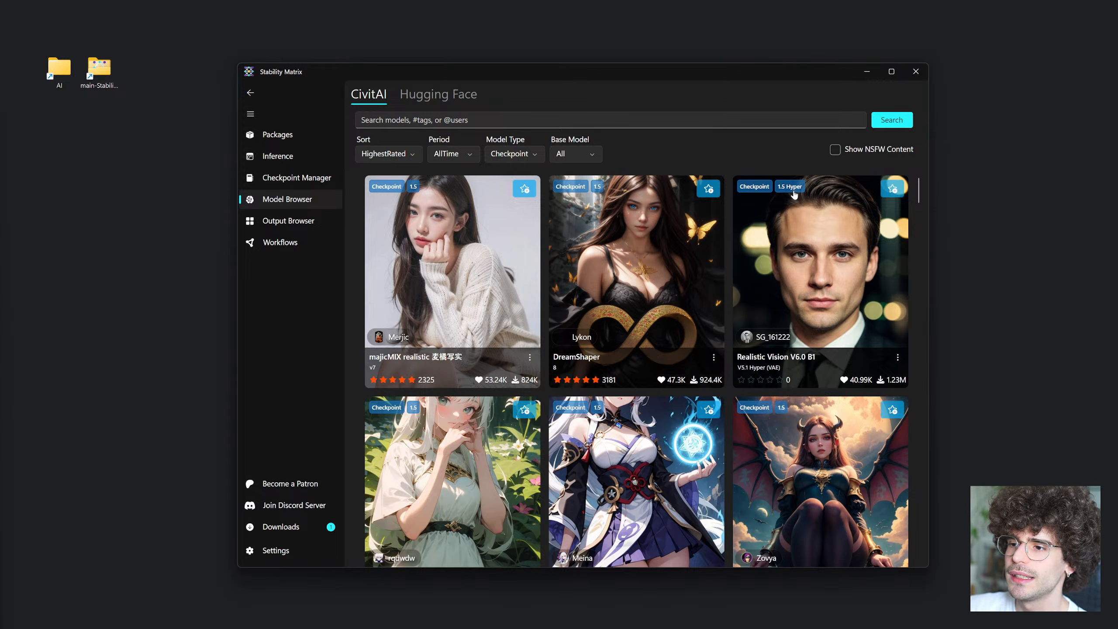
# Step: Browse the highest-rated CivitAI checkpoint models, comparing their base model labels and ratings
pyautogui.scroll(-1, 795, 195)
pyautogui.scroll(-4, 788, 193)
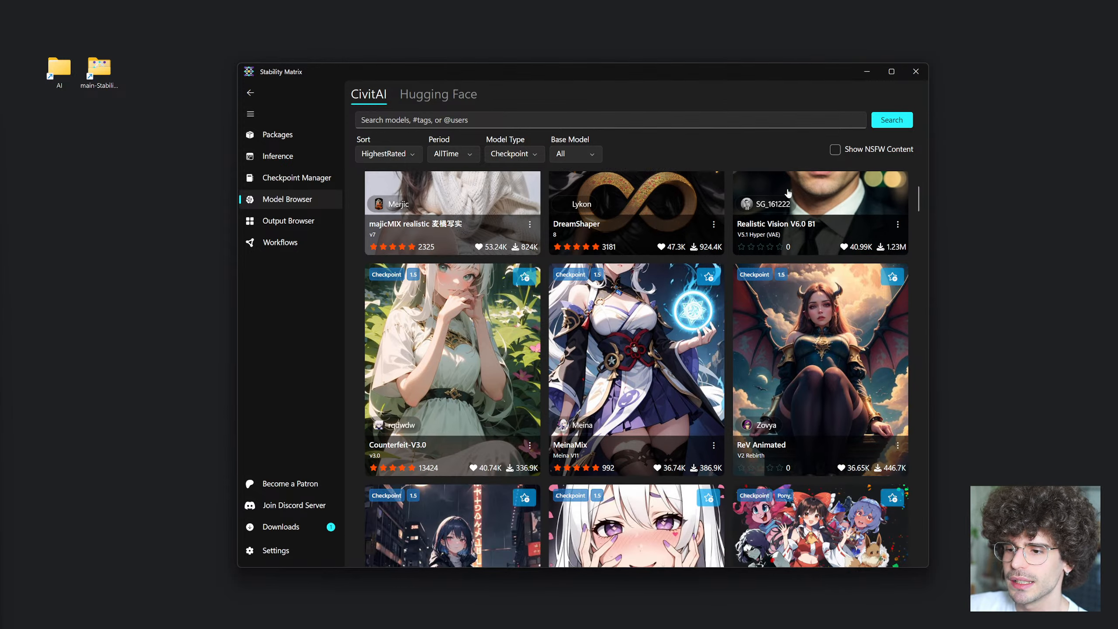
pyautogui.scroll(-10, 788, 194)
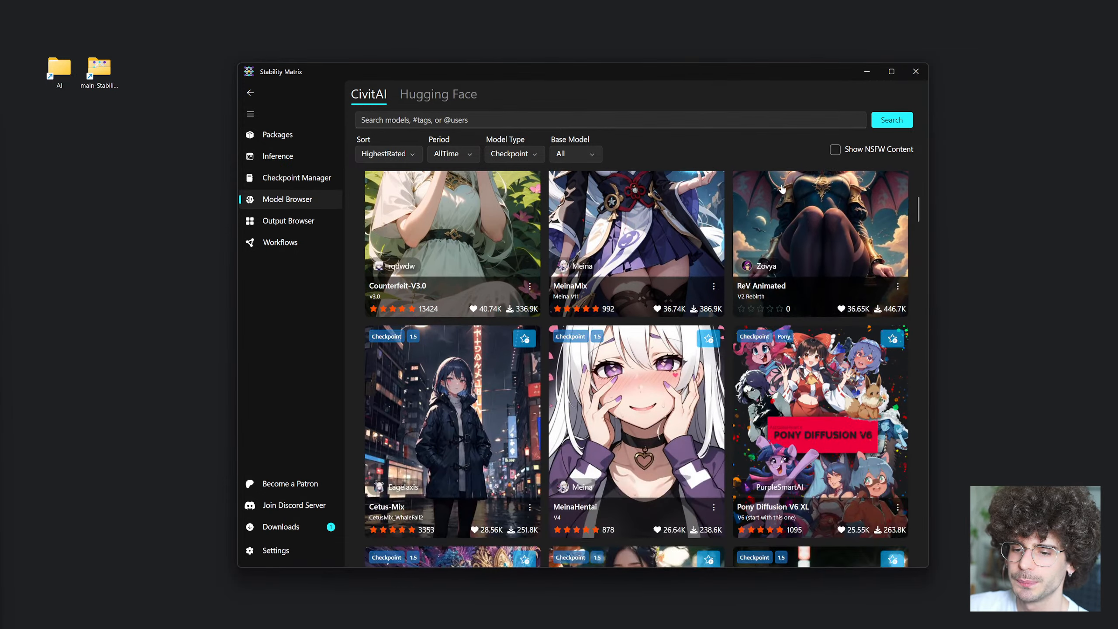
pyautogui.scroll(-7, 795, 287)
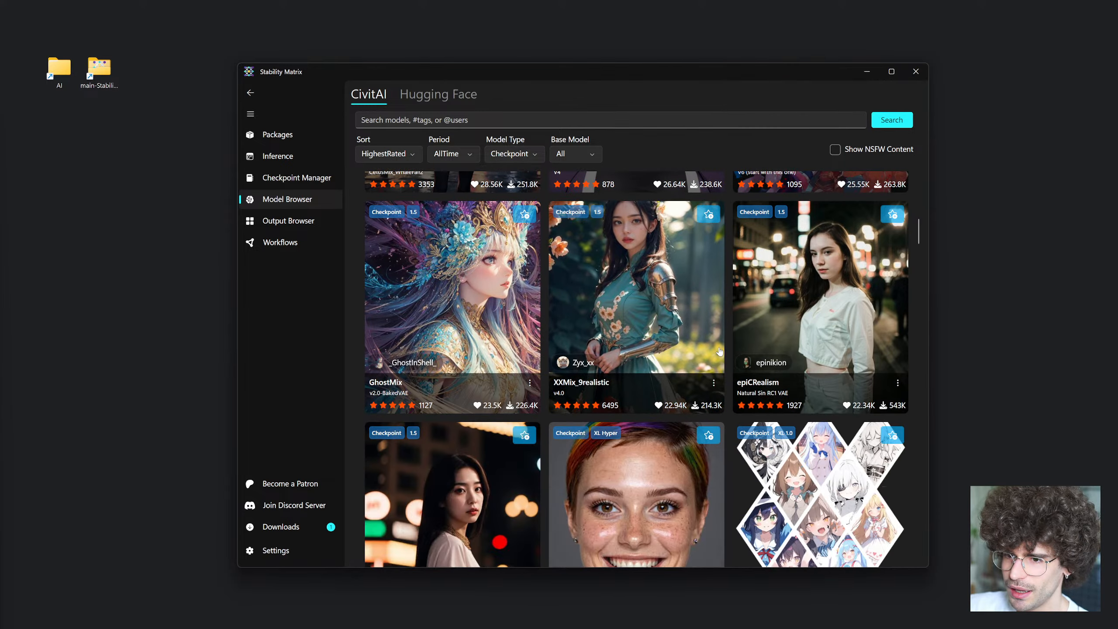
pyautogui.scroll(-5, 720, 352)
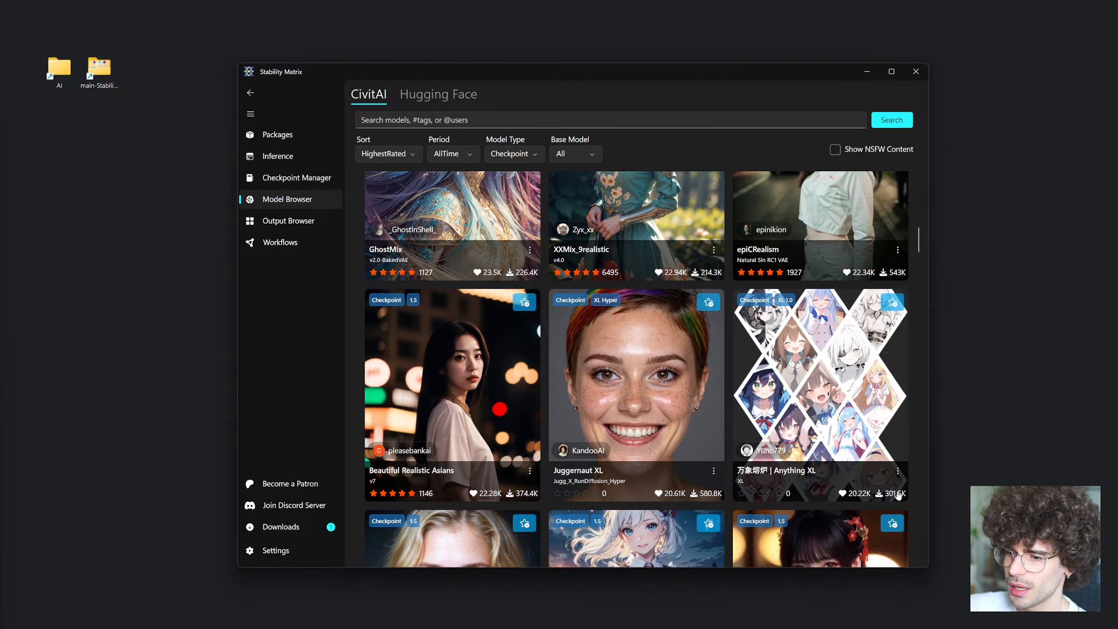
pyautogui.scroll(-5, 898, 493)
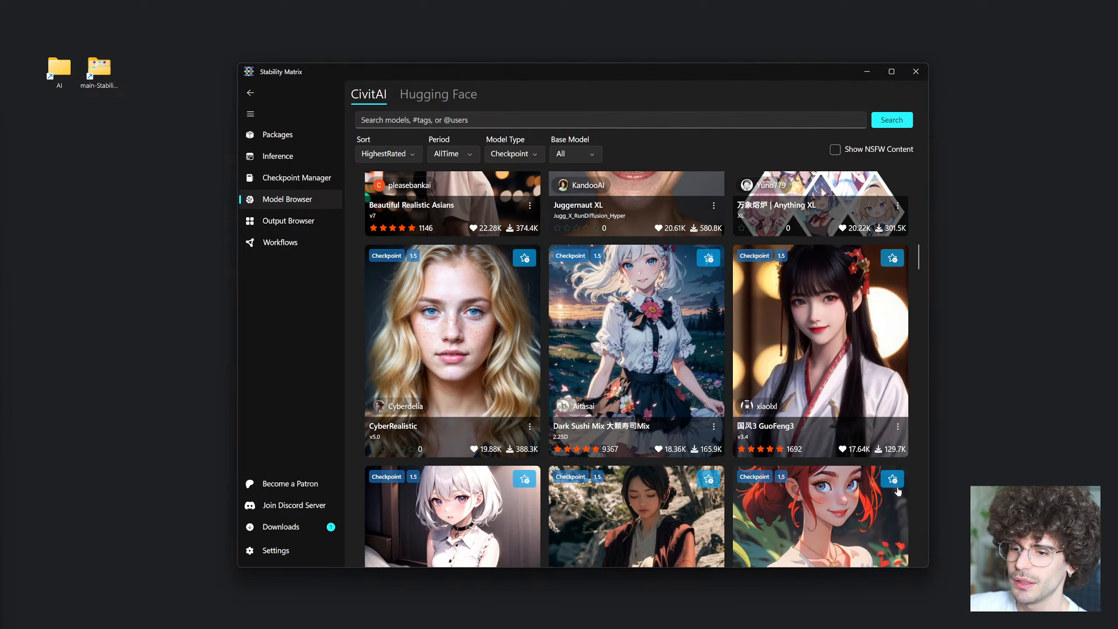
pyautogui.scroll(10, 875, 467)
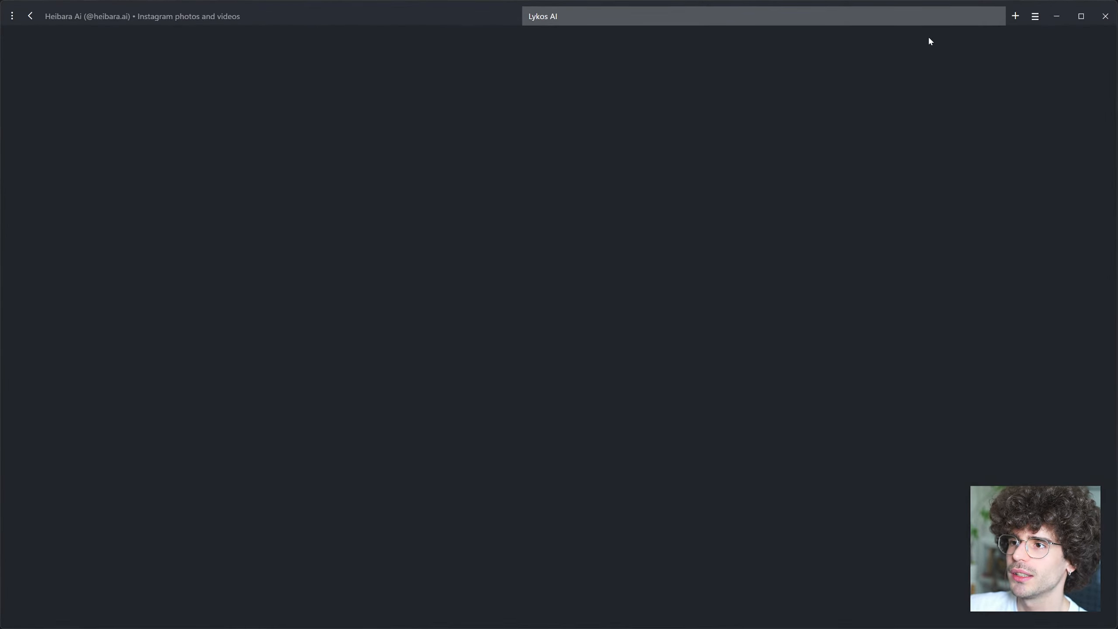
# Step: In the web browser, go to blog.heibara.ai and open the article "Running Stable Diffusion Locally with Stability Matrix"
pyautogui.click(951, 21)
pyautogui.write('blog.heibara.ai')
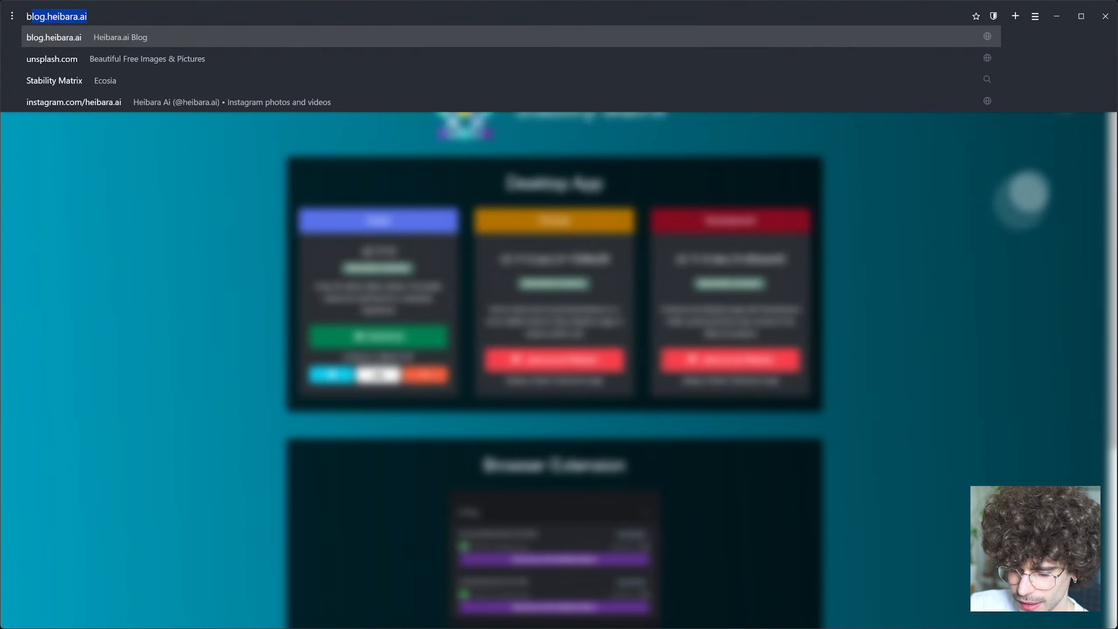
pyautogui.press('Return')
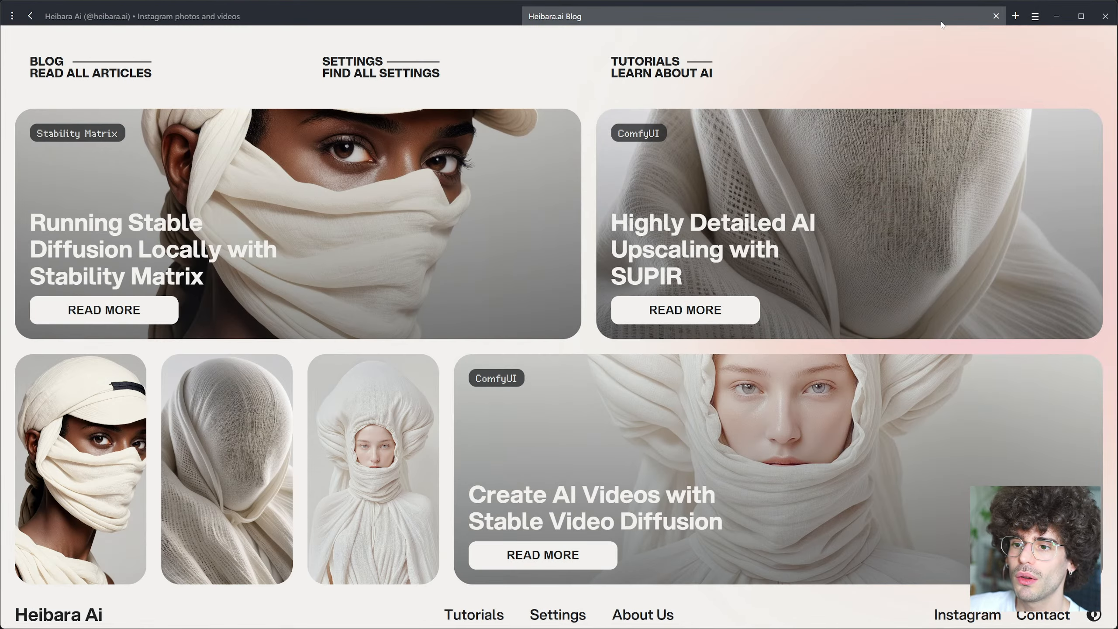
pyautogui.click(320, 250)
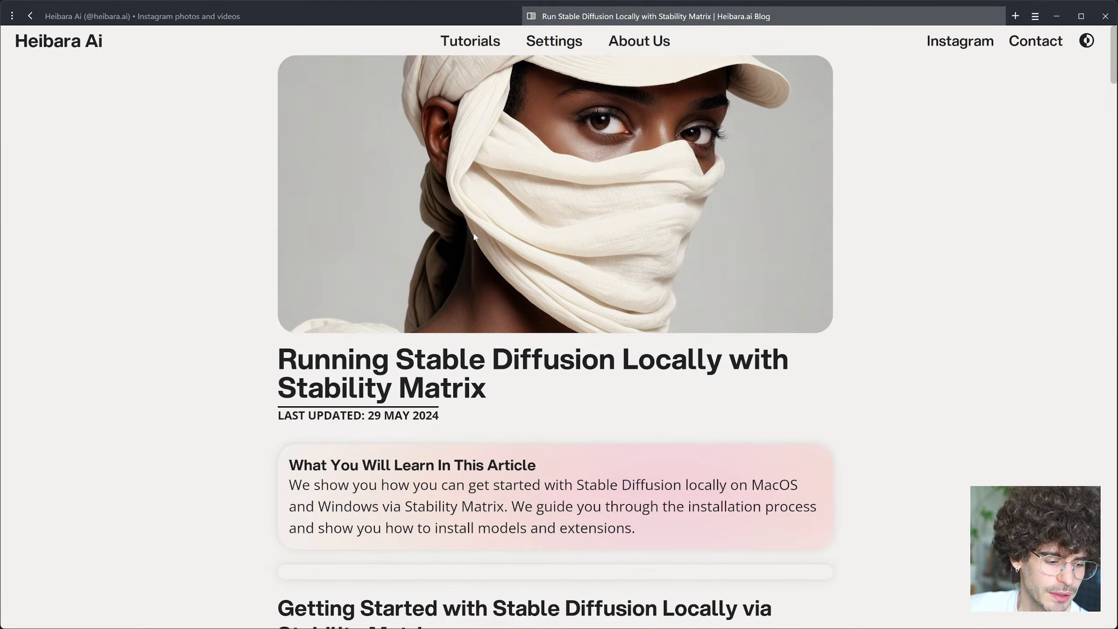
# Step: Read through the article's installation and WebUI sections to find its list of popular models
pyautogui.scroll(-10, 476, 235)
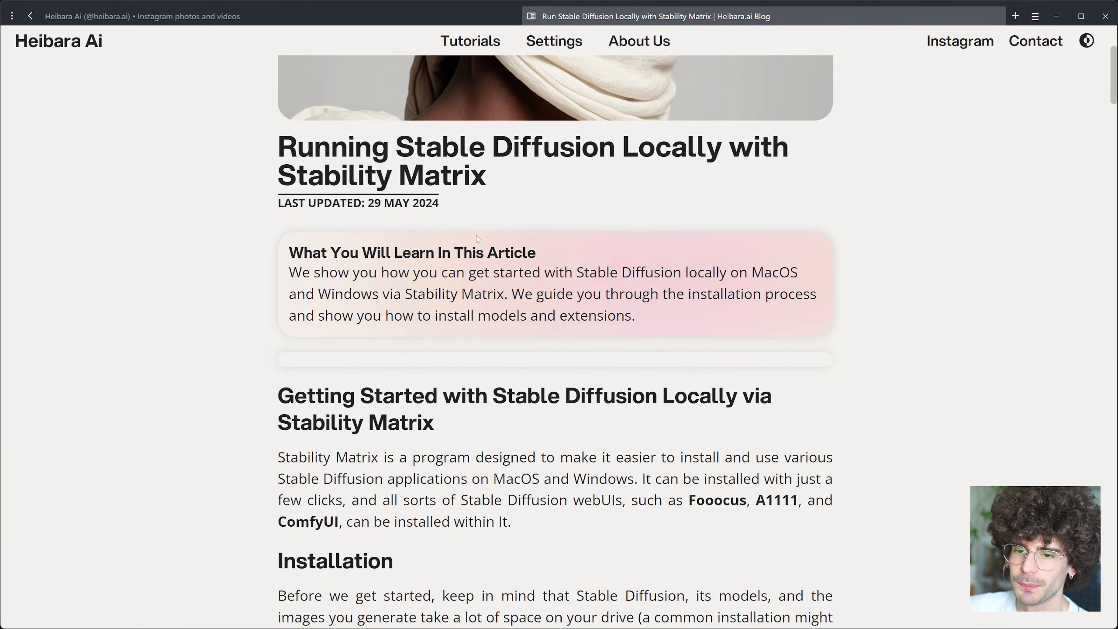
pyautogui.scroll(-15, 547, 265)
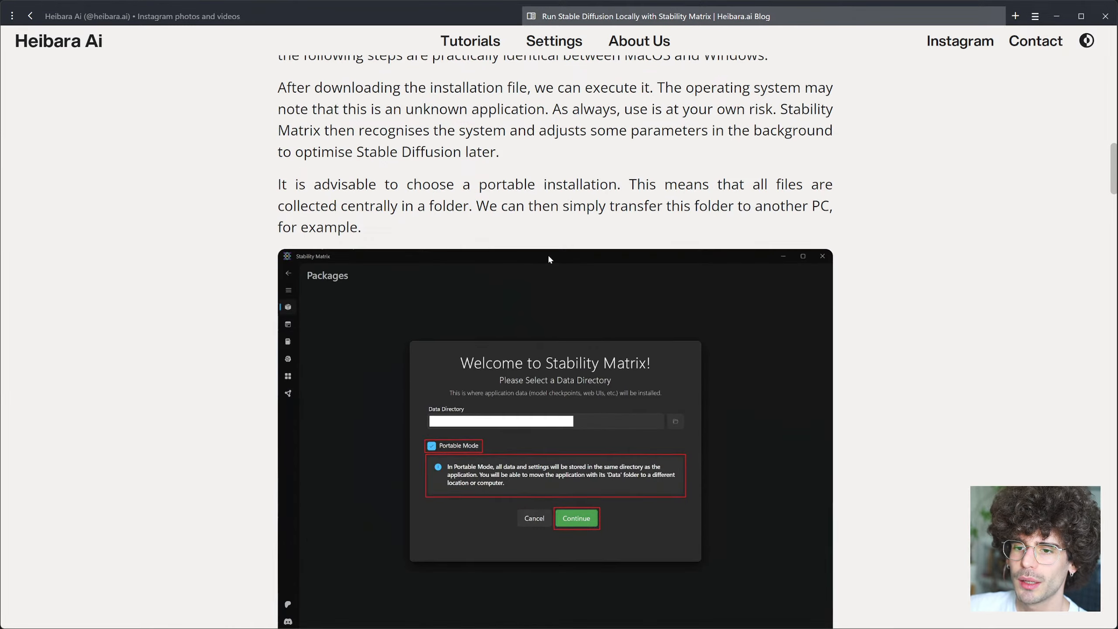
pyautogui.scroll(12, 556, 334)
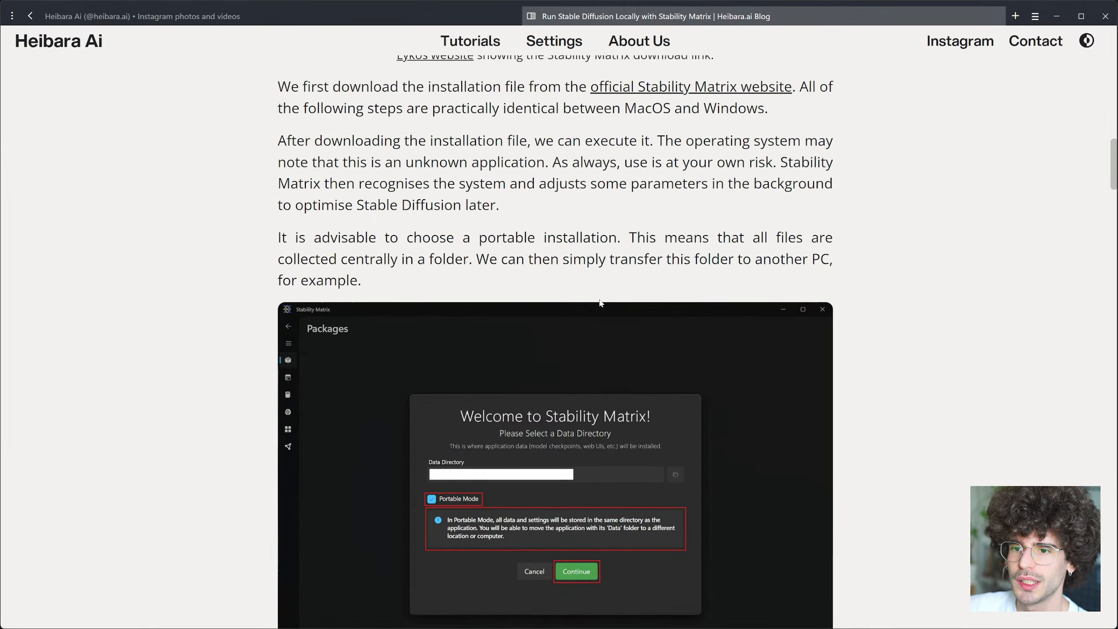
pyautogui.scroll(-20, 729, 374)
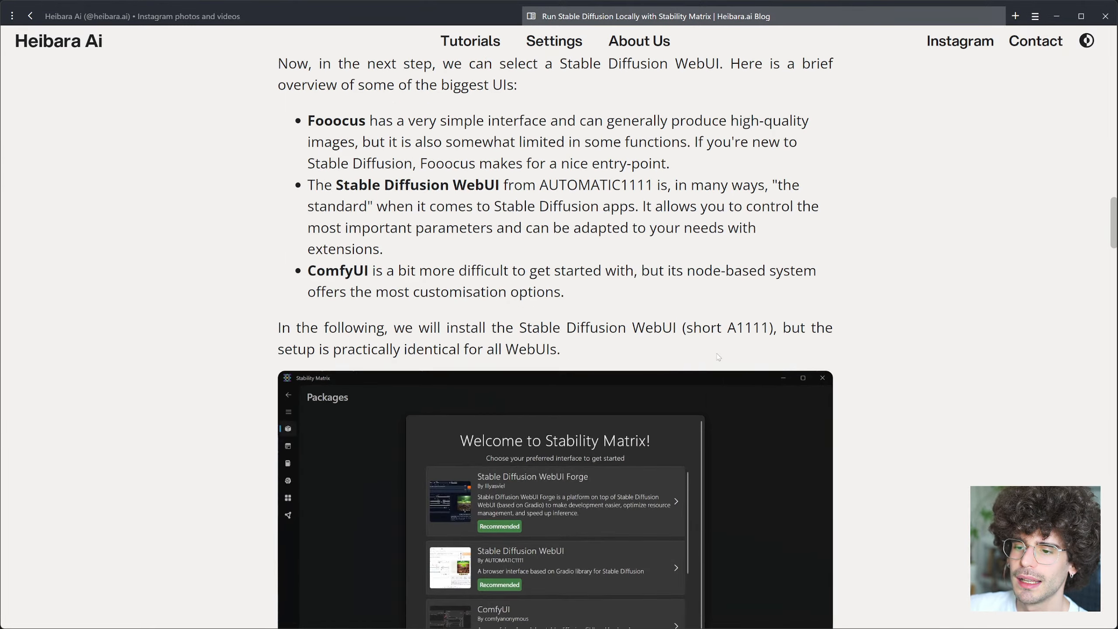
pyautogui.scroll(-15, 714, 347)
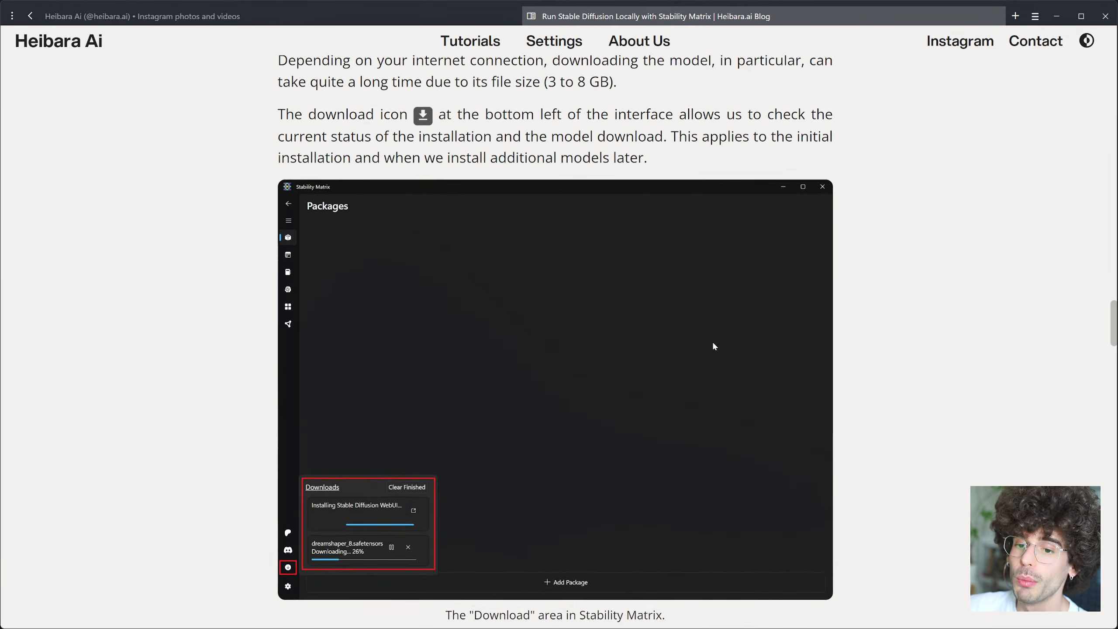
pyautogui.scroll(4, 714, 347)
pyautogui.scroll(5, 712, 341)
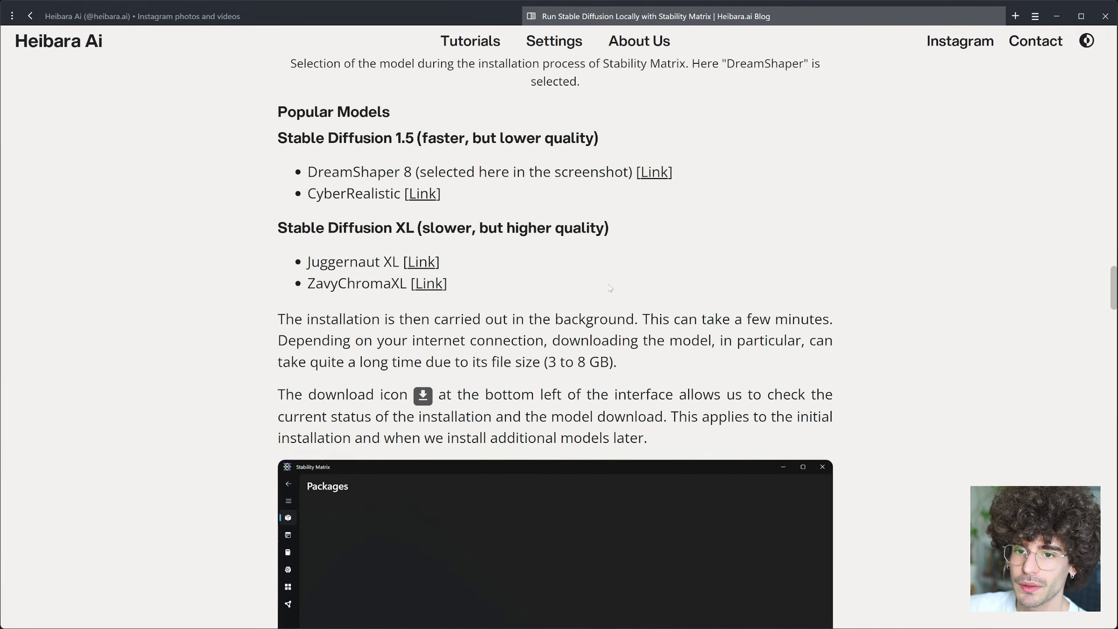
# Step: Examine the Popular Models list, highlighting the Stable Diffusion 1.5 and Stable Diffusion XL recommendations one by one
pyautogui.moveTo(267, 149); pyautogui.dragTo(461, 332)
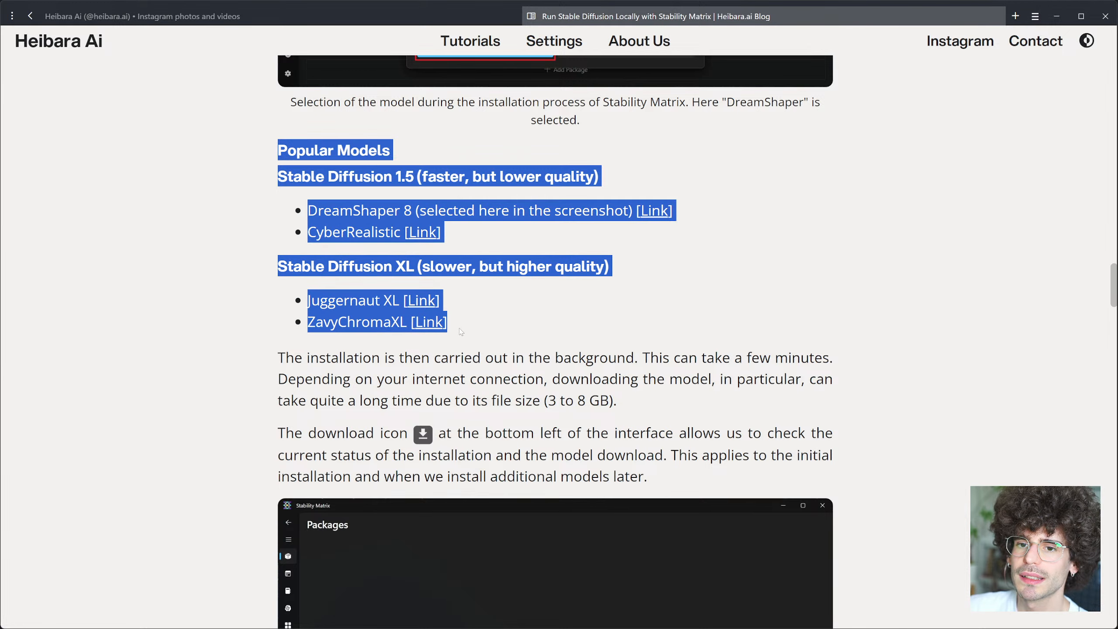
pyautogui.click(461, 332)
pyautogui.moveTo(307, 210); pyautogui.dragTo(411, 211)
pyautogui.moveTo(308, 232); pyautogui.dragTo(393, 232)
pyautogui.click(393, 232)
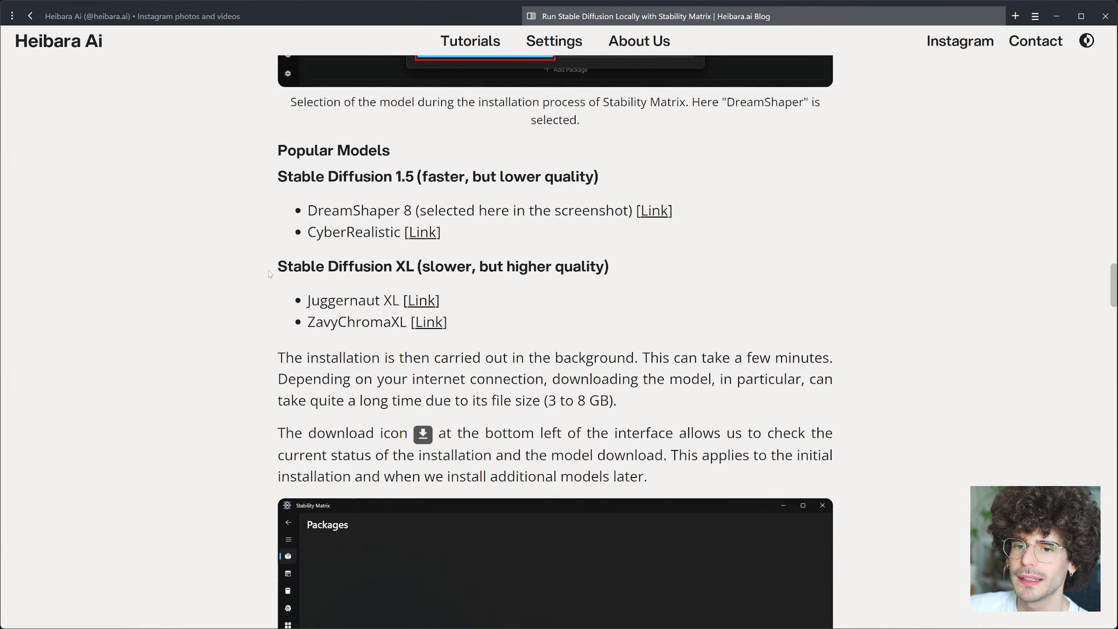
pyautogui.moveTo(277, 266); pyautogui.dragTo(414, 266)
pyautogui.click(415, 266)
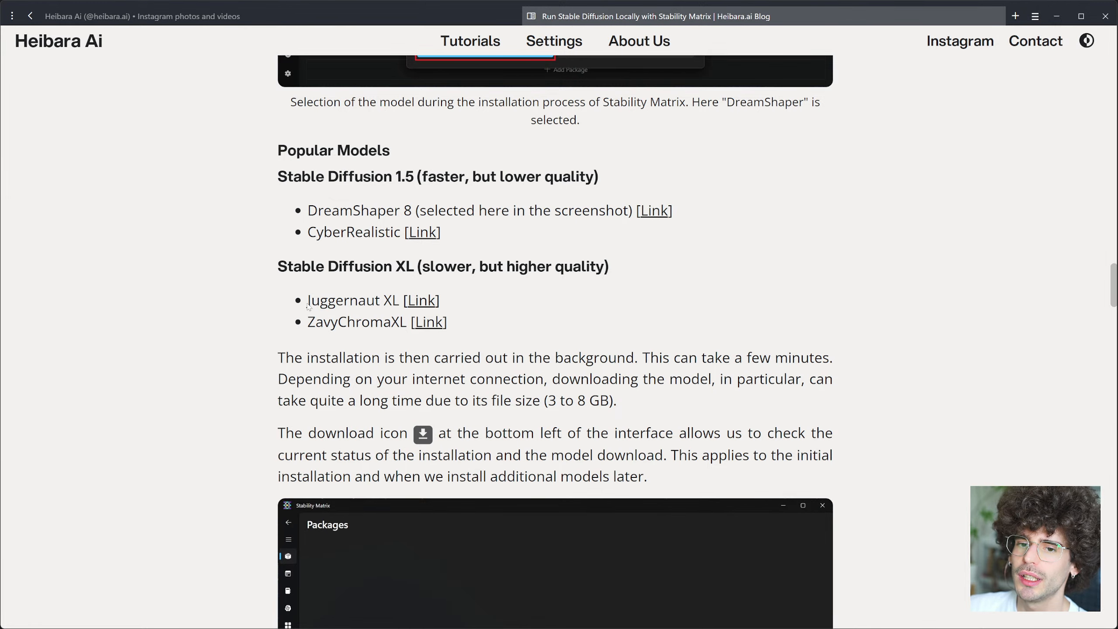
pyautogui.moveTo(309, 300); pyautogui.dragTo(399, 301)
pyautogui.click(335, 338)
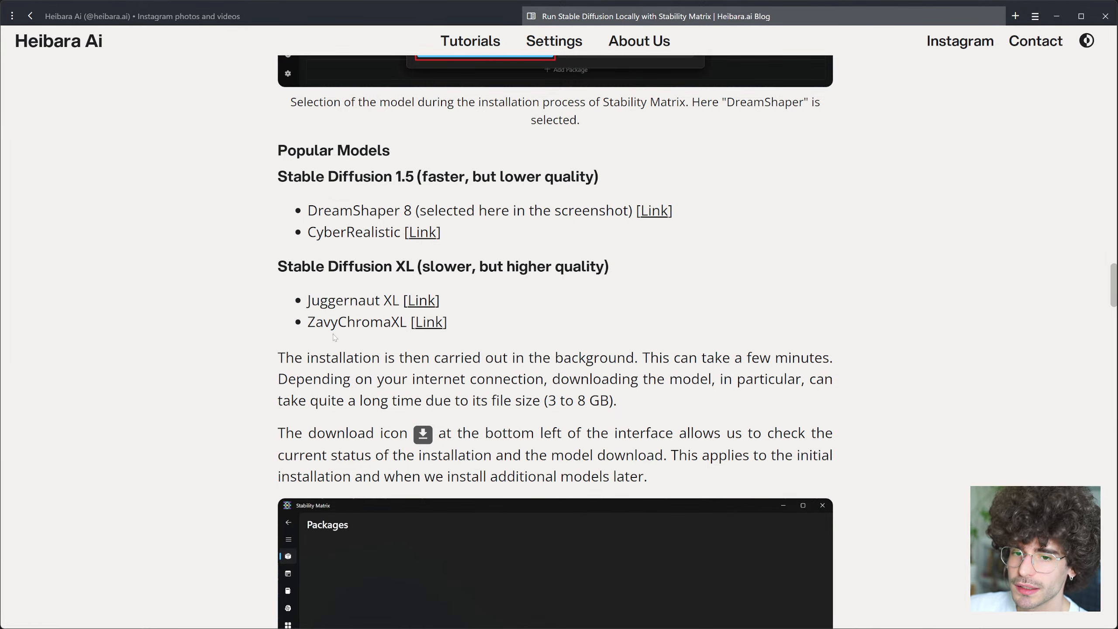
pyautogui.moveTo(309, 322); pyautogui.dragTo(406, 322)
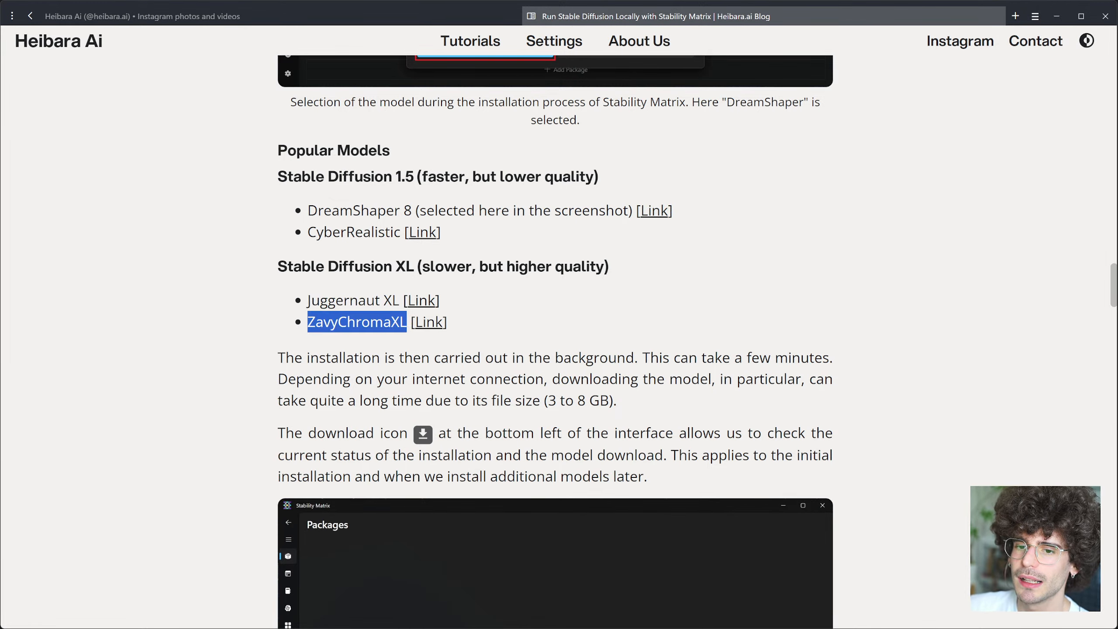
# Step: Read the article's Downloading Models section and the "Download Failed" fix with its CivitAI API key instructions
pyautogui.scroll(-15, 518, 339)
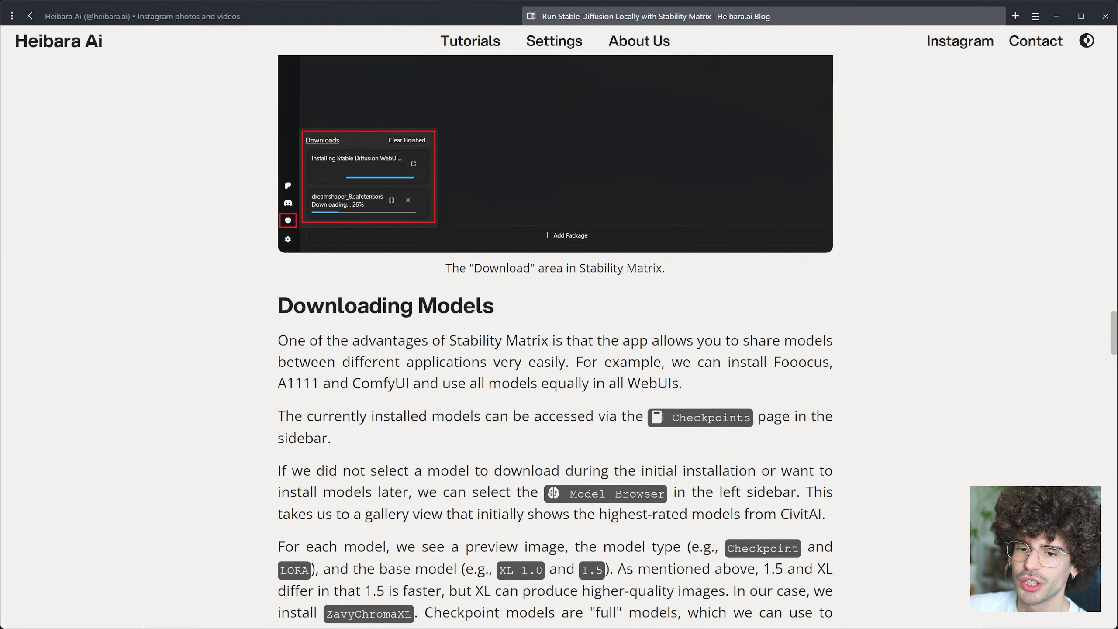
pyautogui.scroll(-20, 517, 331)
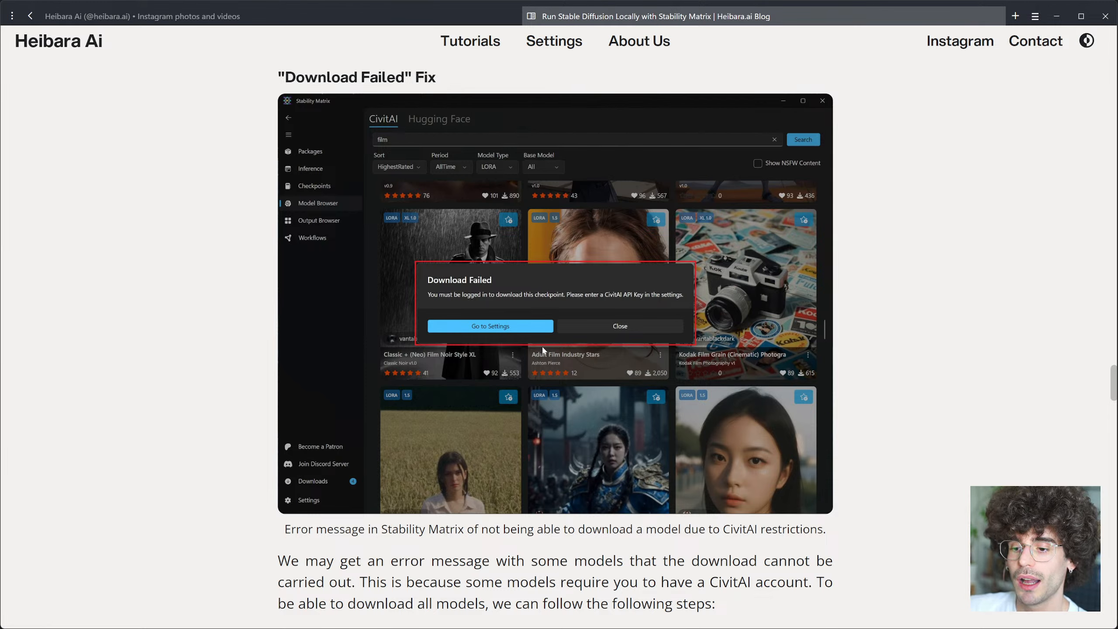
pyautogui.scroll(-10, 542, 346)
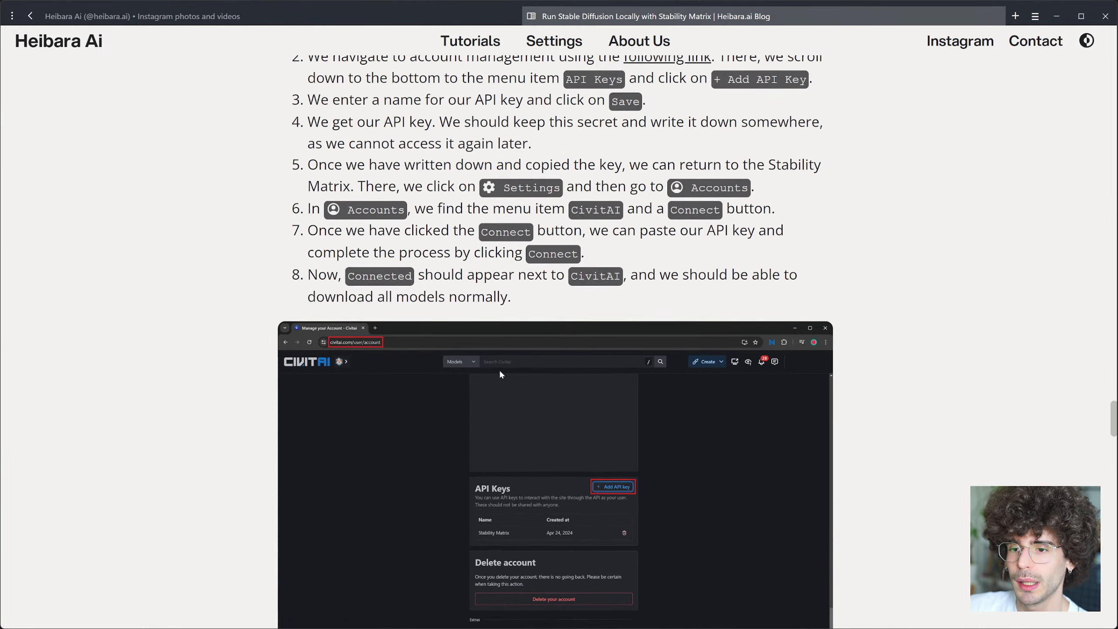
# Step: Review the article's screenshots on creating a CivitAI API key and connecting it in Stability Matrix, continuing to the section on opening the WebUI
pyautogui.scroll(4, 500, 375)
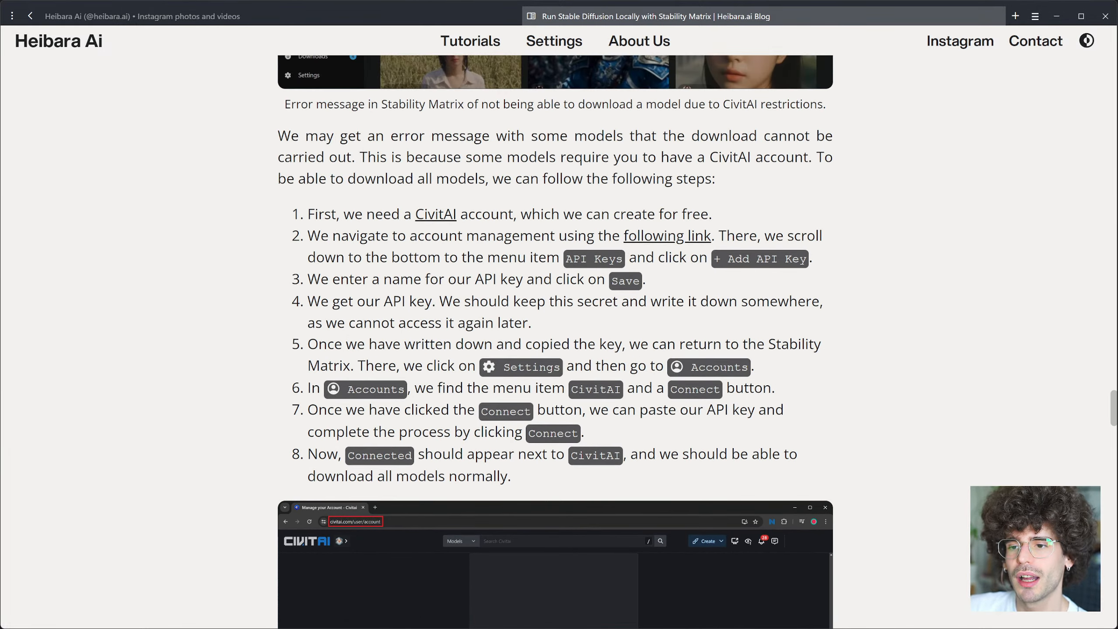
pyautogui.scroll(-6, 555, 344)
pyautogui.scroll(-15, 705, 373)
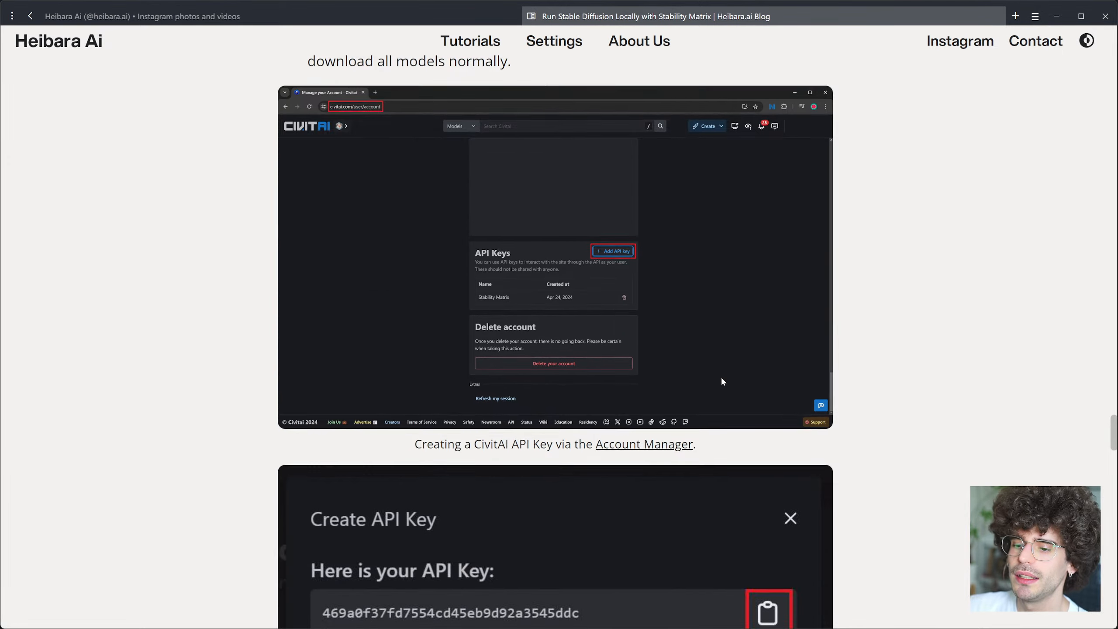
pyautogui.scroll(-20, 707, 394)
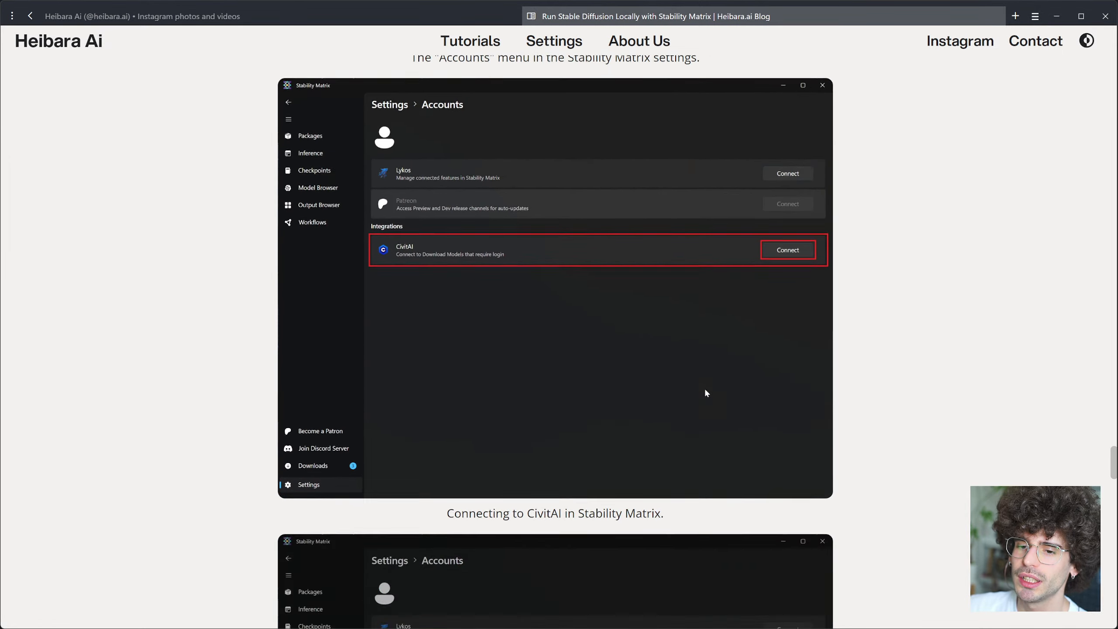
pyautogui.scroll(-10, 529, 428)
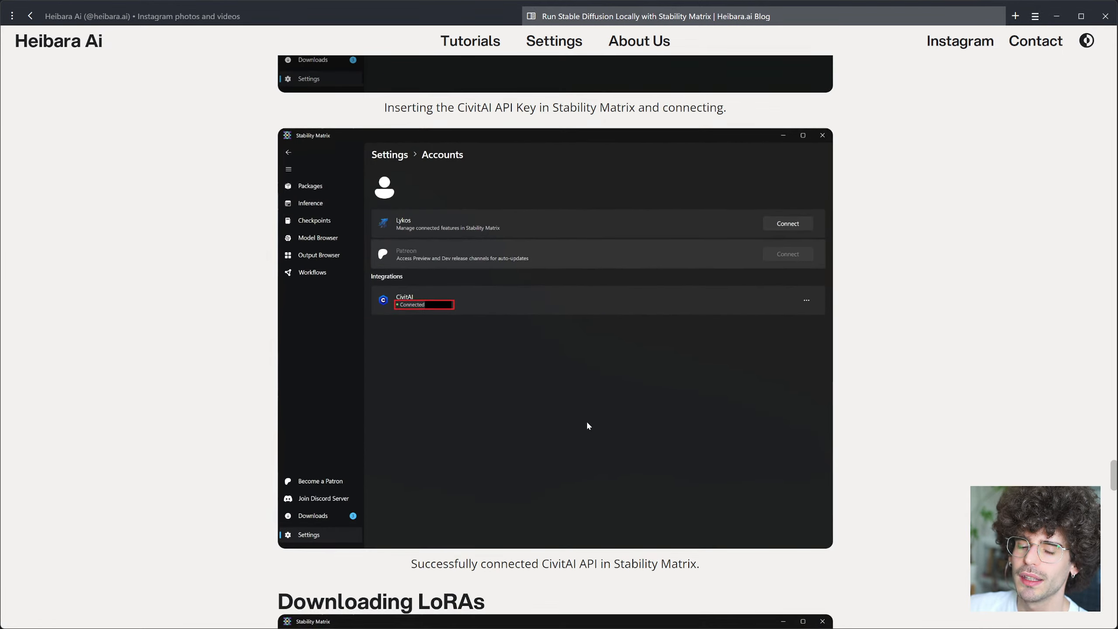
pyautogui.scroll(-20, 524, 428)
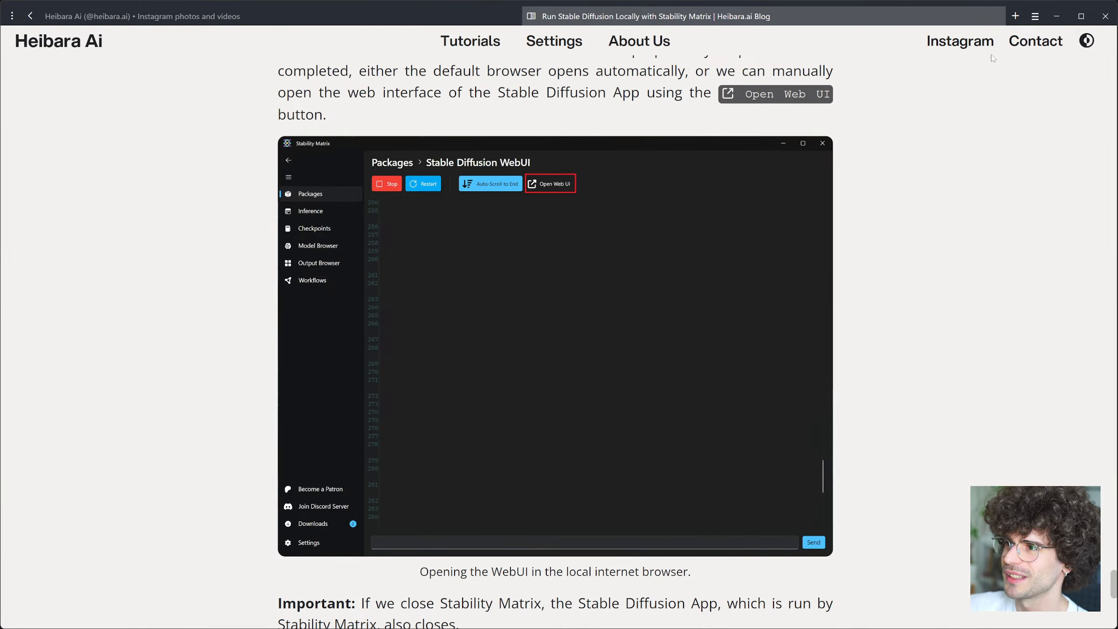
# Step: Switch back to Stability Matrix, view the Output Browser, and look through the trending OpenArt workflows
pyautogui.click(1057, 15)
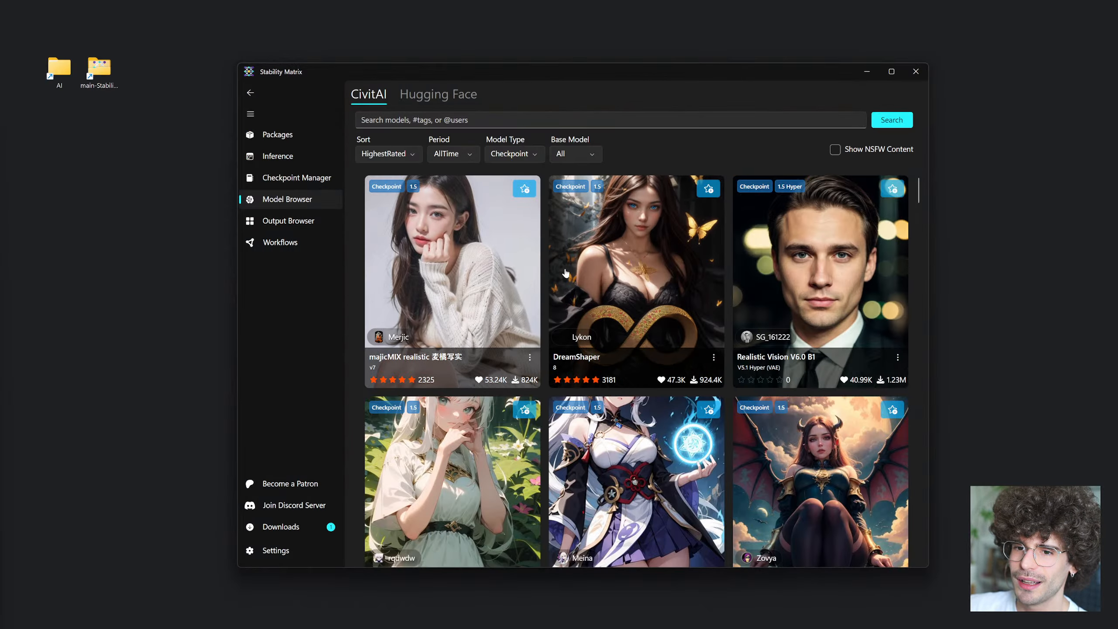
pyautogui.click(291, 221)
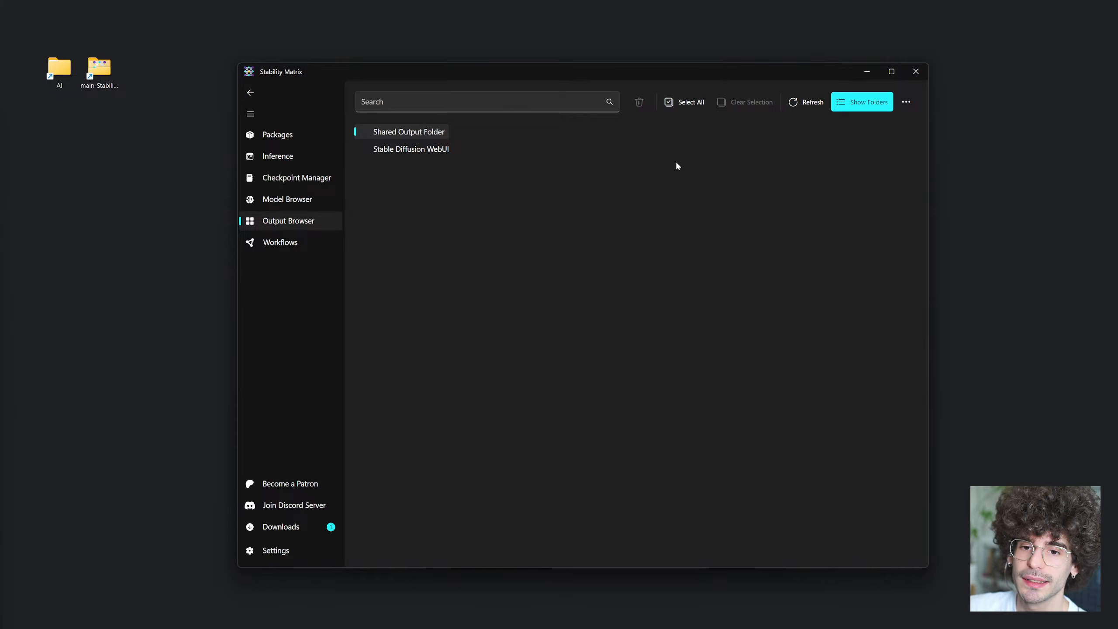
pyautogui.click(277, 243)
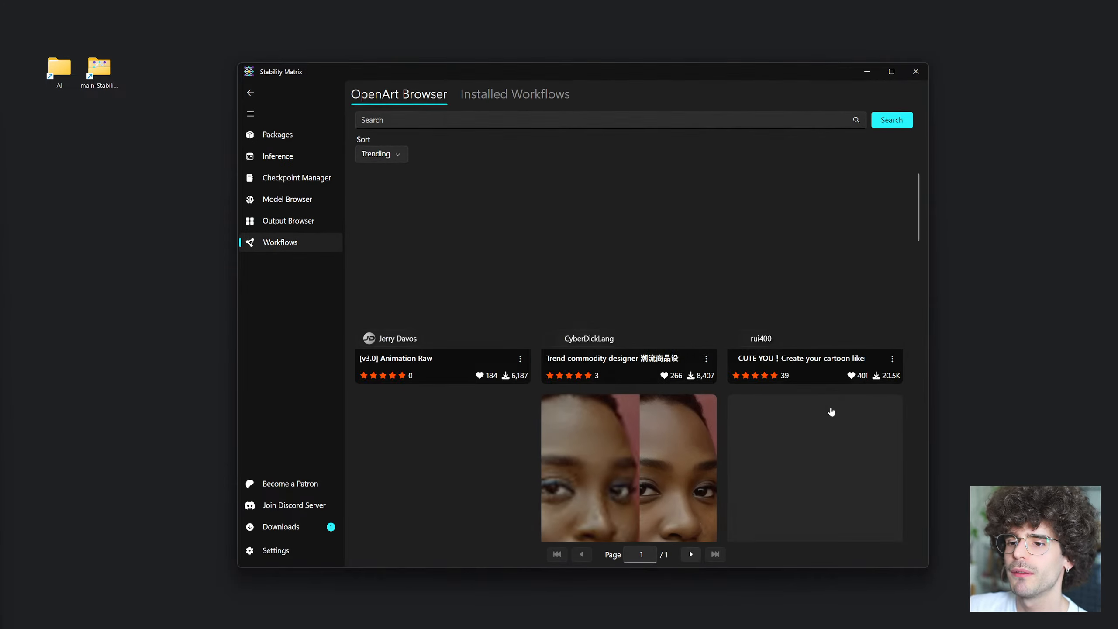
pyautogui.scroll(-1, 723, 412)
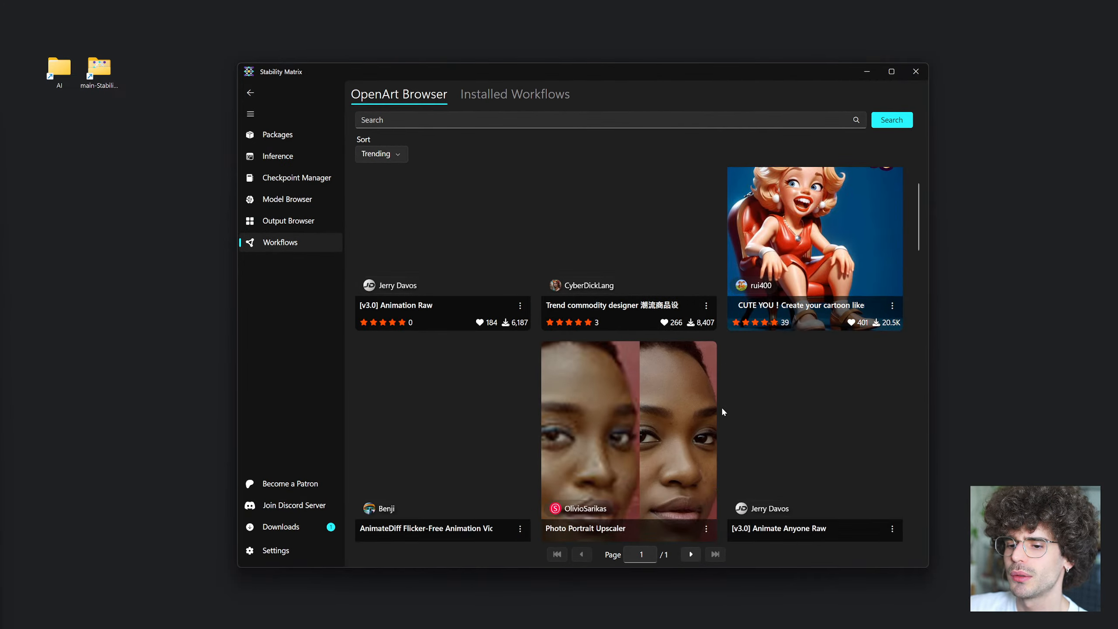
pyautogui.scroll(-1, 722, 411)
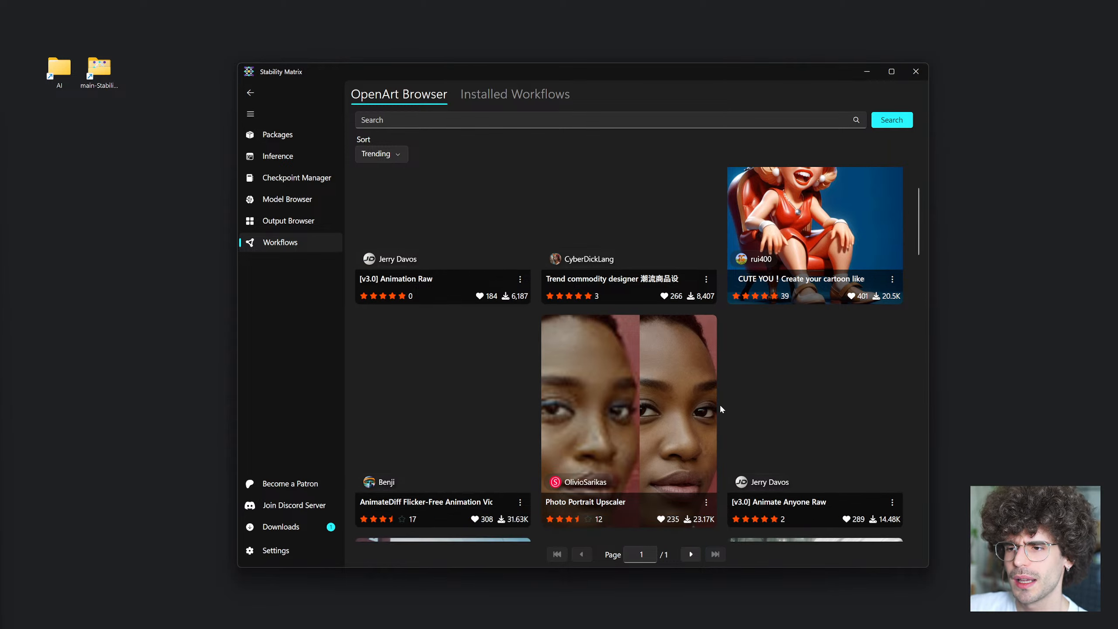
pyautogui.scroll(2, 721, 407)
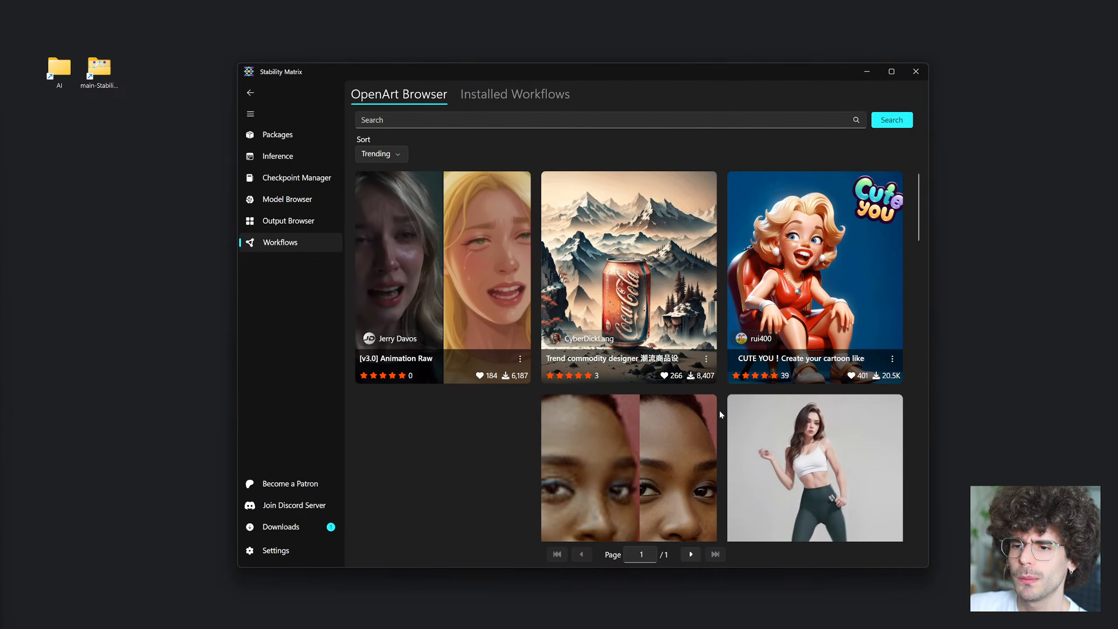
pyautogui.scroll(-3, 721, 411)
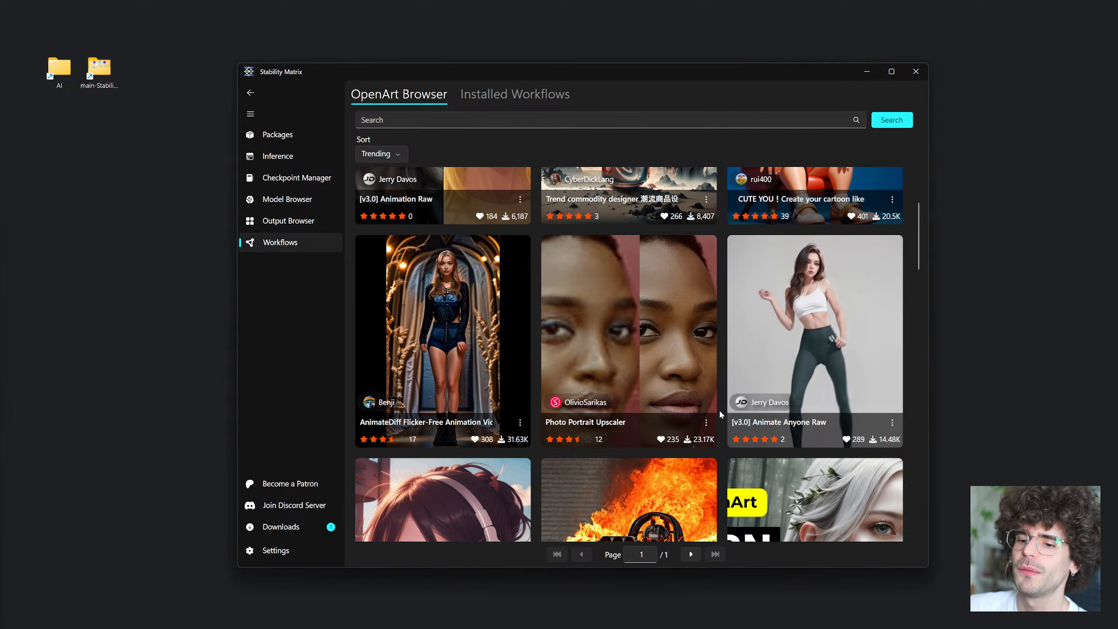
pyautogui.scroll(-4, 719, 410)
pyautogui.scroll(3, 718, 418)
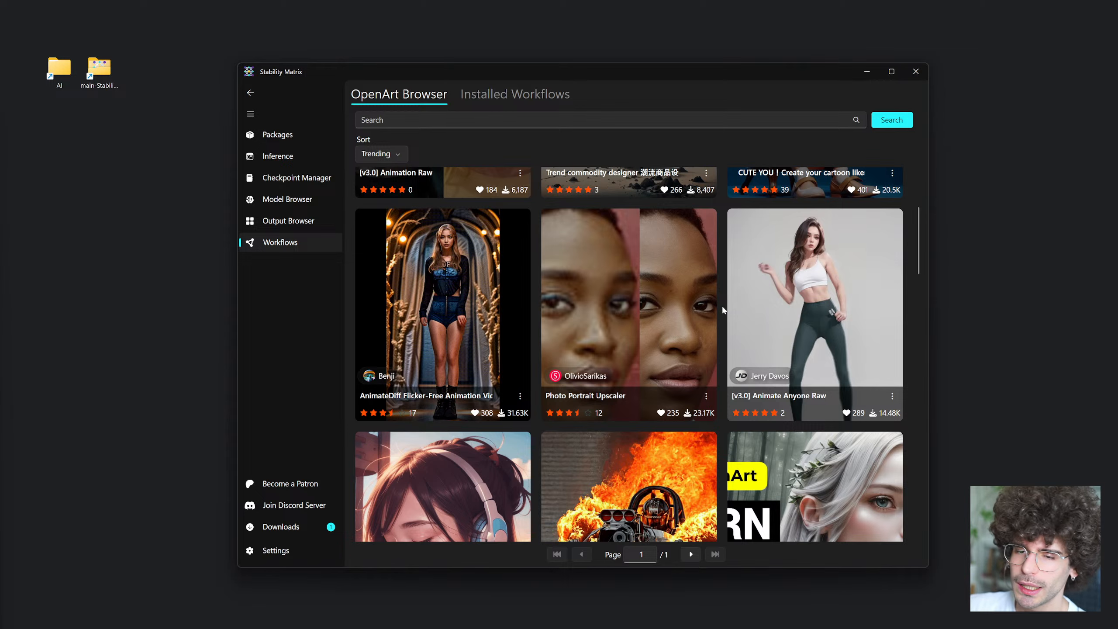
pyautogui.scroll(4, 723, 310)
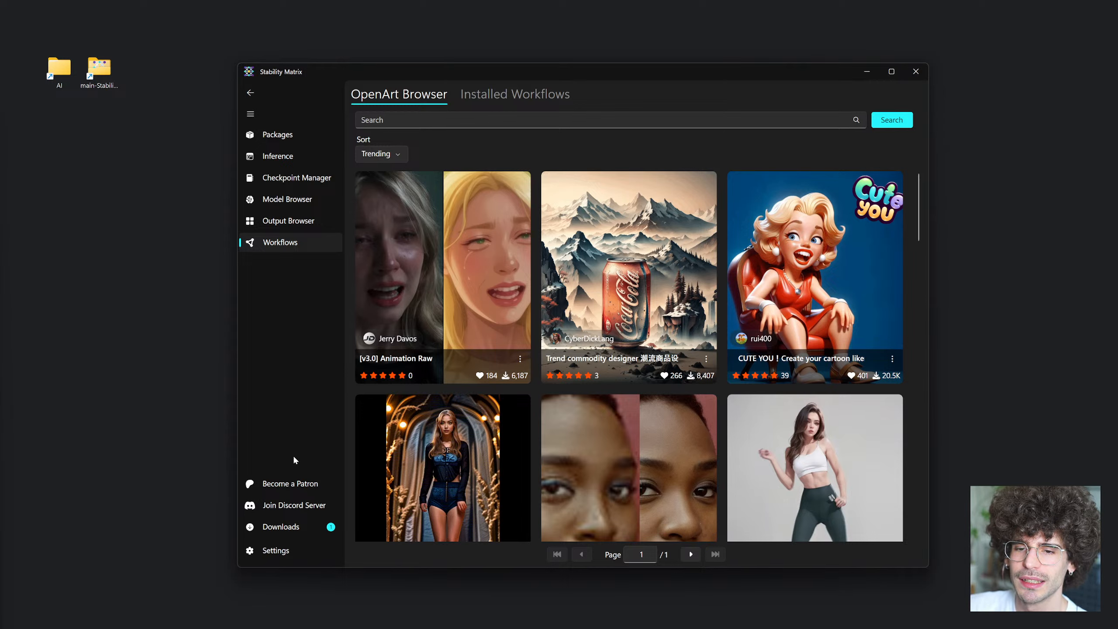
# Step: Return to the installed packages, clear the finished downloads, and check Stable Diffusion WebUI for updates
pyautogui.click(299, 132)
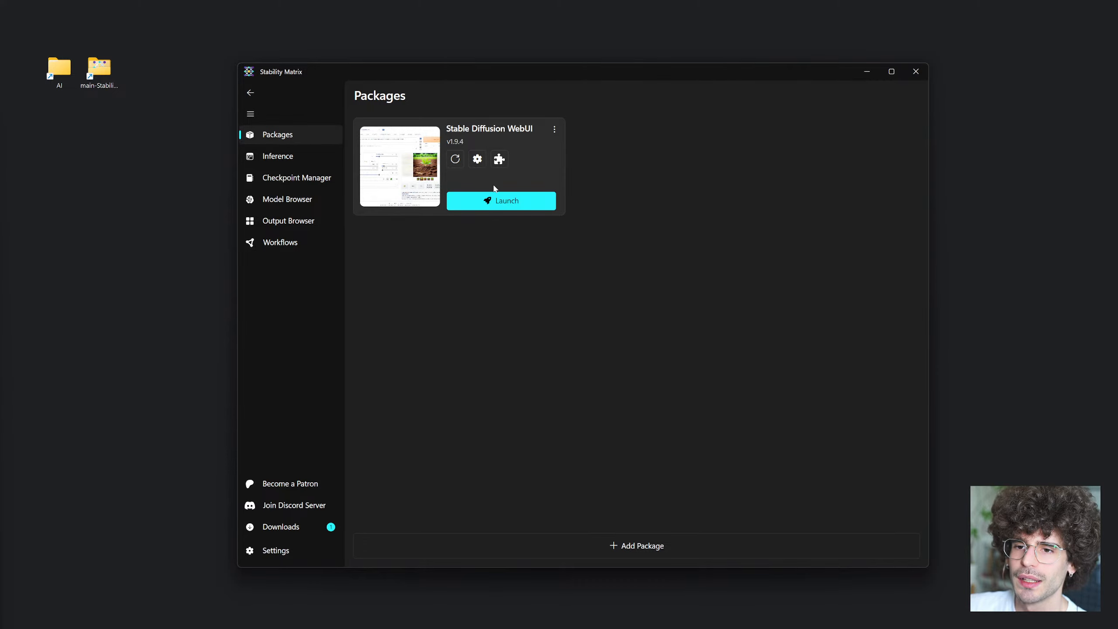
pyautogui.click(284, 526)
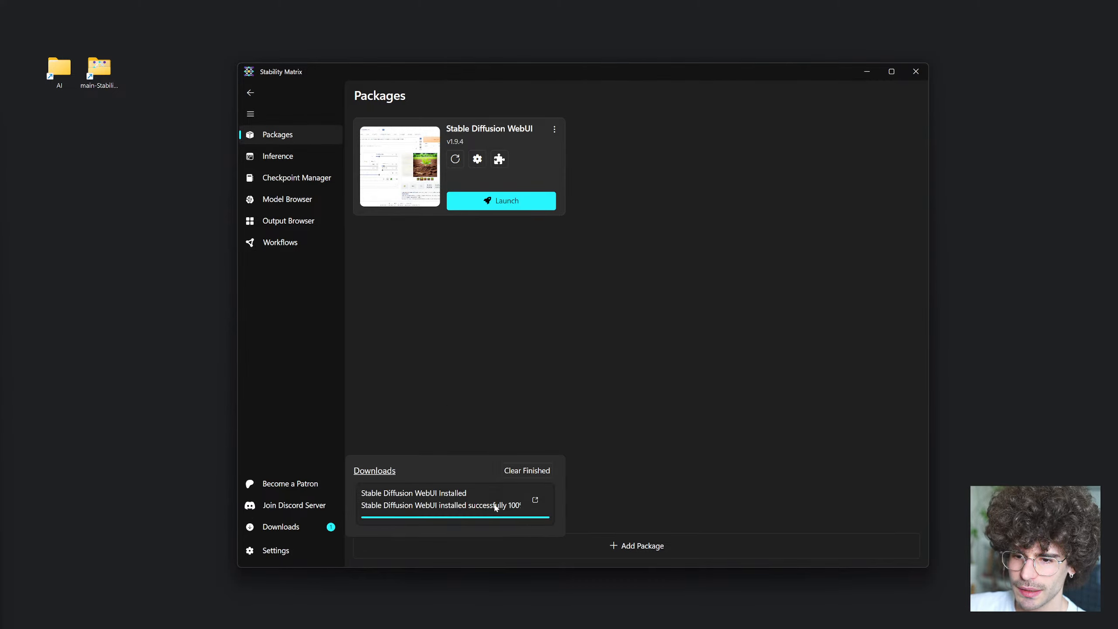
pyautogui.click(528, 471)
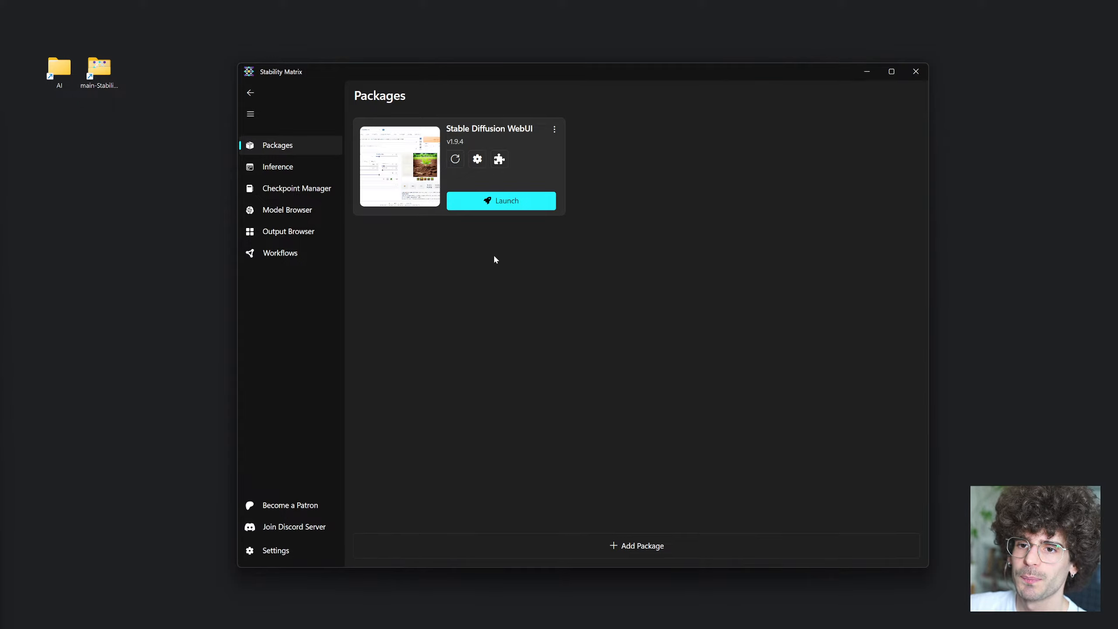
pyautogui.click(454, 163)
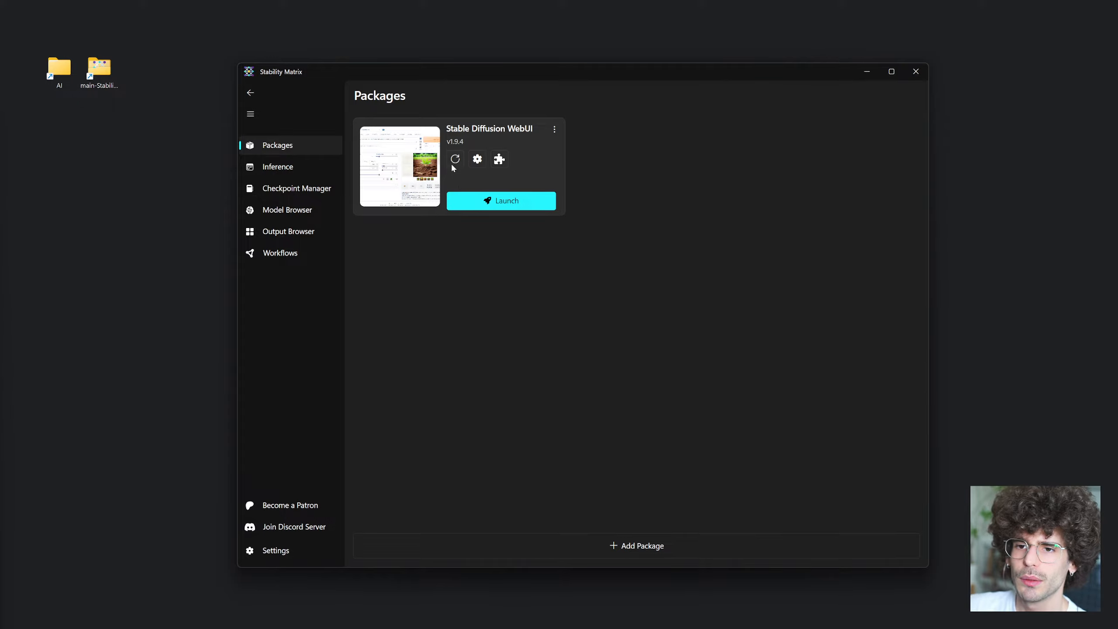
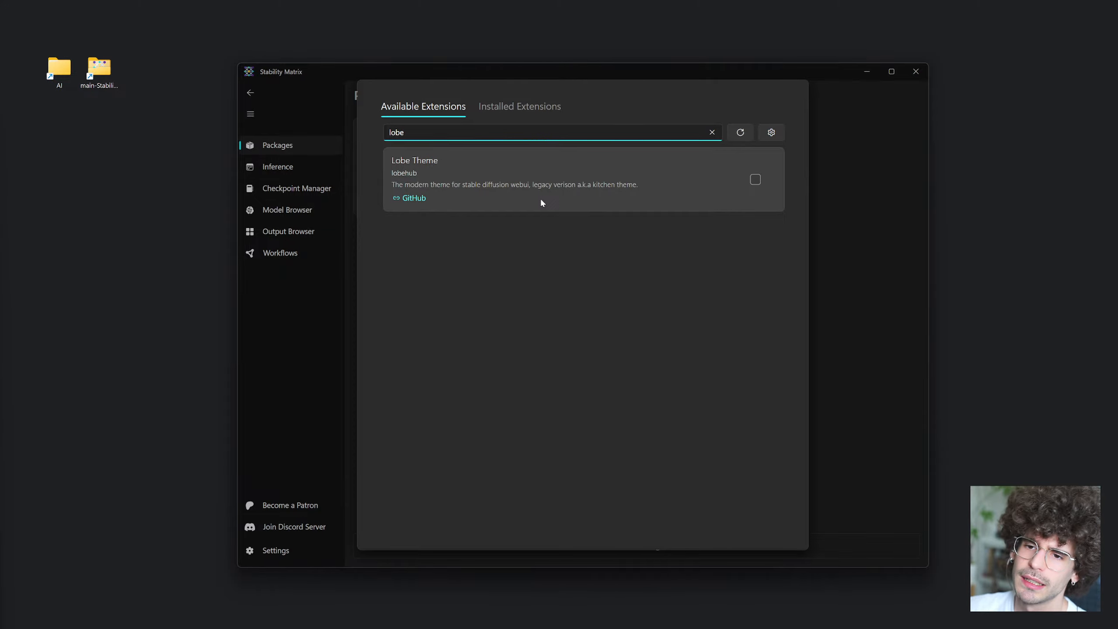
# Step: Select the Lobe Theme extension for installation from Stable Diffusion WebUI's available extensions
pyautogui.click(754, 178)
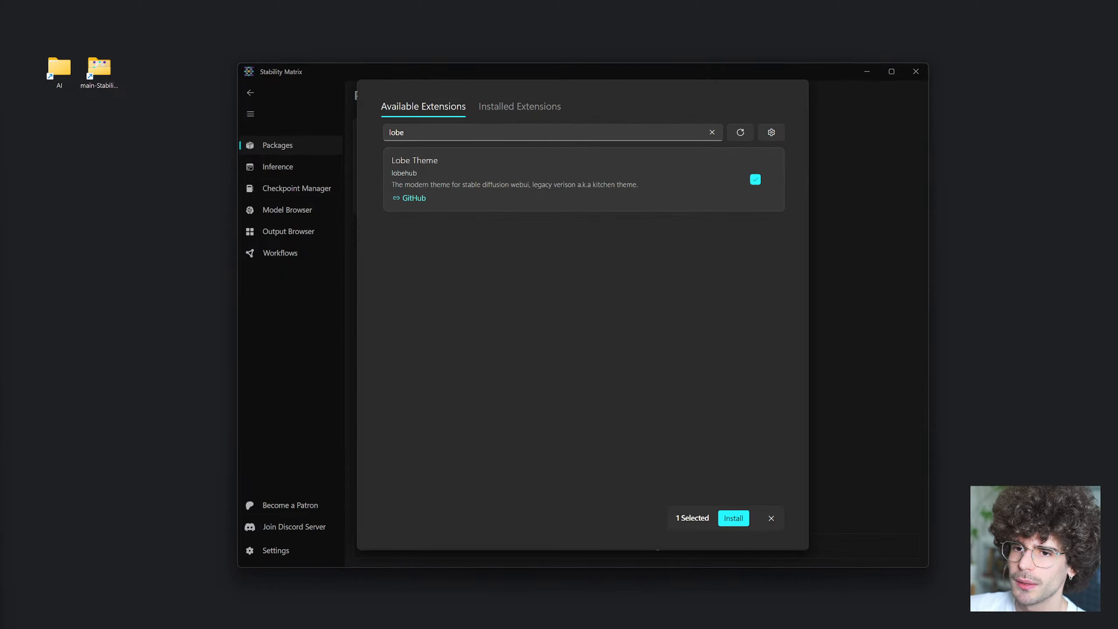
pyautogui.click(418, 133)
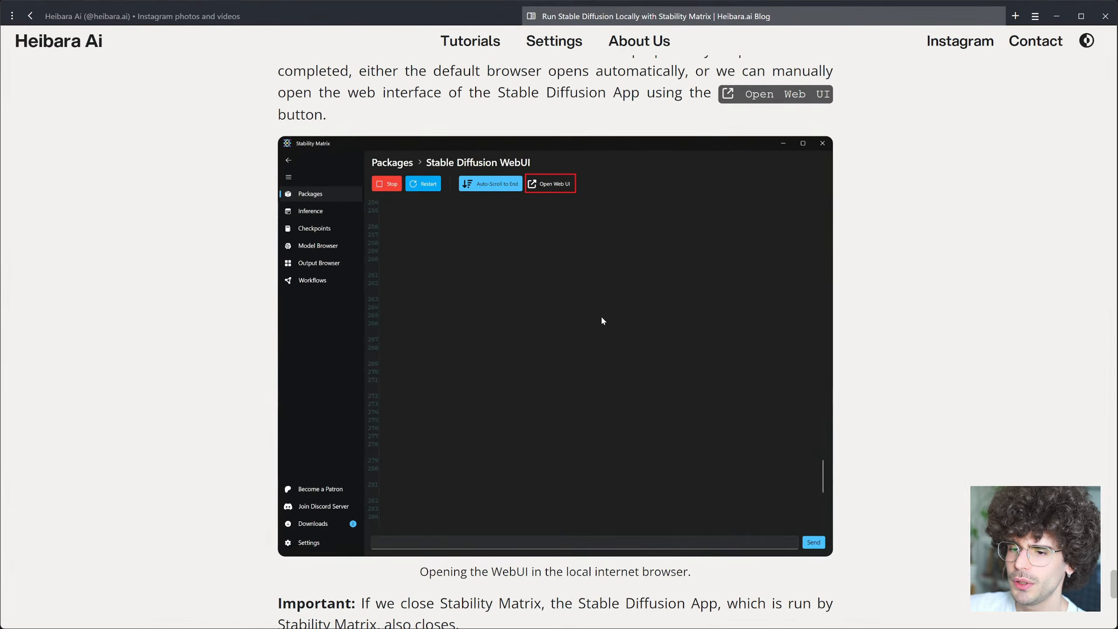
# Step: In the browser article, find the list of useful extensions for A1111 and highlight the ADetailer and Infinite Image Browsing entries
pyautogui.scroll(-10, 619, 303)
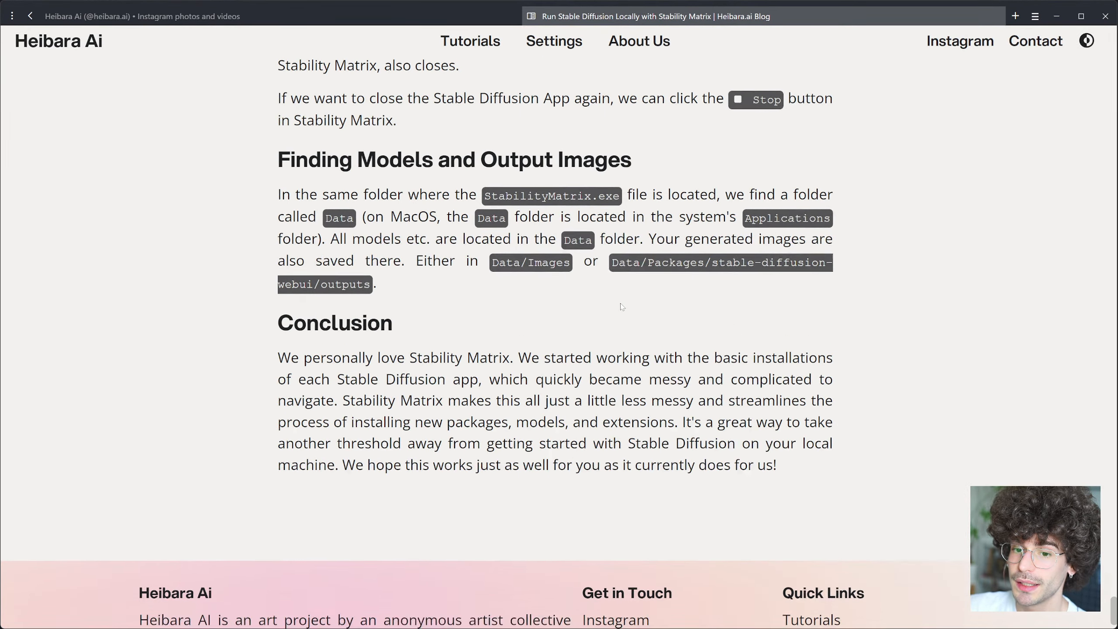
pyautogui.scroll(15, 622, 307)
pyautogui.scroll(4, 621, 307)
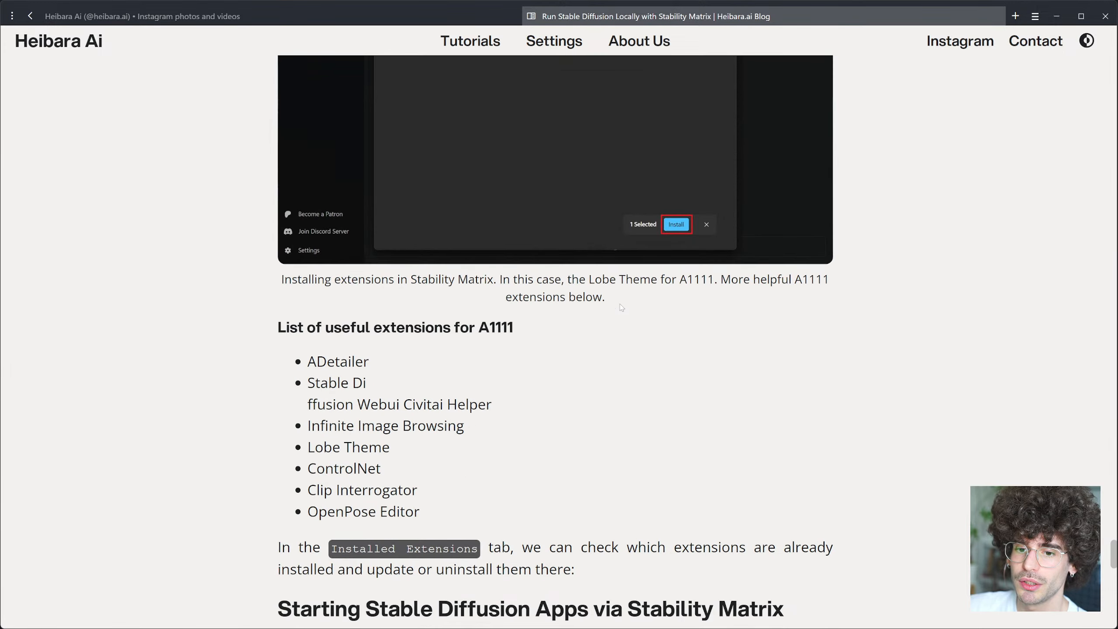
pyautogui.moveTo(308, 258); pyautogui.dragTo(378, 294)
pyautogui.click(369, 276)
pyautogui.click(355, 298)
pyautogui.click(373, 285)
pyautogui.moveTo(309, 256); pyautogui.dragTo(370, 259)
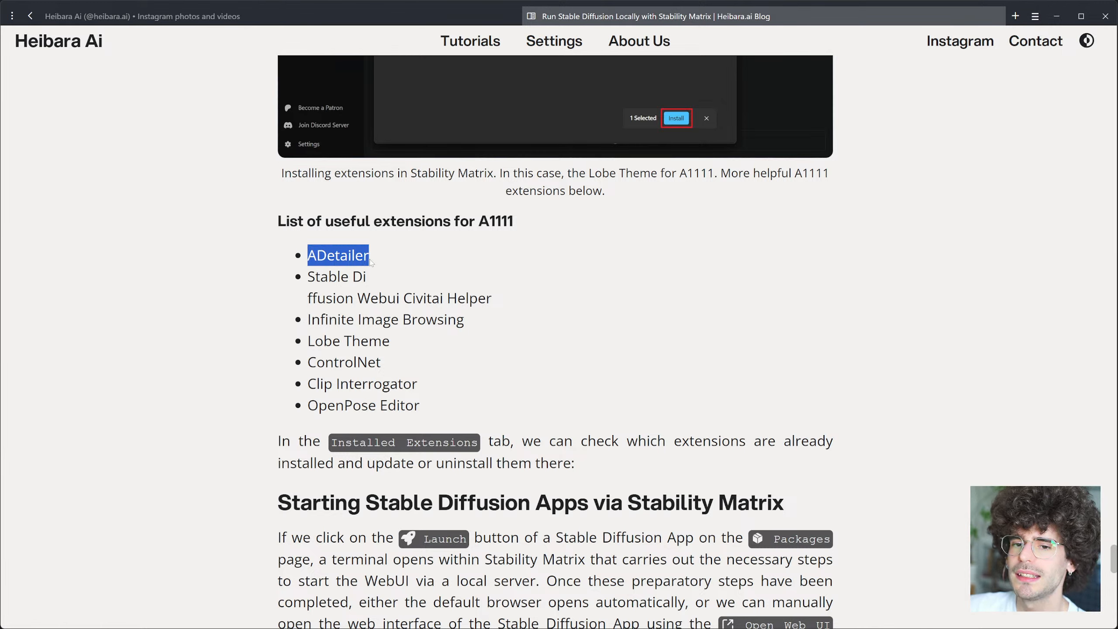
pyautogui.click(374, 263)
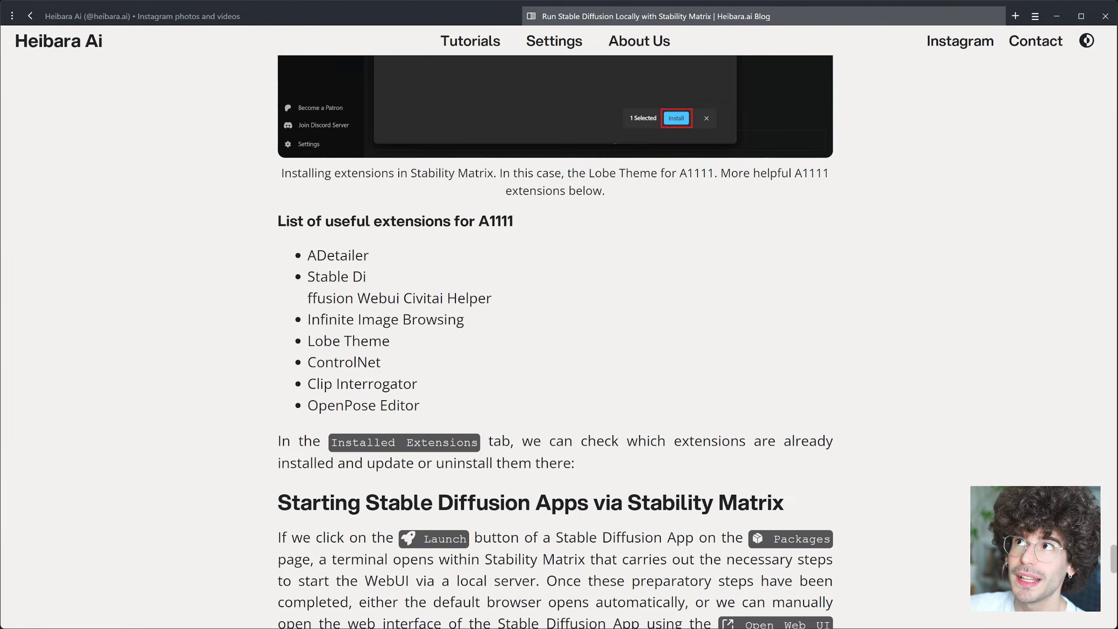
pyautogui.tripleClick(516, 324)
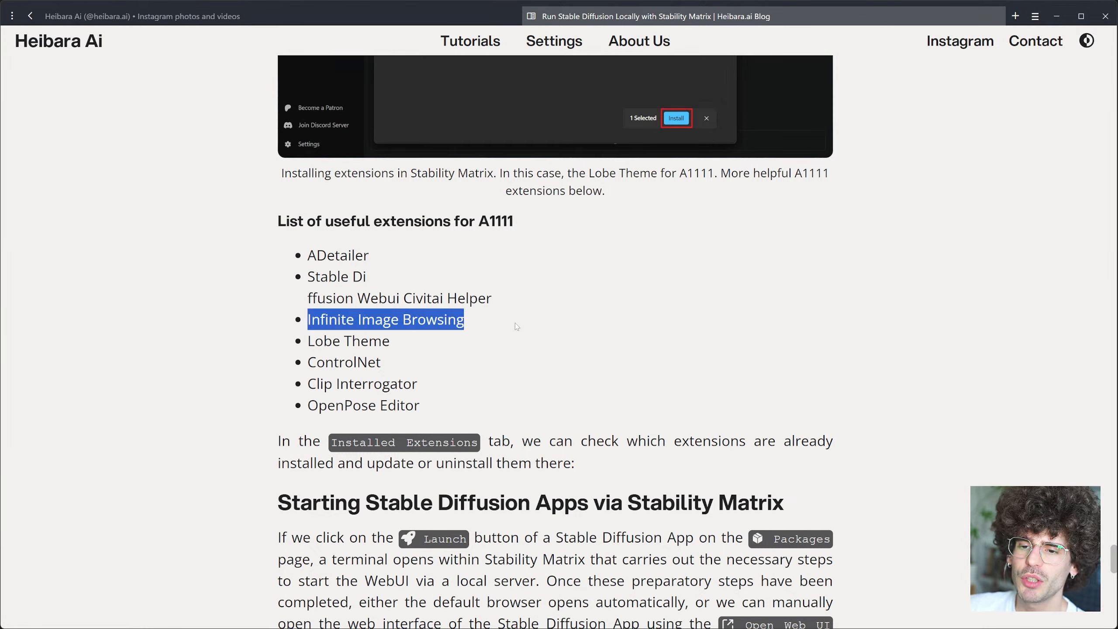
pyautogui.click(515, 324)
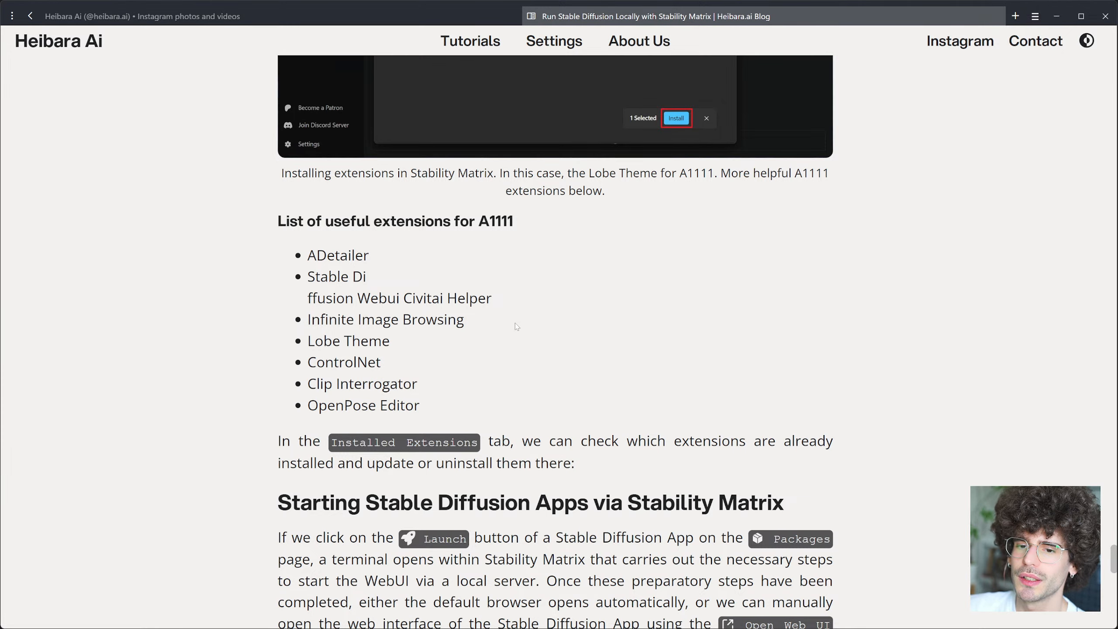
# Step: Examine the remaining A1111 extensions, highlighting Stable Diffusion Webui Civitai Helper, Lobe Theme, ControlNet and Clip Interrogator one by one
pyautogui.scroll(3, 515, 323)
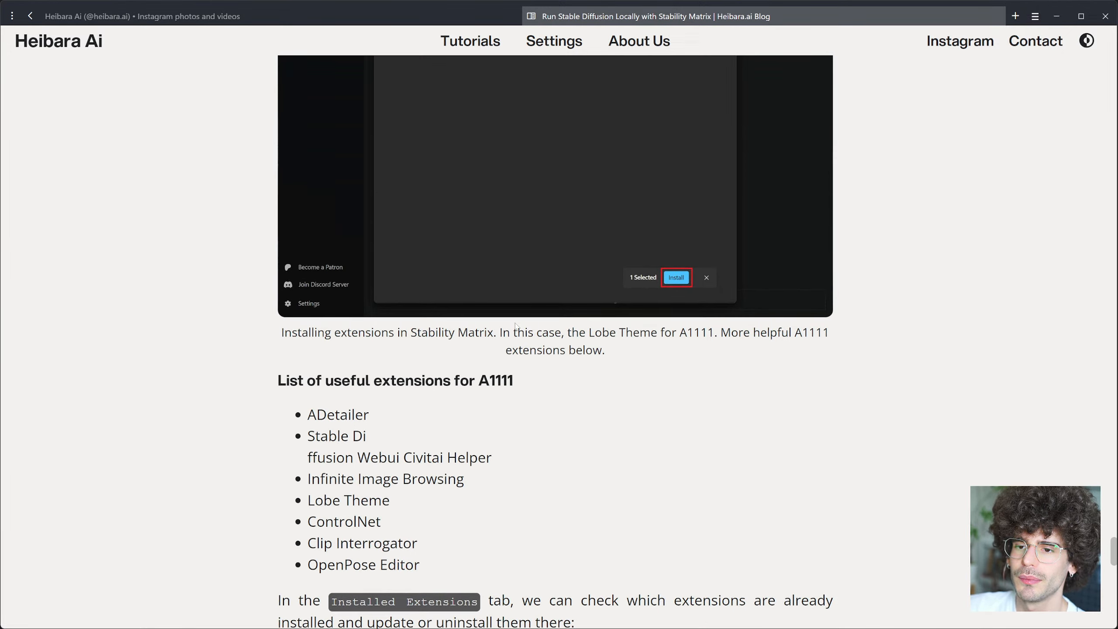
pyautogui.scroll(-1, 515, 326)
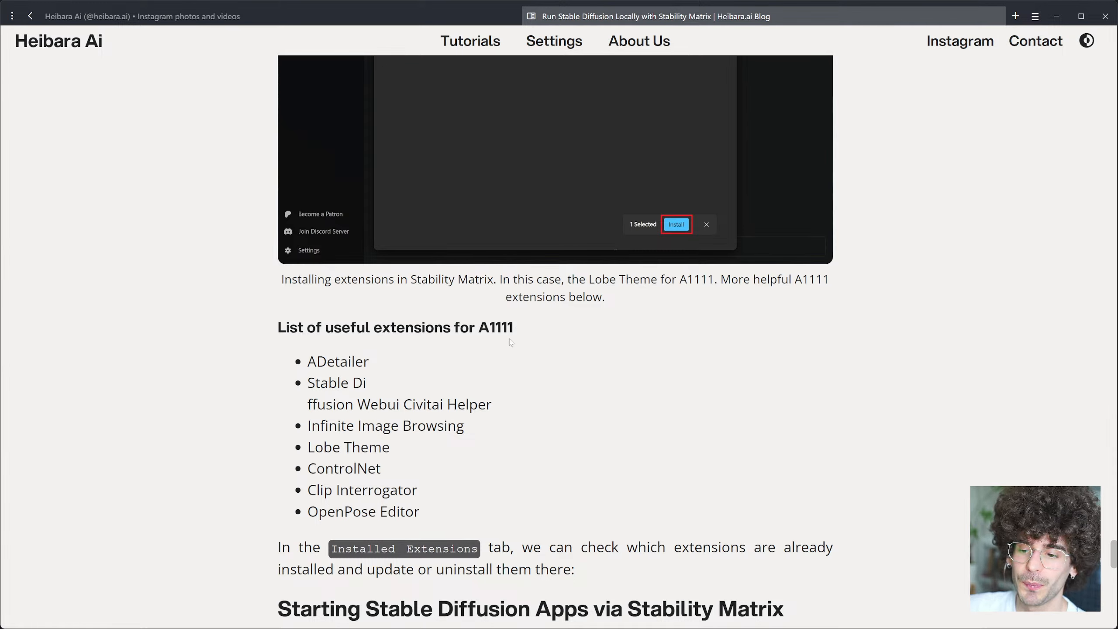
pyautogui.moveTo(307, 382); pyautogui.dragTo(497, 409)
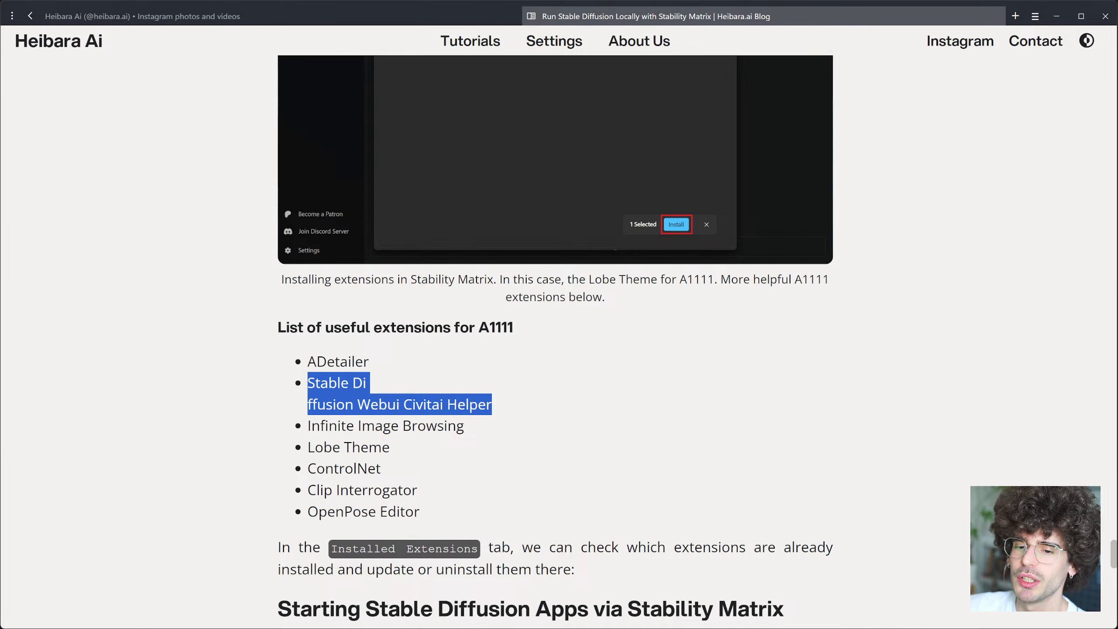
pyautogui.click(497, 408)
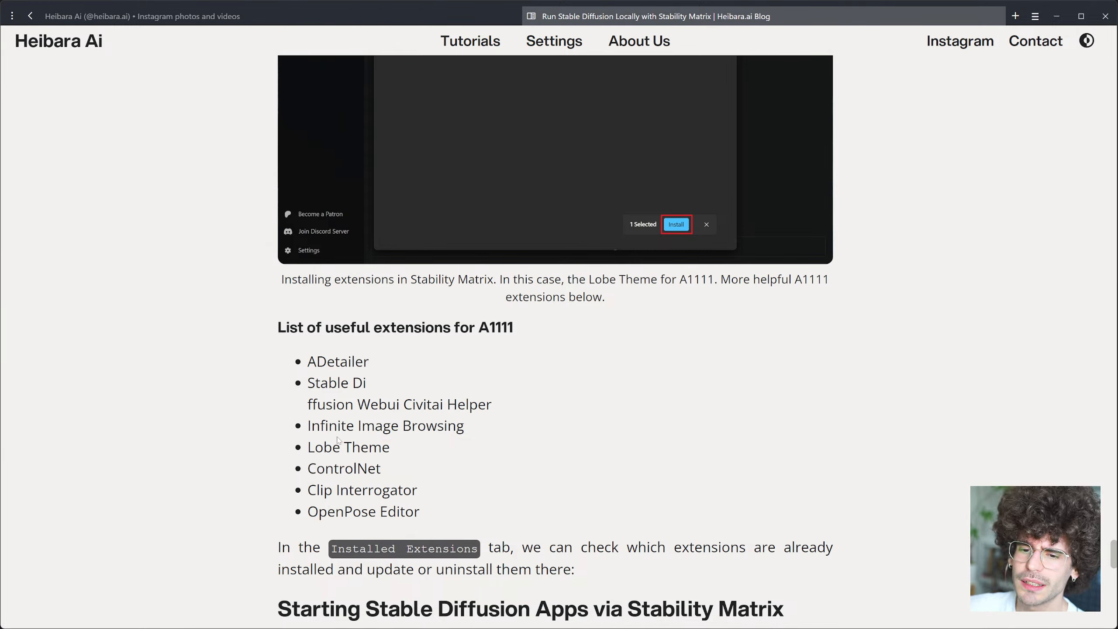
pyautogui.moveTo(304, 448); pyautogui.dragTo(392, 446)
pyautogui.moveTo(307, 468); pyautogui.dragTo(386, 463)
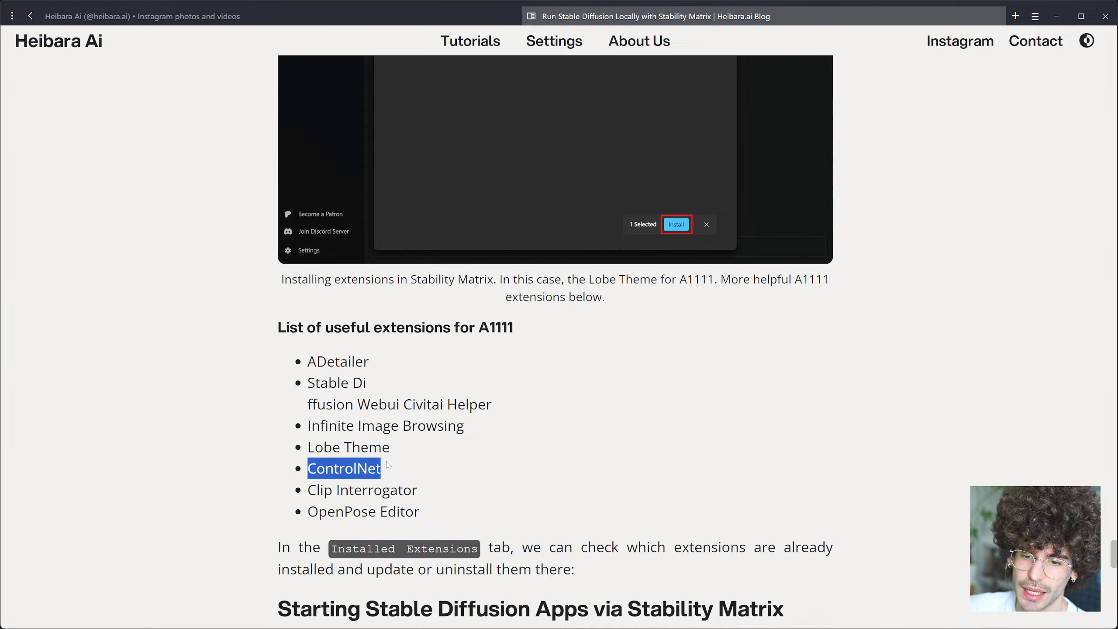
pyautogui.click(387, 463)
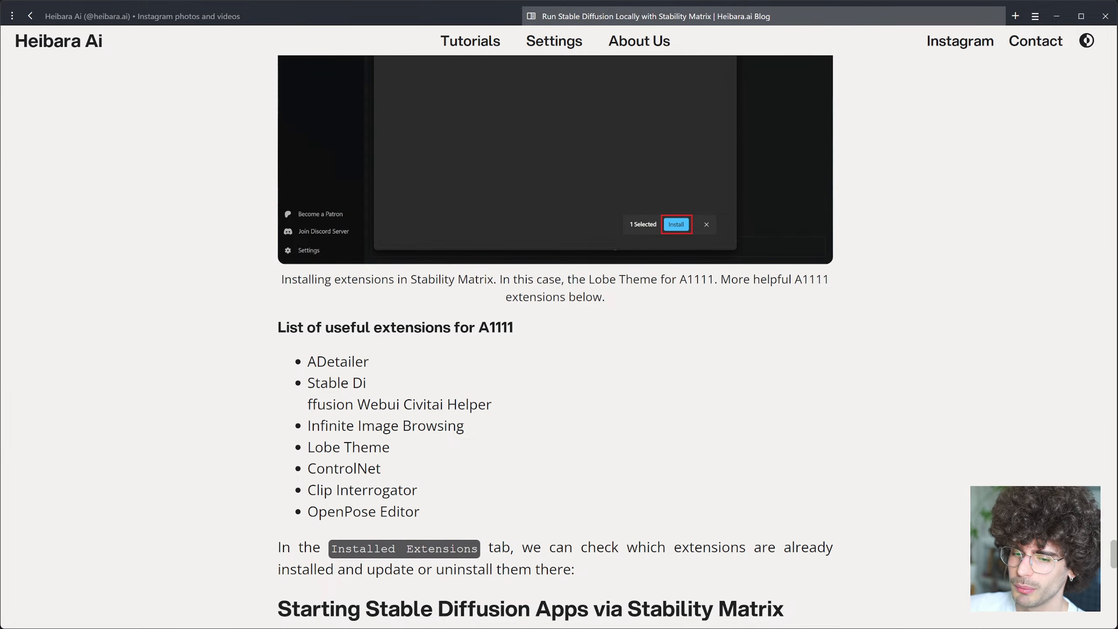
pyautogui.moveTo(307, 490); pyautogui.dragTo(460, 484)
pyautogui.click(458, 482)
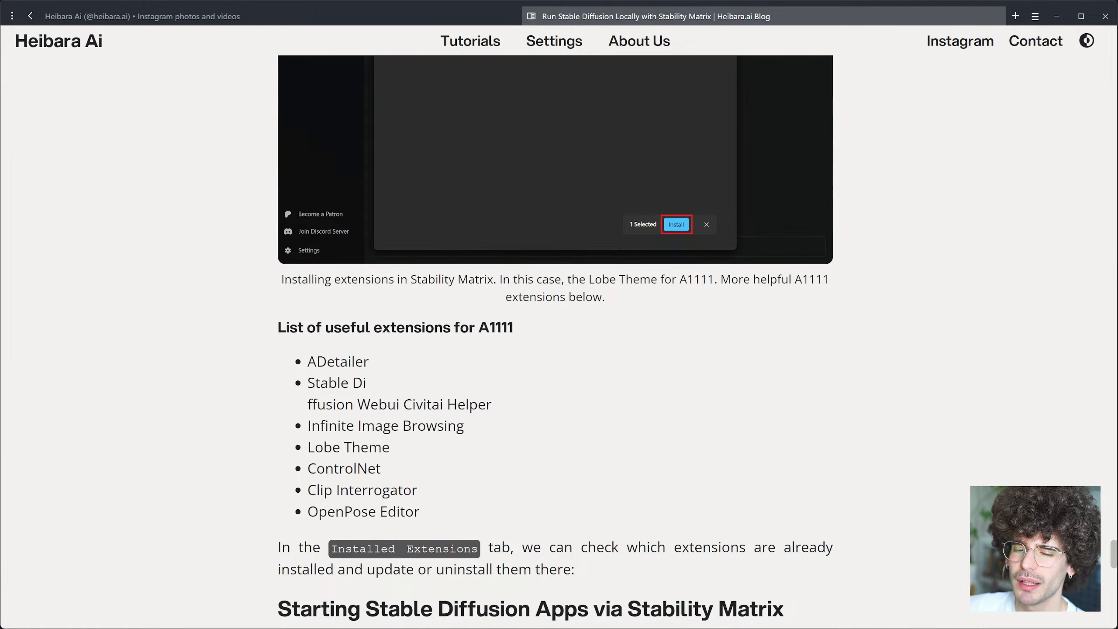
pyautogui.moveTo(436, 492); pyautogui.dragTo(447, 506)
pyautogui.click(448, 505)
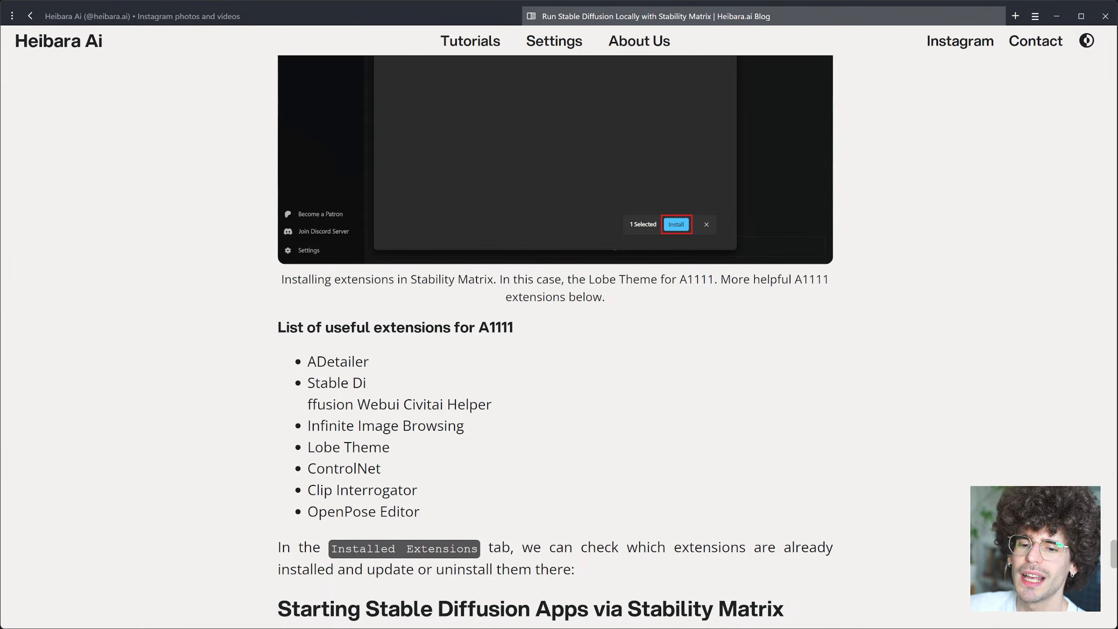
# Step: Highlight the Lobe Theme, ADetailer and ControlNet entries one by one in the article's list of useful A1111 extensions
pyautogui.moveTo(307, 448); pyautogui.dragTo(390, 447)
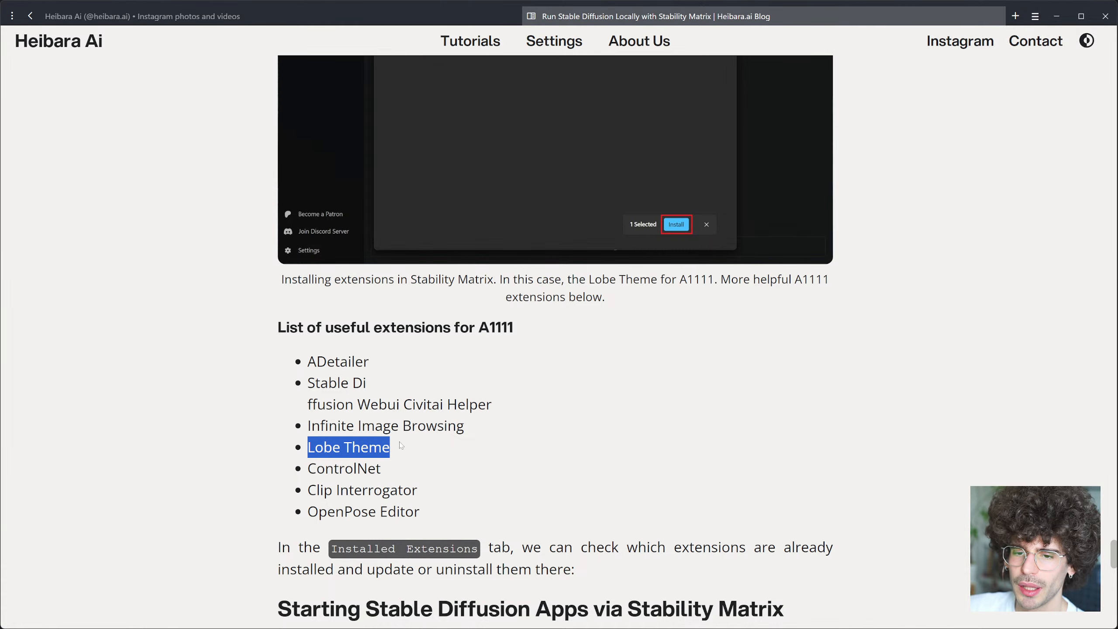
pyautogui.moveTo(307, 361); pyautogui.dragTo(369, 361)
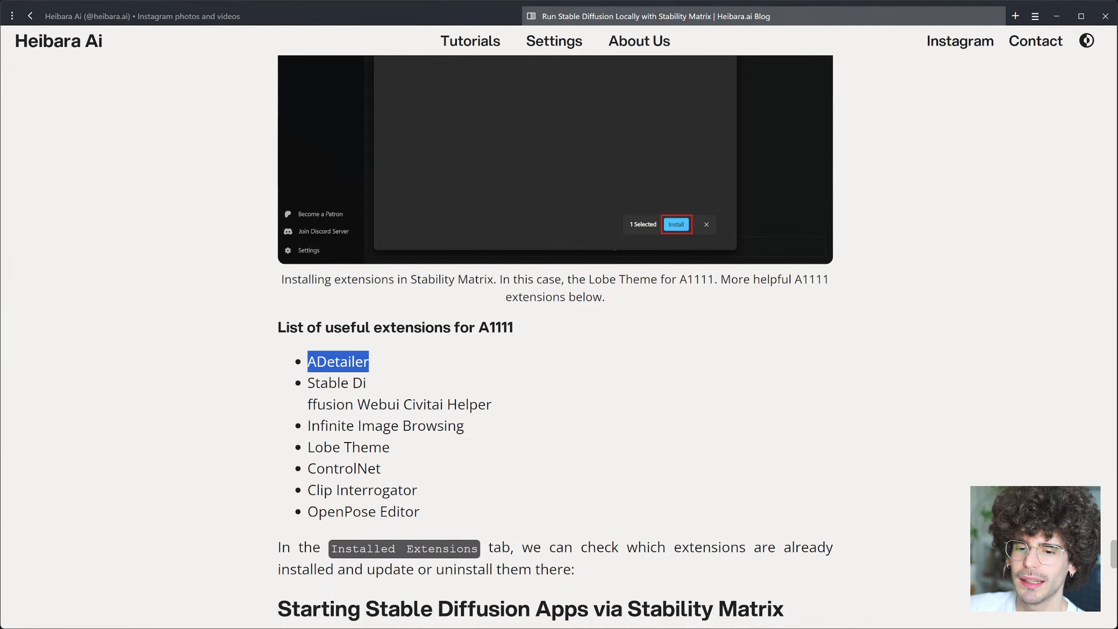
pyautogui.moveTo(307, 468); pyautogui.dragTo(381, 468)
pyautogui.click(395, 468)
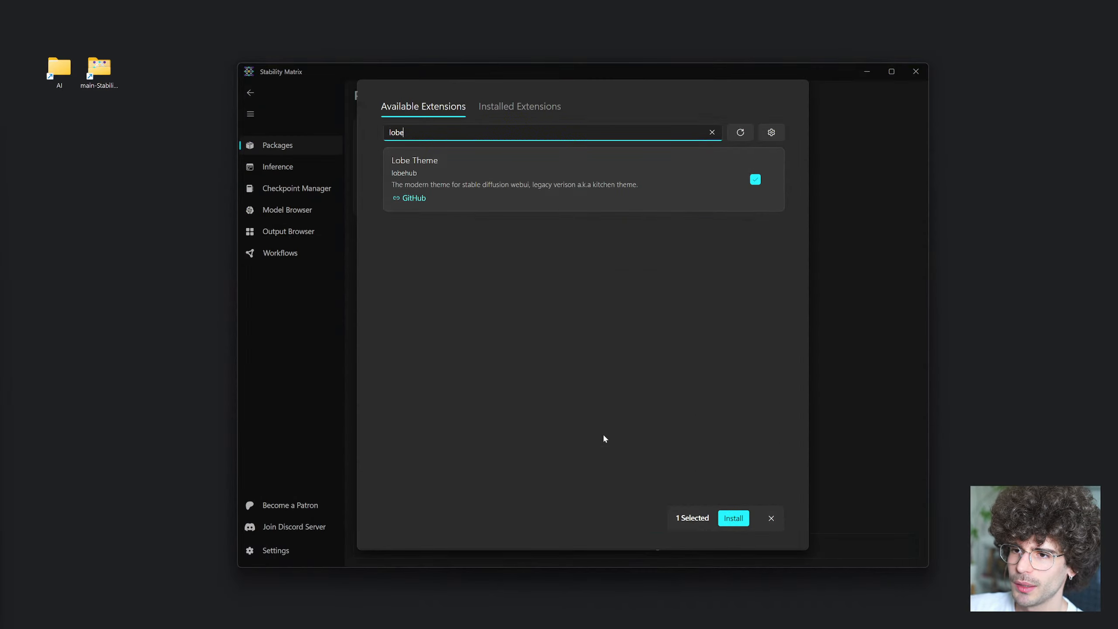
# Step: In Stability Matrix, search the available extensions for "adetai" and add ADetailer to the installation selection
pyautogui.click(711, 133)
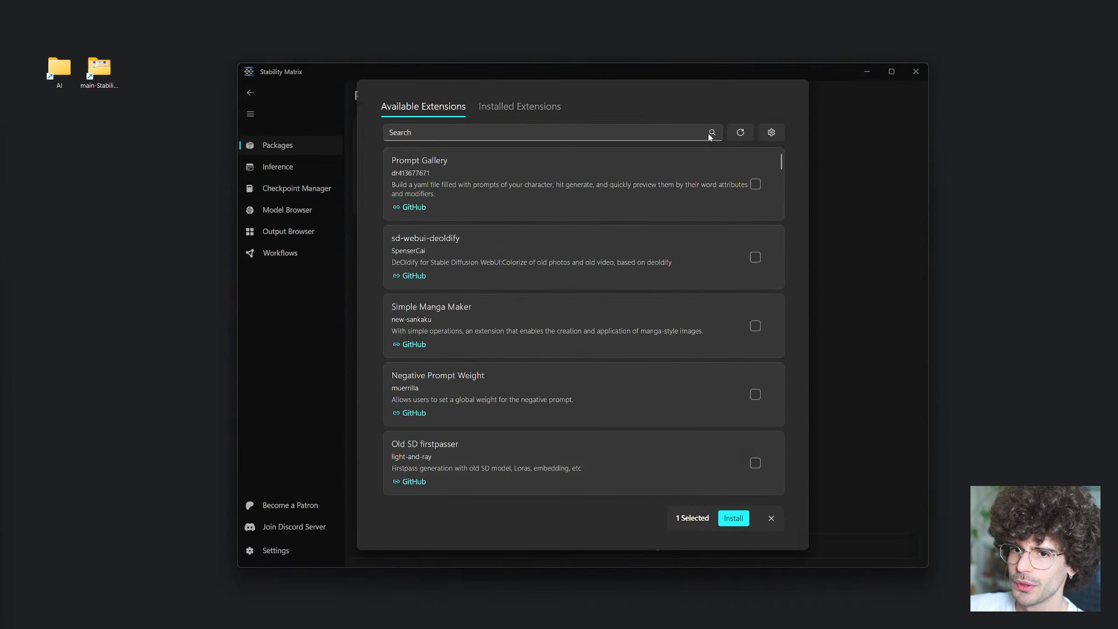
pyautogui.click(710, 137)
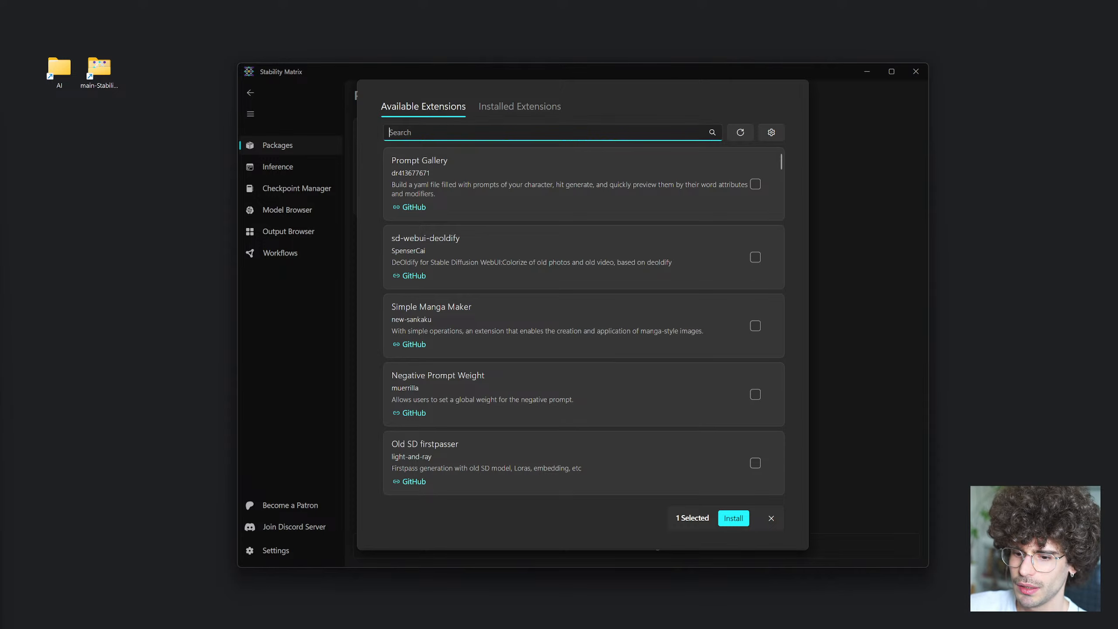
pyautogui.write('adetai')
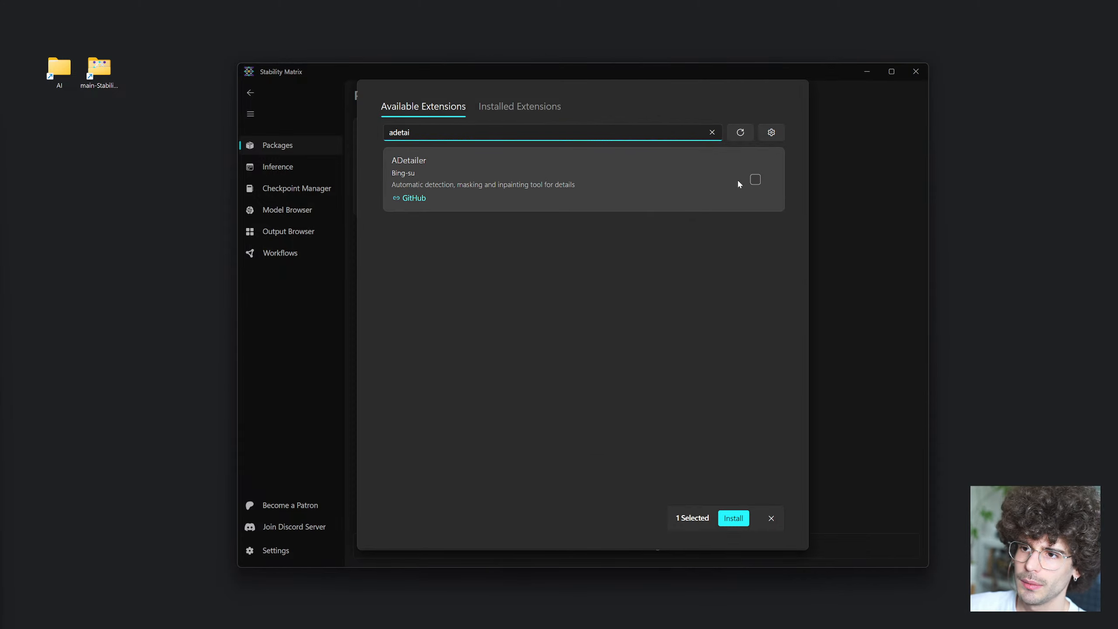
pyautogui.click(755, 179)
# Step: Search the available extensions for "controlnet" and add sd-webui-controlnet to the installation selection
pyautogui.click(711, 133)
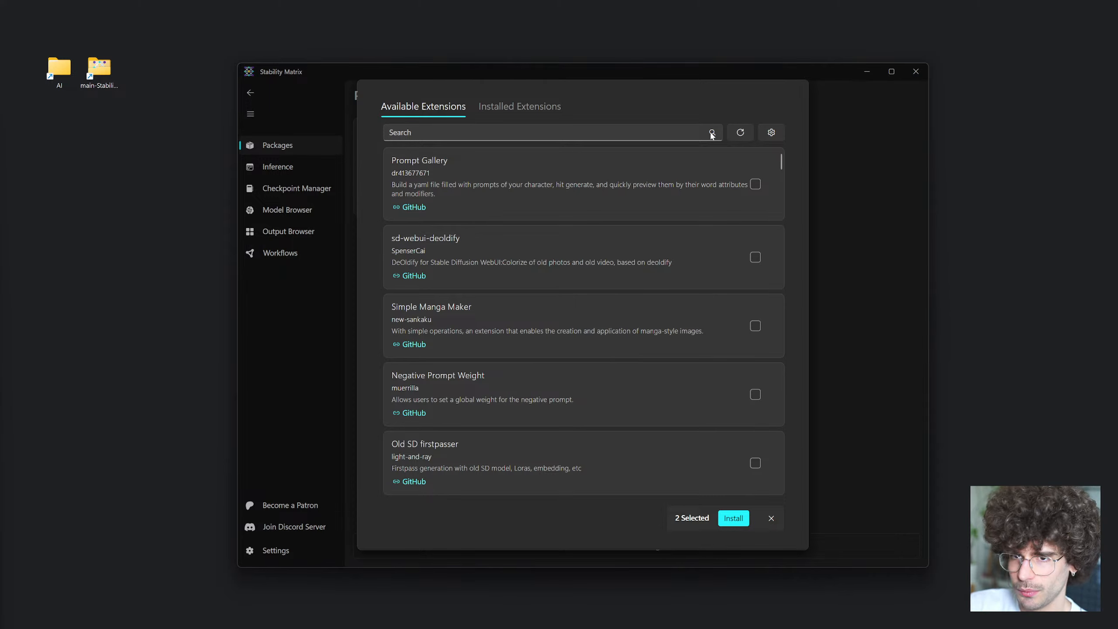
pyautogui.click(694, 128)
pyautogui.write('c')
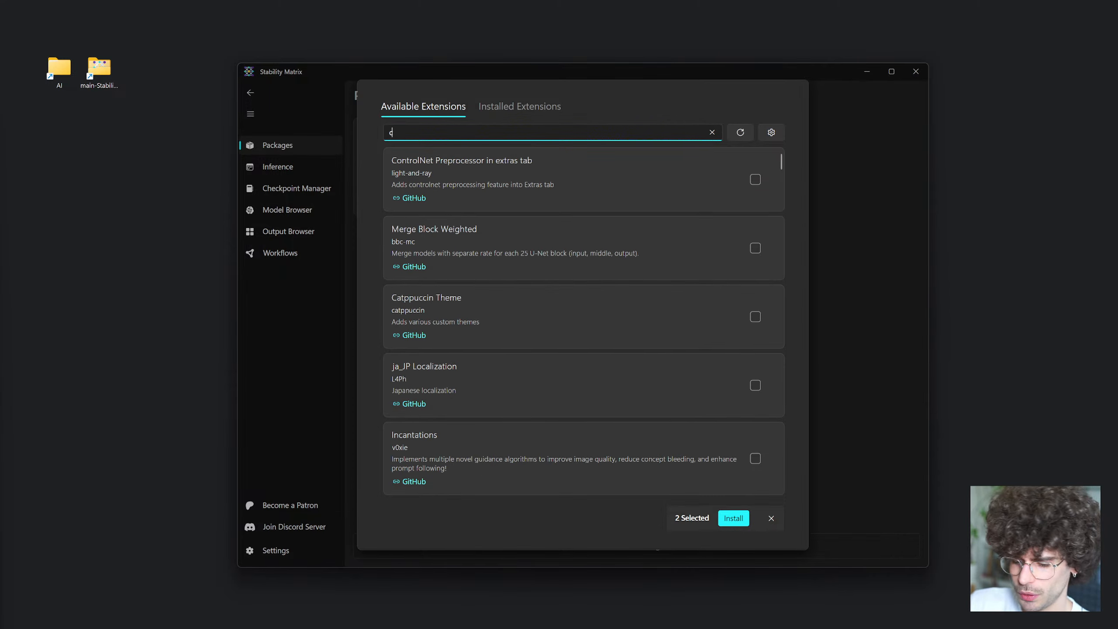
pyautogui.write('ontronet')
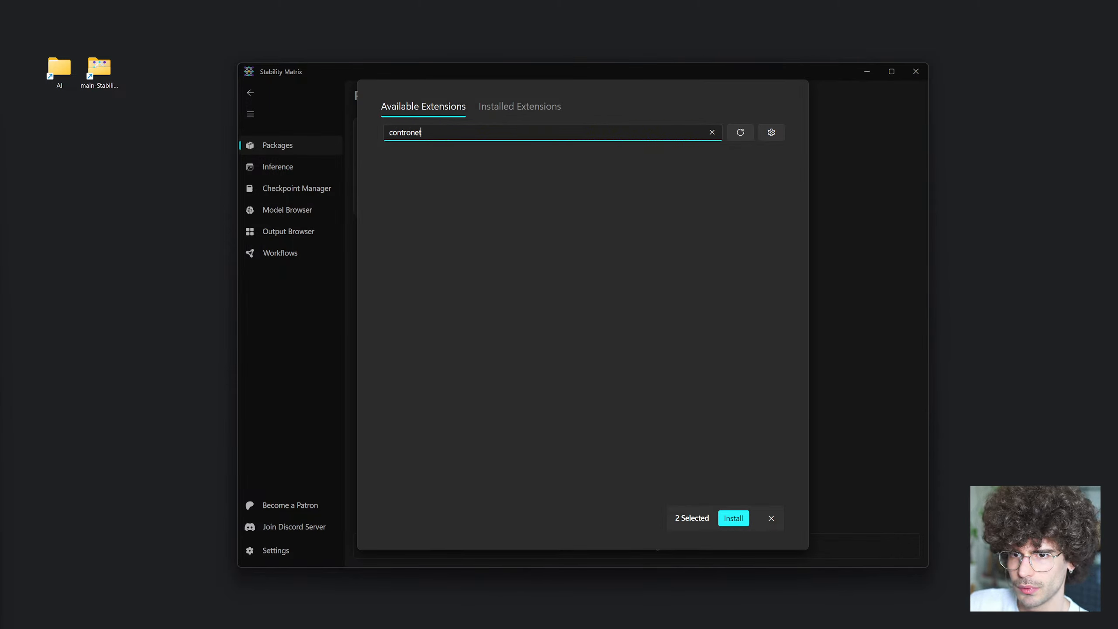
pyautogui.press('BackSpace')
pyautogui.press('BackSpace')
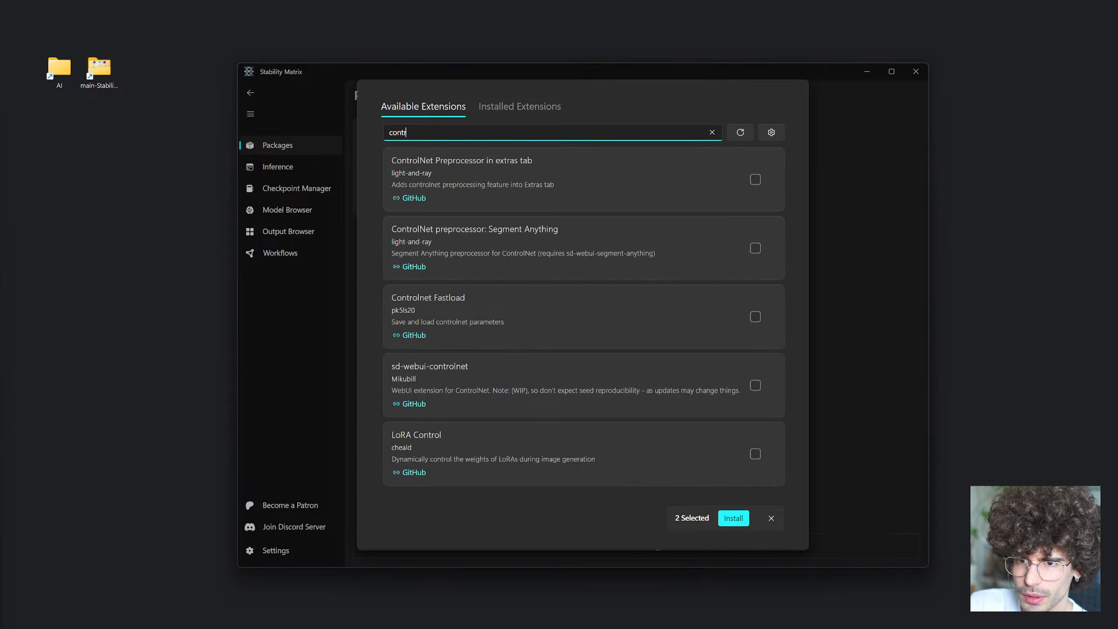
pyautogui.write('olnet')
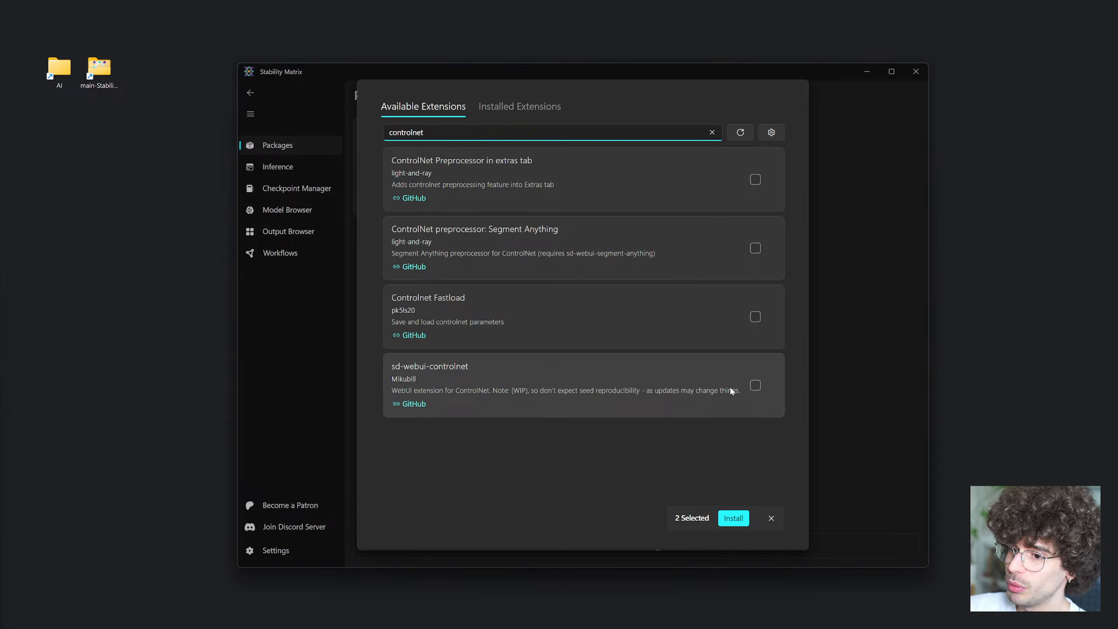
pyautogui.click(756, 386)
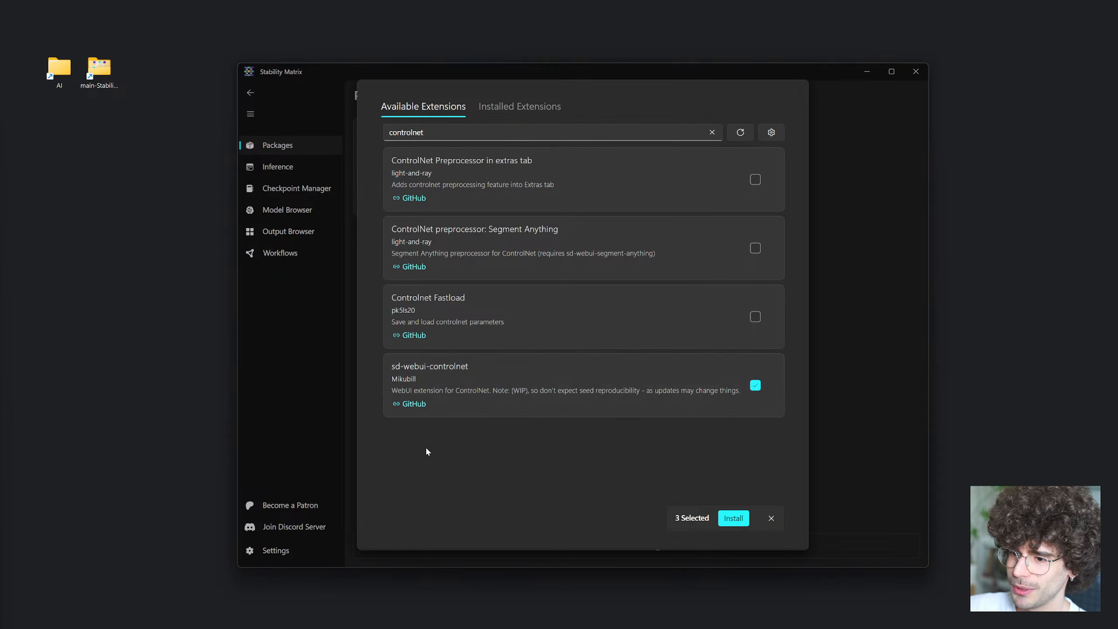
# Step: Search the available extensions for "infinit" and add Infinite image browsing to the installation selection
pyautogui.click(712, 132)
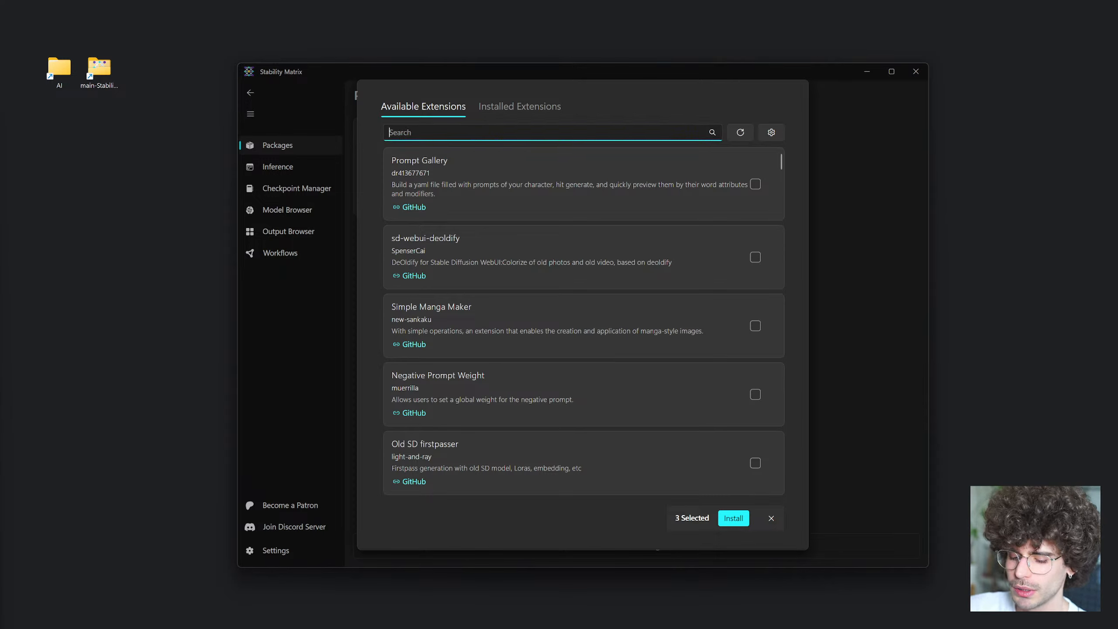
pyautogui.write('infinit')
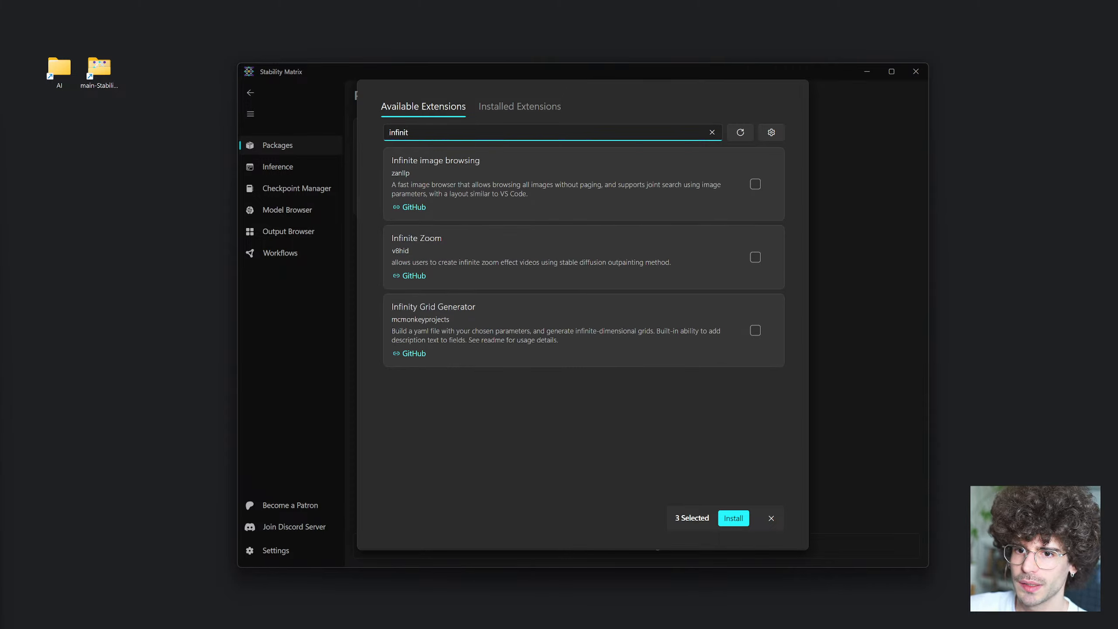
pyautogui.click(755, 185)
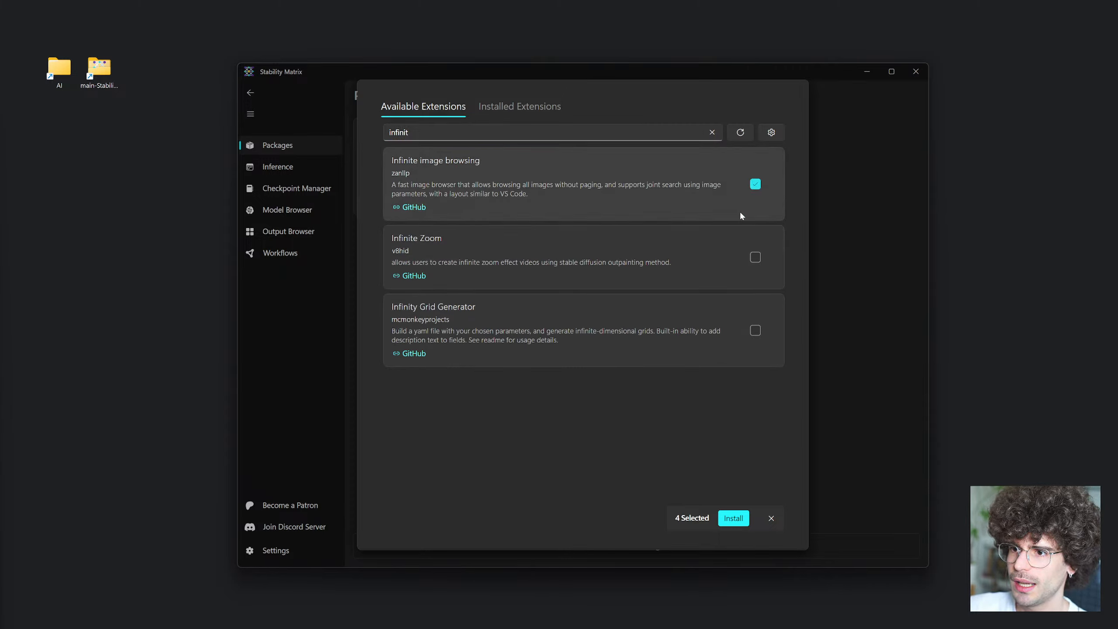
# Step: Install the four selected extensions, accept the community-extension notice, and hide the installation progress dialog
pyautogui.click(729, 523)
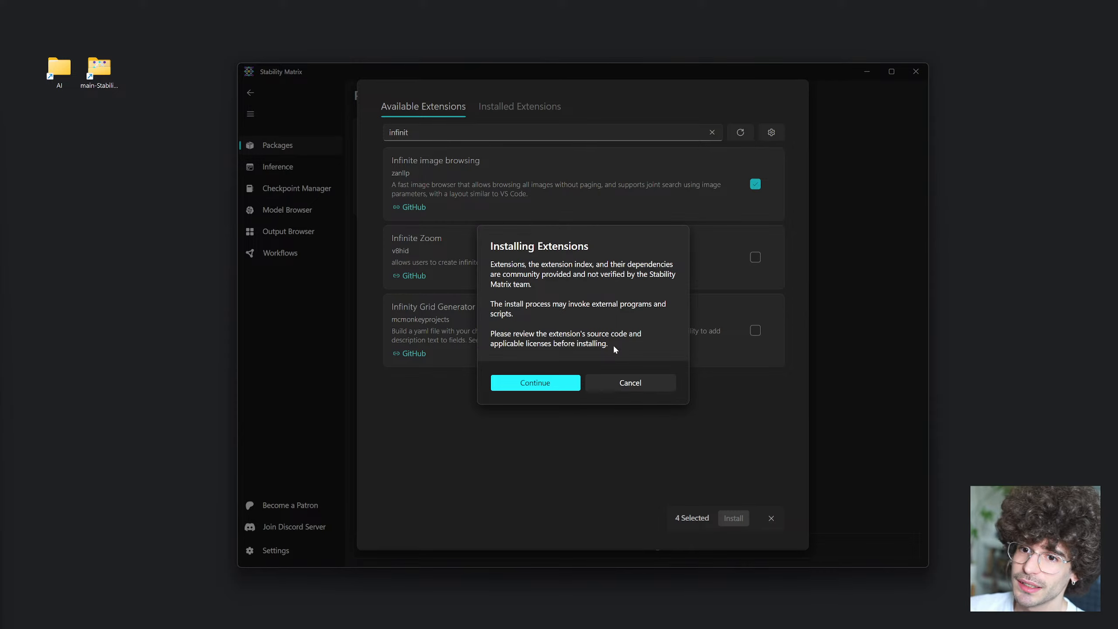
pyautogui.click(523, 384)
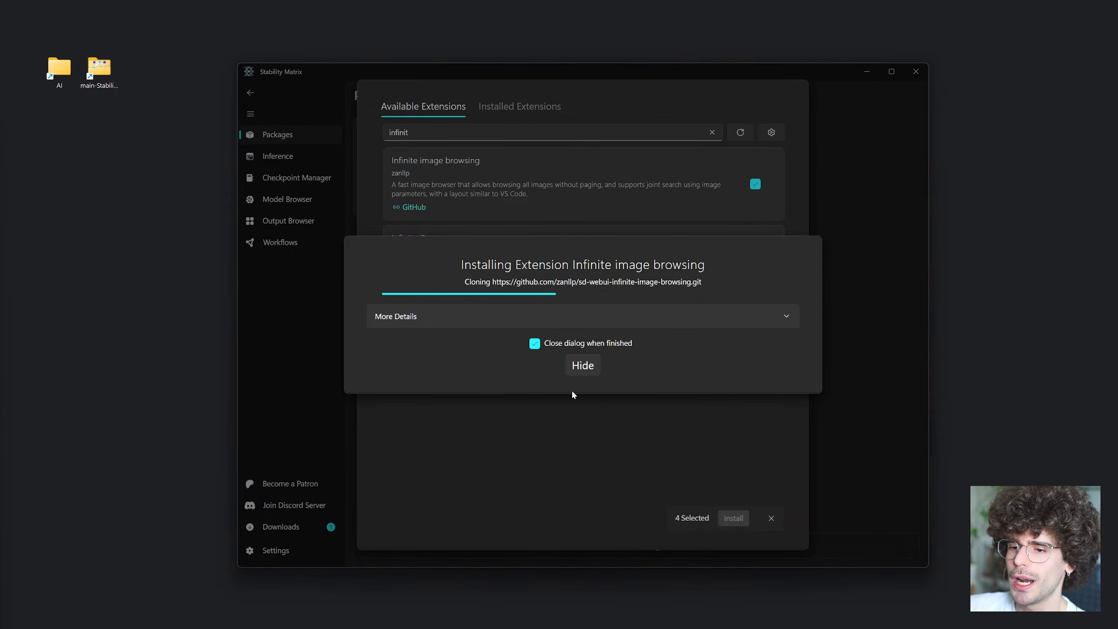
pyautogui.click(582, 374)
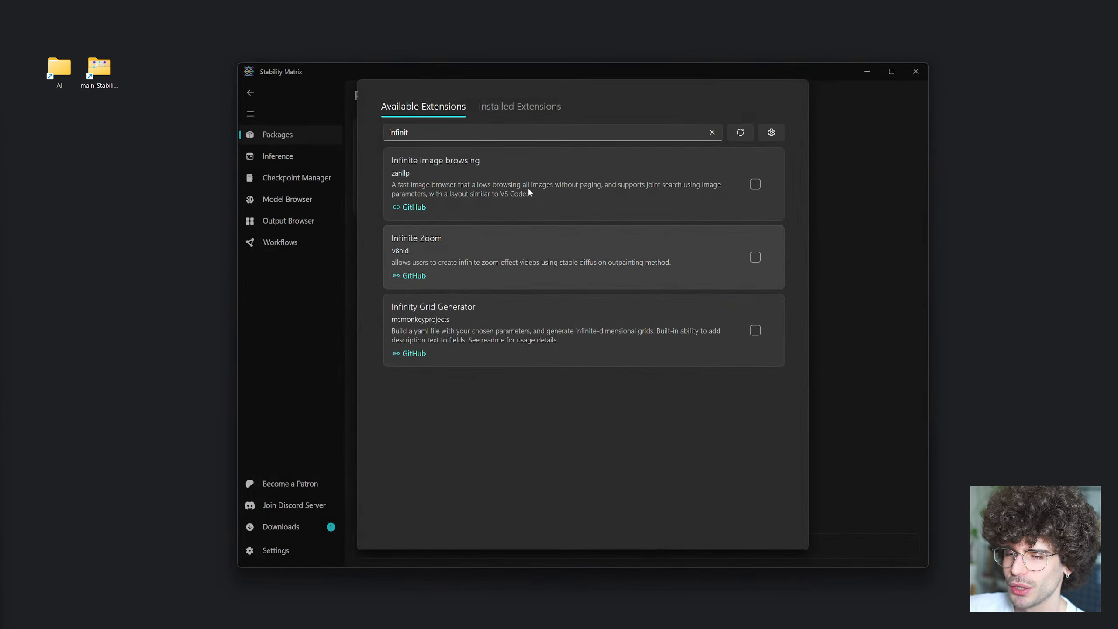
# Step: Review the installed extensions, mark all four as for an update or removal, and close the extension manager without applying either
pyautogui.click(533, 110)
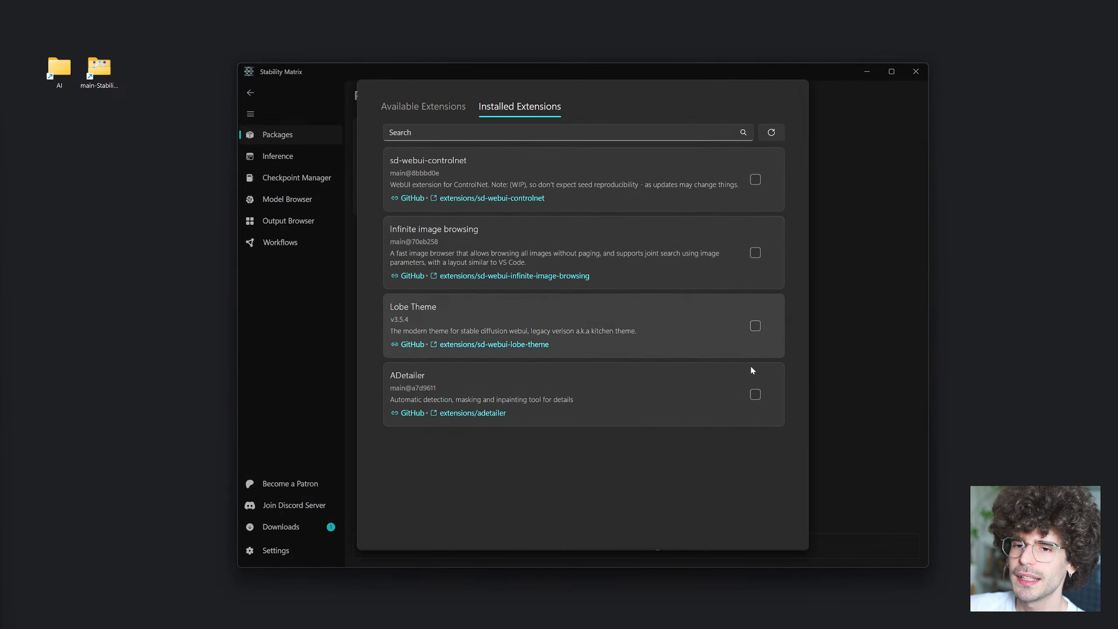
pyautogui.click(756, 180)
pyautogui.click(756, 253)
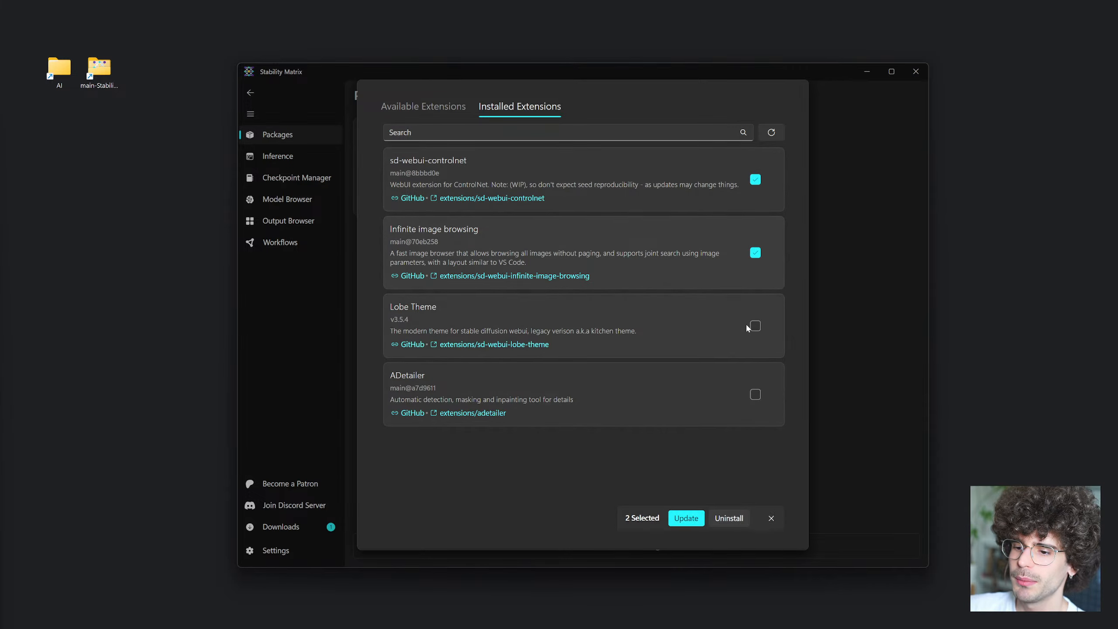
pyautogui.click(755, 325)
pyautogui.click(853, 397)
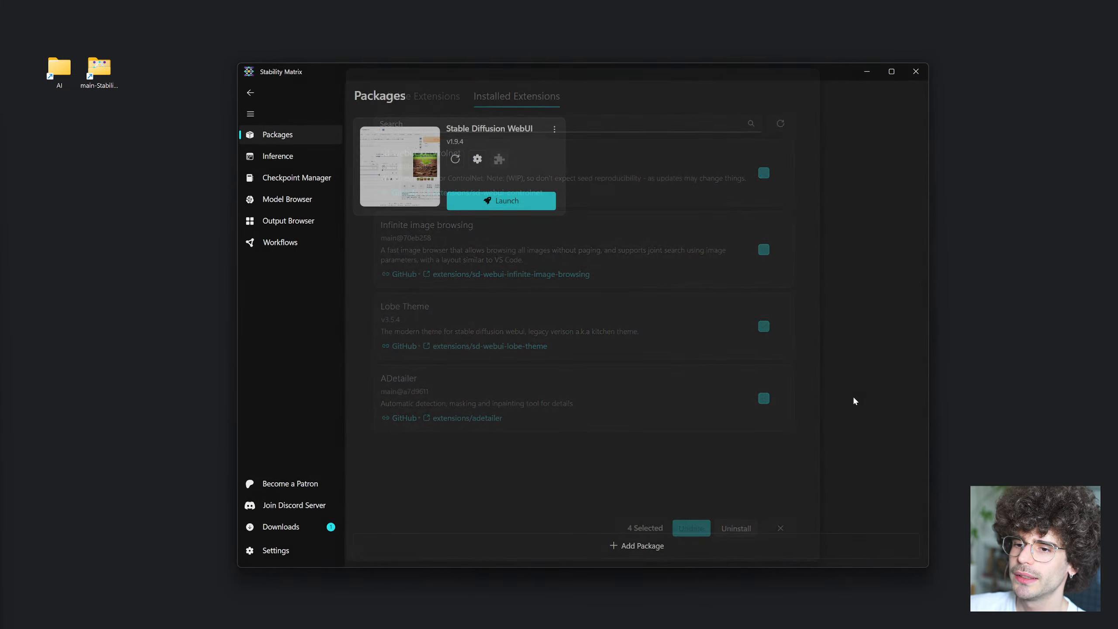
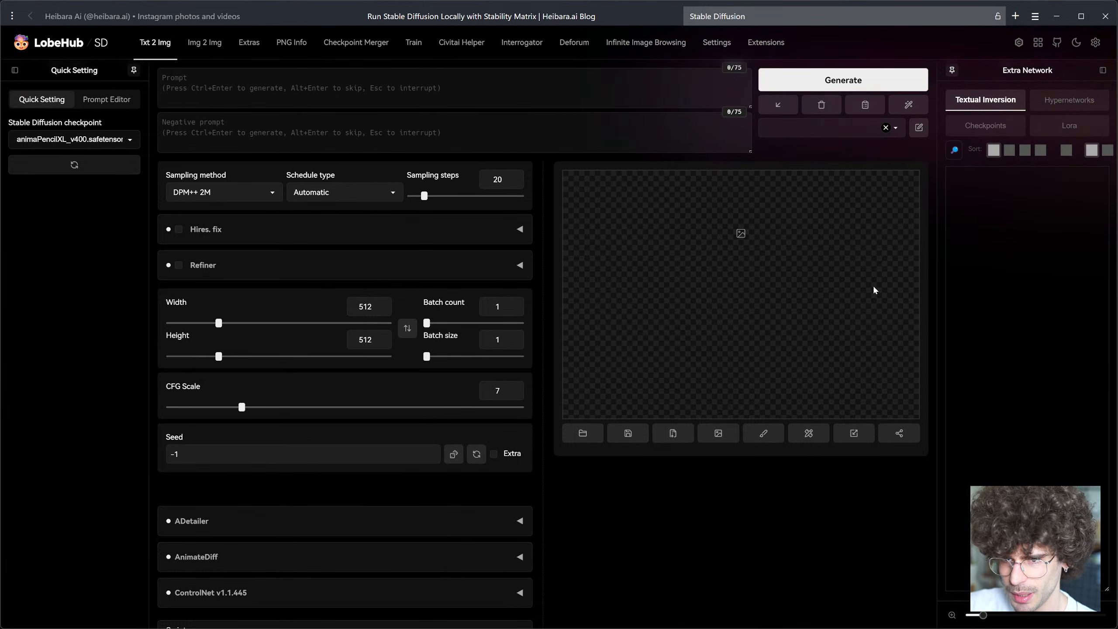
# Step: In the browser's Stable Diffusion WebUI, set the Stable Diffusion checkpoint to zavychromaxl_v60.safetensors
pyautogui.hotkey('ctrl', '+')
pyautogui.hotkey('ctrl', '+')
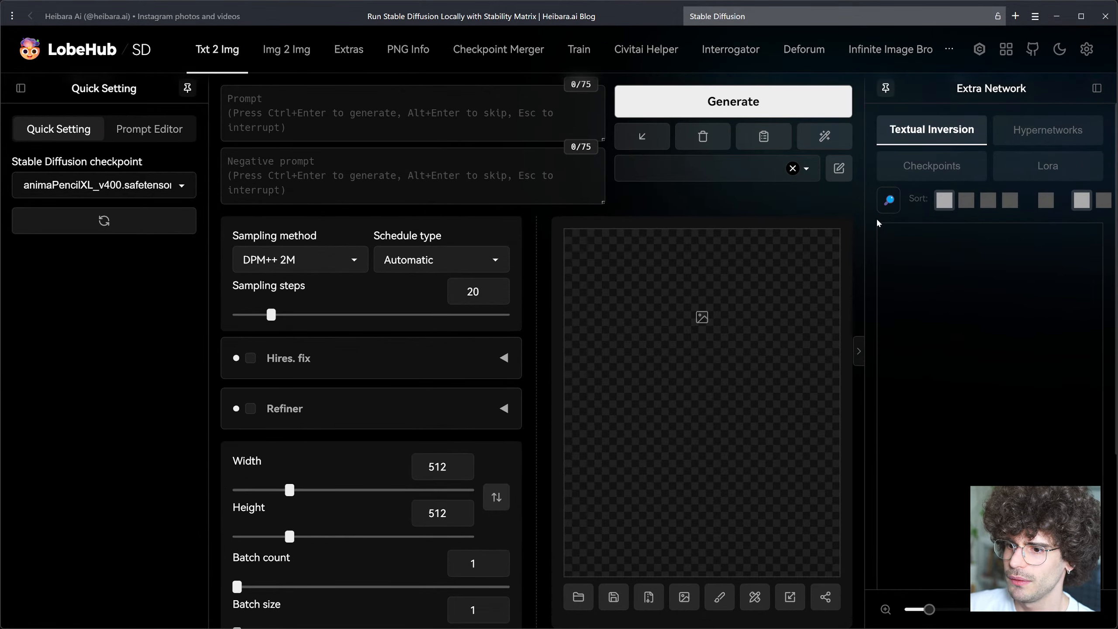
pyautogui.hotkey('ctrl', '-')
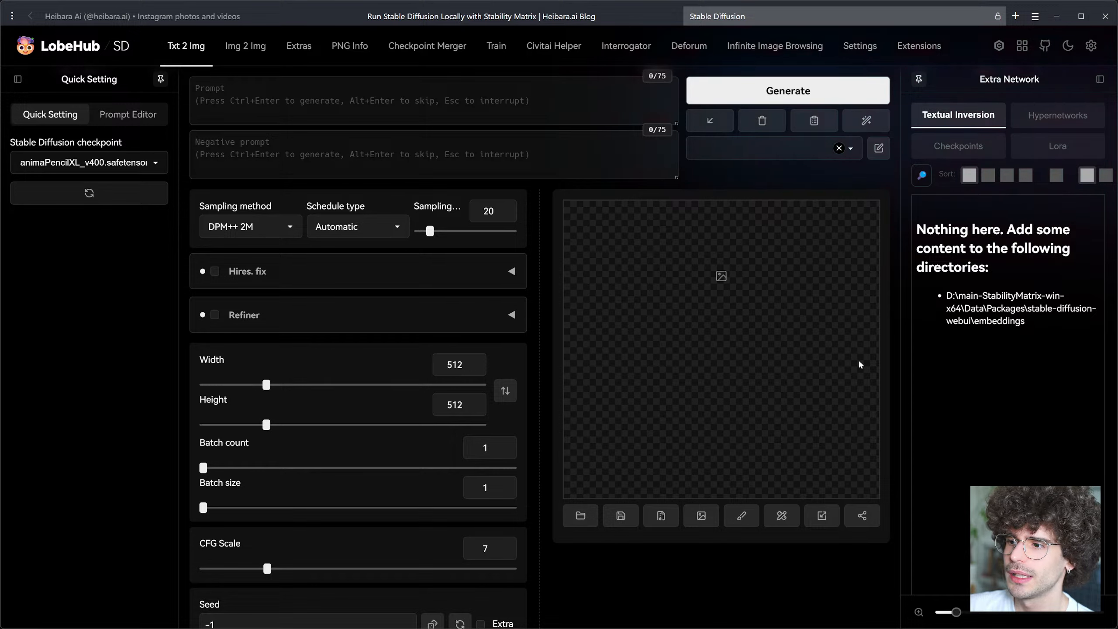
pyautogui.moveTo(899, 361)
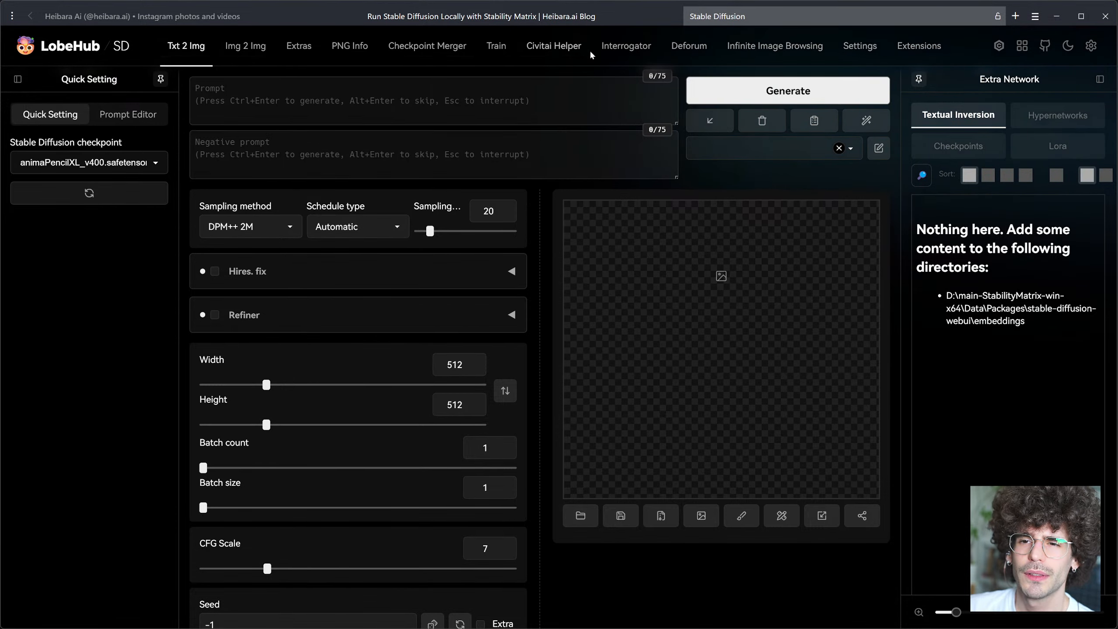
pyautogui.scroll(-3, 357, 51)
pyautogui.scroll(3, 357, 50)
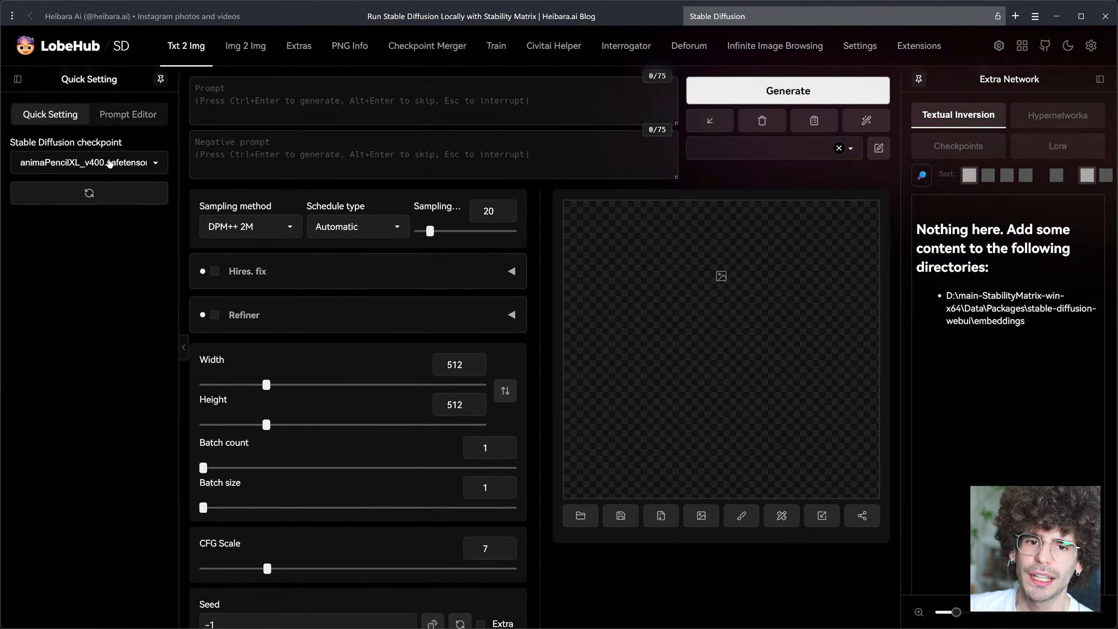
pyautogui.click(131, 142)
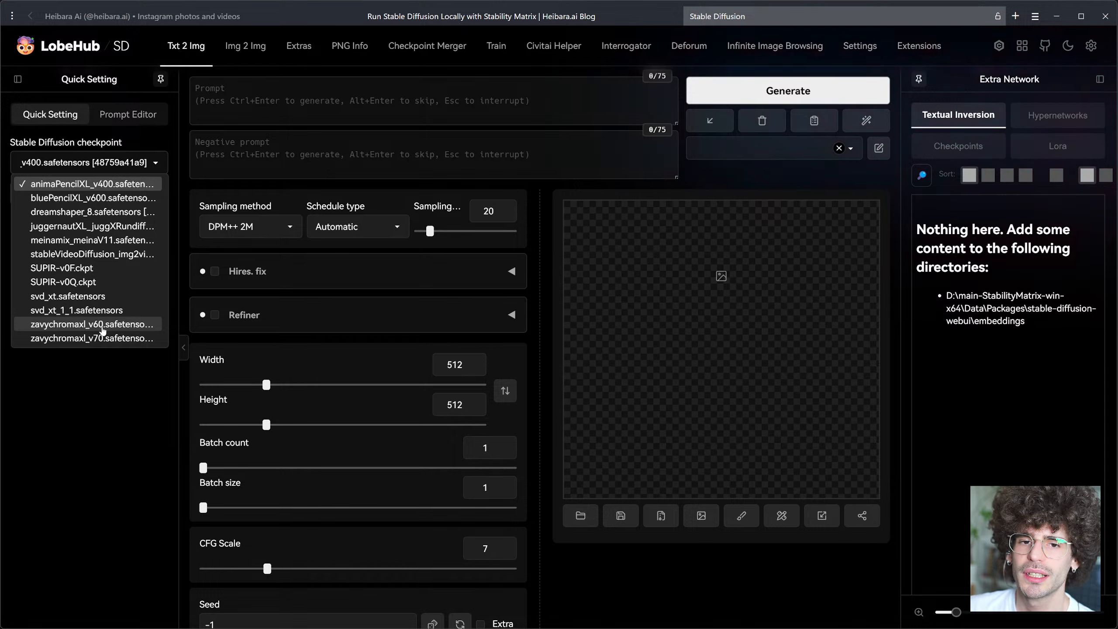
pyautogui.click(102, 329)
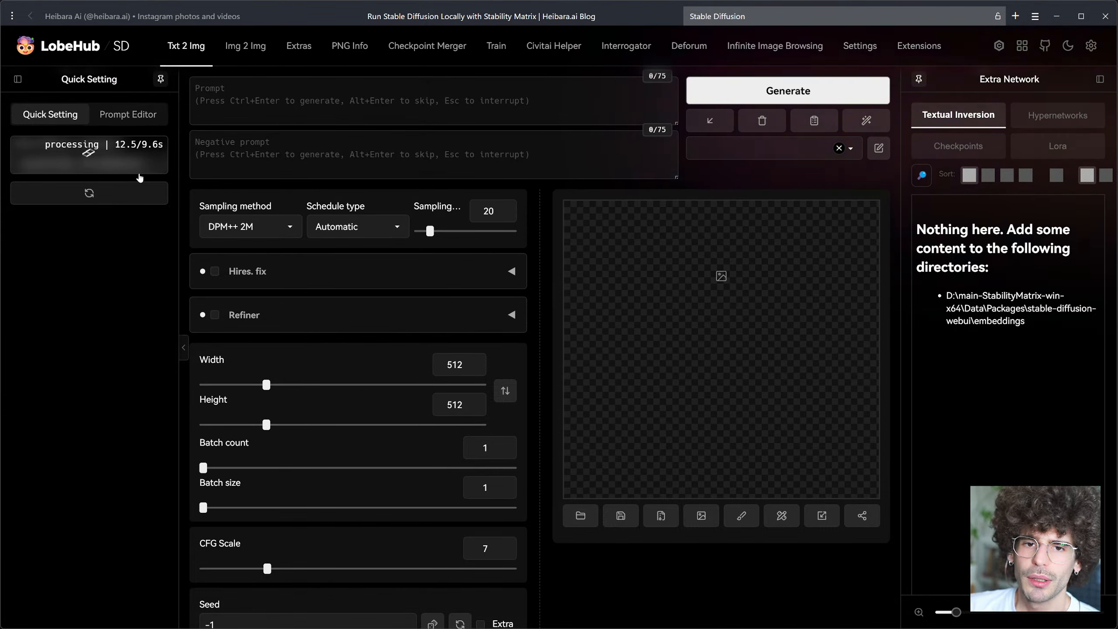
pyautogui.moveTo(648, 625)
pyautogui.click(652, 586)
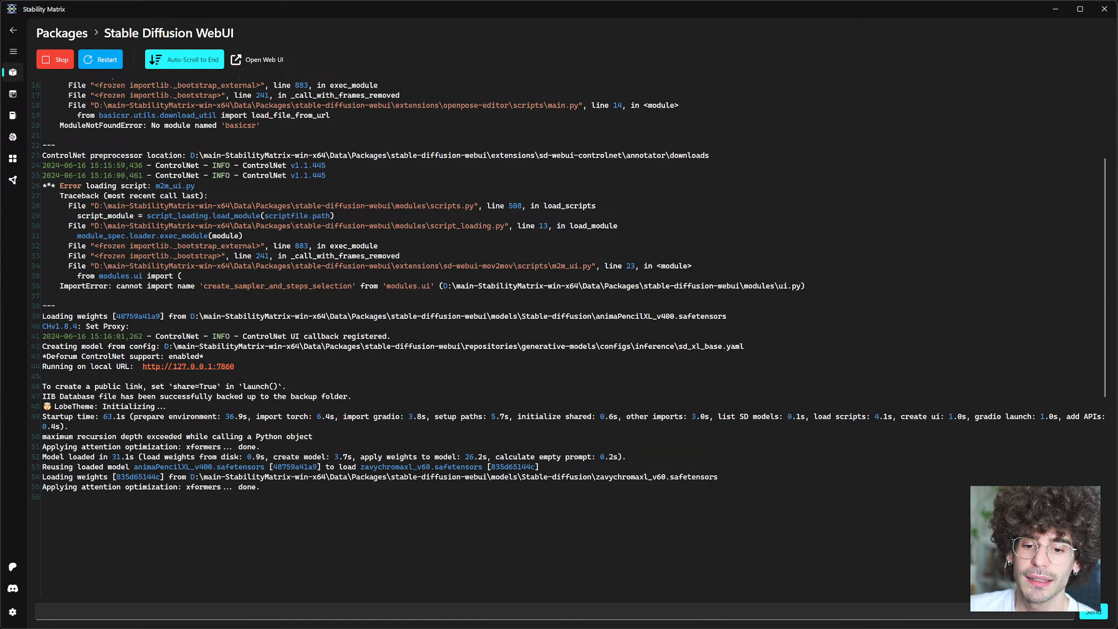
pyautogui.moveTo(143, 367); pyautogui.dragTo(43, 367)
pyautogui.click(234, 367)
pyautogui.click(47, 366)
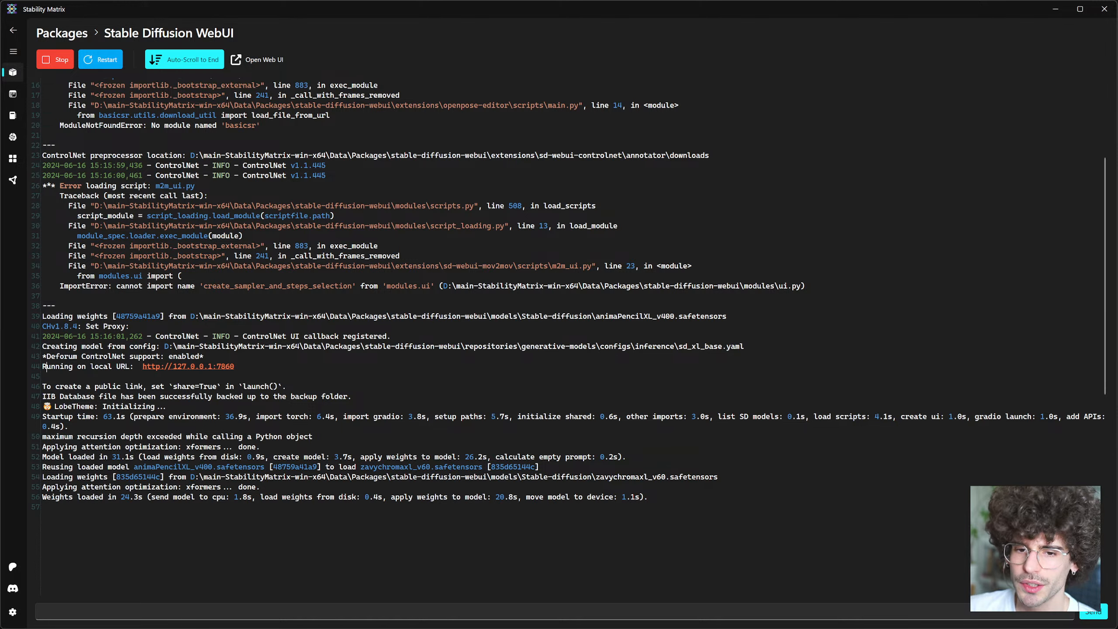
pyautogui.click(265, 61)
pyautogui.moveTo(234, 367); pyautogui.dragTo(142, 366)
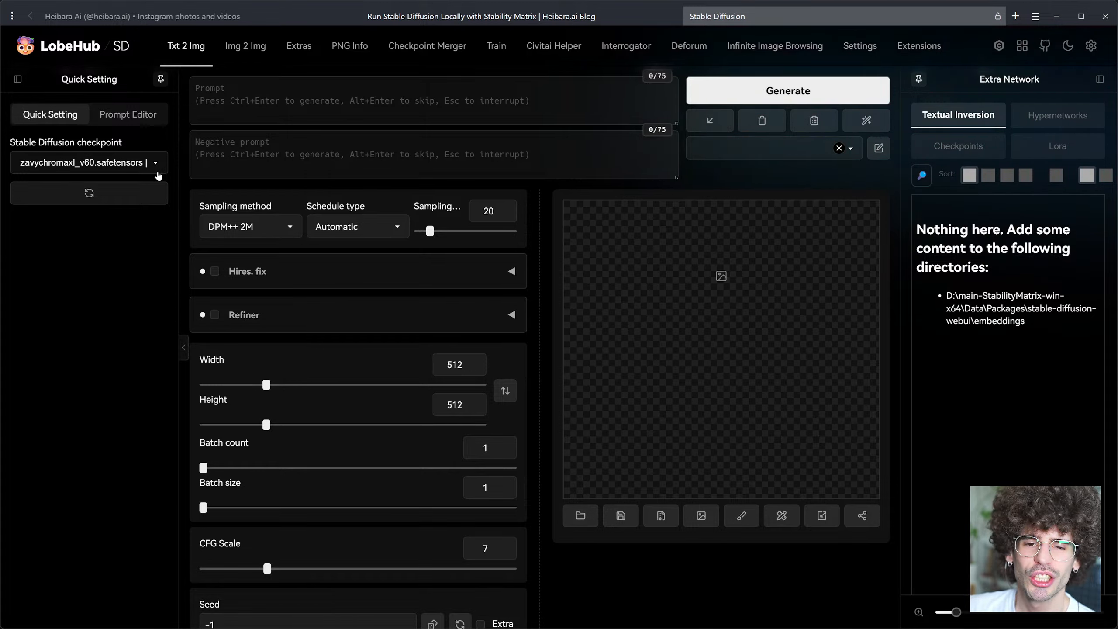
# Step: Back in the browser WebUI, review the checkpoint list keeping zavychromaxl_v60, view the Prompt Editor's tags, and return to the quick settings
pyautogui.click(157, 166)
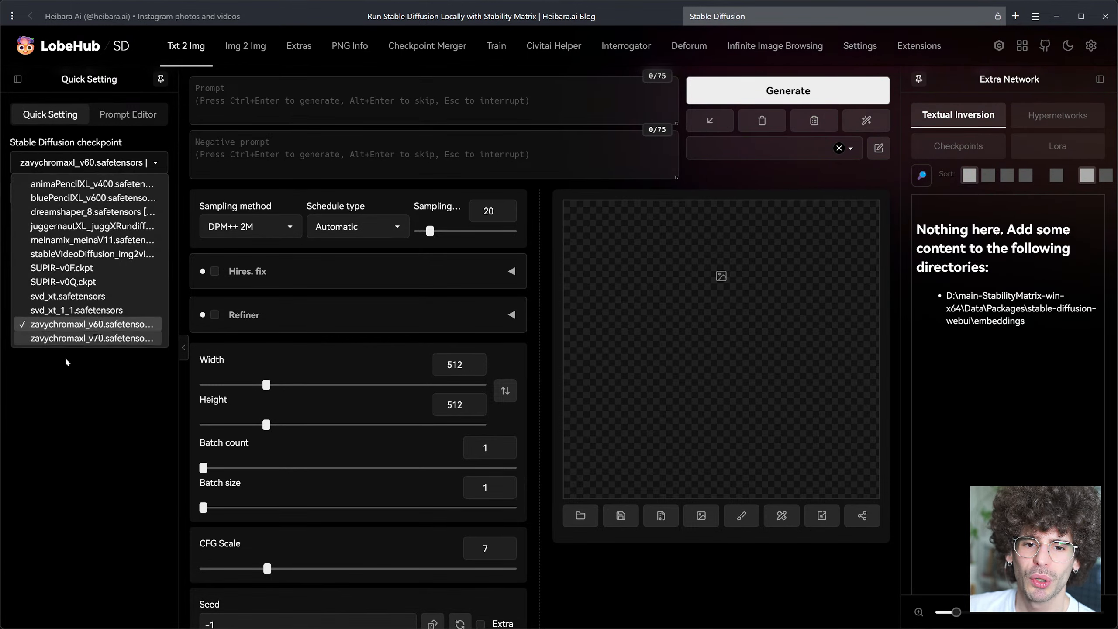
pyautogui.click(104, 327)
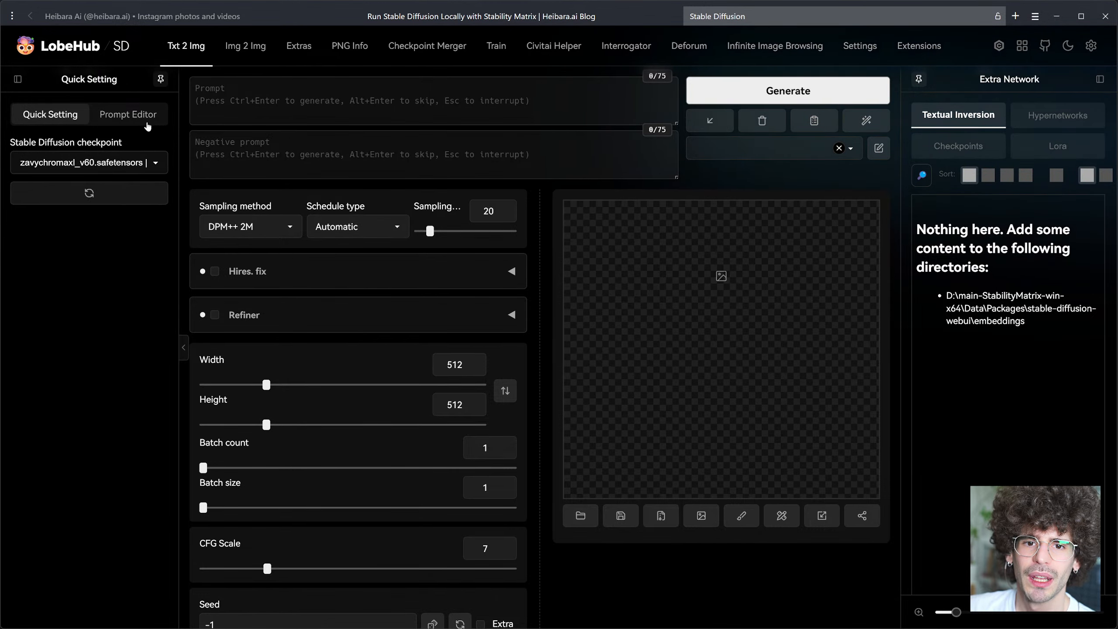
pyautogui.click(144, 115)
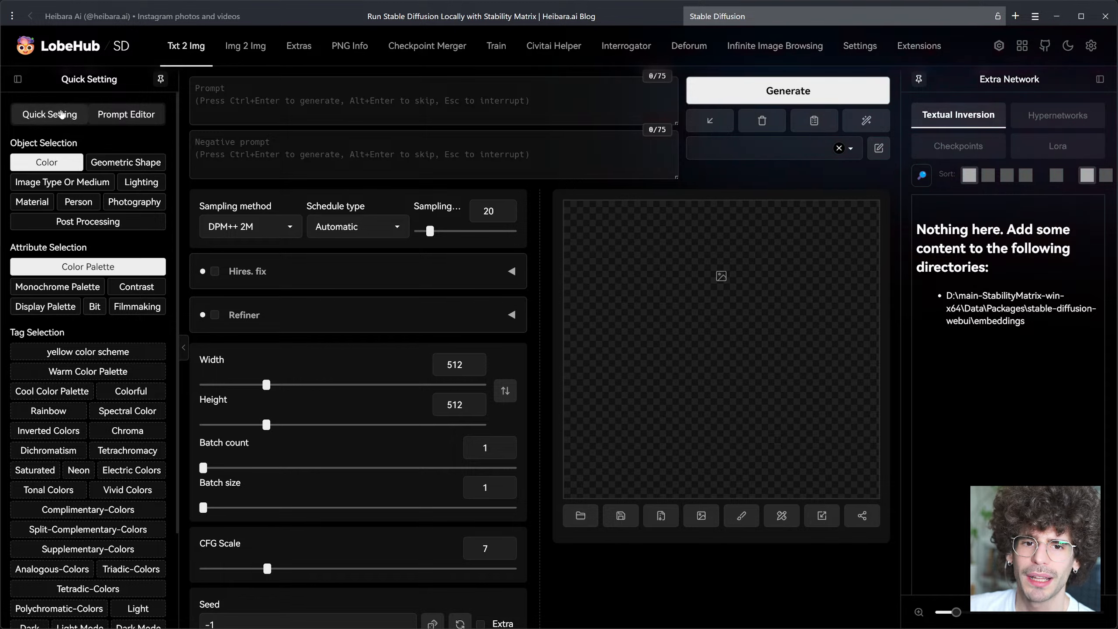
pyautogui.click(61, 115)
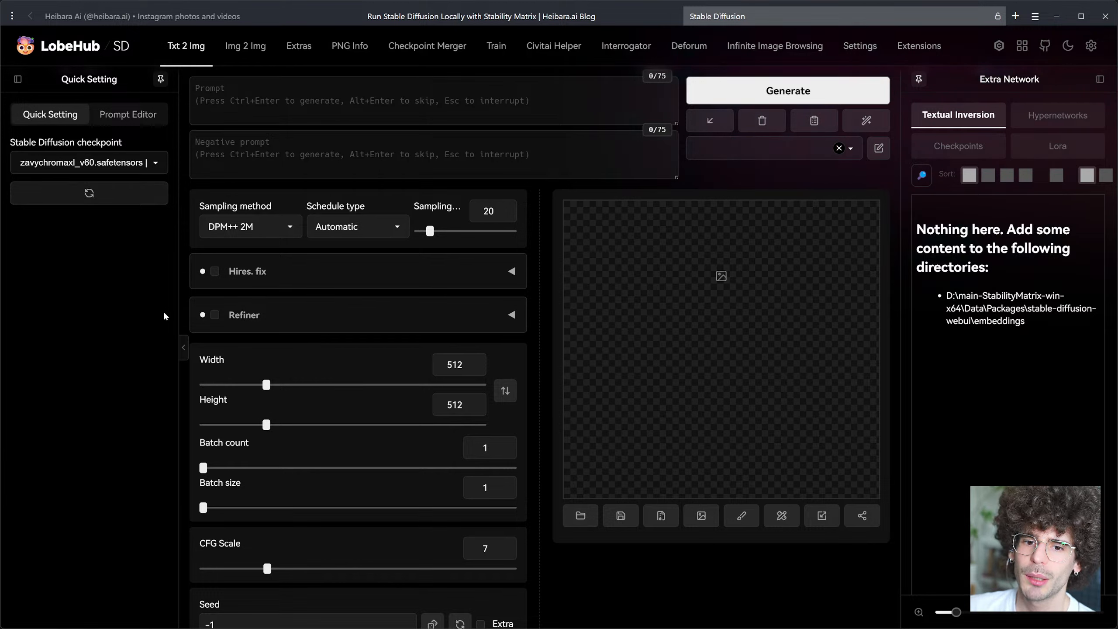
# Step: Try collapsing and restoring the Quick Setting sidebar, leaving it collapsed to give the generation area more room
pyautogui.click(184, 352)
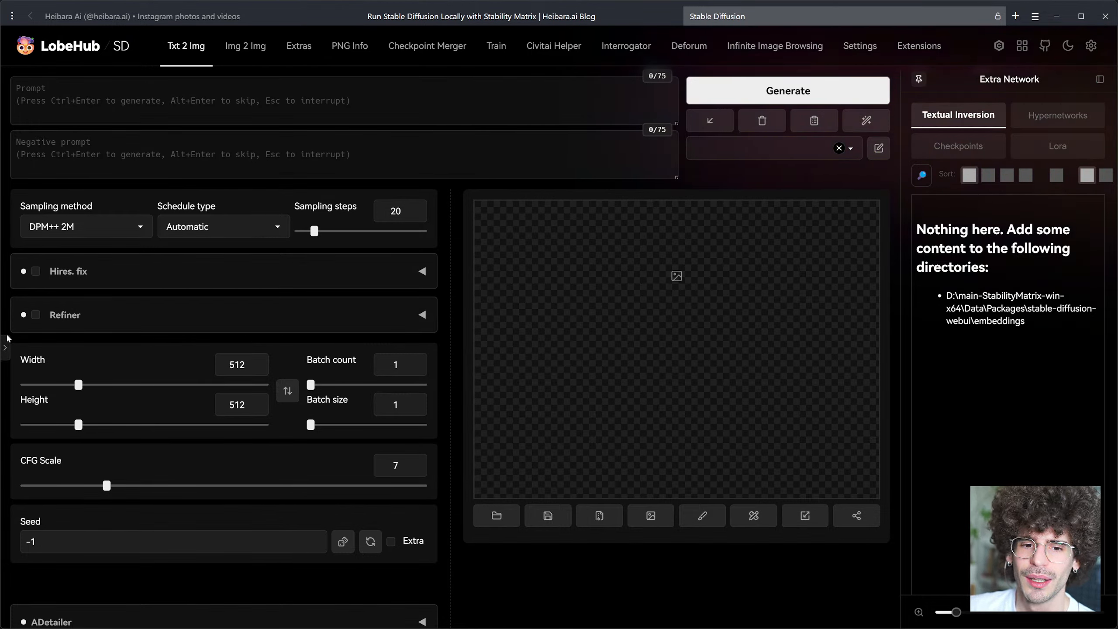
pyautogui.click(5, 351)
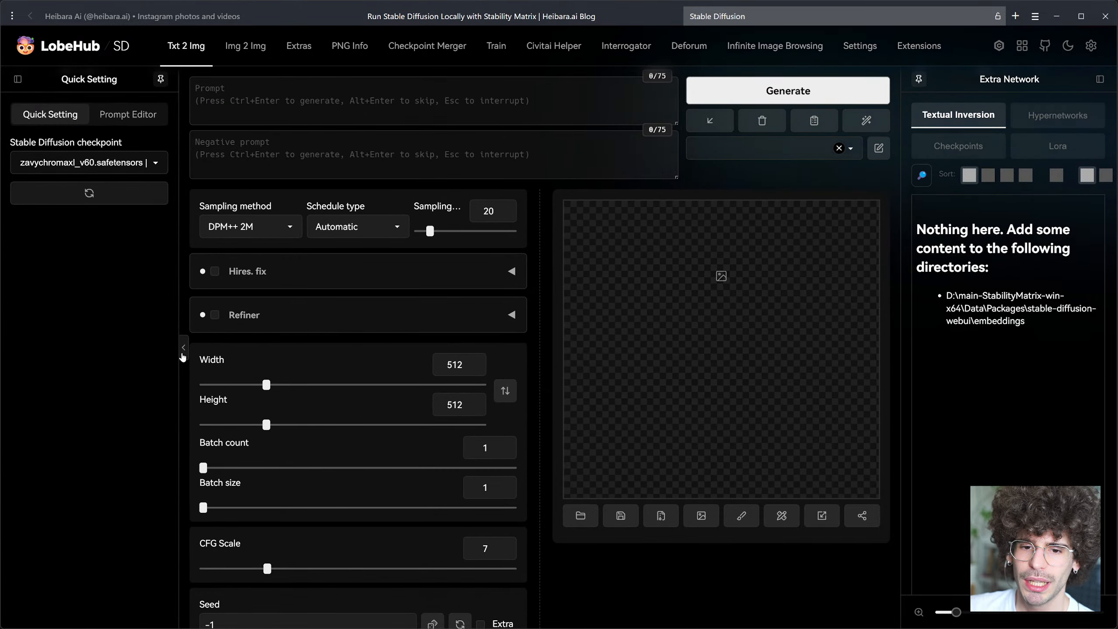
pyautogui.click(180, 353)
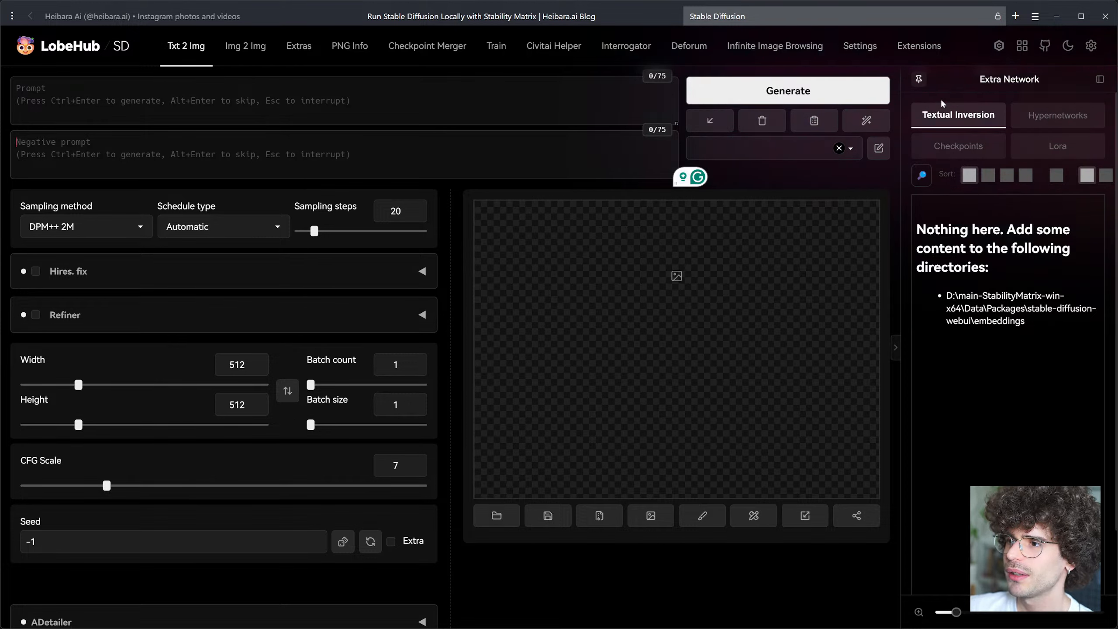
# Step: Browse the Checkpoints and Lora models in the Extra Network sidebar, and collapse that sidebar
pyautogui.click(955, 152)
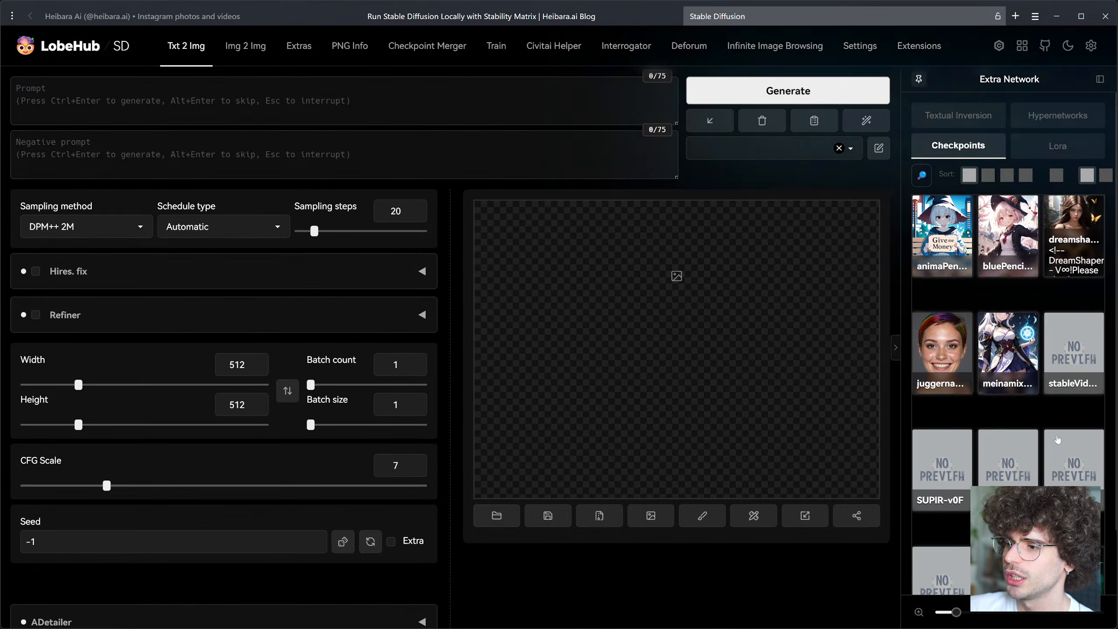
pyautogui.scroll(-1, 1017, 436)
pyautogui.scroll(1, 1017, 436)
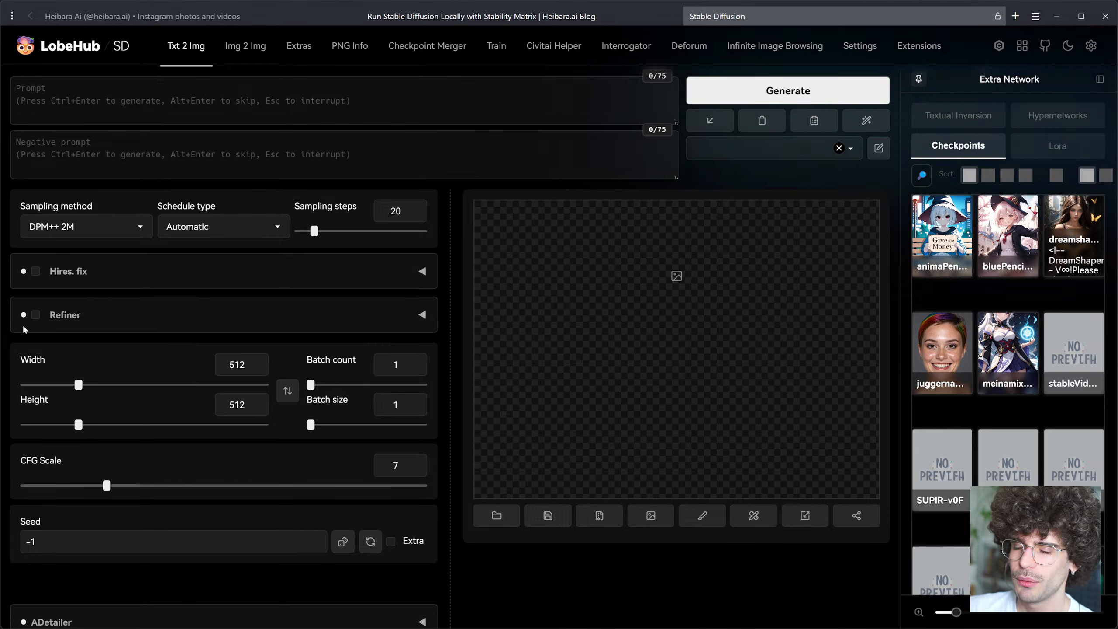
pyautogui.click(1059, 152)
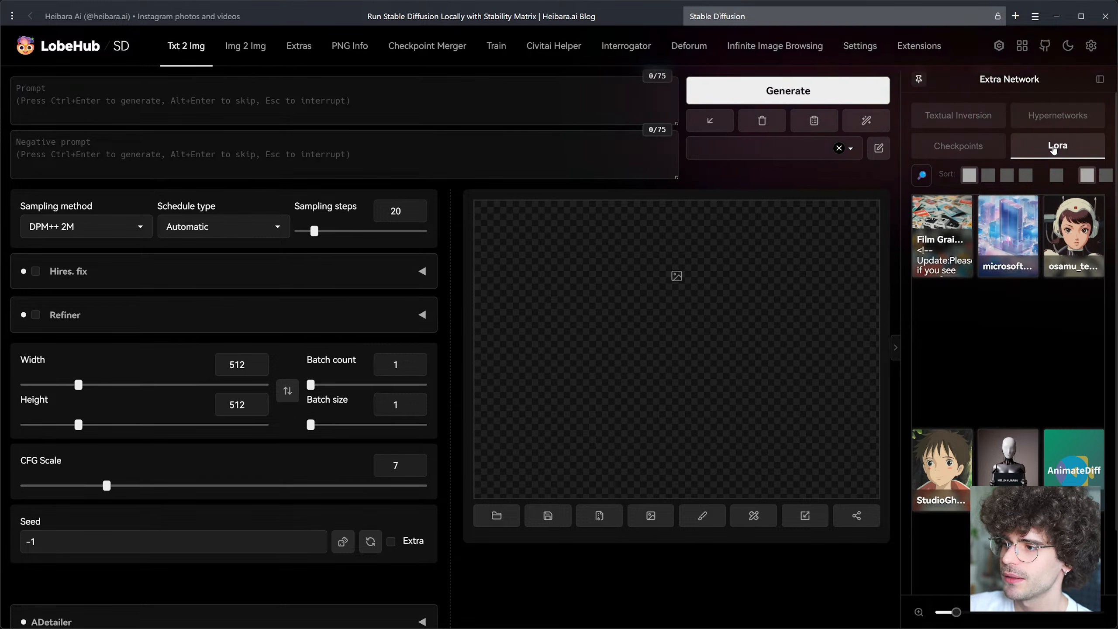
pyautogui.moveTo(1078, 224)
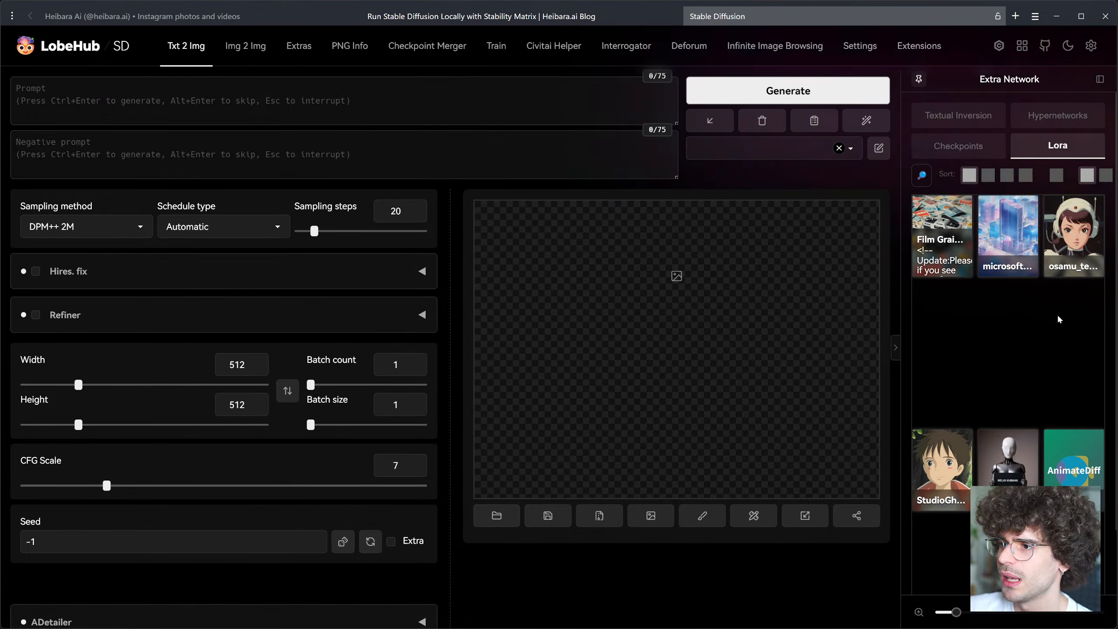
pyautogui.click(895, 349)
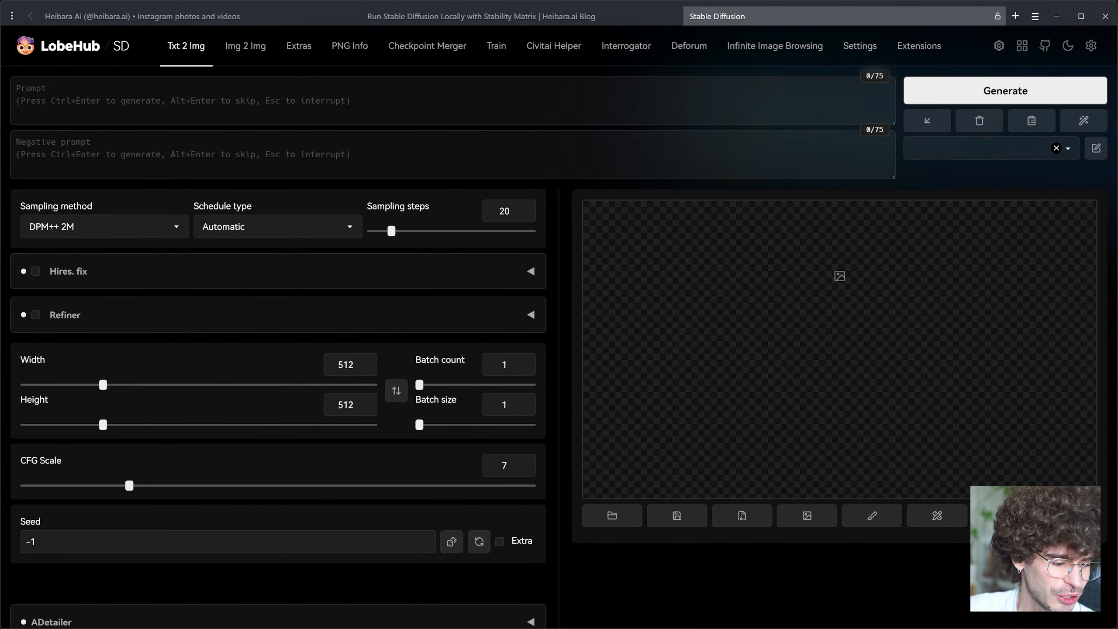
# Step: Enter the prompt "a portrait of a person wearing a linen headscarf covering their face, futuristic style,heavy holds,"
pyautogui.click(16, 88)
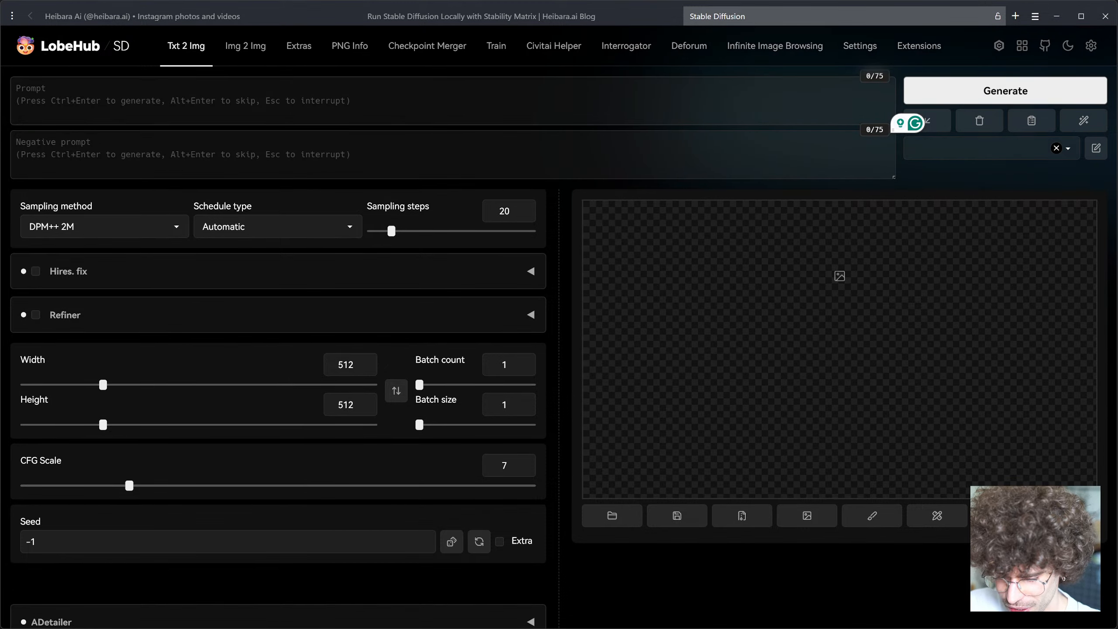
pyautogui.write('a port')
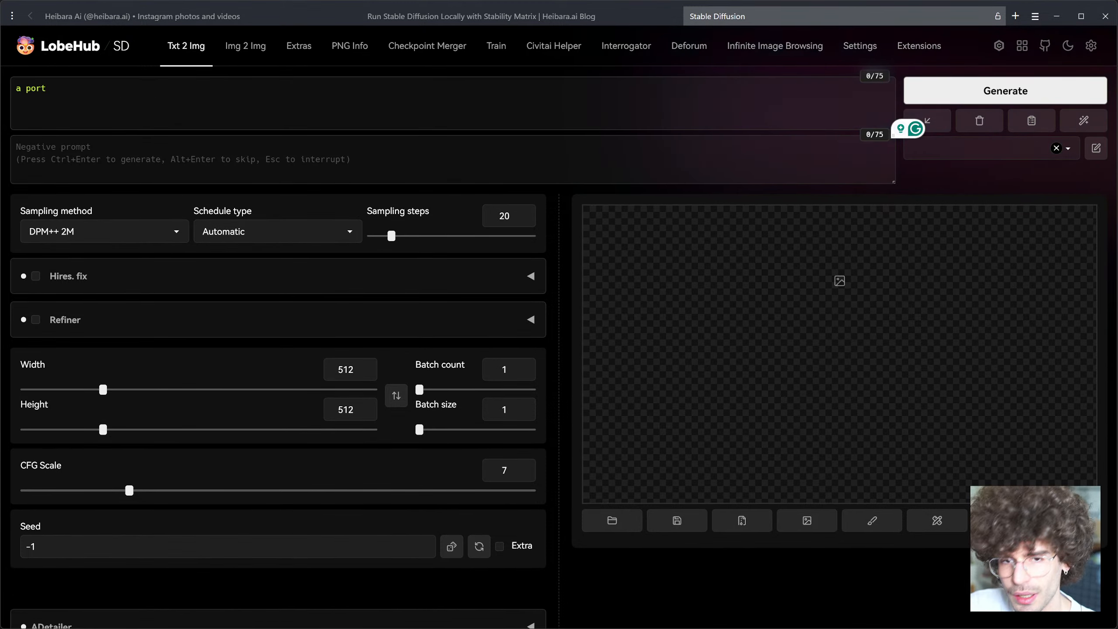
pyautogui.write('r')
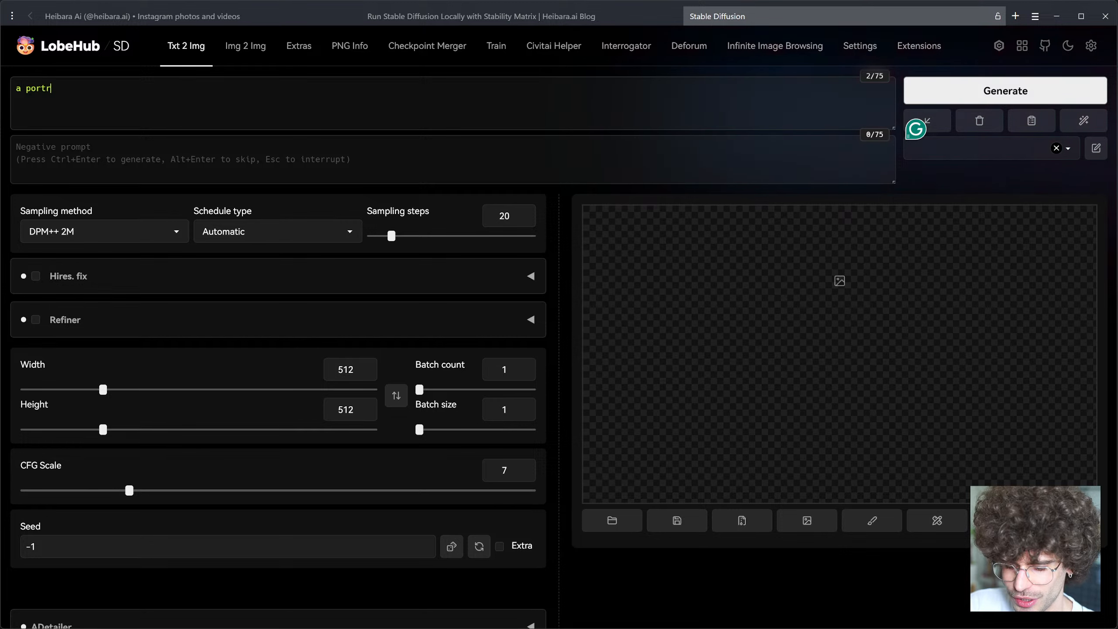
pyautogui.write('ait of a person')
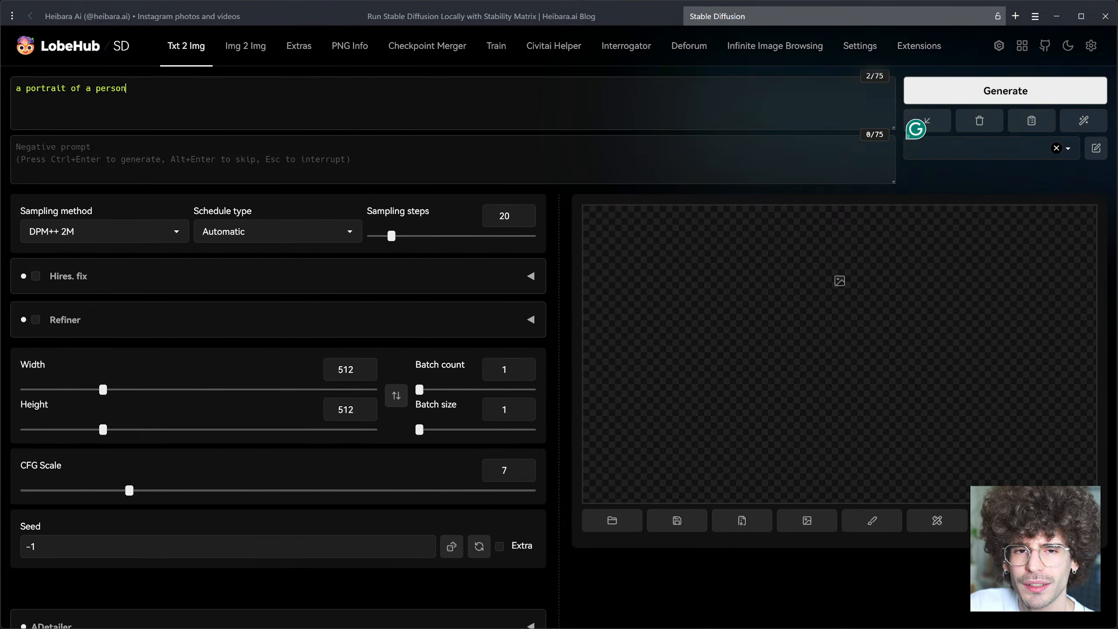
pyautogui.write(' wearin')
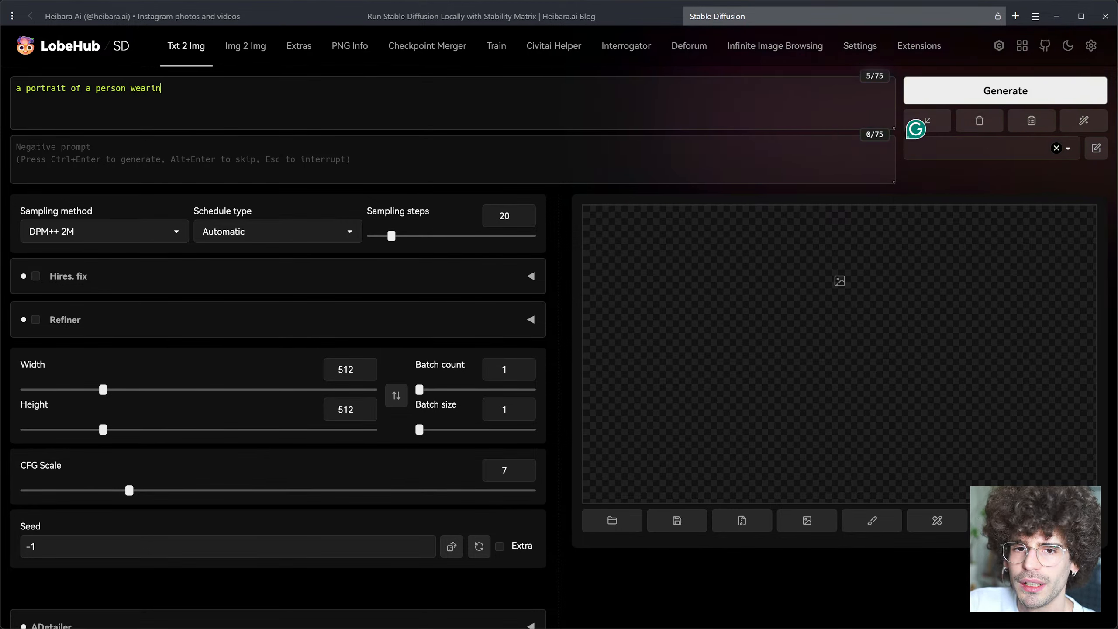
pyautogui.write('g a linen')
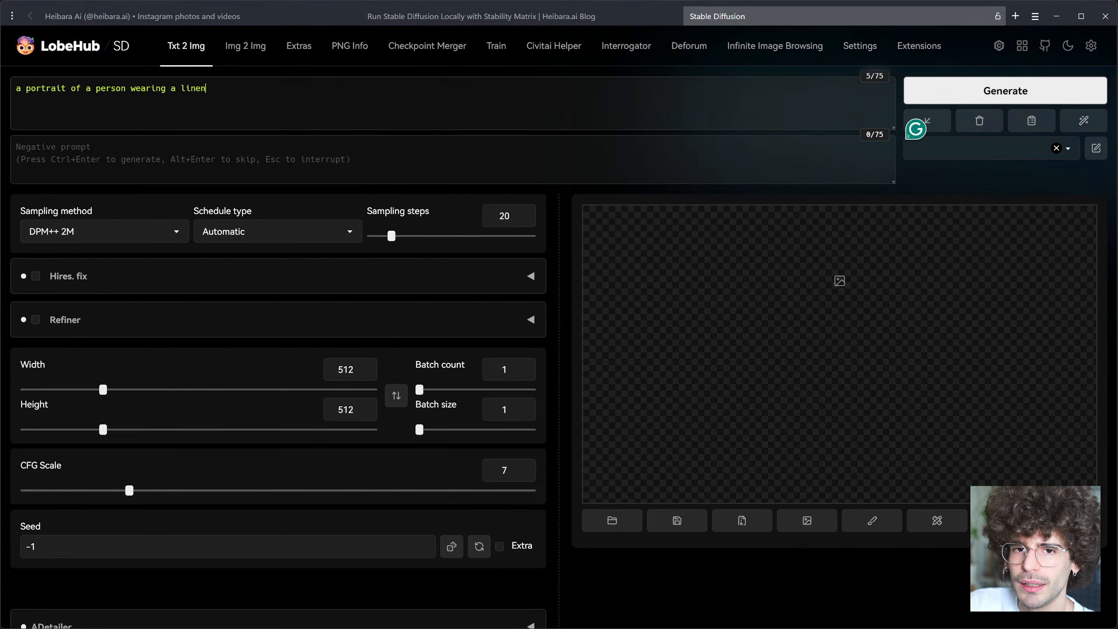
pyautogui.write(' head')
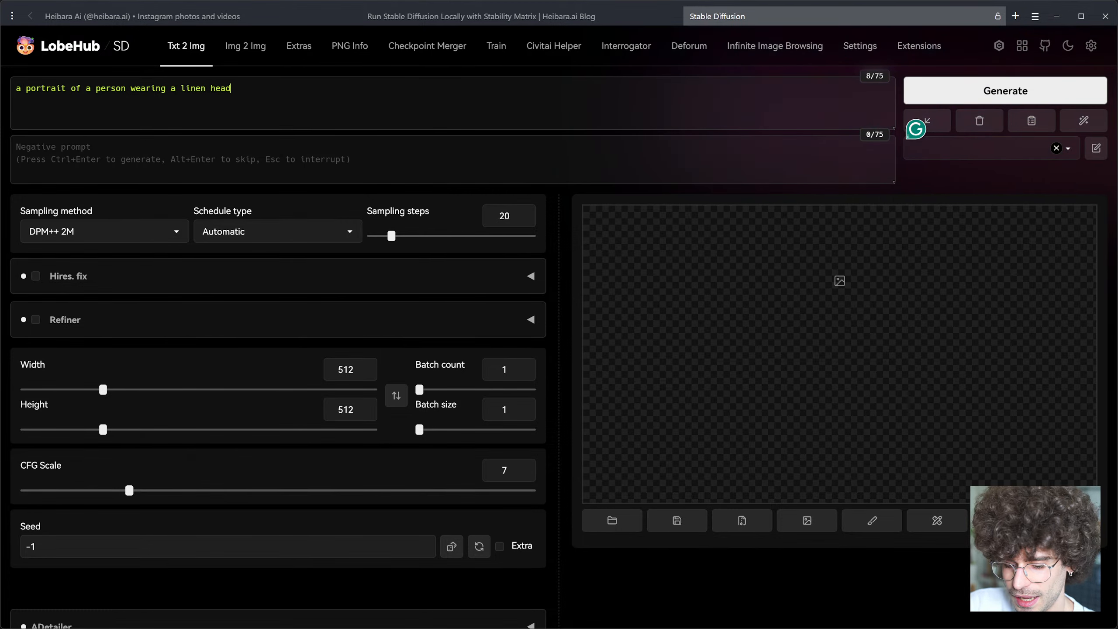
pyautogui.write('scarf cover')
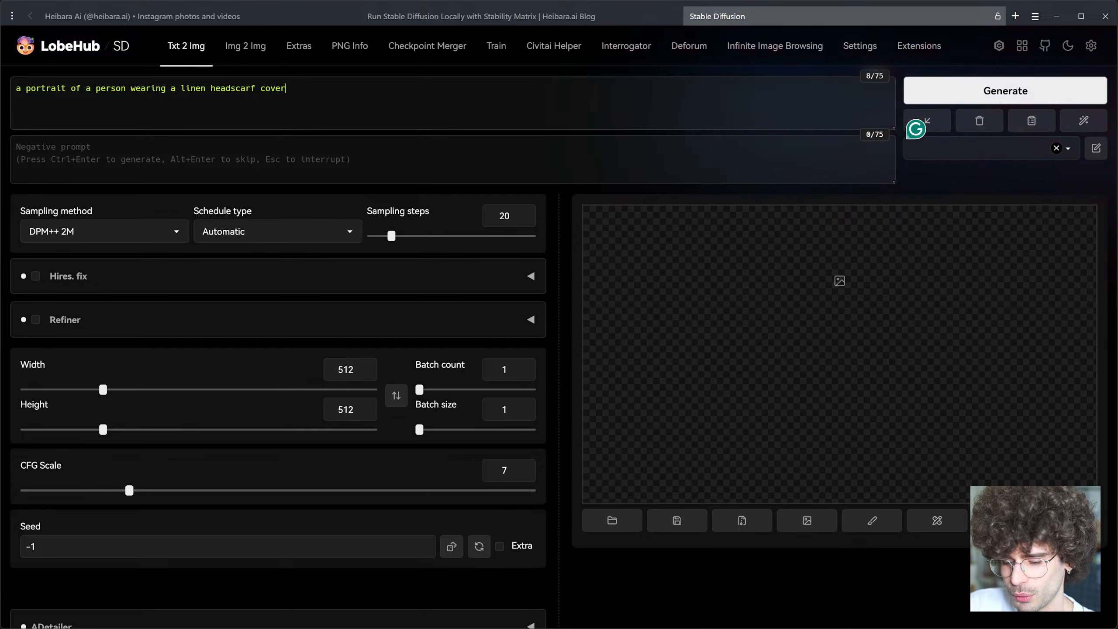
pyautogui.write('ing the ')
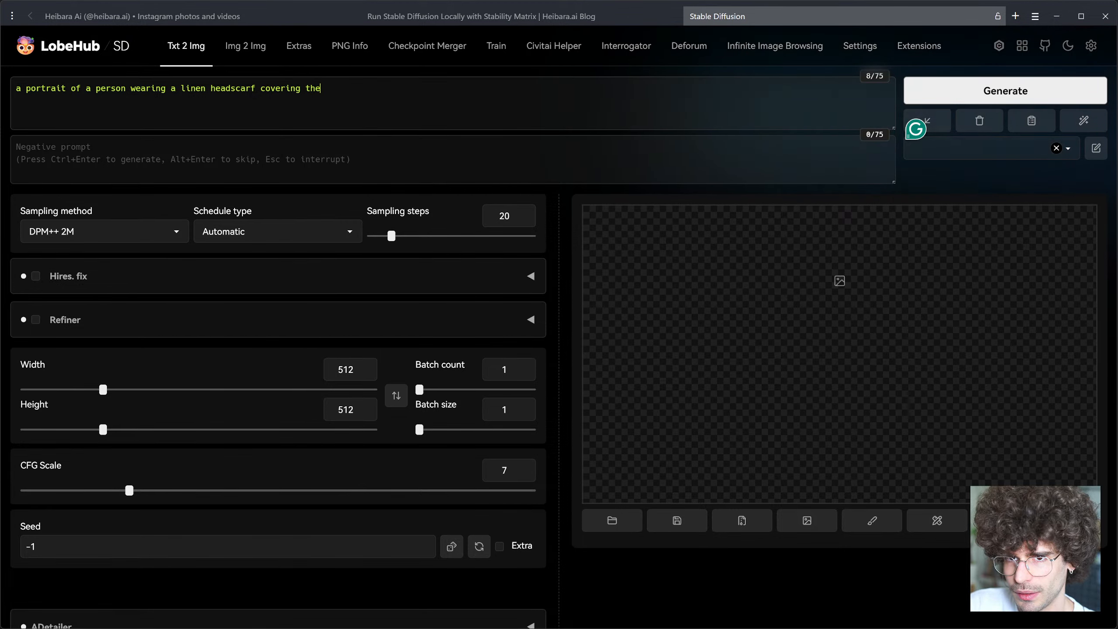
pyautogui.write('ir face')
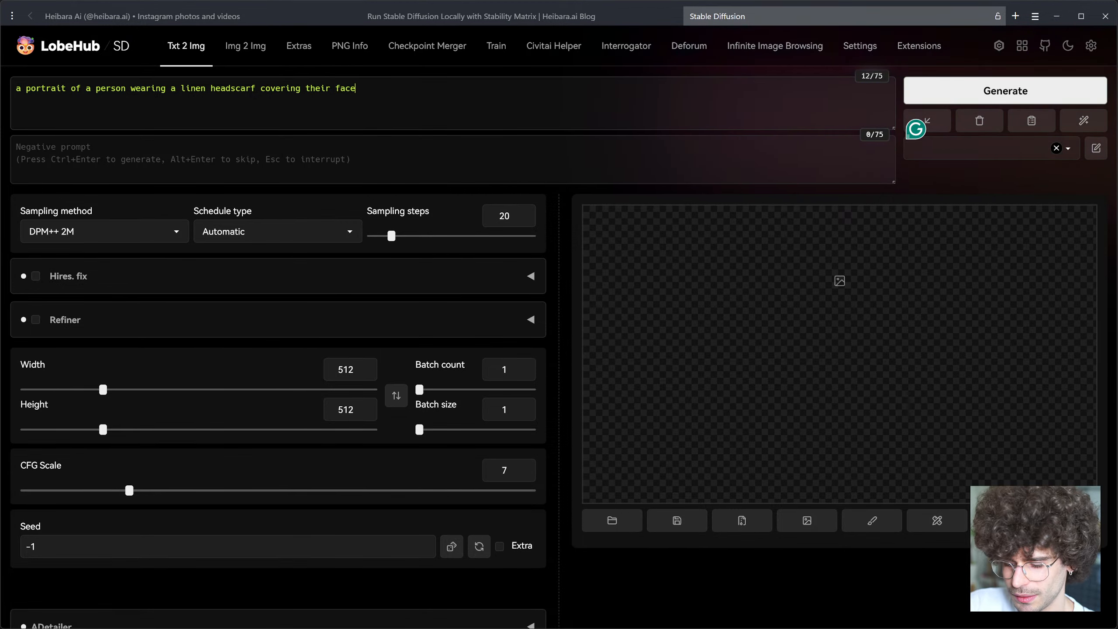
pyautogui.write(',')
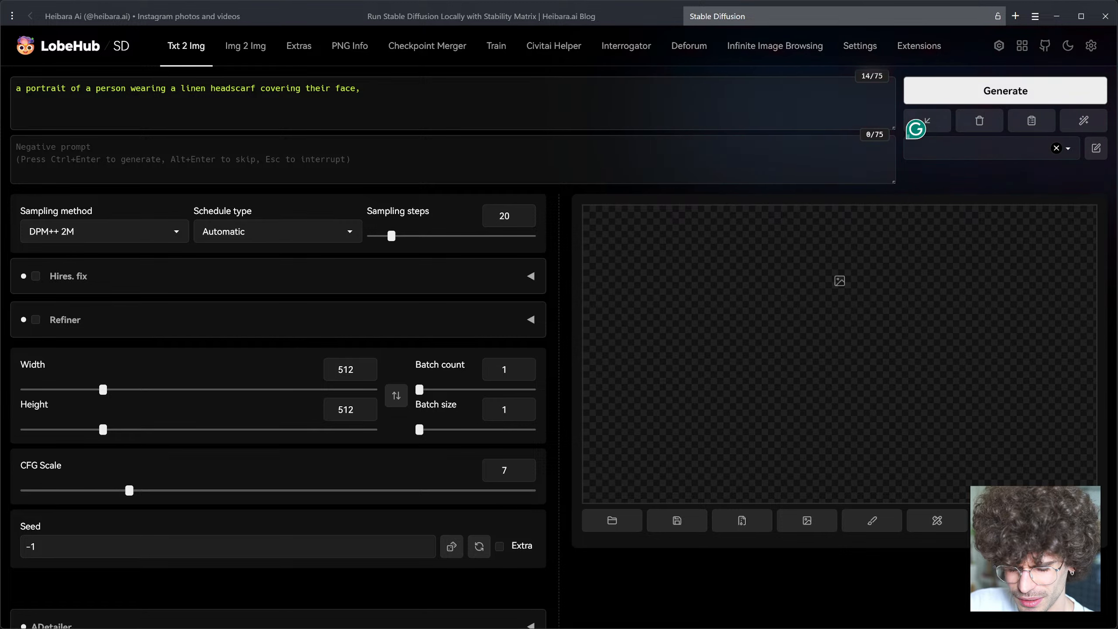
pyautogui.write('futuri')
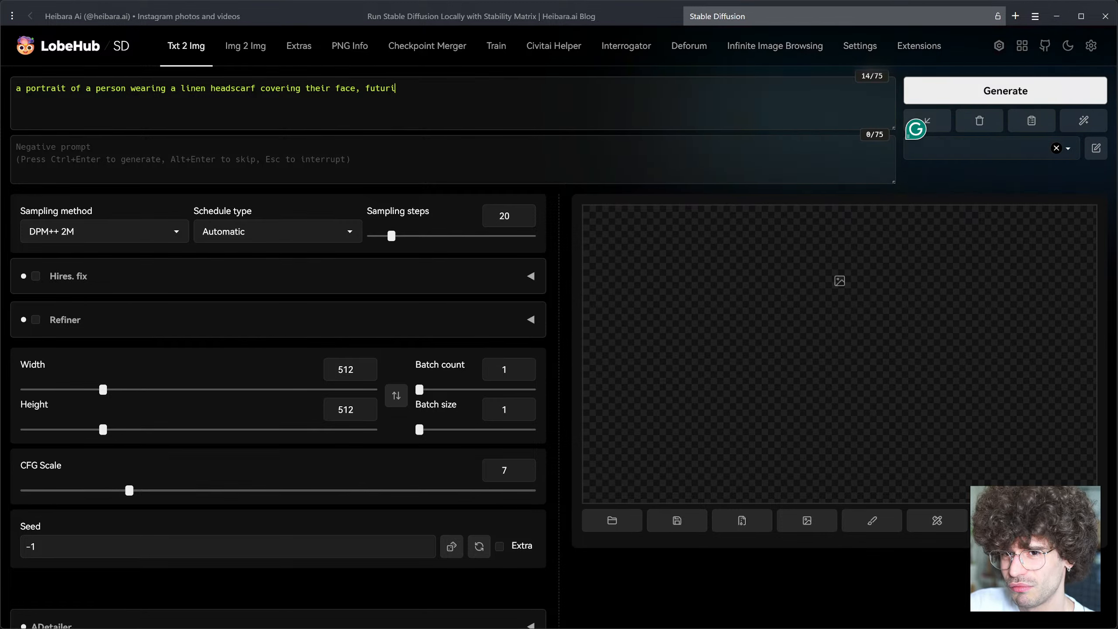
pyautogui.write('stic style')
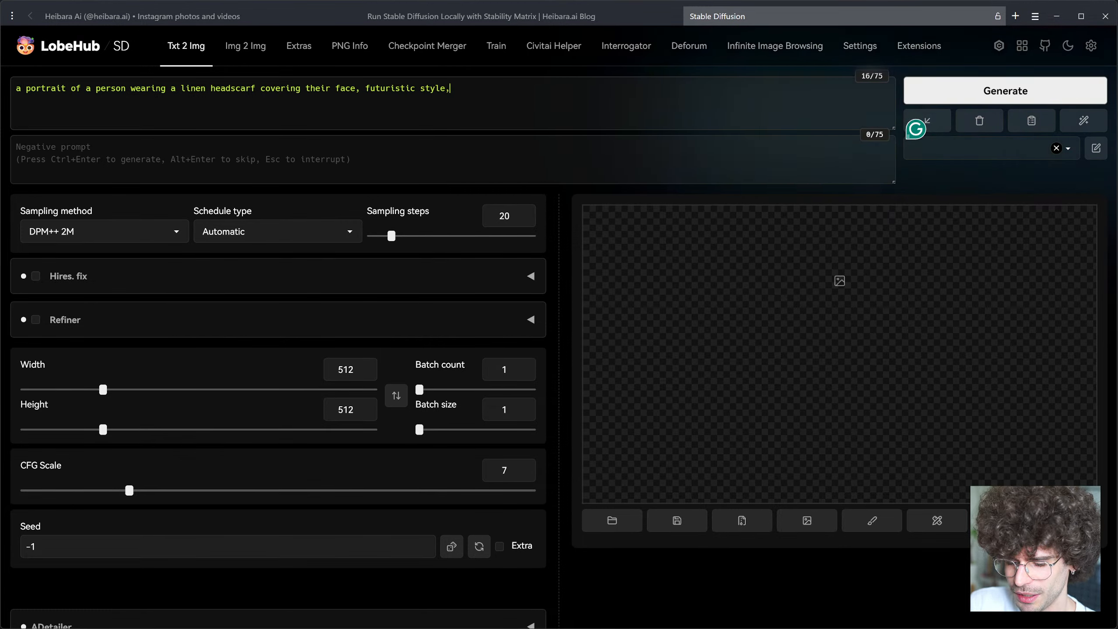
pyautogui.write(',heavy holds,')
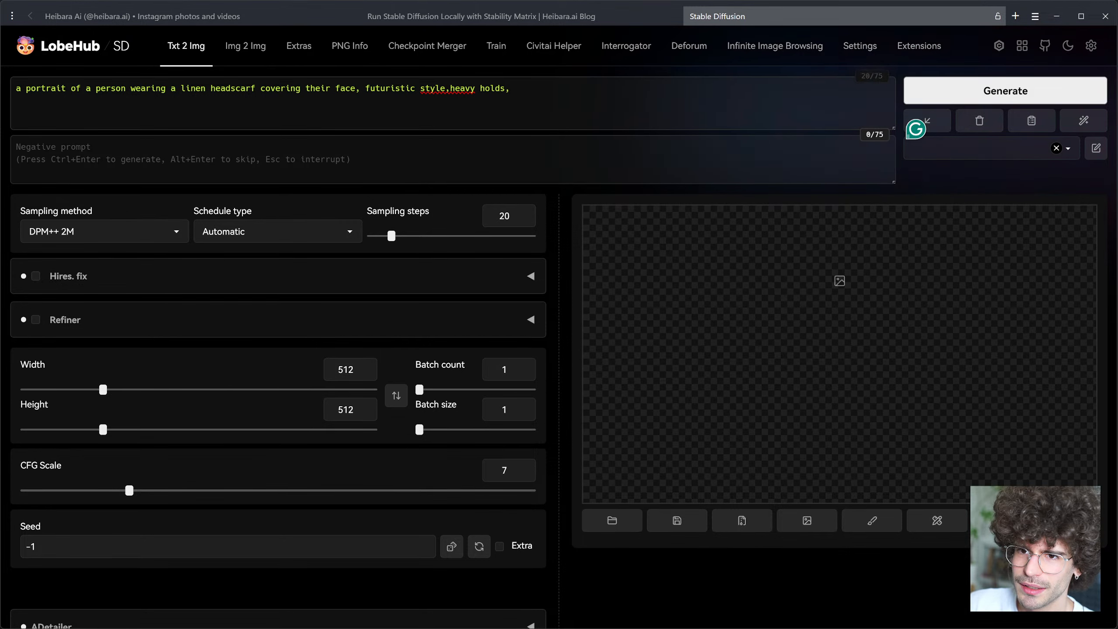
# Step: Refine the prompt with a space before "heavy", "white" before "linen" and "photography" at the end, and generate the image
pyautogui.click(450, 88)
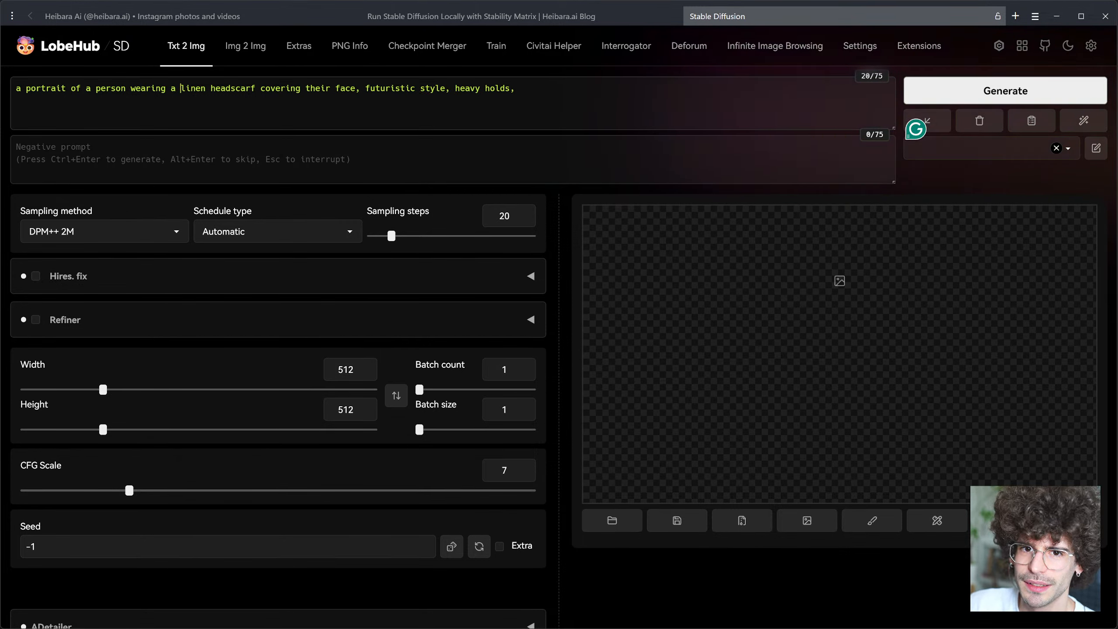
pyautogui.write('white ')
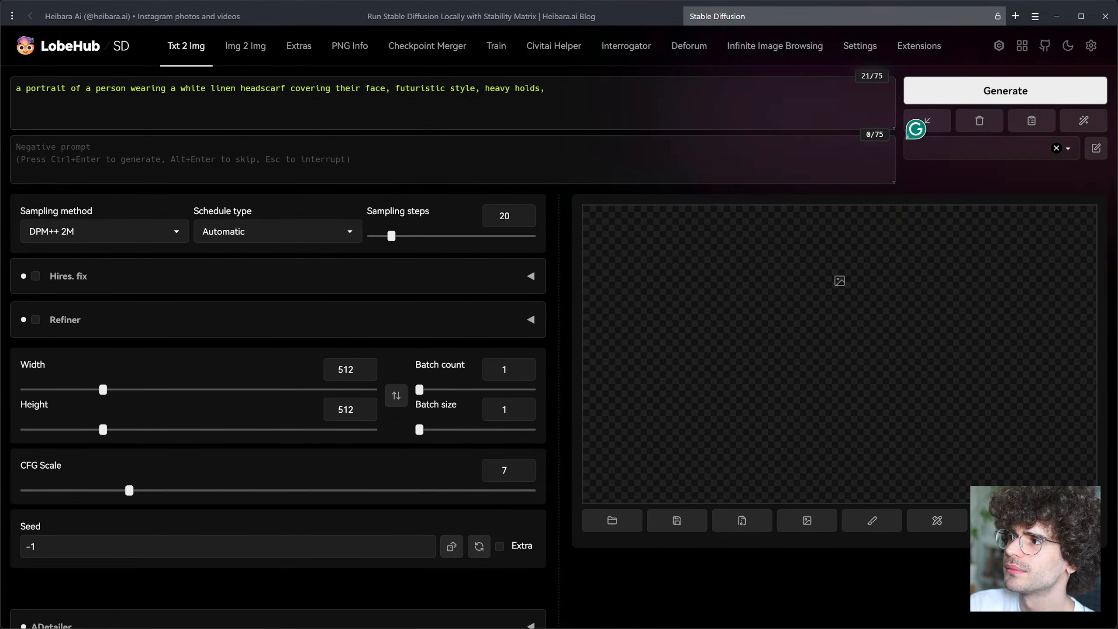
pyautogui.write('pho')
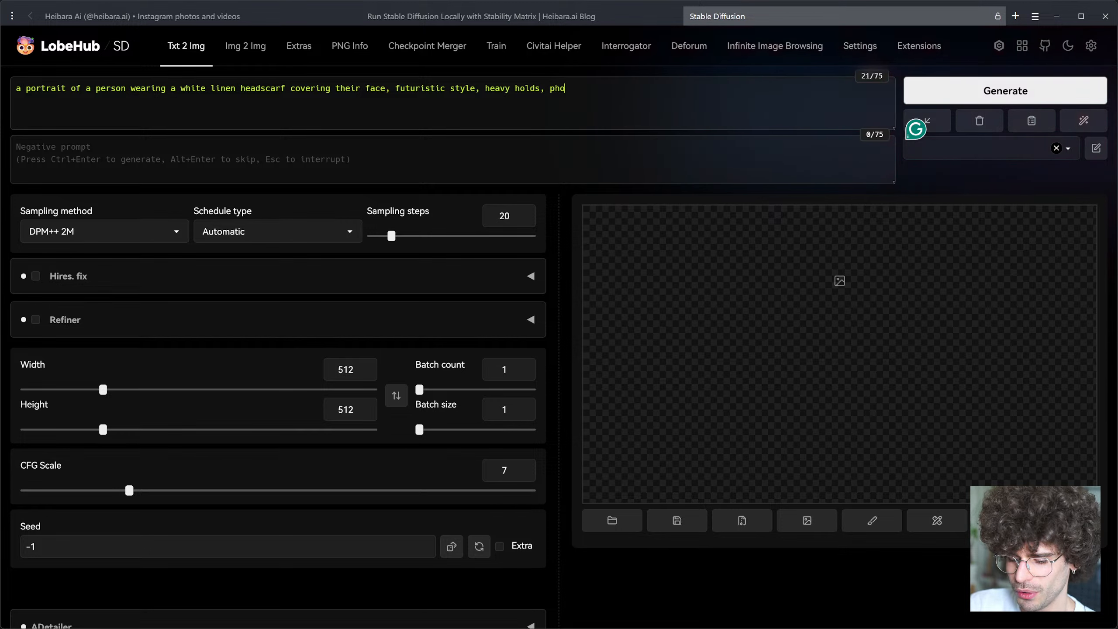
pyautogui.write('tography')
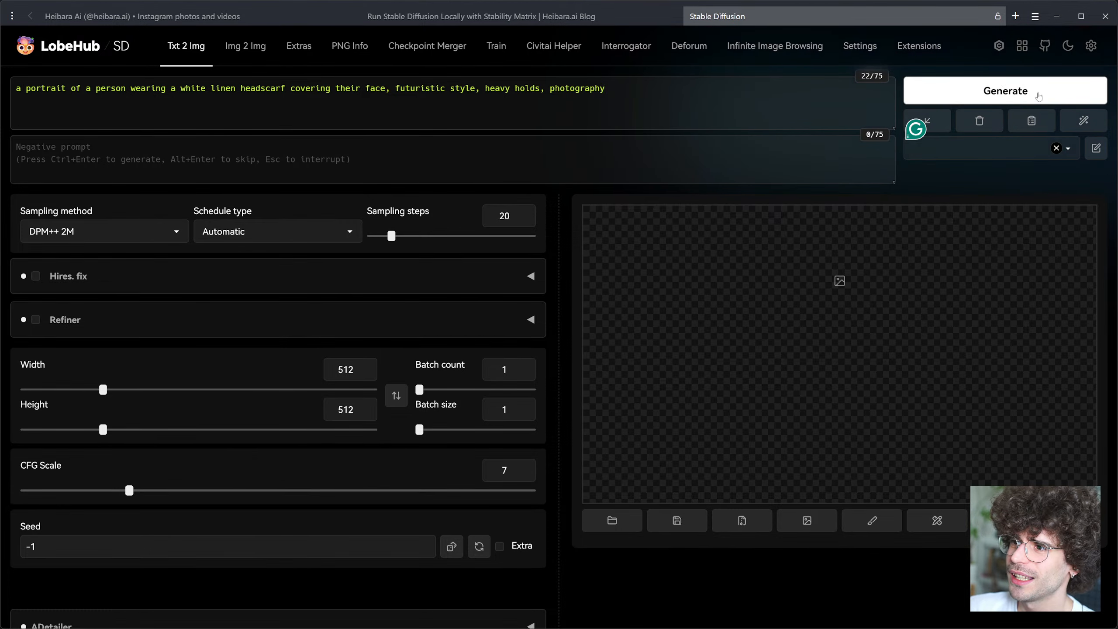
pyautogui.click(1039, 93)
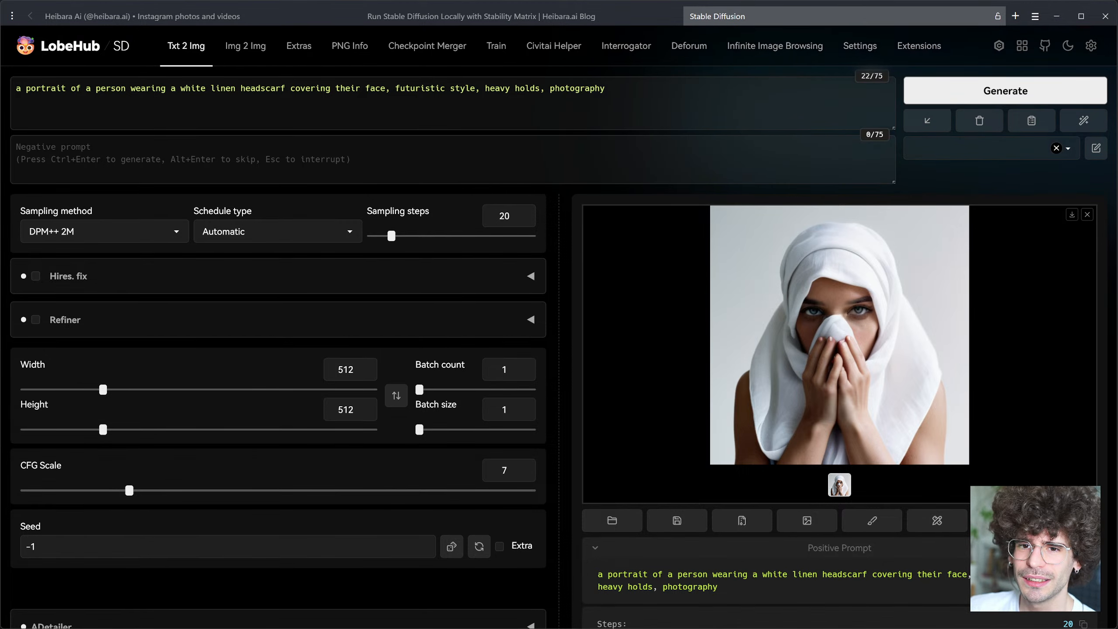
# Step: Set the negative prompt to "nsfw, nude" and generate a new image
pyautogui.click(453, 159)
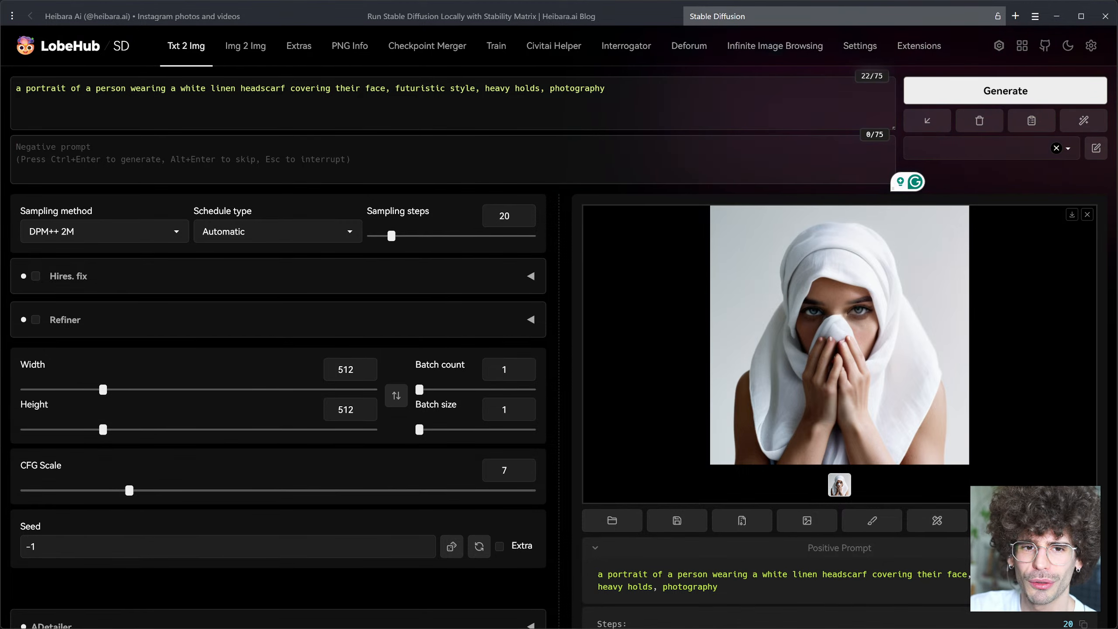
pyautogui.write('nsf')
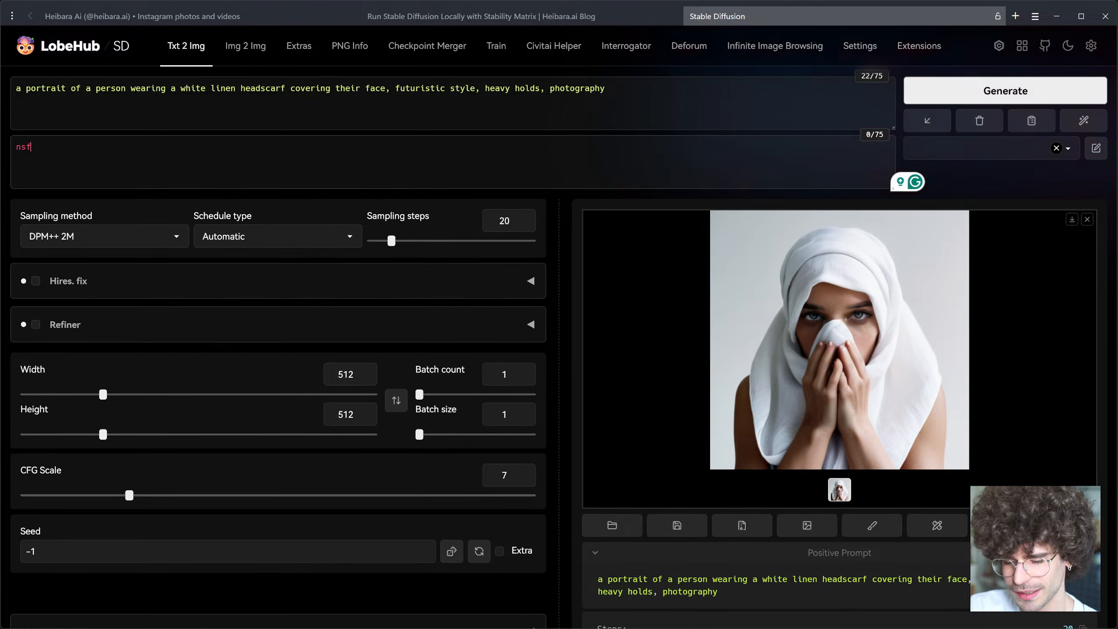
pyautogui.write('w')
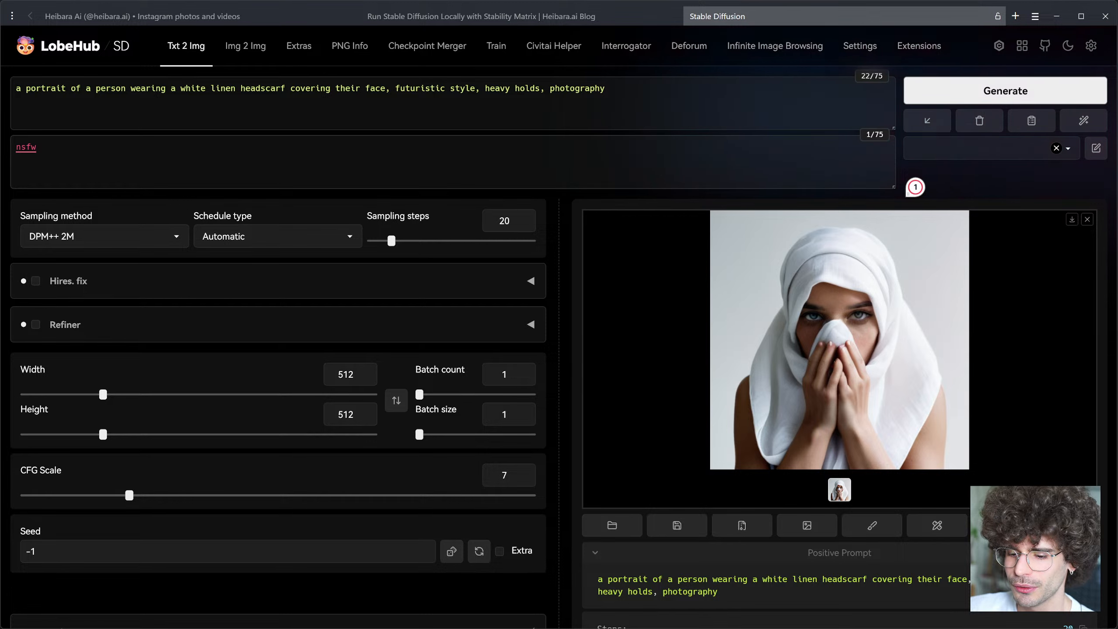
pyautogui.write(', nud')
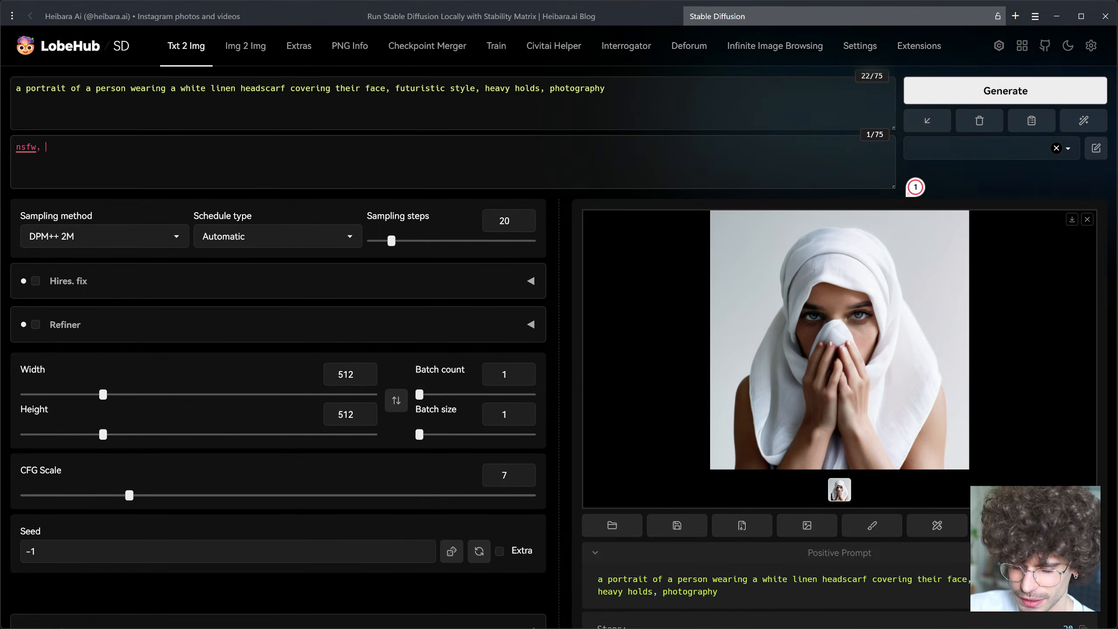
pyautogui.press('BackSpace')
pyautogui.press('BackSpace')
pyautogui.write('ude')
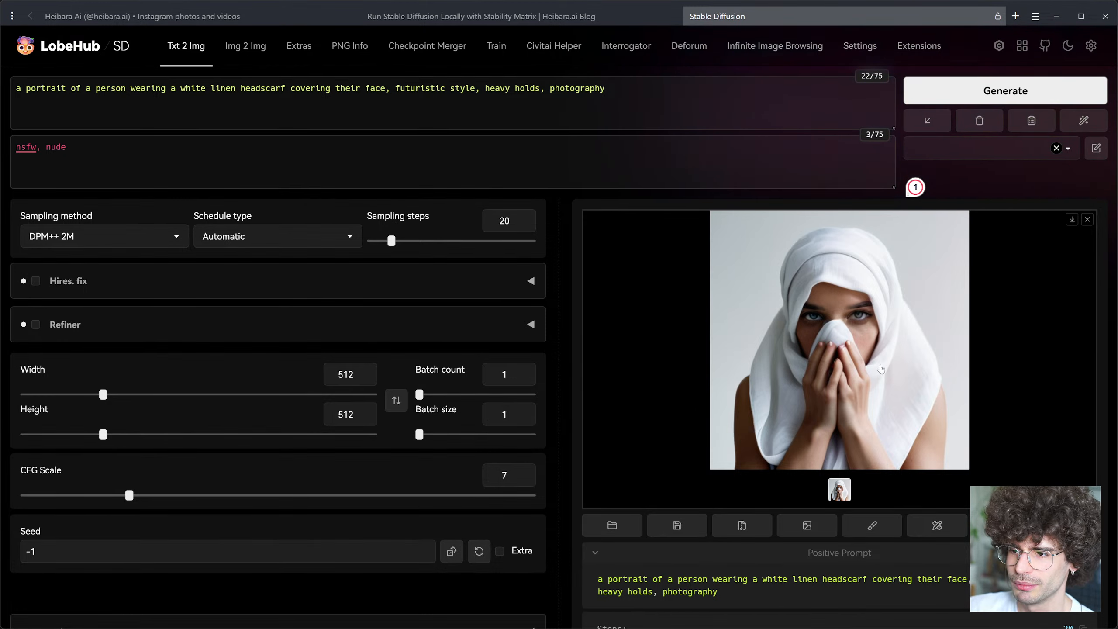
pyautogui.click(991, 100)
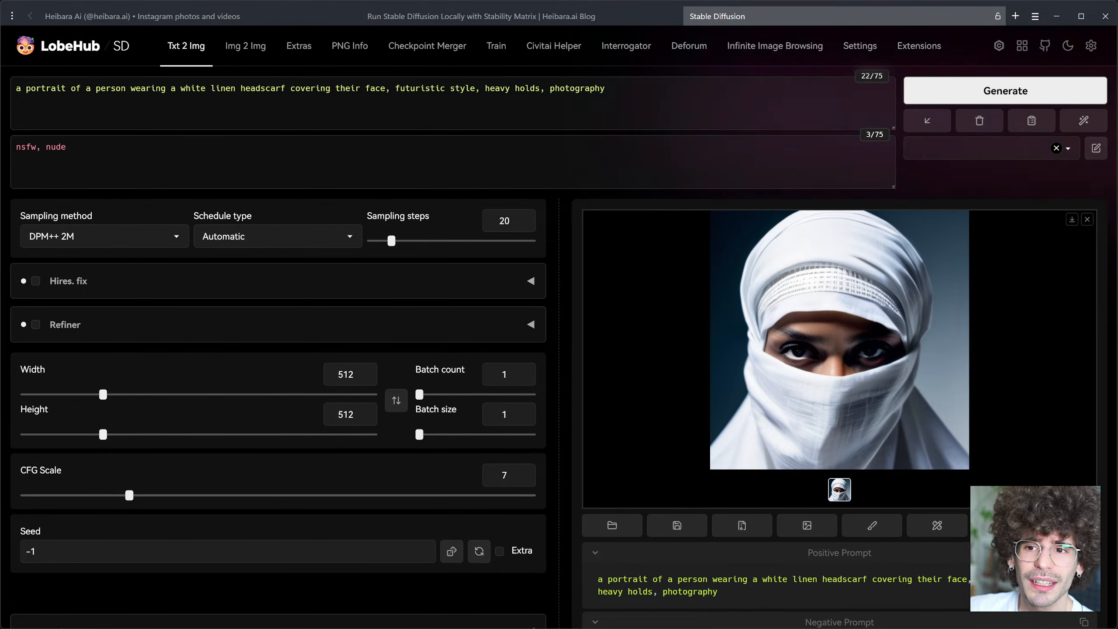
# Step: Correct "heavy holds" to "heavy folds" in the positive prompt
pyautogui.click(515, 88)
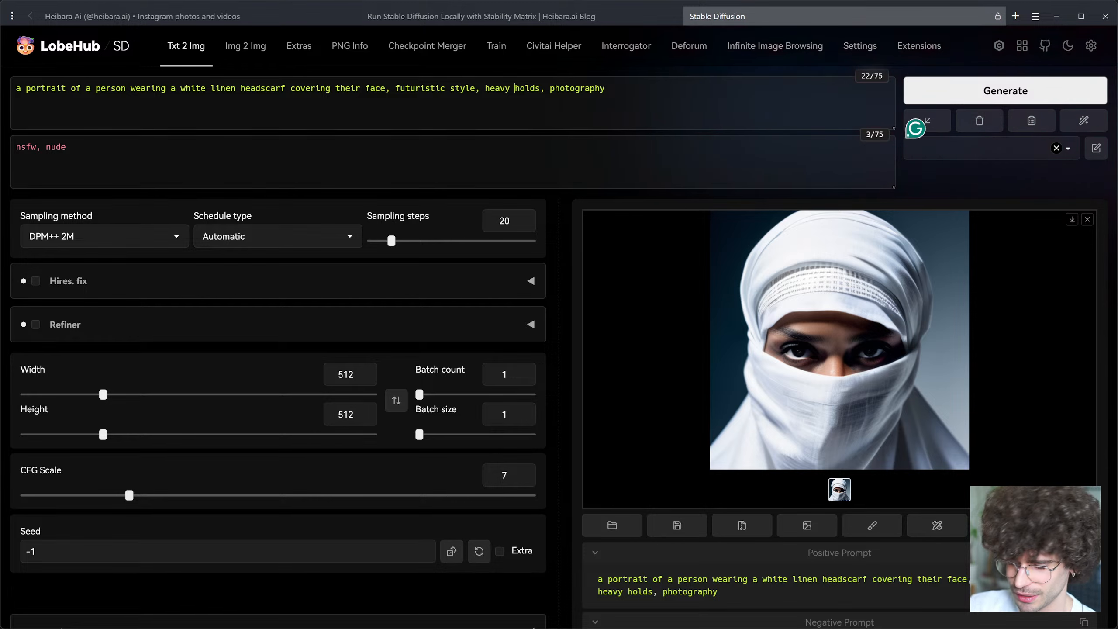
pyautogui.press('Delete')
pyautogui.write('f')
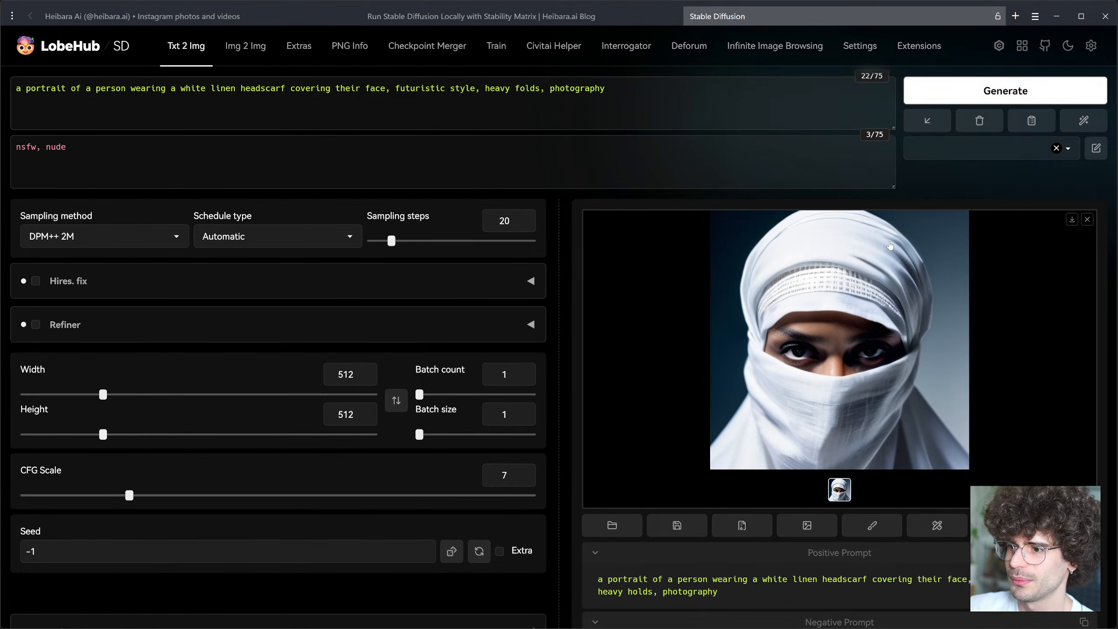
# Step: Generate a new image from the corrected positive prompt
pyautogui.hotkey('ctrl', 'Return')
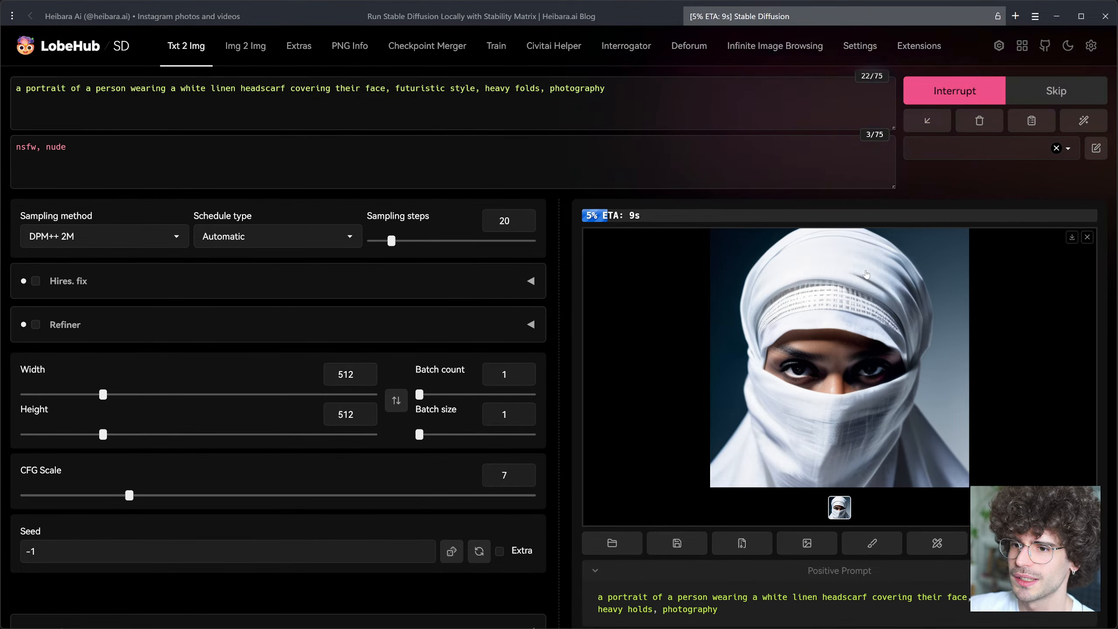
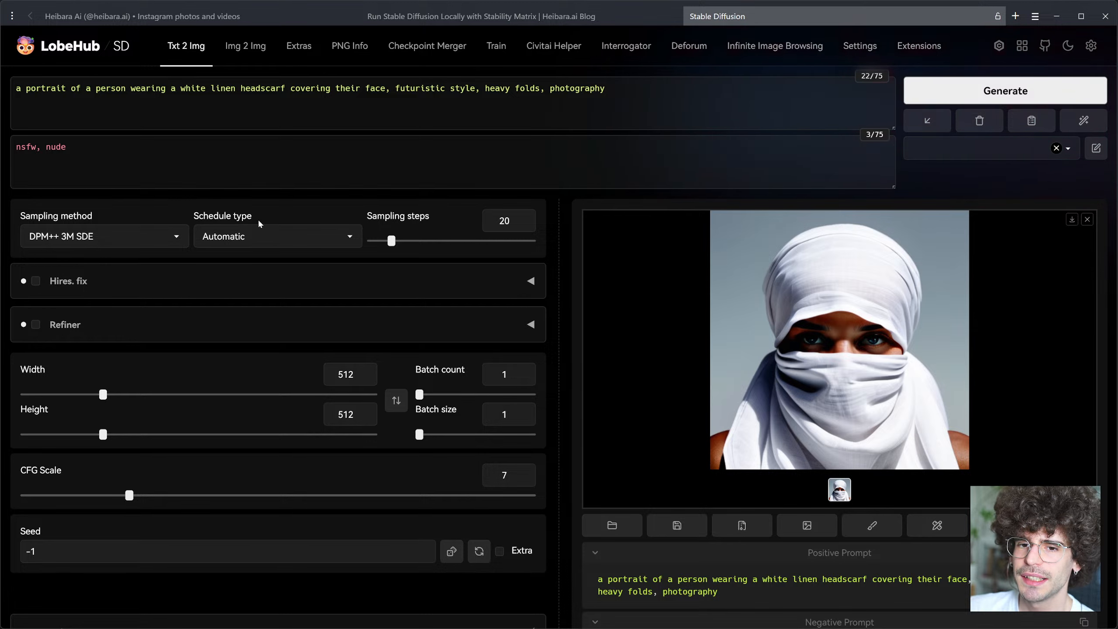
# Step: Set the schedule type to Exponential and generate a new image
pyautogui.click(247, 237)
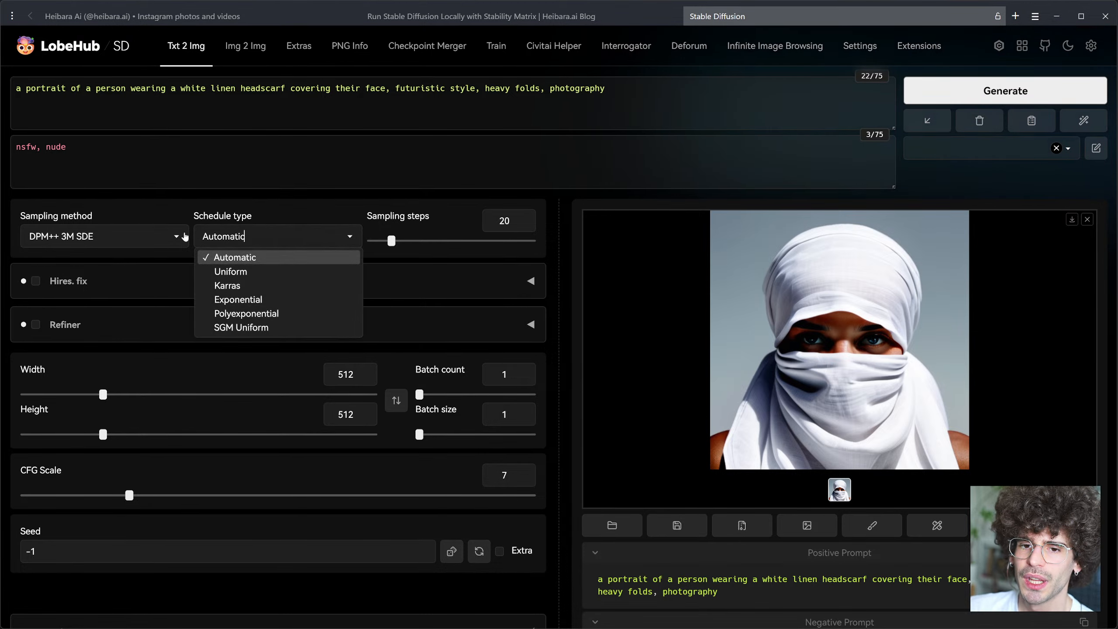
pyautogui.click(266, 301)
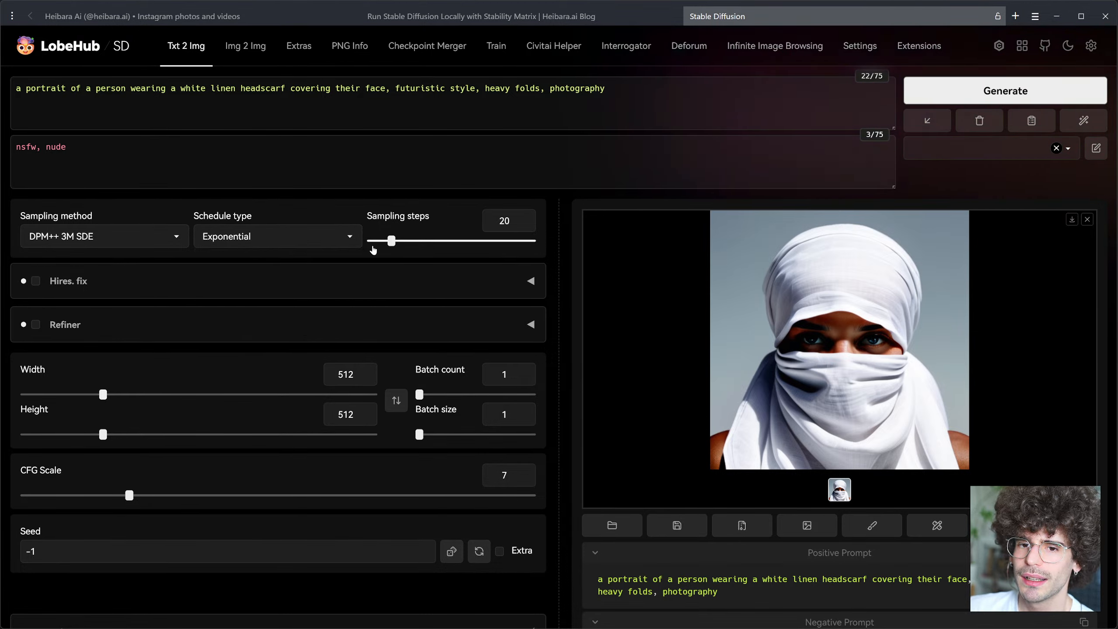
pyautogui.hotkey('ctrl', 'Return')
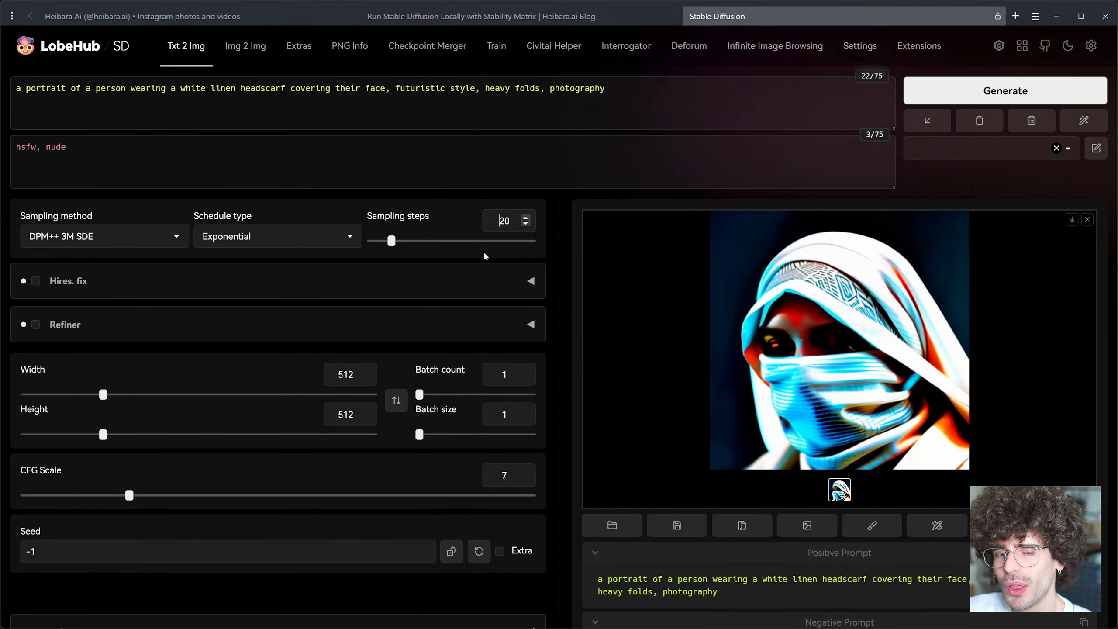
# Step: Generate an image with 60 sampling steps and view the result enlarged
pyautogui.press('BackSpace')
pyautogui.write('6')
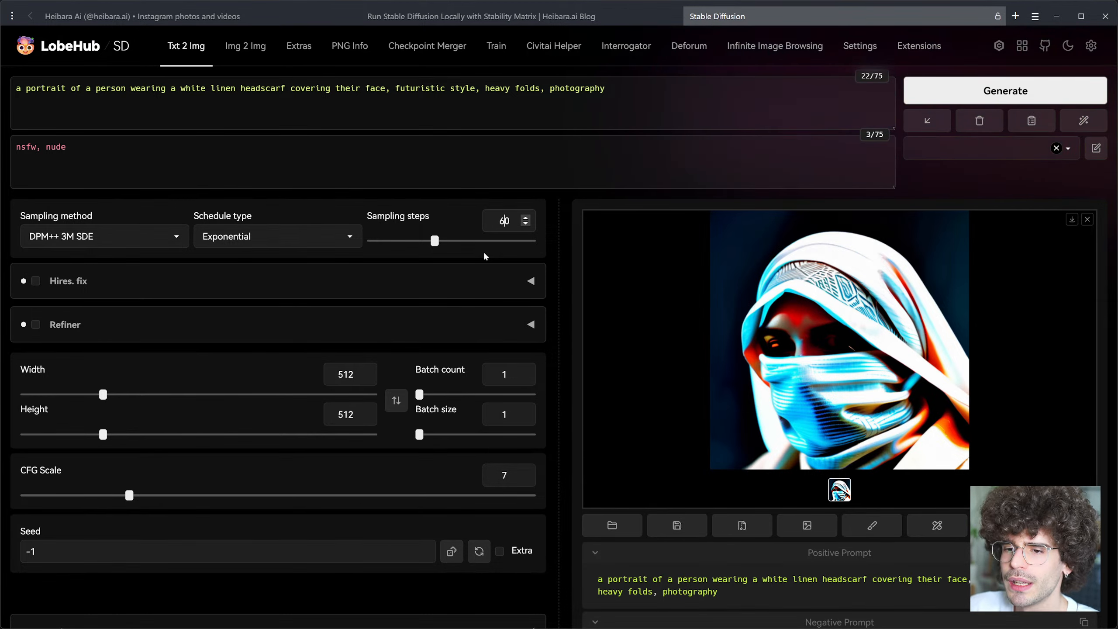
pyautogui.click(550, 256)
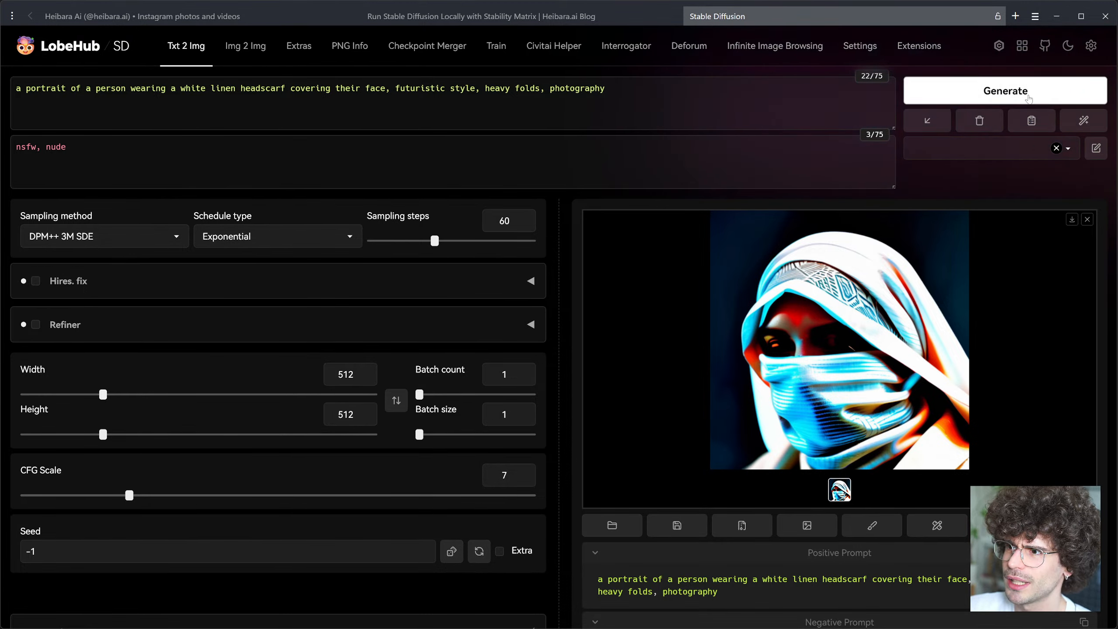
pyautogui.click(1006, 92)
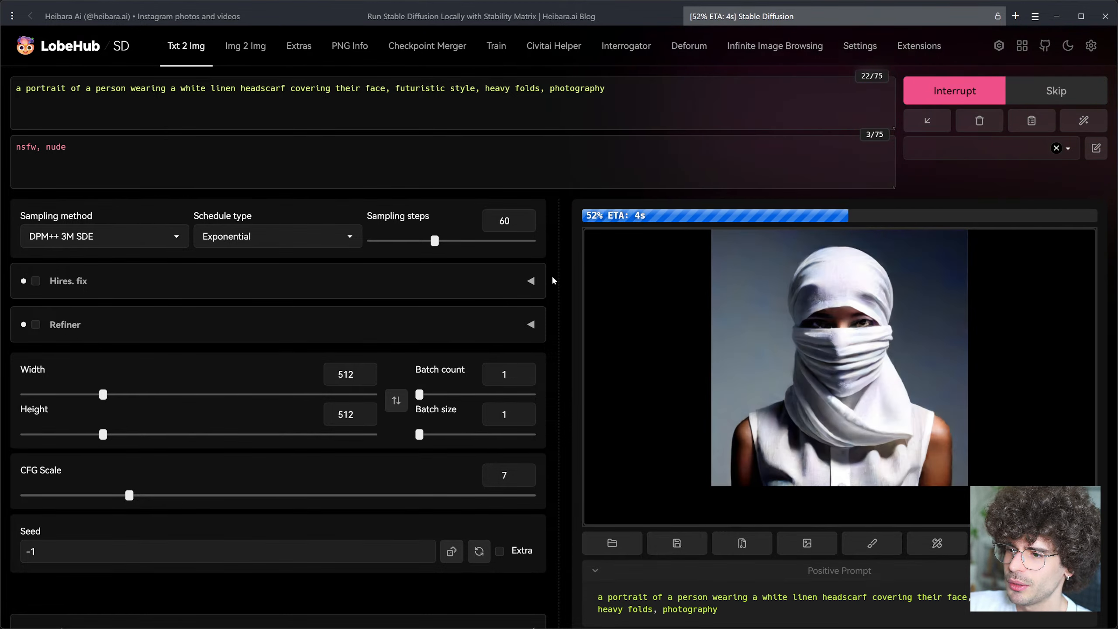
pyautogui.click(778, 347)
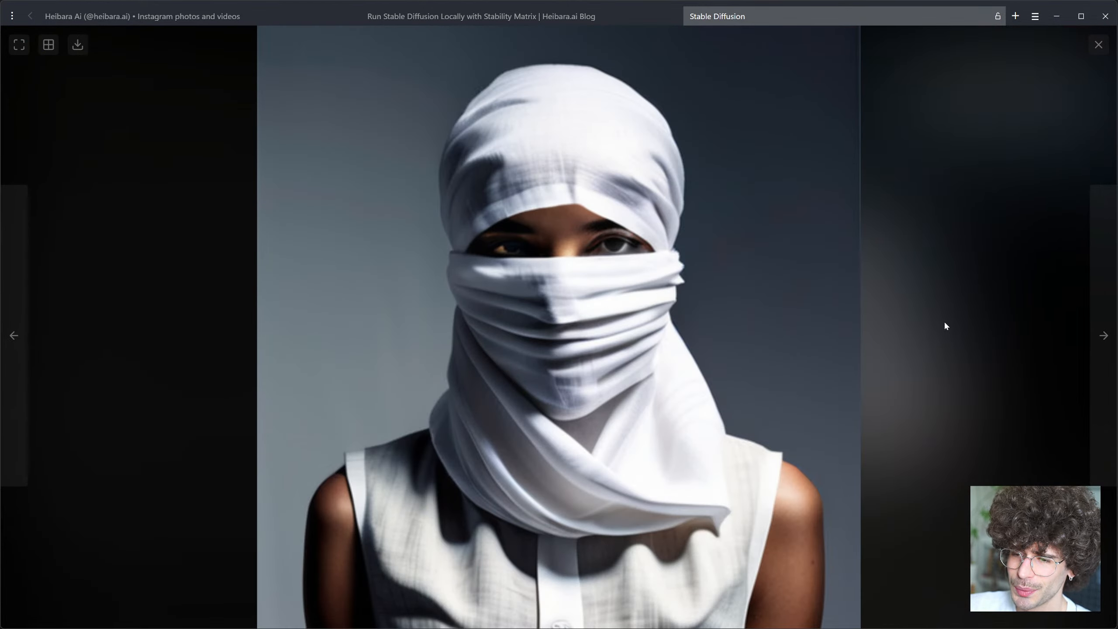
pyautogui.click(957, 301)
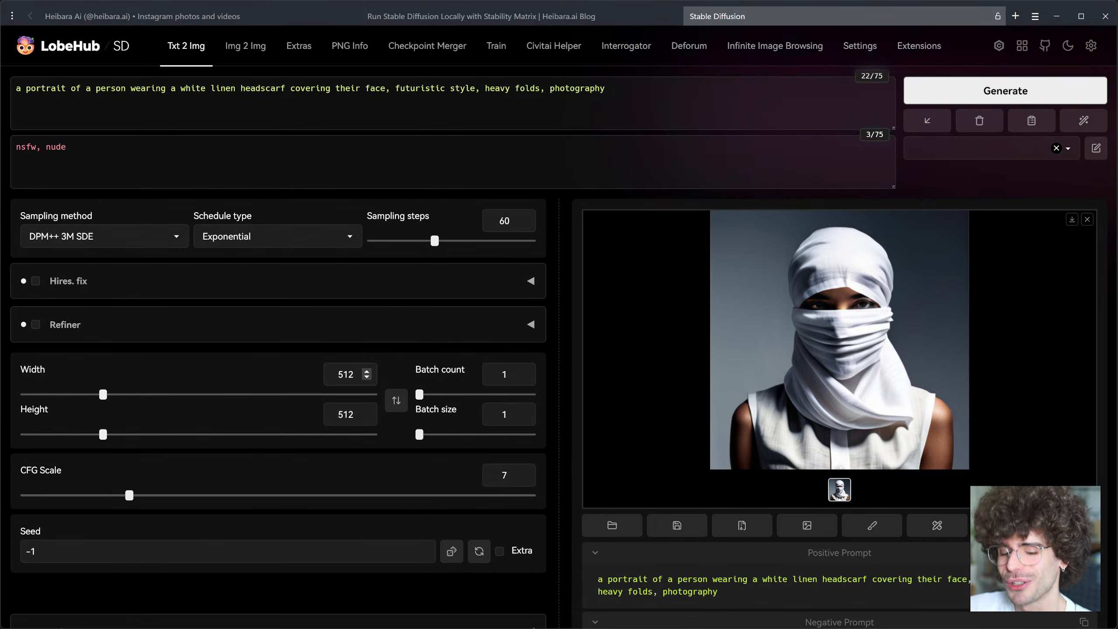
# Step: Set both the image width and height to 1024
pyautogui.press('BackSpace')
pyautogui.press('BackSpace')
pyautogui.press('BackSpace')
pyautogui.write('1024')
pyautogui.click(345, 414)
pyautogui.press('BackSpace')
pyautogui.press('BackSpace')
pyautogui.press('BackSpace')
pyautogui.write('1024')
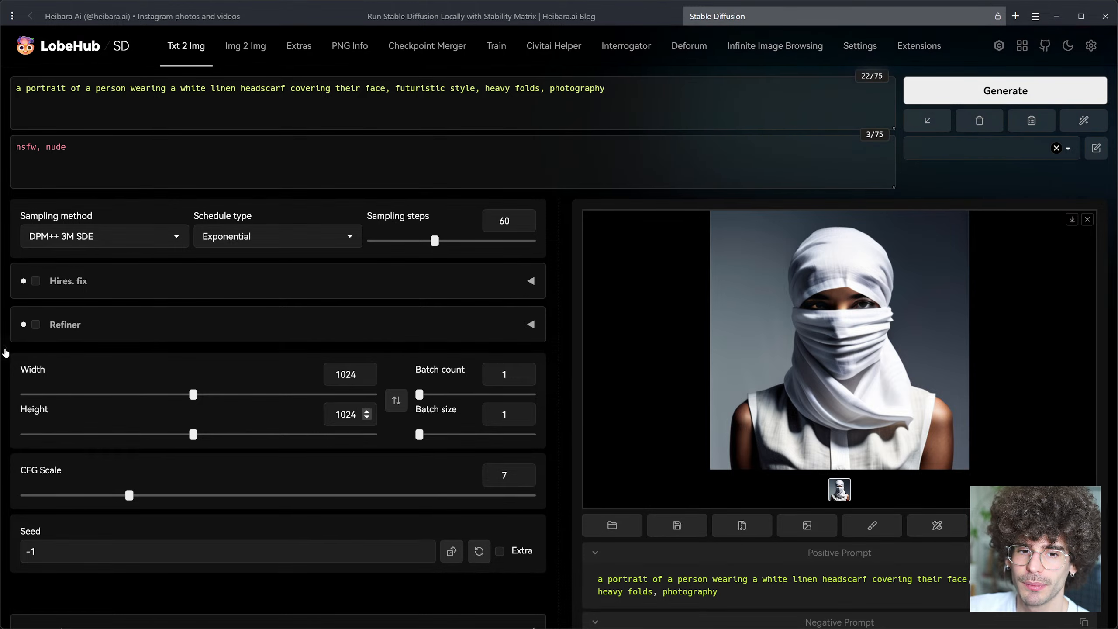
# Step: Check the selected Stable Diffusion checkpoint and generate the image at the new size
pyautogui.click(6, 352)
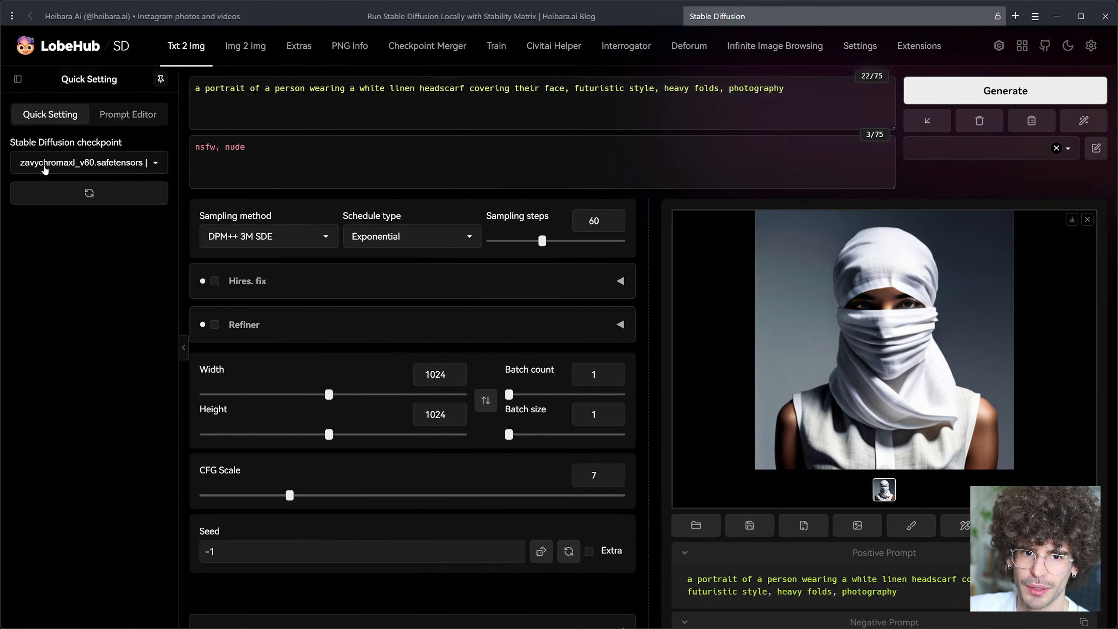
pyautogui.click(187, 352)
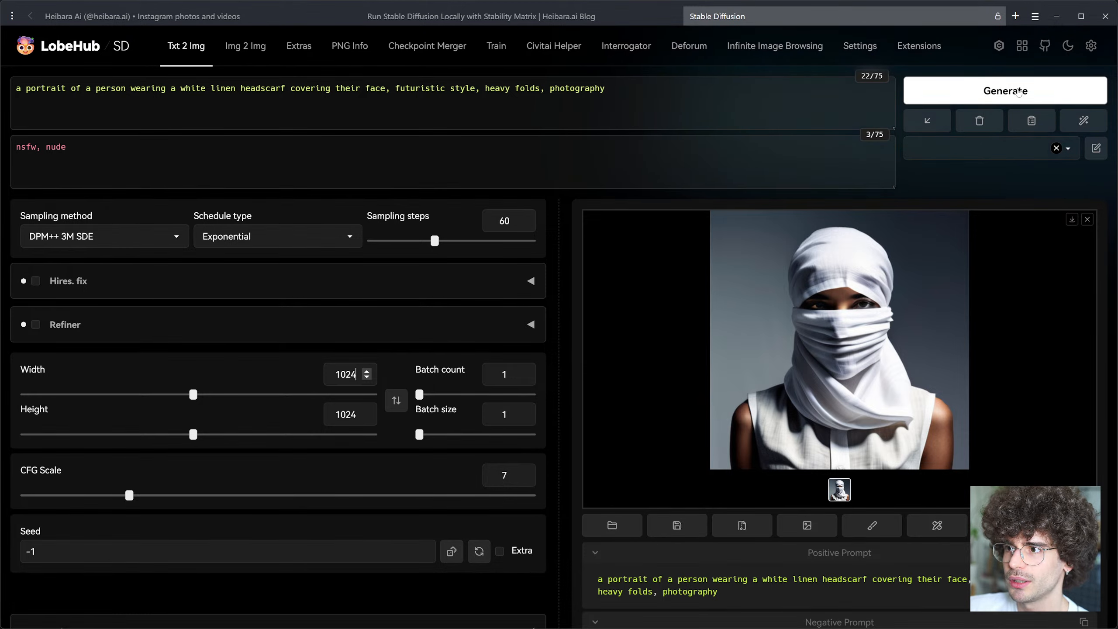
pyautogui.click(1018, 91)
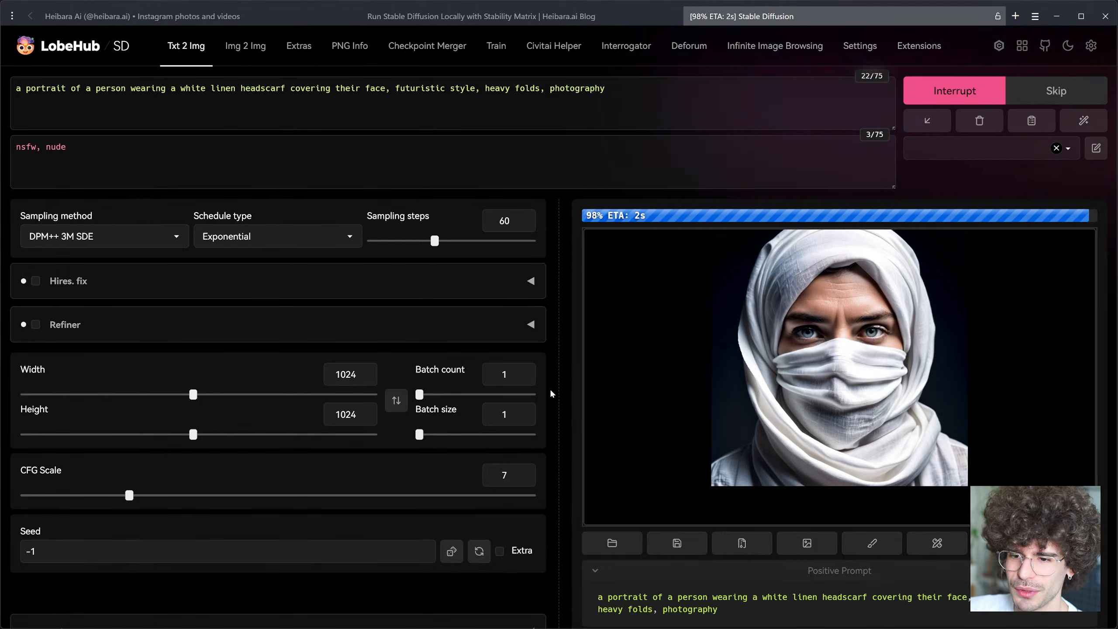
pyautogui.scroll(-2, 550, 388)
pyautogui.scroll(2, 550, 388)
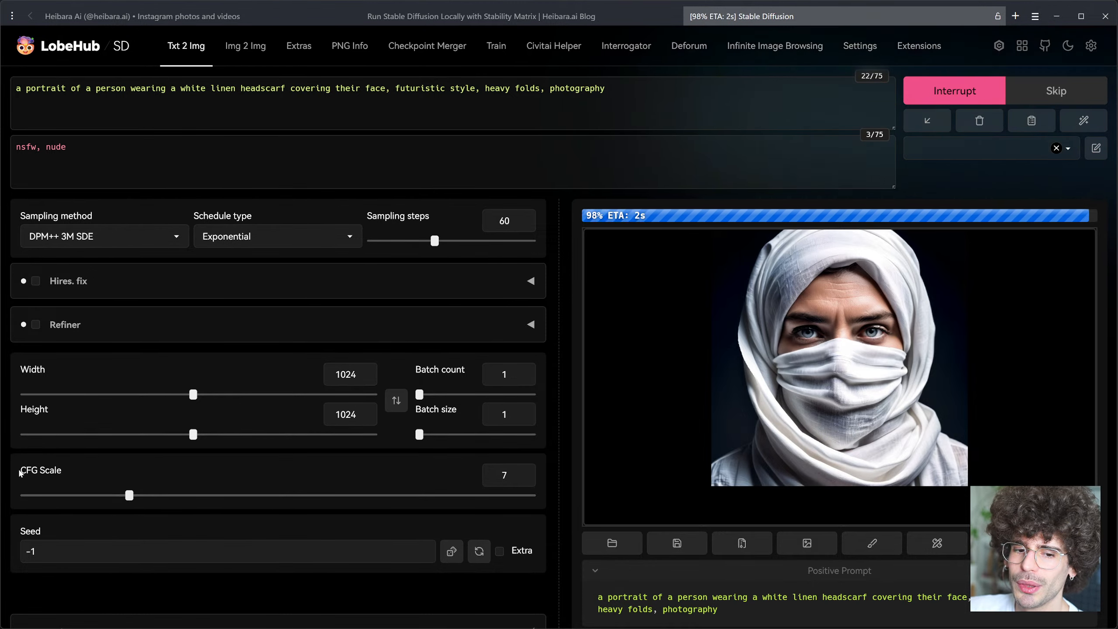
pyautogui.moveTo(18, 470)
pyautogui.mouseDown()
pyautogui.moveTo(65, 468)
pyautogui.moveTo(20, 474)
pyautogui.mouseUp()
pyautogui.click(65, 468)
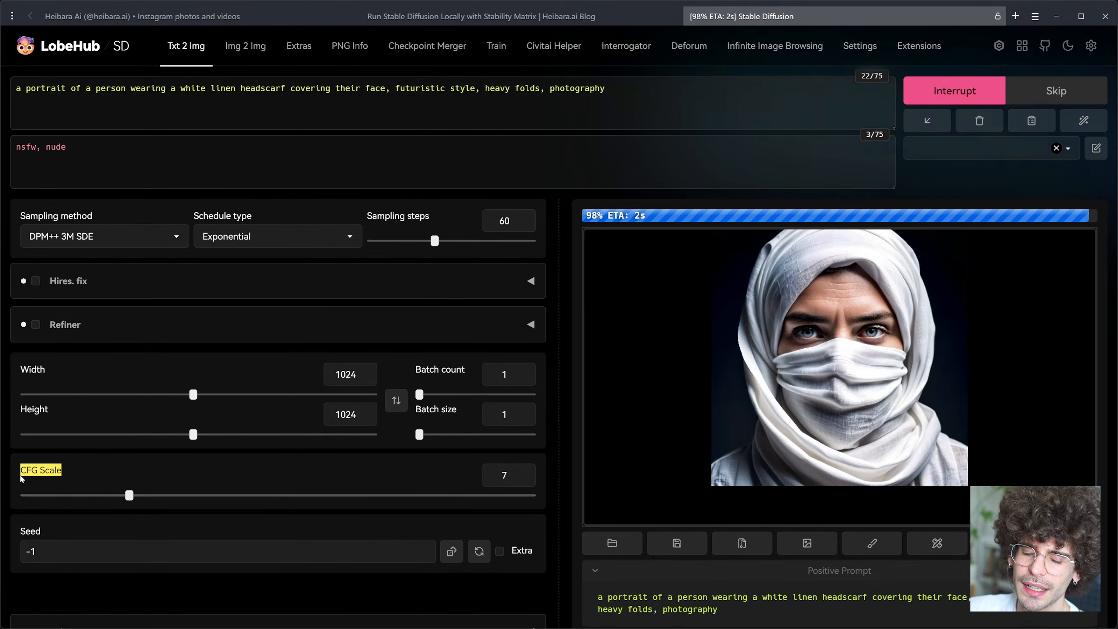
pyautogui.click(21, 474)
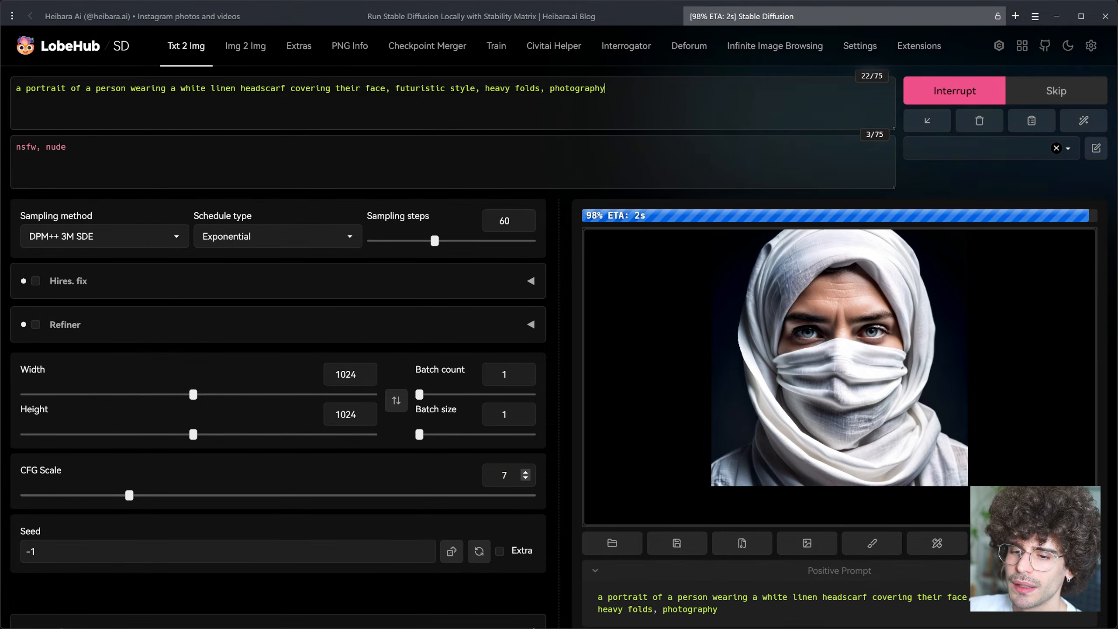
pyautogui.doubleClick(504, 475)
pyautogui.click(605, 88)
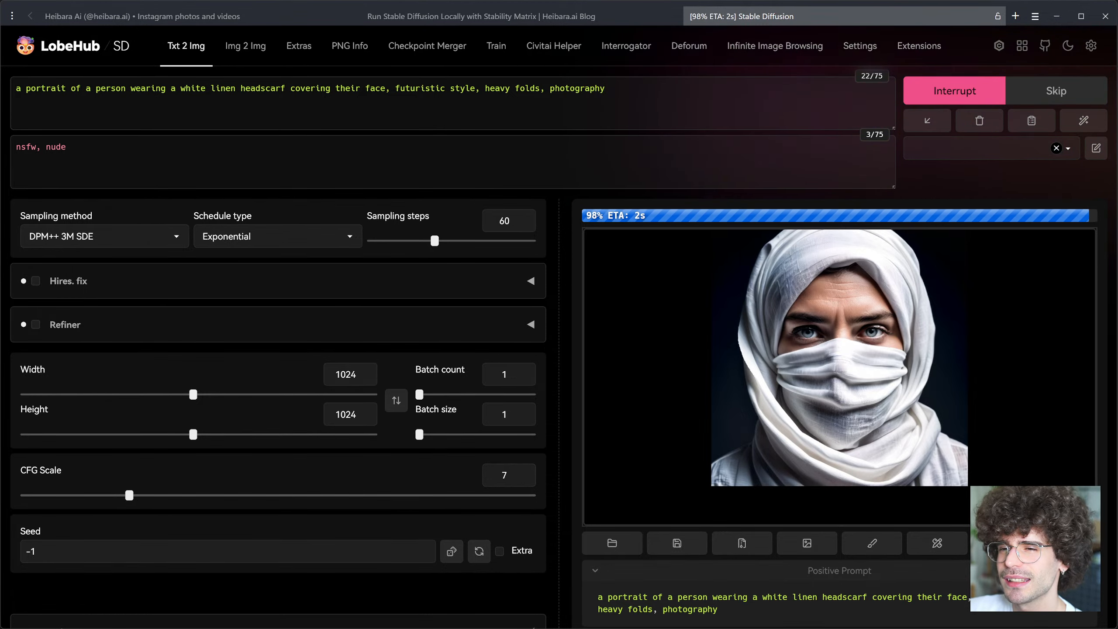
# Step: Set the CFG scale to 12
pyautogui.doubleClick(504, 476)
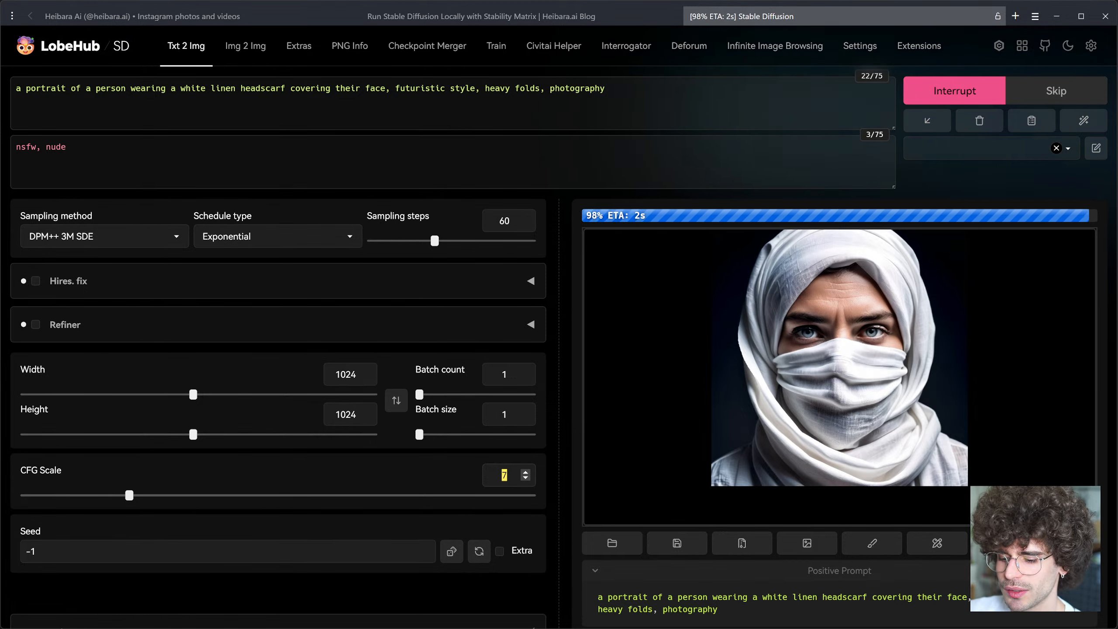
pyautogui.write('10')
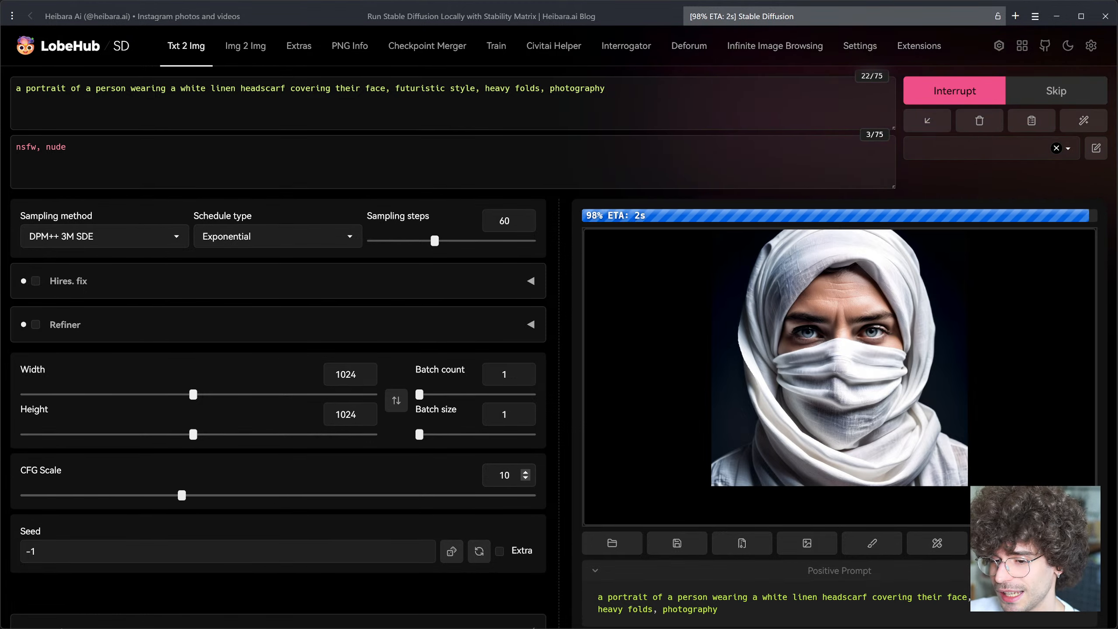
pyautogui.press('BackSpace')
pyautogui.write('2')
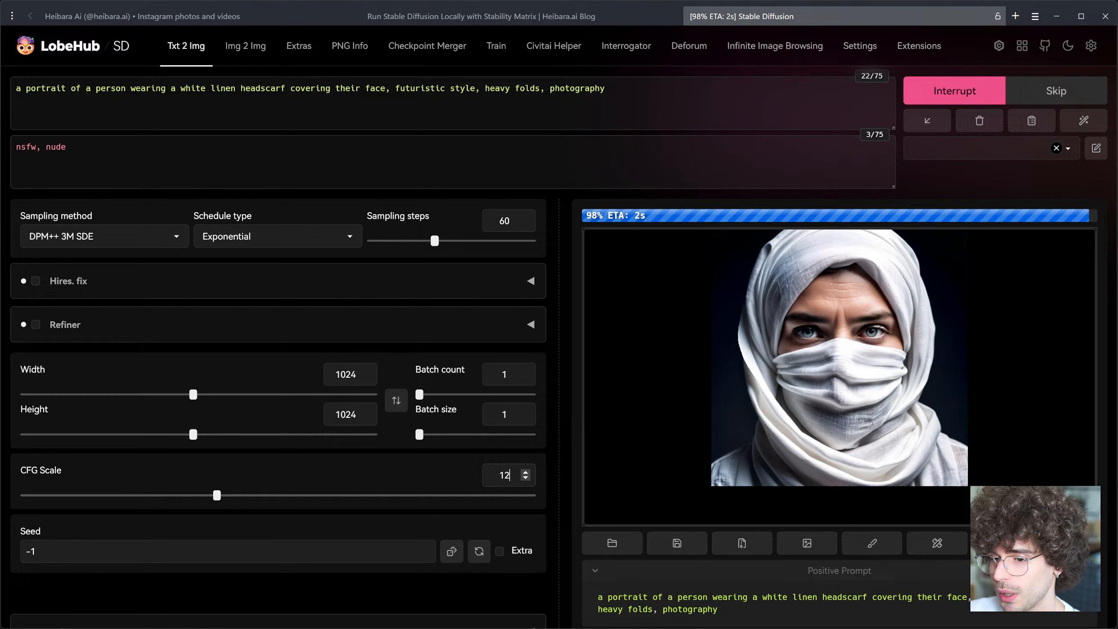
pyautogui.click(567, 476)
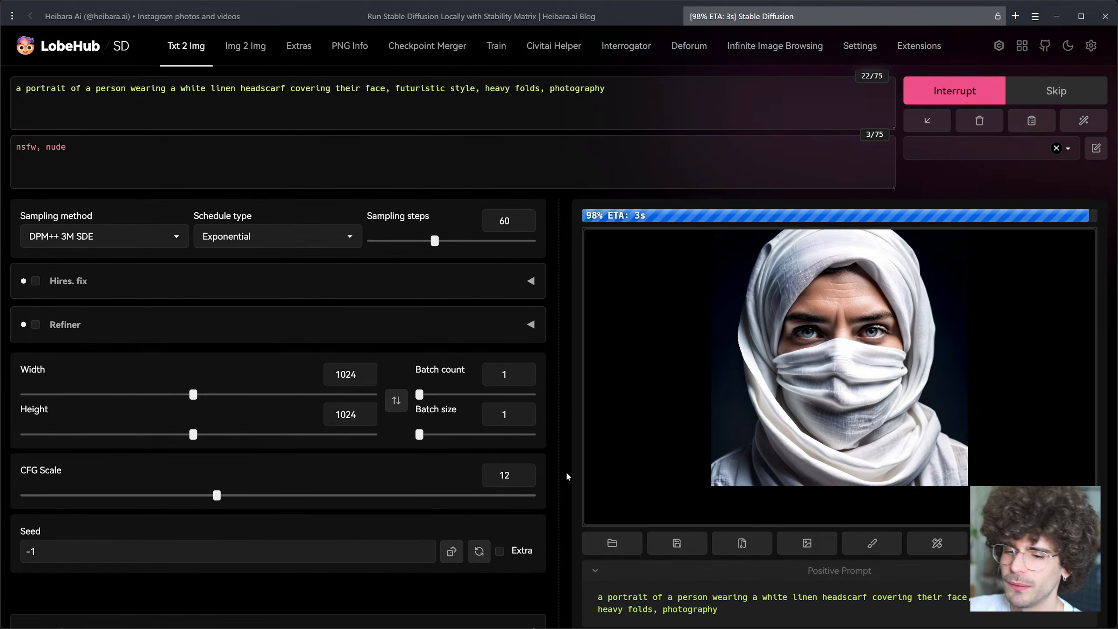
# Step: Try CFG scale values of 7 and 4, and return the scale to 12
pyautogui.moveTo(512, 475); pyautogui.dragTo(504, 476)
pyautogui.write('7')
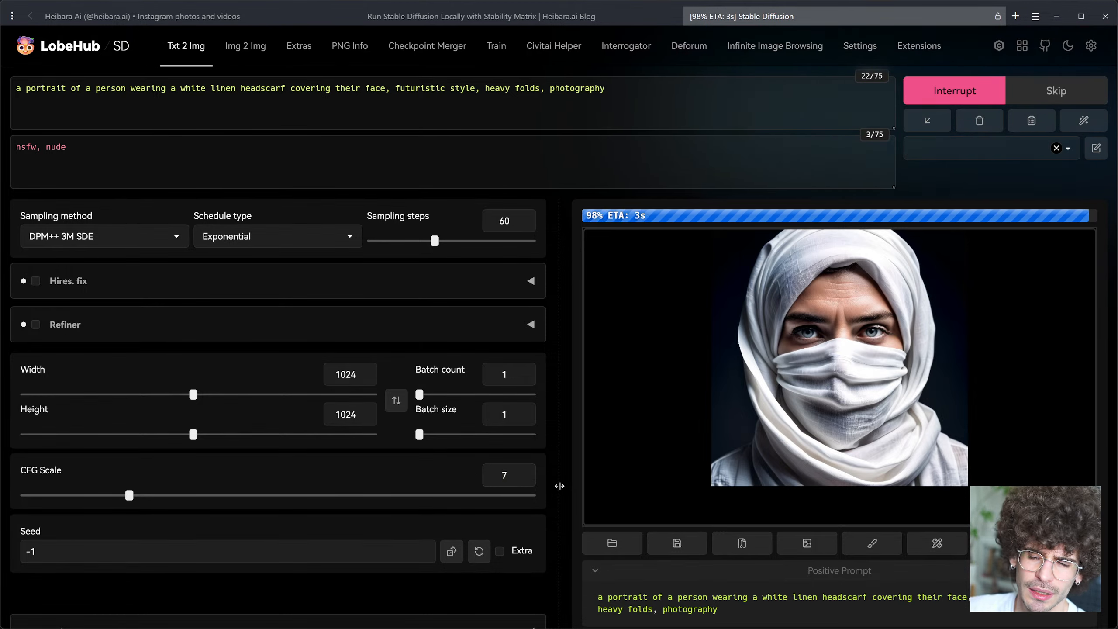
pyautogui.moveTo(511, 475); pyautogui.dragTo(501, 476)
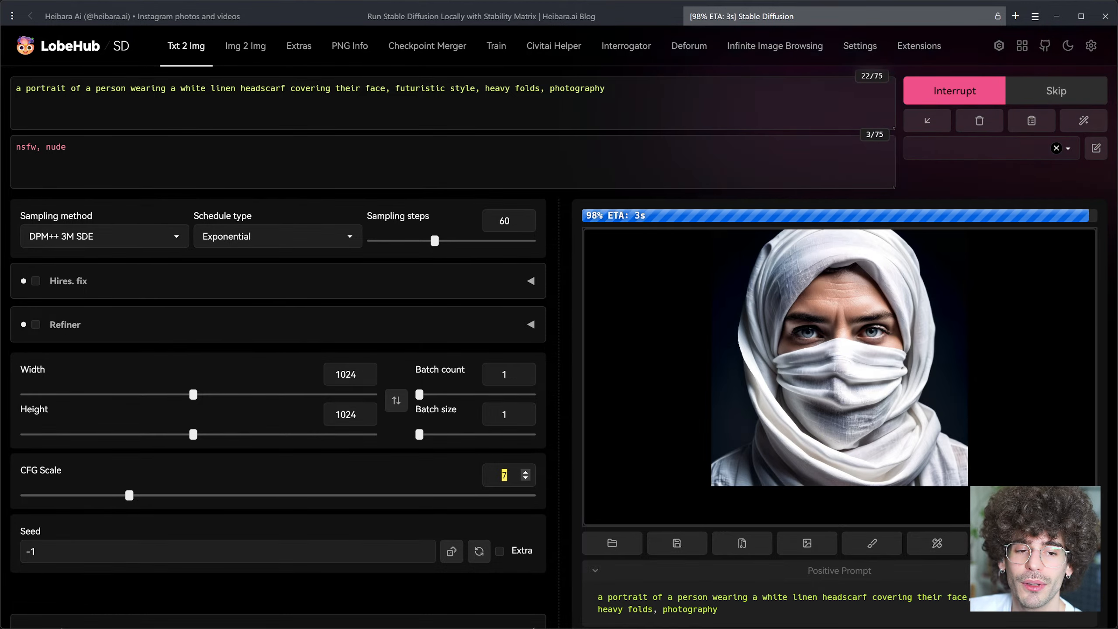
pyautogui.write('4')
pyautogui.doubleClick(504, 475)
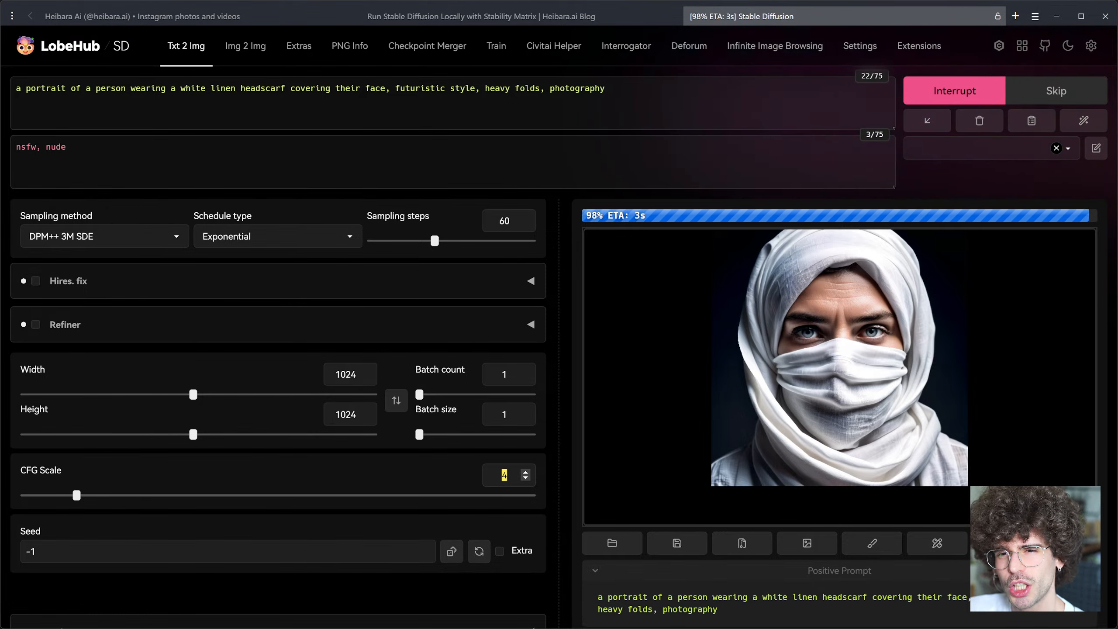
pyautogui.write('12')
# Step: Enclose only the word "white" in parentheses in the positive prompt to emphasize it
pyautogui.click(606, 88)
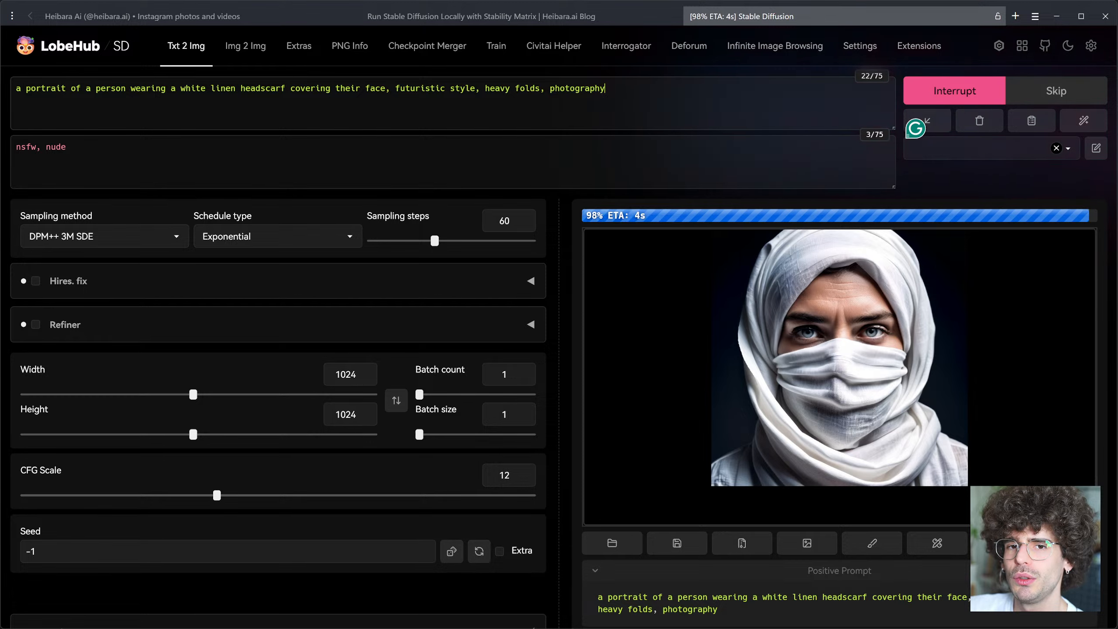
pyautogui.write('(')
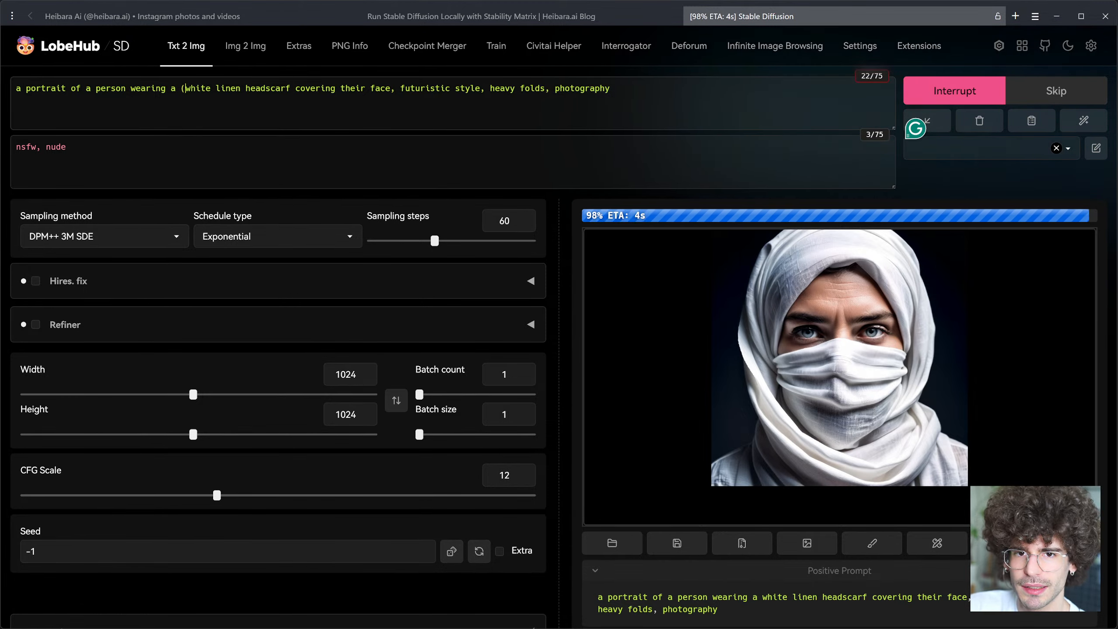
pyautogui.press('Right')
pyautogui.press('Right')
pyautogui.press('Right')
pyautogui.press('Right')
pyautogui.press('Right')
pyautogui.press('Right')
pyautogui.press('Right')
pyautogui.press('Right')
pyautogui.press('Right')
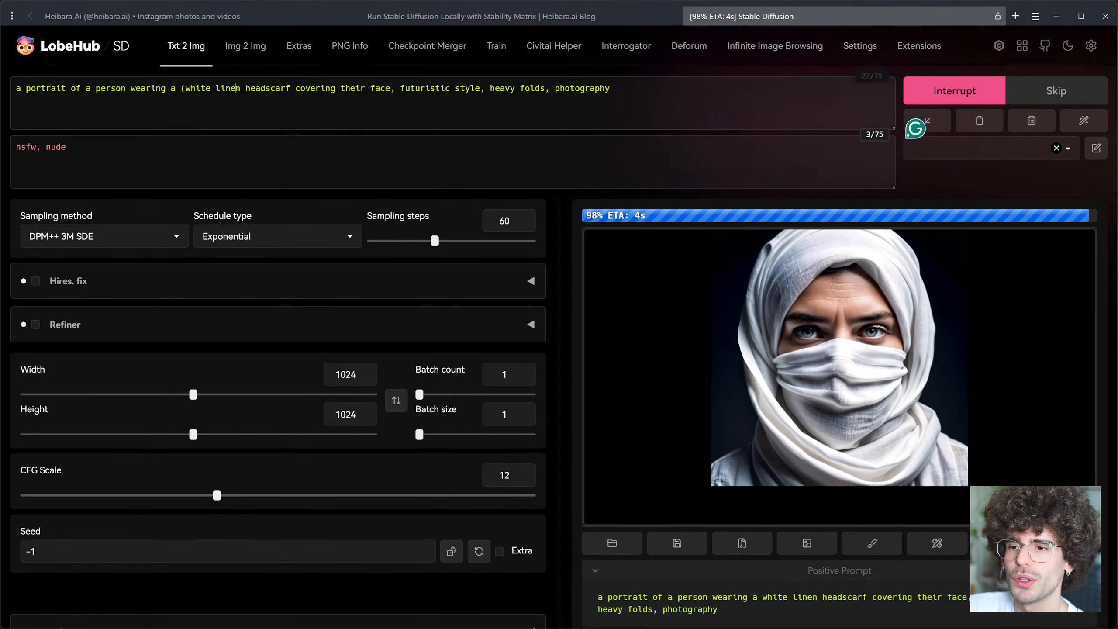
pyautogui.press('Left')
pyautogui.press('Left')
pyautogui.press('Left')
pyautogui.press('Left')
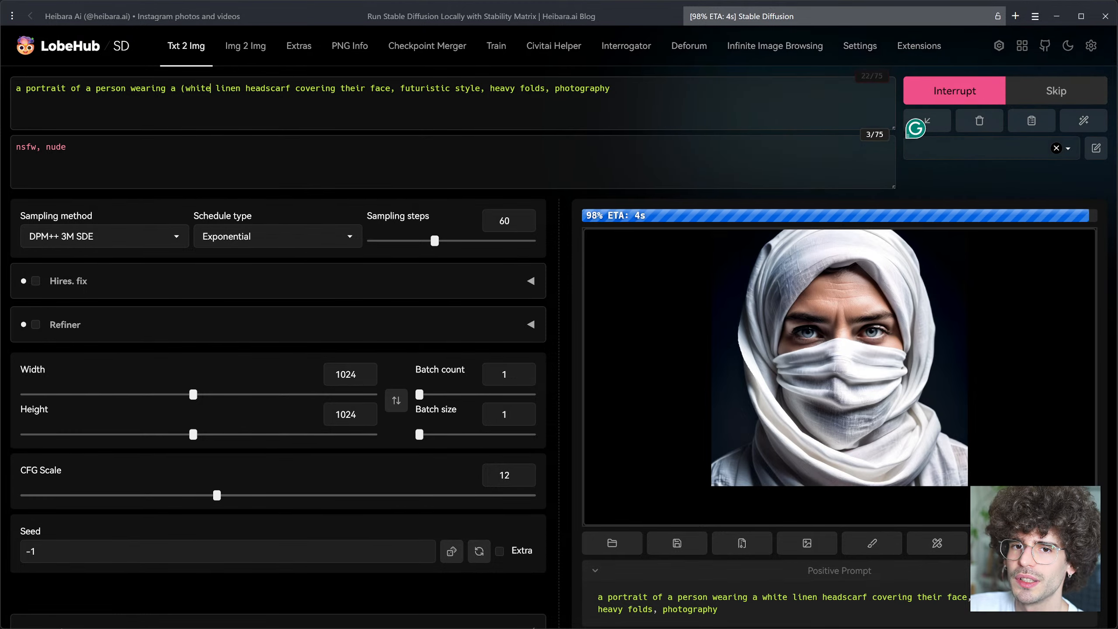
pyautogui.write(')')
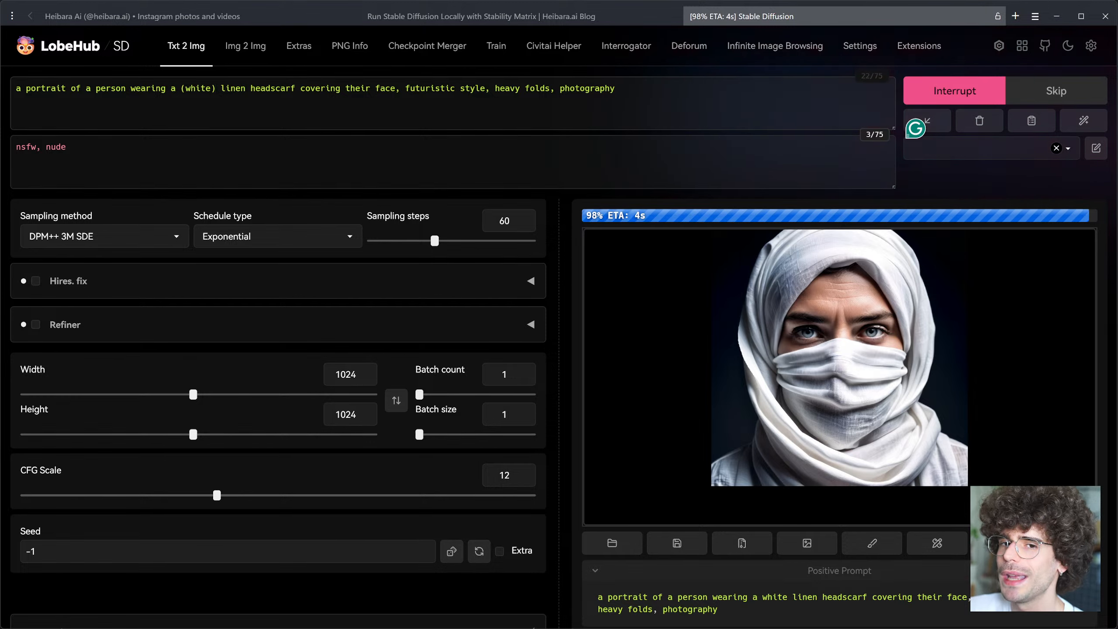
# Step: Move the closing parenthesis so that it encloses "white linen" in the positive prompt
pyautogui.press('BackSpace')
pyautogui.press('Right')
pyautogui.press('Right')
pyautogui.press('Right')
pyautogui.press('Right')
pyautogui.press('Right')
pyautogui.press('Right')
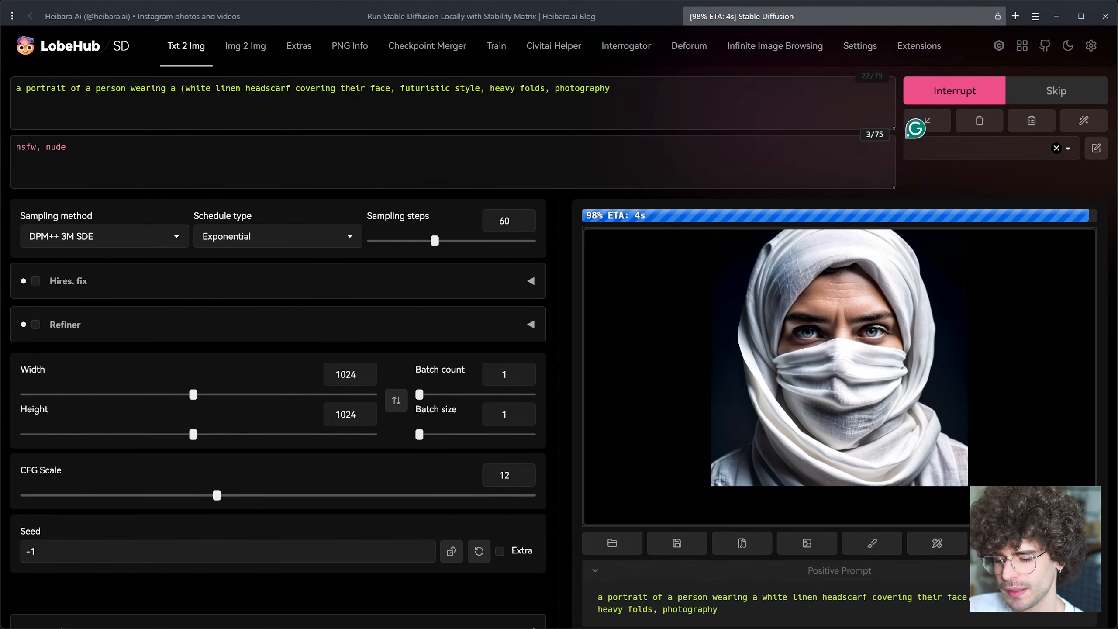
pyautogui.write(')')
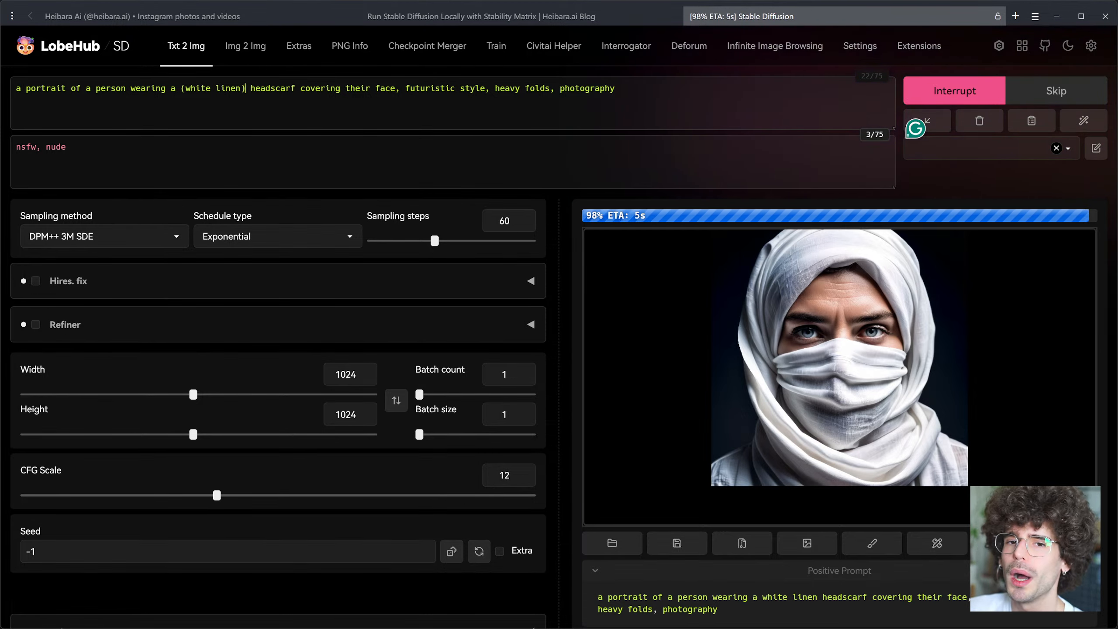
# Step: Increase the emphasis on "white linen" by enclosing it in triple parentheses
pyautogui.click(246, 88)
pyautogui.write('))')
pyautogui.click(185, 88)
pyautogui.write('((')
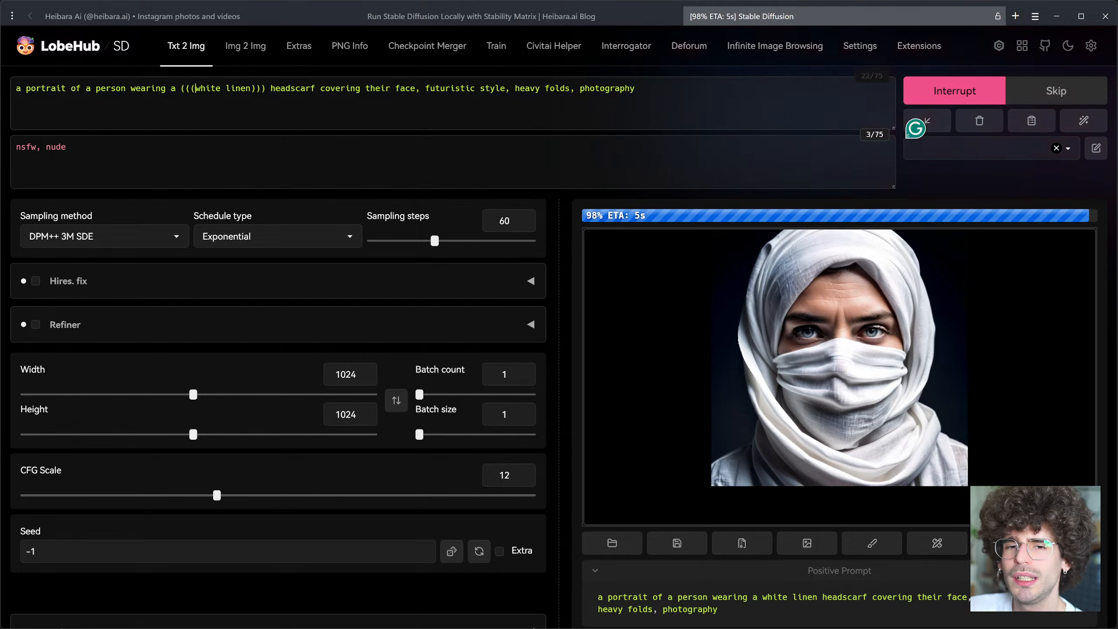
# Step: Remove the triple parentheses around "white linen" in the positive prompt
pyautogui.press('BackSpace')
pyautogui.press('BackSpace')
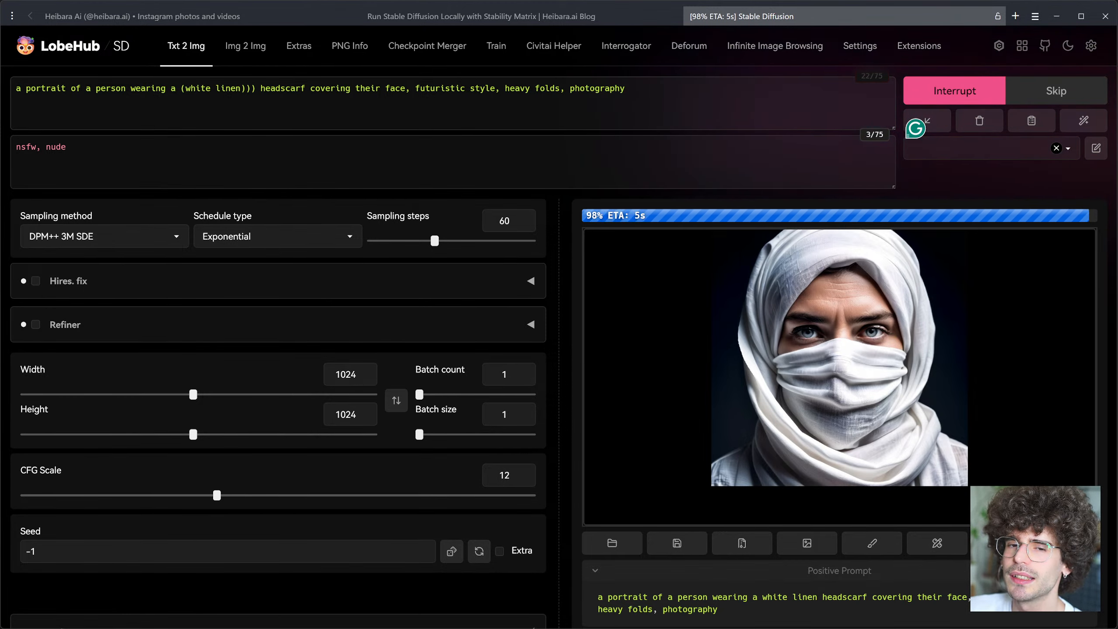
pyautogui.press('BackSpace')
pyautogui.press('Right')
pyautogui.press('Right')
pyautogui.press('Right')
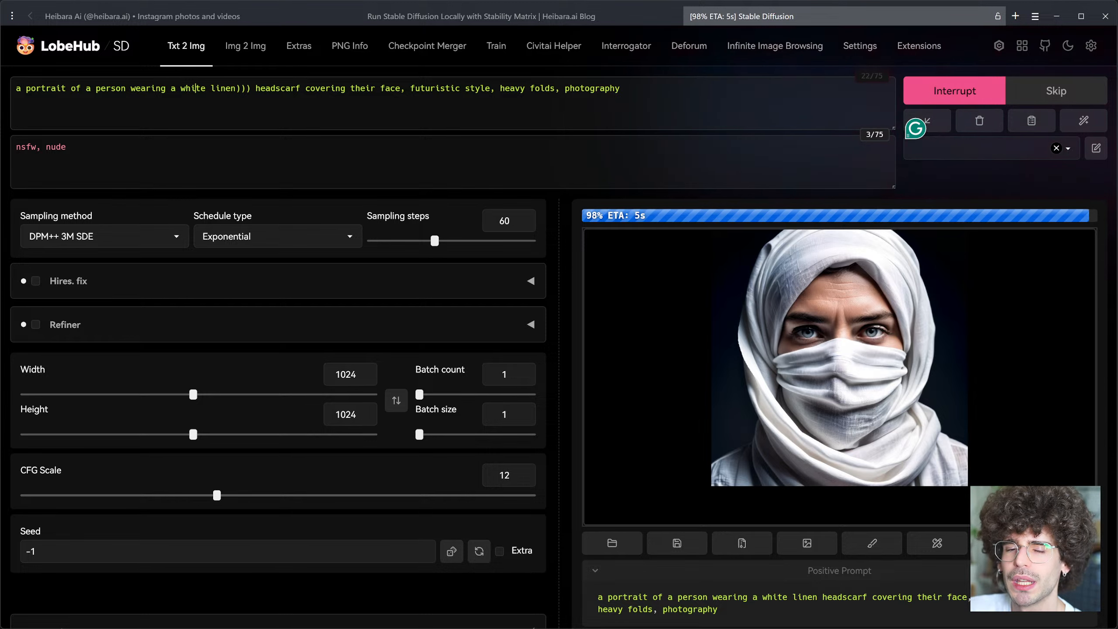
pyautogui.press('Right')
pyautogui.press('Right')
pyautogui.press('Right')
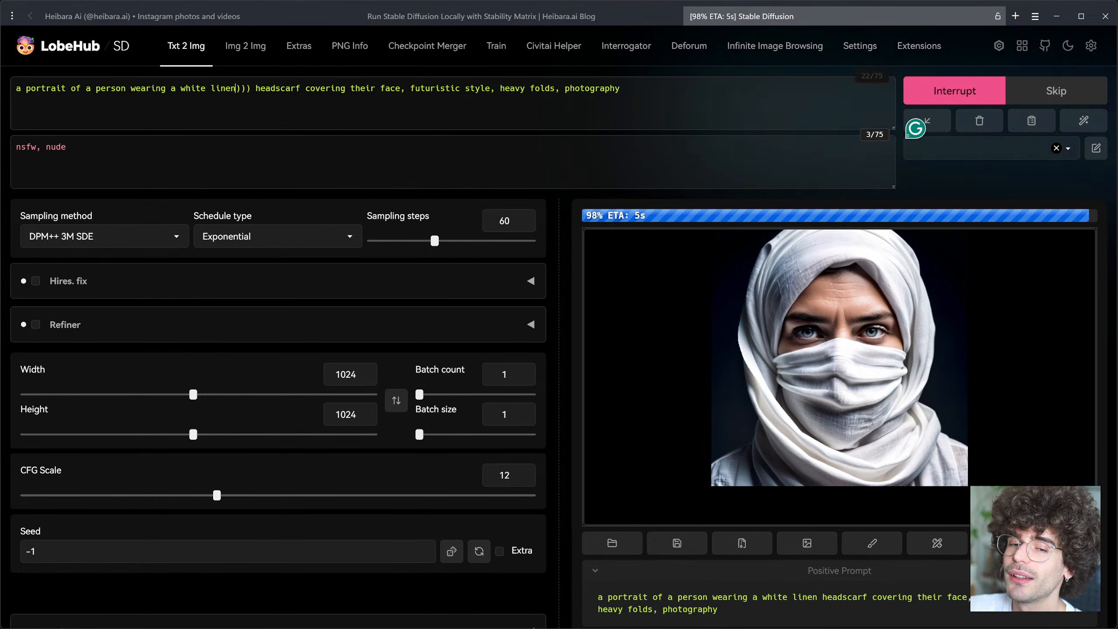
pyautogui.press('Delete')
pyautogui.press('Delete')
pyautogui.press('Delete')
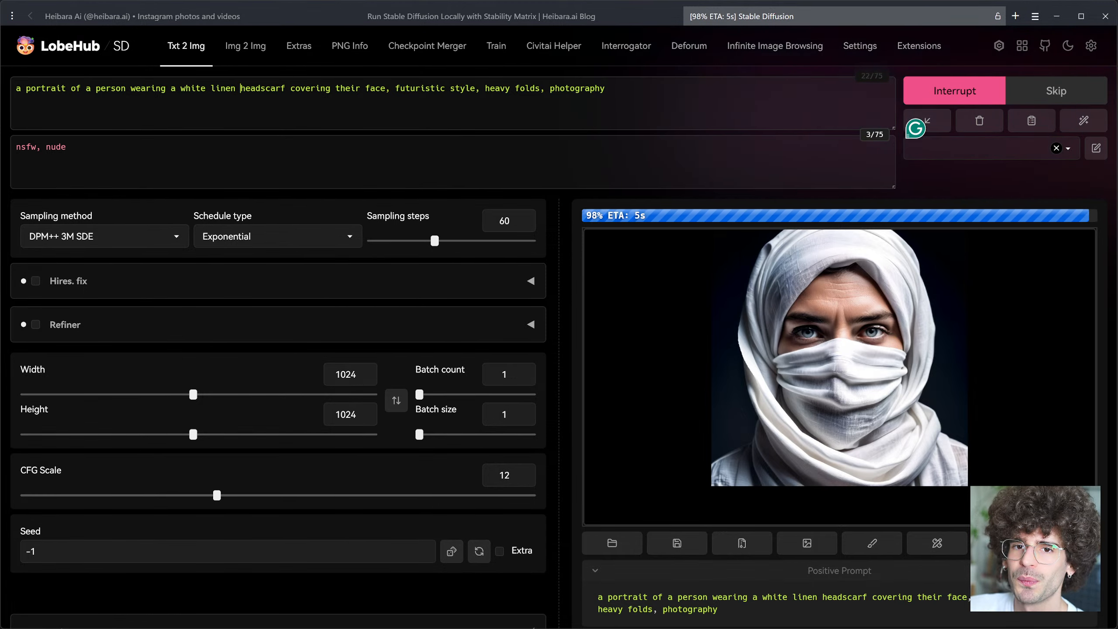
# Step: Try enclosing "headscarf" in square brackets in the positive prompt to de-emphasize it, and remove the brackets again
pyautogui.write('[')
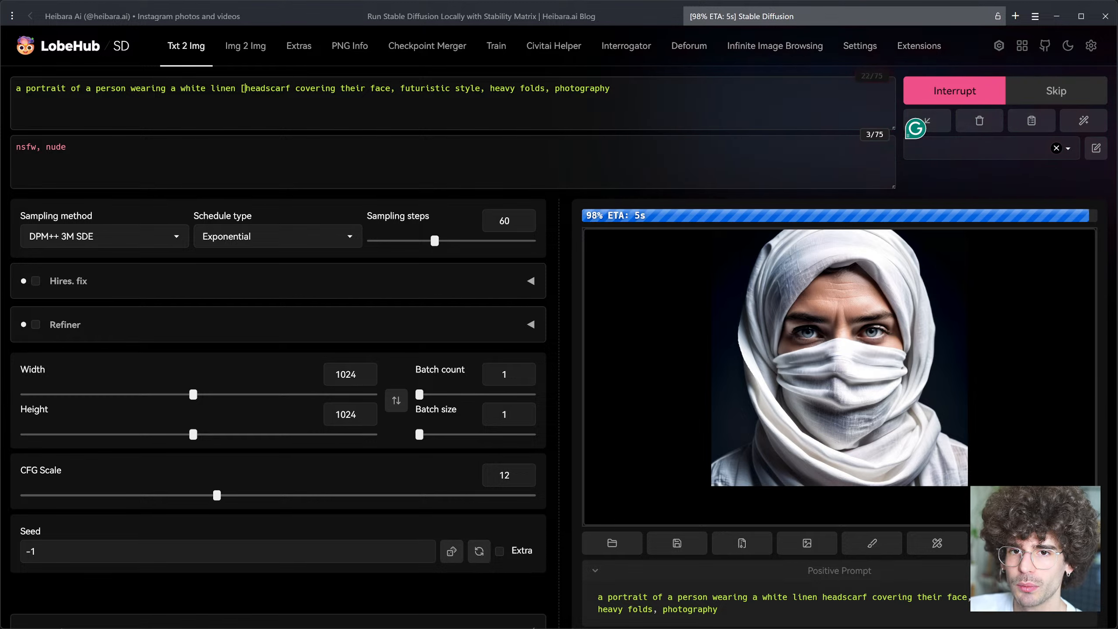
pyautogui.press('Right')
pyautogui.press('Right')
pyautogui.press('Right')
pyautogui.press('Right')
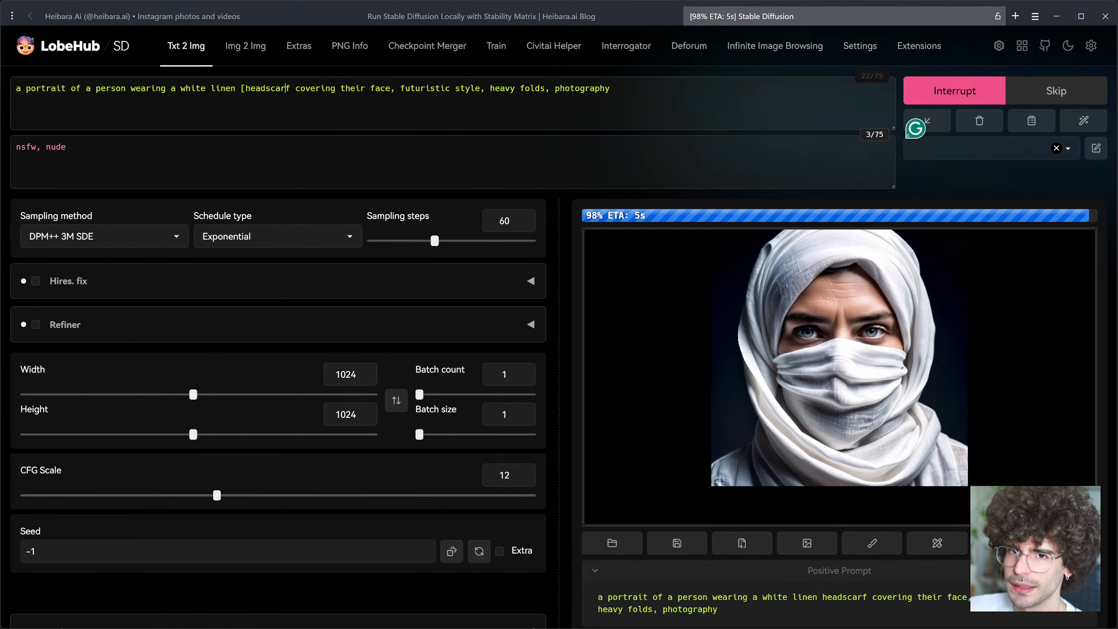
pyautogui.press('Right')
pyautogui.press('Right')
pyautogui.press('Right')
pyautogui.write(']')
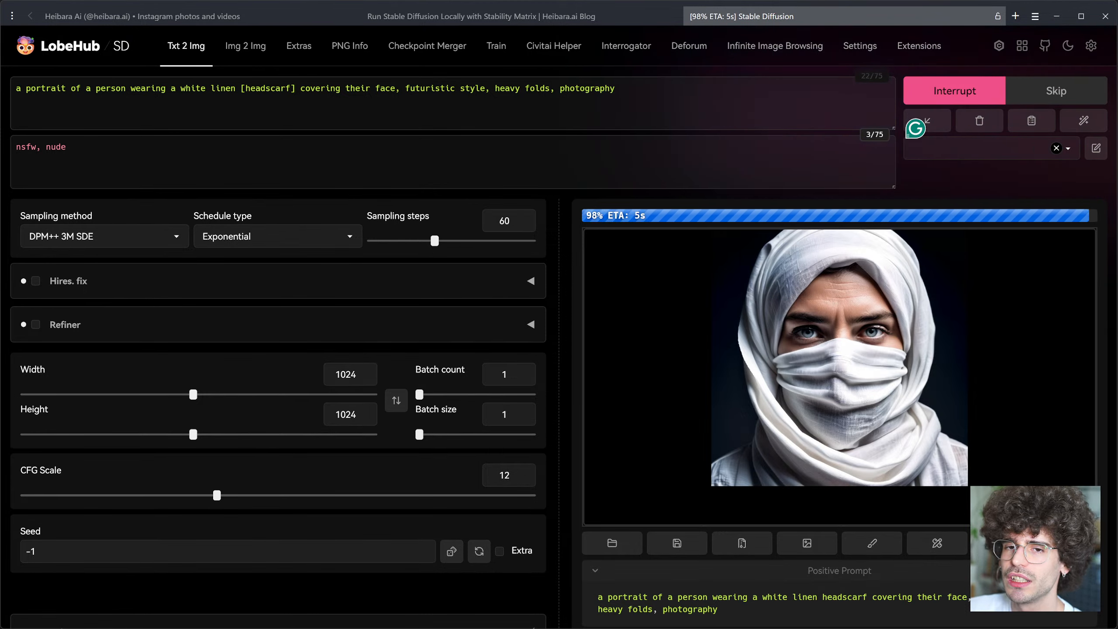
pyautogui.press('BackSpace')
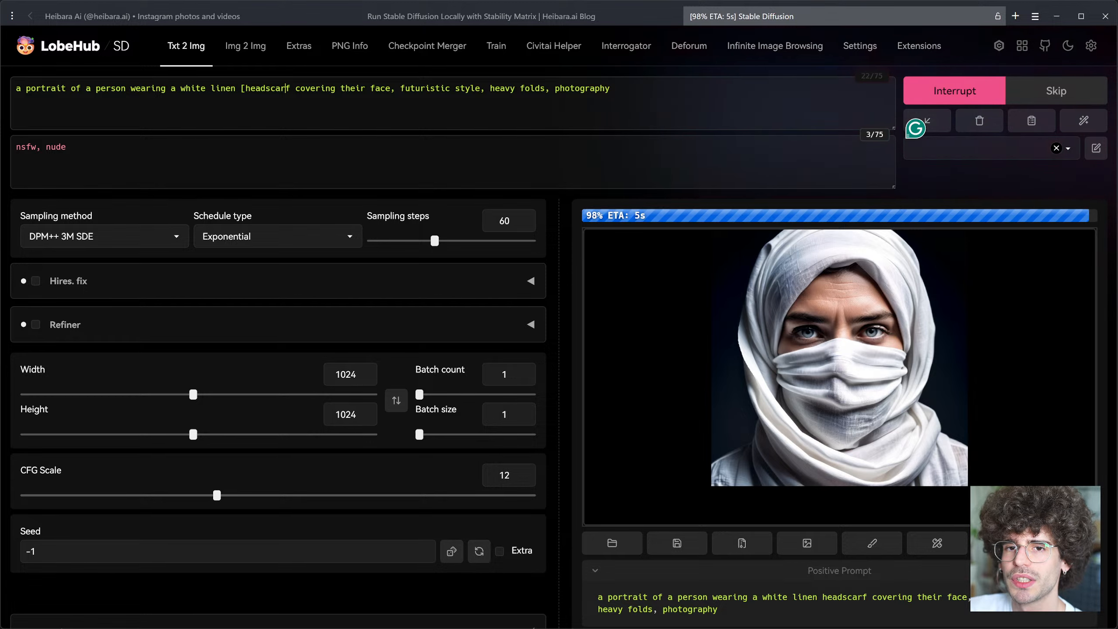
pyautogui.press('BackSpace')
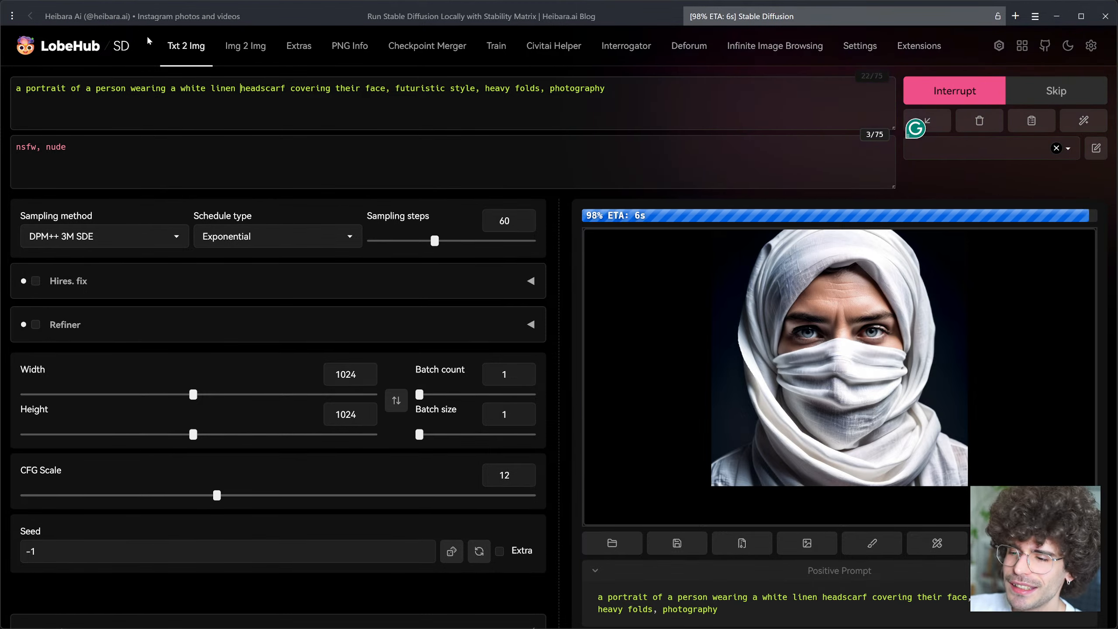
# Step: Examine the generated headscarf portrait at full size and return to the text-to-image page
pyautogui.click(893, 325)
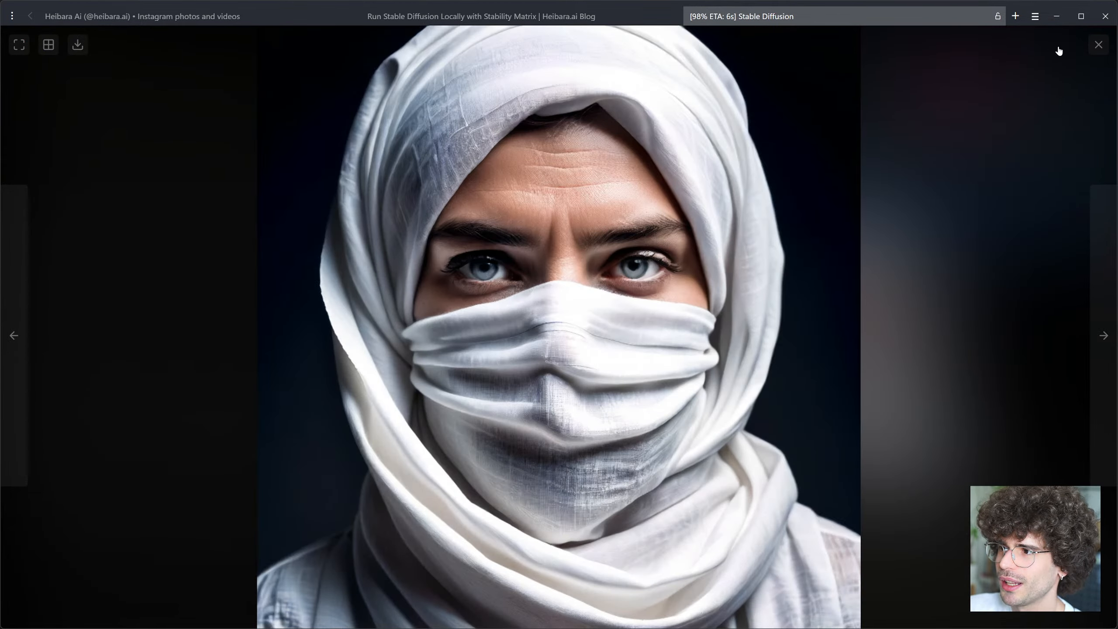
pyautogui.click(1099, 45)
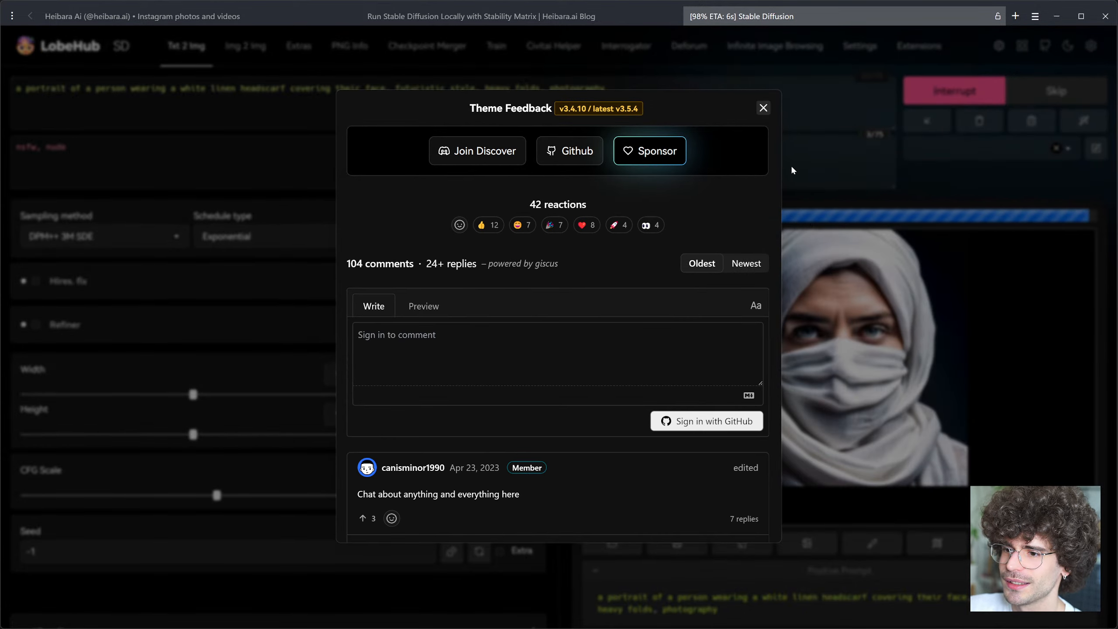
pyautogui.click(763, 109)
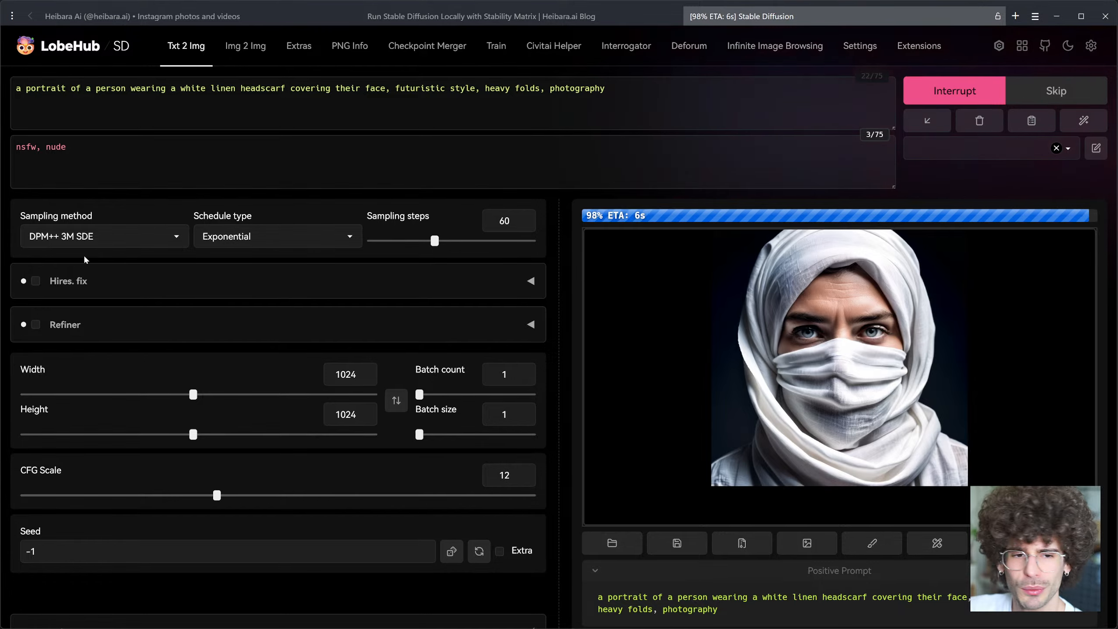
# Step: Switch to Stability Matrix, restart the Stable Diffusion WebUI package and reload its page in the browser
pyautogui.moveTo(0, 81); pyautogui.dragTo(700, 39)
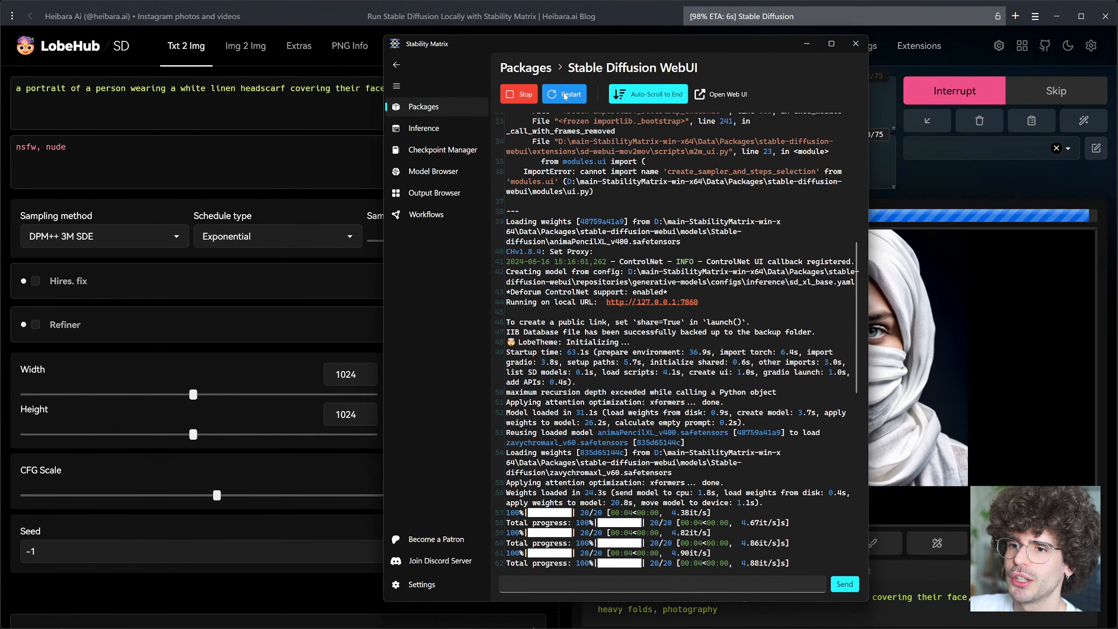
pyautogui.click(565, 96)
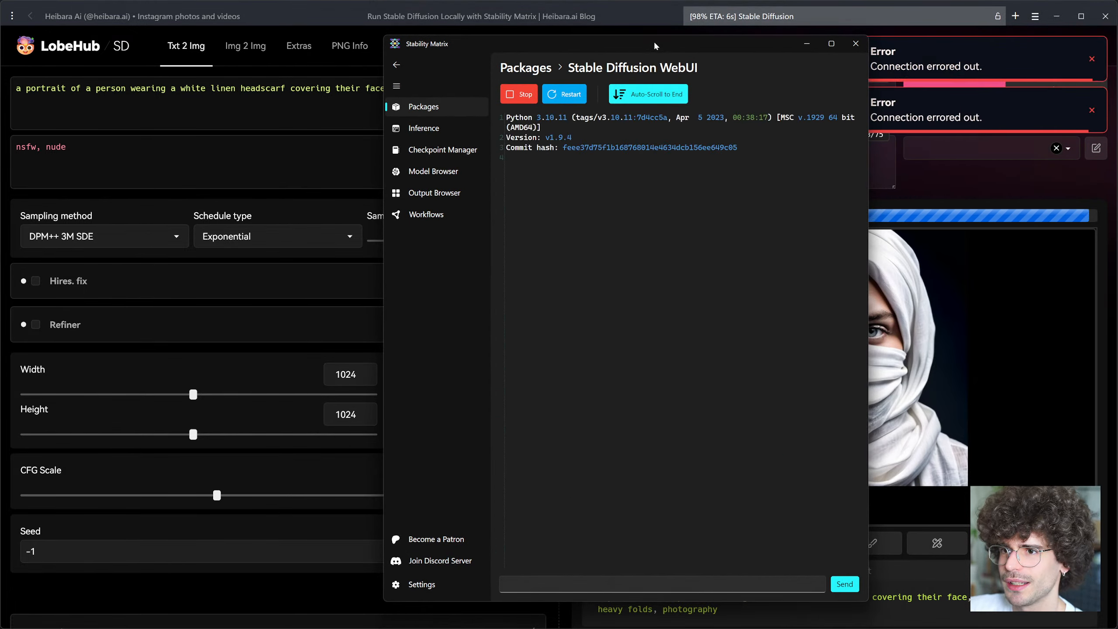
pyautogui.moveTo(654, 43); pyautogui.dragTo(0, 18)
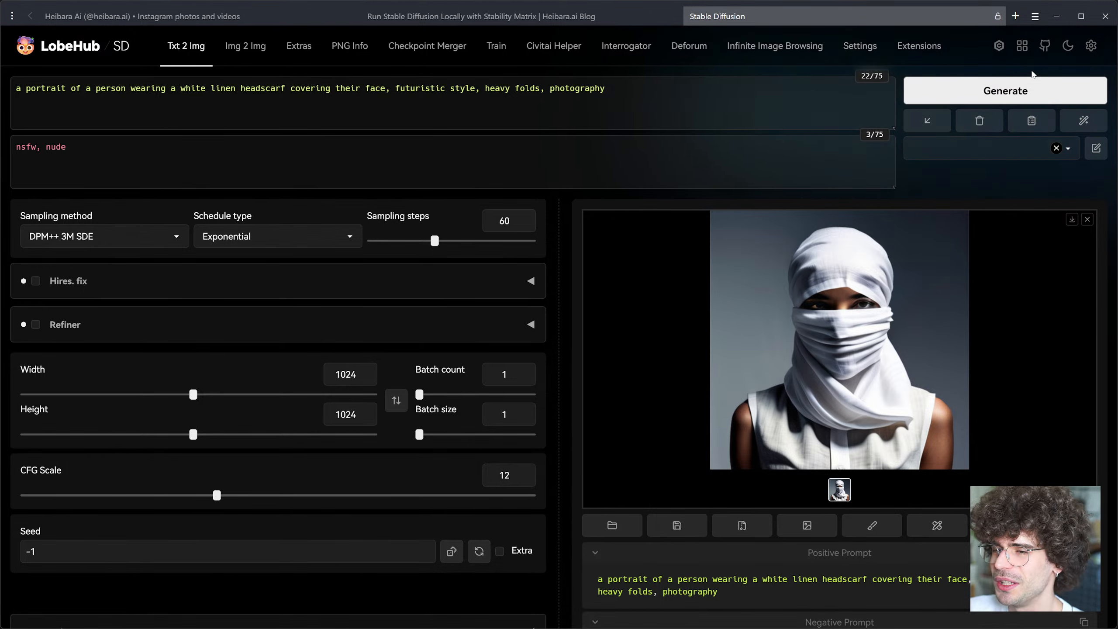
pyautogui.press('F5')
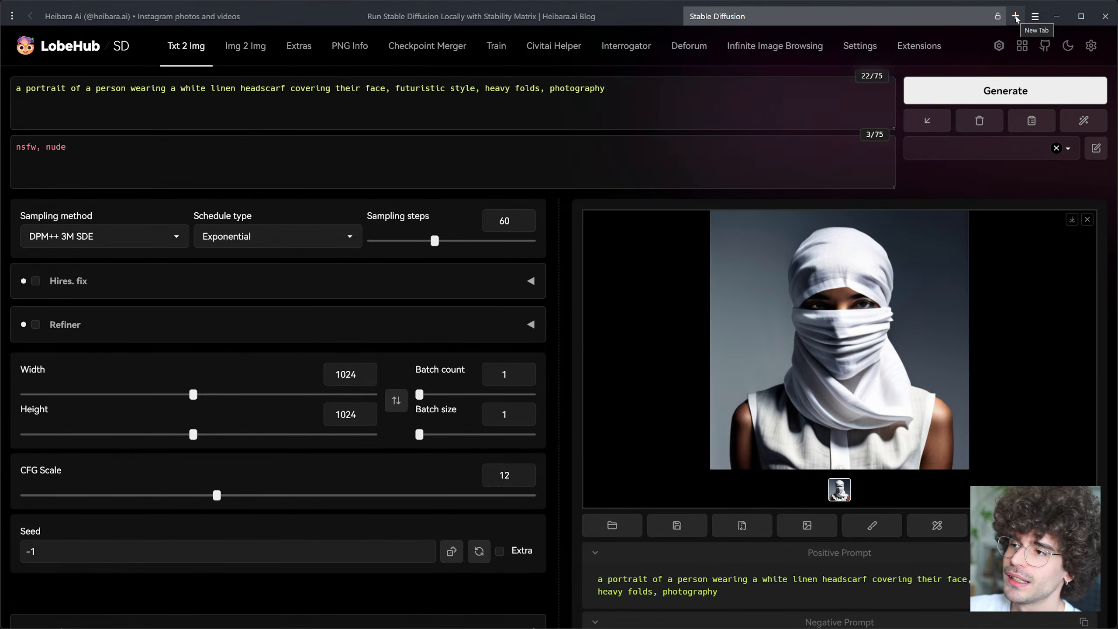
pyautogui.click(1016, 16)
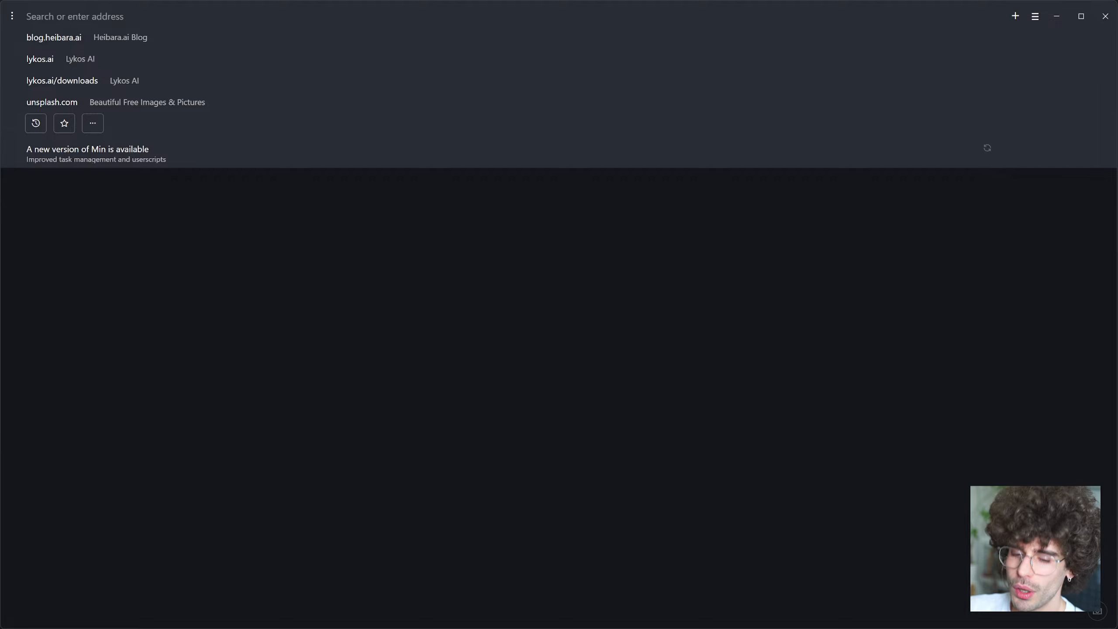
pyautogui.write('https://ollama.com/impactframes/llama3_ifai_sd_prompt_mkr_q4km')
pyautogui.press('Return')
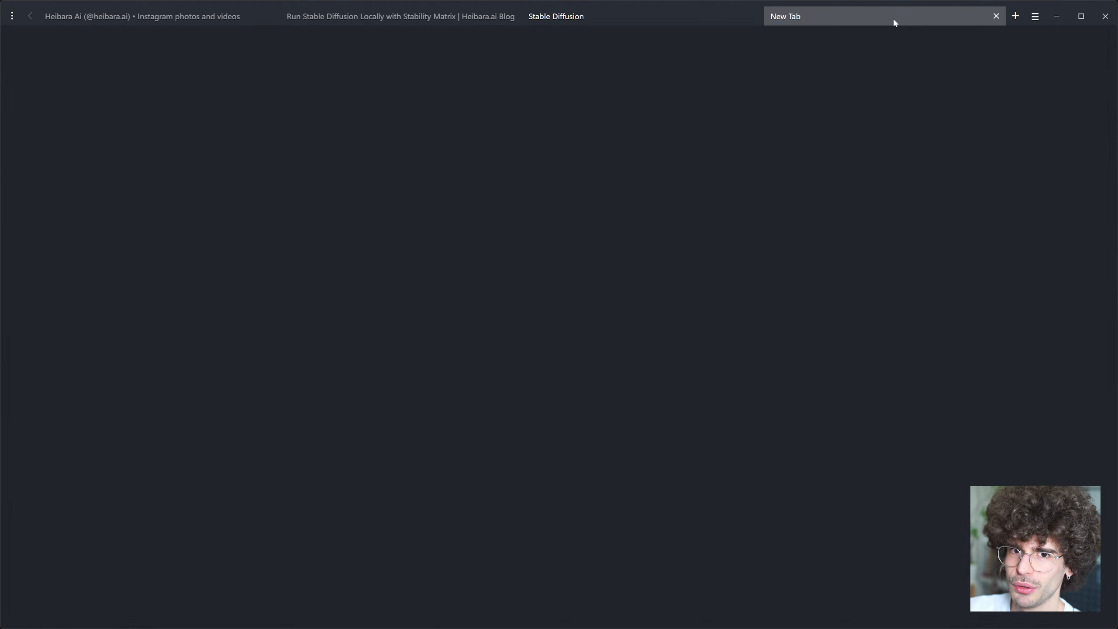
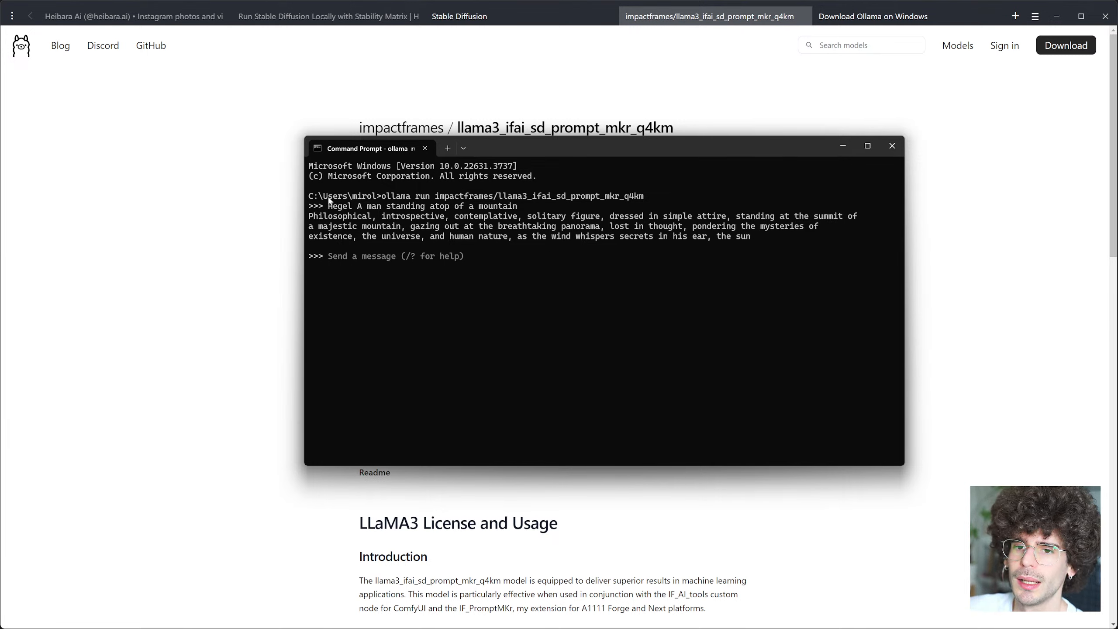
# Step: Review the mountain example request and its generated prompt in the Command Prompt, and reposition that window
pyautogui.moveTo(330, 209); pyautogui.dragTo(756, 240)
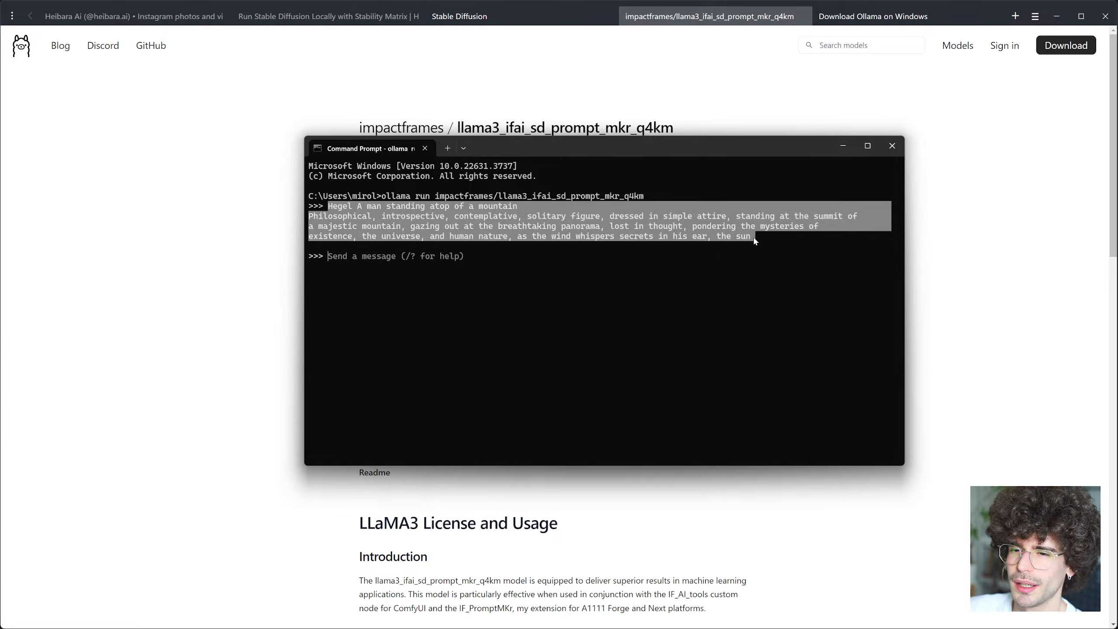
pyautogui.click(484, 267)
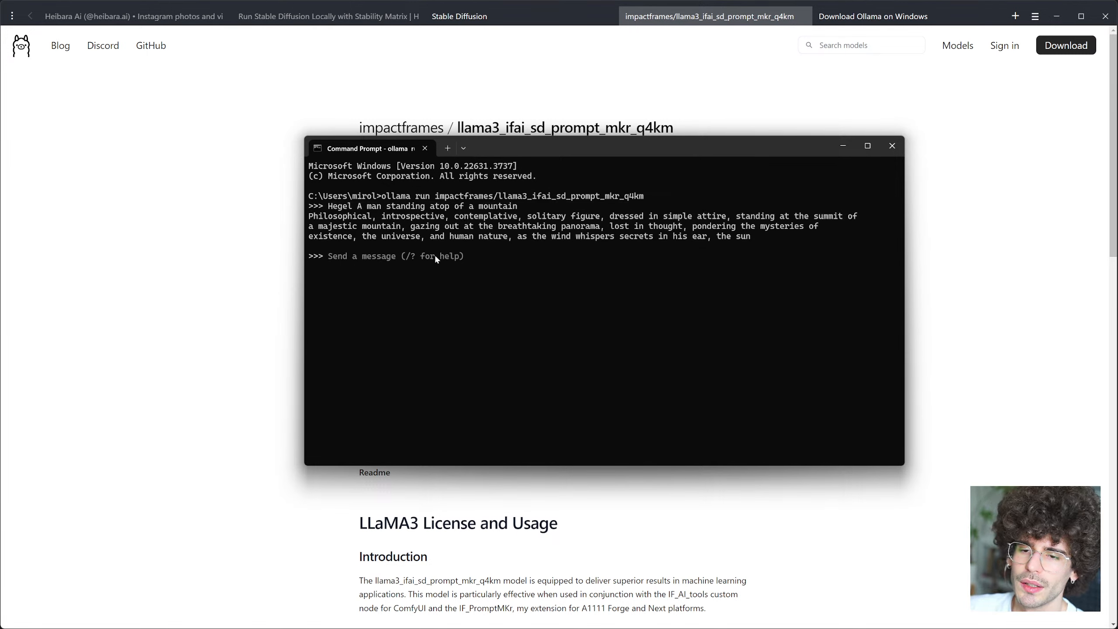
pyautogui.moveTo(619, 148); pyautogui.dragTo(600, 117)
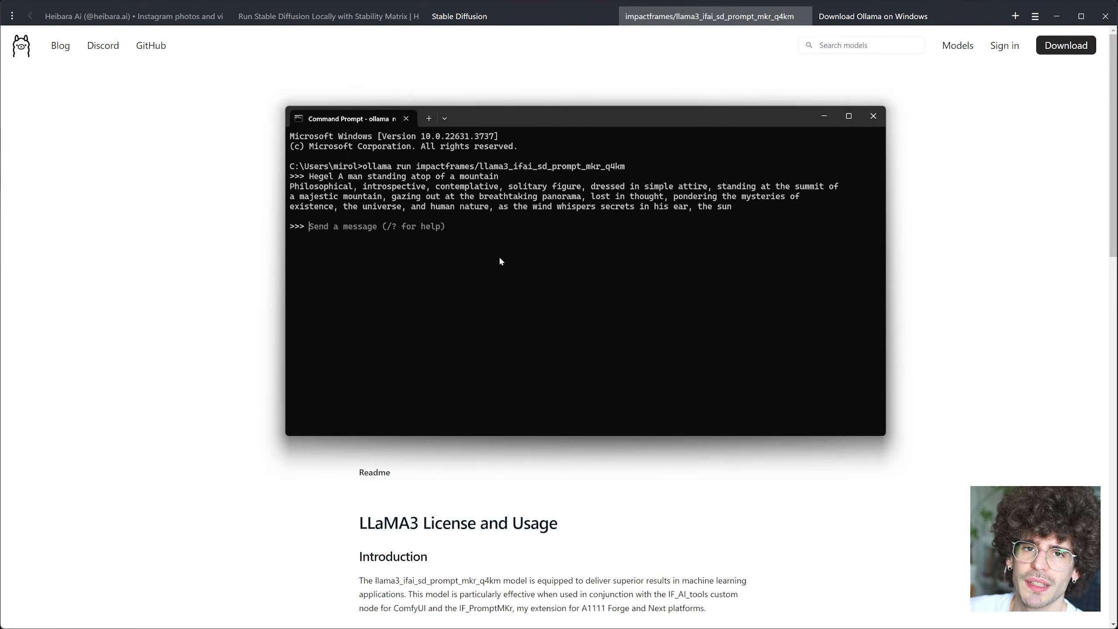
# Step: Browse the posts on the heibara.ai Instagram profile to examine the veiled-figure images as a style reference
pyautogui.click(203, 15)
pyautogui.scroll(-5, 681, 411)
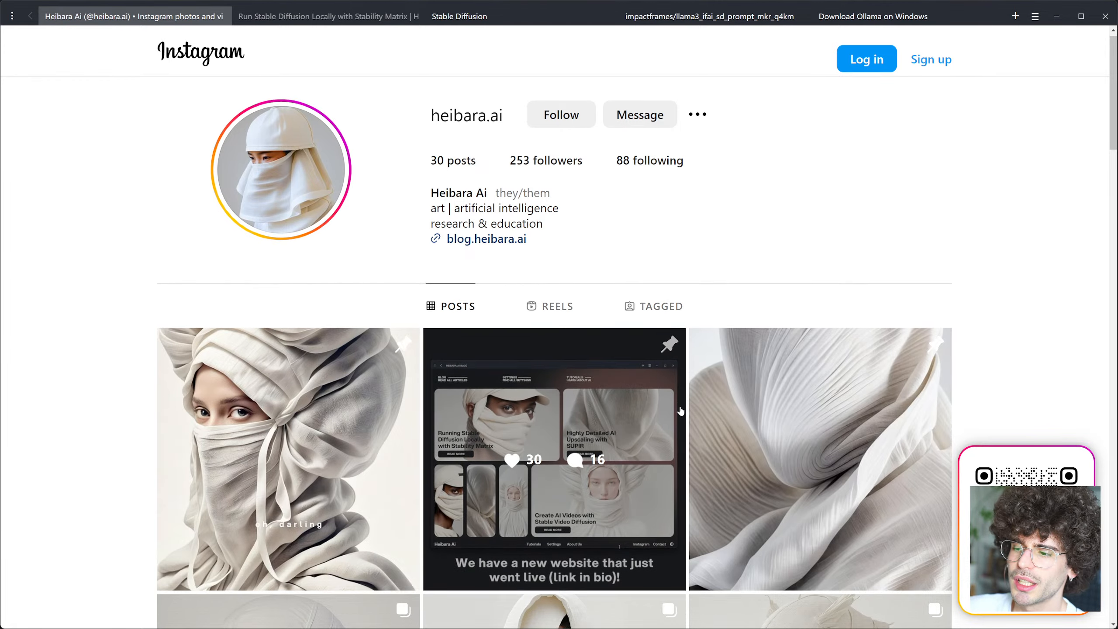
pyautogui.scroll(-6, 681, 410)
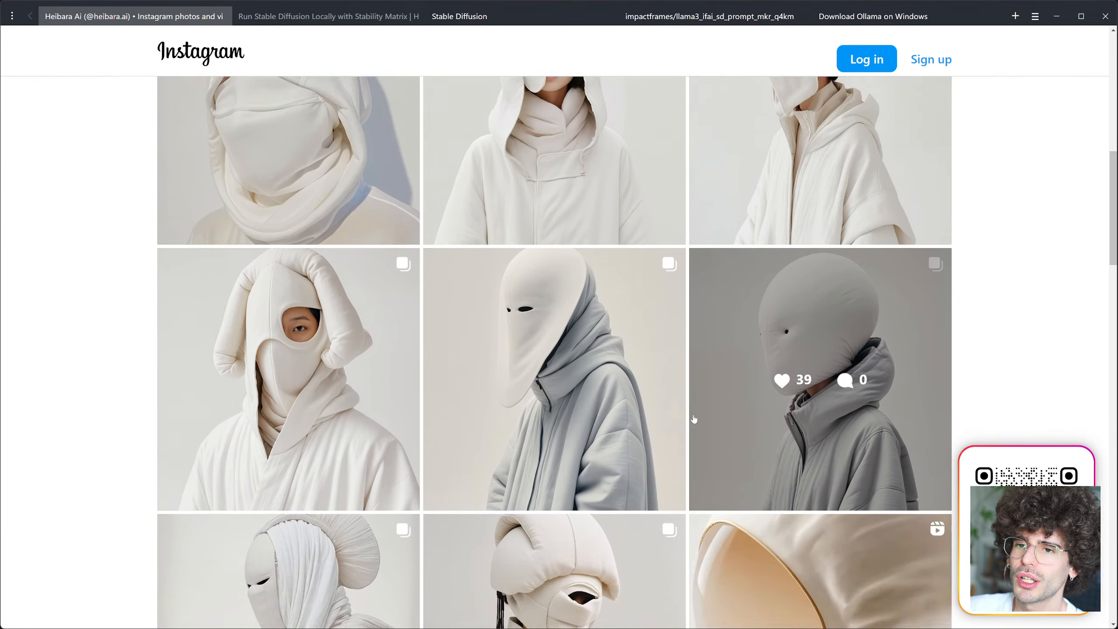
pyautogui.scroll(2, 694, 418)
pyautogui.scroll(1, 694, 418)
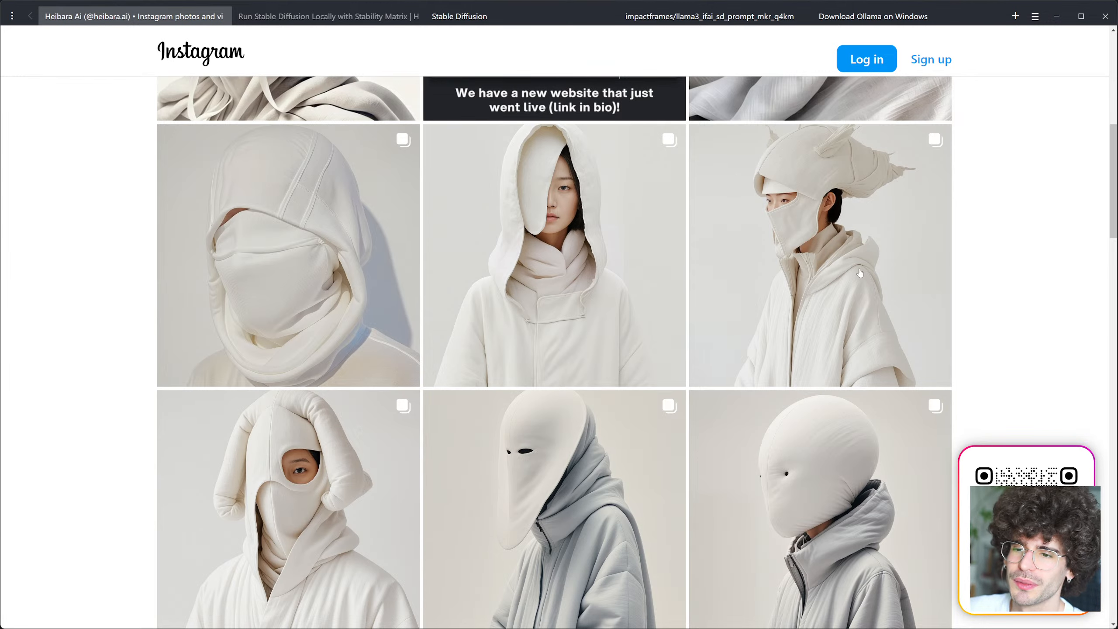
pyautogui.scroll(-5, 860, 273)
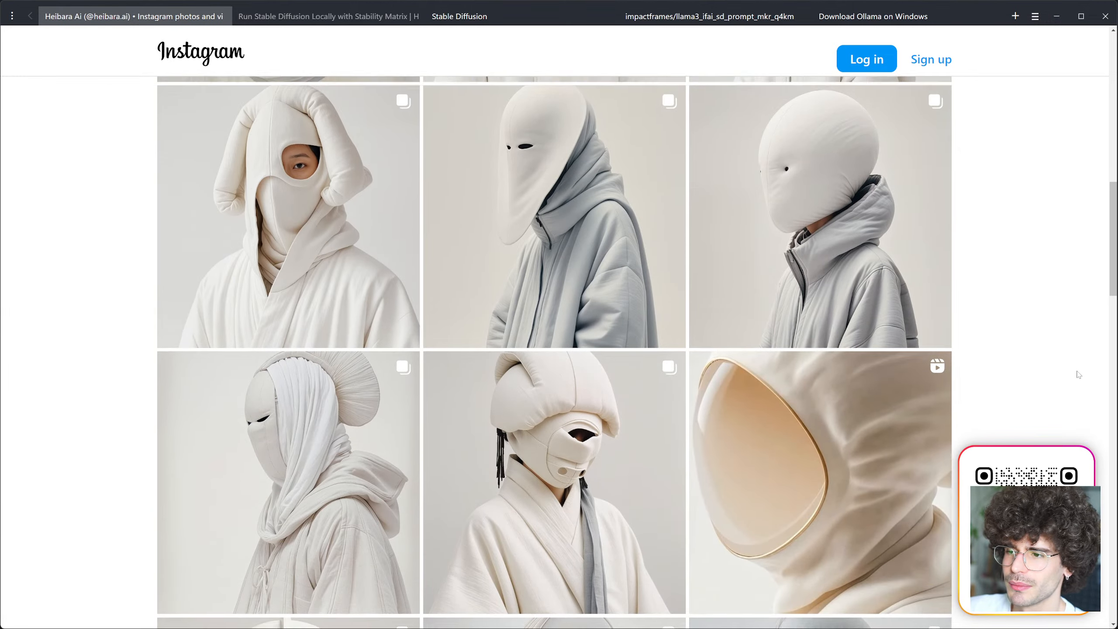
pyautogui.scroll(6, 1079, 374)
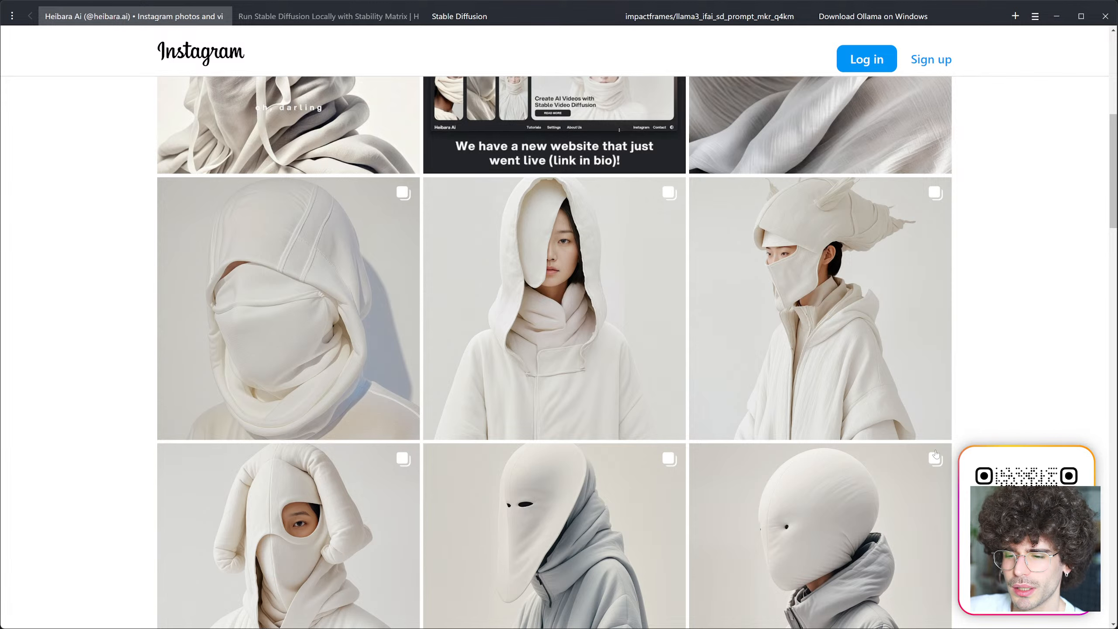
pyautogui.scroll(-1, 819, 308)
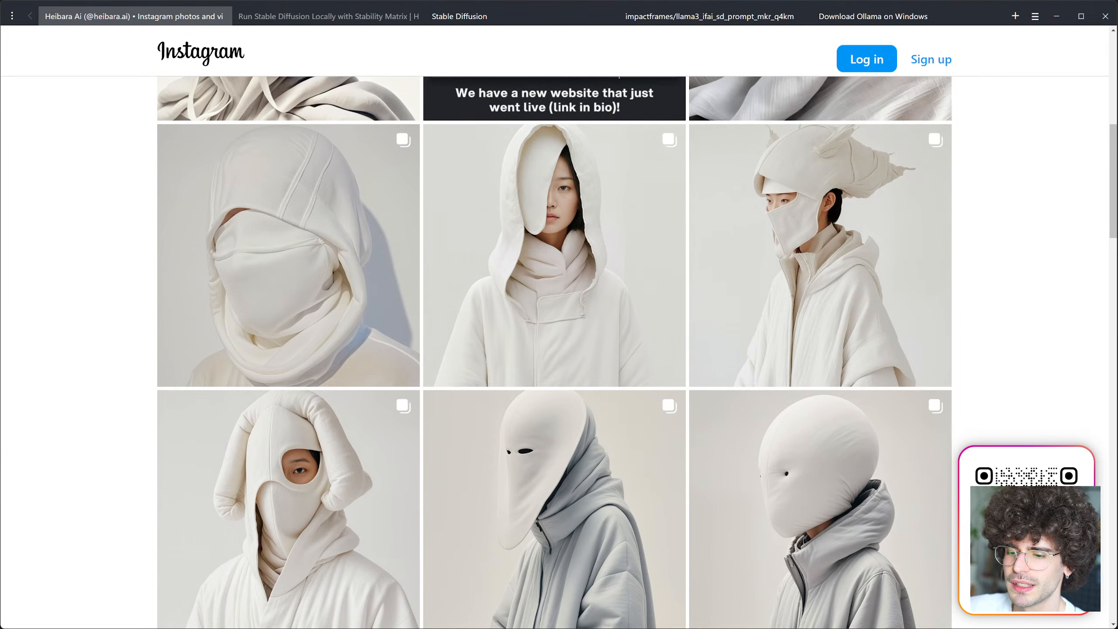
# Step: In the Command Prompt, begin the model request "Create a prompt for a photograph of a person fully veiled in white linen, their face covered"
pyautogui.hotkey('alt', 'Tab')
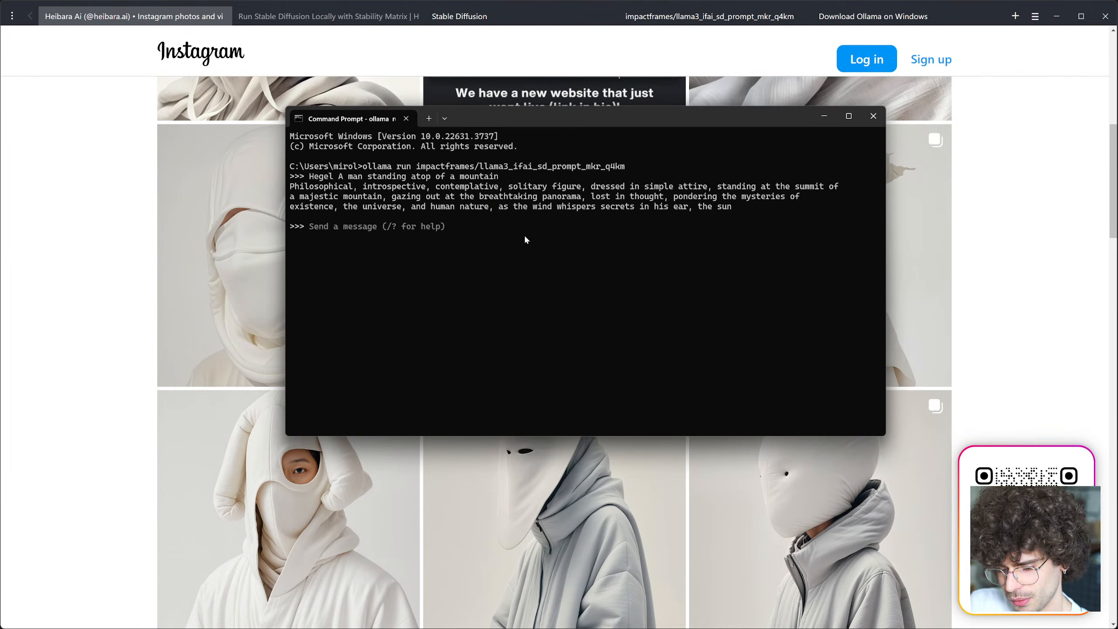
pyautogui.write('C')
pyautogui.press('BackSpace')
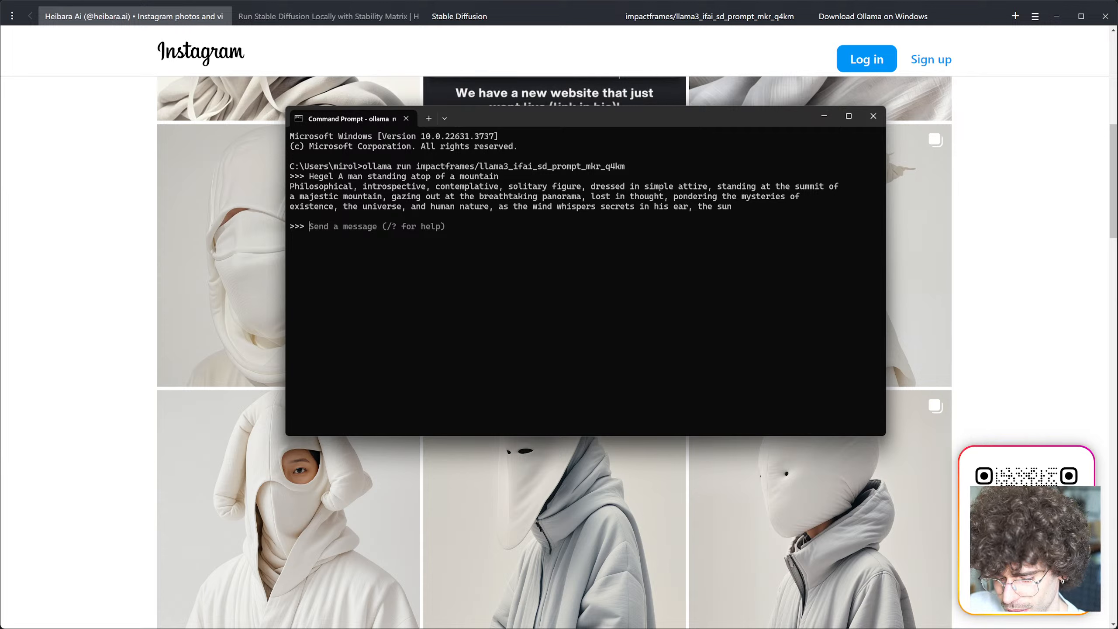
pyautogui.write('Create a prompt for an')
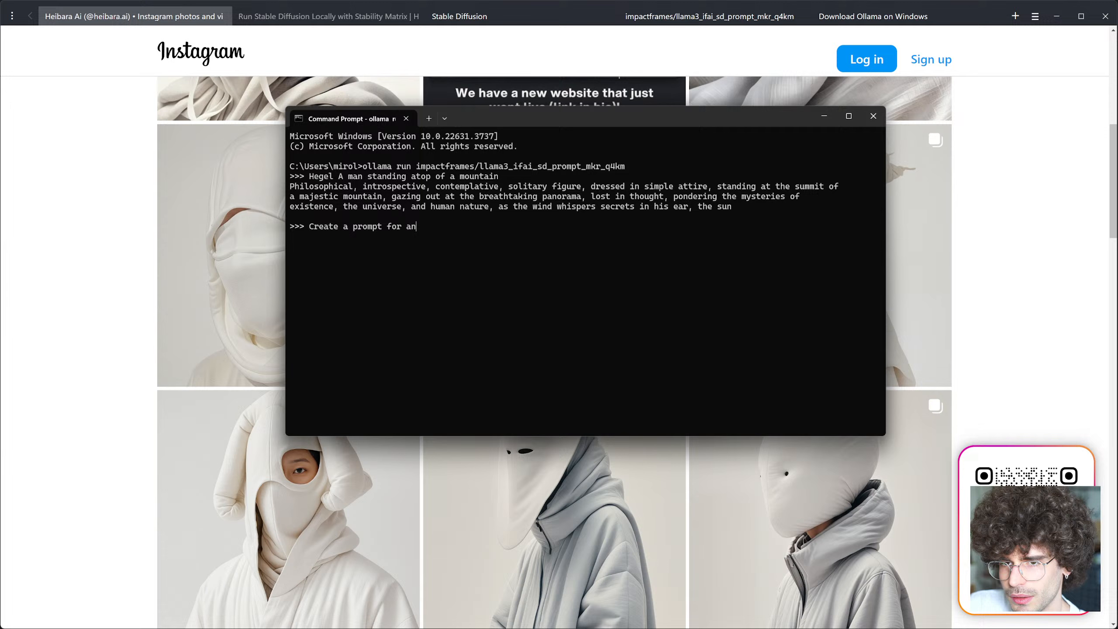
pyautogui.press('BackSpace')
pyautogui.write('p')
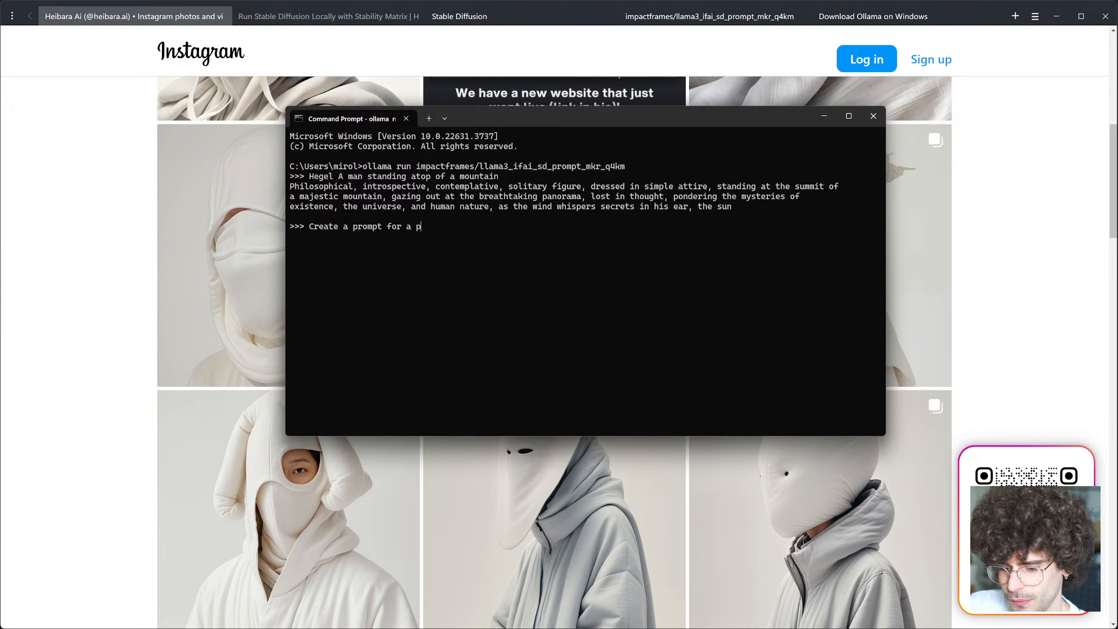
pyautogui.write('hotograph of ')
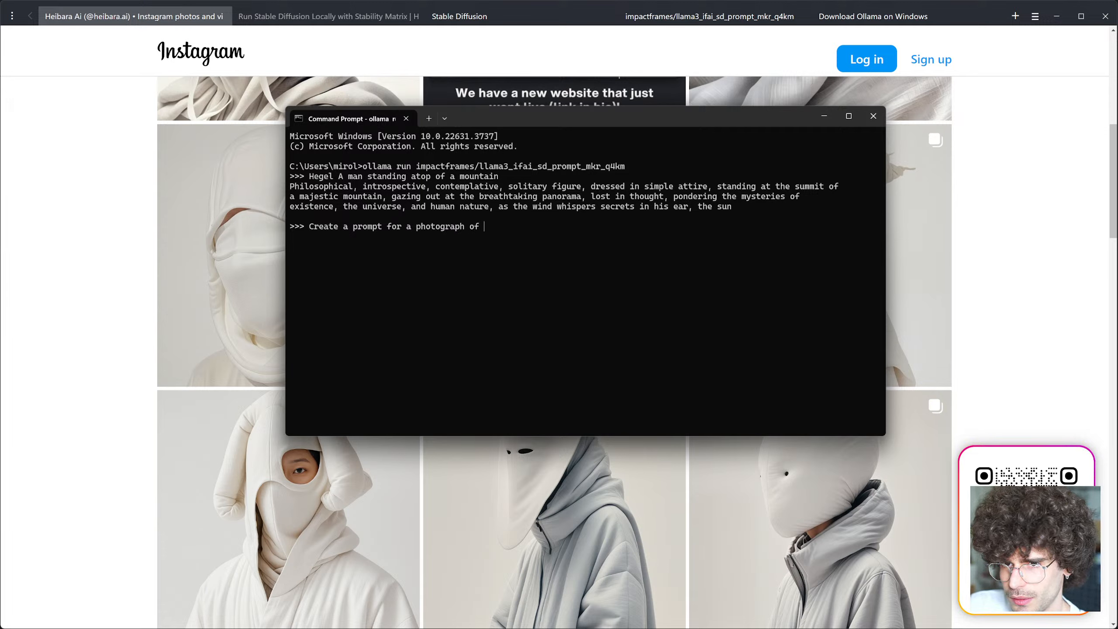
pyautogui.write('a person fu')
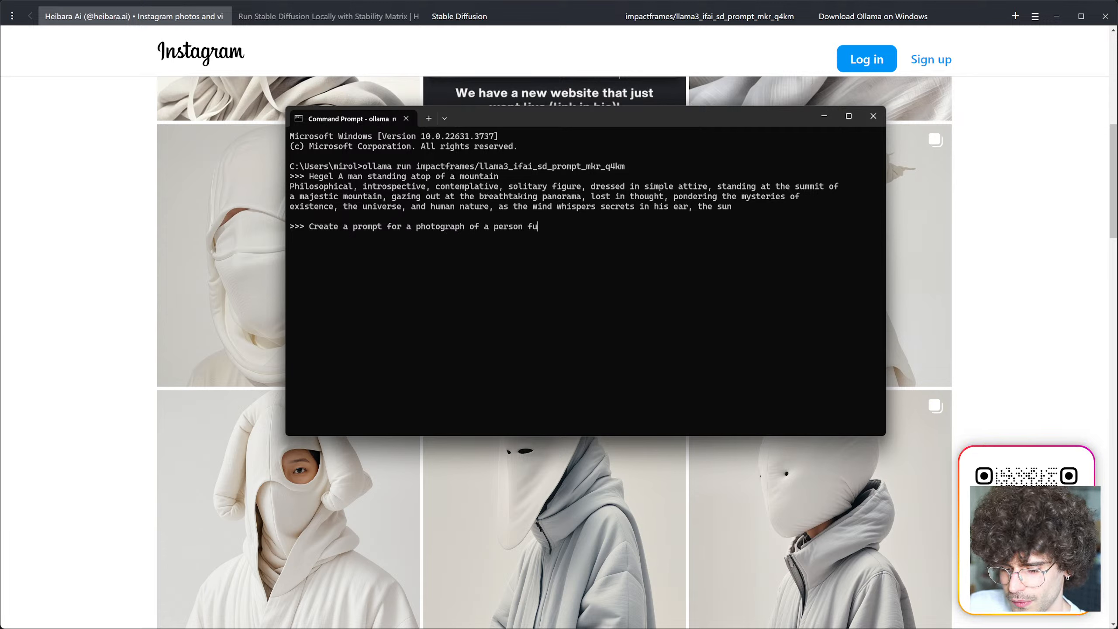
pyautogui.write('lly veiled in white linen')
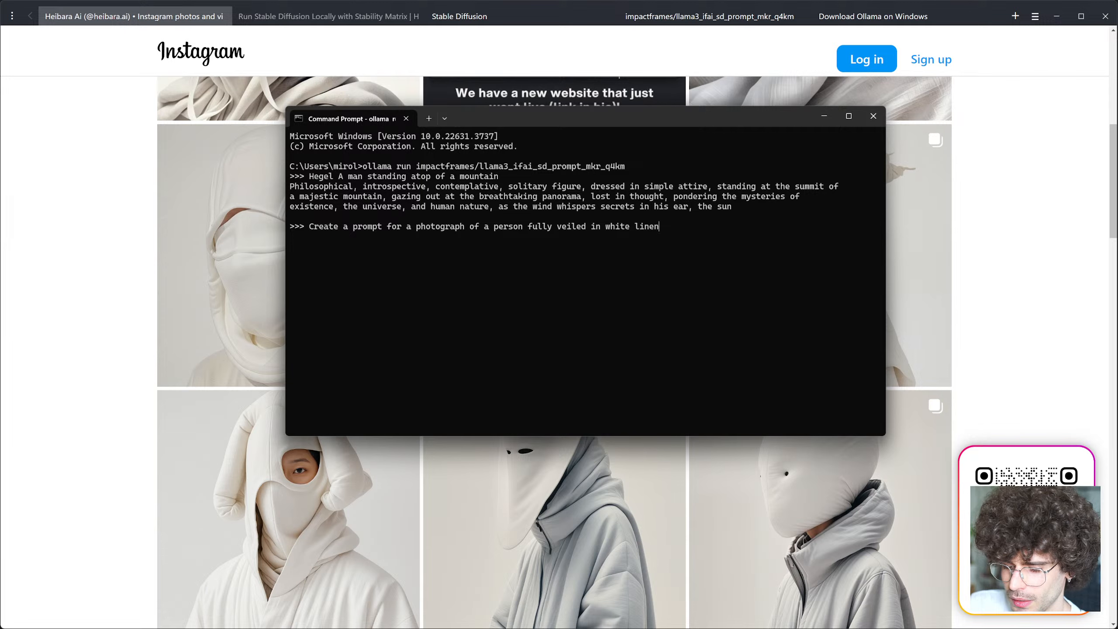
pyautogui.write(', their face')
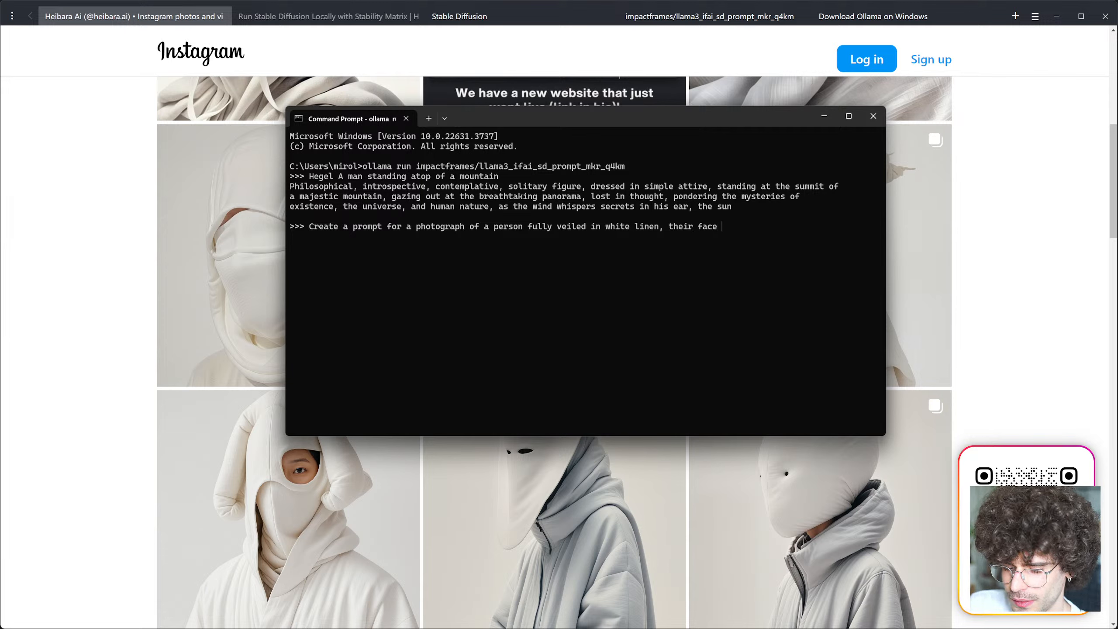
pyautogui.write(' covered')
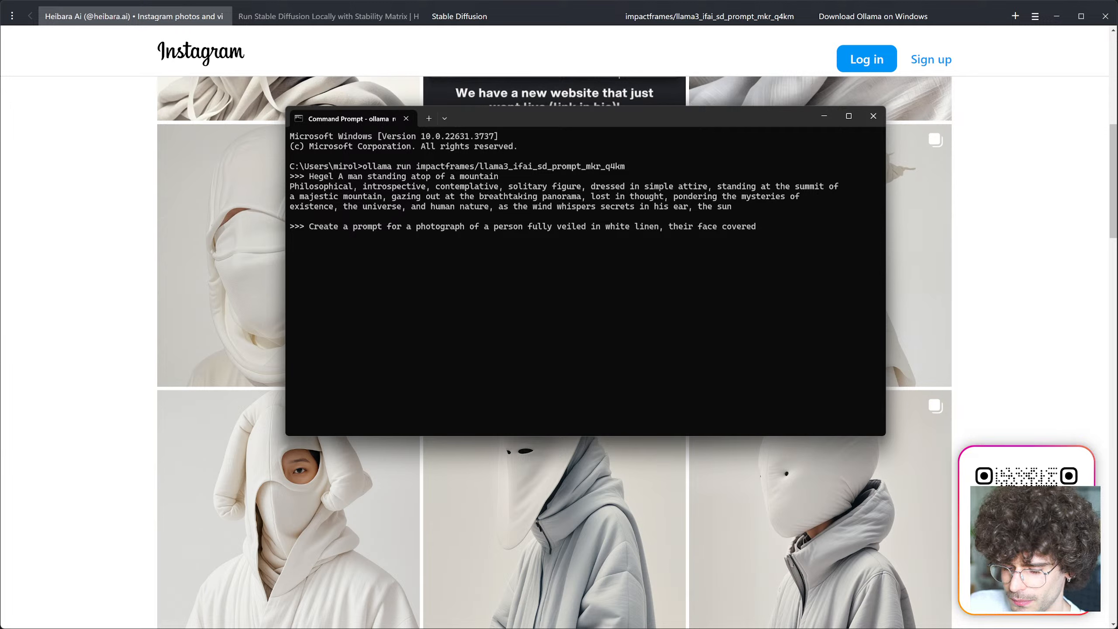
# Step: Complete the request with ", with a pure white studio background, even lighting, low contrast and low saturation" and submit it to the model
pyautogui.write(', with ')
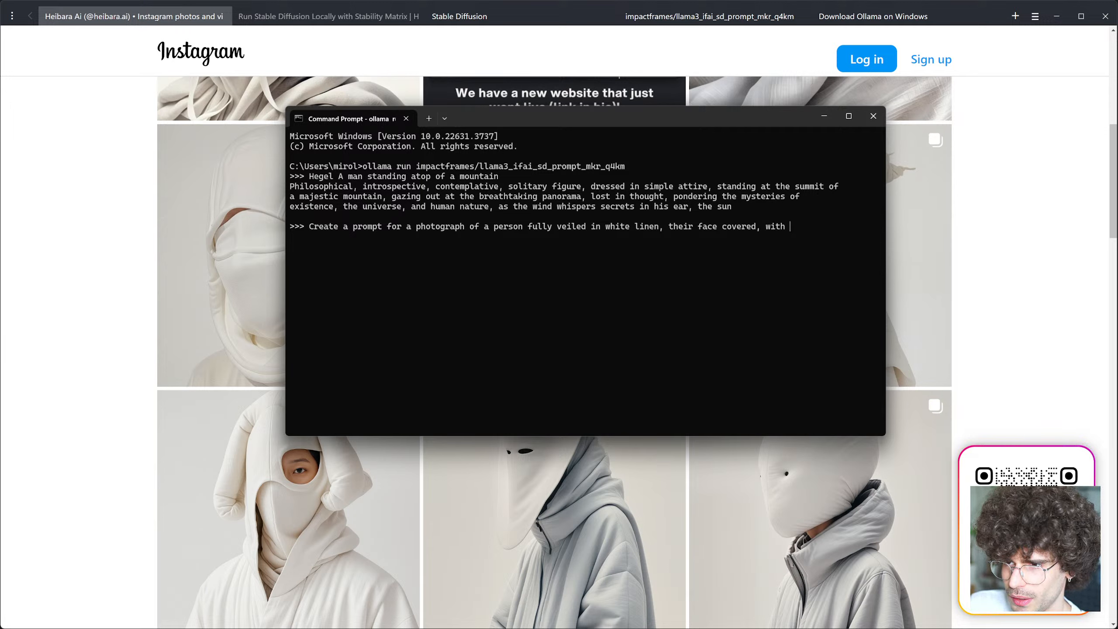
pyautogui.write('a pure white ')
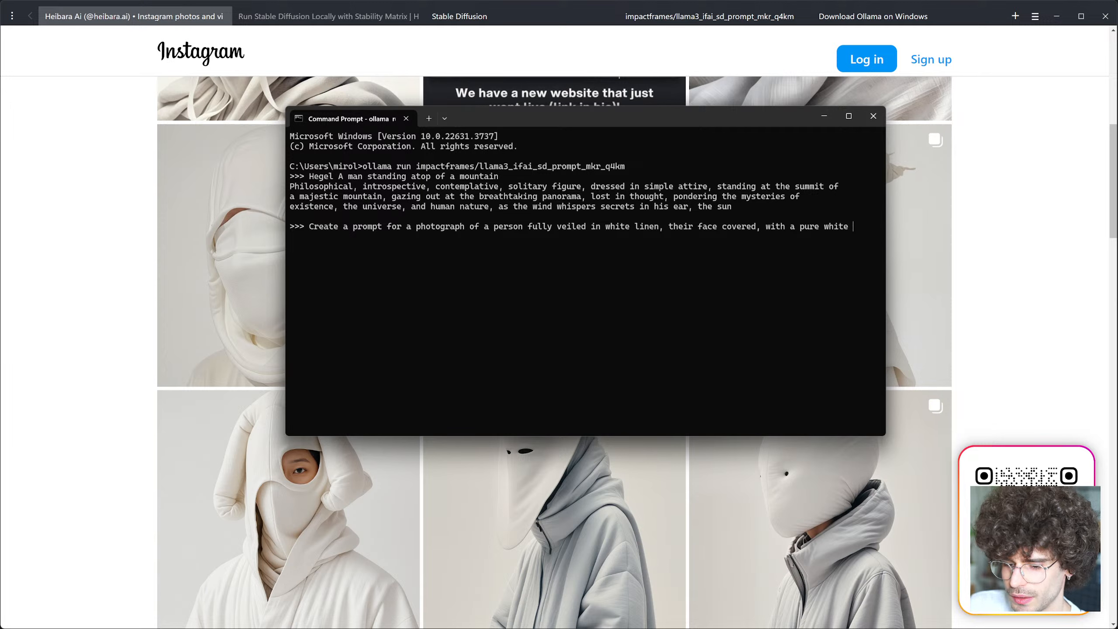
pyautogui.write('studio')
pyautogui.press('BackSpace')
pyautogui.press('BackSpace')
pyautogui.press('BackSpace')
pyautogui.press('BackSpace')
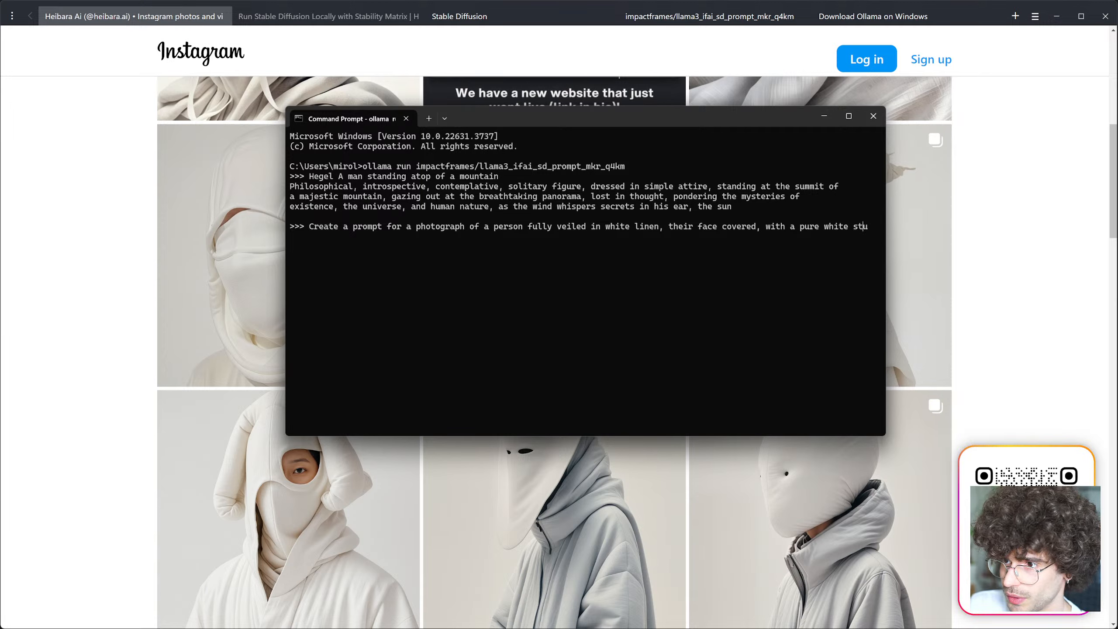
pyautogui.write('tudio ba')
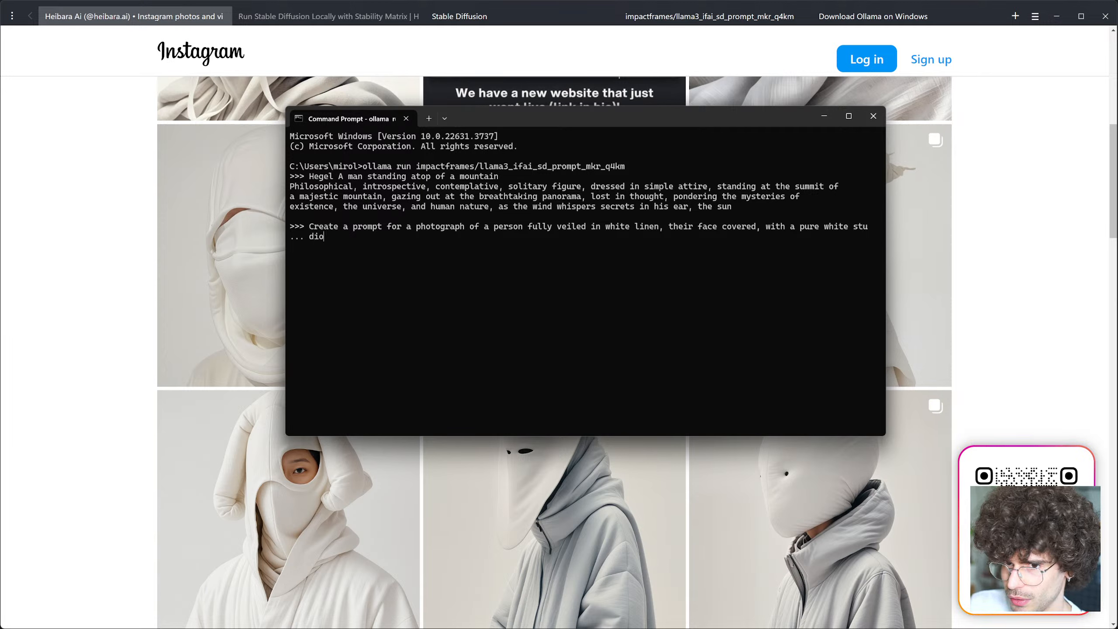
pyautogui.write('ckground, ')
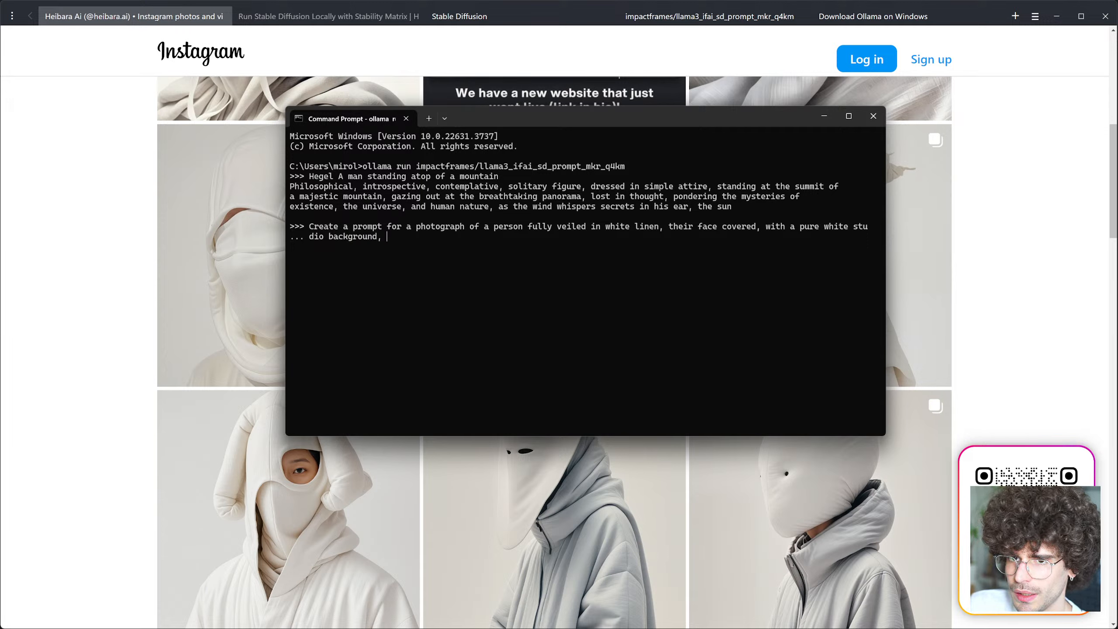
pyautogui.write('even lighting')
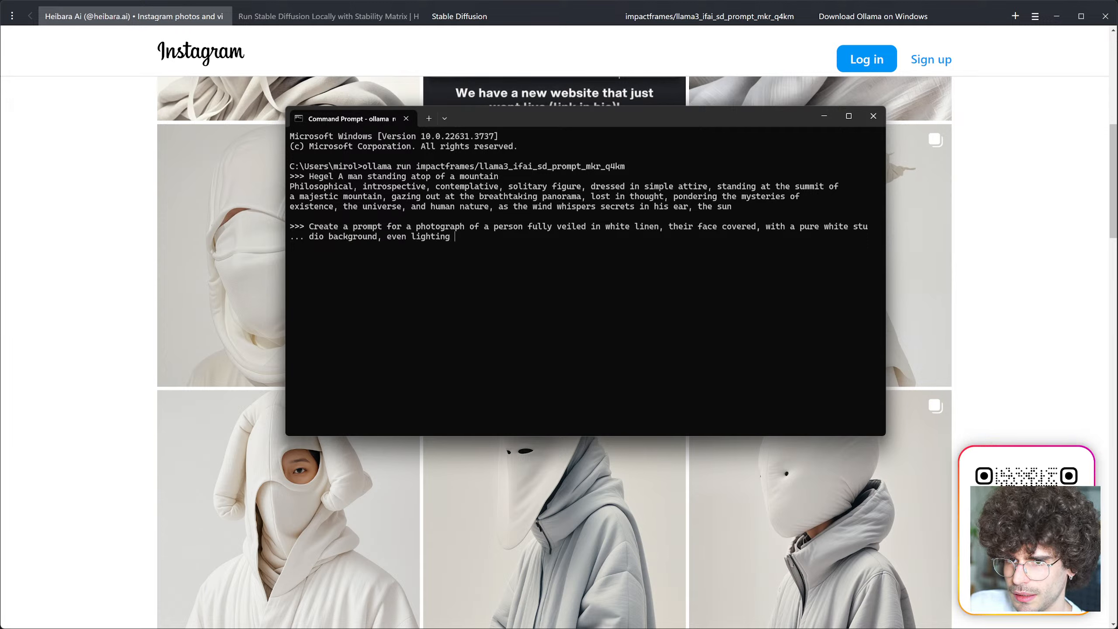
pyautogui.write(', low contras')
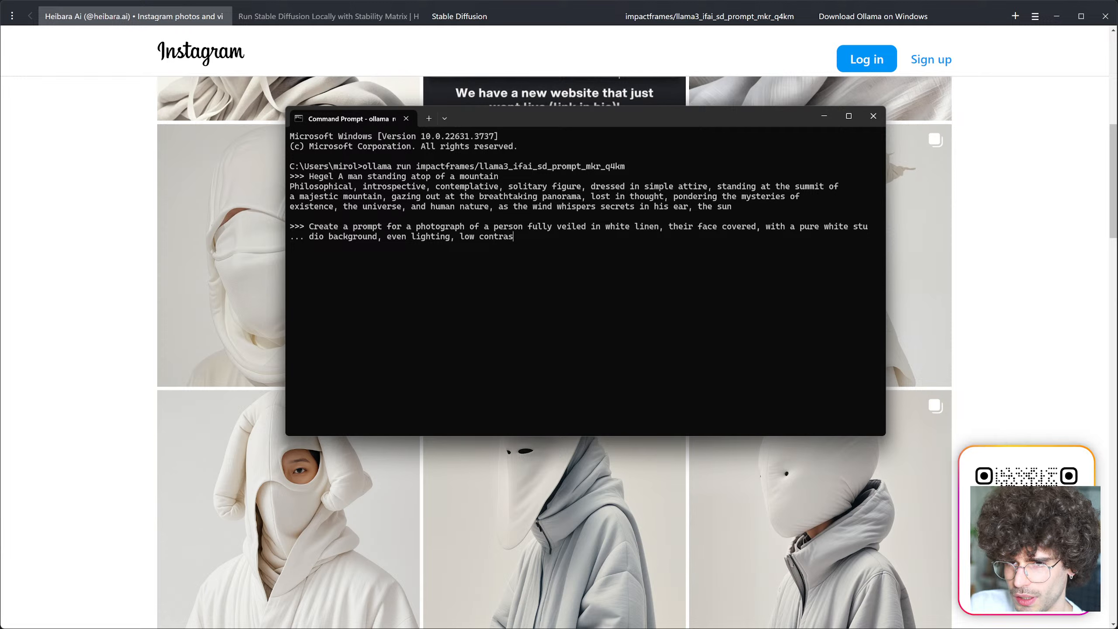
pyautogui.write('t and l')
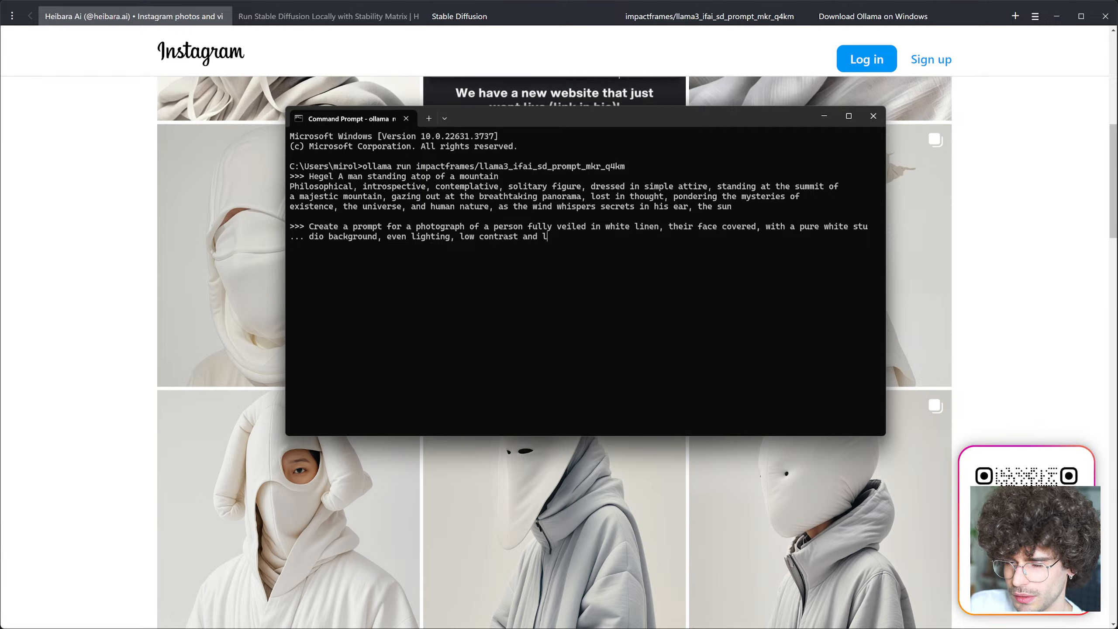
pyautogui.write('ow saturatio')
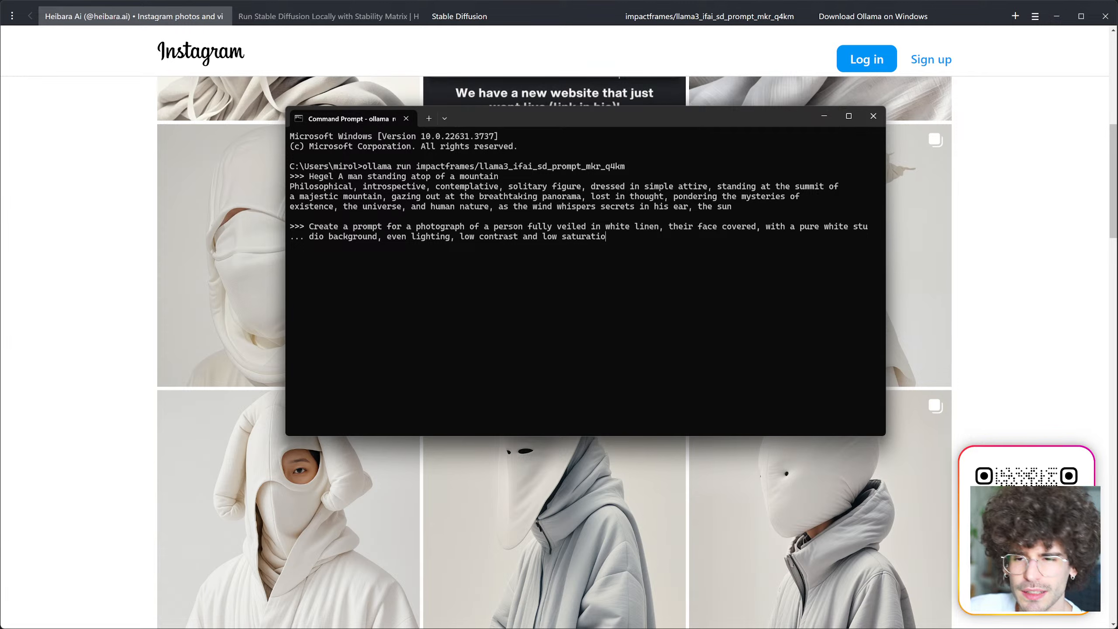
pyautogui.write('n')
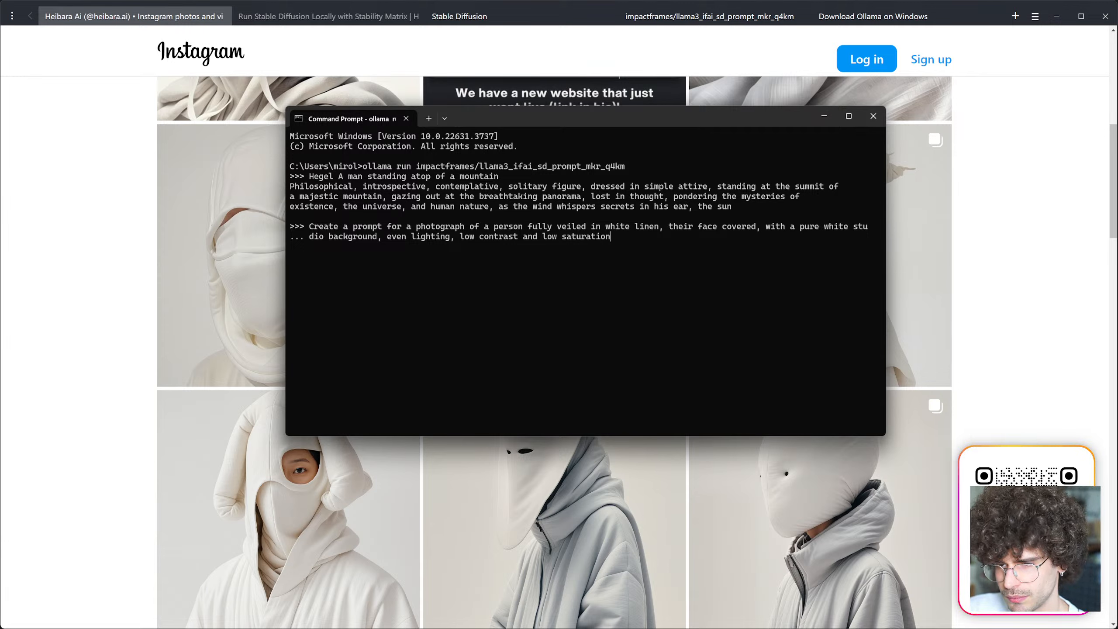
pyautogui.press('Return')
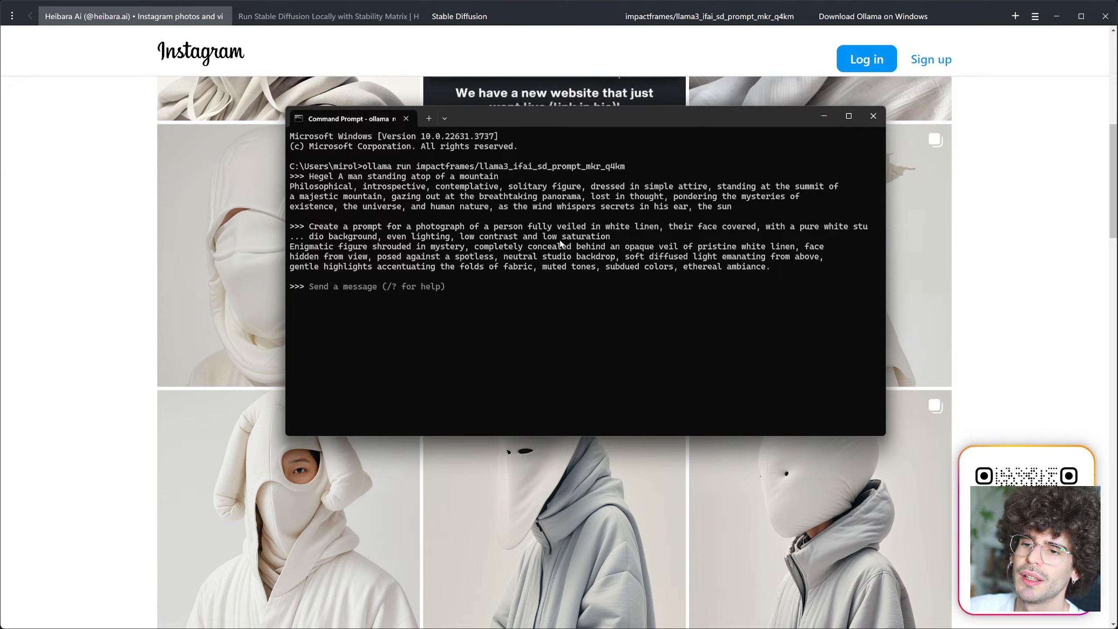
# Step: Copy the model's generated veiled-figure prompt and replace the positive prompt on the Stable Diffusion page with it
pyautogui.moveTo(484, 229); pyautogui.dragTo(612, 238)
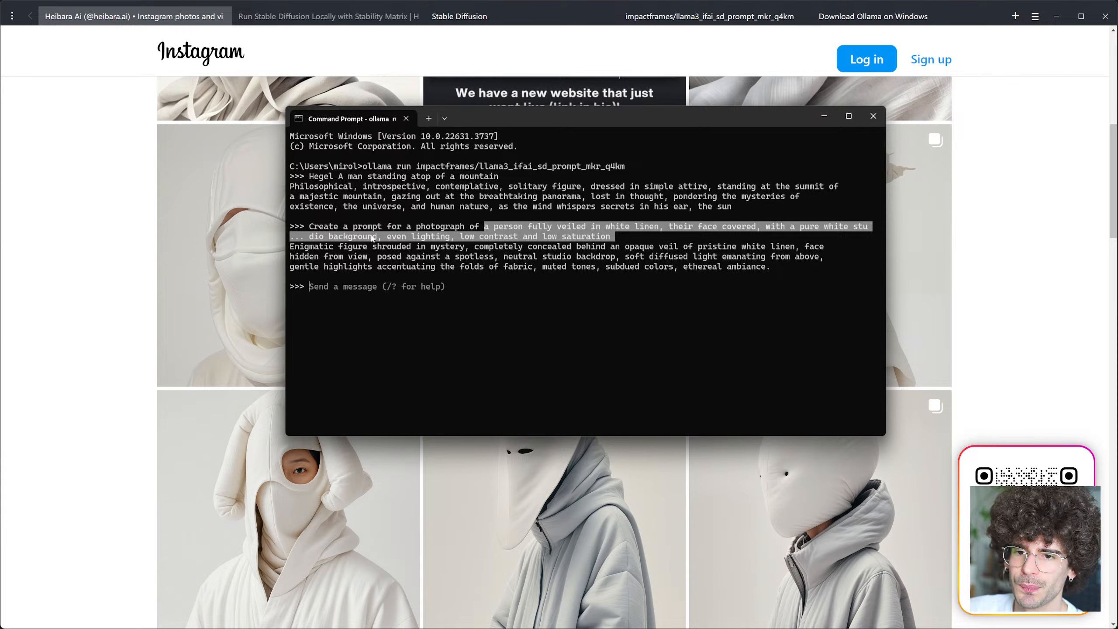
pyautogui.hotkey('ctrl', 'c')
pyautogui.moveTo(294, 252); pyautogui.dragTo(770, 273)
pyautogui.hotkey('ctrl', 'c')
pyautogui.click(459, 16)
pyautogui.click(290, 100)
pyautogui.hotkey('ctrl', 'a')
pyautogui.hotkey('ctrl', 'v')
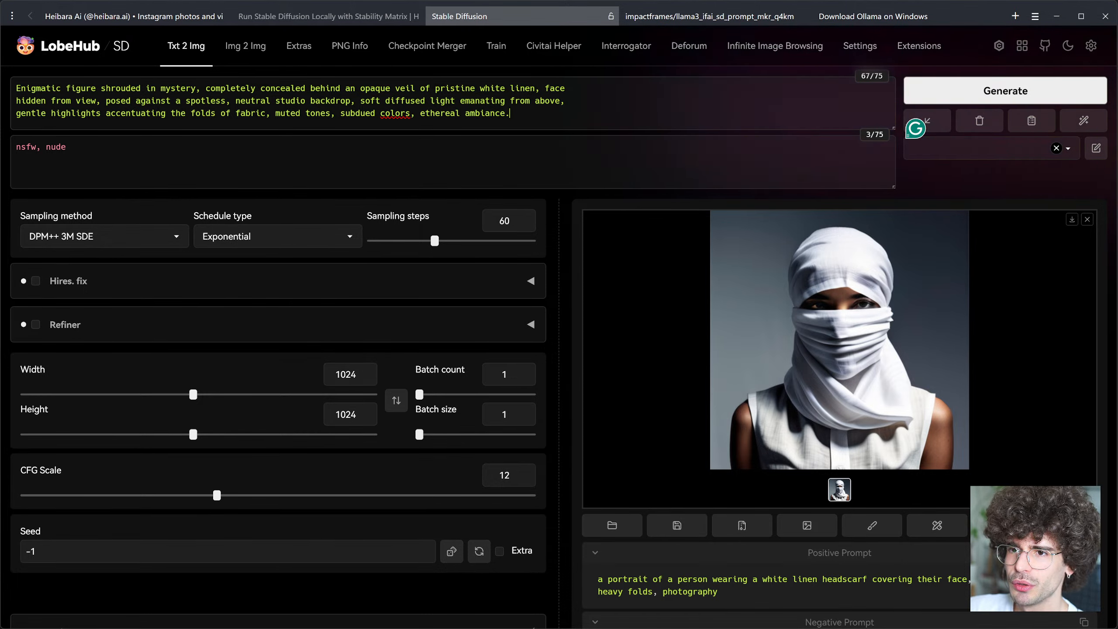
# Step: Reformat the pasted positive prompt to remove its line breaks and generate the image
pyautogui.click(565, 101)
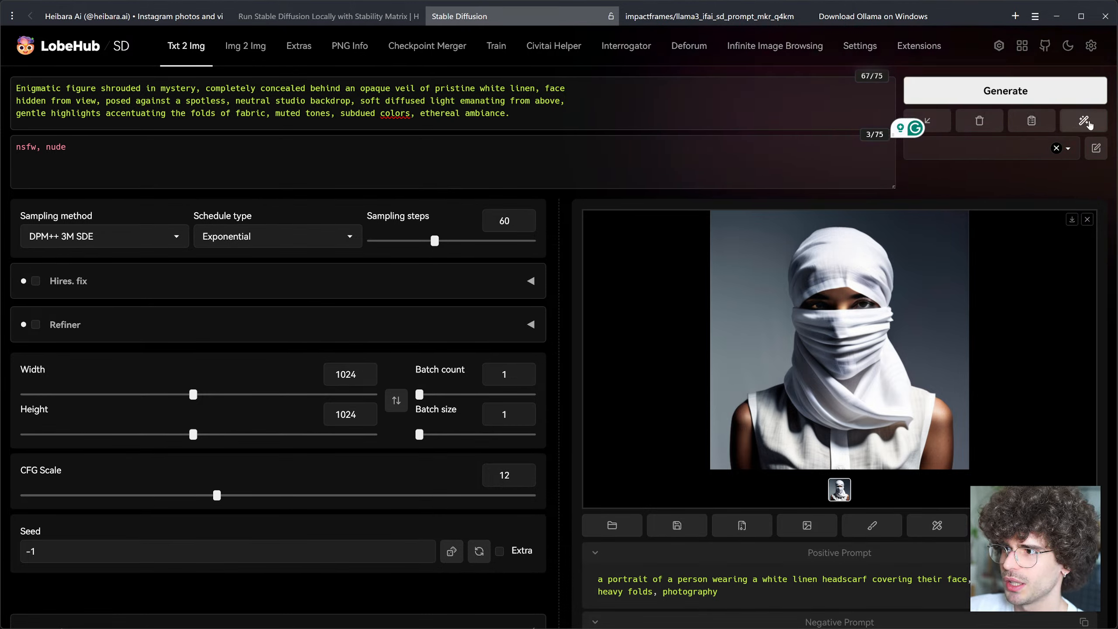
pyautogui.click(1084, 121)
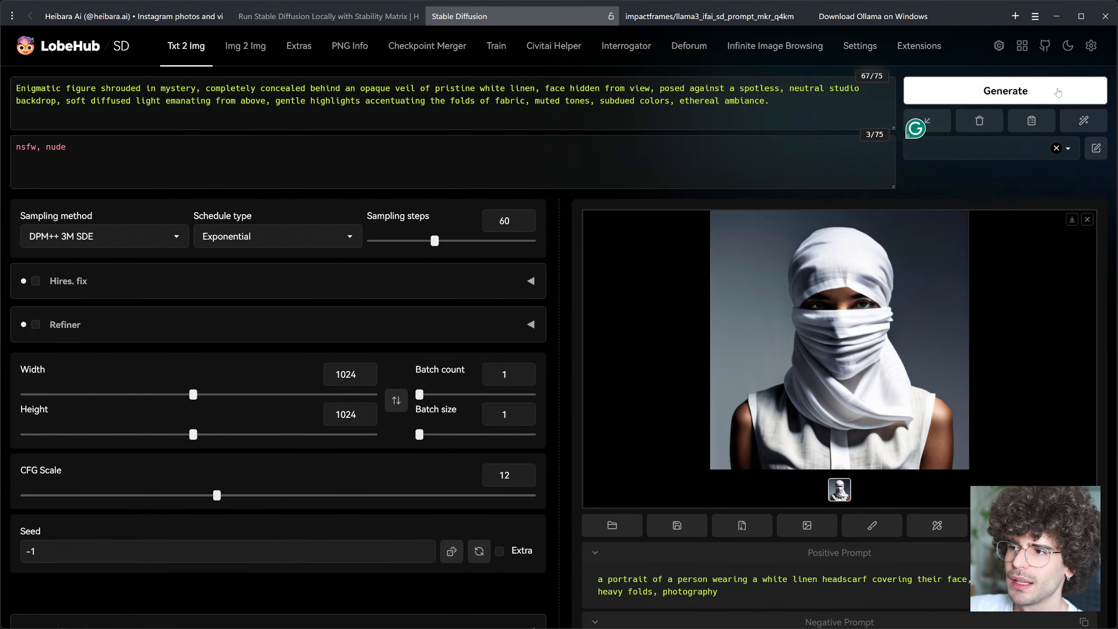
pyautogui.click(1057, 91)
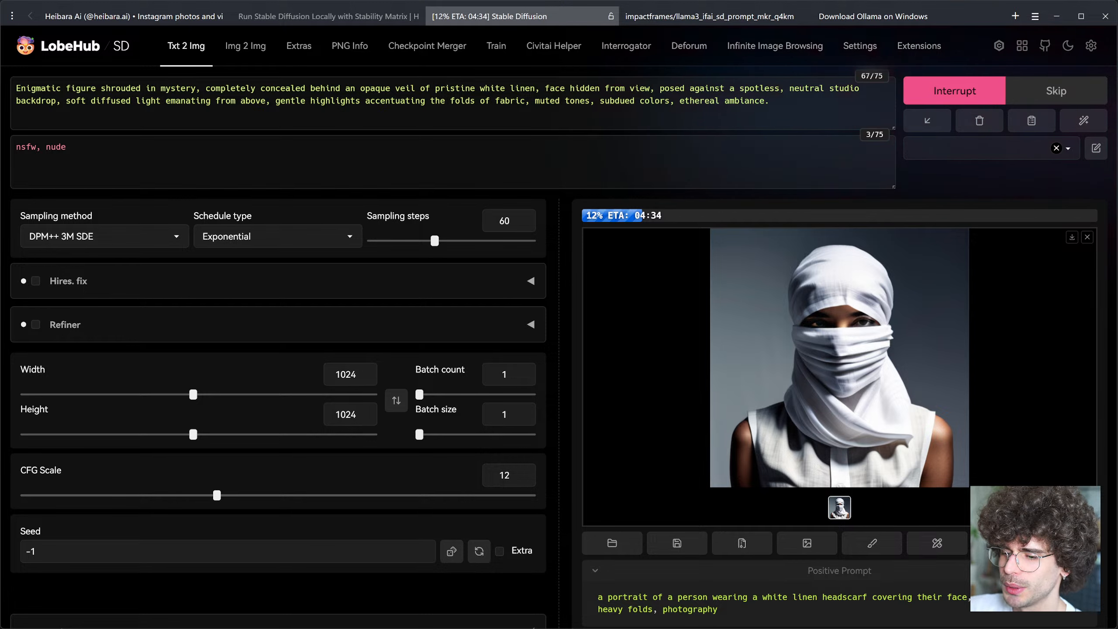
# Step: In the Command Prompt, draft the follow-up "Okay, this already looks good, but the person's face is not fully veiled. Please focus more on that"
pyautogui.hotkey('alt', 'Tab')
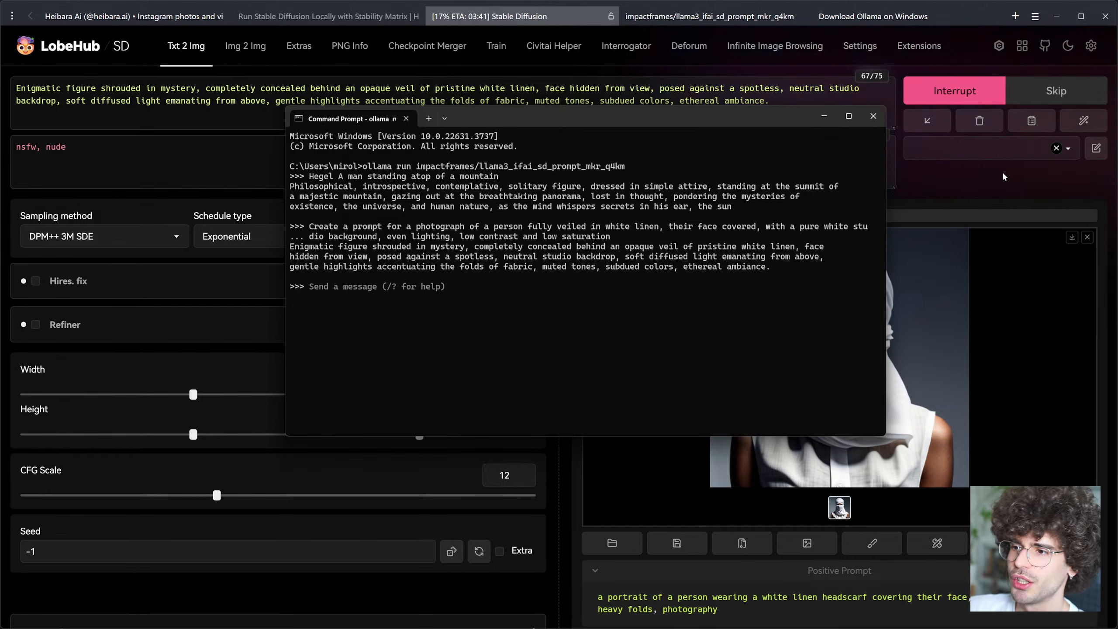
pyautogui.hotkey('alt', 'Tab')
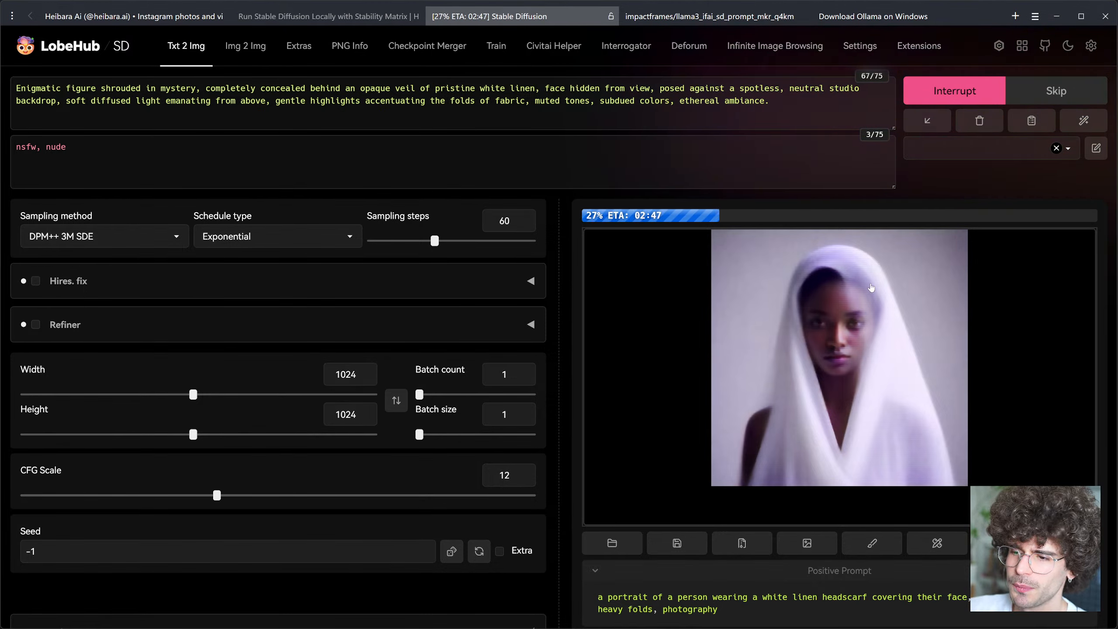
pyautogui.hotkey('alt', 'Tab')
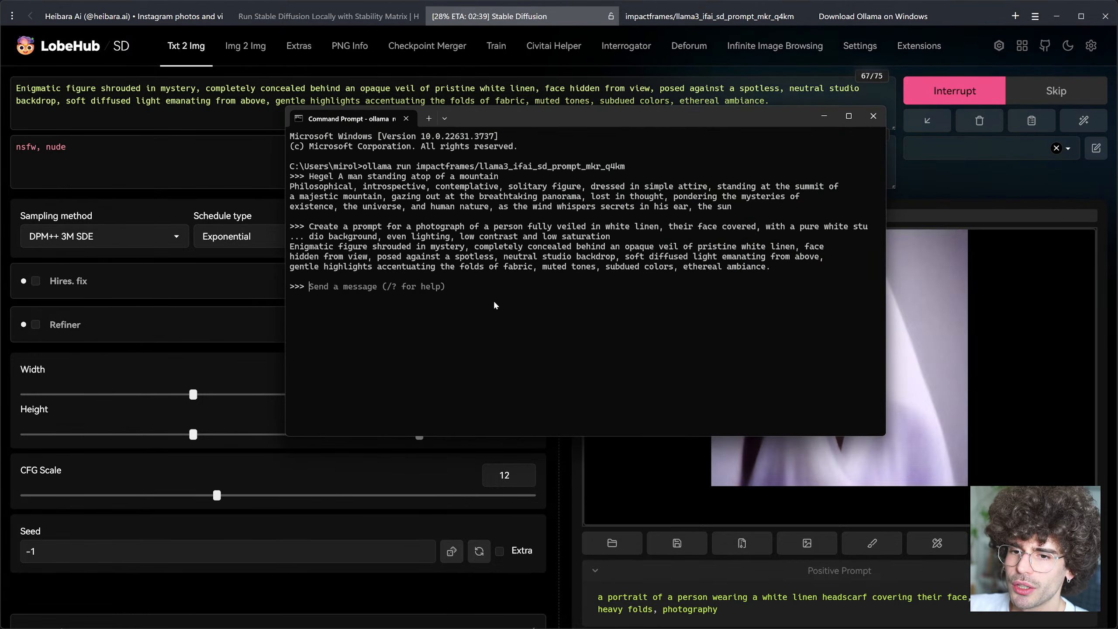
pyautogui.write("Okay, this already looks good, but the person's face is not f")
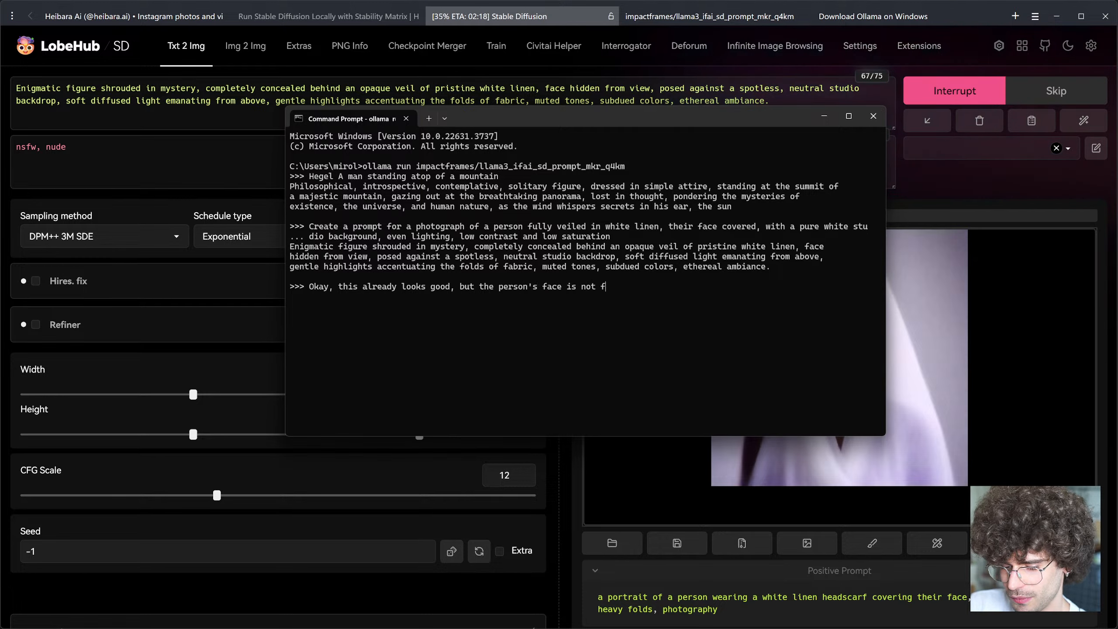
pyautogui.write('y v')
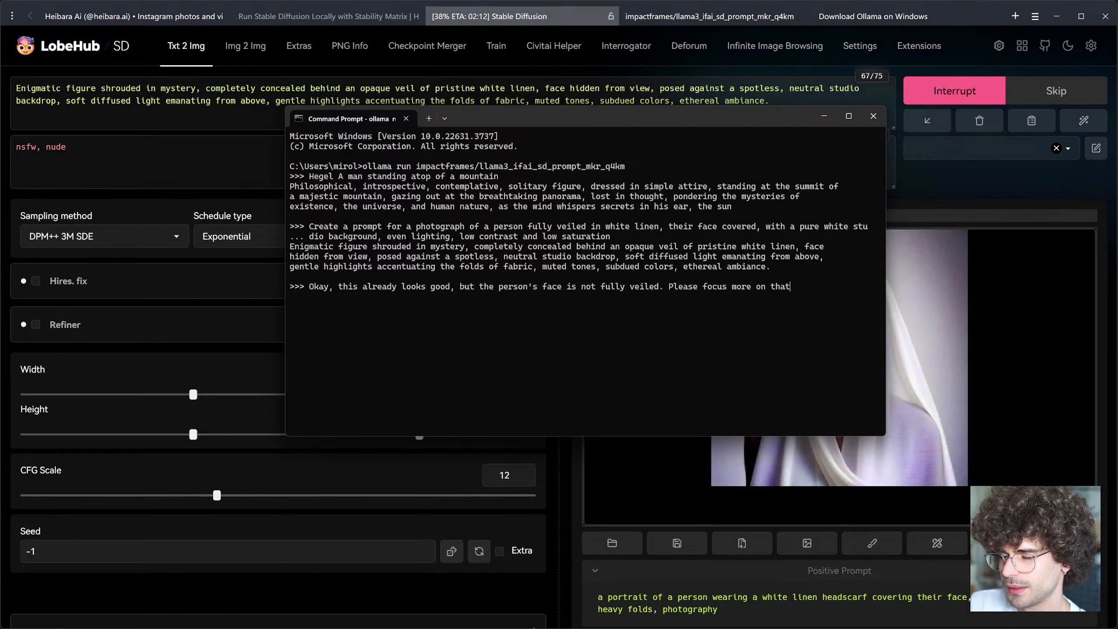
# Step: Move the Command Prompt window clear of the preview to follow the generation, and examine the finished veiled portrait at full size
pyautogui.click(1058, 190)
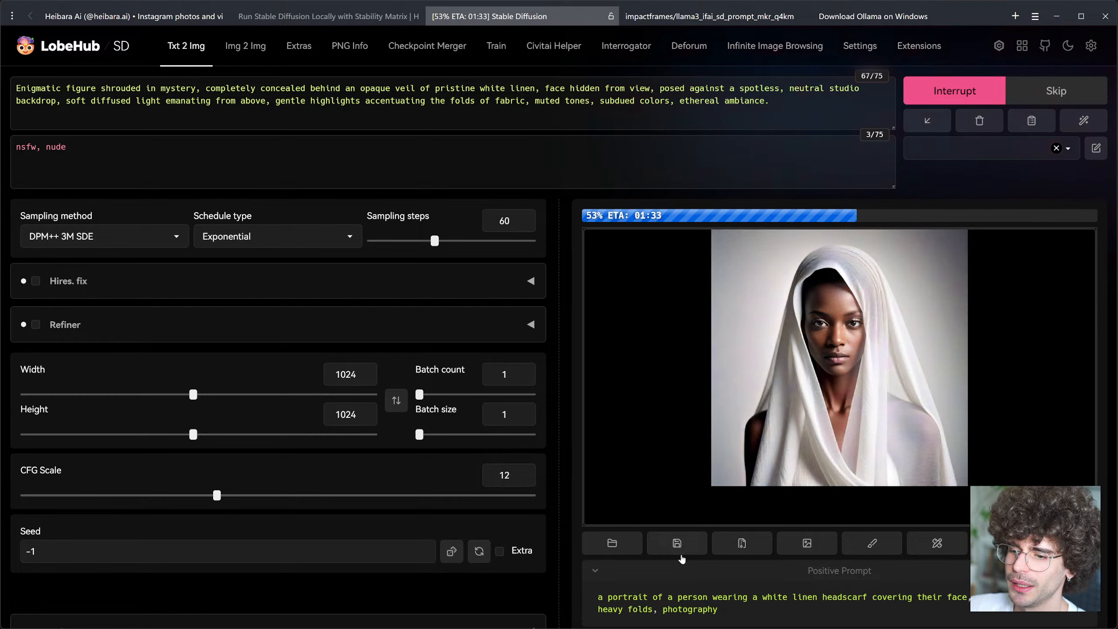
pyautogui.hotkey('alt', 'Tab')
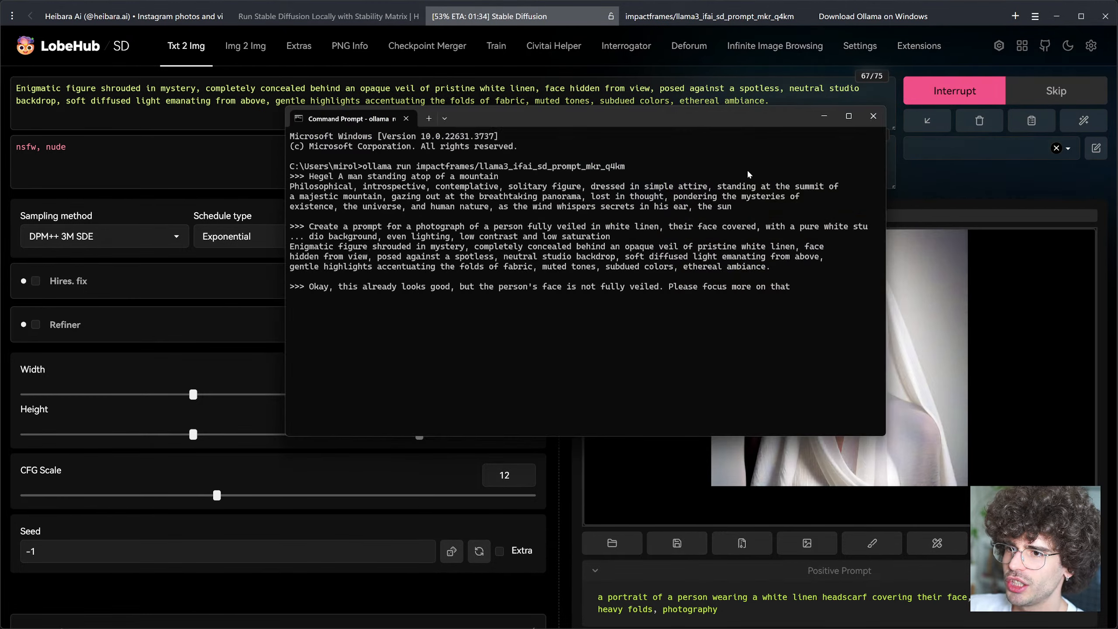
pyautogui.moveTo(751, 118); pyautogui.dragTo(562, 108)
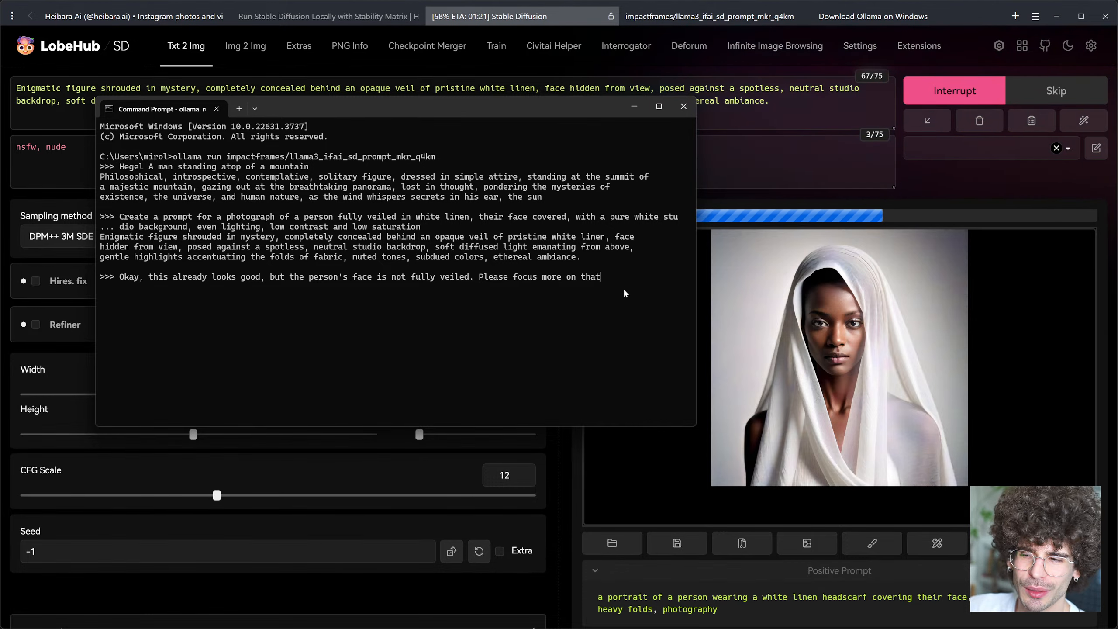
pyautogui.click(949, 188)
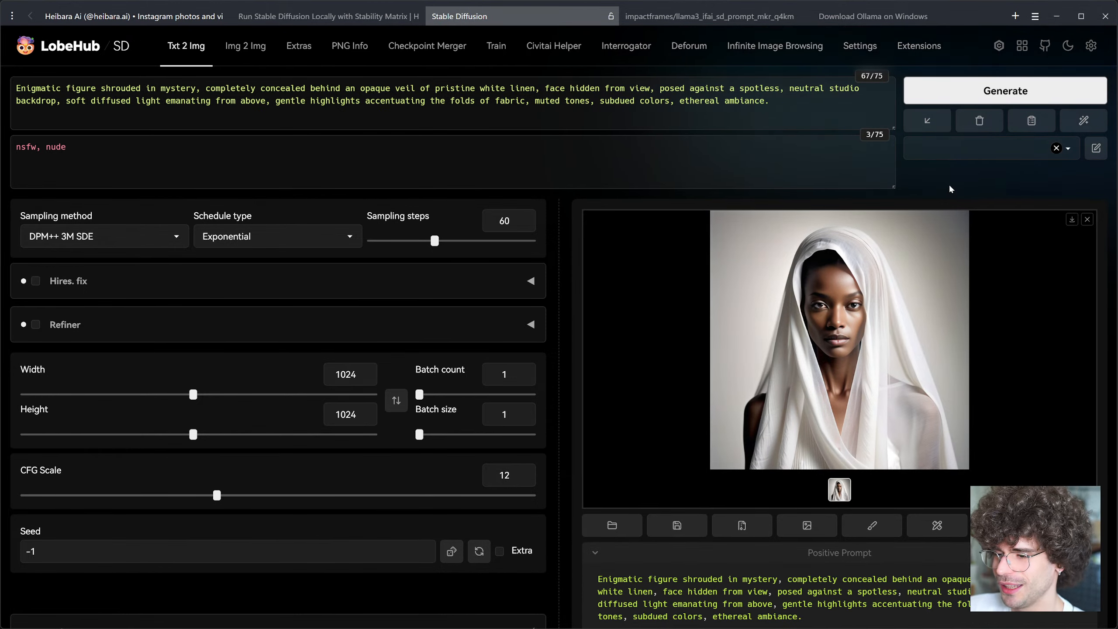
pyautogui.click(863, 429)
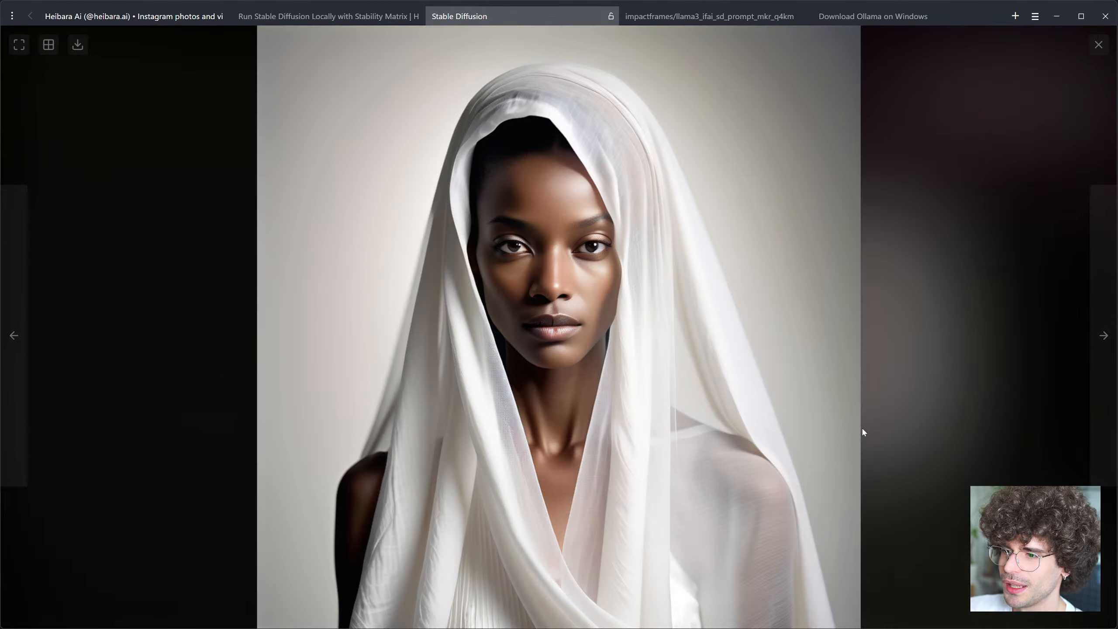
pyautogui.click(935, 298)
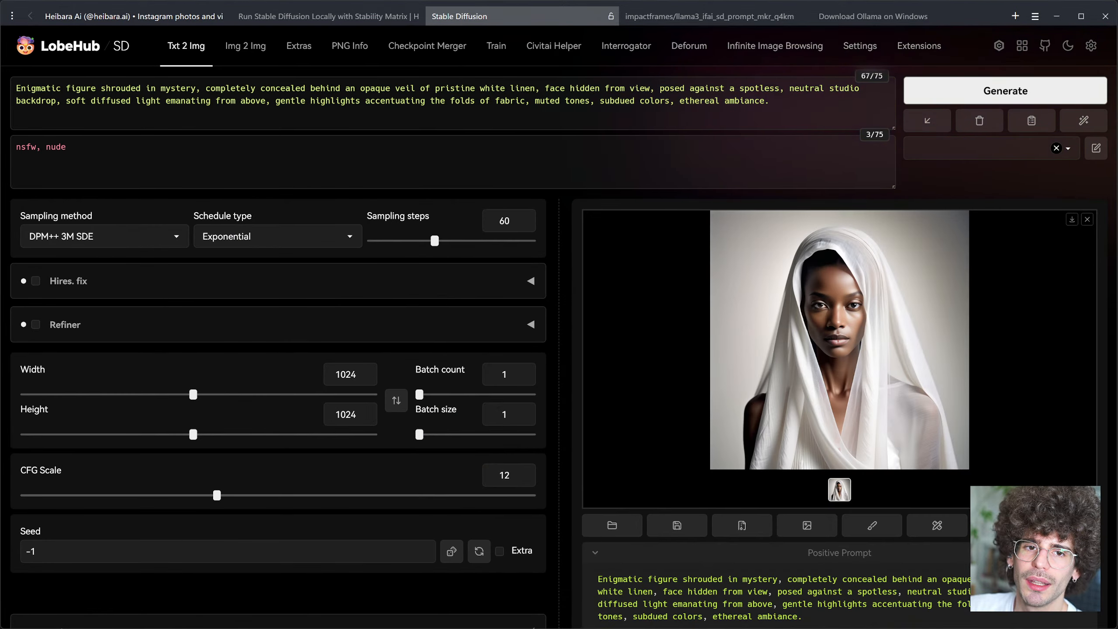
# Step: Replace the positive prompt with the revised prompt about a face completely covered by a seamless white linen veil, copied from the Command Prompt chat
pyautogui.moveTo(26, 89); pyautogui.dragTo(236, 100)
pyautogui.click(236, 101)
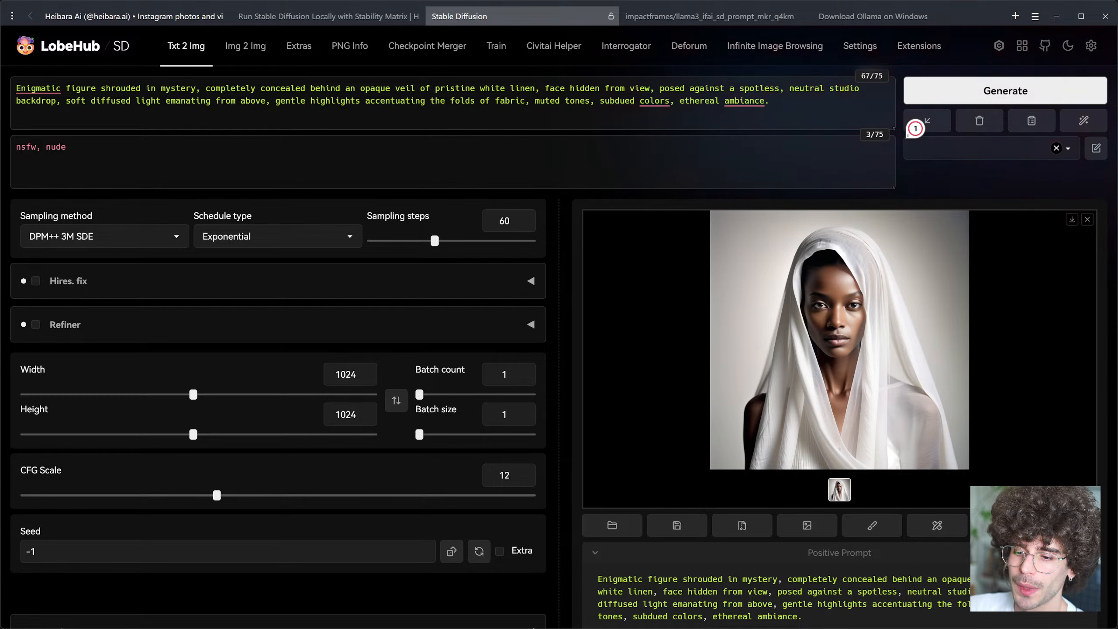
pyautogui.hotkey('alt', 'Tab')
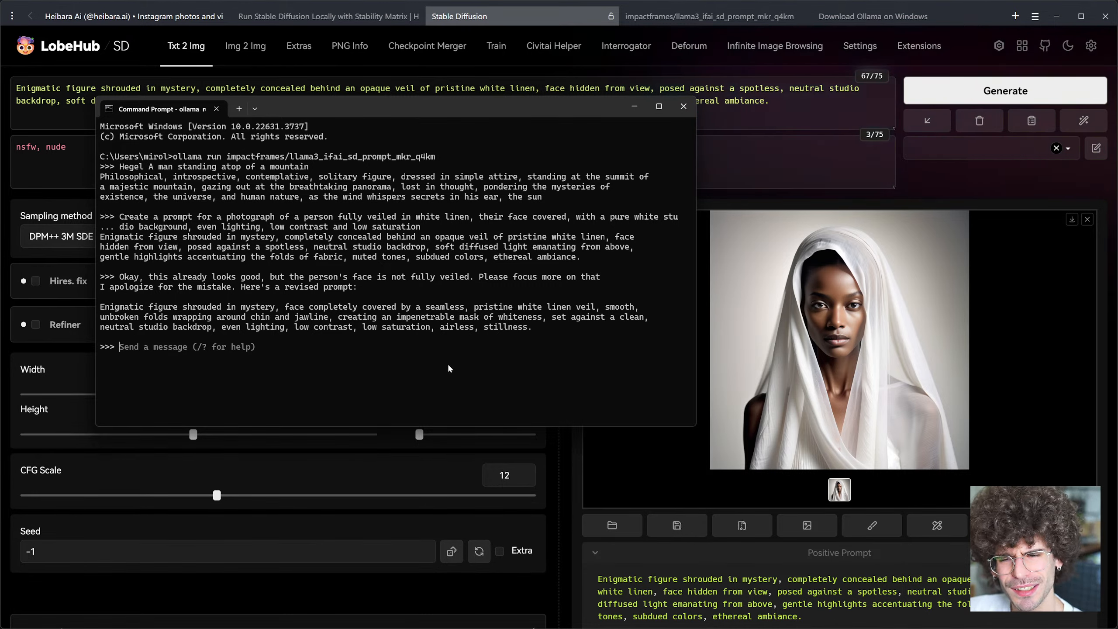
pyautogui.moveTo(534, 327); pyautogui.dragTo(104, 309)
pyautogui.hotkey('ctrl', 'c')
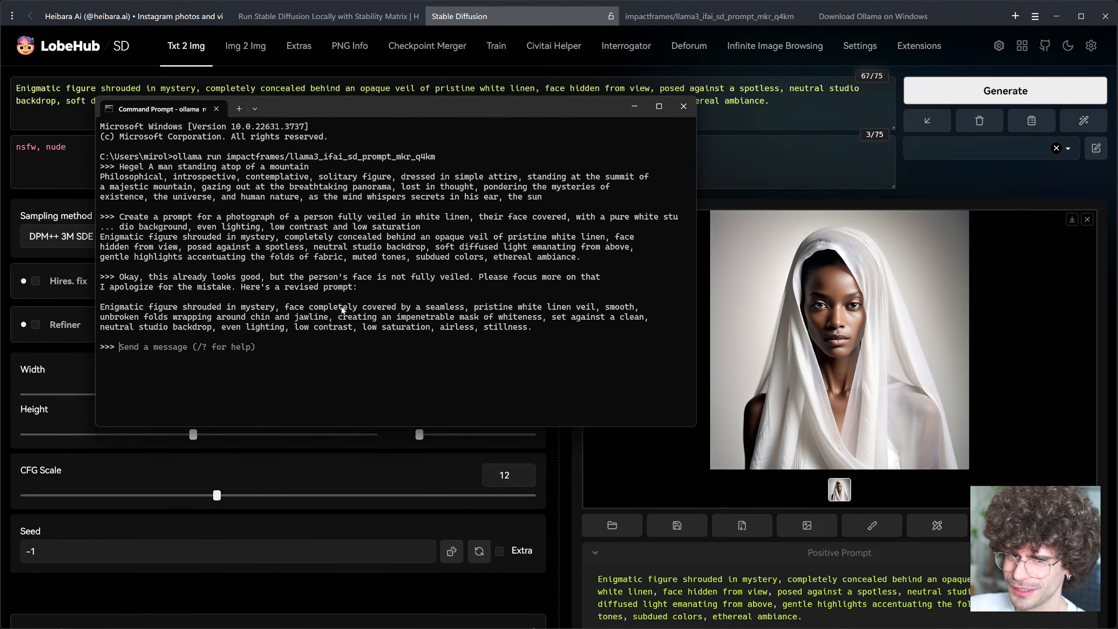
pyautogui.click(750, 100)
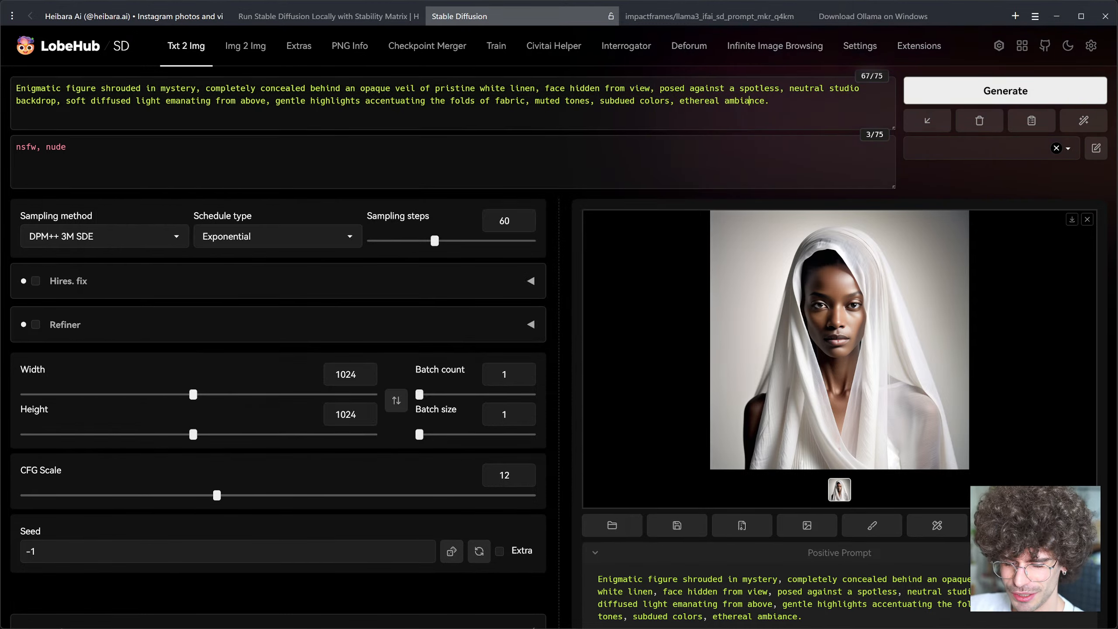
pyautogui.hotkey('ctrl', 'a')
pyautogui.hotkey('ctrl', 'v')
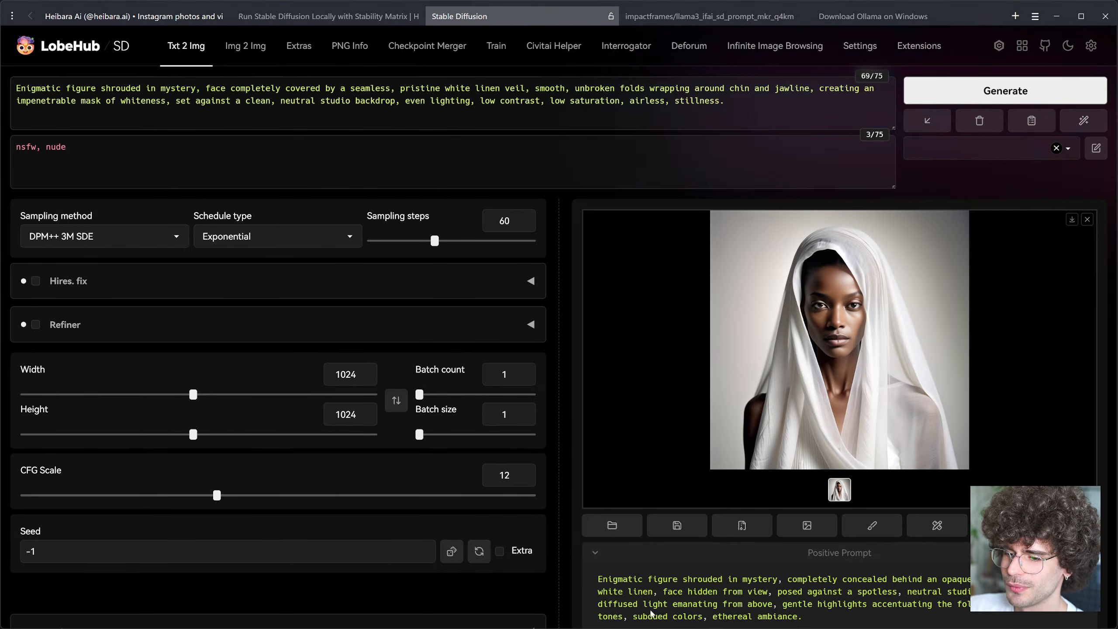
# Step: End the Ollama chat session in the Command Prompt and close its window
pyautogui.hotkey('alt', 'Tab')
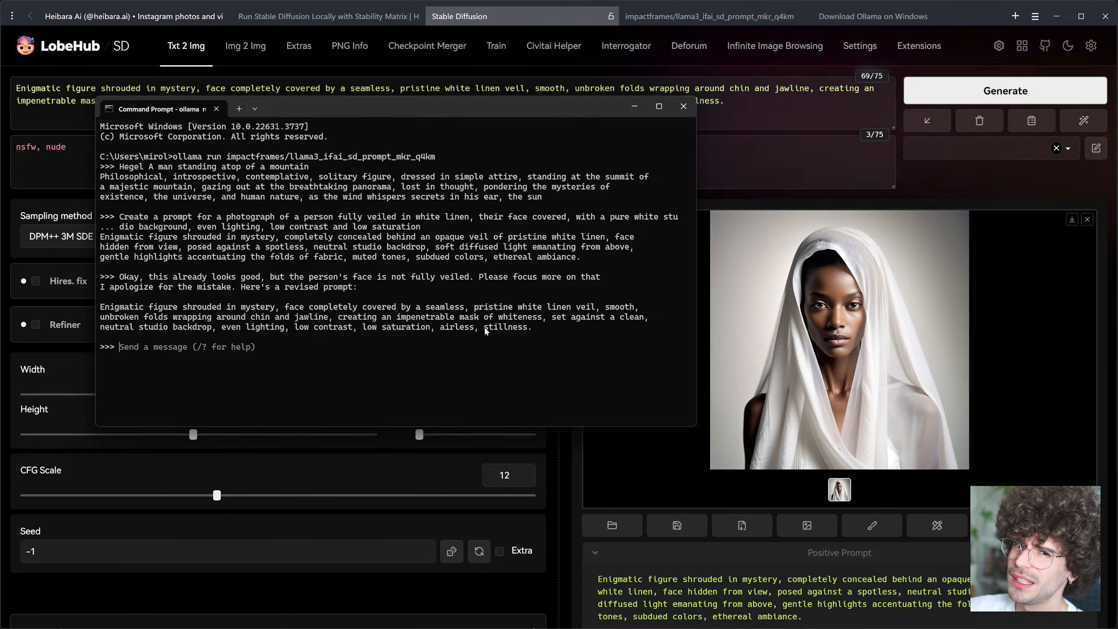
pyautogui.hotkey('ctrl', 'd')
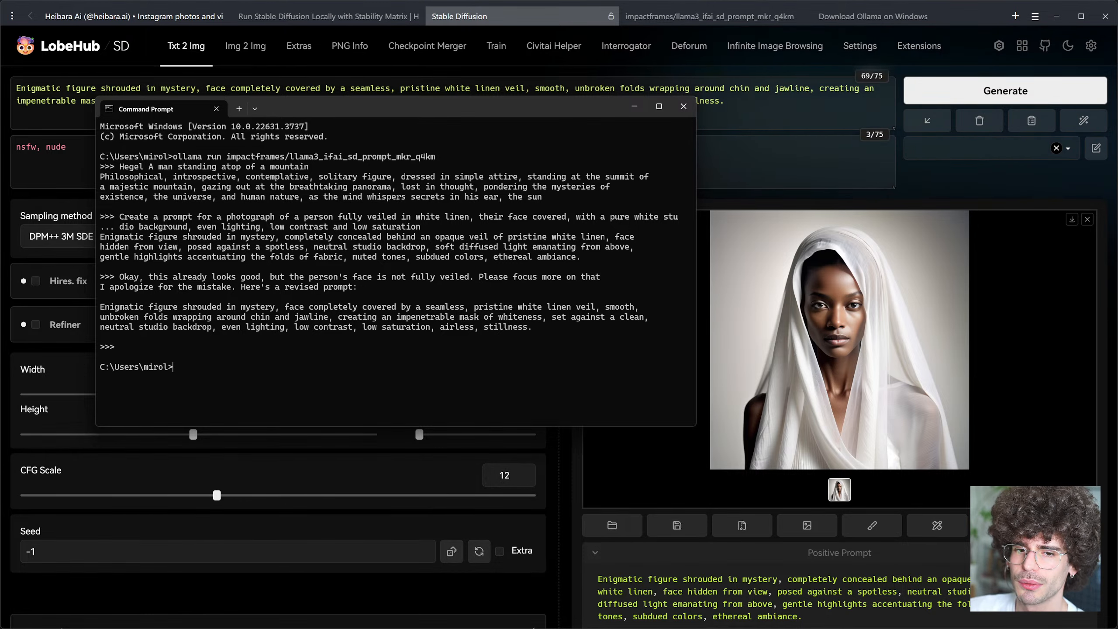
pyautogui.click(683, 107)
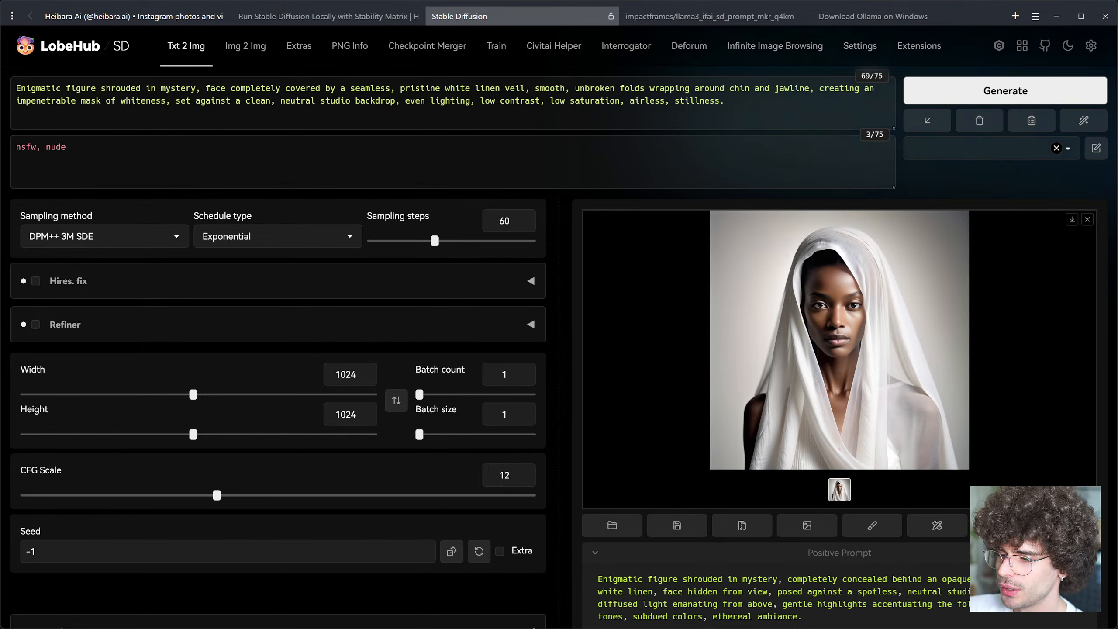
# Step: Quit the Ollama application running in the background
pyautogui.click(942, 628)
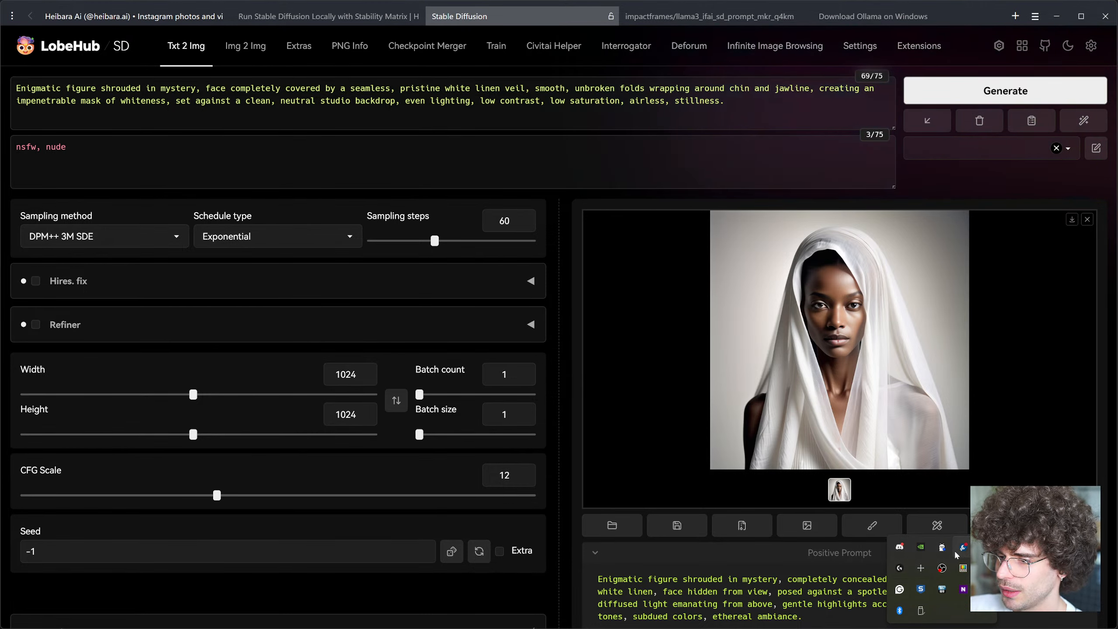
pyautogui.rightClick(942, 547)
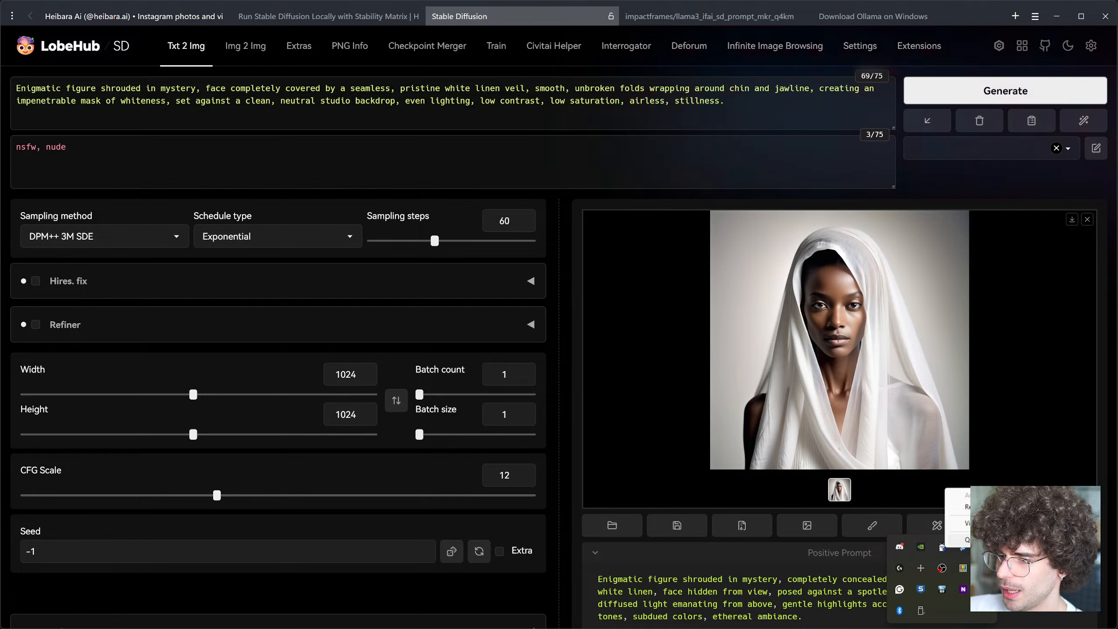
pyautogui.click(968, 540)
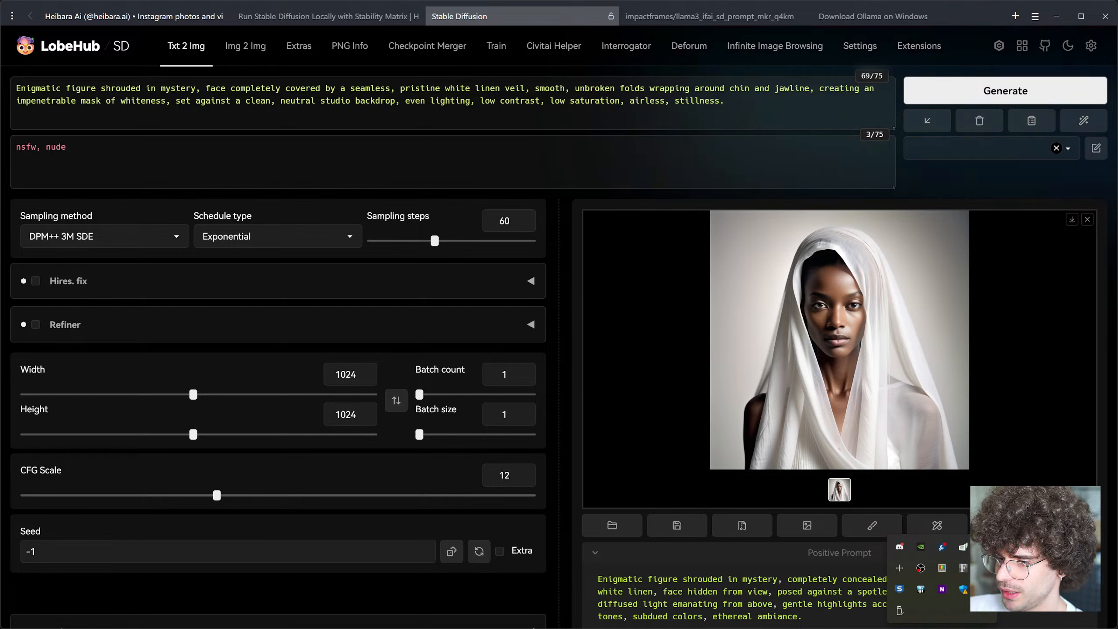
pyautogui.press('Escape')
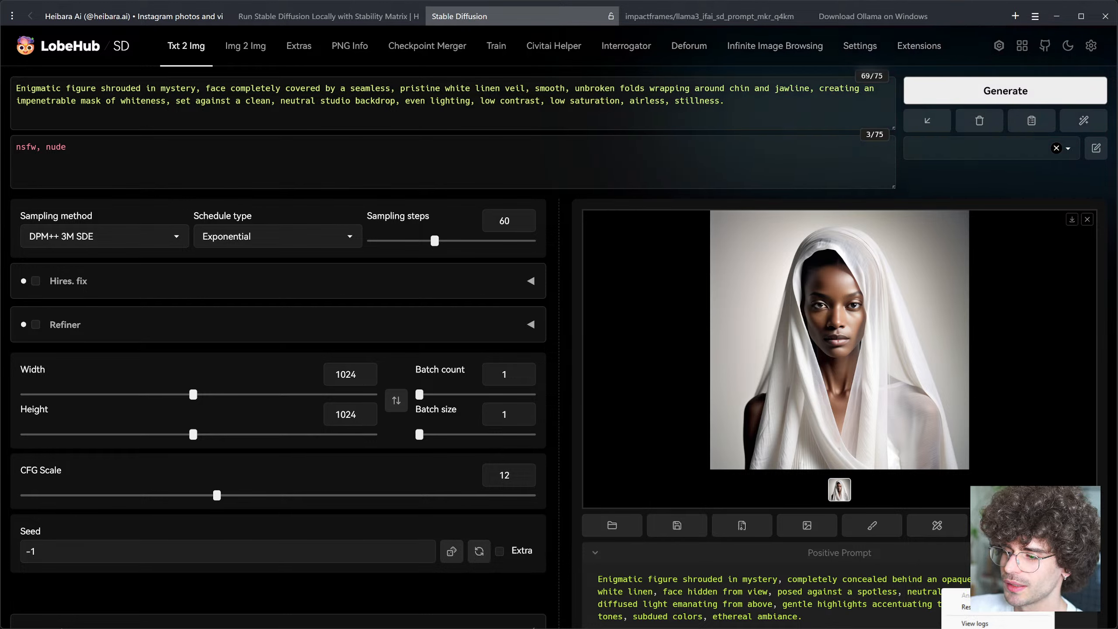
pyautogui.press('Escape')
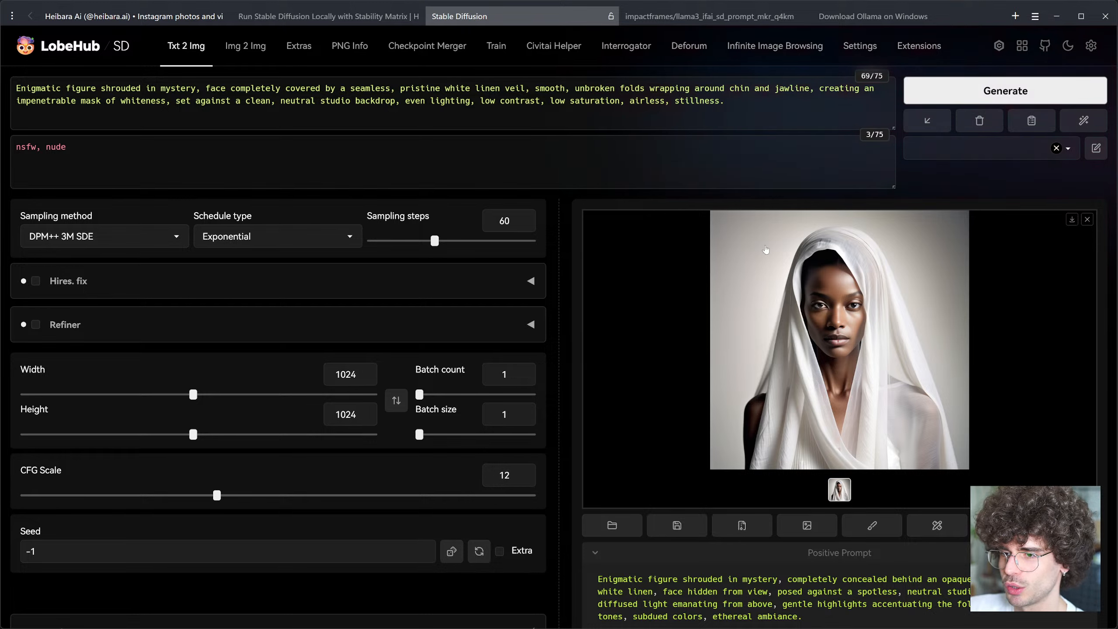
# Step: Generate an image from the revised prompt and set the CFG Scale to 7
pyautogui.click(931, 90)
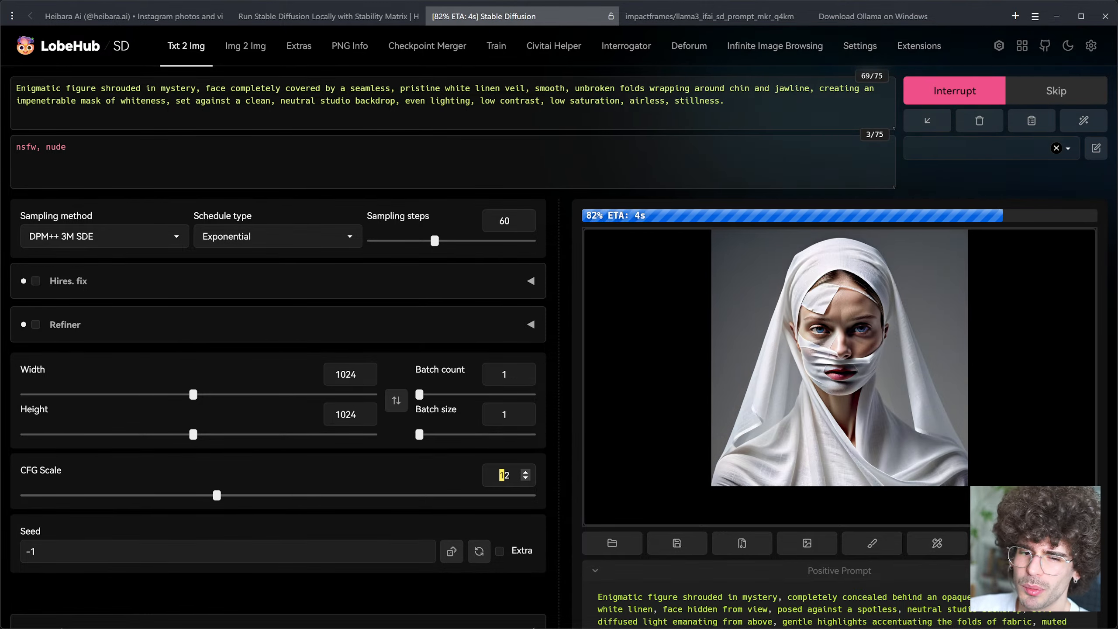
pyautogui.press('BackSpace')
pyautogui.press('BackSpace')
pyautogui.write('7')
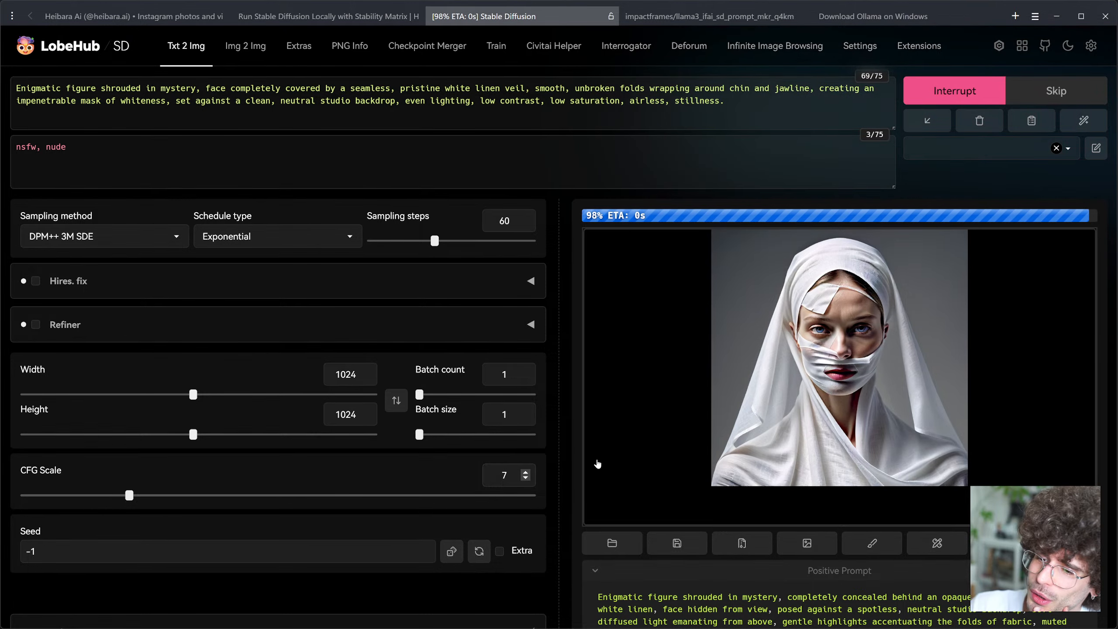
# Step: Generate another image using the changed CFG Scale
pyautogui.click(570, 458)
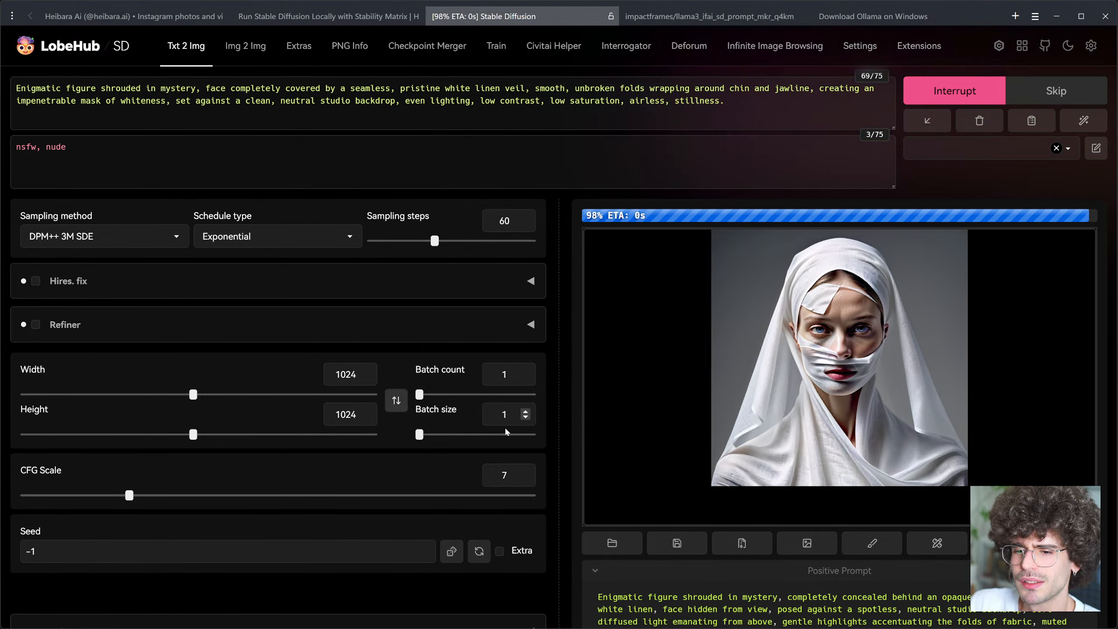
pyautogui.moveTo(512, 476); pyautogui.dragTo(466, 474)
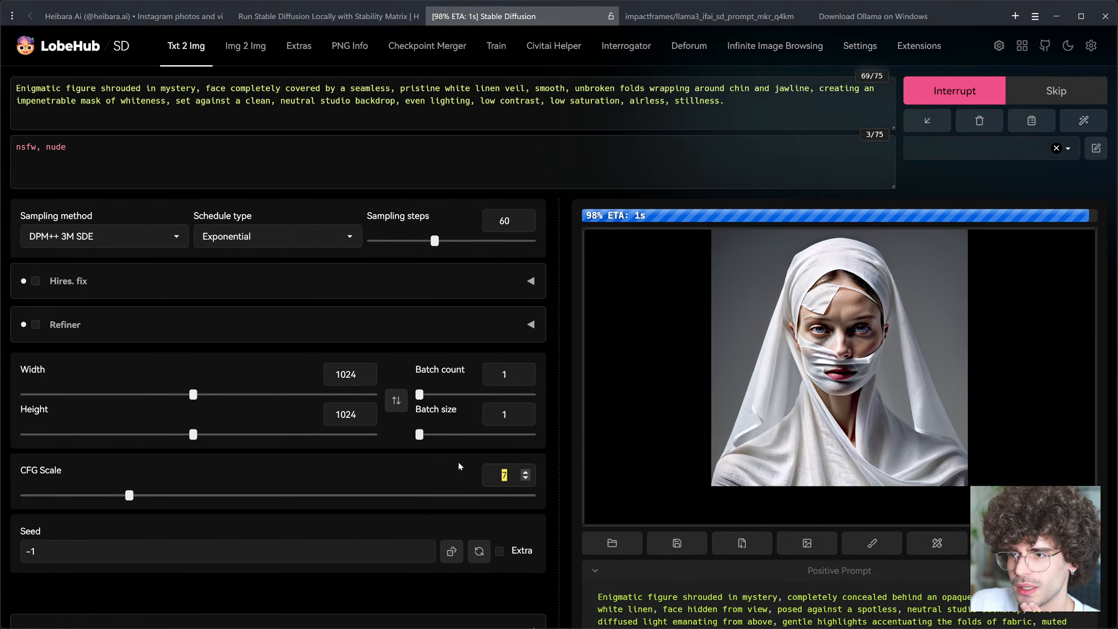
pyautogui.click(569, 229)
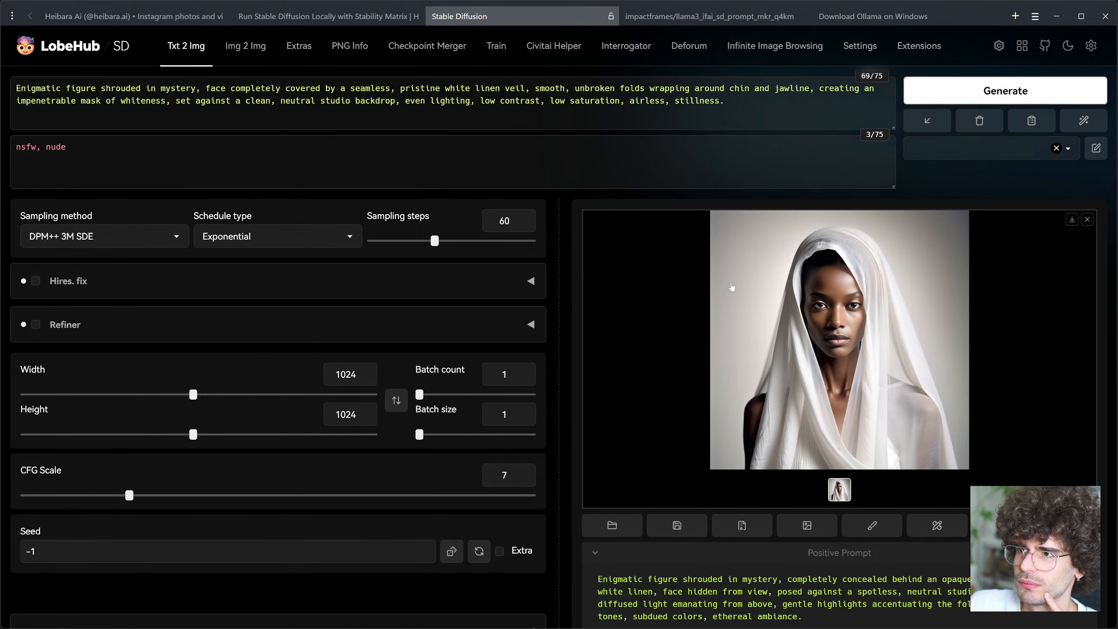
pyautogui.click(960, 98)
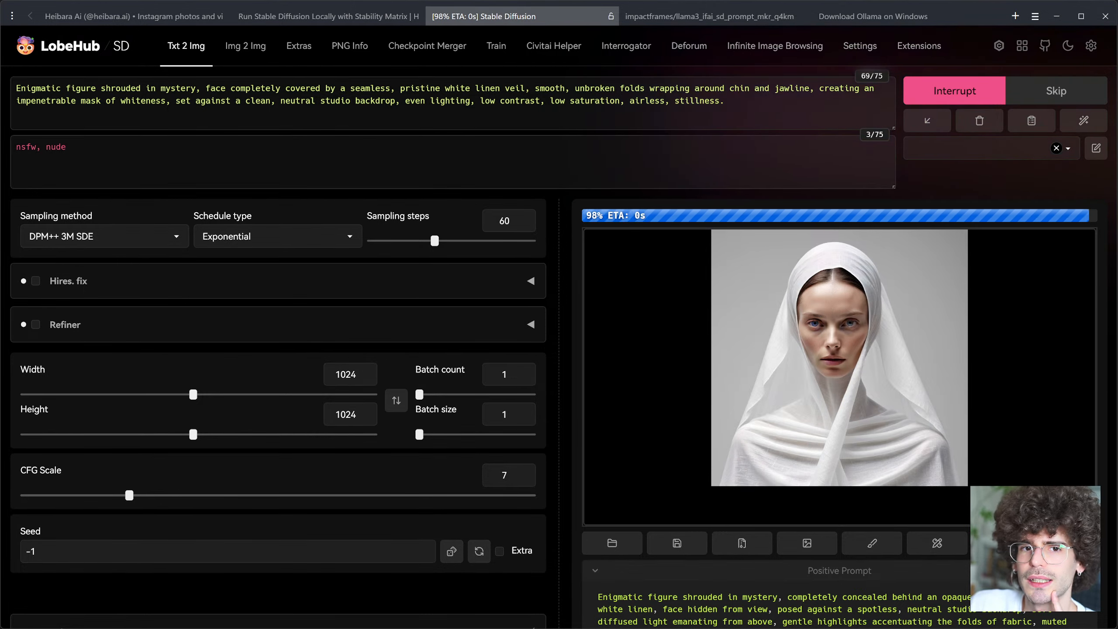
# Step: Replace the word "veil" with "headscarf" in the positive prompt
pyautogui.doubleClick(514, 89)
pyautogui.write('headscarf')
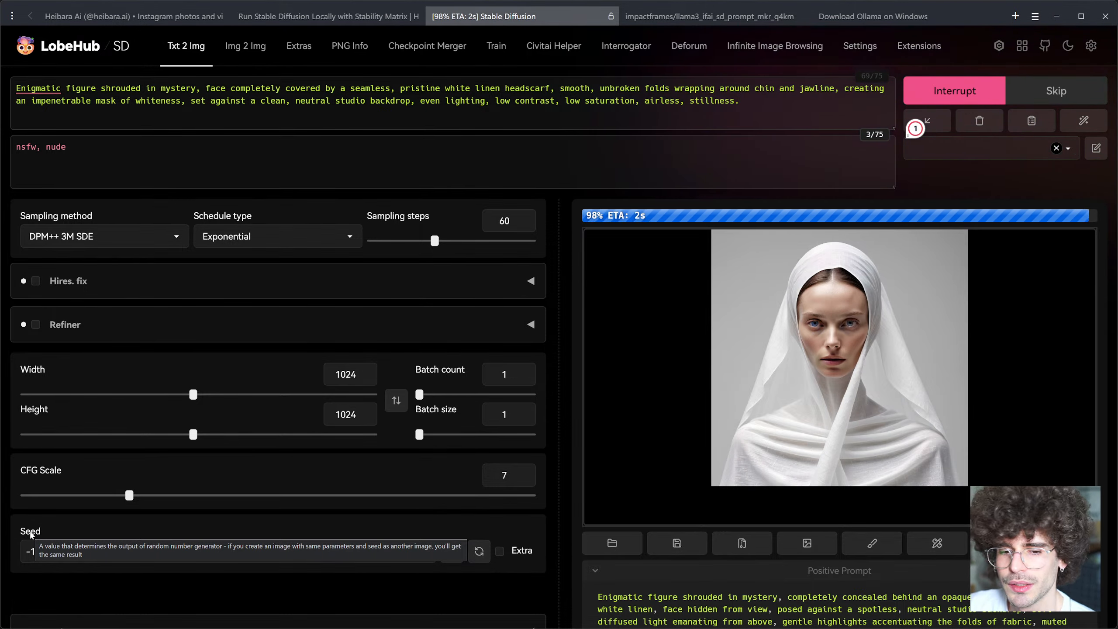
# Step: Set the seed to 123 and reset it to the random value -1
pyautogui.doubleClick(45, 558)
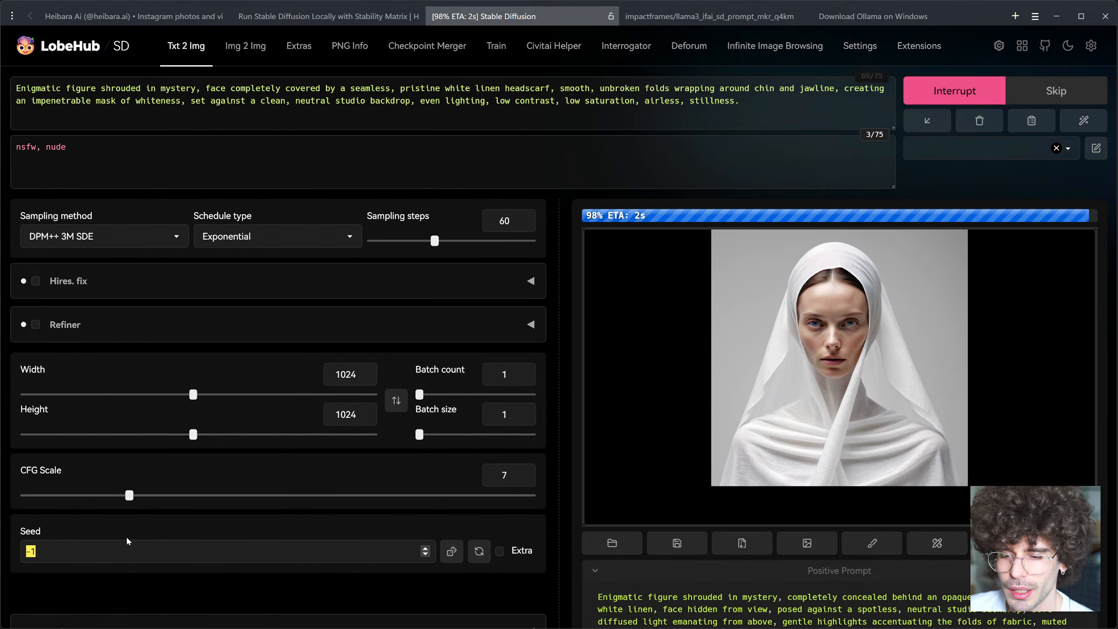
pyautogui.write('123')
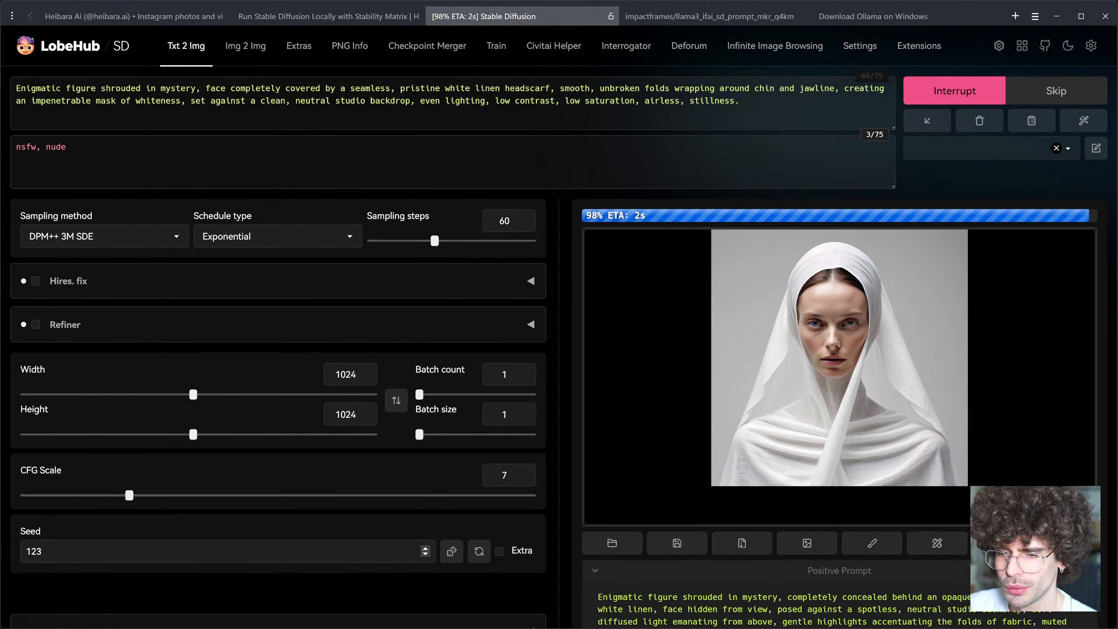
pyautogui.click(451, 552)
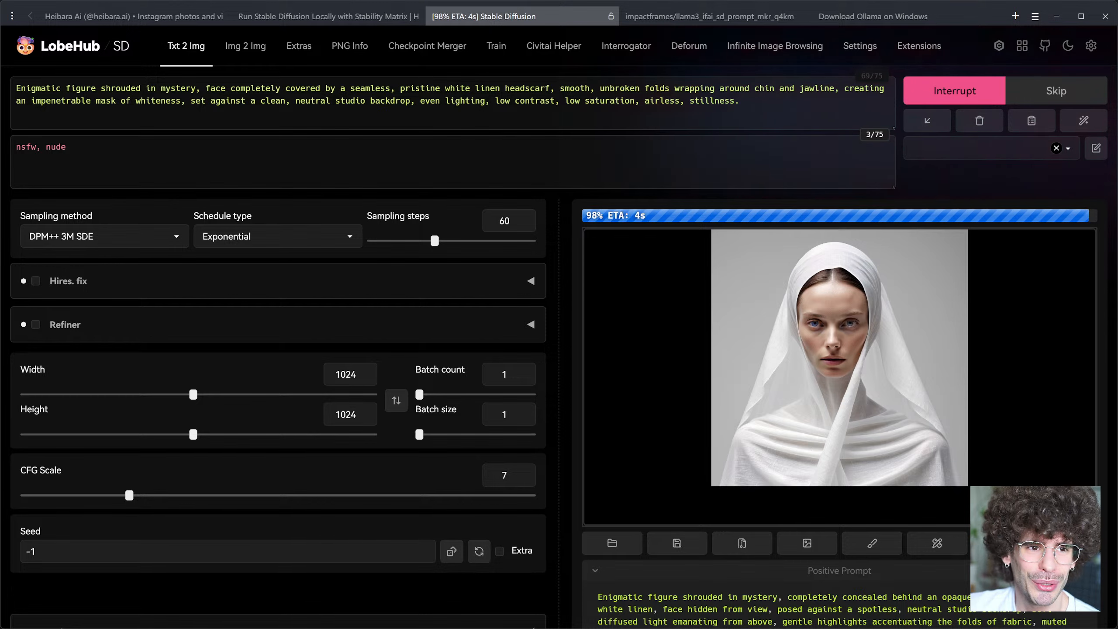
# Step: View the generated preview image of the veiled woman enlarged and close the enlarged view
pyautogui.click(632, 452)
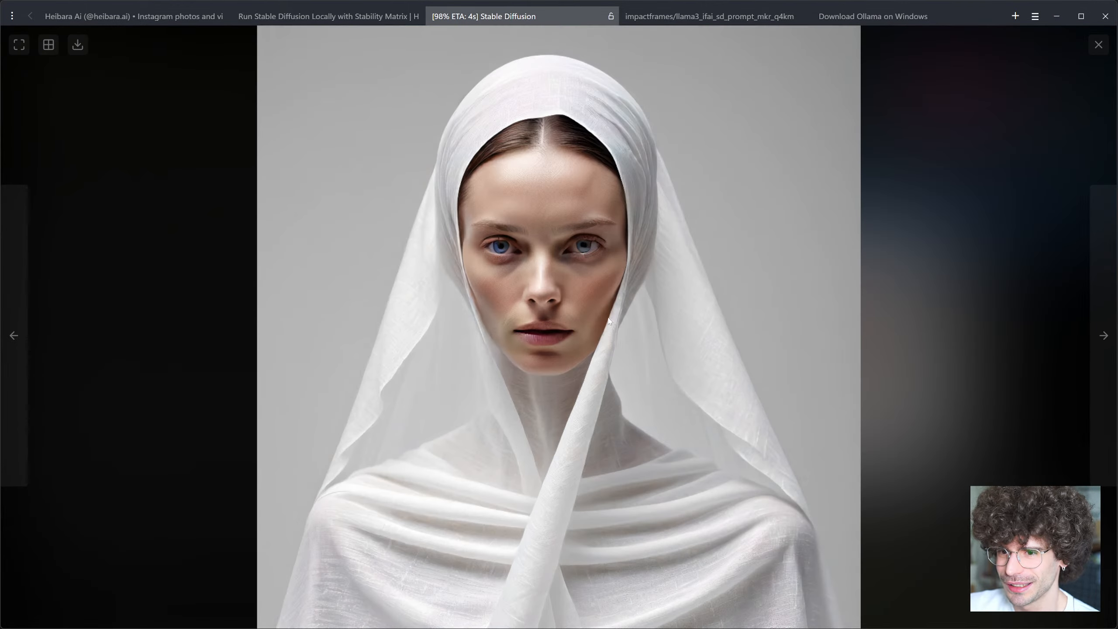
pyautogui.click(903, 365)
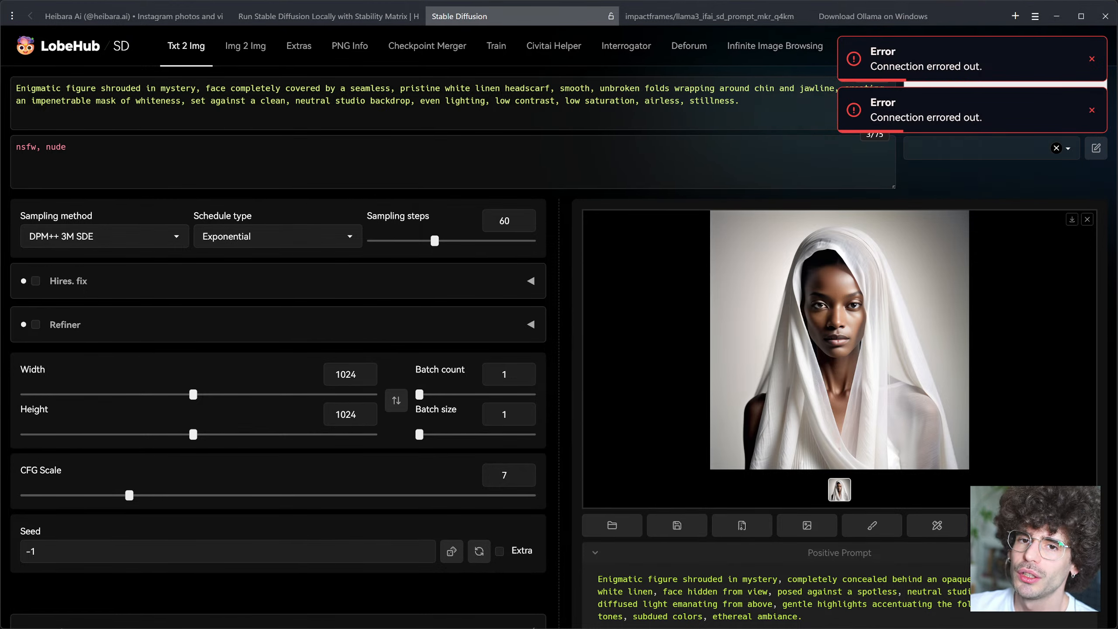
# Step: Open the Img 2 Img page and look through its image upload area, resize modes and sampling options
pyautogui.click(245, 46)
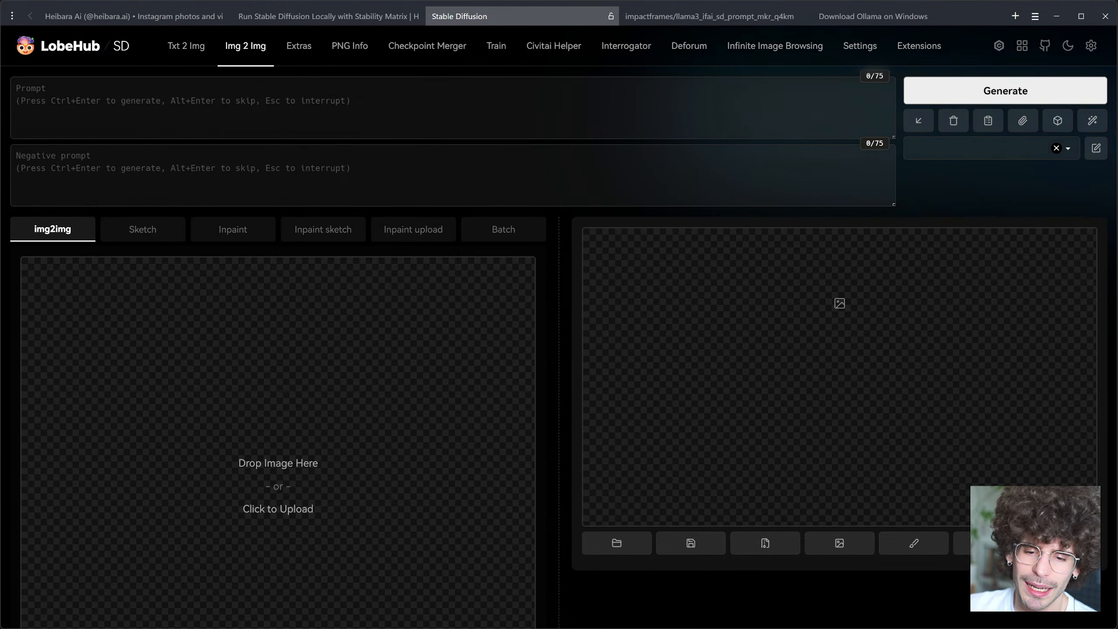
pyautogui.scroll(-3, 172, 422)
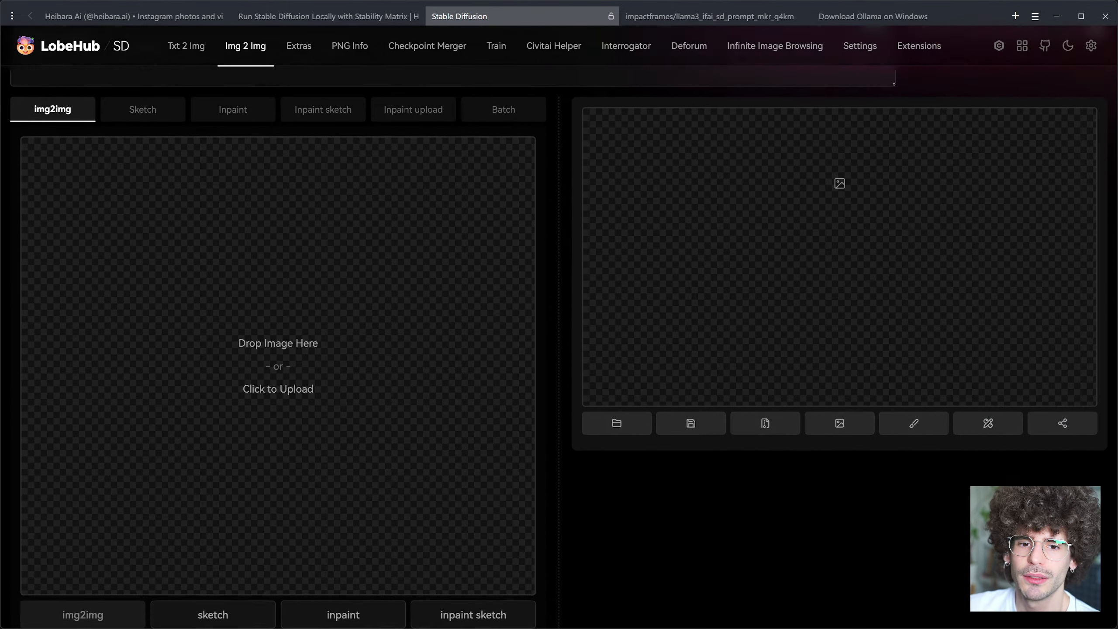
pyautogui.scroll(-3, 295, 375)
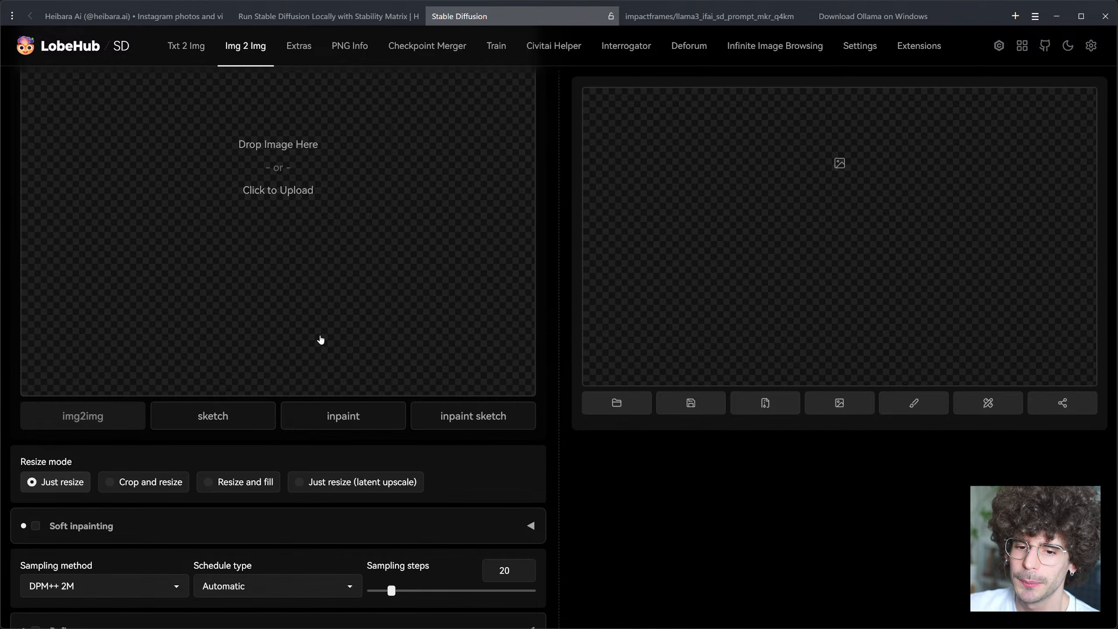
pyautogui.scroll(6, 320, 339)
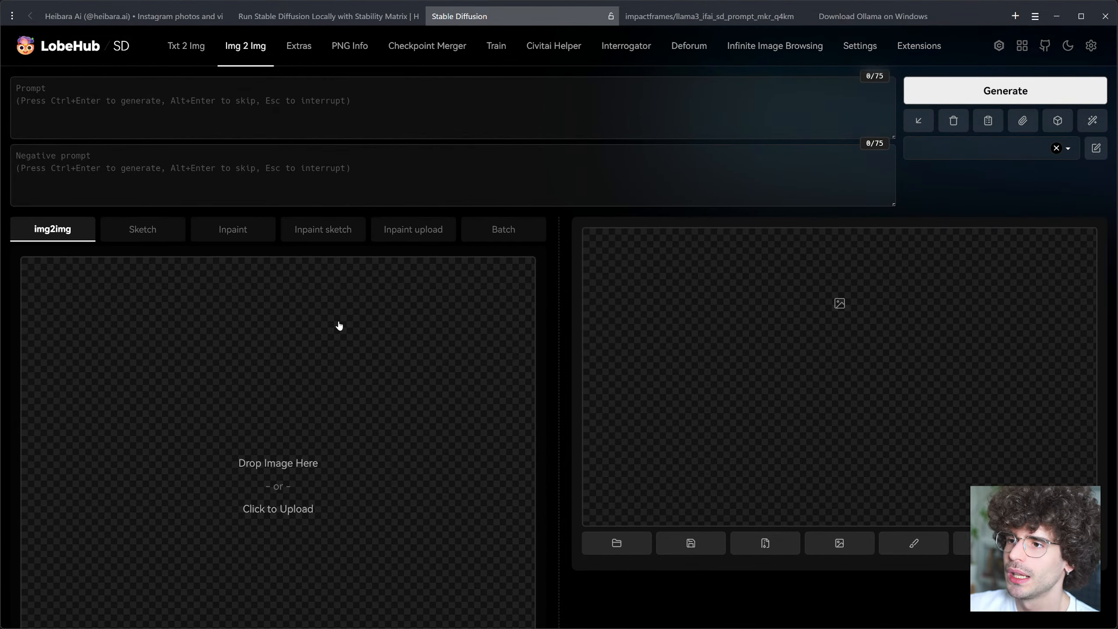
# Step: Open the museum image search site museo.app in a new browser tab
pyautogui.click(1011, 21)
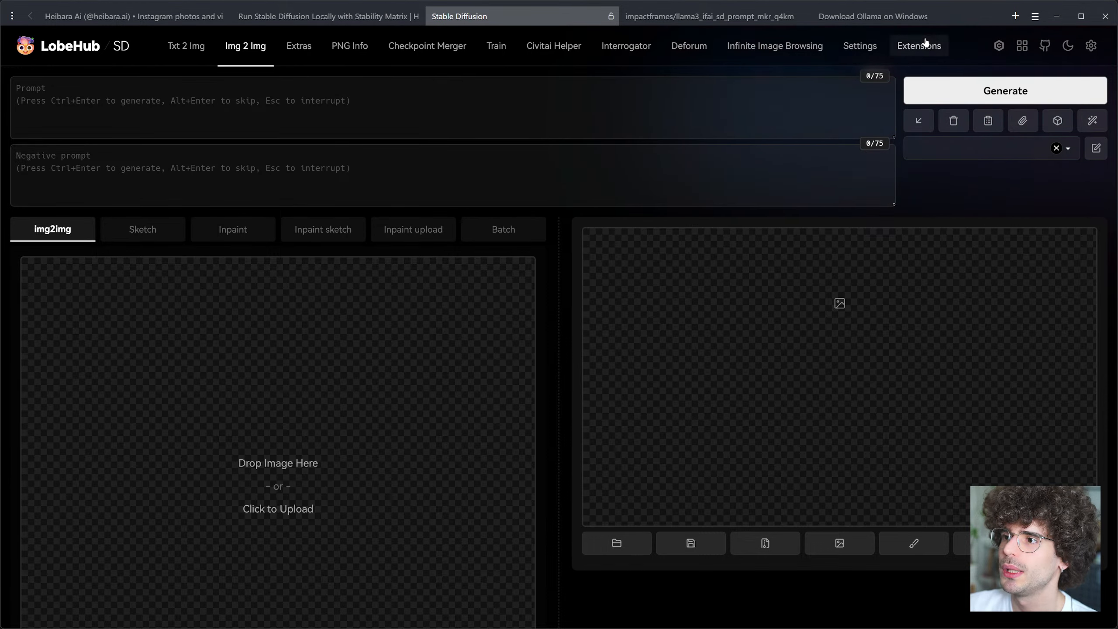
pyautogui.click(1016, 16)
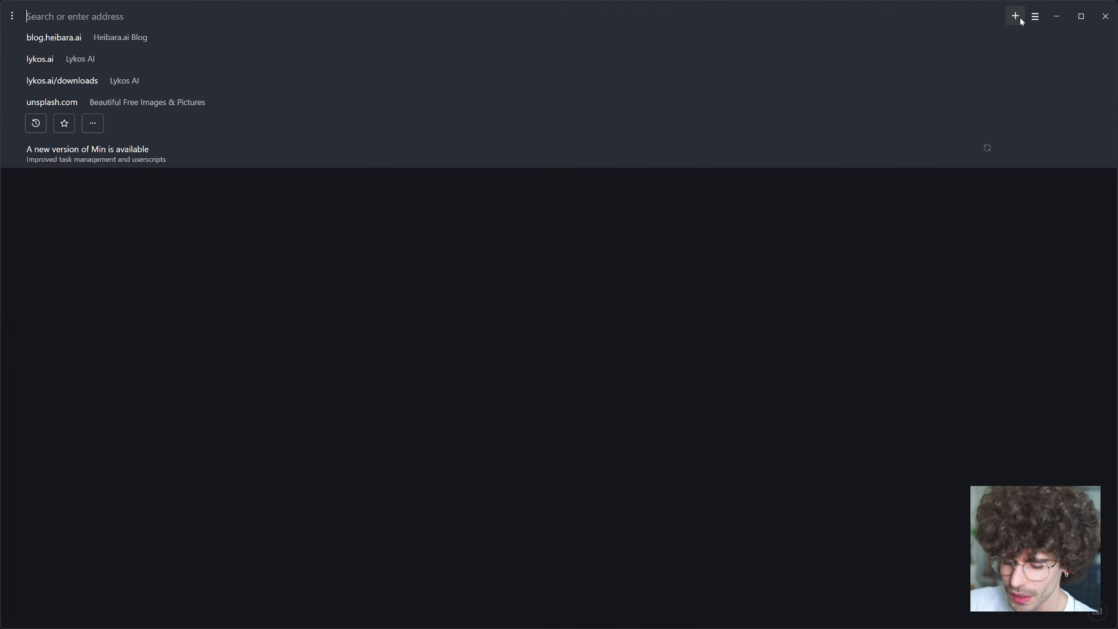
pyautogui.write('museo.app')
pyautogui.press('Return')
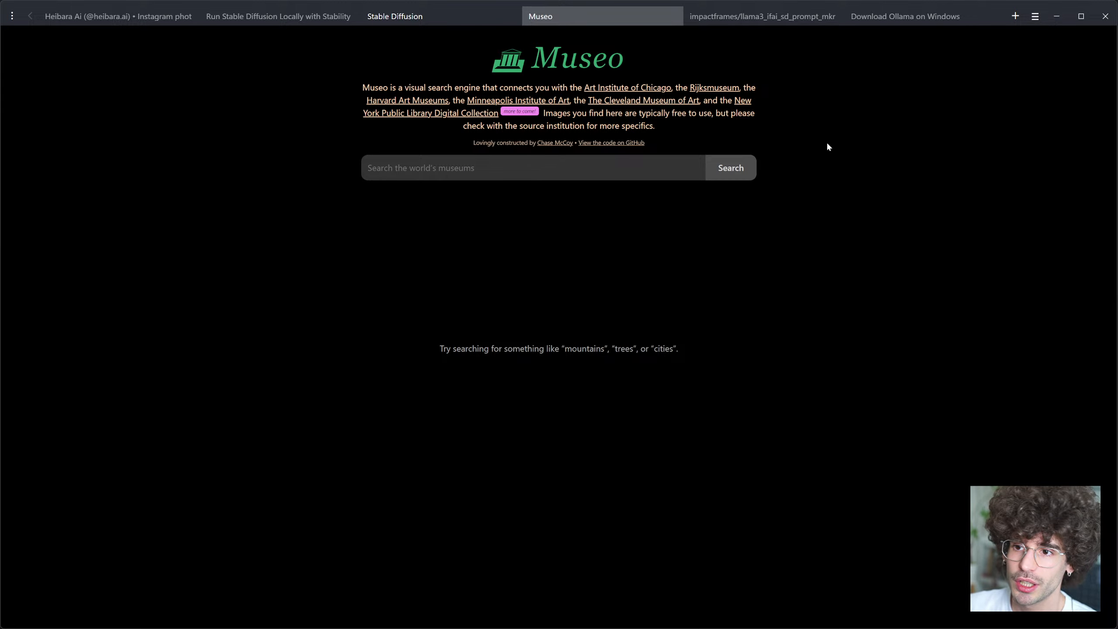
# Step: Open Museo's source code repository on GitHub and look over its file list and project description
pyautogui.click(640, 144)
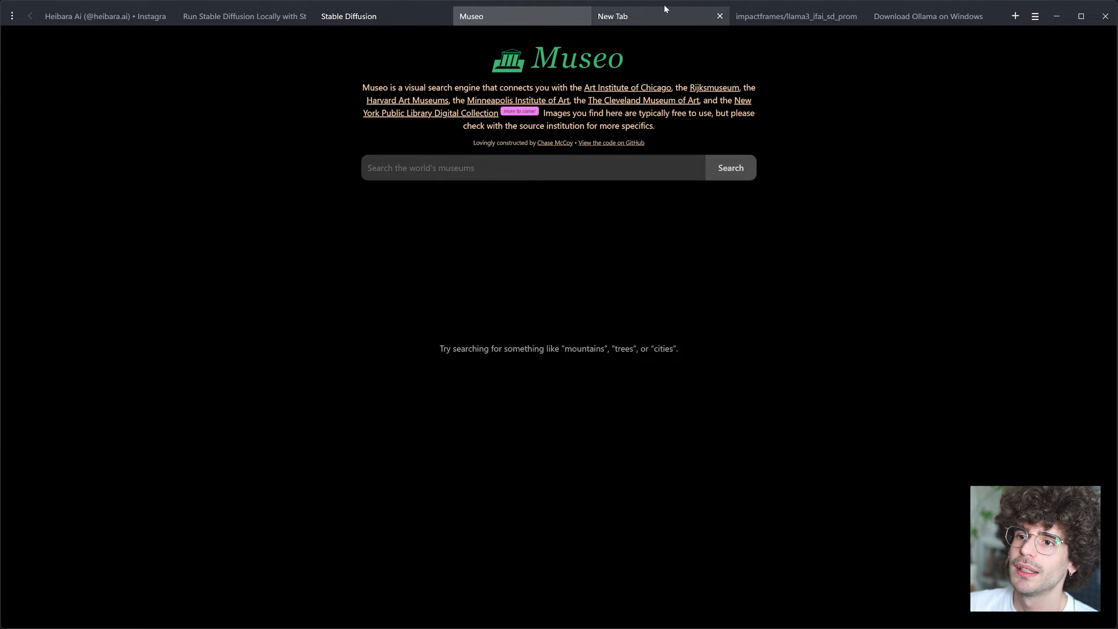
pyautogui.click(665, 18)
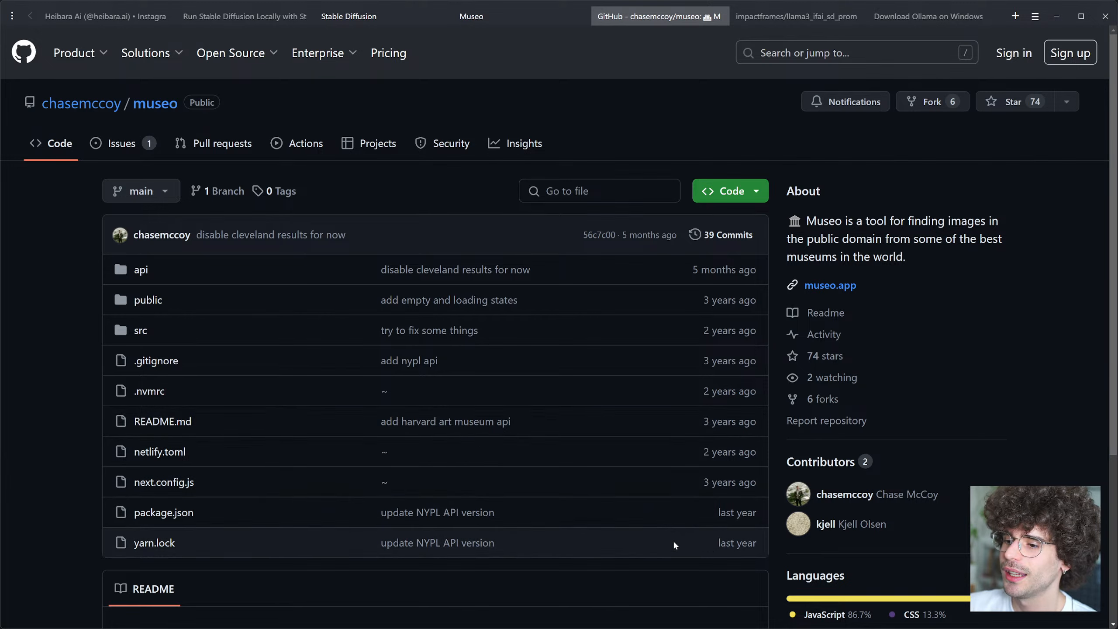
pyautogui.moveTo(792, 514)
pyautogui.scroll(-2, 783, 538)
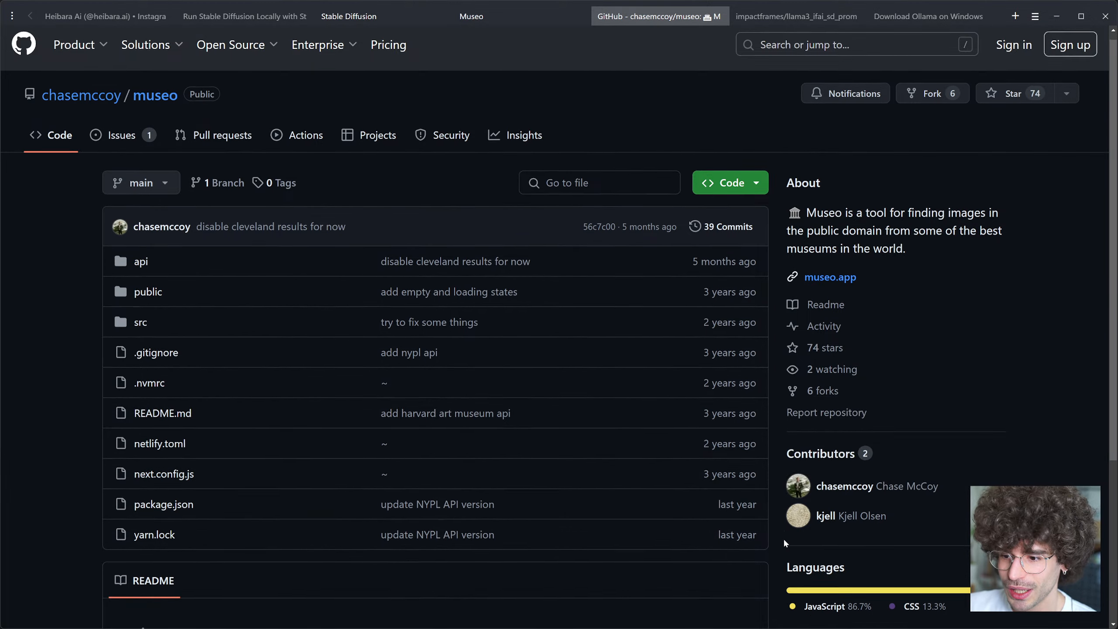
# Step: Read the README description and source museums on Museo's GitHub repository page
pyautogui.scroll(-3, 783, 538)
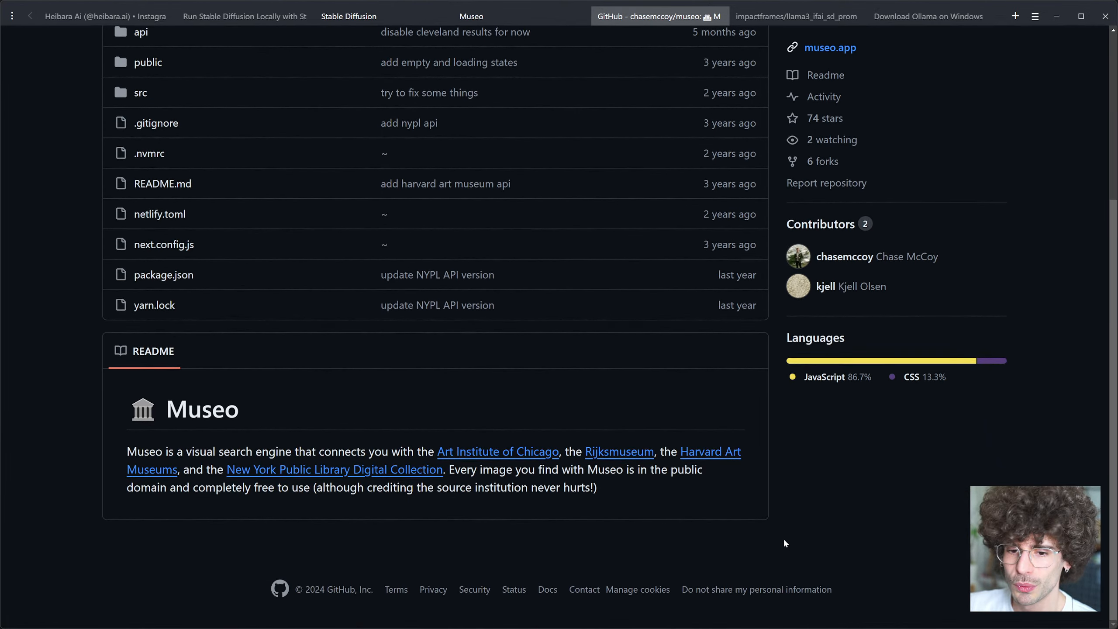
pyautogui.scroll(5, 783, 538)
pyautogui.scroll(-4, 788, 535)
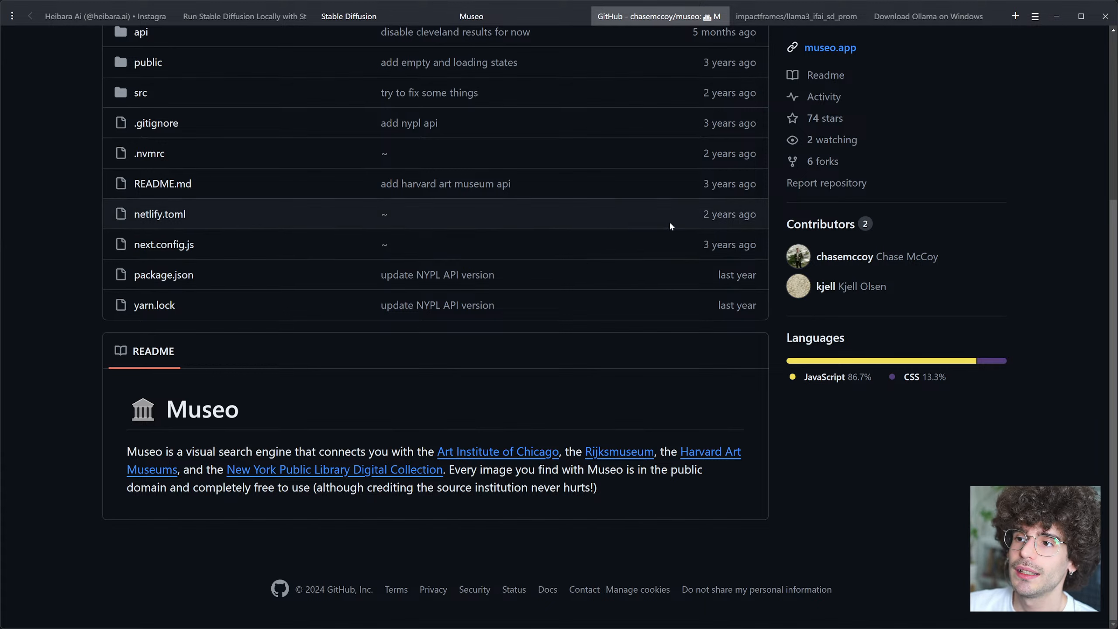
# Step: Return to the Museo site, search the world's museums for "portrait" and browse the image results
pyautogui.click(503, 13)
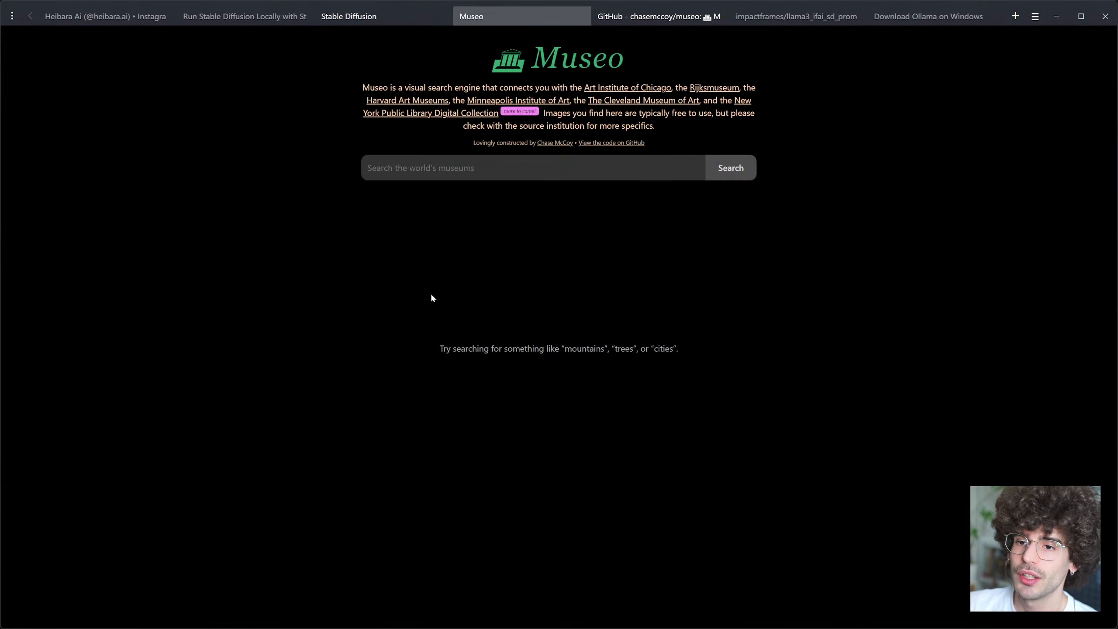
pyautogui.click(572, 169)
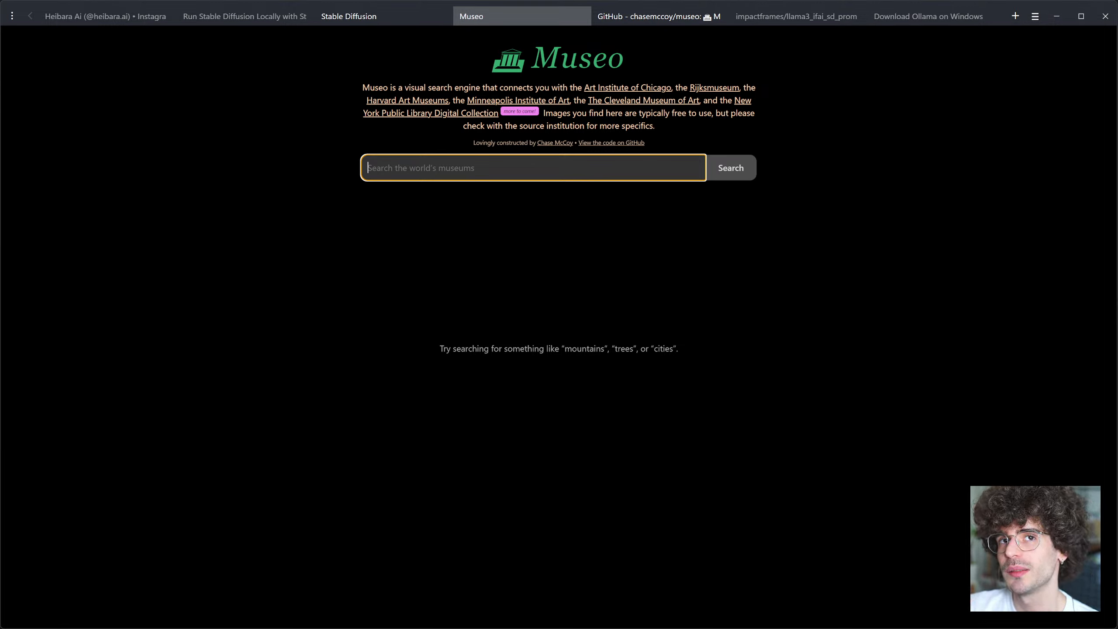
pyautogui.write('portrait')
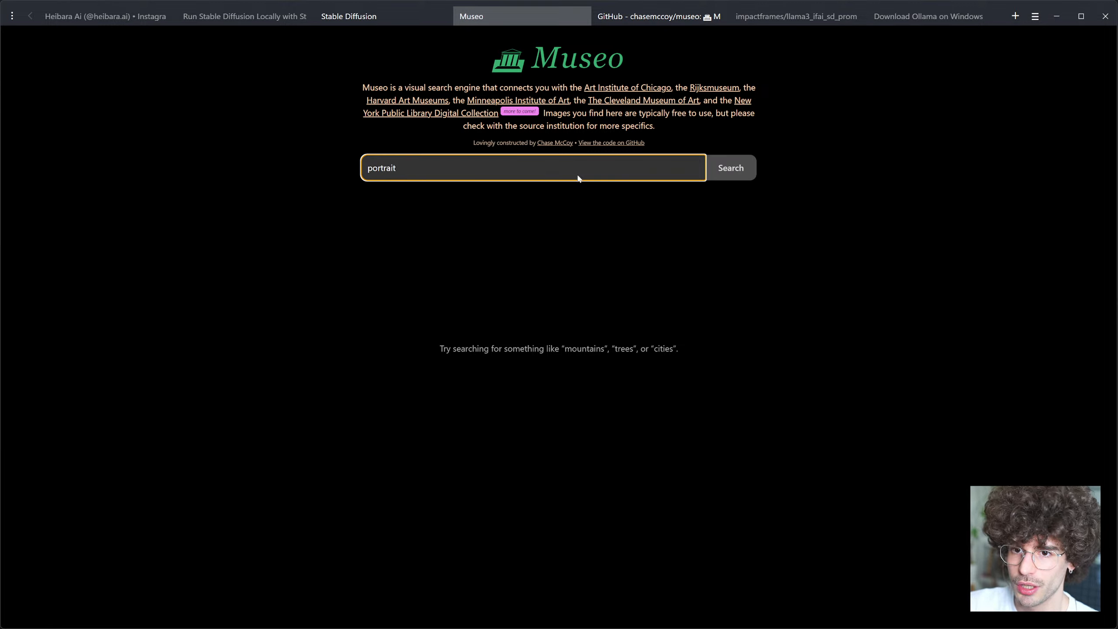
pyautogui.press('Return')
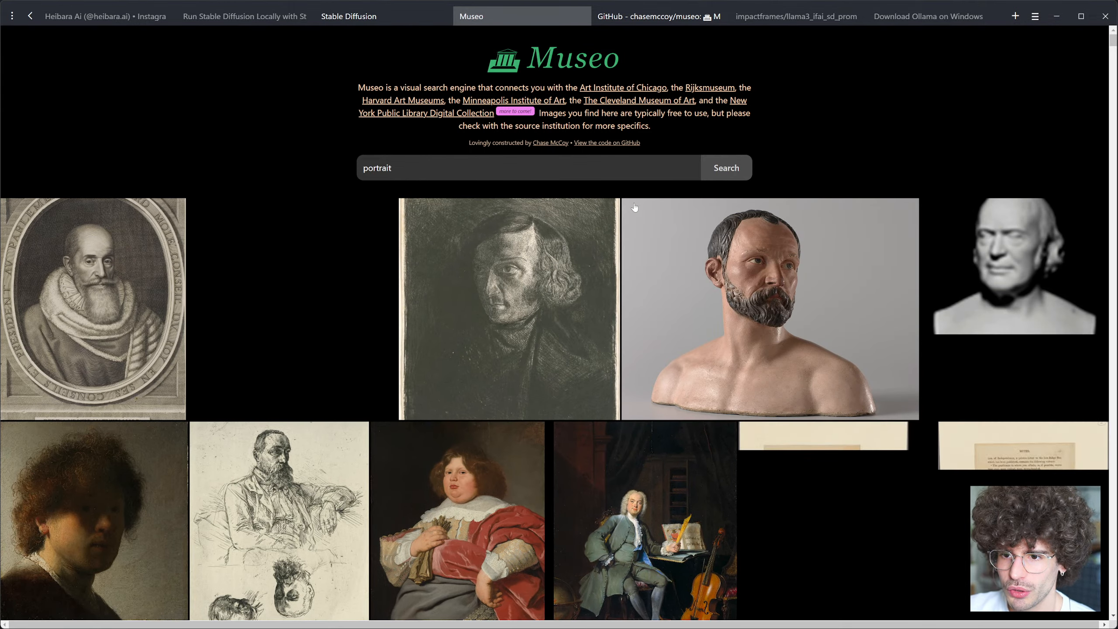
pyautogui.scroll(-1, 429, 315)
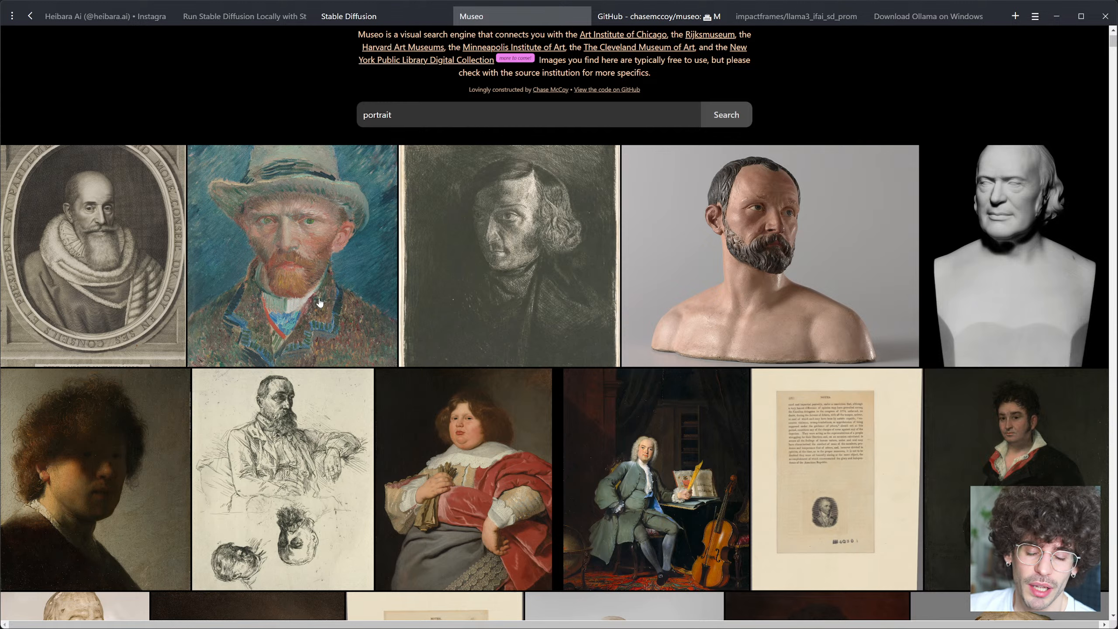
pyautogui.scroll(-1, 322, 302)
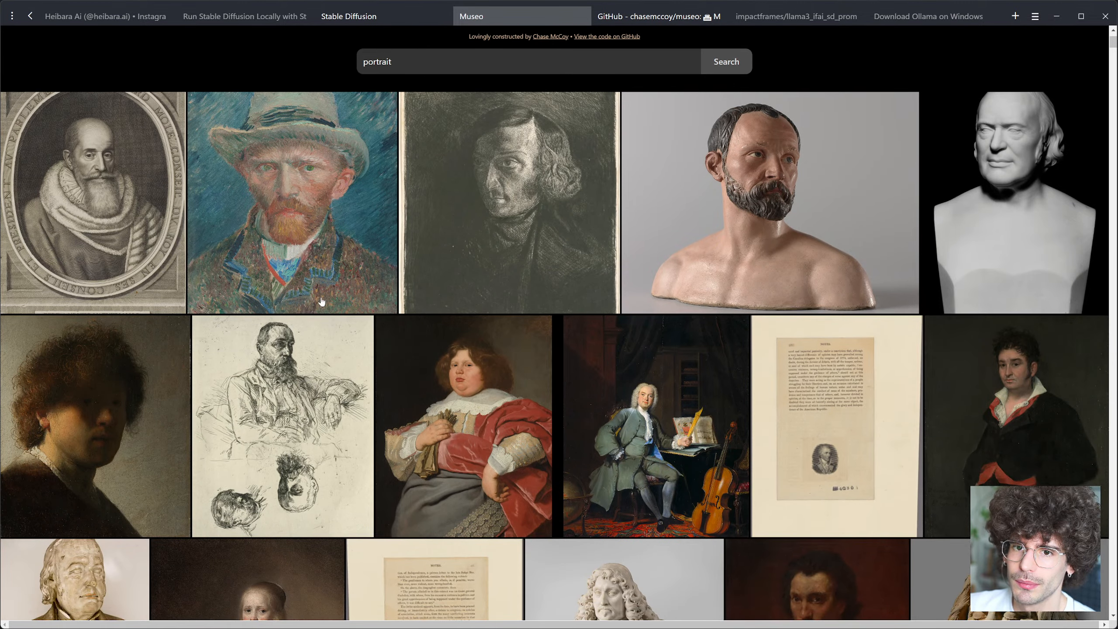
pyautogui.scroll(2, 491, 195)
# Step: Search Museo for "landscape" and look through the resulting paintings and drawings
pyautogui.press('Tab')
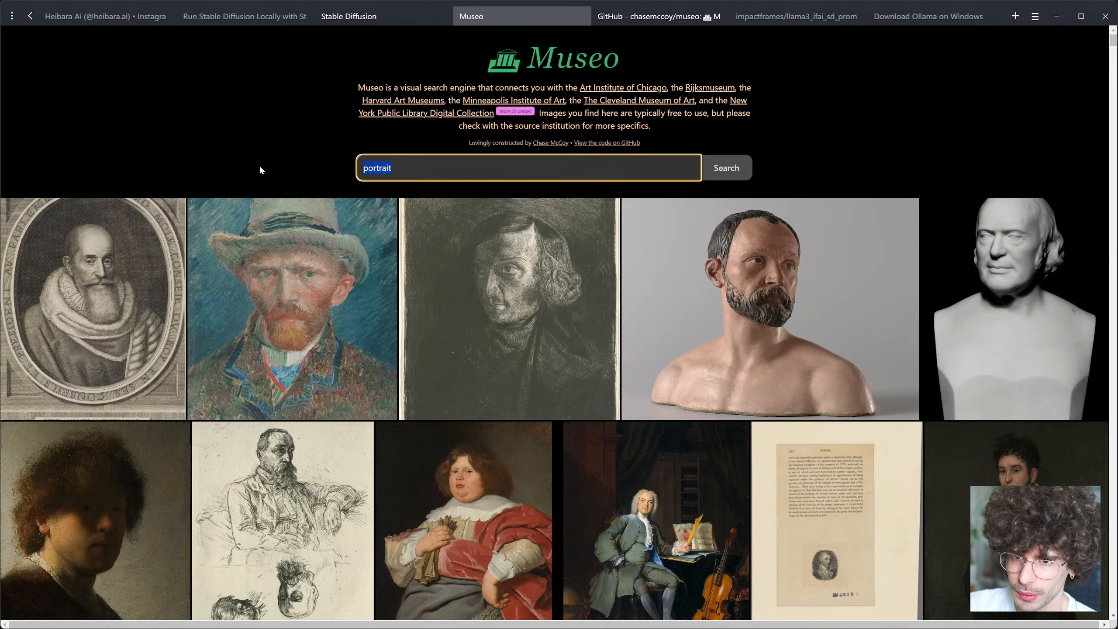
pyautogui.write('landscape')
pyautogui.press('Return')
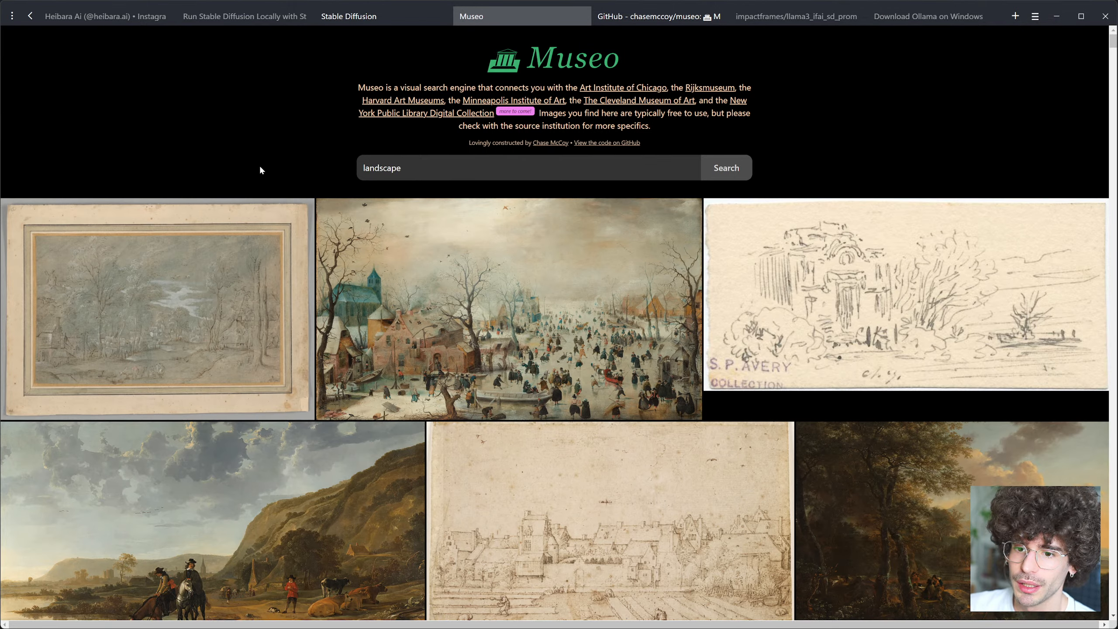
pyautogui.scroll(-2, 609, 389)
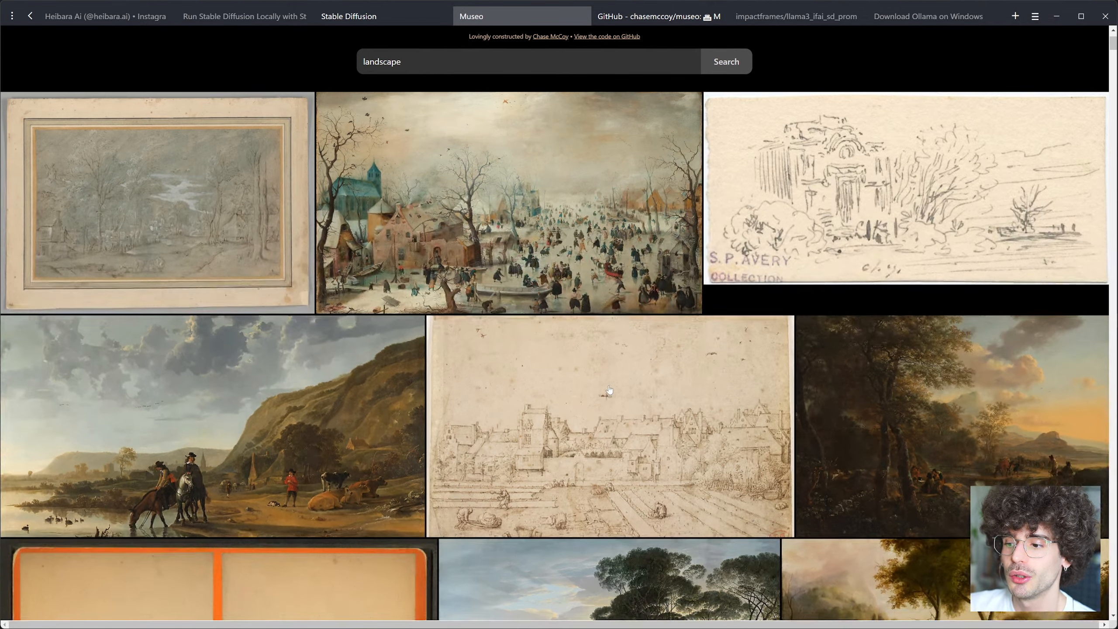
pyautogui.scroll(-5, 609, 390)
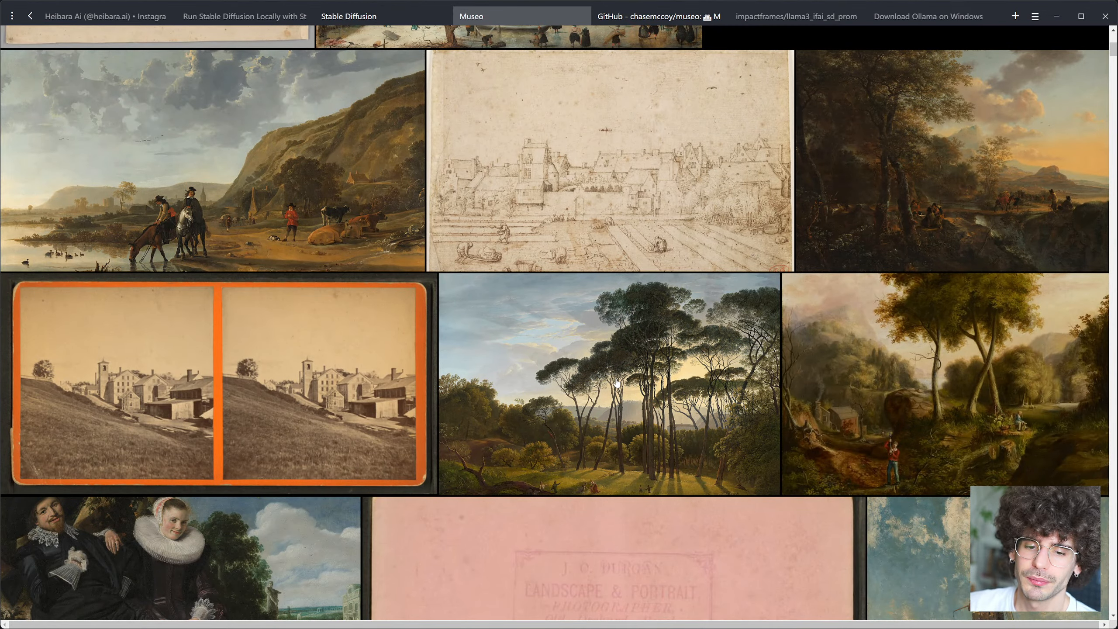
pyautogui.scroll(7, 616, 383)
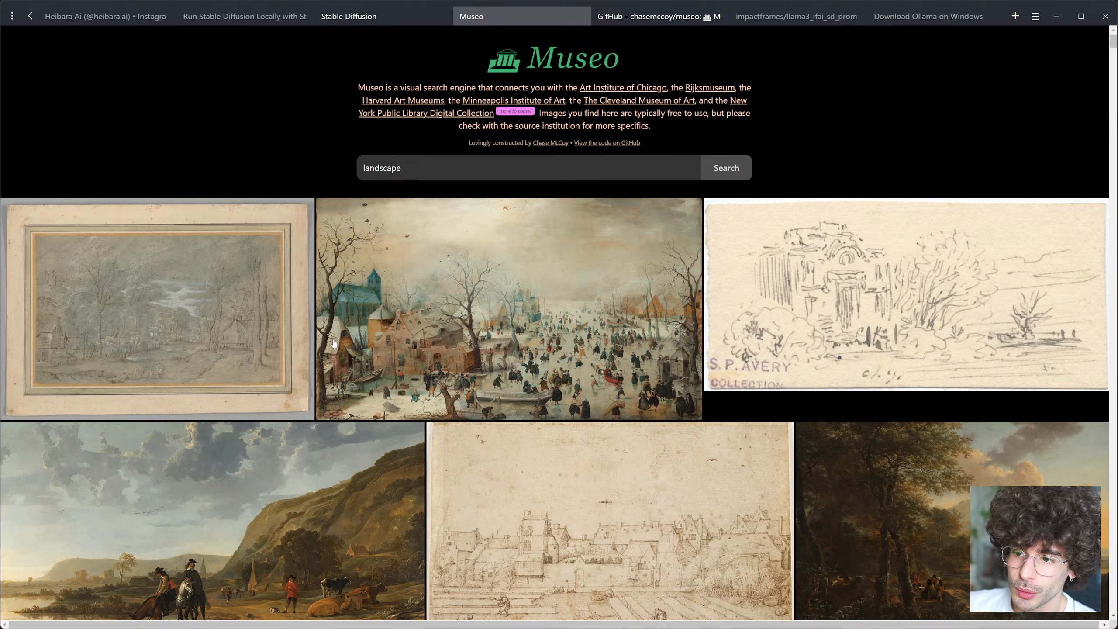
pyautogui.scroll(-3, 508, 471)
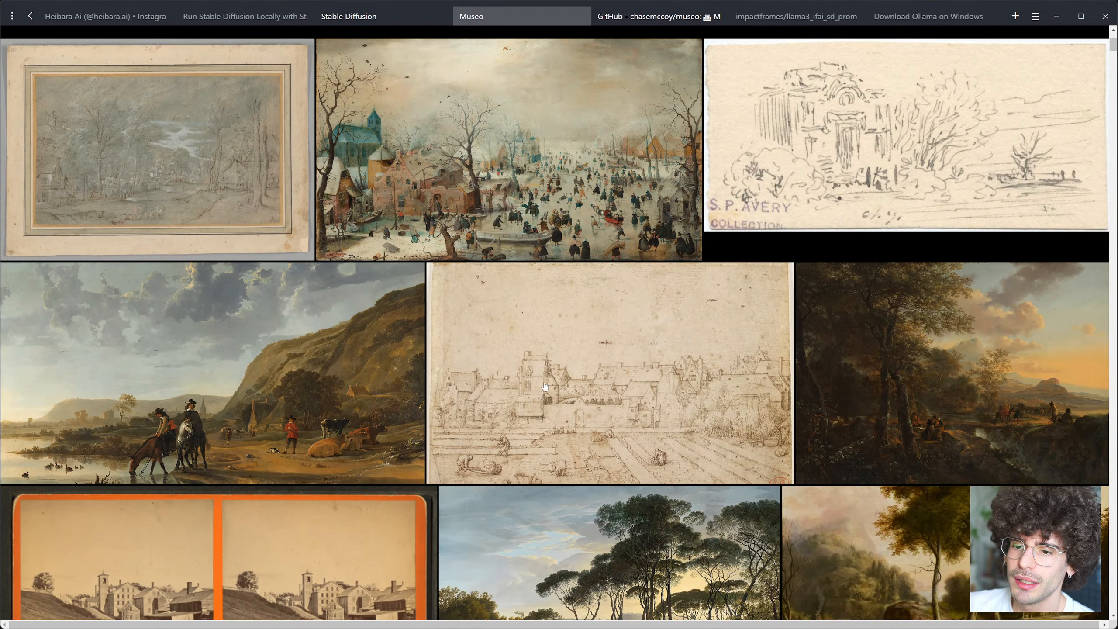
pyautogui.scroll(3, 571, 404)
# Step: Replace the Museo search term with "sketch", run the search and browse the resulting artworks
pyautogui.moveTo(401, 168); pyautogui.dragTo(383, 168)
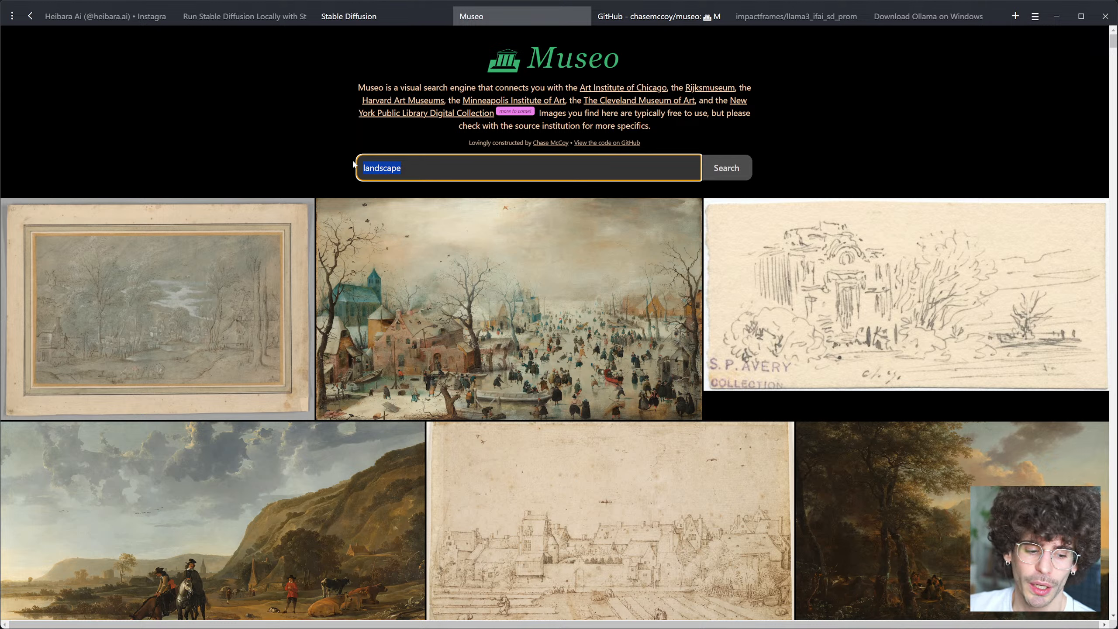
pyautogui.press('BackSpace')
pyautogui.write('sketch')
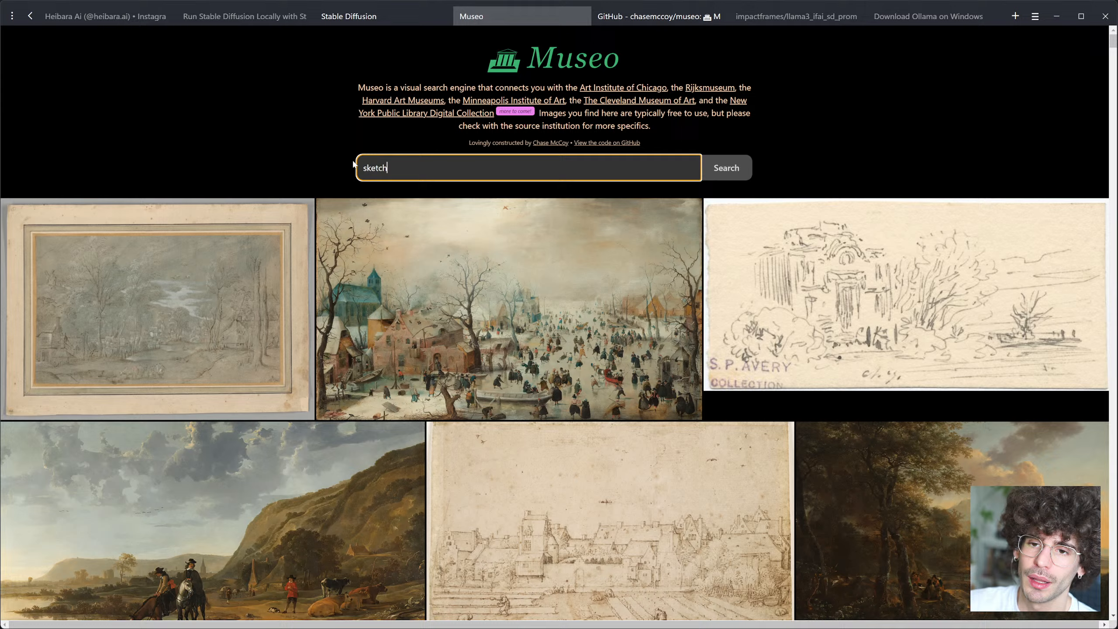
pyautogui.press('Return')
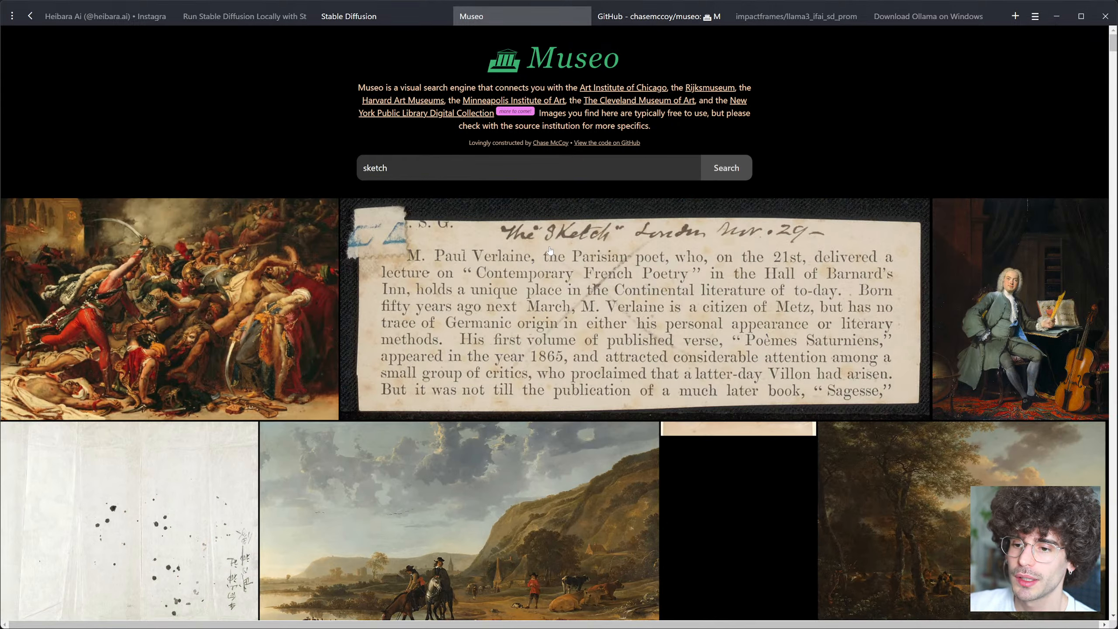
pyautogui.scroll(-3, 550, 250)
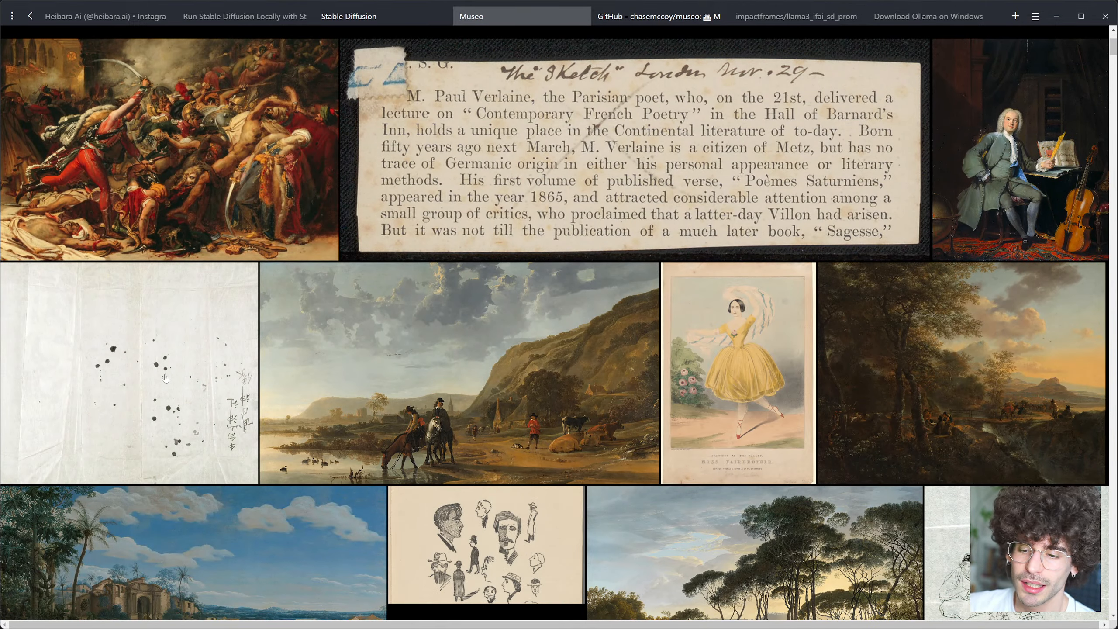
pyautogui.scroll(-3, 166, 378)
pyautogui.scroll(-3, 581, 494)
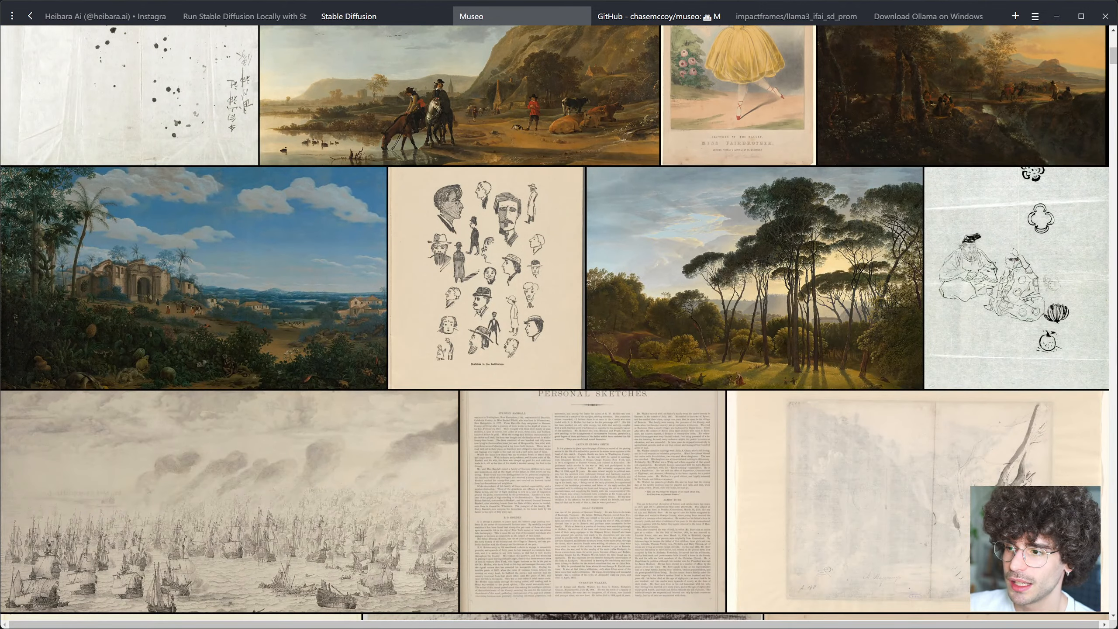
pyautogui.scroll(3, 1014, 278)
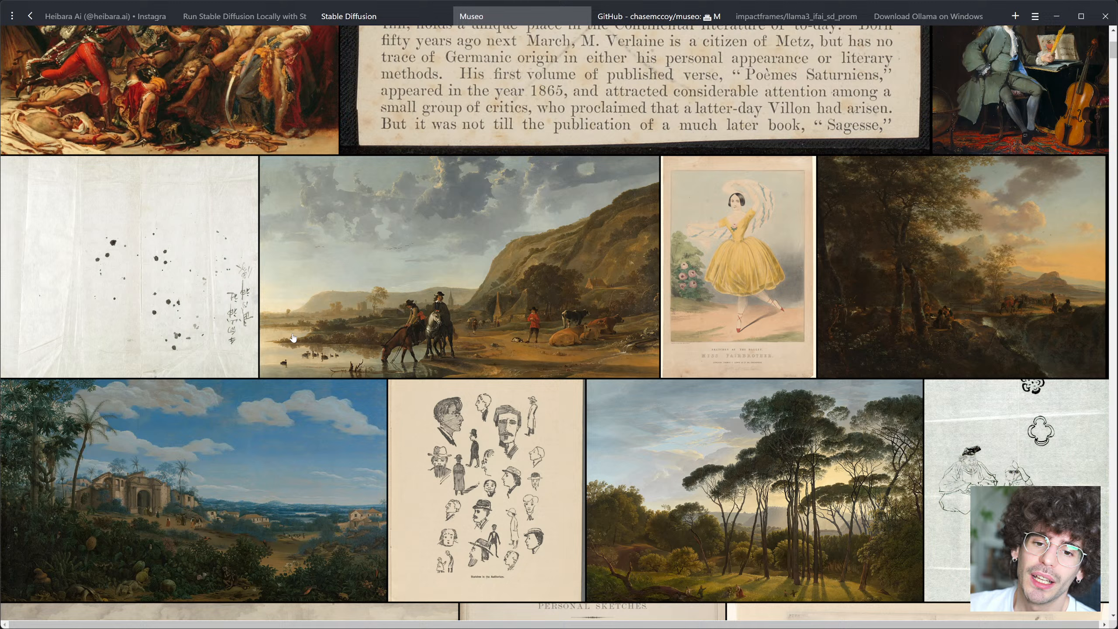
# Step: Open the source page of the ink-spotted paper drawing in a new tab and check its web address
pyautogui.middleClick(200, 291)
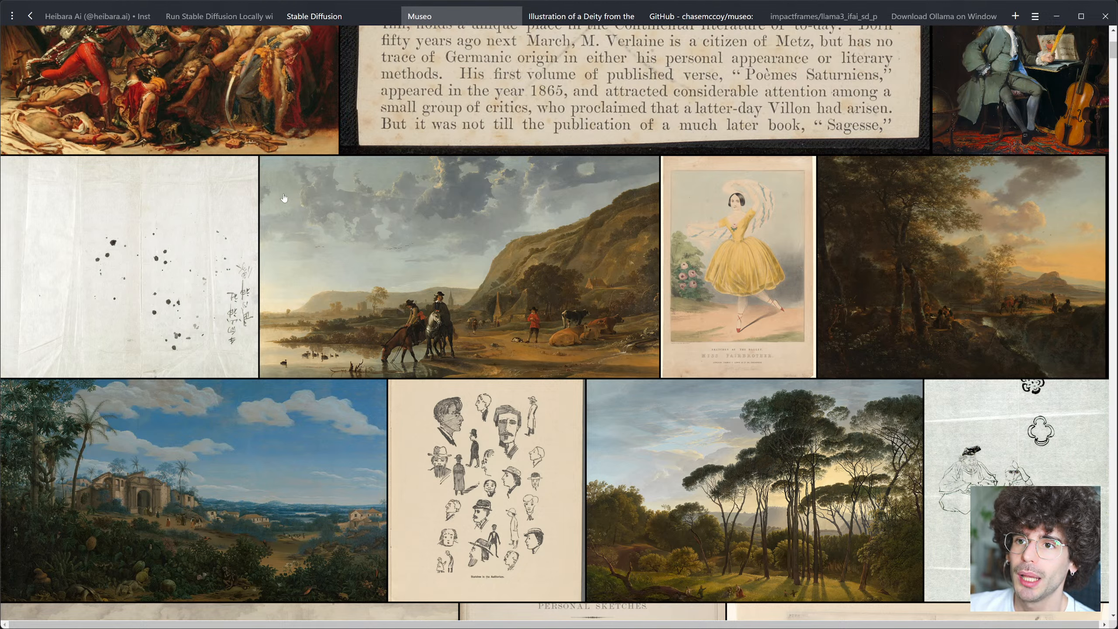
pyautogui.hotkey('ctrl', 'Tab')
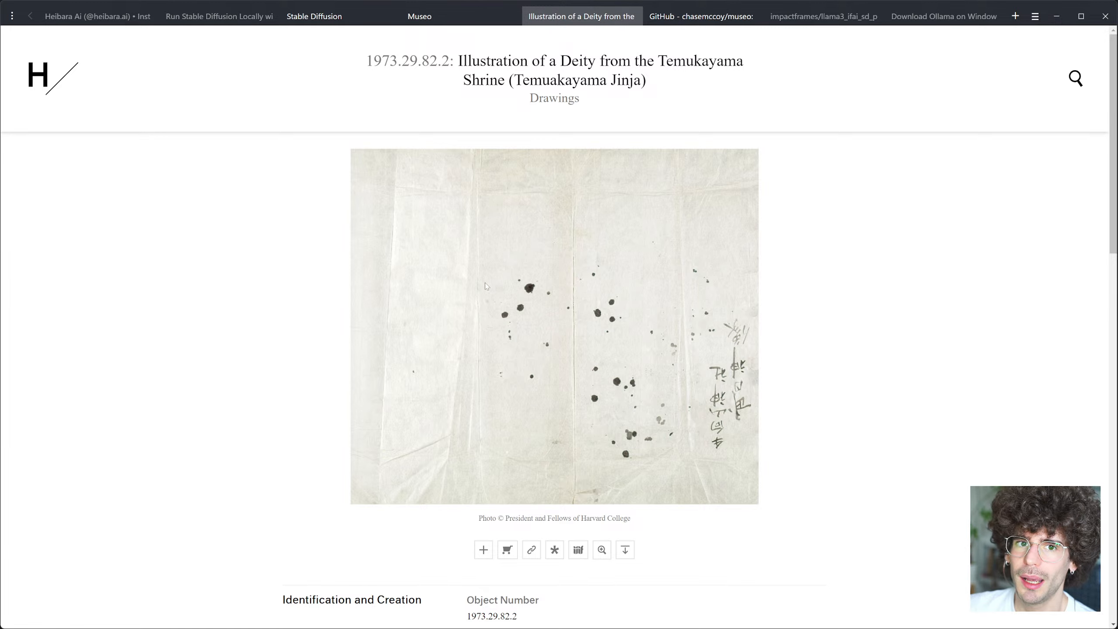
pyautogui.scroll(-1, 528, 278)
pyautogui.scroll(1, 567, 267)
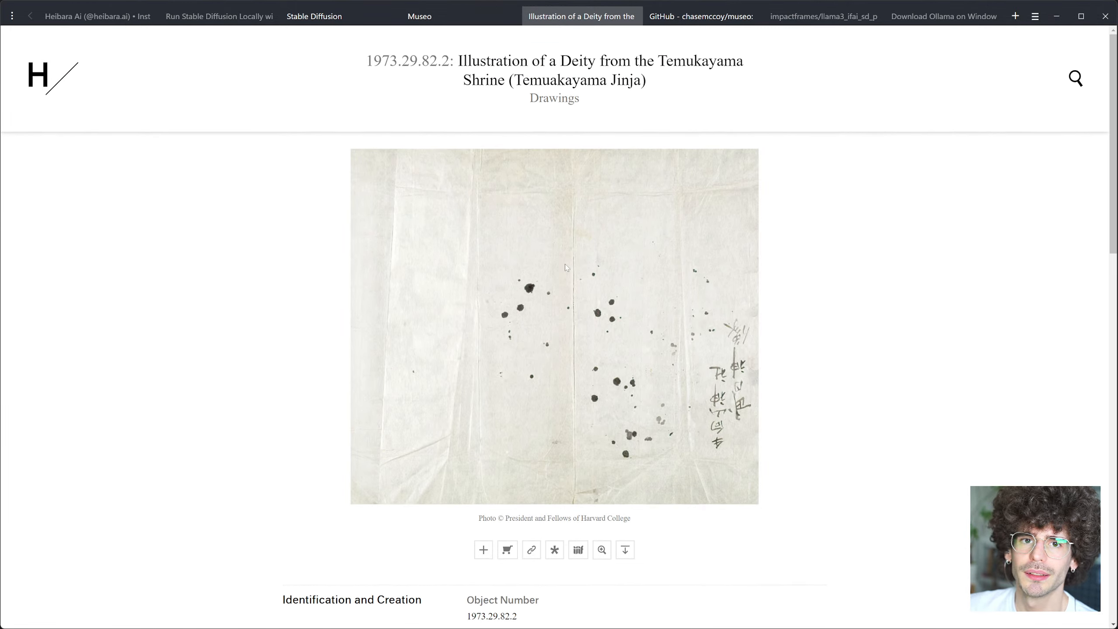
pyautogui.click(584, 18)
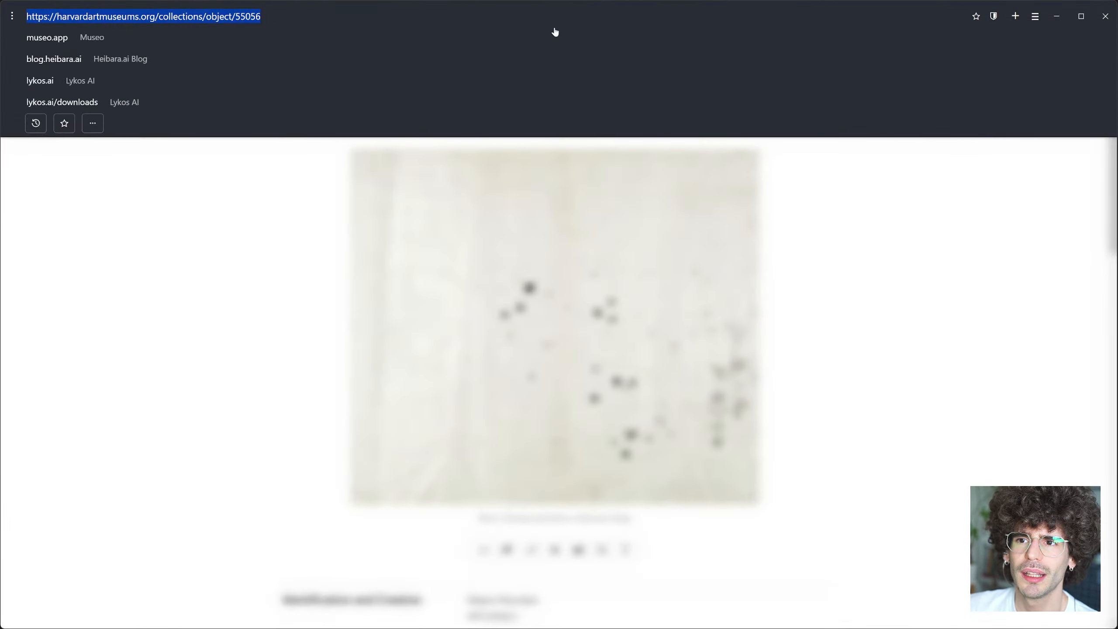
pyautogui.click(168, 293)
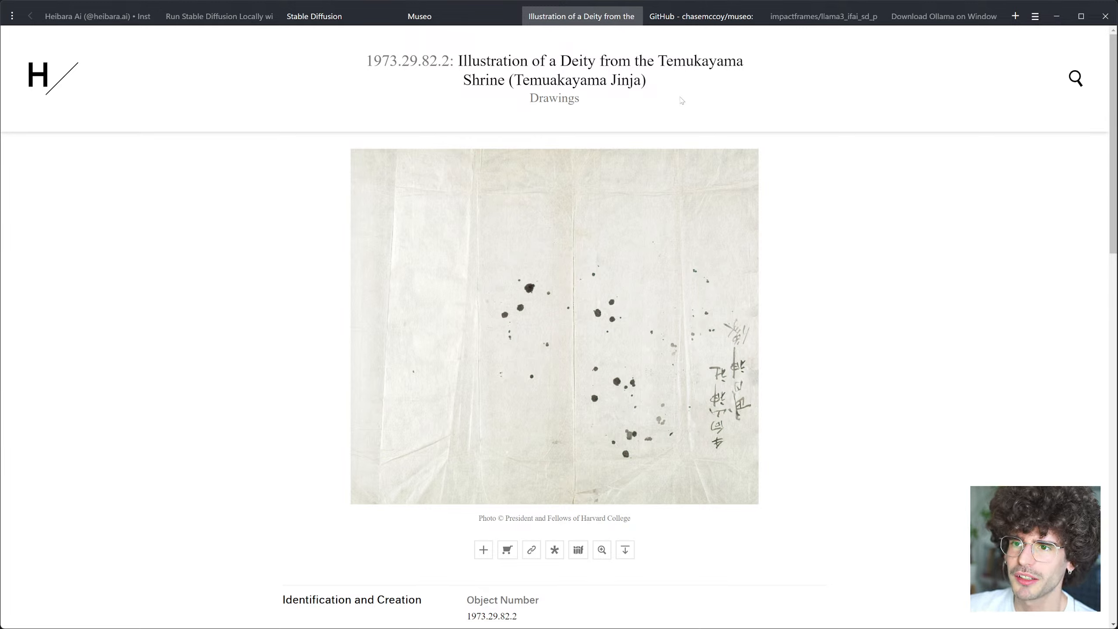
# Step: Read the drawing's museum record, especially the Permissions text under Acquisition and Rights
pyautogui.scroll(-1, 706, 217)
pyautogui.scroll(-12, 727, 352)
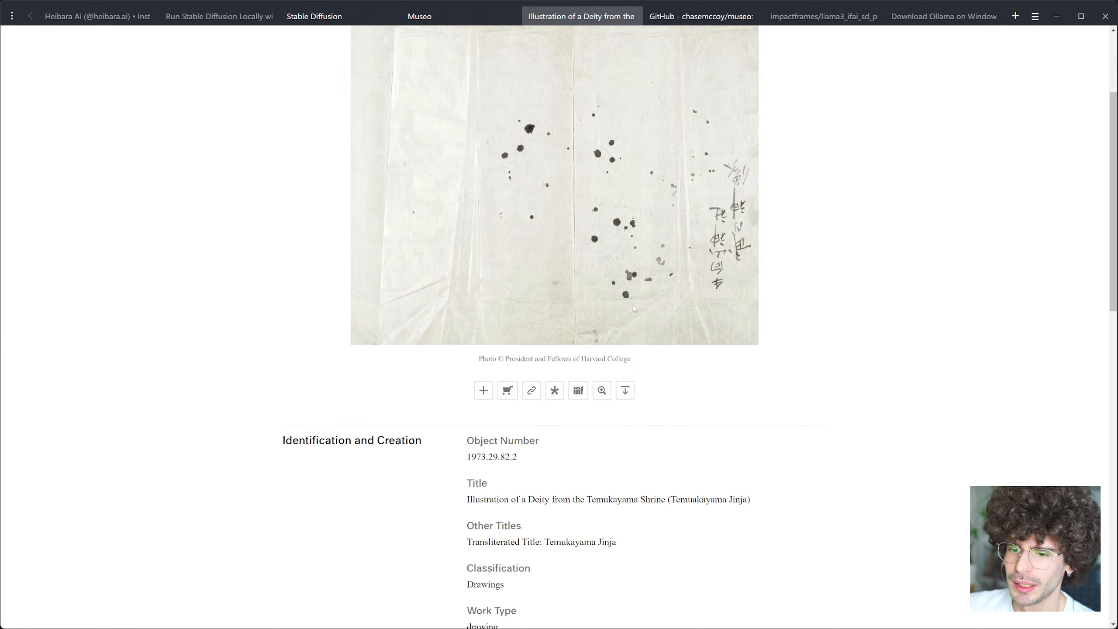
pyautogui.scroll(-6, 727, 353)
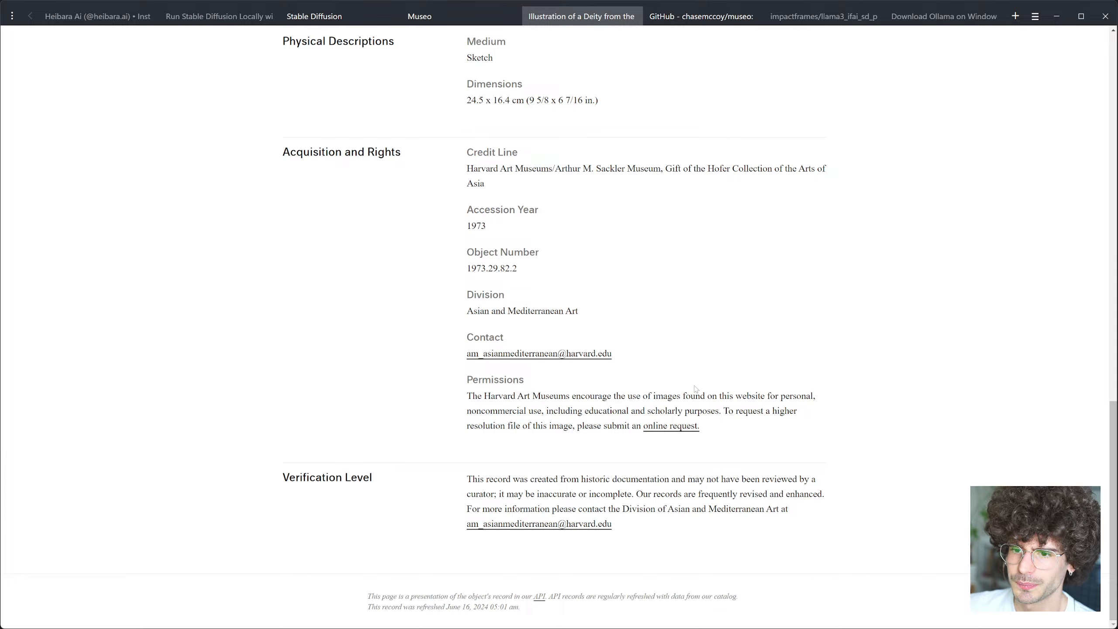
pyautogui.moveTo(533, 396); pyautogui.dragTo(806, 395)
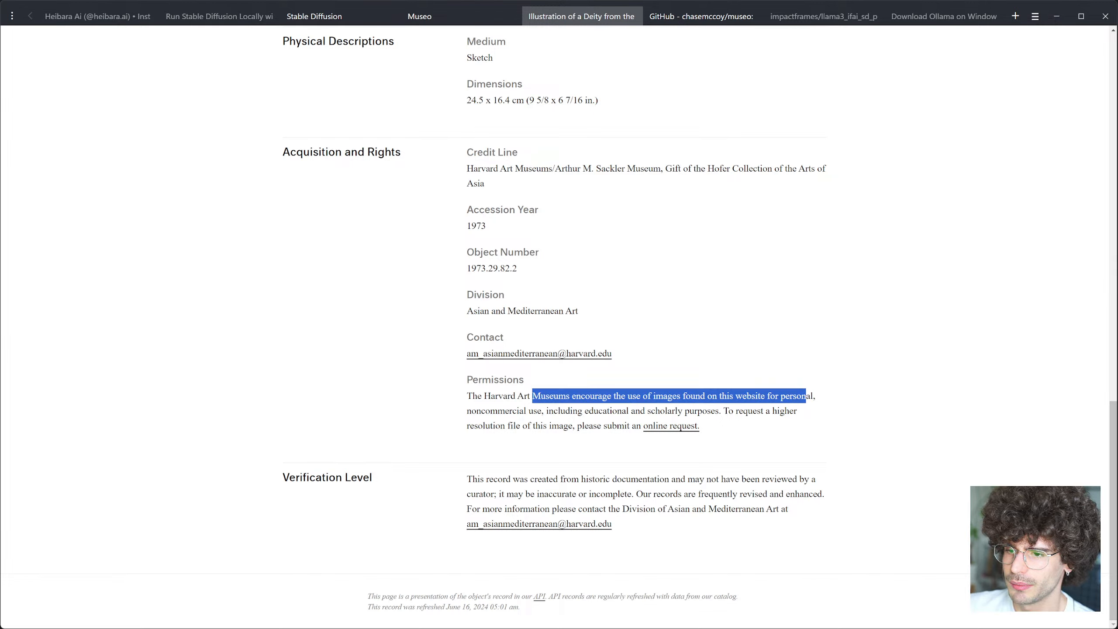
pyautogui.click(806, 396)
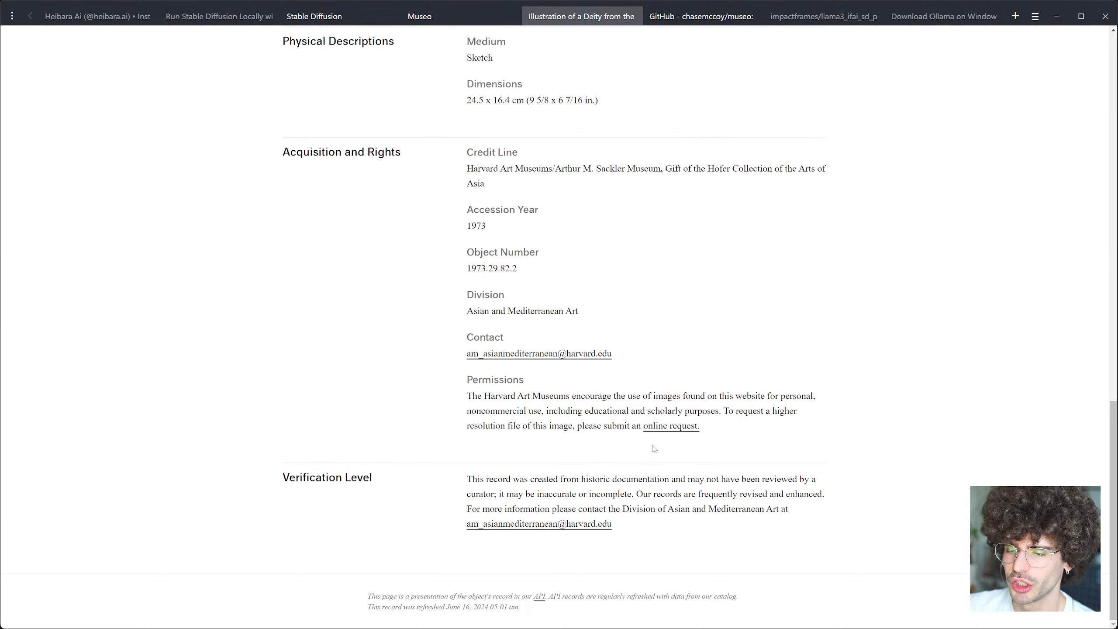
pyautogui.scroll(3, 655, 449)
pyautogui.scroll(2, 654, 453)
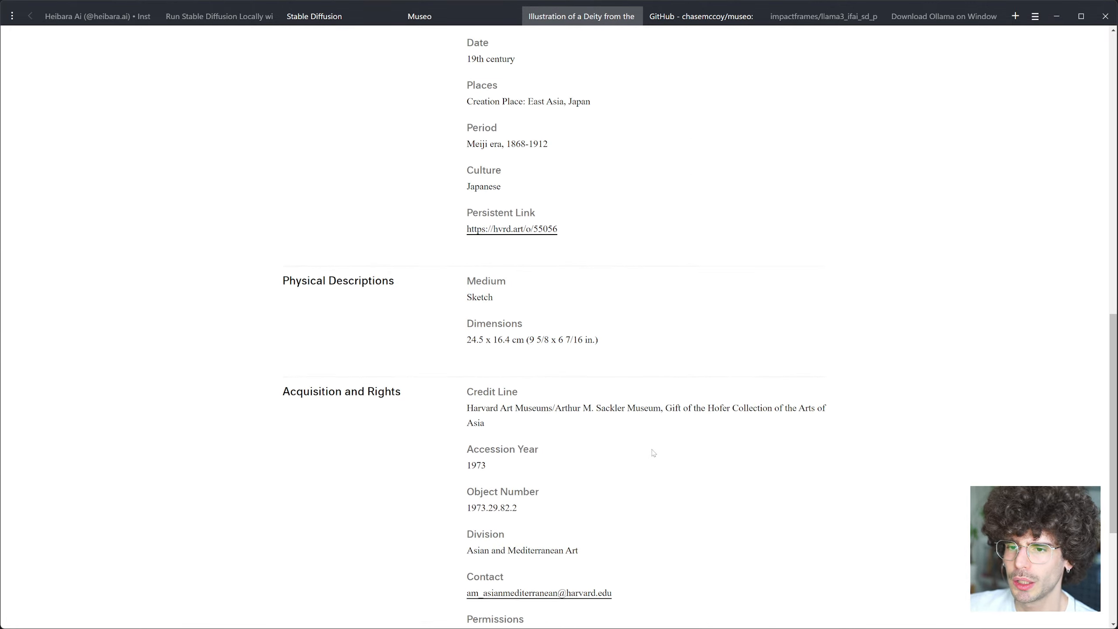
pyautogui.scroll(15, 654, 453)
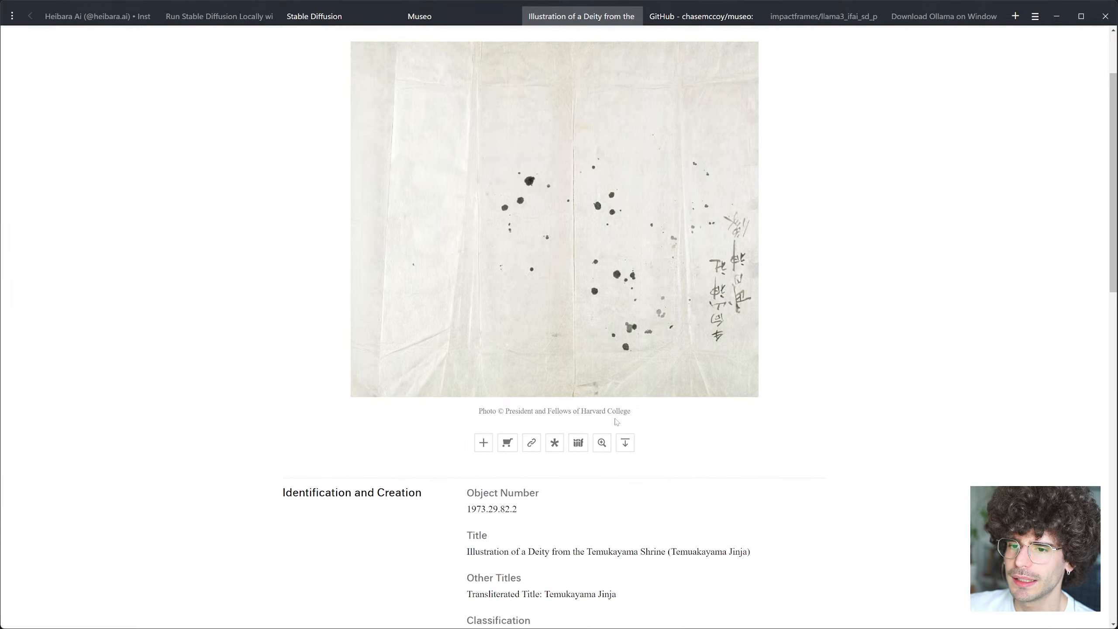
# Step: Download the deity illustration from its museum page, save it as 18724725.jpeg, and return to the Stable Diffusion Img 2 Img page
pyautogui.scroll(2, 616, 427)
pyautogui.scroll(-2, 608, 438)
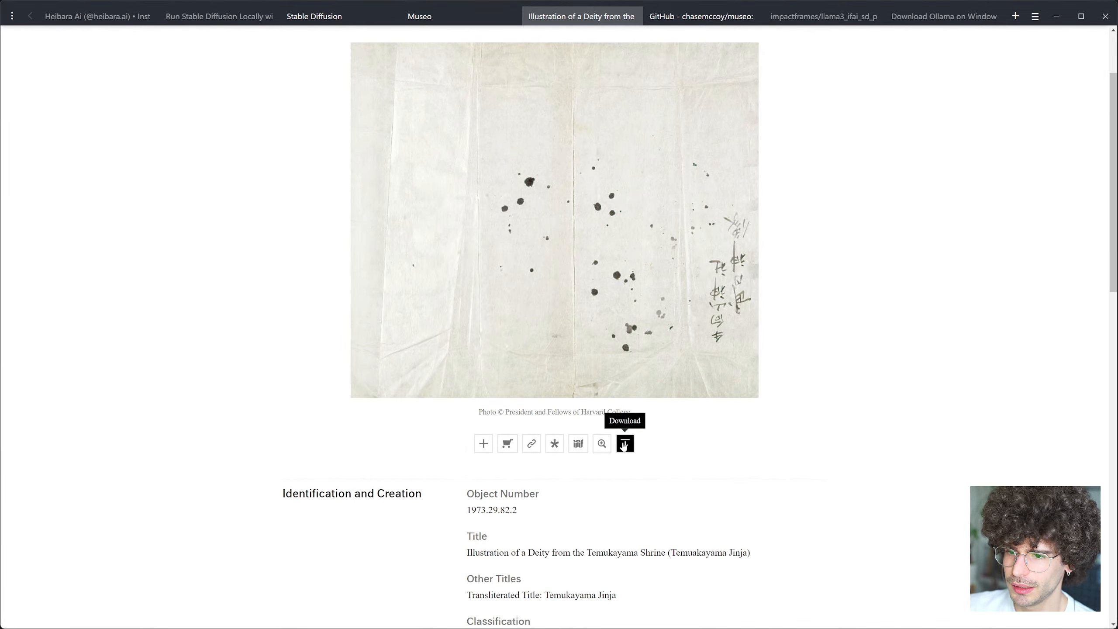
pyautogui.click(624, 444)
pyautogui.rightClick(549, 233)
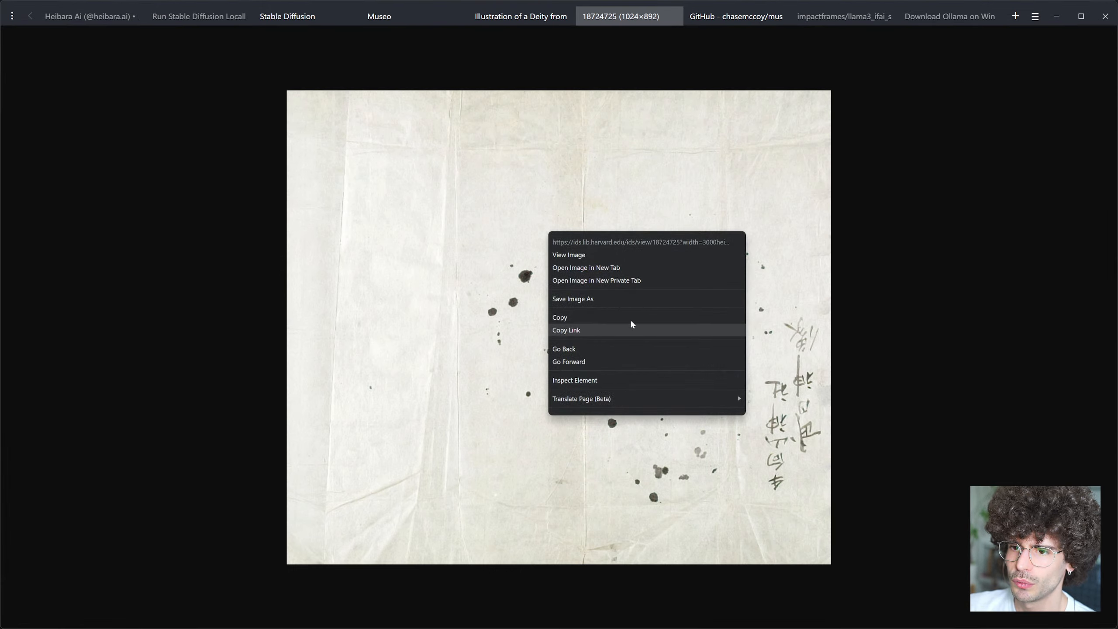
pyautogui.click(629, 298)
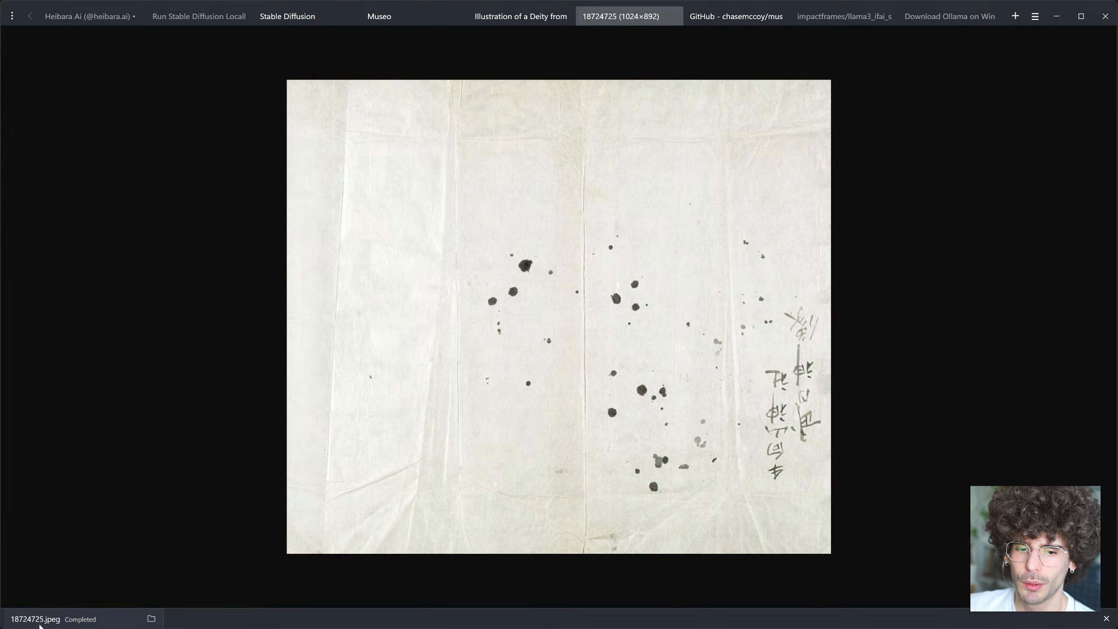
pyautogui.click(347, 16)
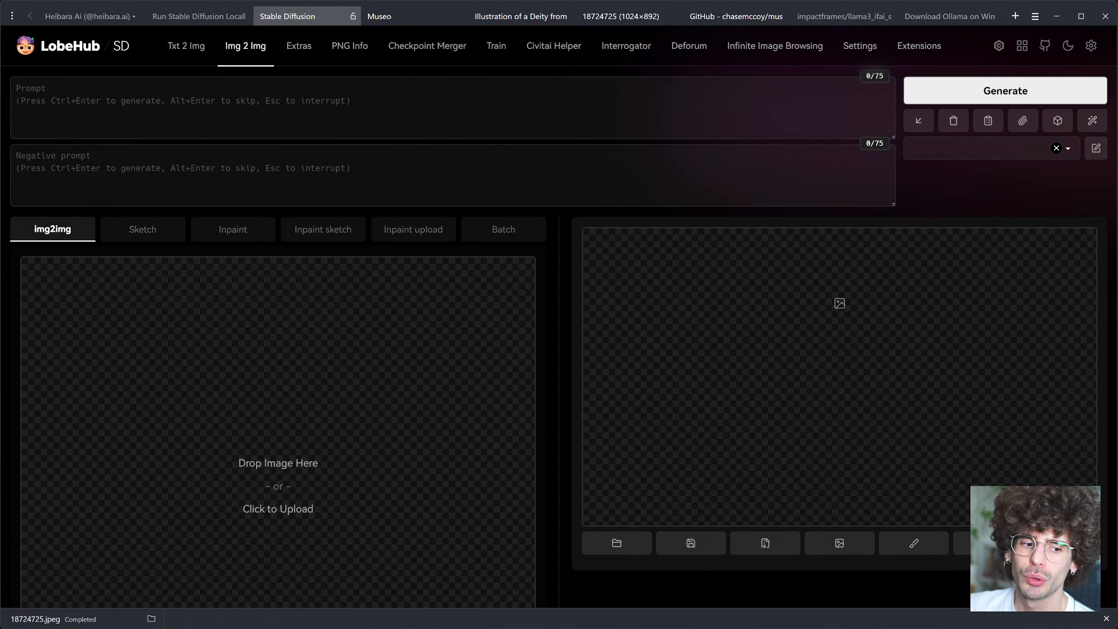
# Step: Copy the full Txt 2 Img prompt into the Img 2 Img prompt and set the negative prompt to "nsfw, nude"
pyautogui.click(186, 45)
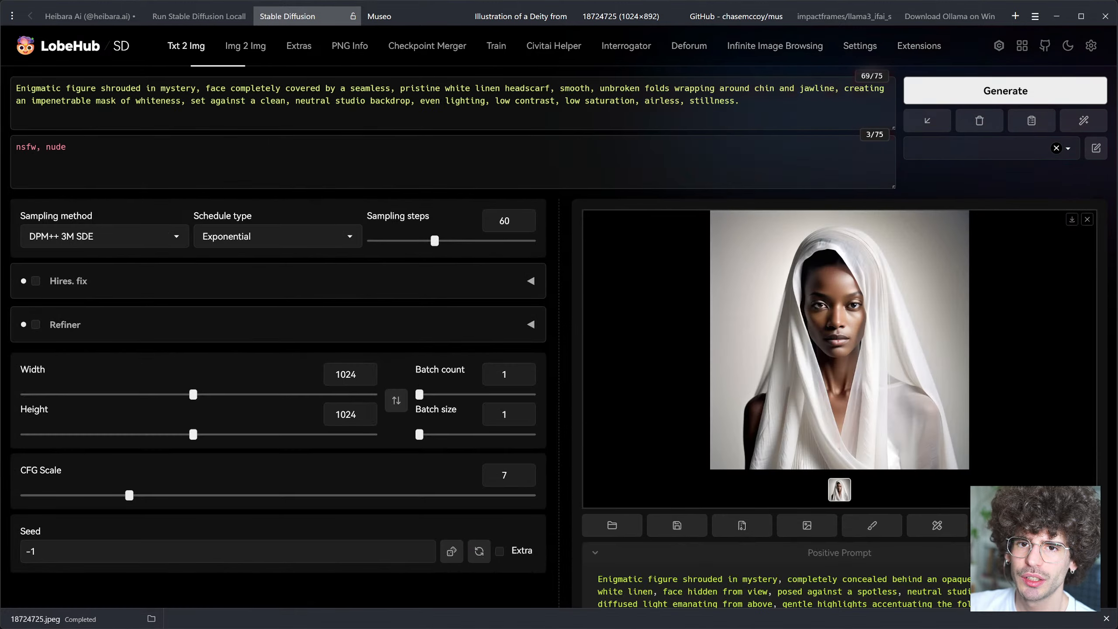
pyautogui.click(740, 100)
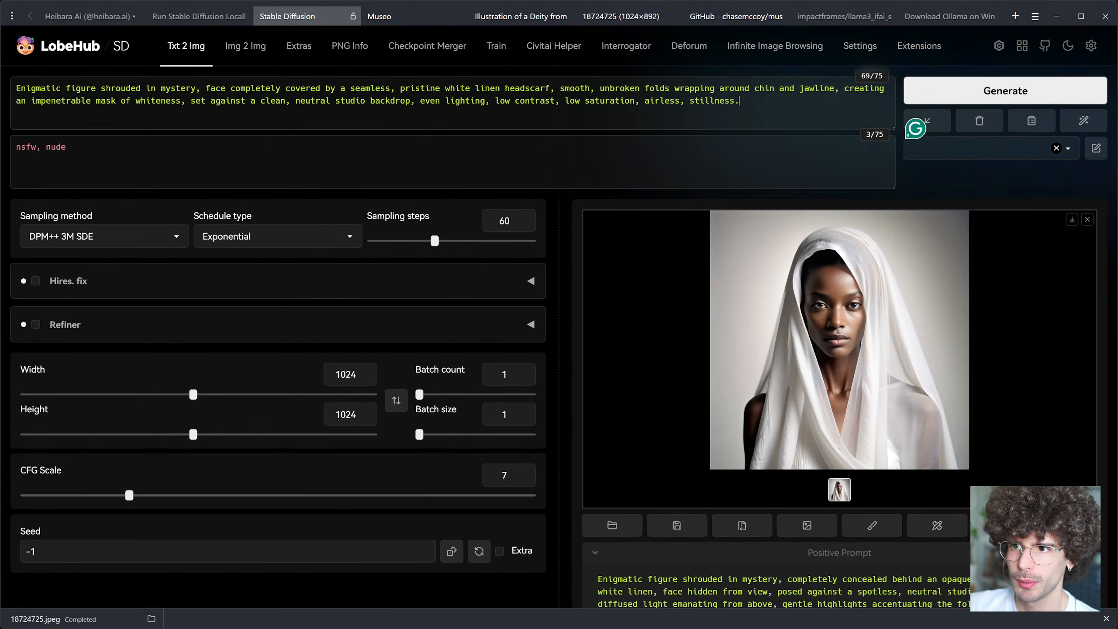
pyautogui.hotkey('ctrl', 'a')
pyautogui.hotkey('ctrl', 'c')
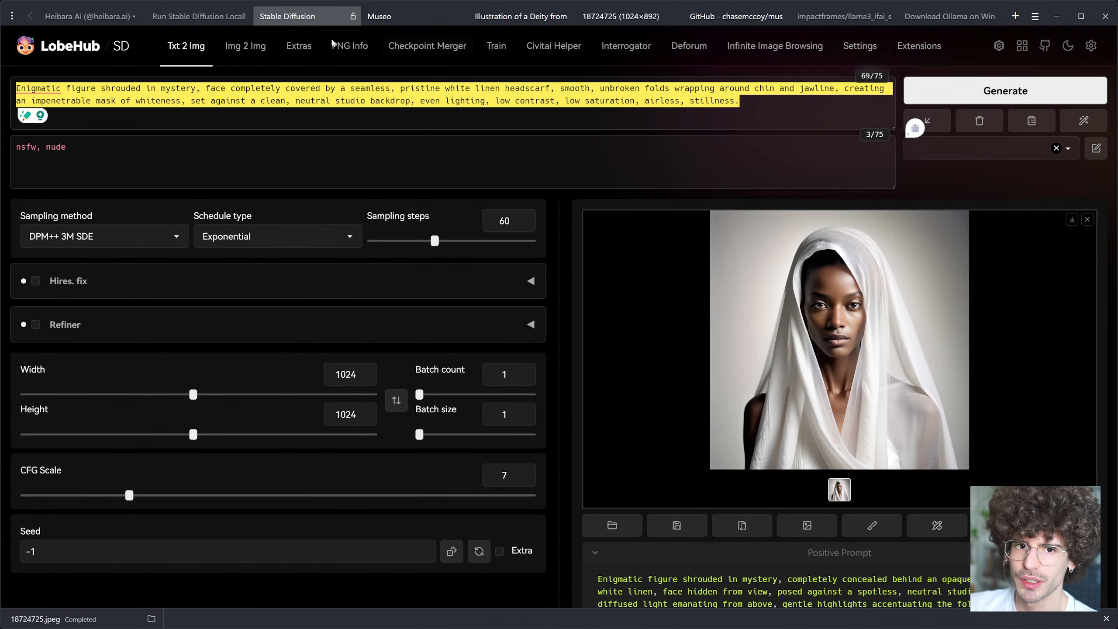
pyautogui.click(236, 50)
pyautogui.click(229, 101)
pyautogui.hotkey('ctrl', 'v')
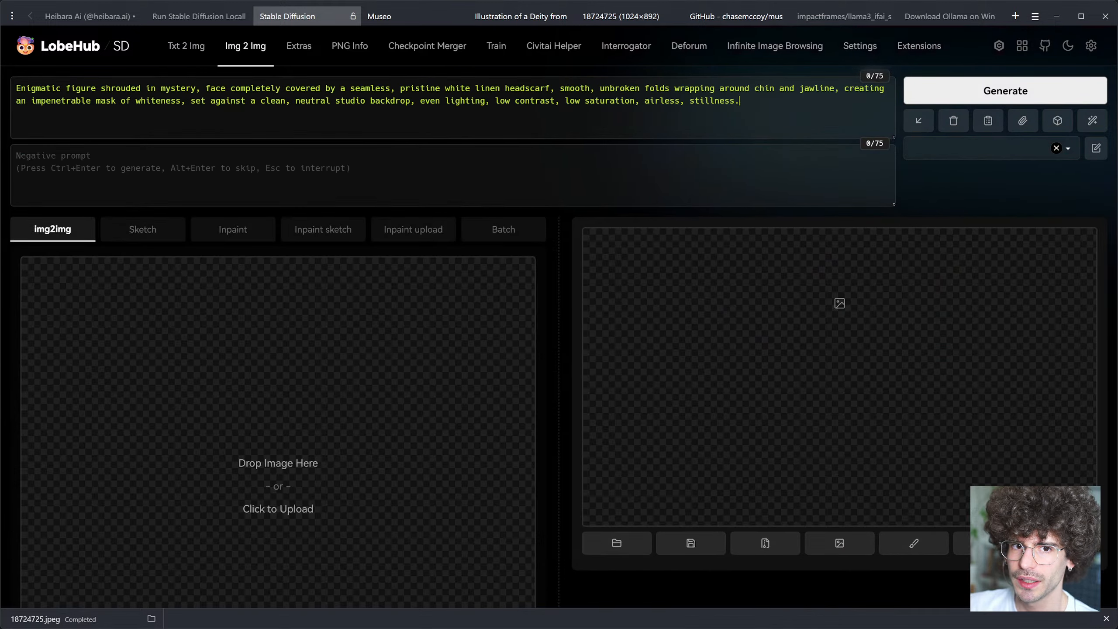
pyautogui.click(203, 160)
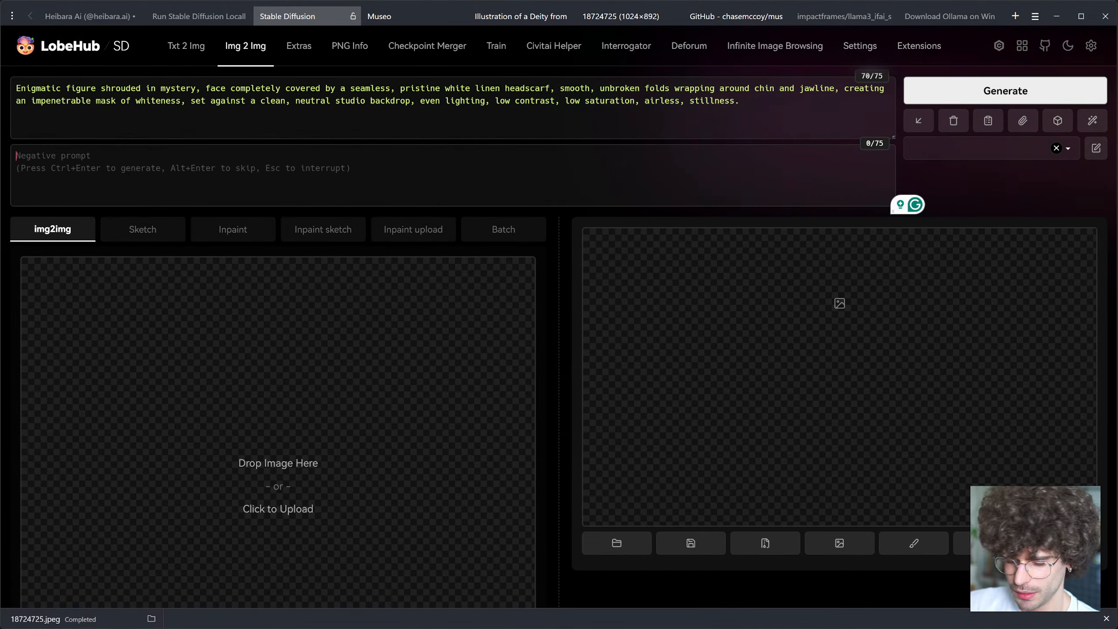
pyautogui.write('nsfw, nude')
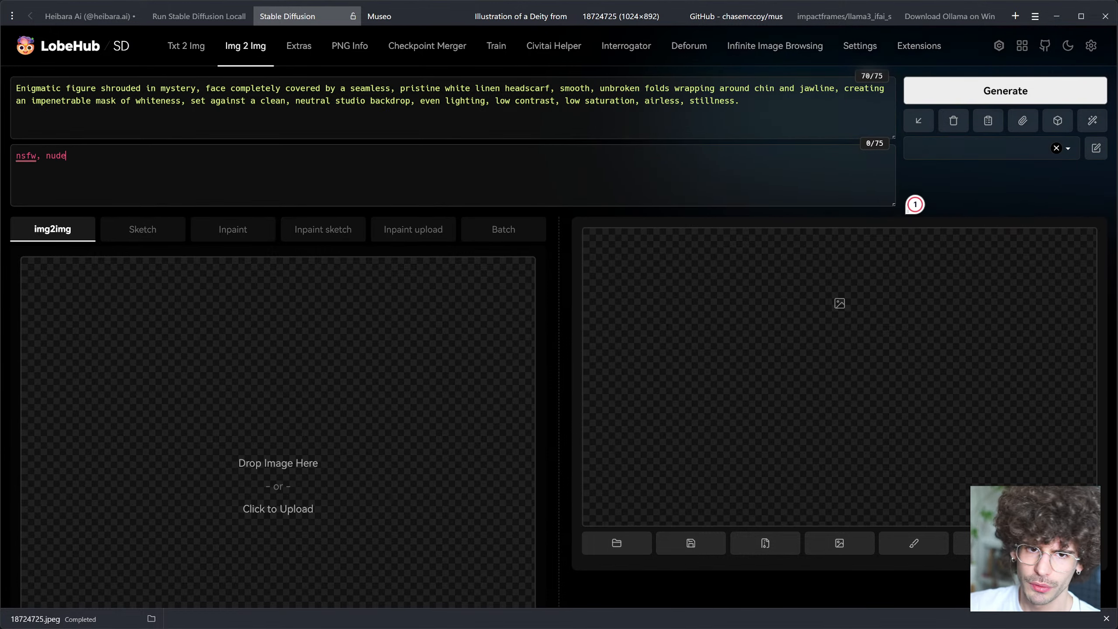
# Step: Load the downloaded 18724725.jpeg as the img2img source image
pyautogui.scroll(-1, 559, 308)
pyautogui.scroll(-4, 915, 204)
pyautogui.scroll(1, 242, 230)
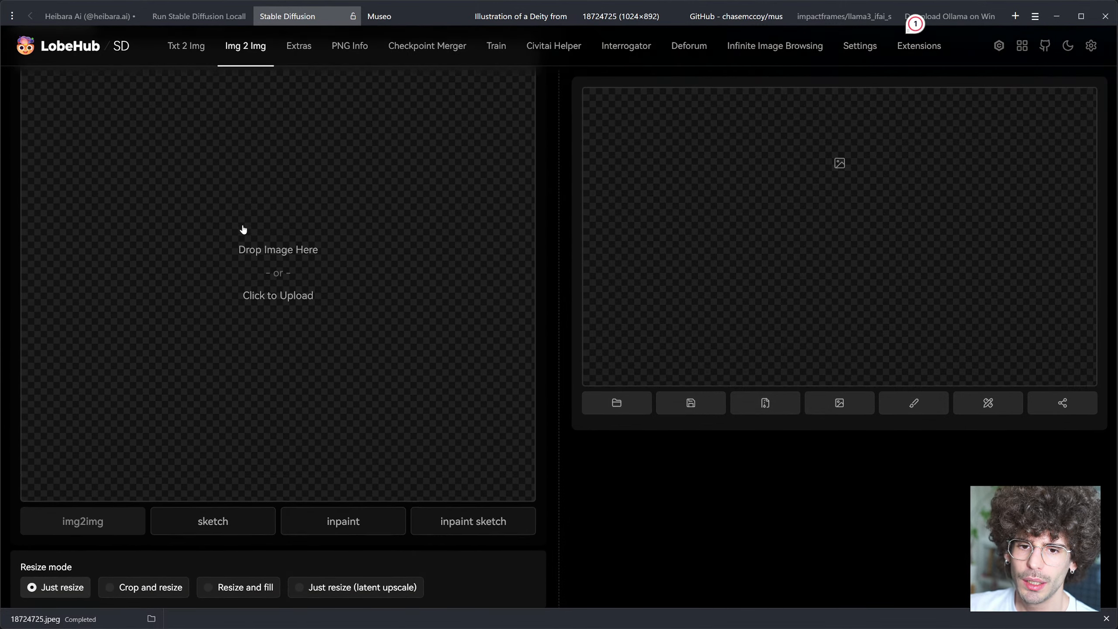
pyautogui.moveTo(36, 619); pyautogui.dragTo(416, 216)
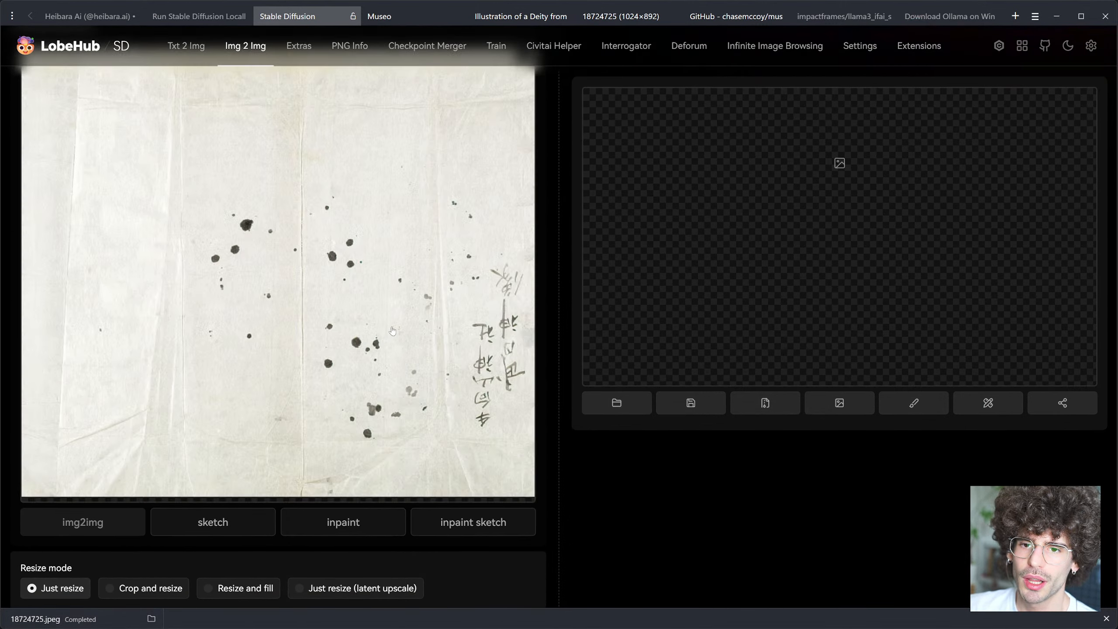
pyautogui.scroll(1, 393, 329)
pyautogui.scroll(-1, 393, 329)
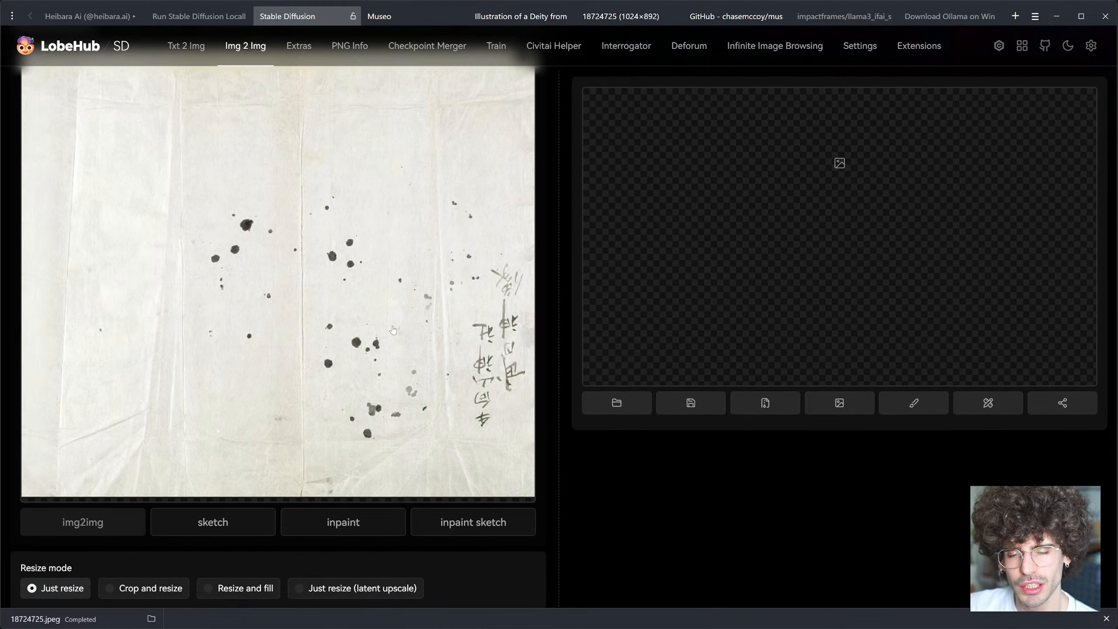
# Step: Set the sampling method to DPM++ 3M SDE, the schedule type to Exponential and the sampling steps to 60
pyautogui.scroll(-8, 393, 329)
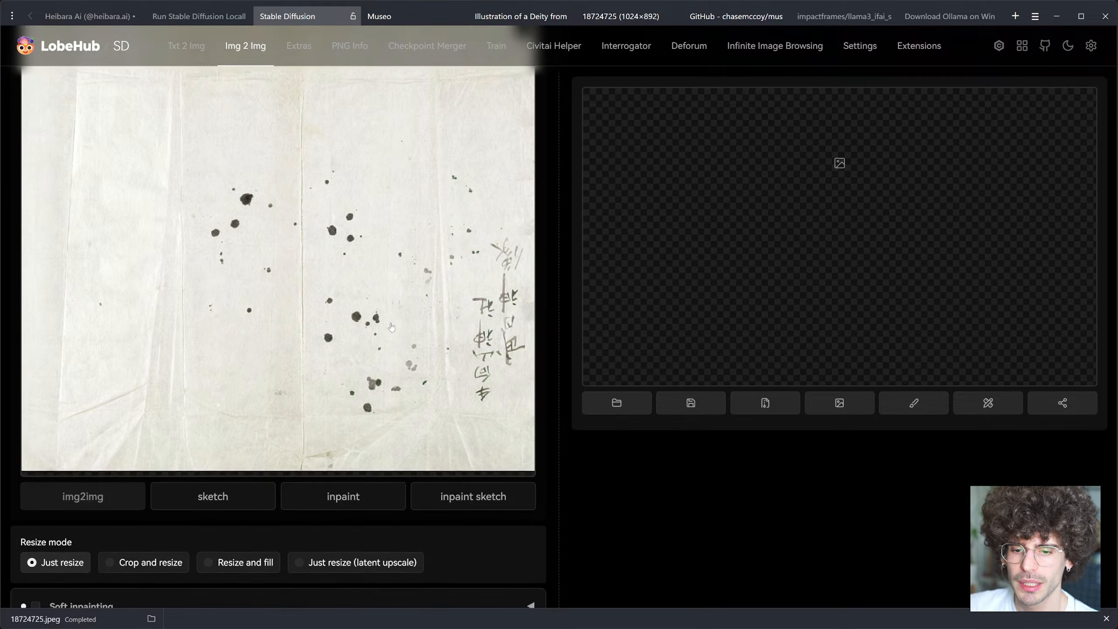
pyautogui.click(32, 316)
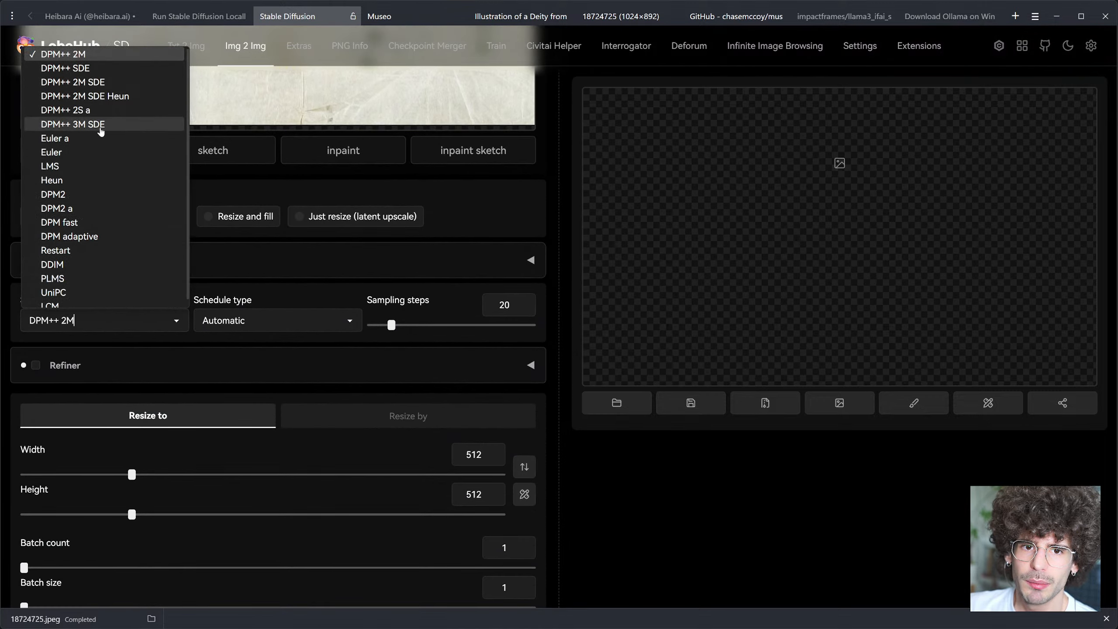
pyautogui.click(98, 128)
pyautogui.click(254, 331)
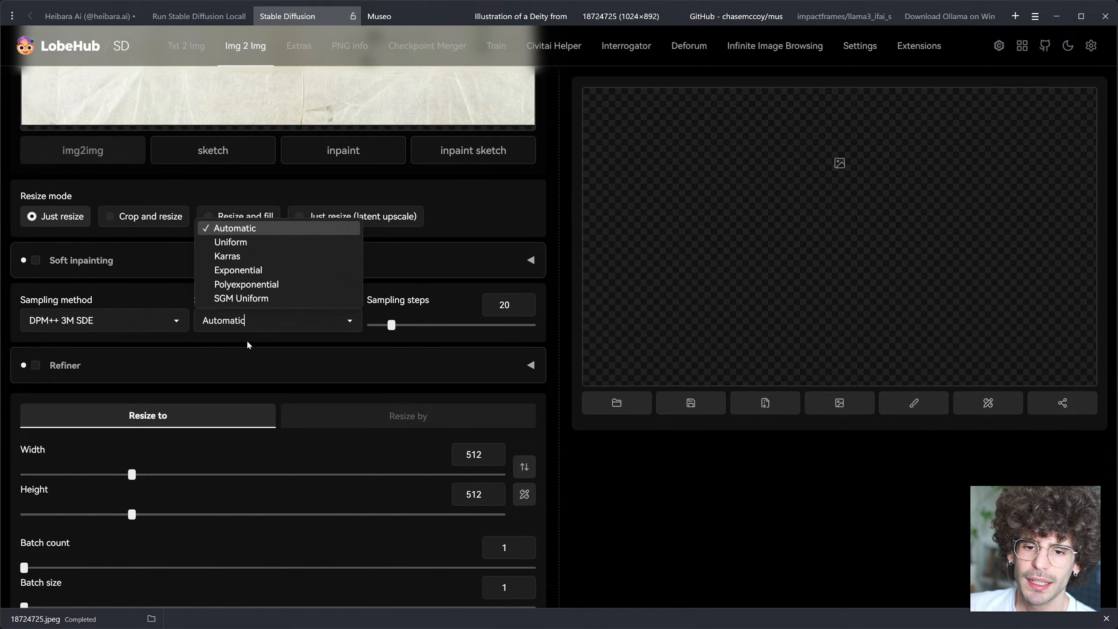
pyautogui.click(251, 269)
pyautogui.hotkey('ctrl', 'a')
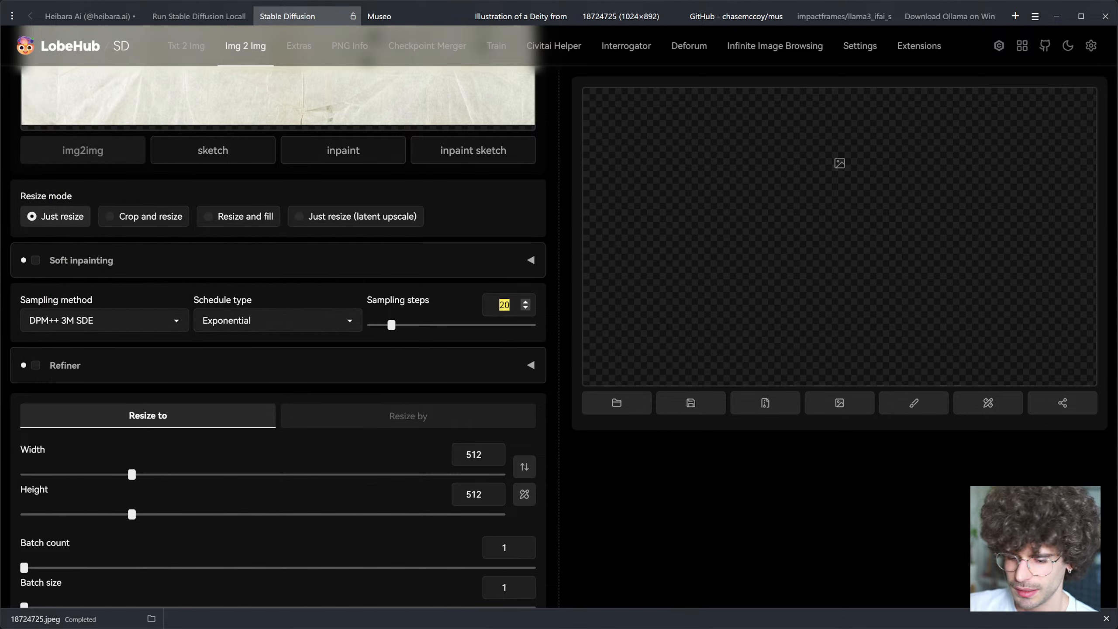
pyautogui.write('60')
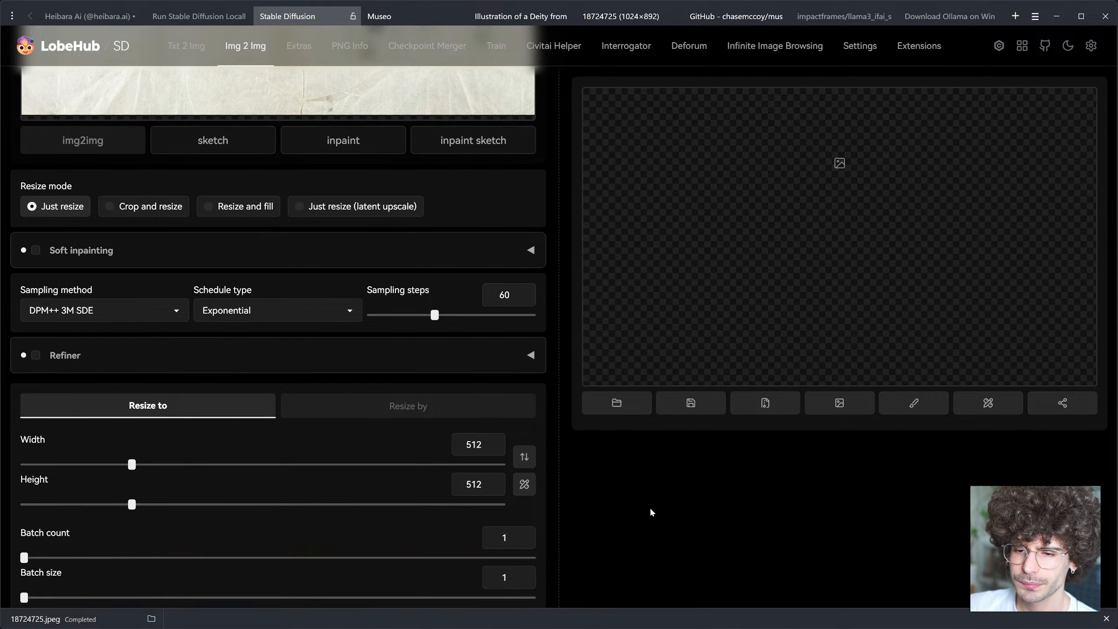
# Step: Set the output width and height to 1024 each
pyautogui.scroll(-5, 277, 335)
pyautogui.write('1024')
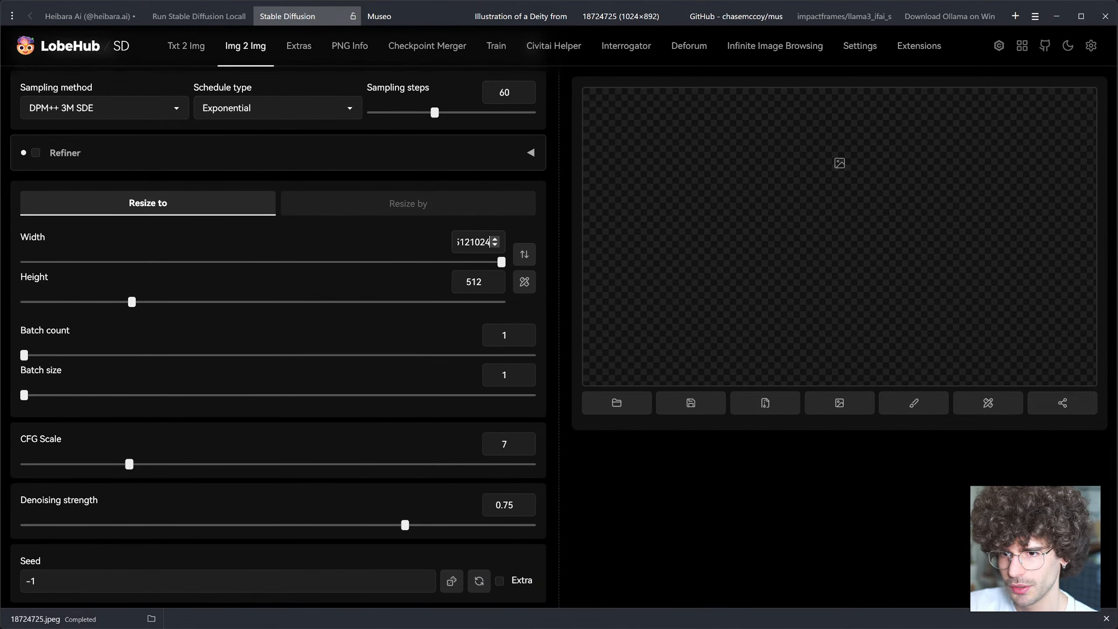
pyautogui.press('Tab')
pyautogui.hotkey('ctrl', 'a')
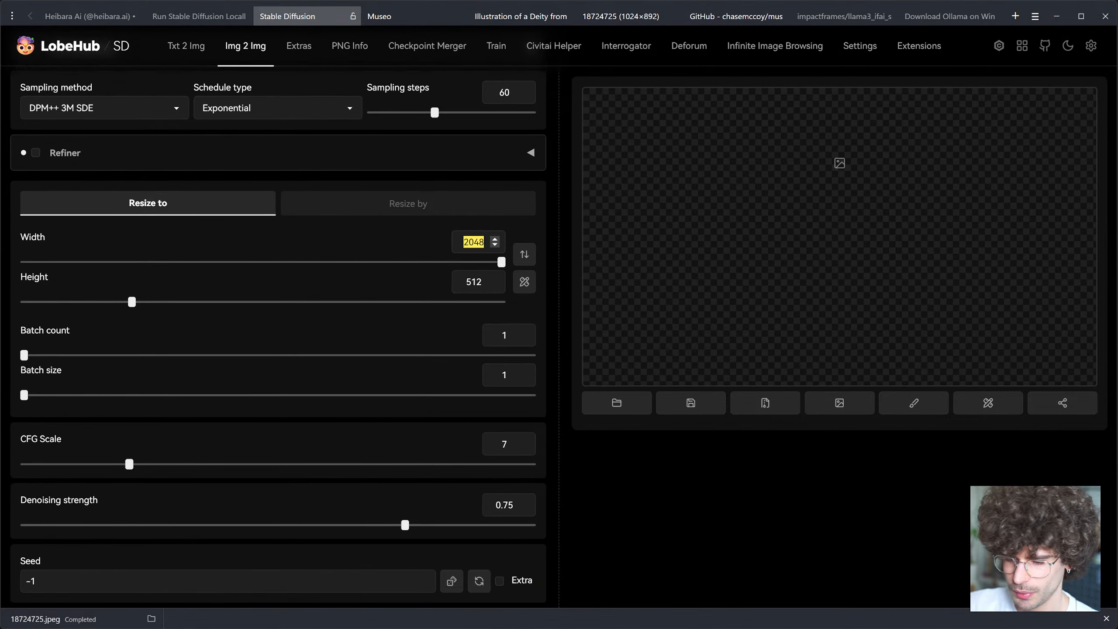
pyautogui.write('1024')
pyautogui.press('Tab')
pyautogui.write('1024')
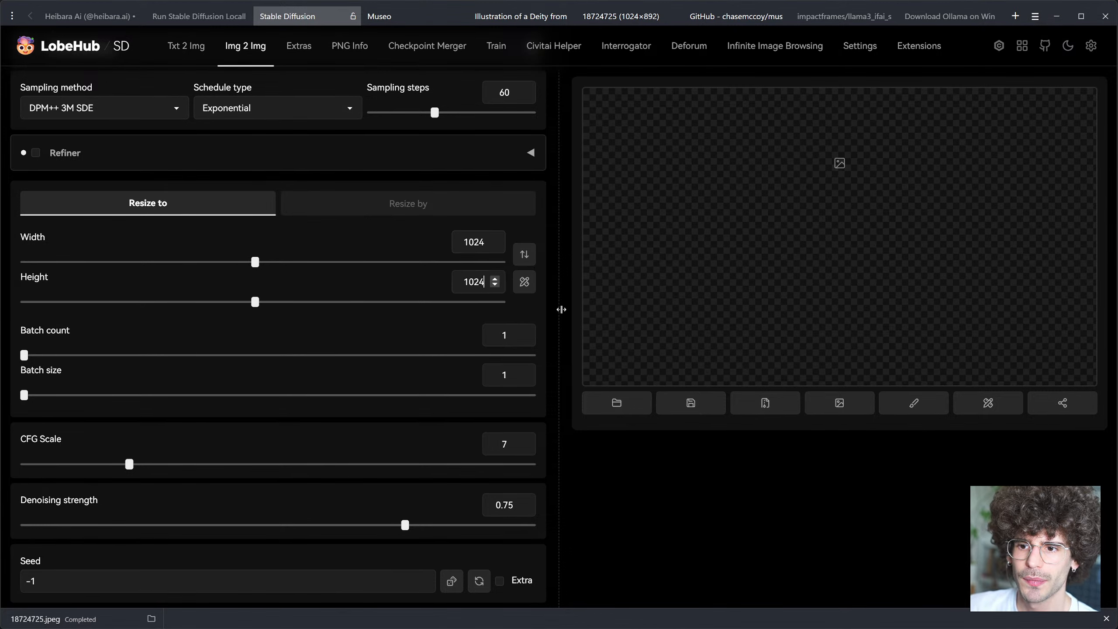
# Step: Choose Crop and resize as the resize mode for the source image
pyautogui.scroll(5, 559, 308)
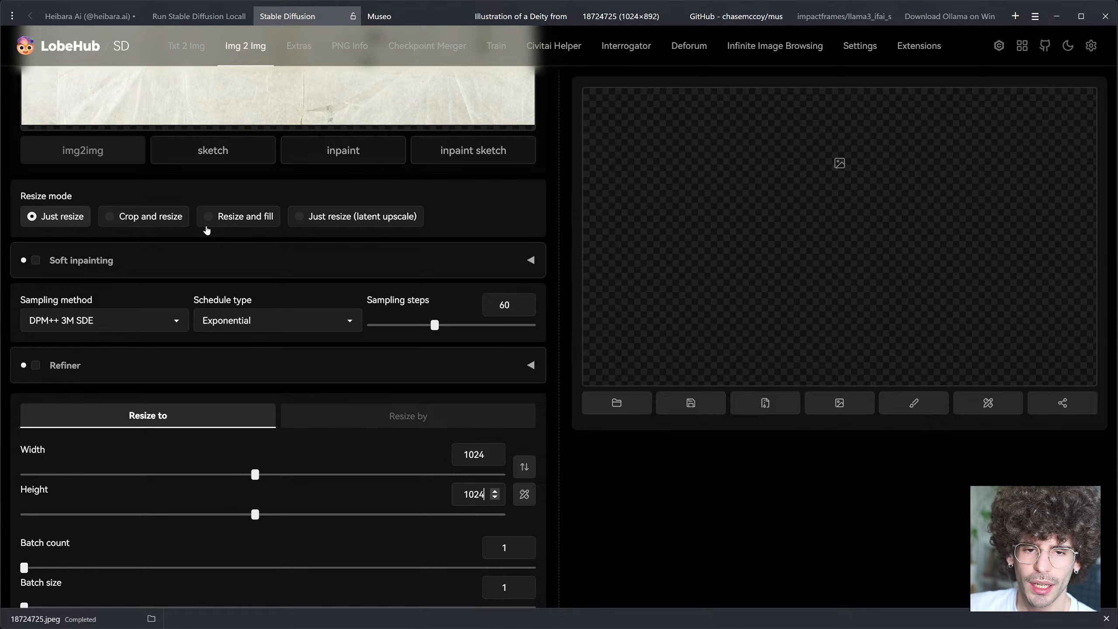
pyautogui.click(176, 215)
pyautogui.scroll(5, 341, 182)
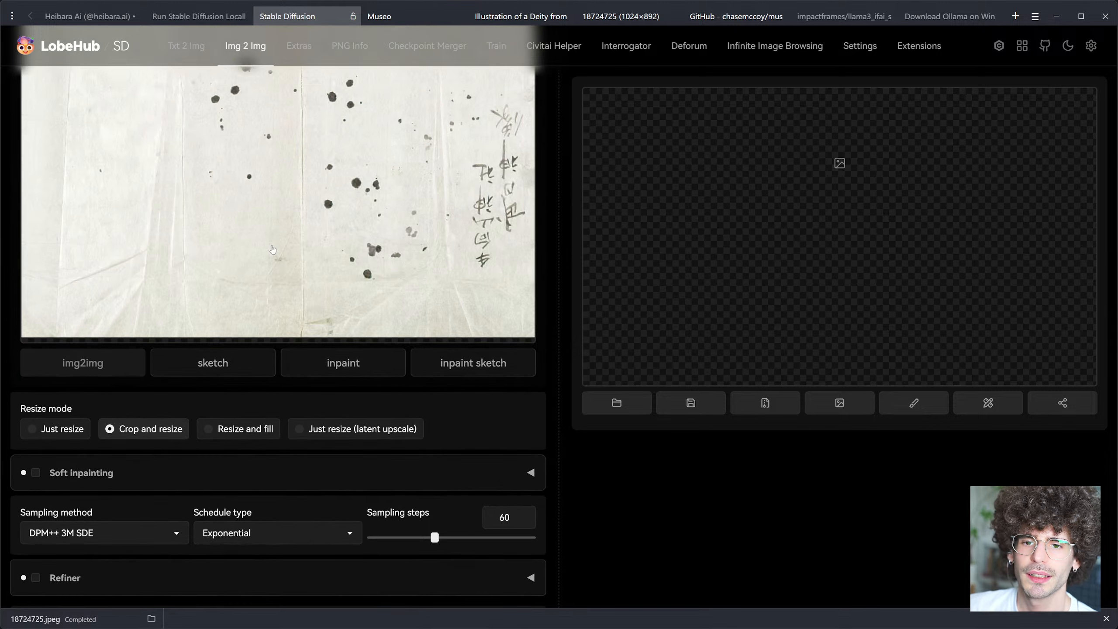
pyautogui.scroll(1, 341, 182)
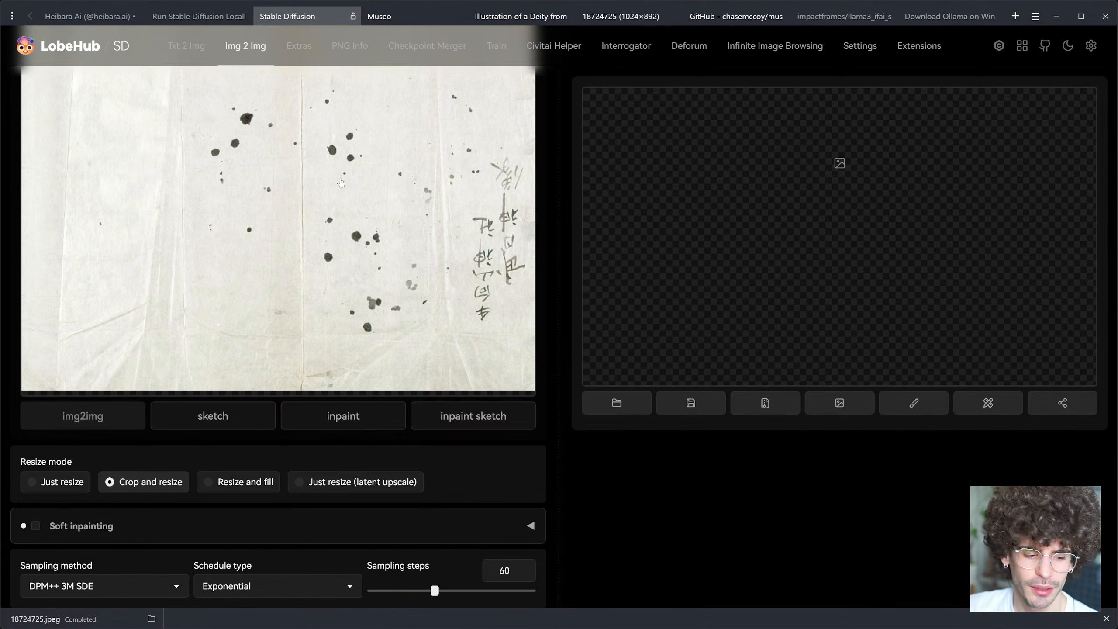
# Step: Try a denoising strength of 1 and set it back to 0.75
pyautogui.scroll(-8, 341, 181)
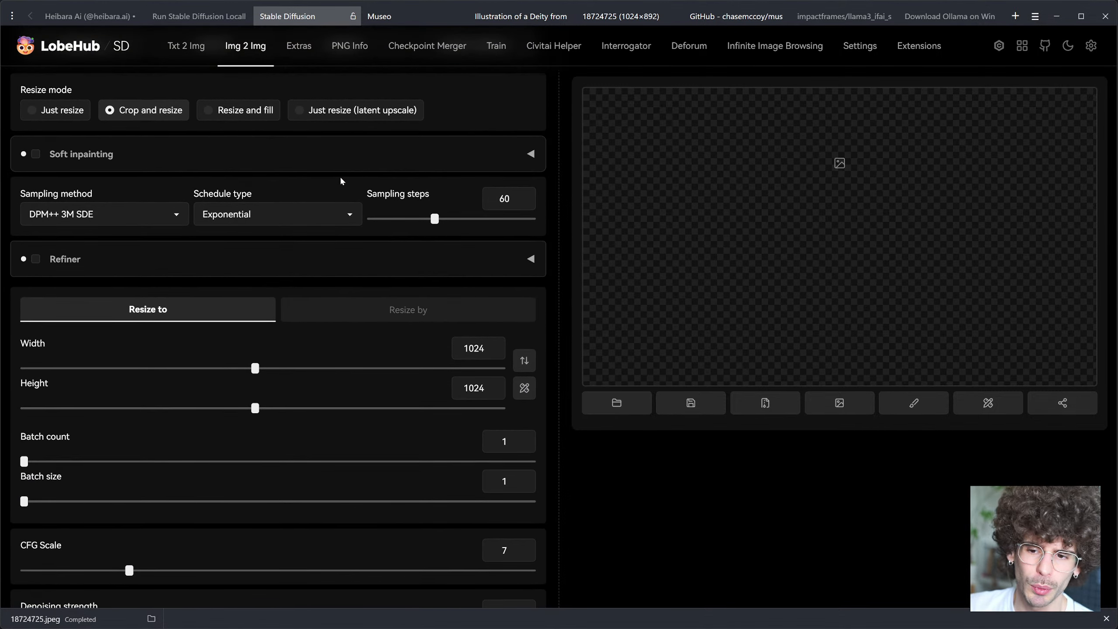
pyautogui.scroll(-4, 341, 178)
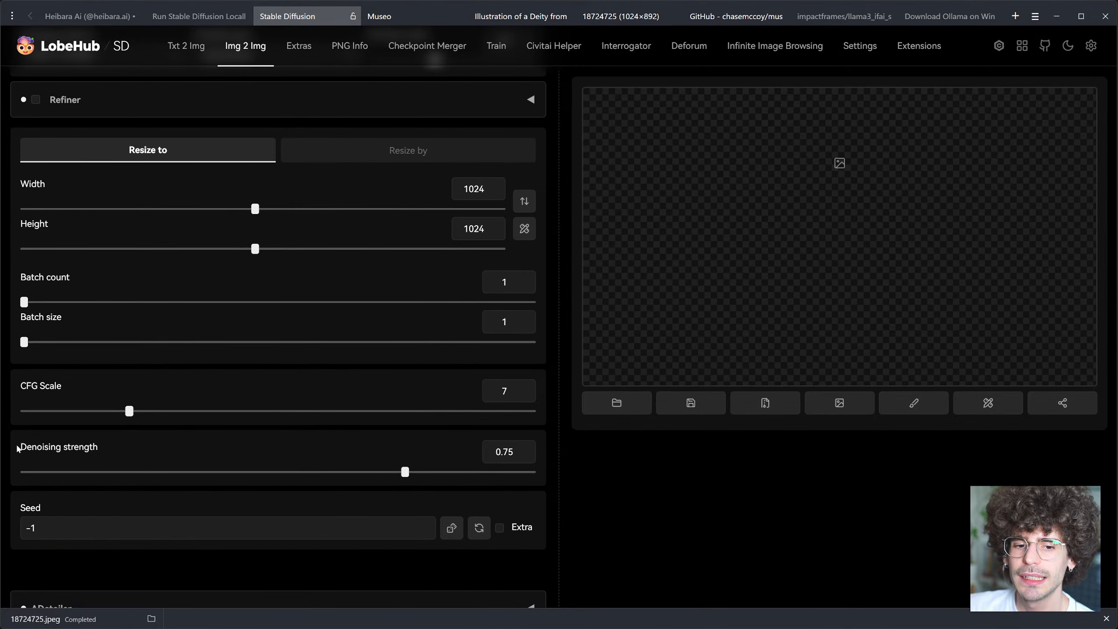
pyautogui.moveTo(33, 449)
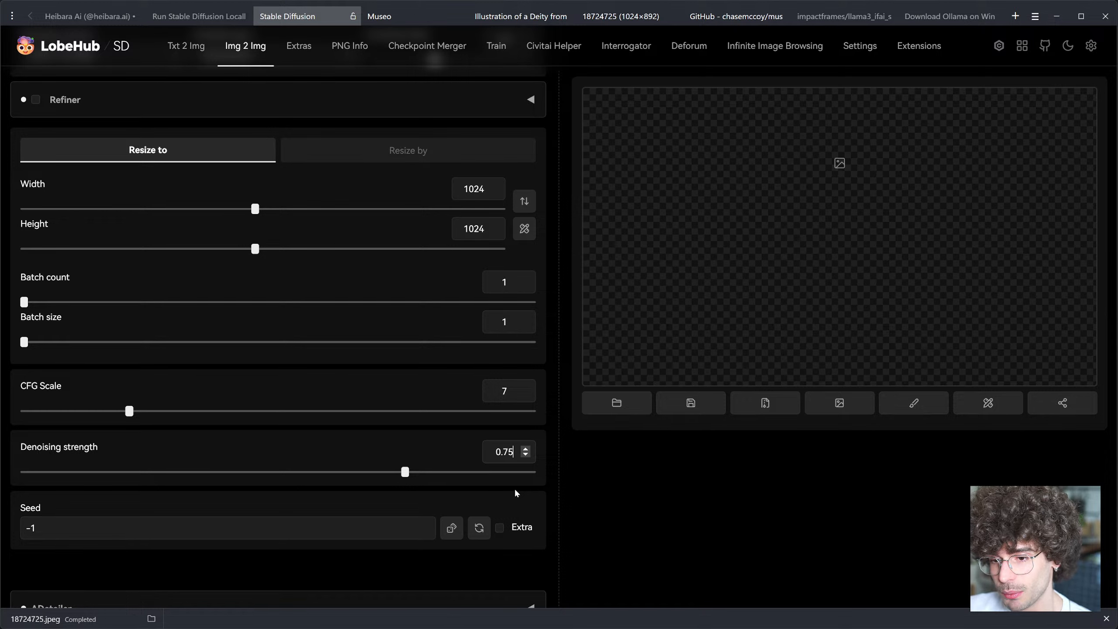
pyautogui.press('BackSpace')
pyautogui.press('BackSpace')
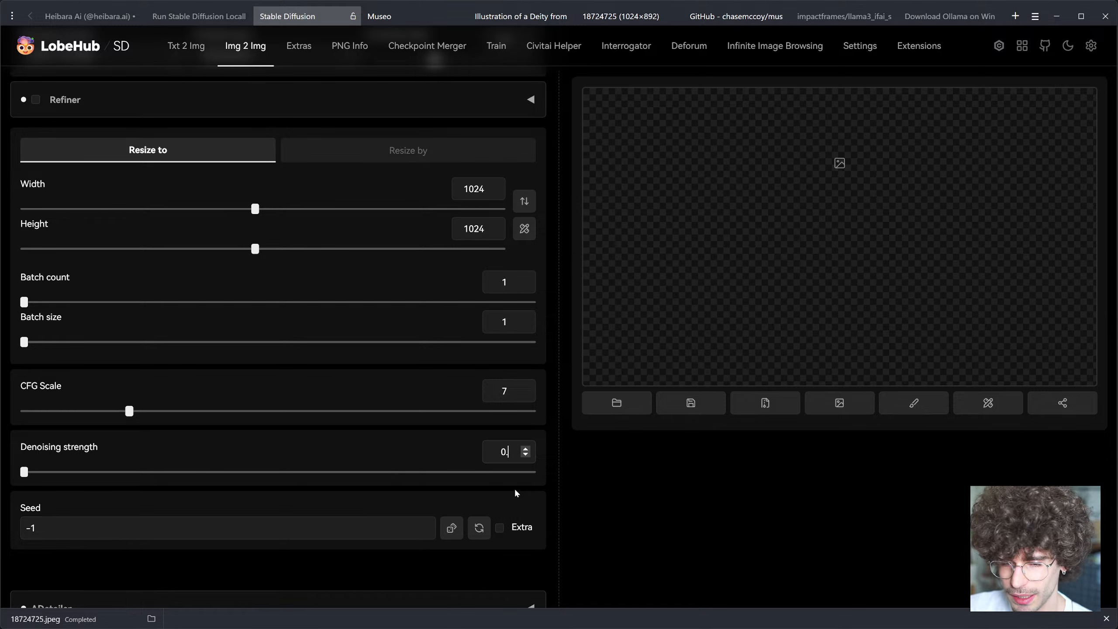
pyautogui.press('BackSpace')
pyautogui.write('1')
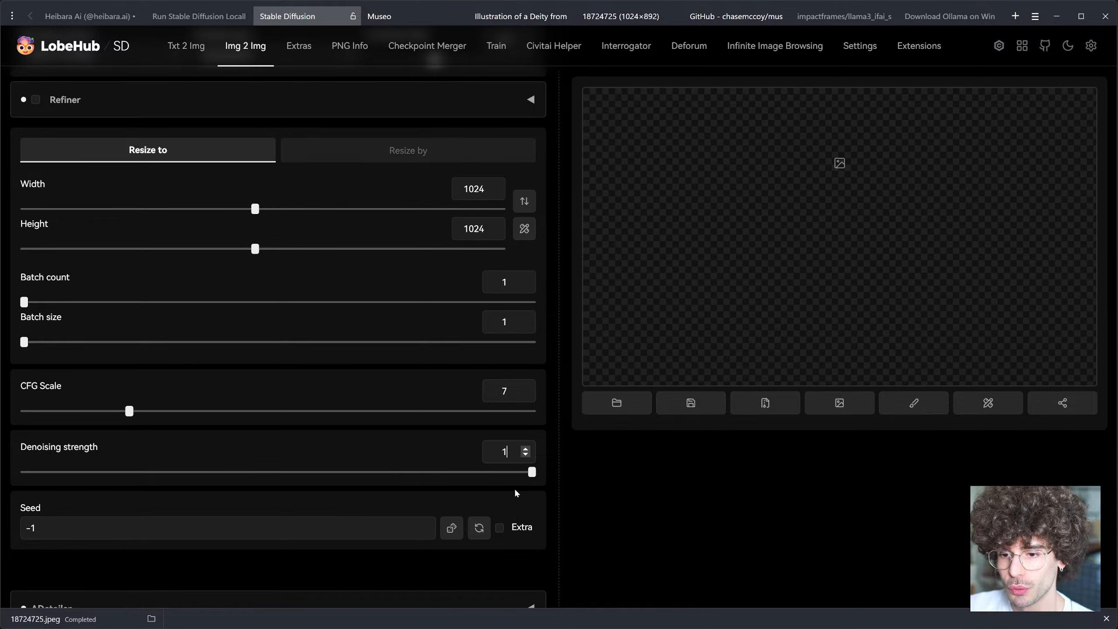
pyautogui.press('BackSpace')
pyautogui.write('0.75')
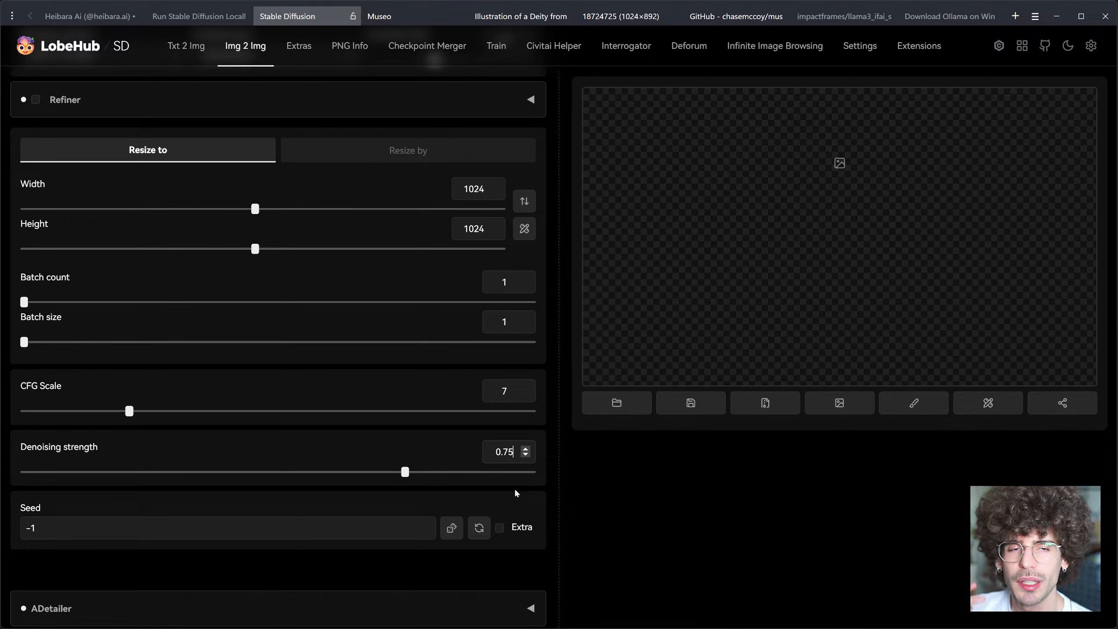
# Step: Generate an image from the ink-spotted source drawing and inspect the result in the enlarged view
pyautogui.scroll(15, 514, 487)
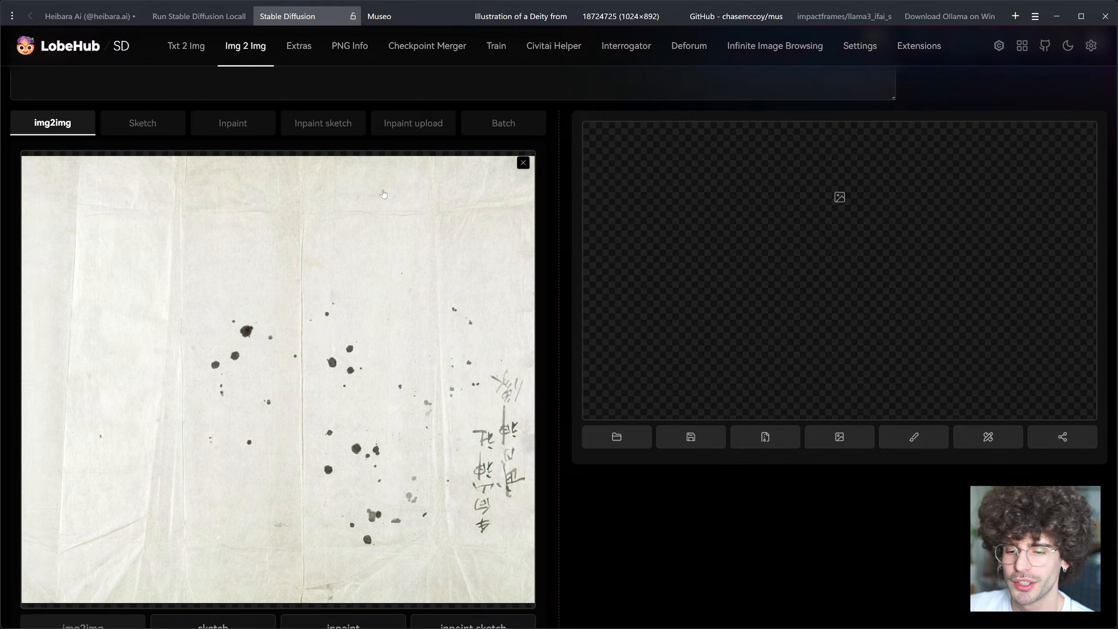
pyautogui.scroll(-15, 413, 163)
pyautogui.scroll(-3, 414, 163)
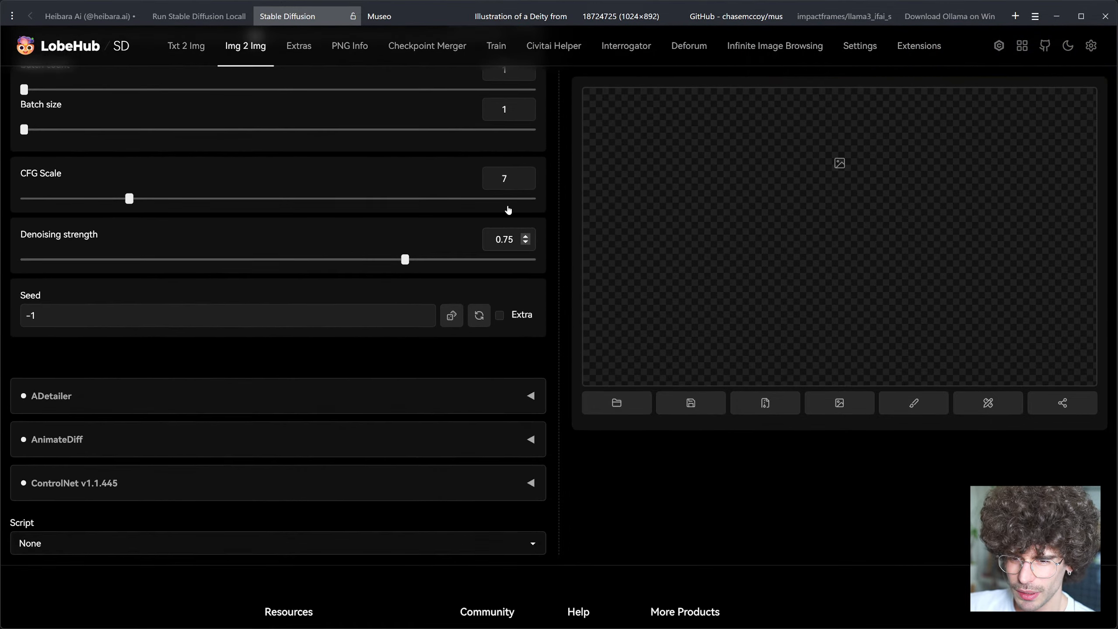
pyautogui.scroll(15, 786, 524)
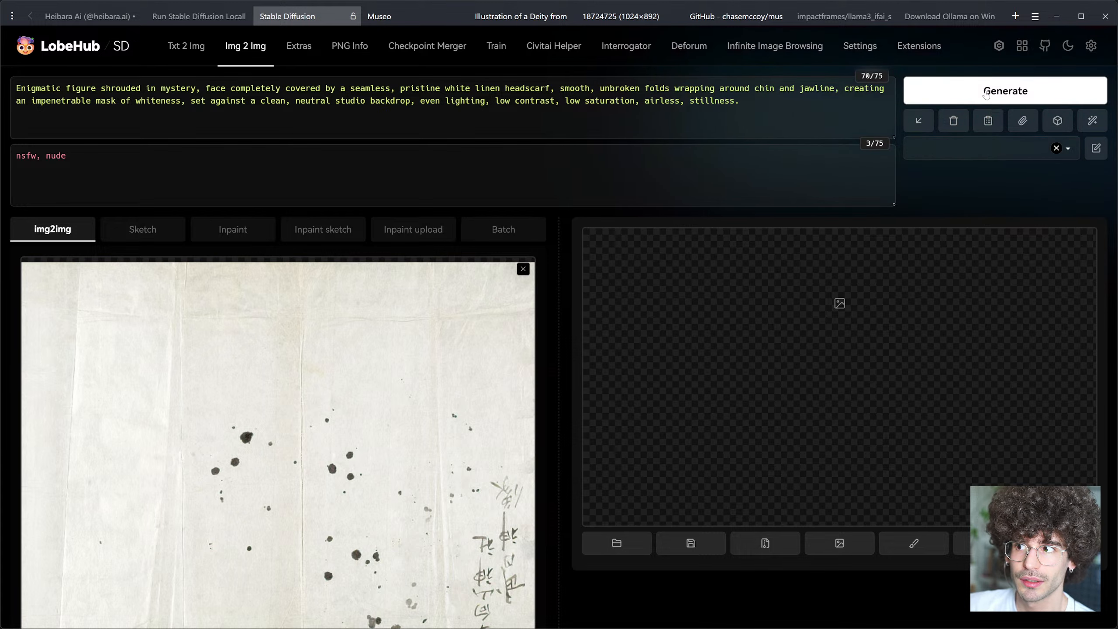
pyautogui.click(986, 94)
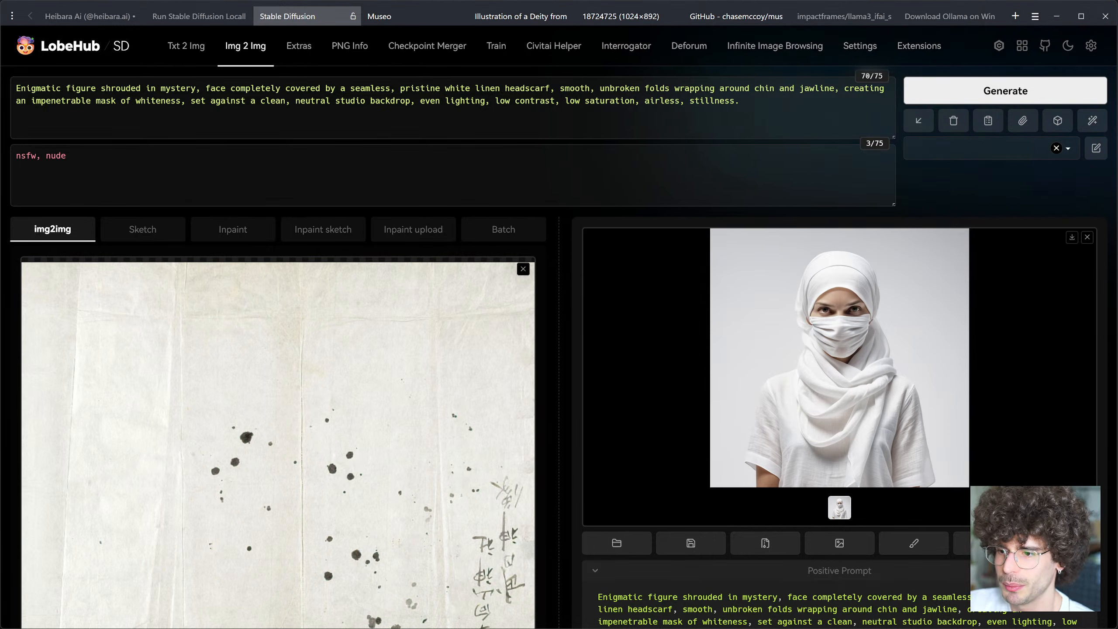
pyautogui.click(906, 338)
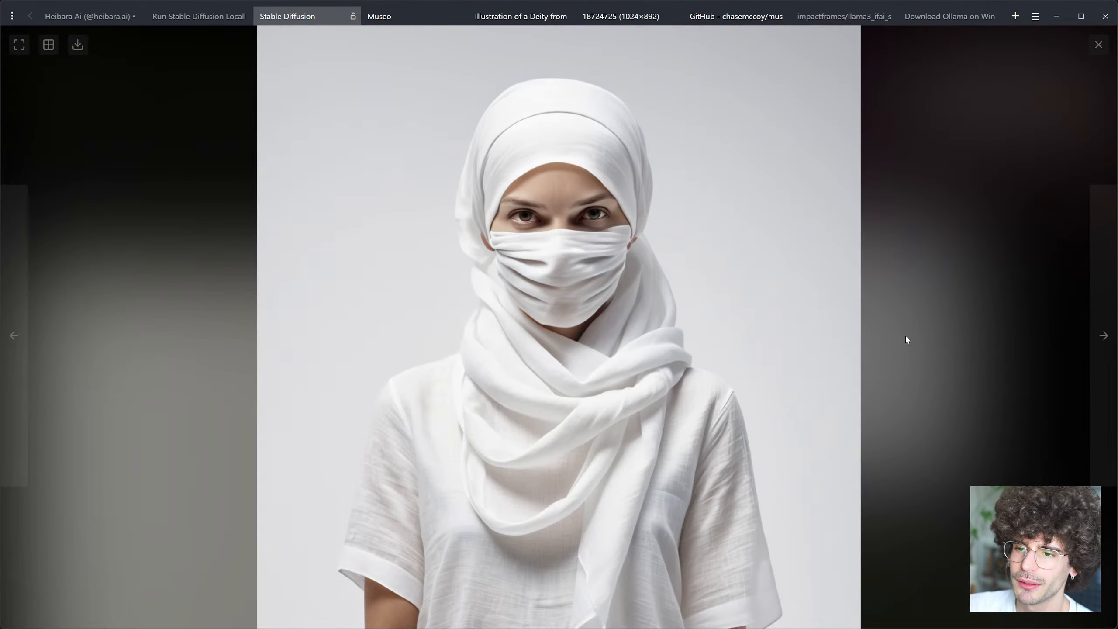
pyautogui.click(939, 249)
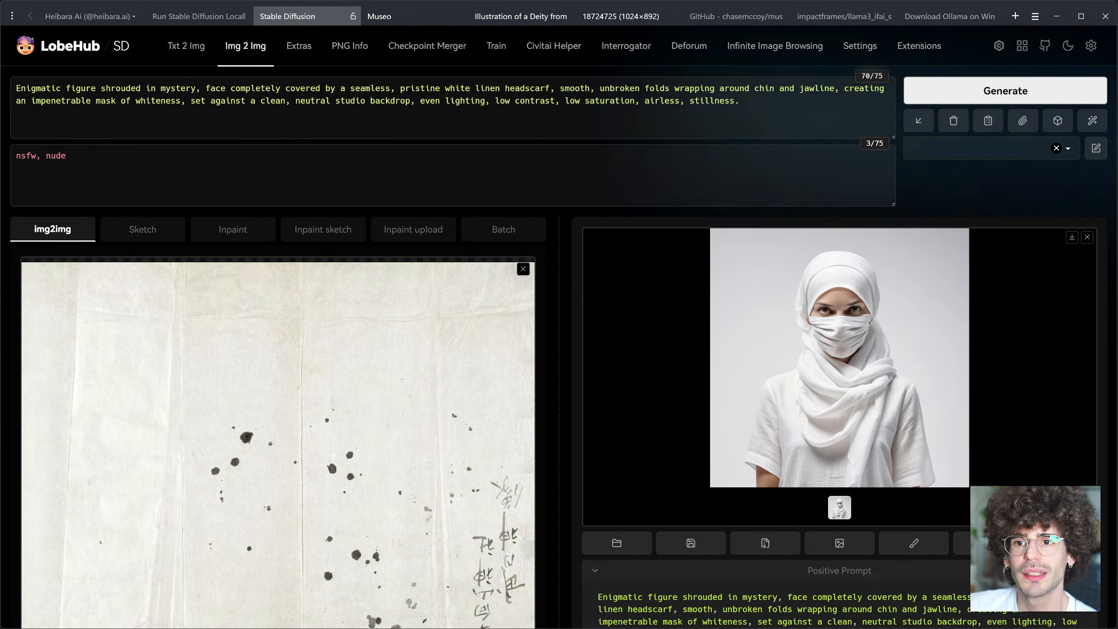
# Step: Replace "headscarf" with "veil" in the prompt and generate a new image
pyautogui.moveTo(445, 88); pyautogui.dragTo(550, 89)
pyautogui.click(505, 88)
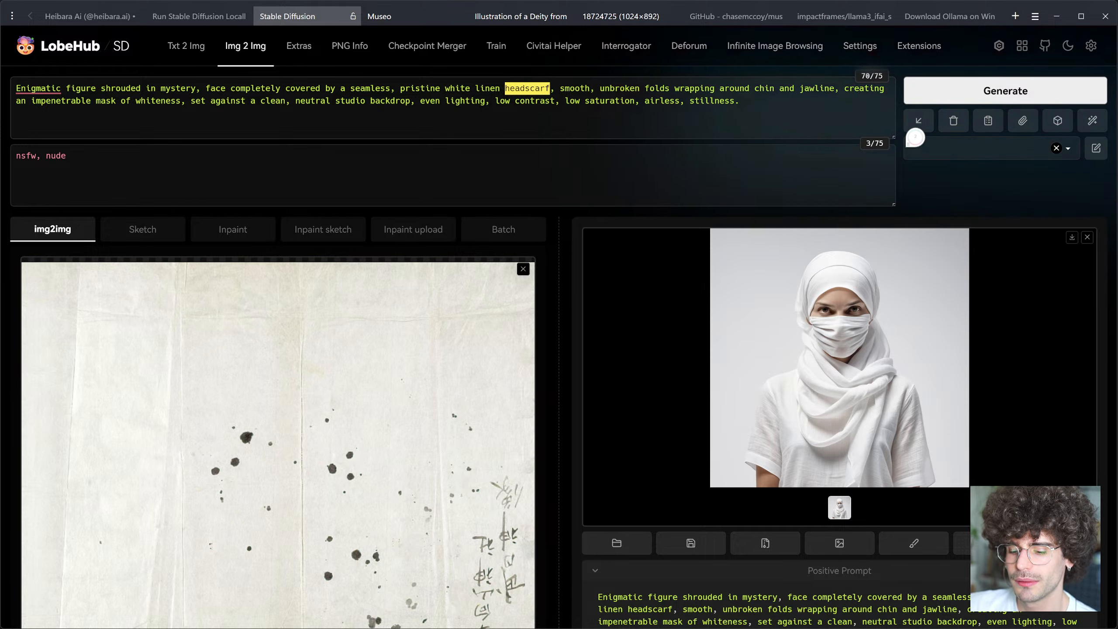
pyautogui.write('veil')
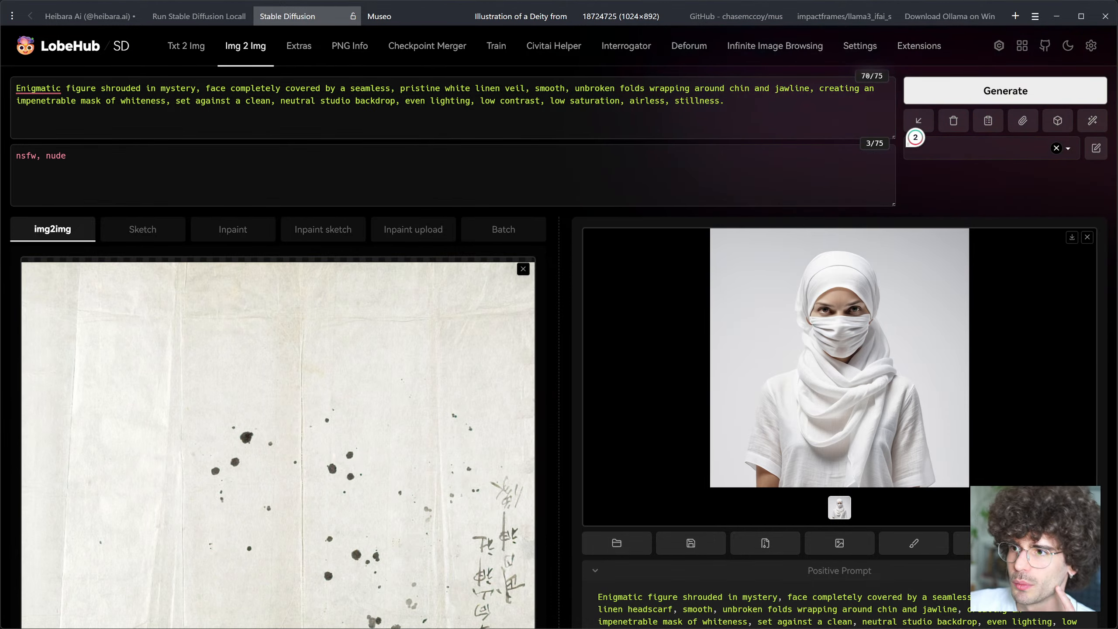
pyautogui.click(1069, 103)
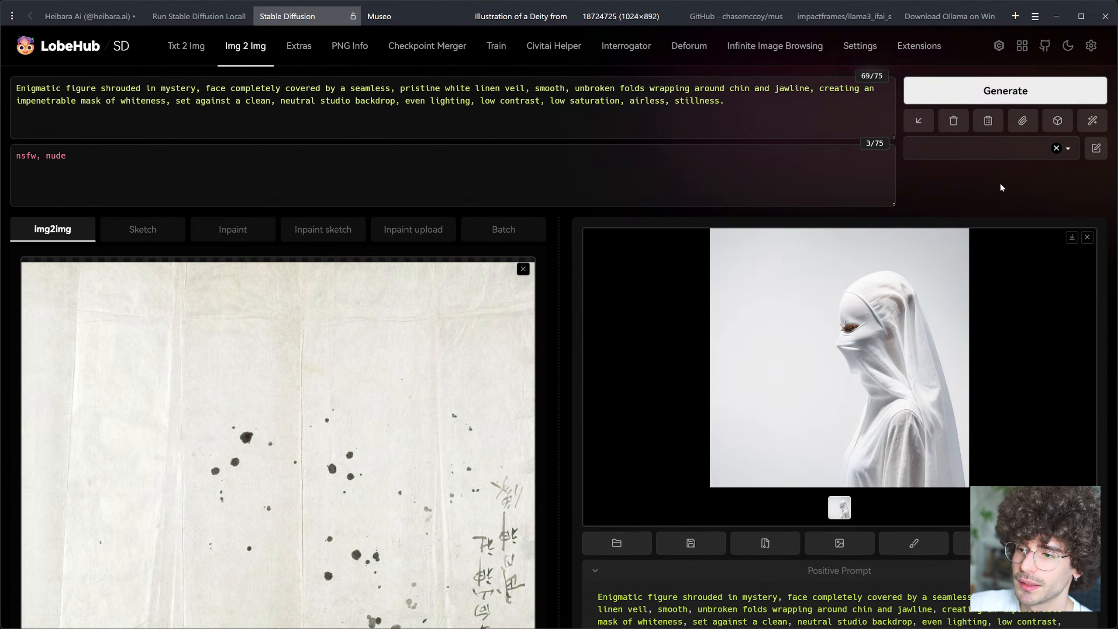
# Step: Inspect the generated side-profile veiled figure in the enlarged view, then generate another image with the same prompt and settings
pyautogui.click(845, 365)
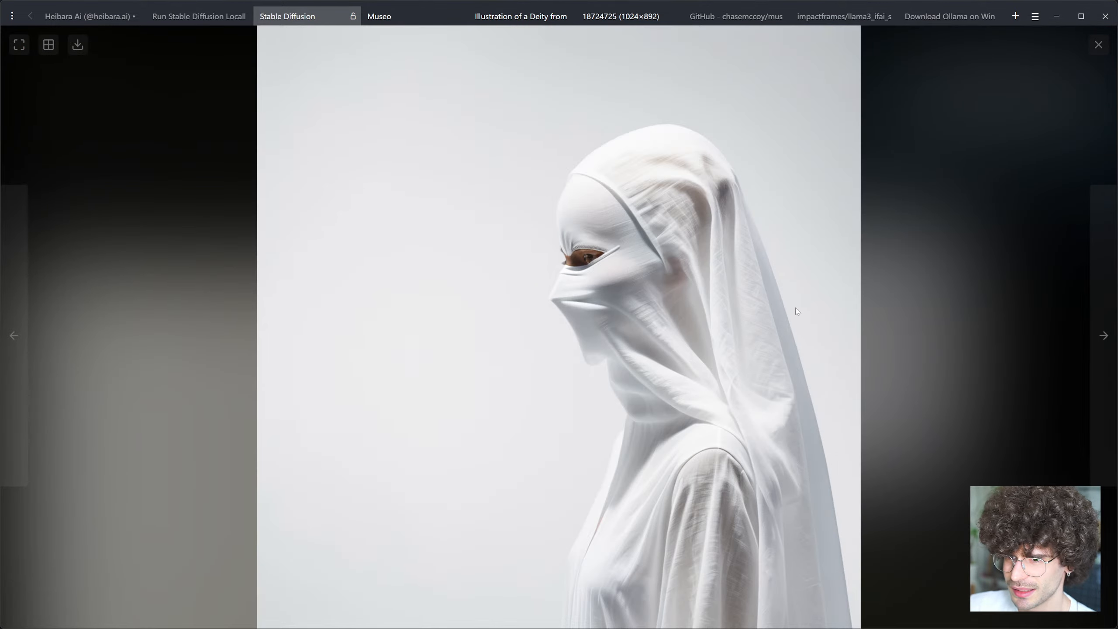
pyautogui.click(934, 395)
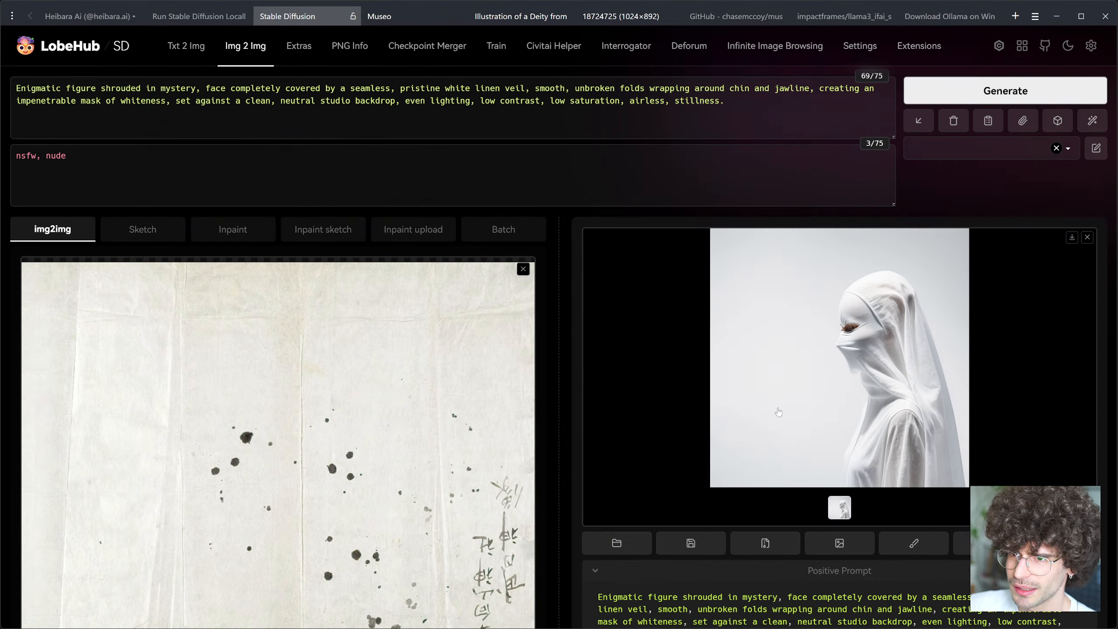
pyautogui.scroll(-10, 673, 427)
pyautogui.scroll(10, 559, 314)
pyautogui.click(1006, 91)
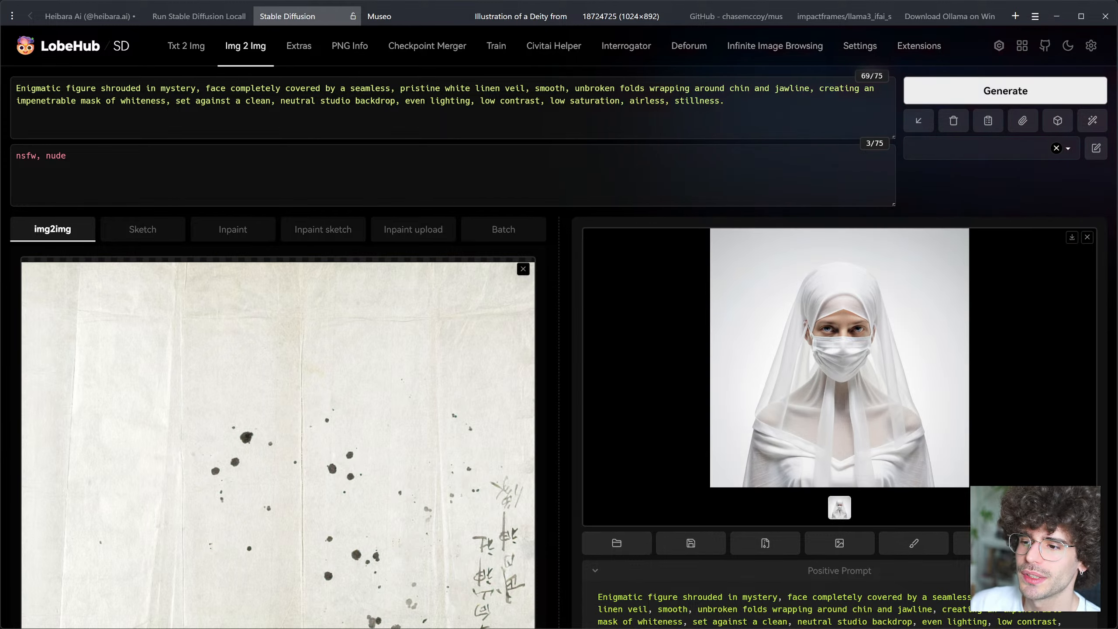
# Step: Set the batch count to 8 and generate the batch of images
pyautogui.scroll(-10, 442, 97)
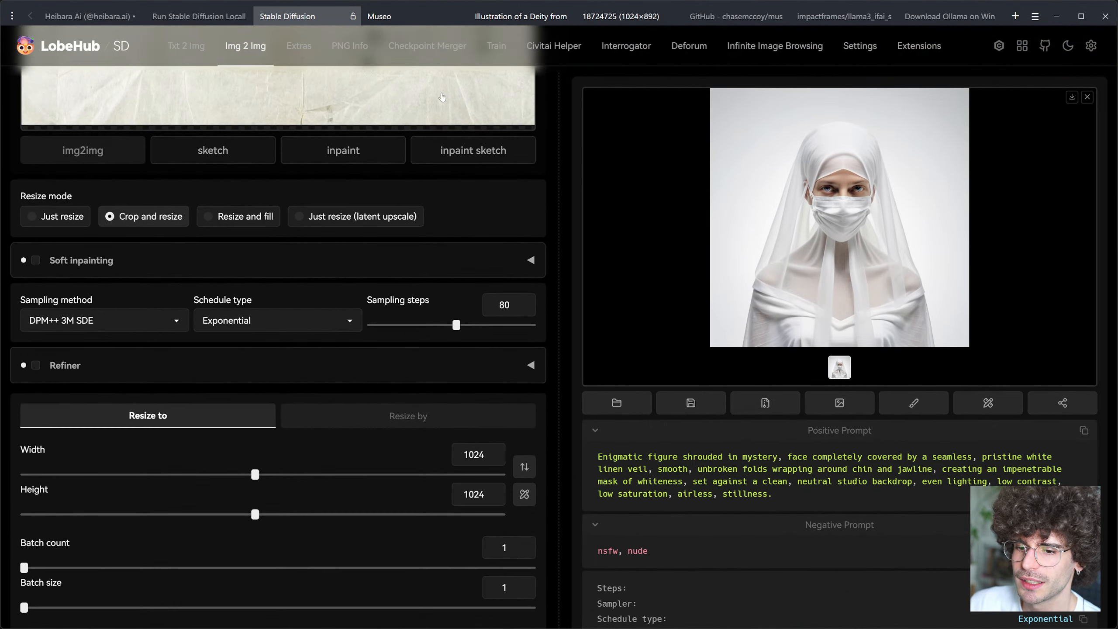
pyautogui.scroll(-5, 442, 97)
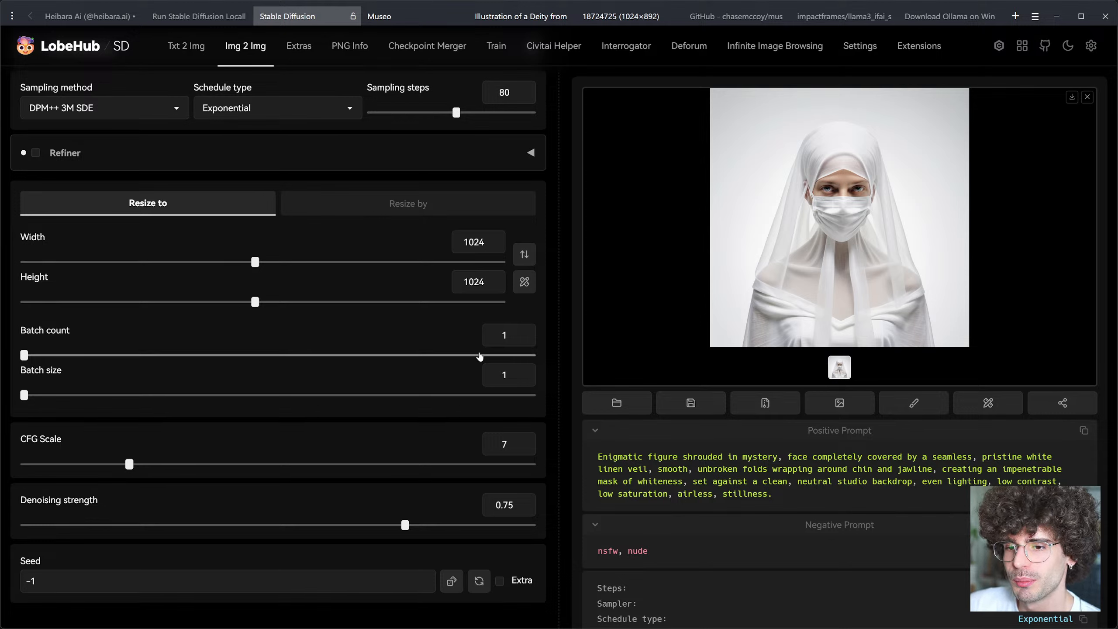
pyautogui.click(506, 334)
pyautogui.write('8')
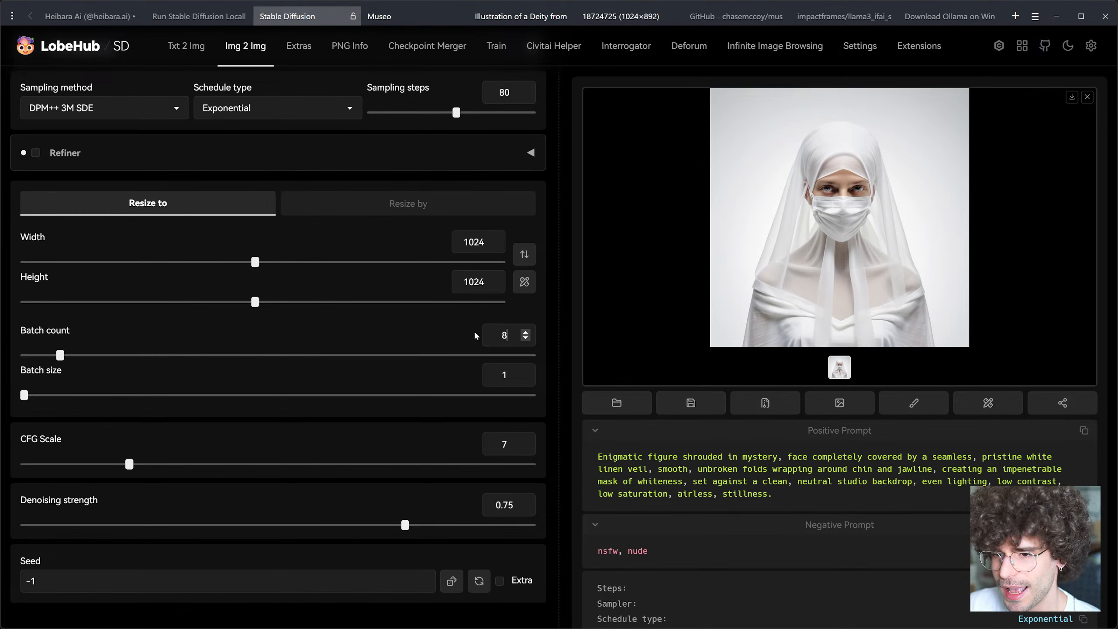
pyautogui.click(569, 349)
pyautogui.scroll(10, 564, 348)
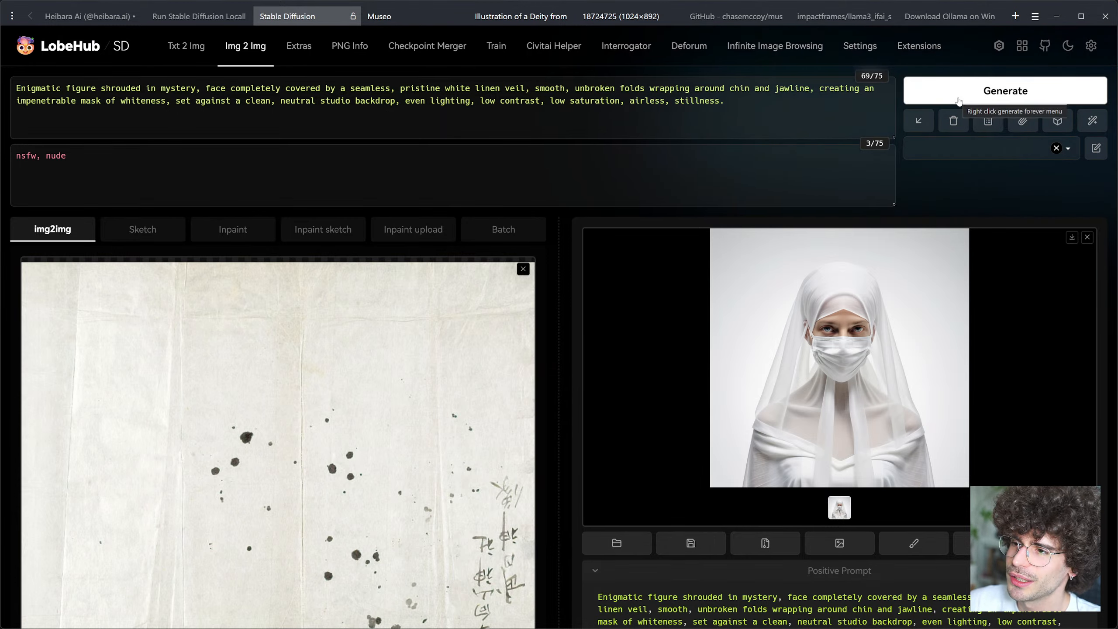
pyautogui.click(959, 98)
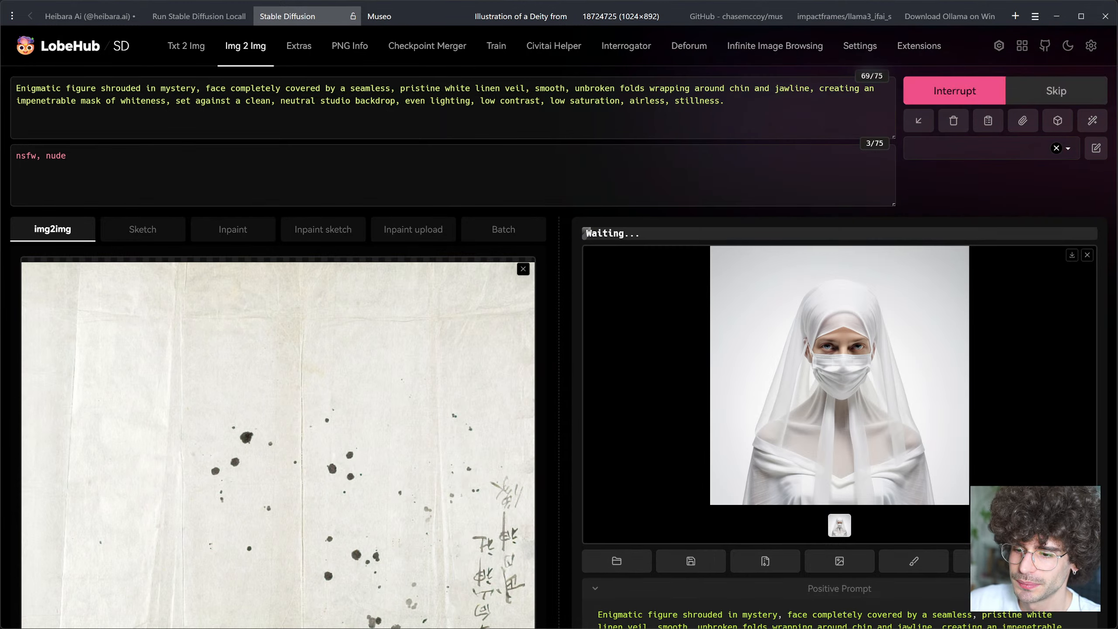
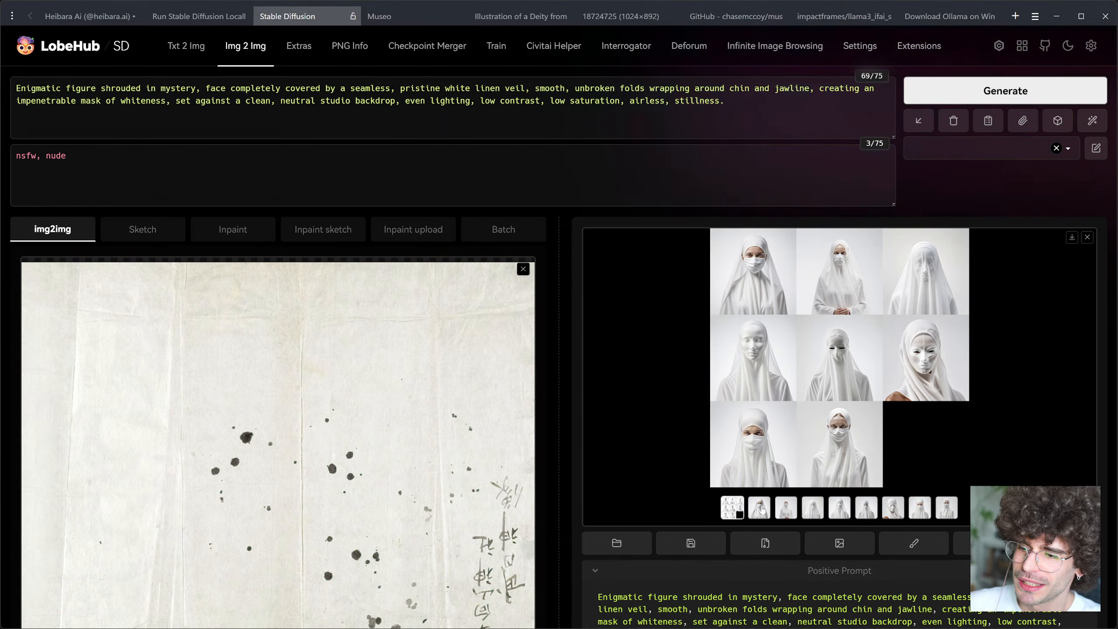
# Step: Examine the images of the generated batch one by one in the enlarged view
pyautogui.click(765, 517)
pyautogui.click(737, 423)
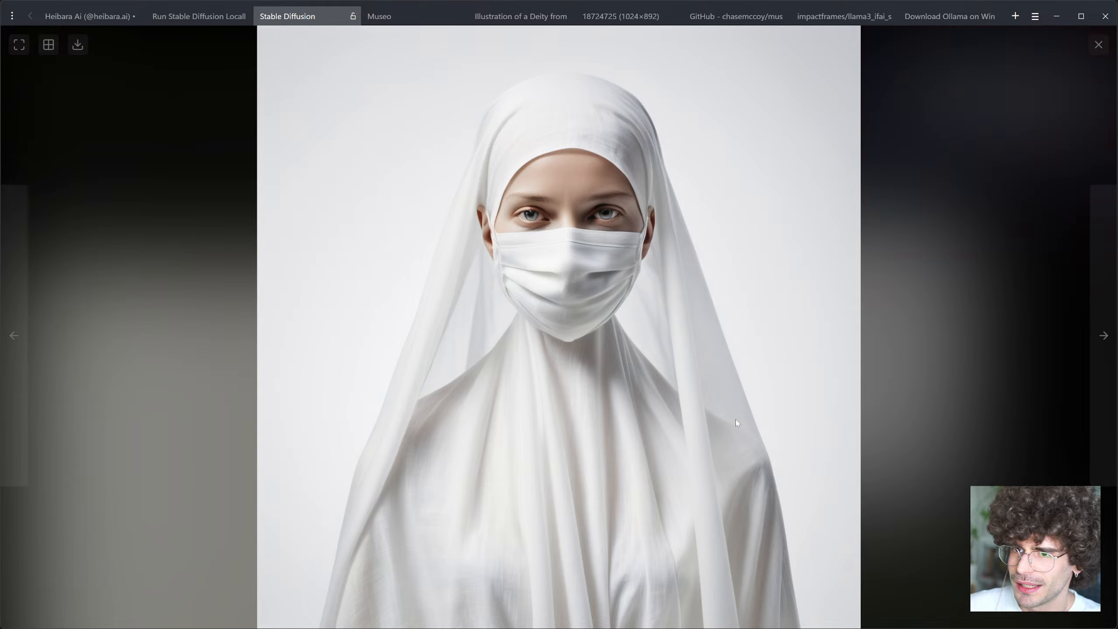
pyautogui.press('Right')
pyautogui.press('Right')
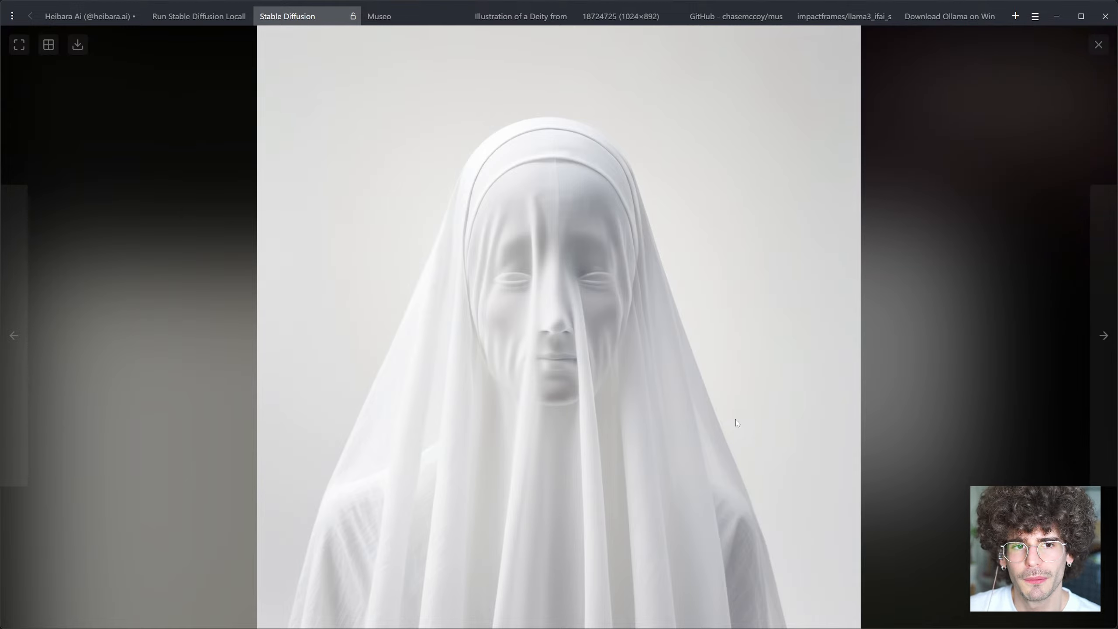
pyautogui.press('Right')
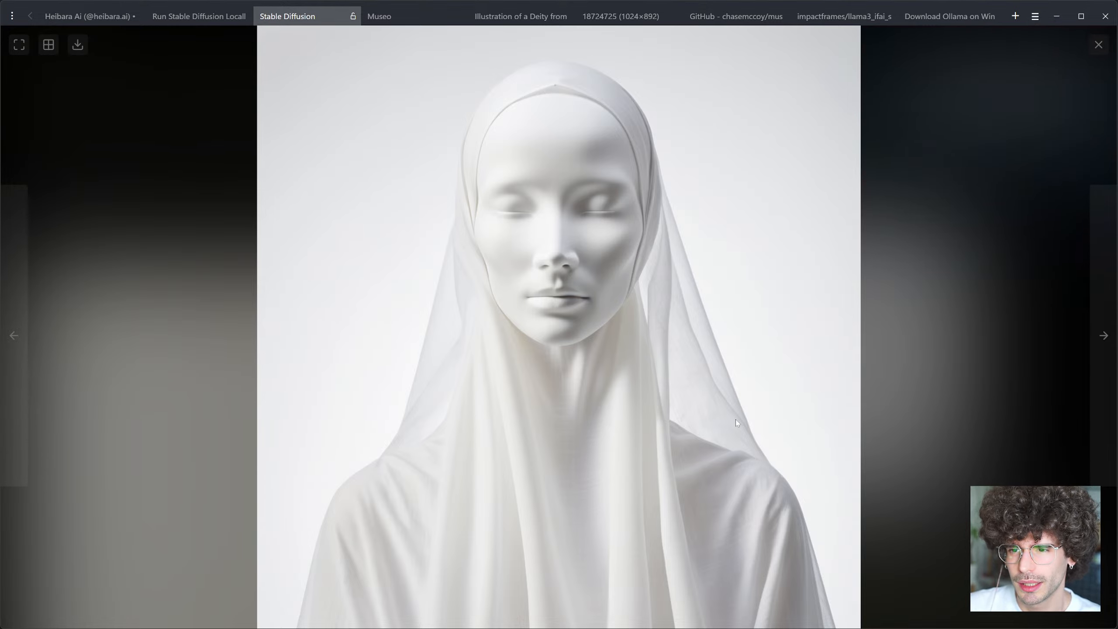
pyautogui.press('Right')
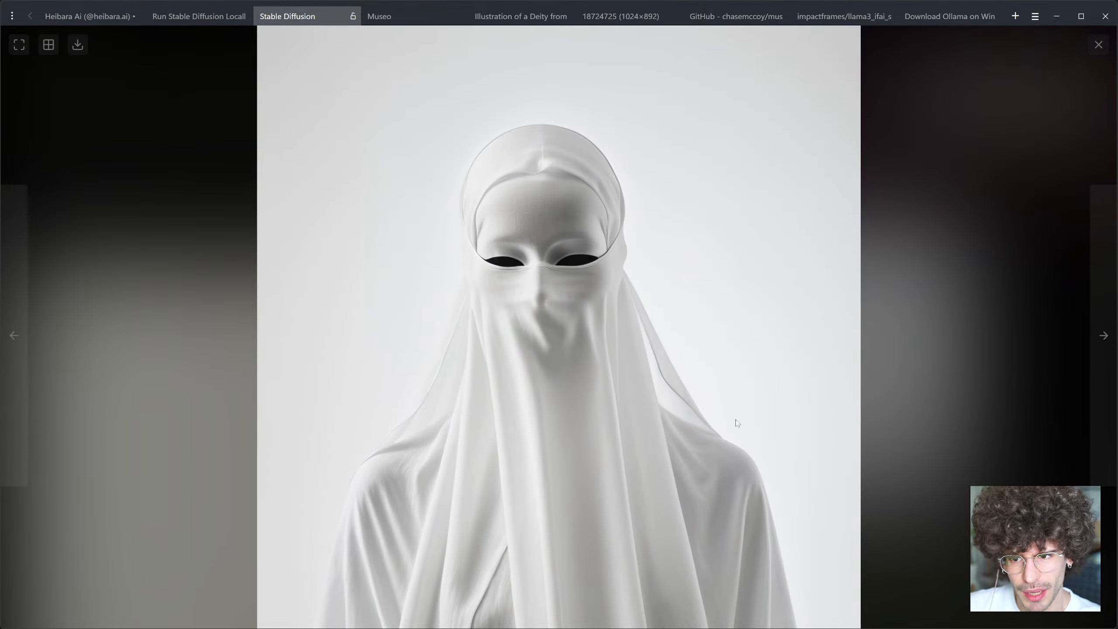
pyautogui.press('Right')
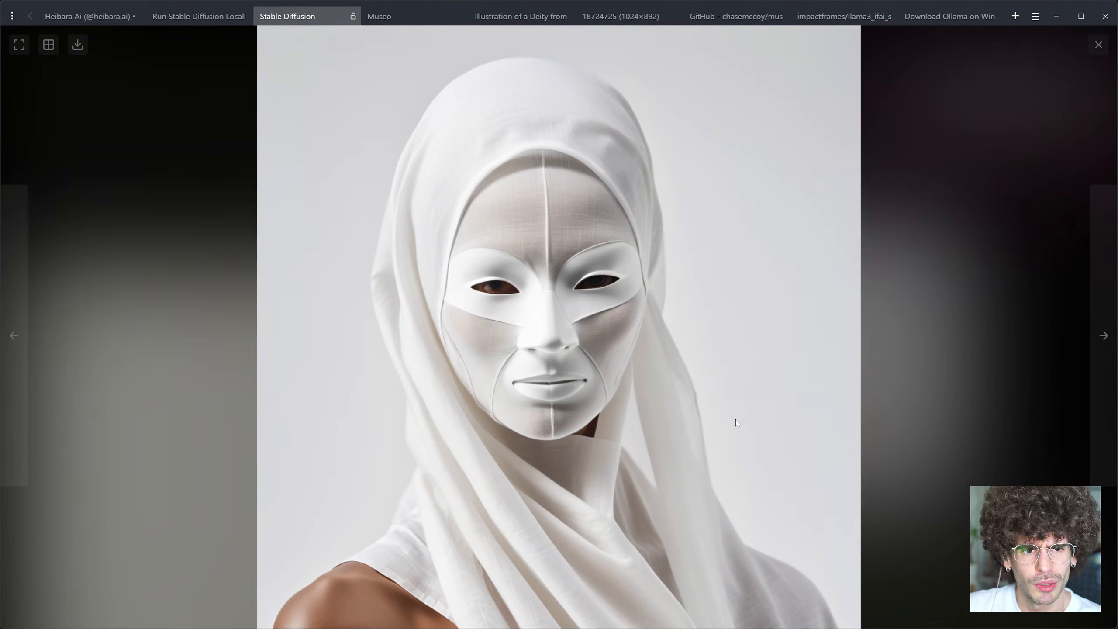
pyautogui.press('Right')
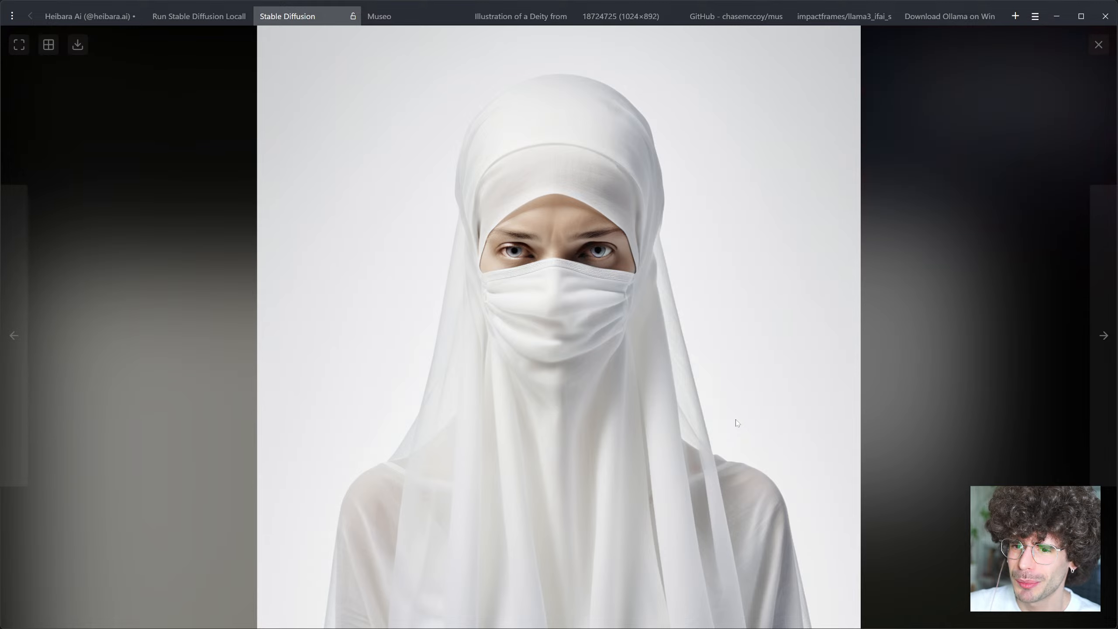
pyautogui.press('Right')
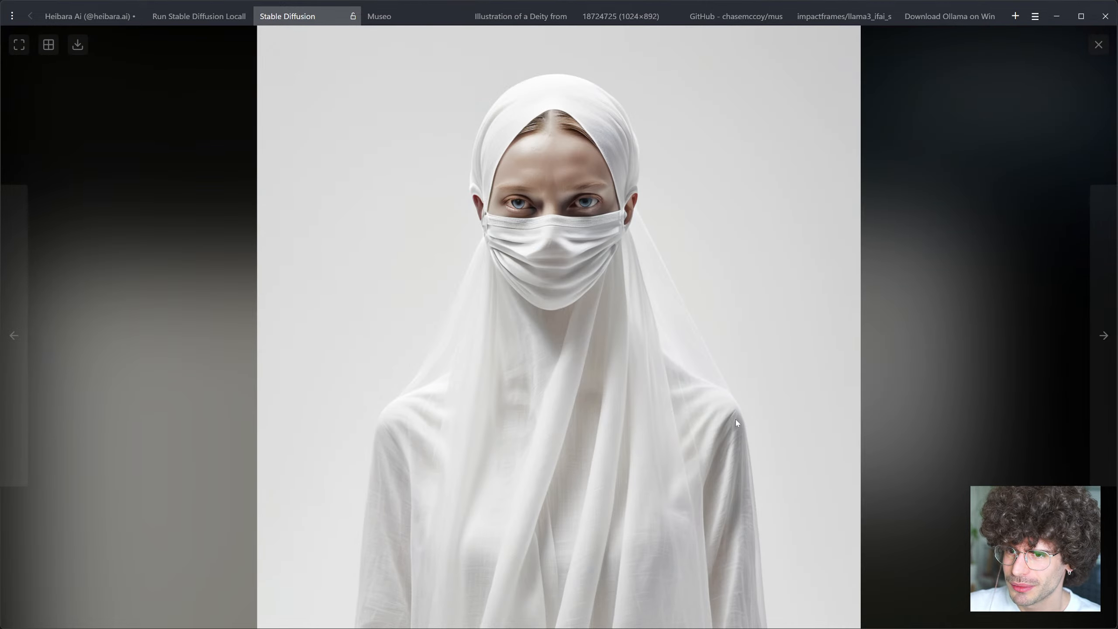
pyautogui.press('Right')
pyautogui.press('Left')
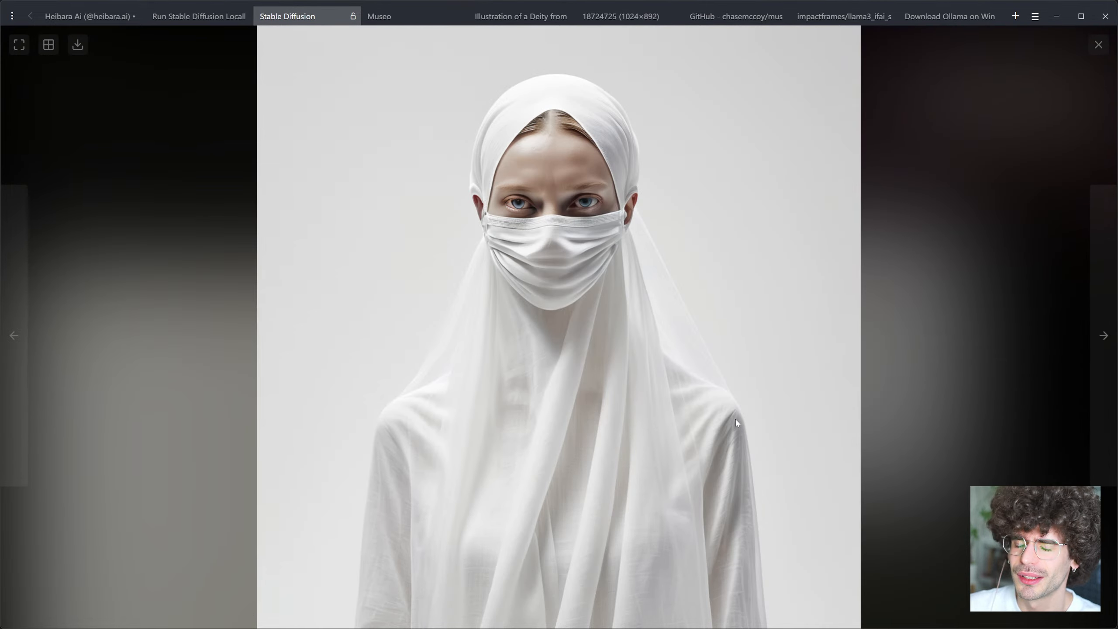
pyautogui.press('Escape')
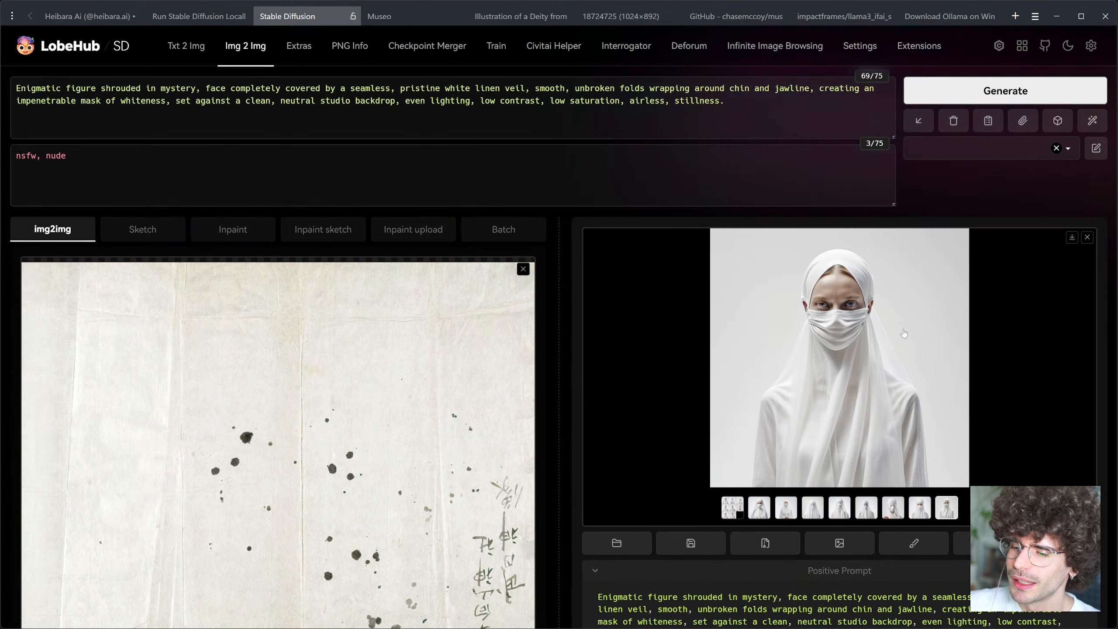
# Step: Lower the denoising strength to 0.65 and set the batch count to 1
pyautogui.scroll(-10, 904, 333)
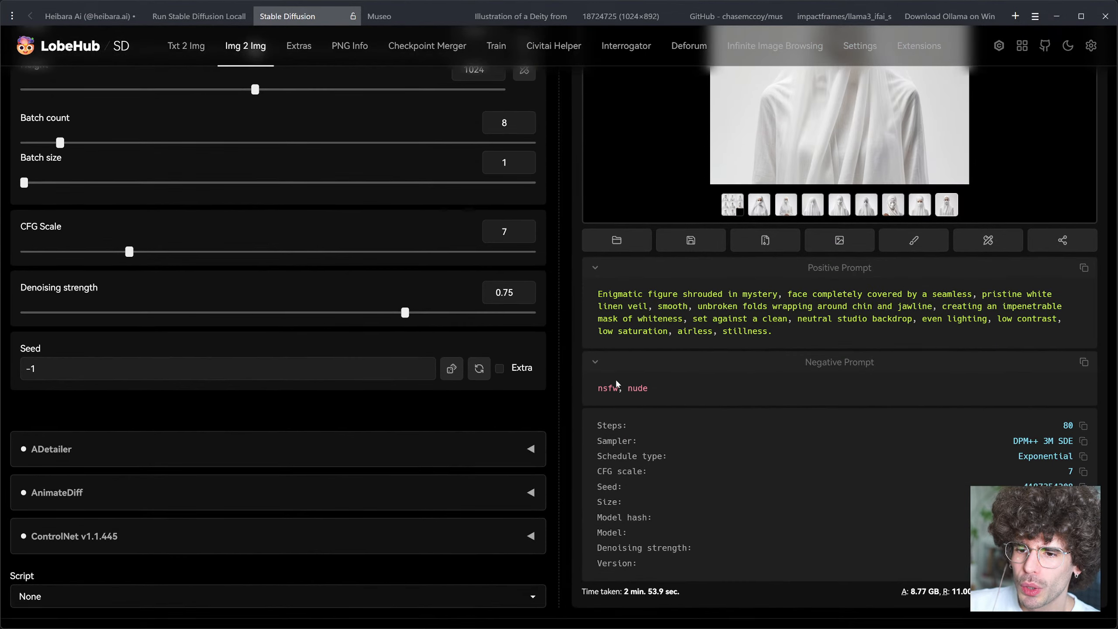
pyautogui.click(516, 293)
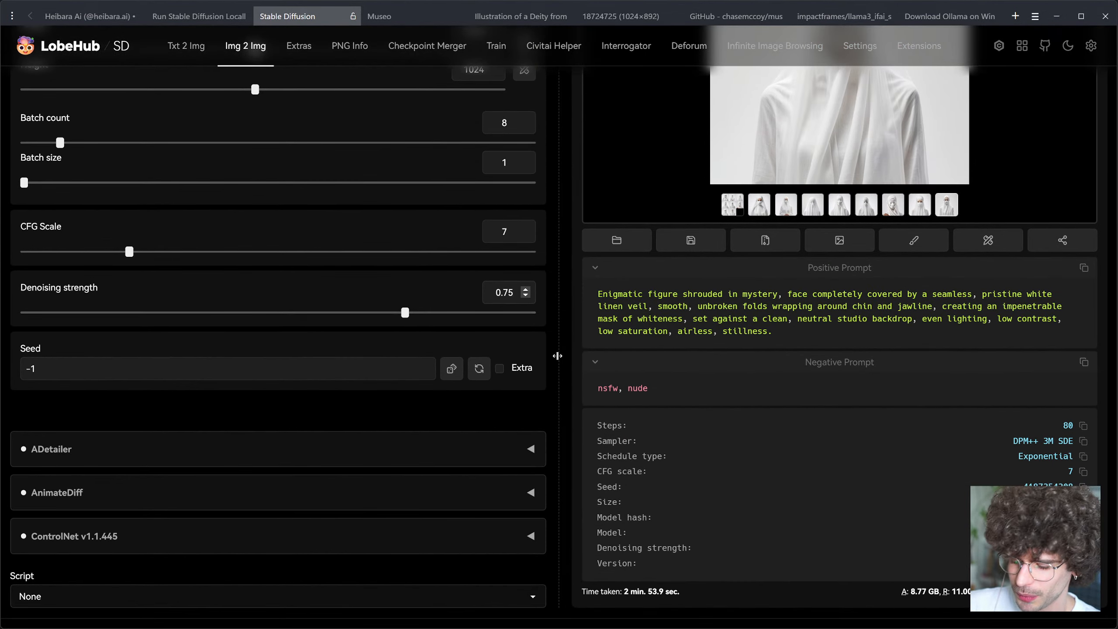
pyautogui.press('BackSpace')
pyautogui.write('6')
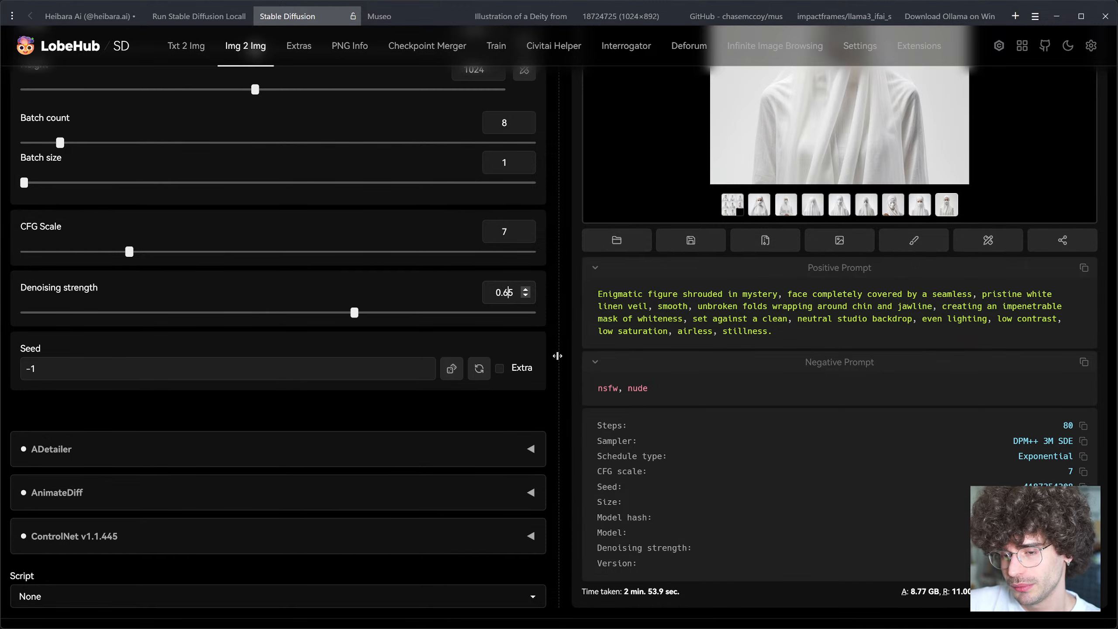
pyautogui.scroll(15, 646, 342)
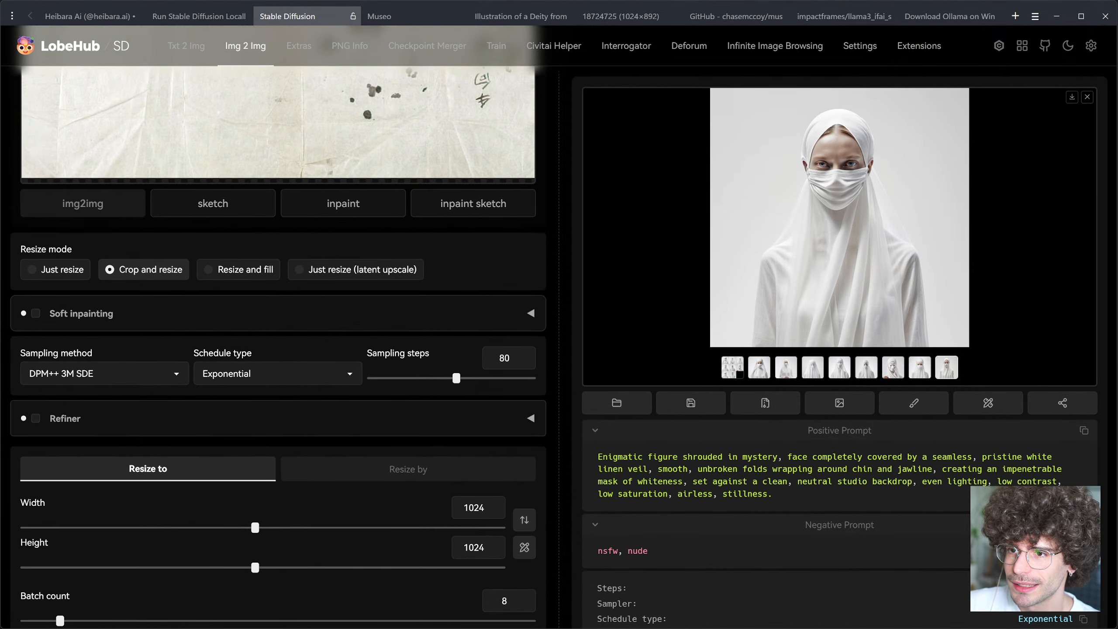
pyautogui.scroll(-15, 646, 342)
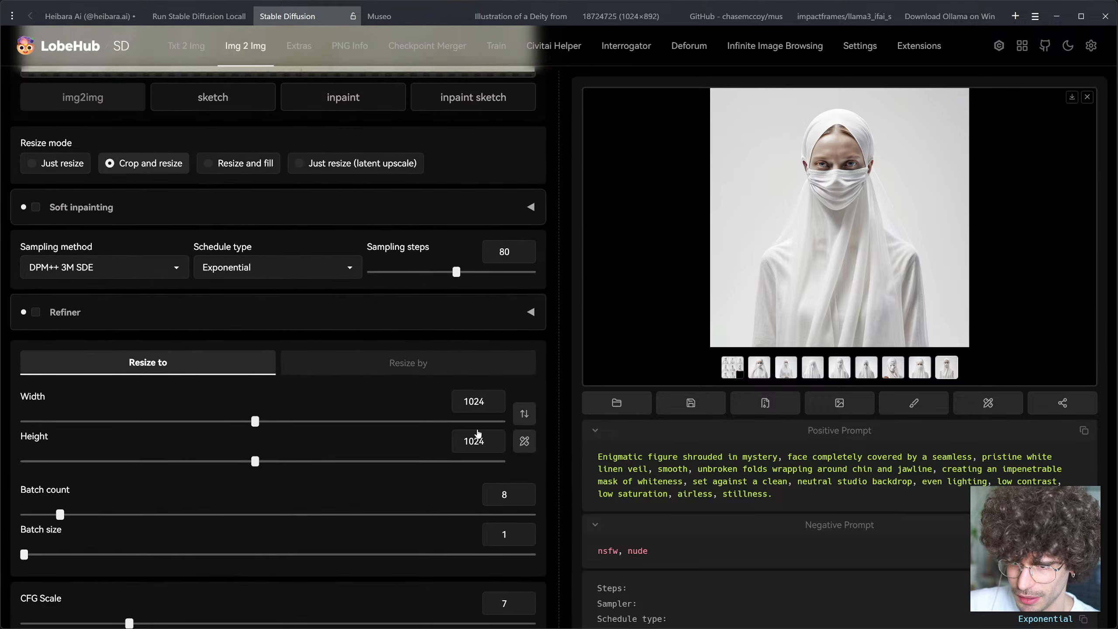
pyautogui.write('1')
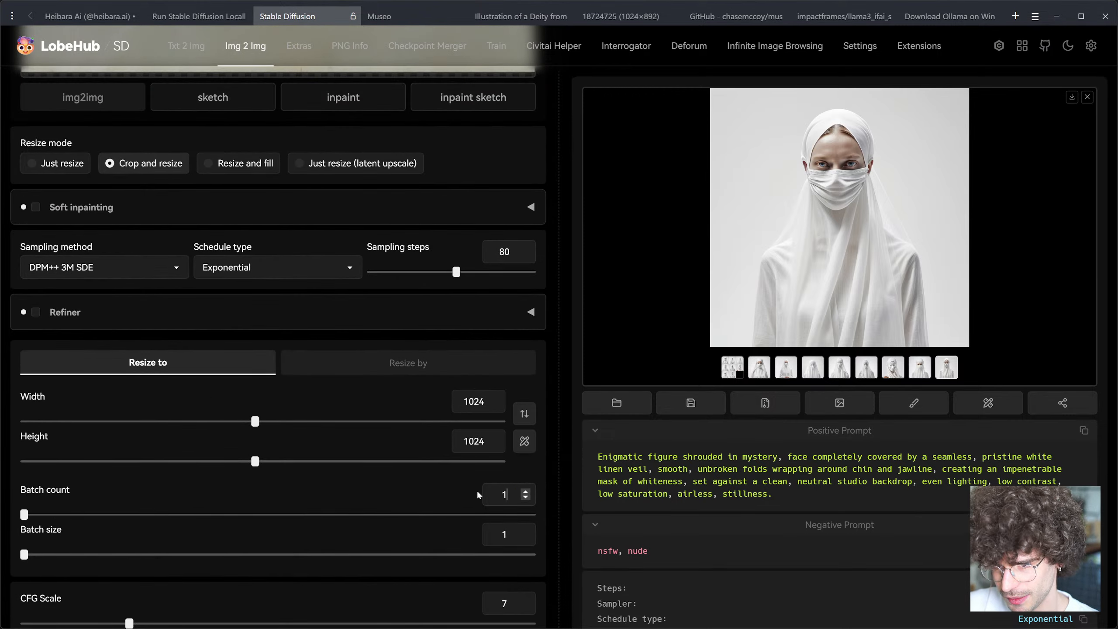
pyautogui.scroll(4, 477, 490)
pyautogui.scroll(5, 477, 489)
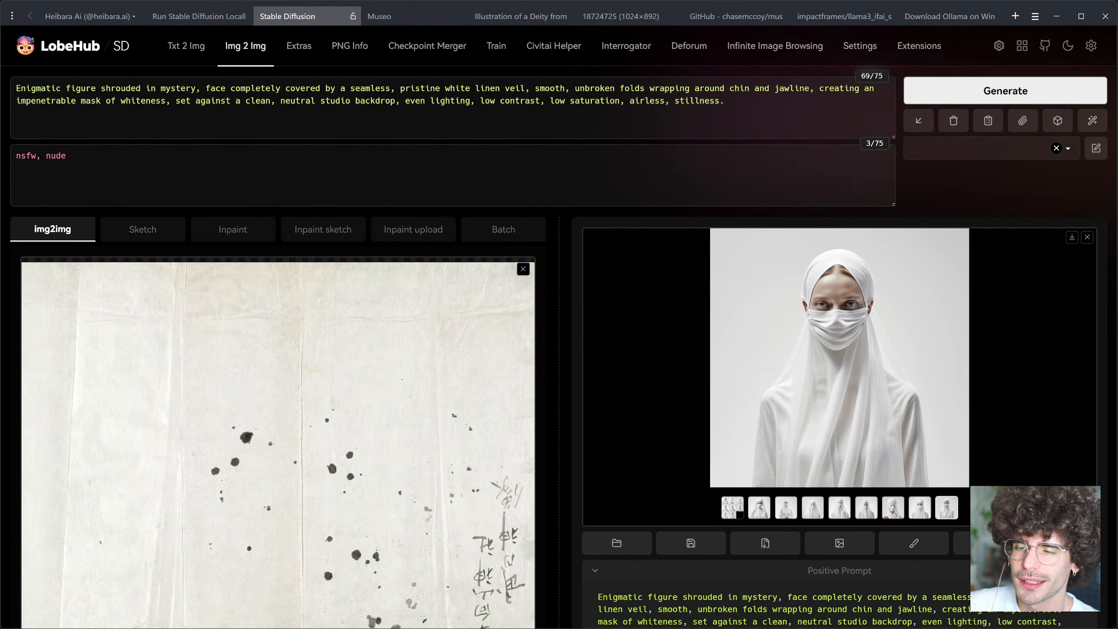
# Step: Generate a single image, open the result in the preview, and generate another with the same settings
pyautogui.hotkey('ctrl', 'Return')
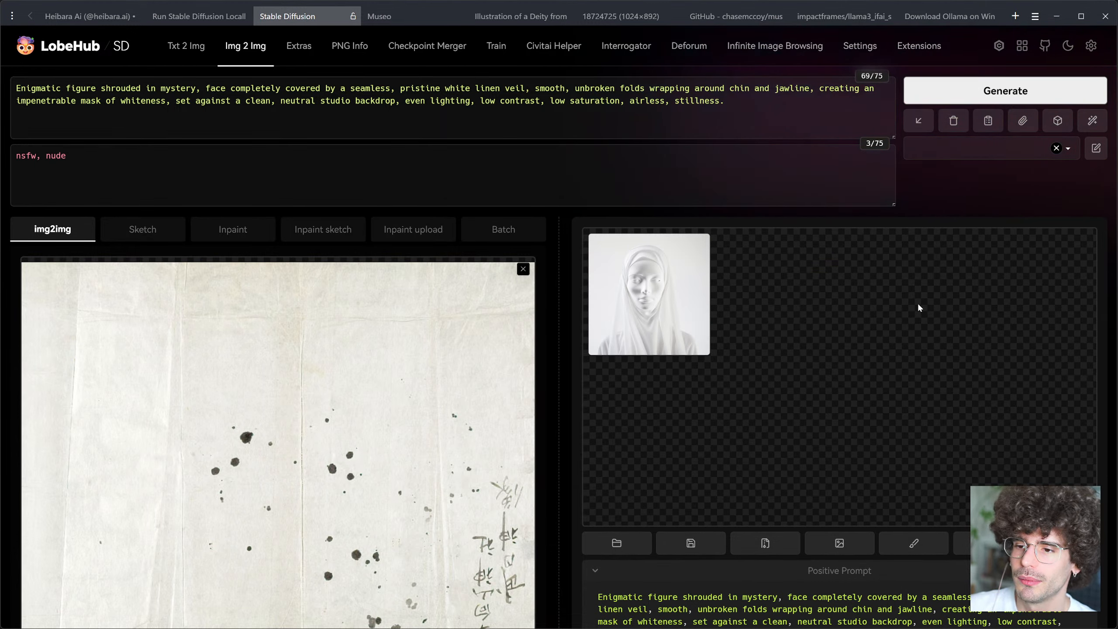
pyautogui.click(701, 299)
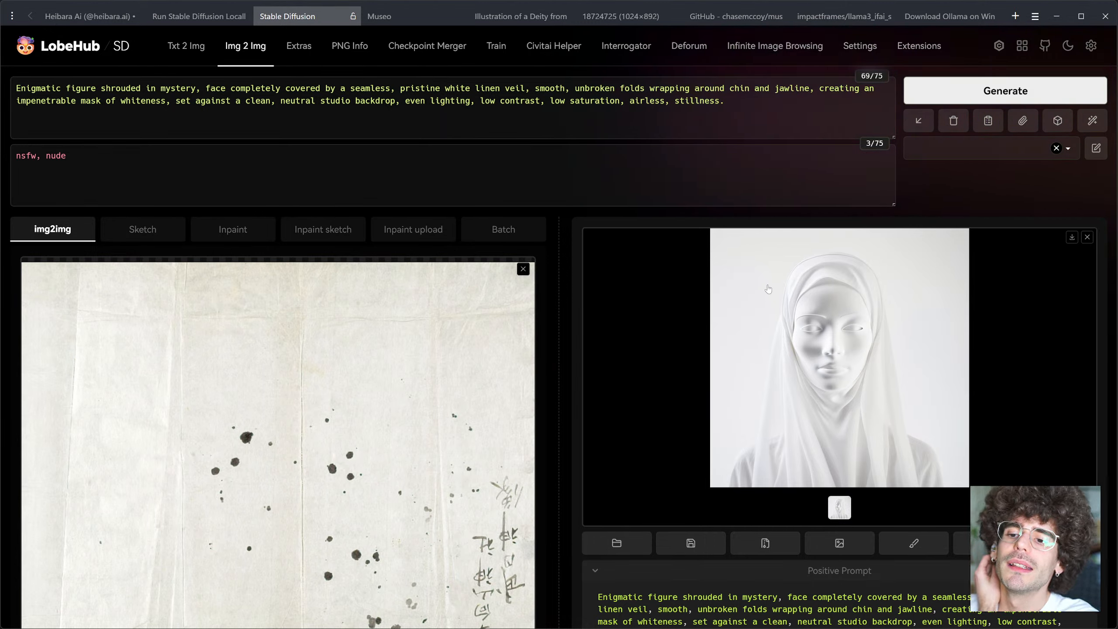
pyautogui.click(1055, 100)
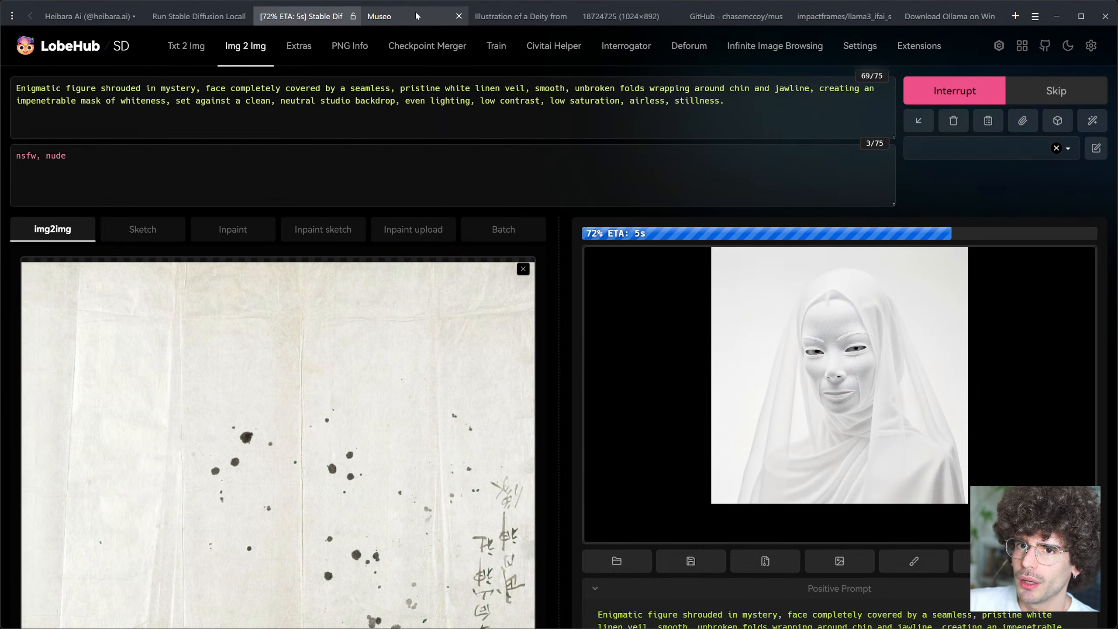
# Step: Close the browser pages for the deity illustration, the 18724725 image, the GitHub repository, the impactframes prompt model and the Ollama download
pyautogui.click(567, 16)
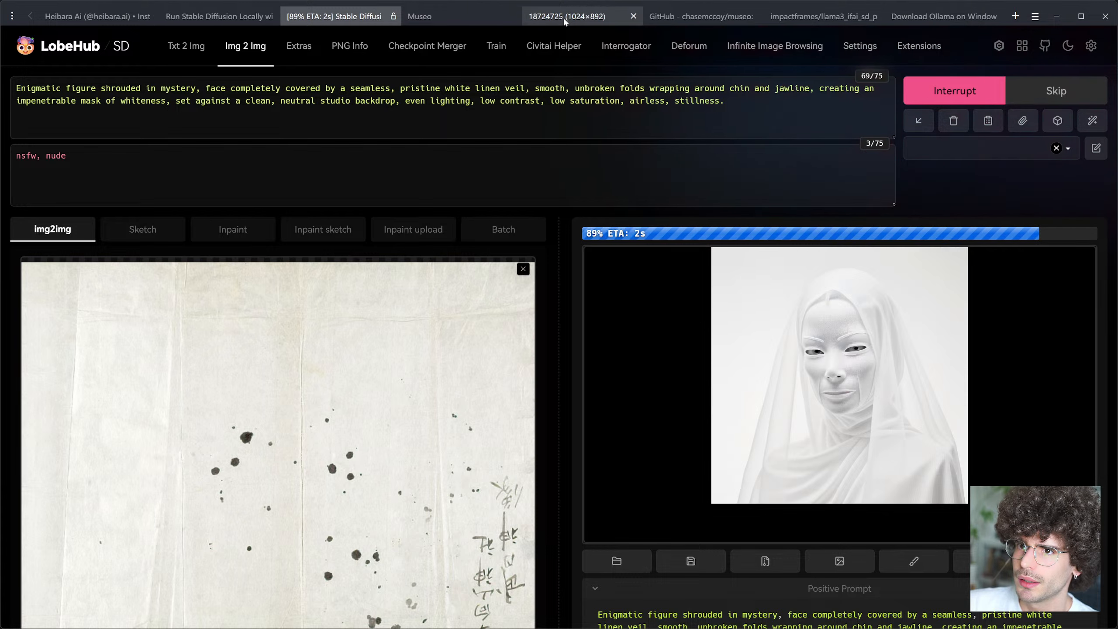
pyautogui.click(633, 16)
pyautogui.click(634, 16)
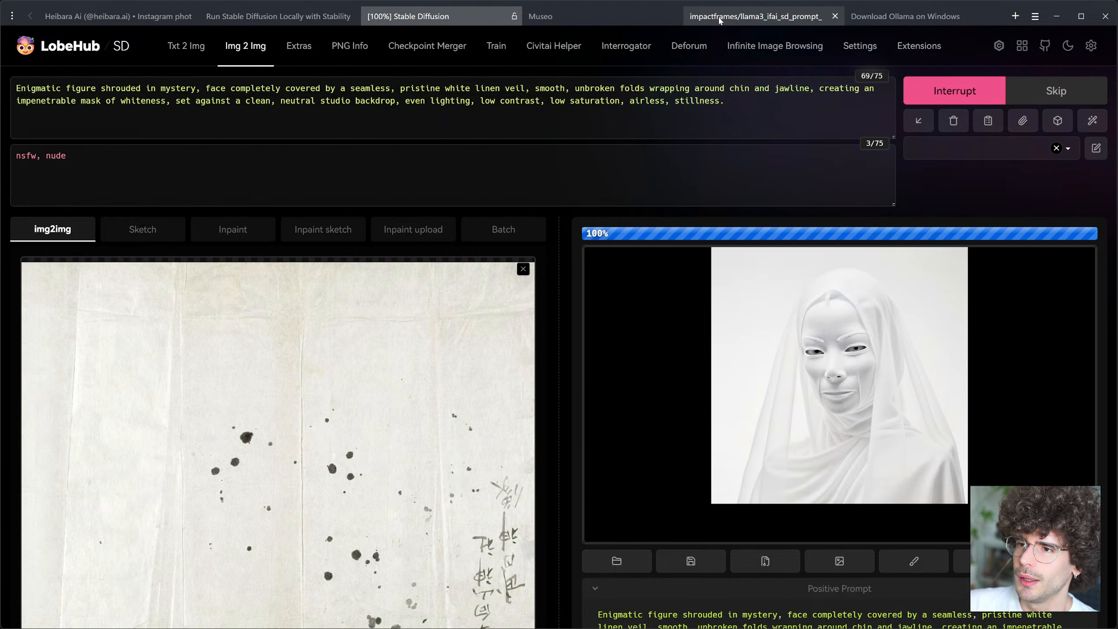
pyautogui.click(837, 19)
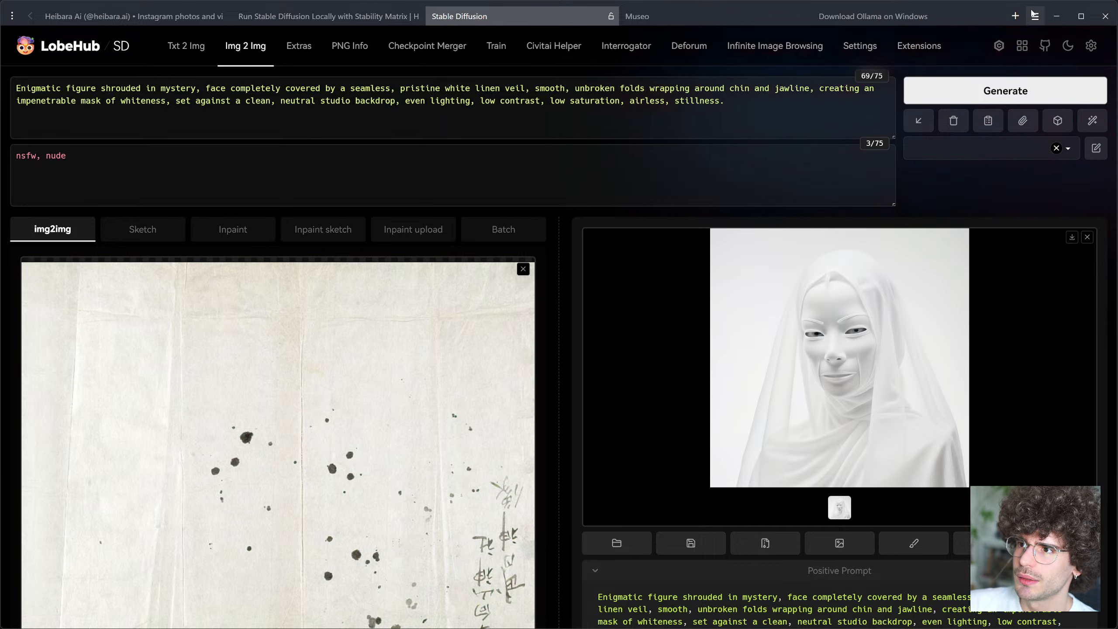
pyautogui.click(996, 18)
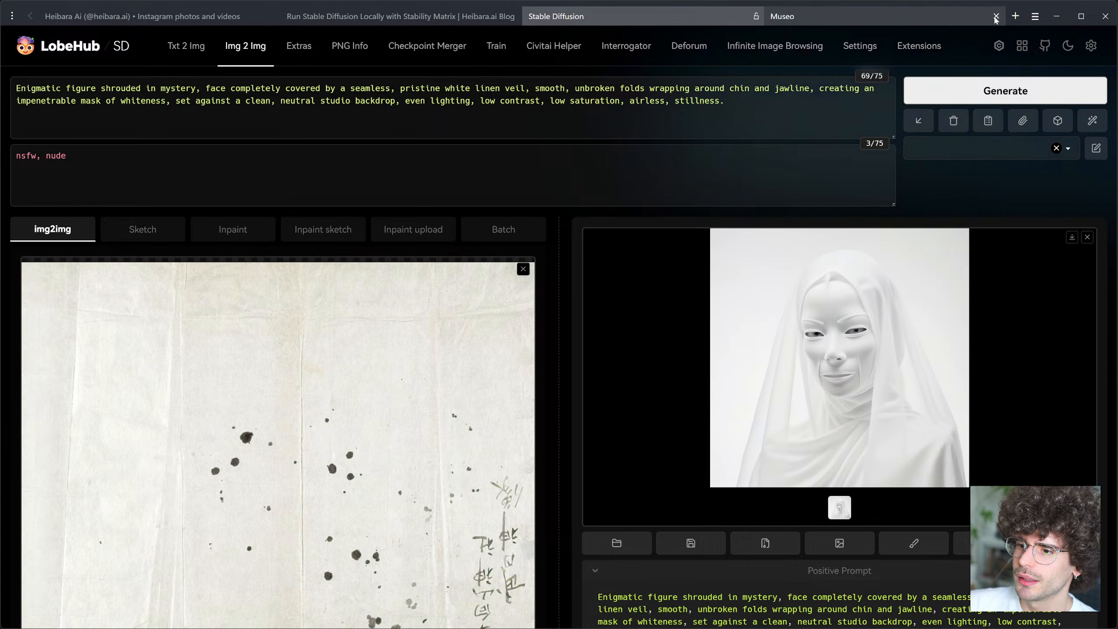
# Step: Switch to Museo and search its collections for "mask"
pyautogui.click(872, 18)
pyautogui.scroll(4, 412, 339)
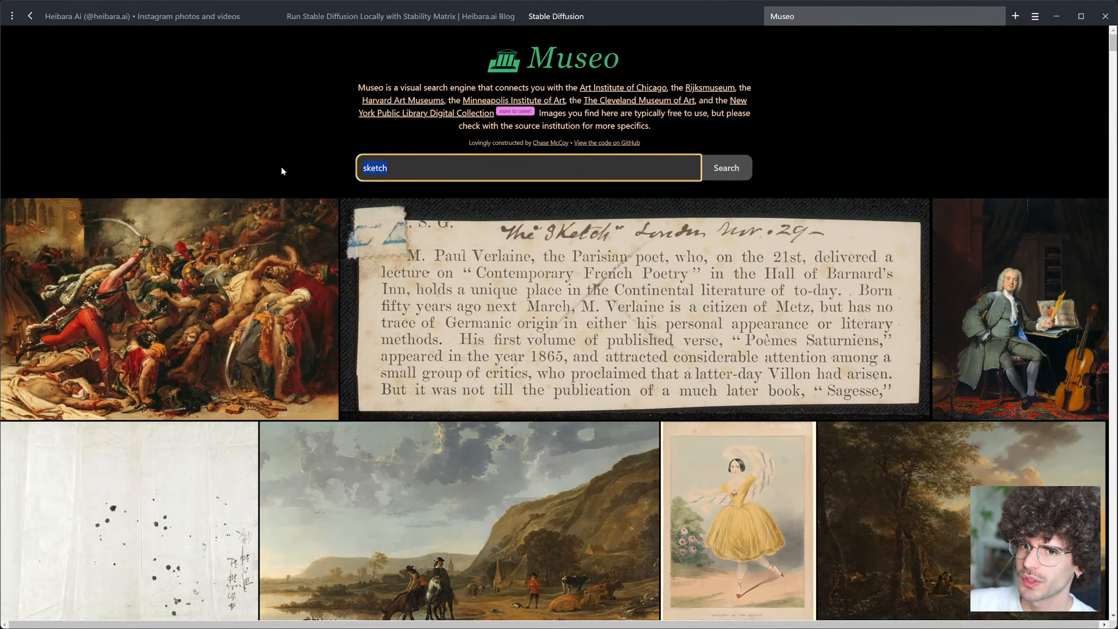
pyautogui.write('mask')
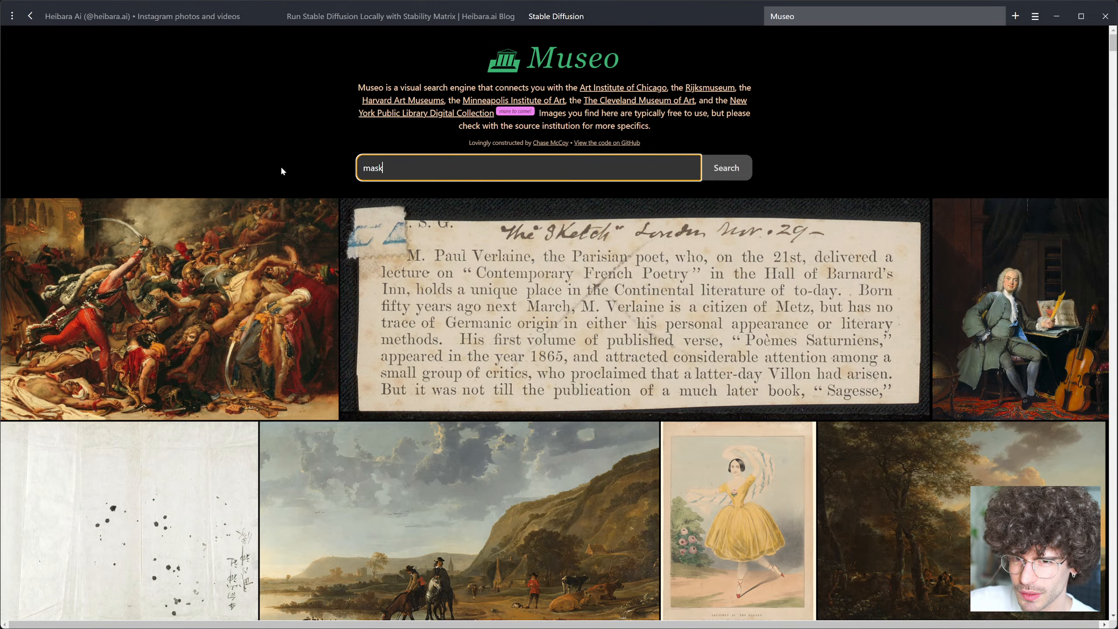
pyautogui.press('Return')
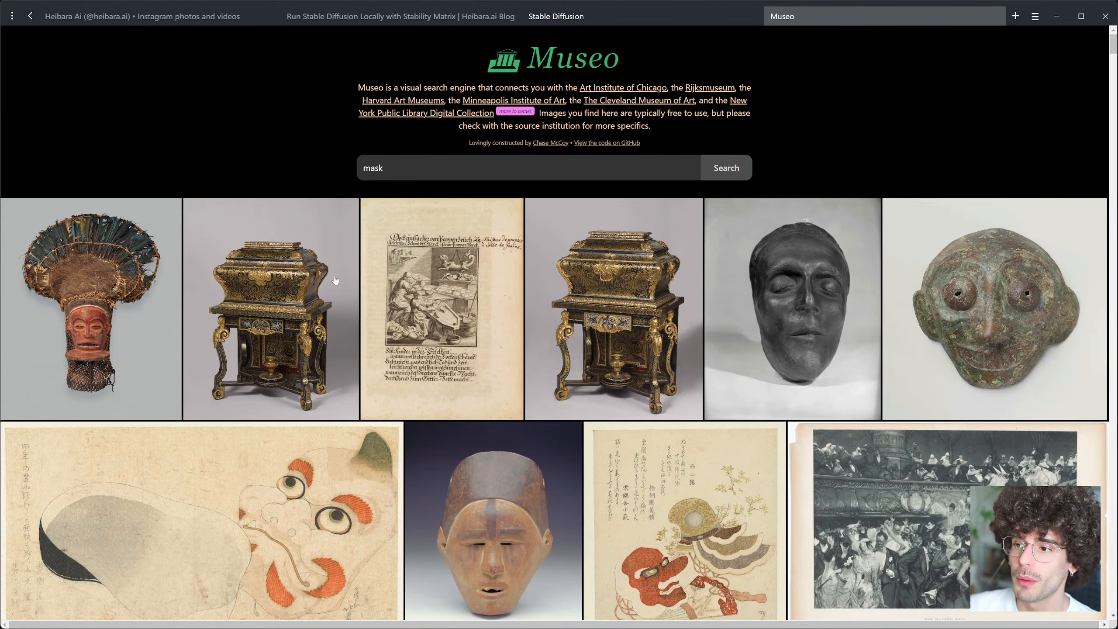
# Step: Look through the Museo "mask" results for a suitable mask to use as the source image
pyautogui.scroll(-10, 336, 281)
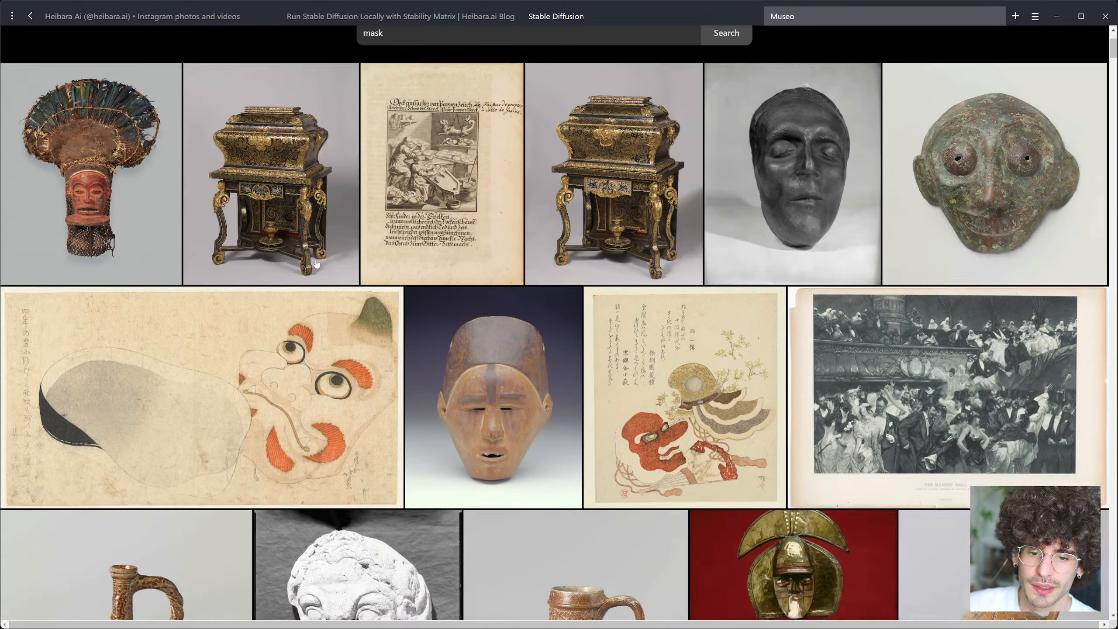
pyautogui.scroll(-6, 314, 268)
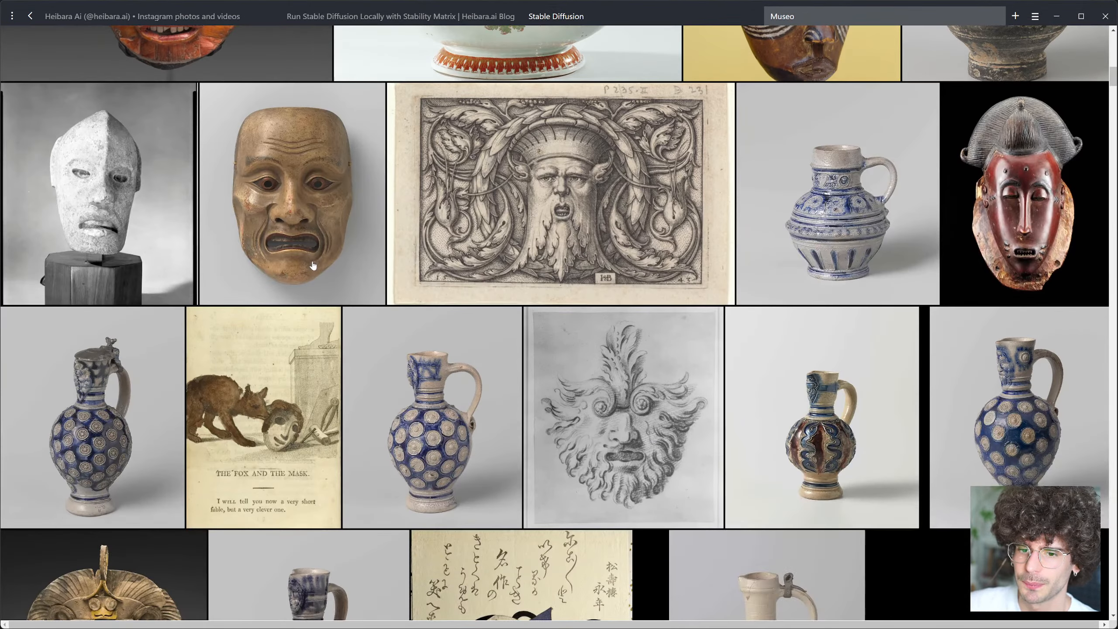
pyautogui.scroll(-12, 313, 264)
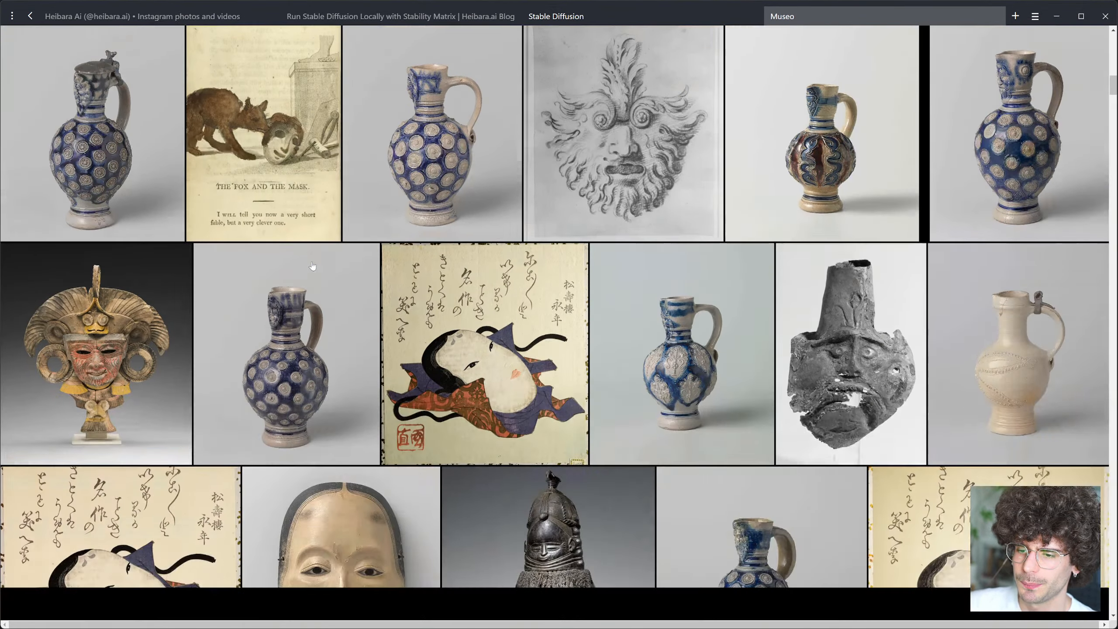
pyautogui.scroll(-12, 312, 266)
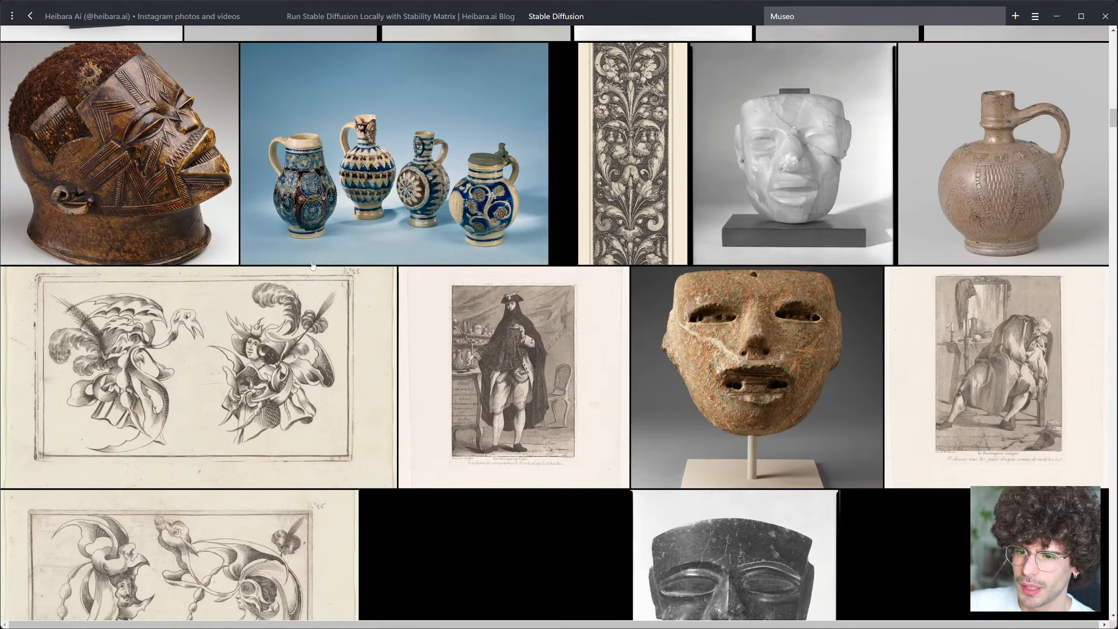
pyautogui.scroll(-12, 312, 266)
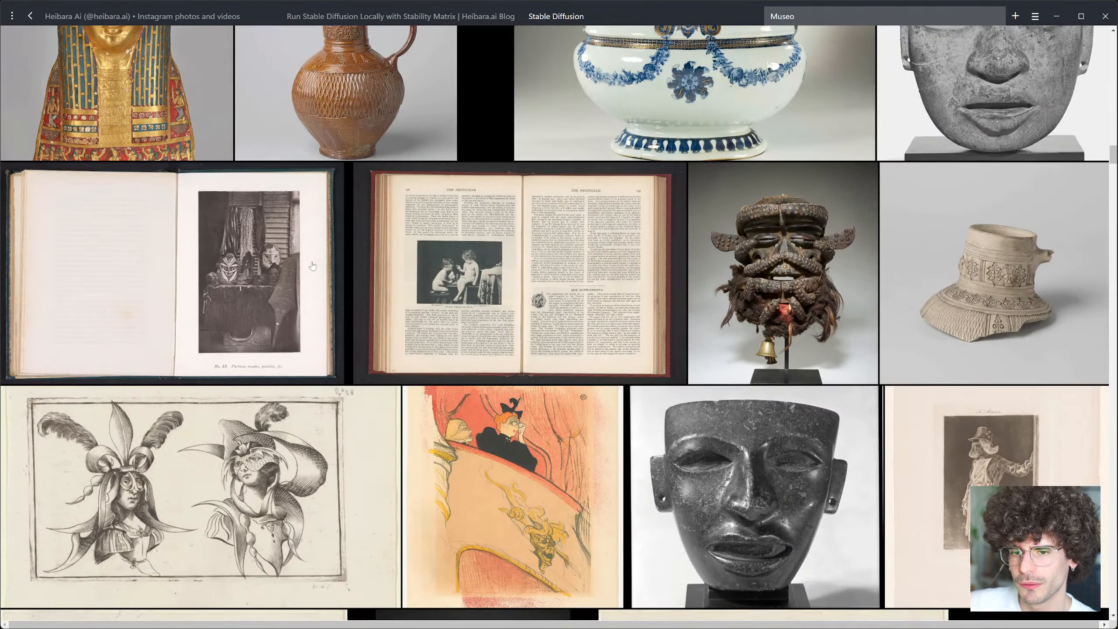
pyautogui.scroll(-12, 312, 266)
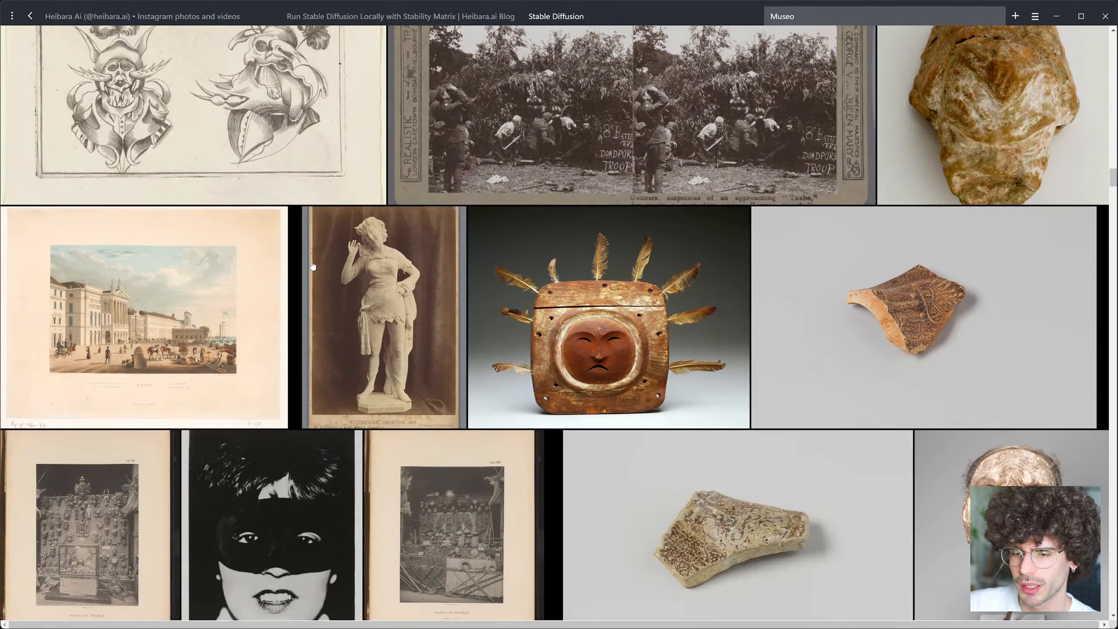
pyautogui.scroll(-12, 312, 265)
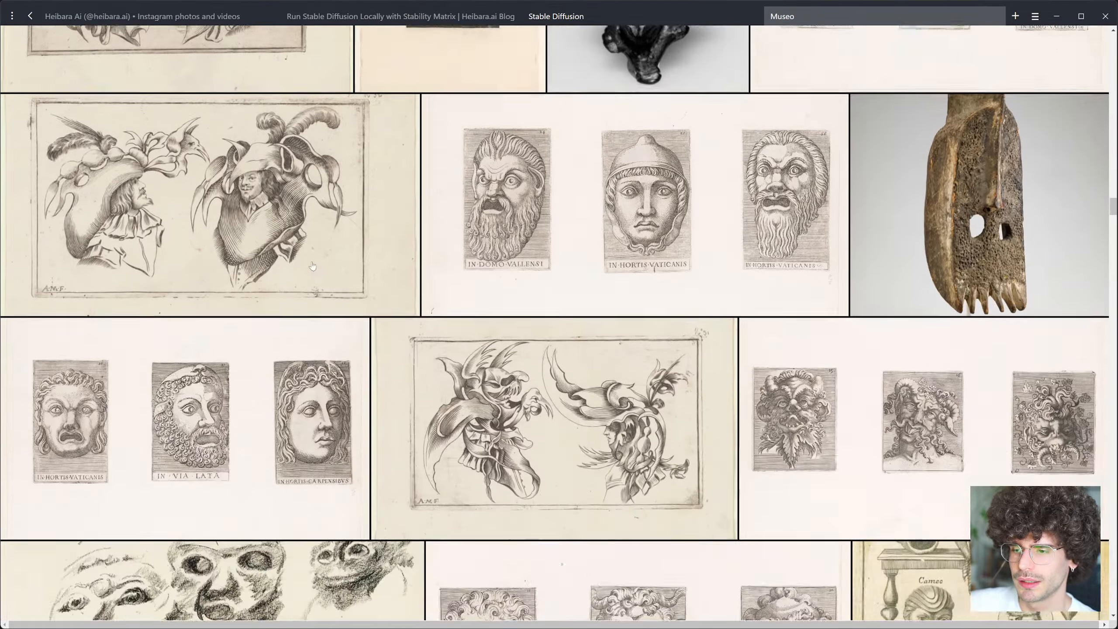
pyautogui.scroll(-12, 313, 265)
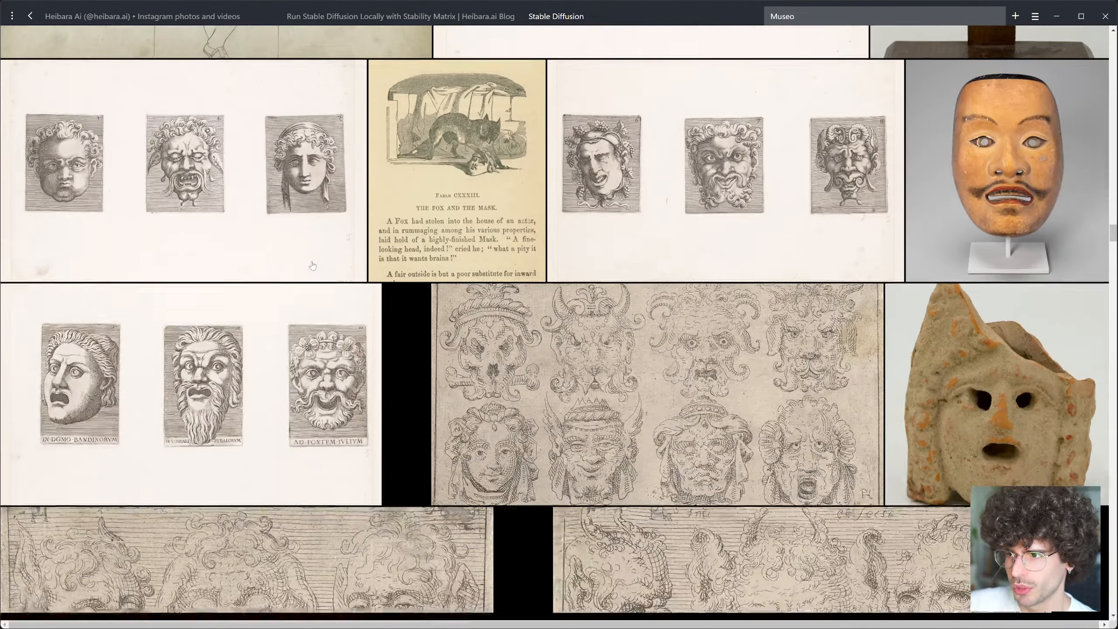
pyautogui.scroll(-12, 312, 265)
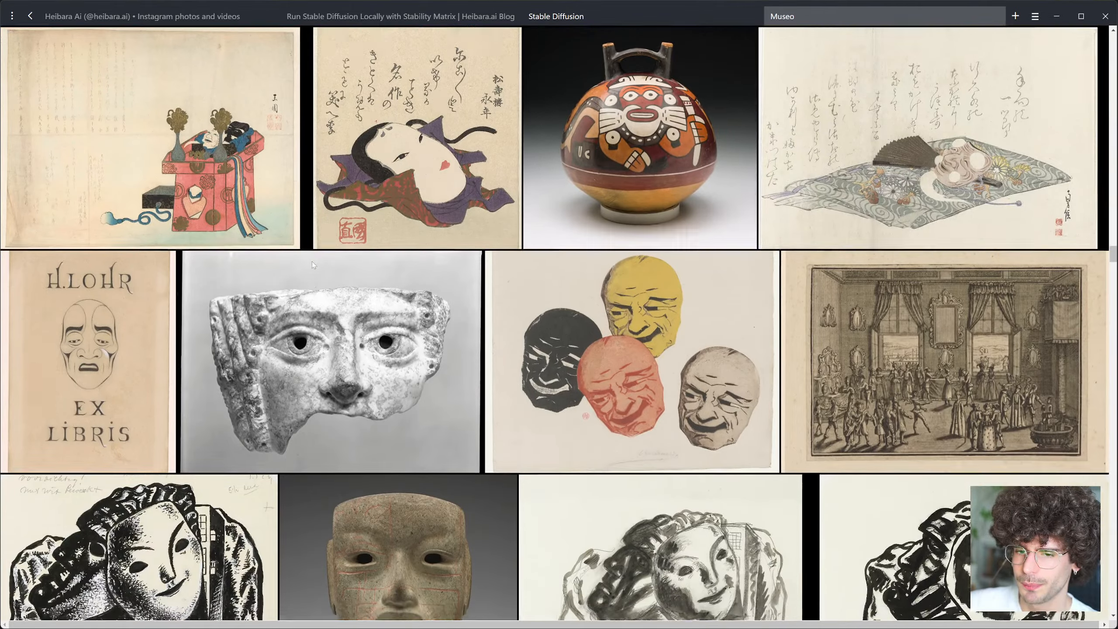
pyautogui.scroll(-10, 312, 265)
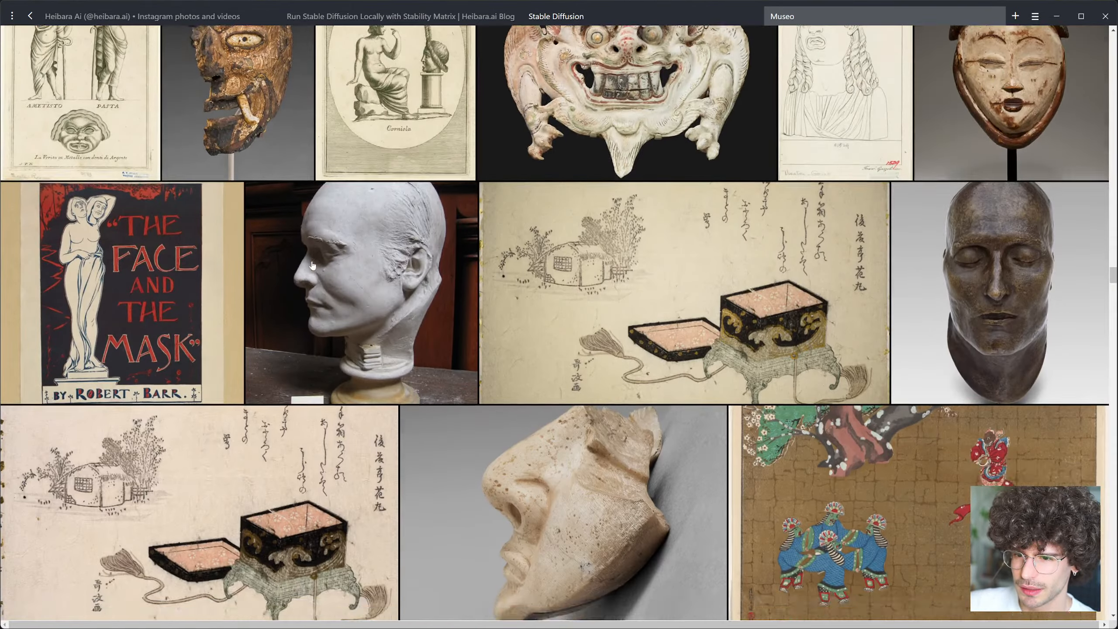
# Step: Narrow the Museo search to "japanese mask" and look through the results
pyautogui.scroll(15, 311, 262)
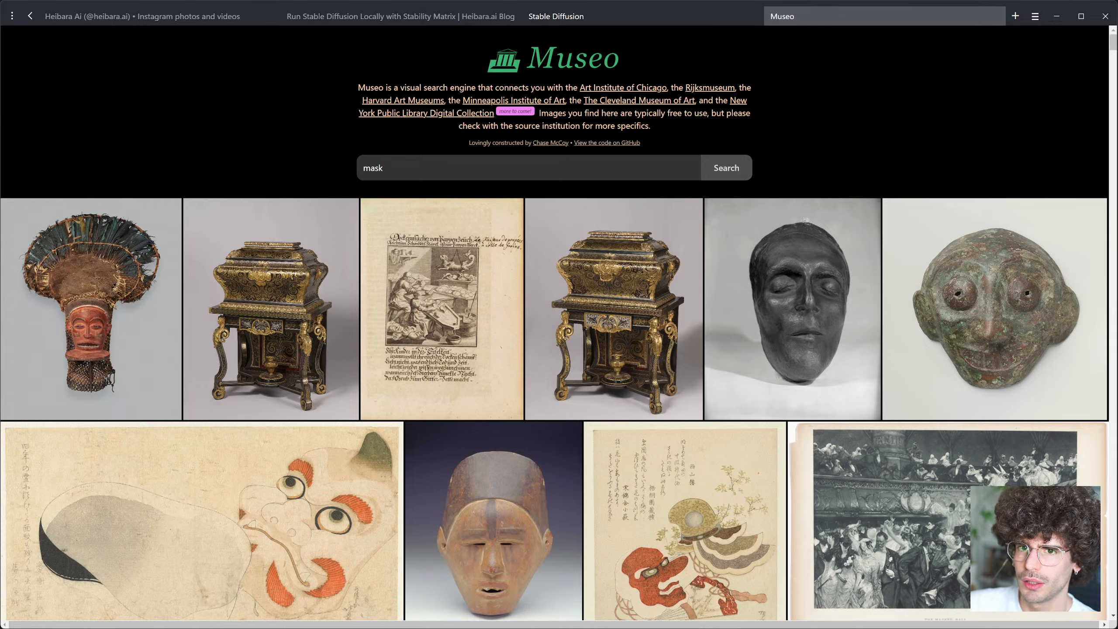
pyautogui.click(363, 168)
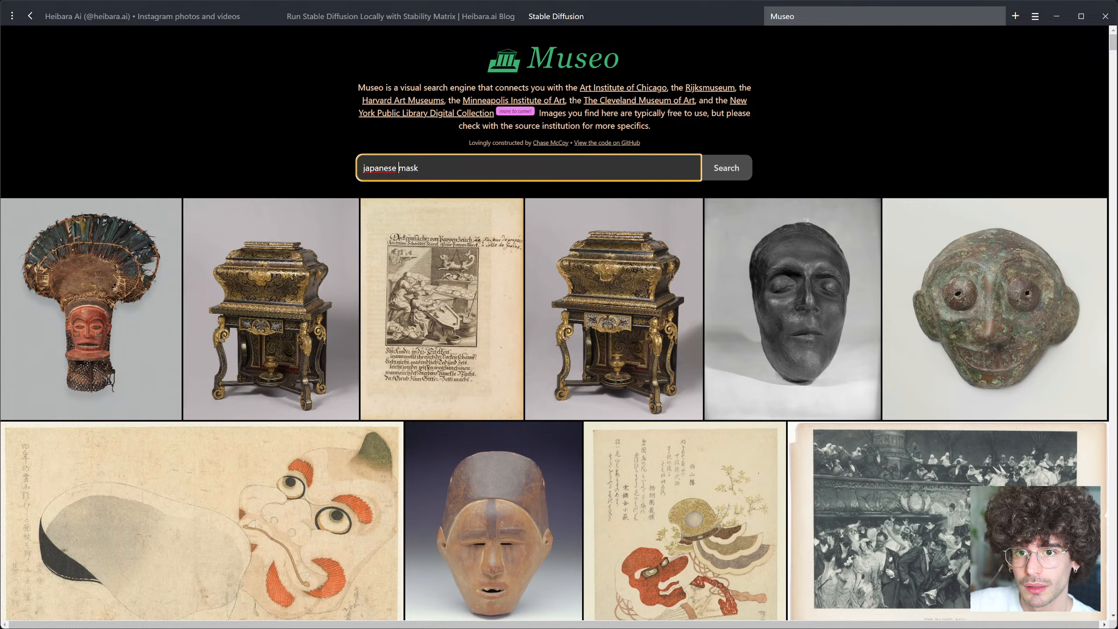
pyautogui.press('Return')
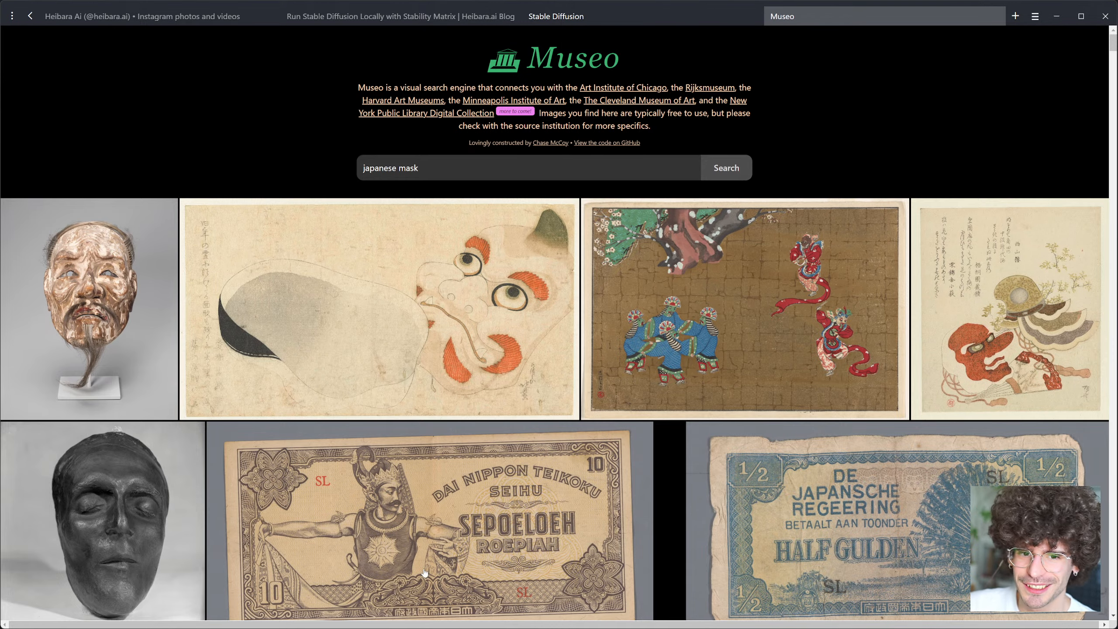
pyautogui.scroll(-9, 425, 573)
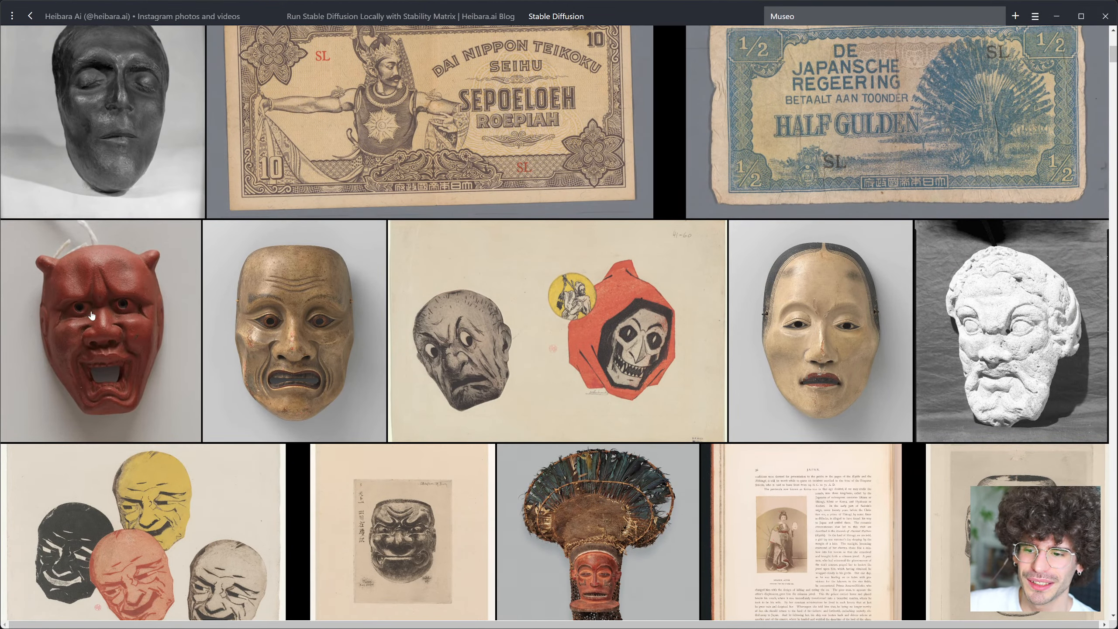
pyautogui.scroll(-4, 96, 353)
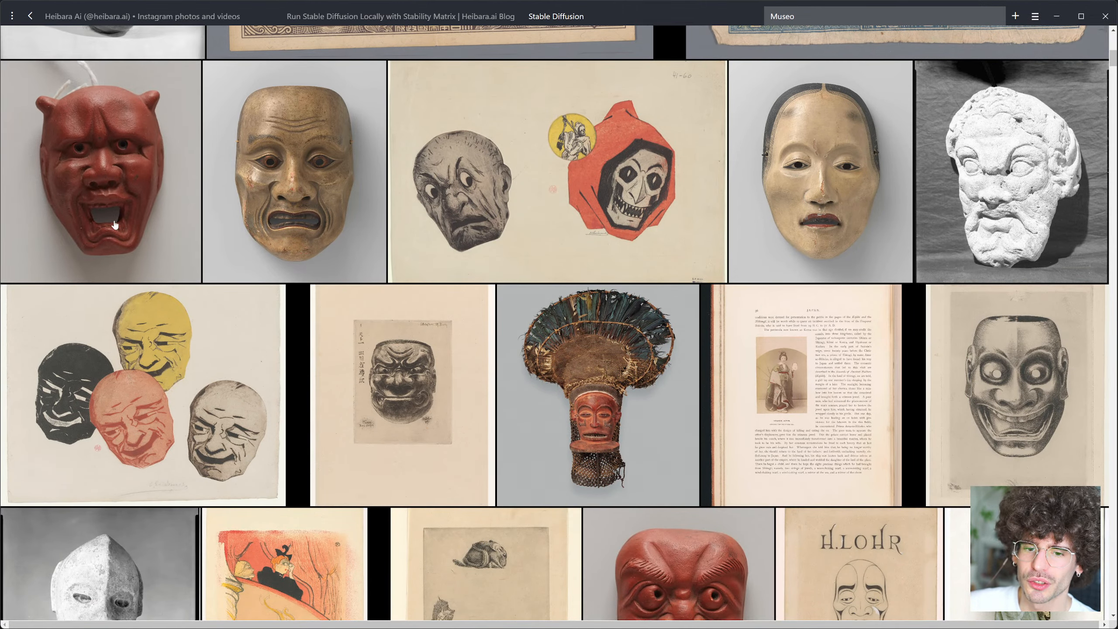
pyautogui.scroll(3, 145, 365)
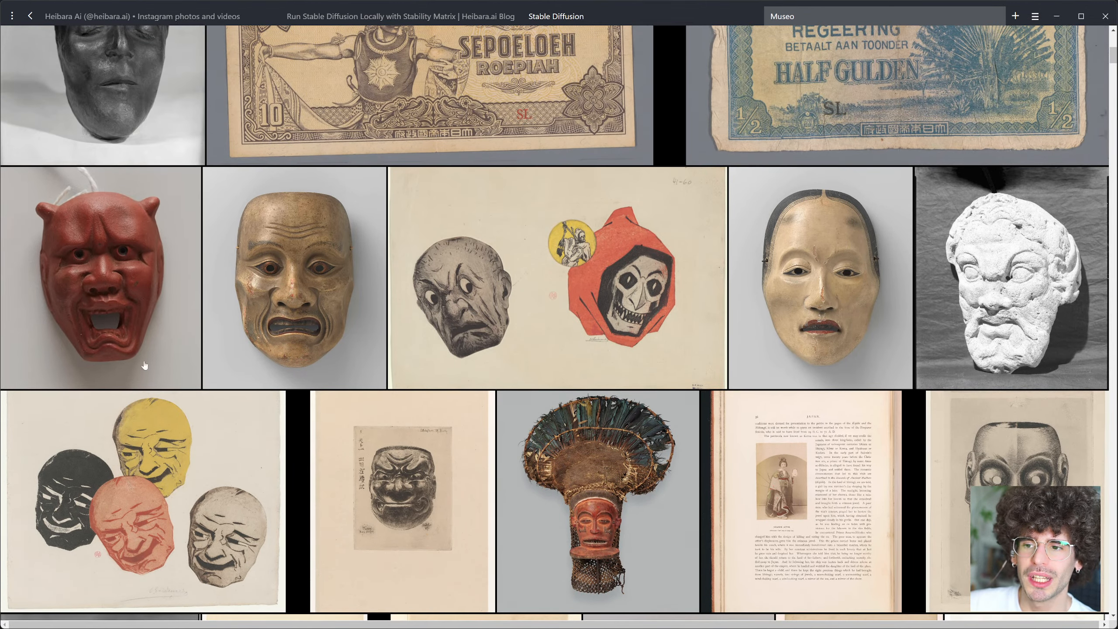
# Step: Open the museum page of the red horned Netsuke mask and save its full-size image 119619.jpg
pyautogui.middleClick(118, 306)
pyautogui.click(933, 20)
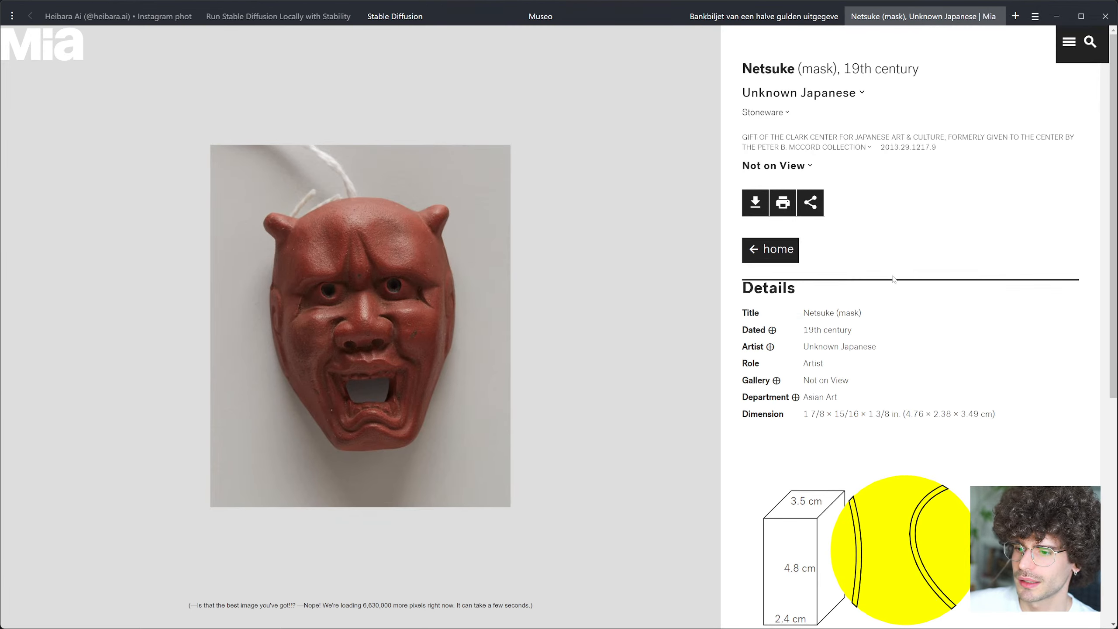
pyautogui.scroll(-8, 893, 279)
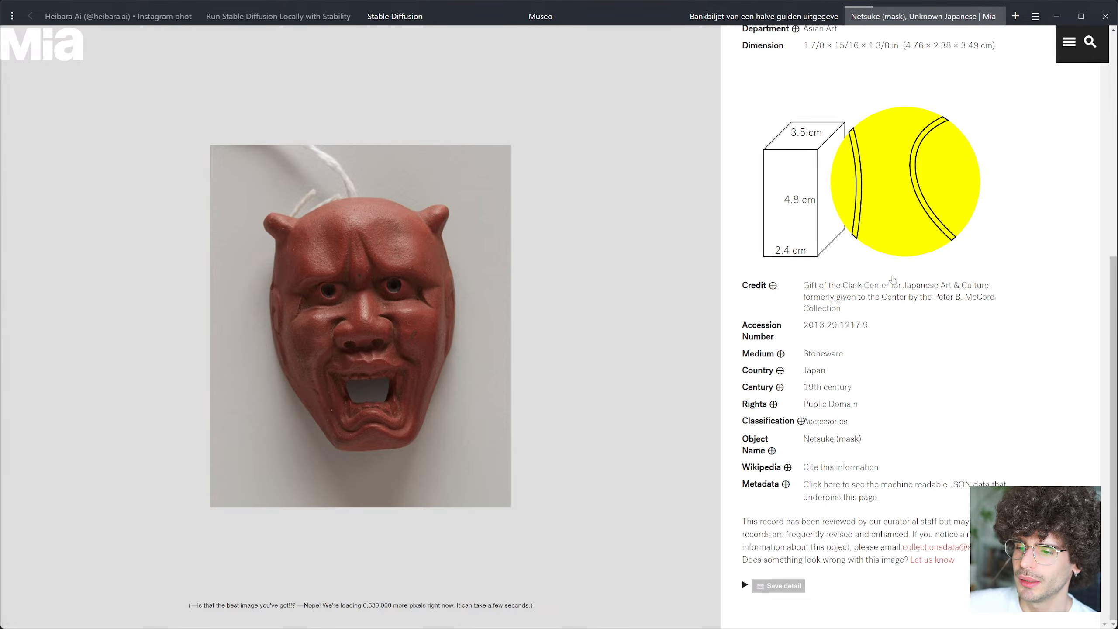
pyautogui.scroll(8, 894, 278)
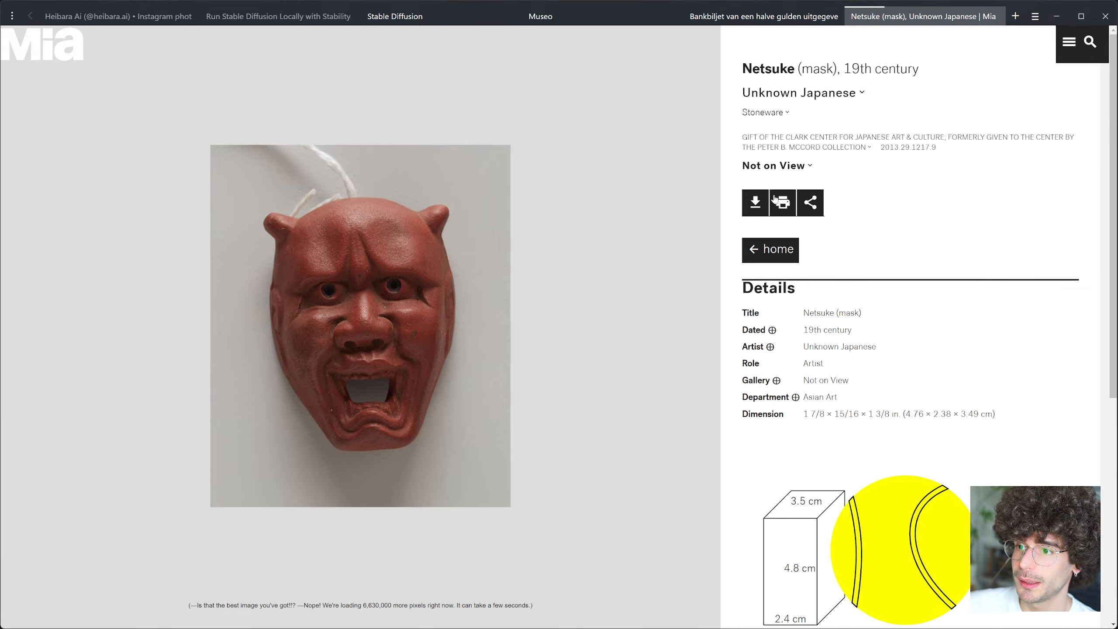
pyautogui.click(754, 202)
pyautogui.rightClick(552, 293)
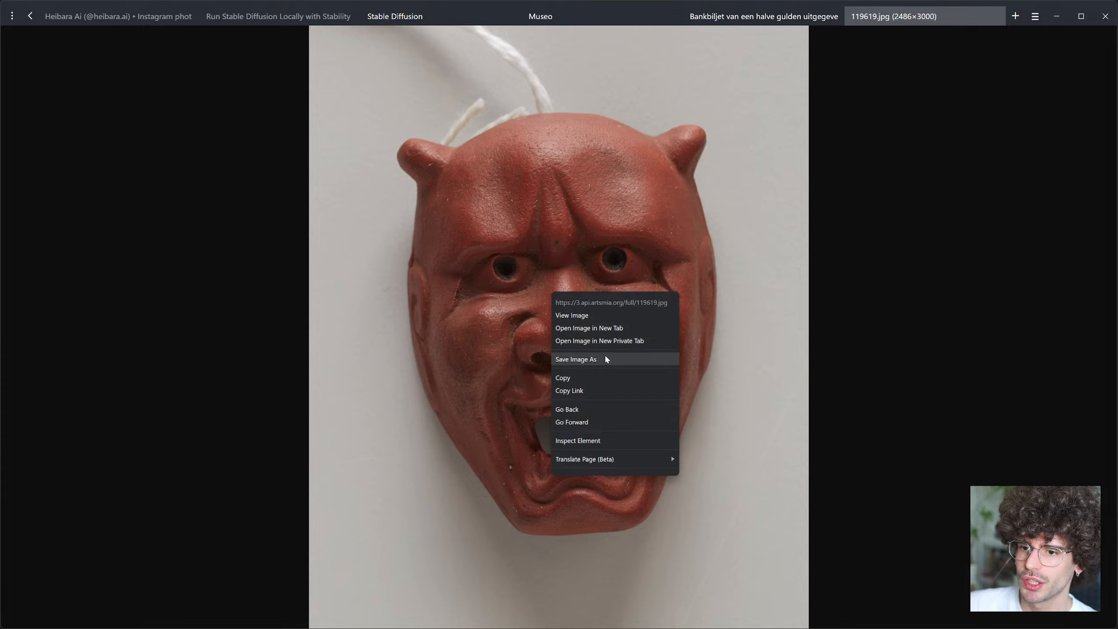
pyautogui.click(605, 360)
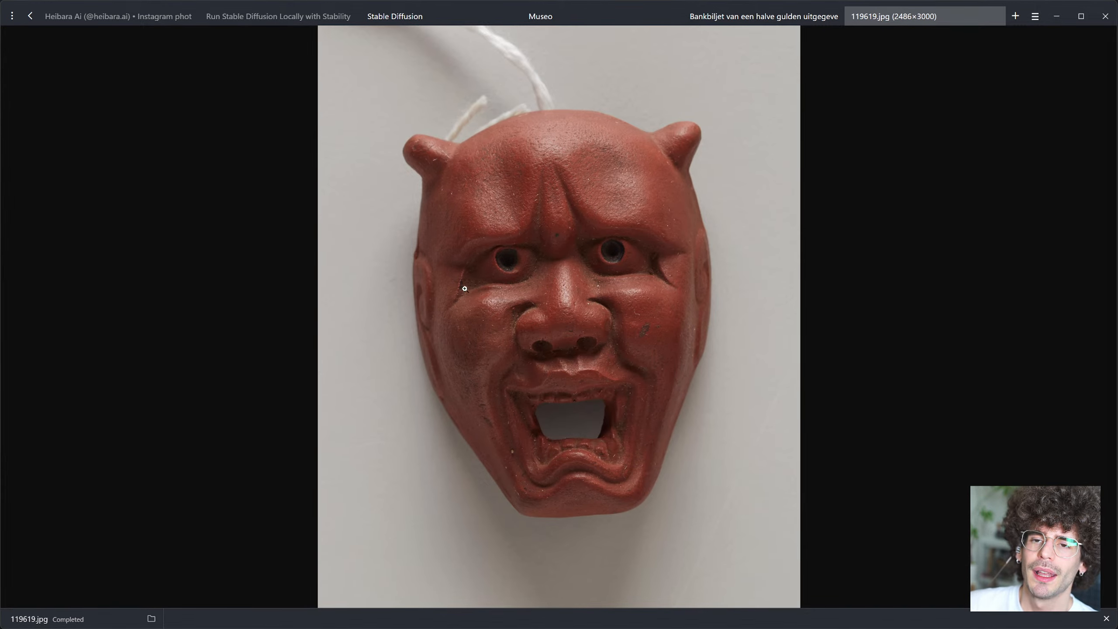
# Step: Return to the Stable Diffusion page, move it last among the open pages, and replace the img2img source with 119619.jpg
pyautogui.click(259, 16)
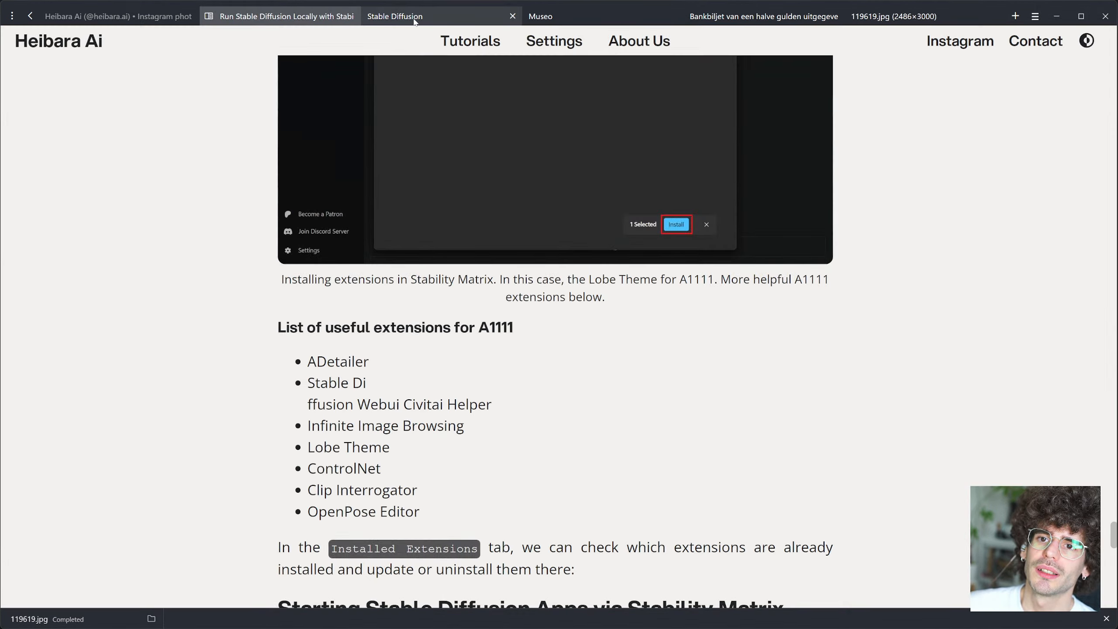
pyautogui.click(440, 16)
pyautogui.moveTo(472, 22); pyautogui.dragTo(910, 28)
pyautogui.scroll(-5, 414, 406)
pyautogui.scroll(1, 382, 430)
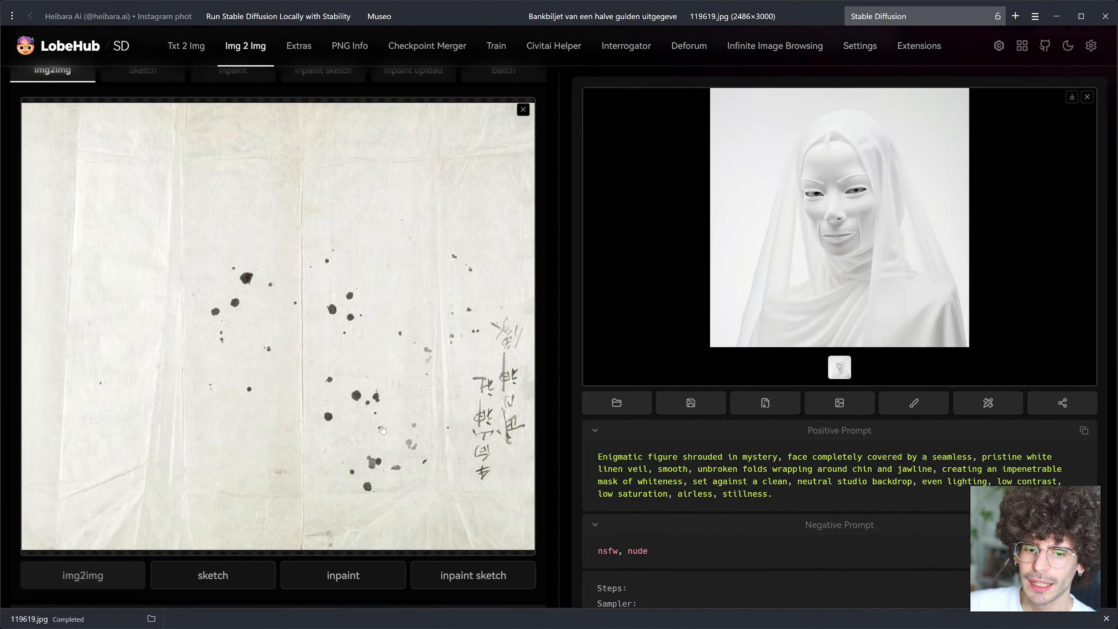
pyautogui.moveTo(81, 619); pyautogui.dragTo(297, 386)
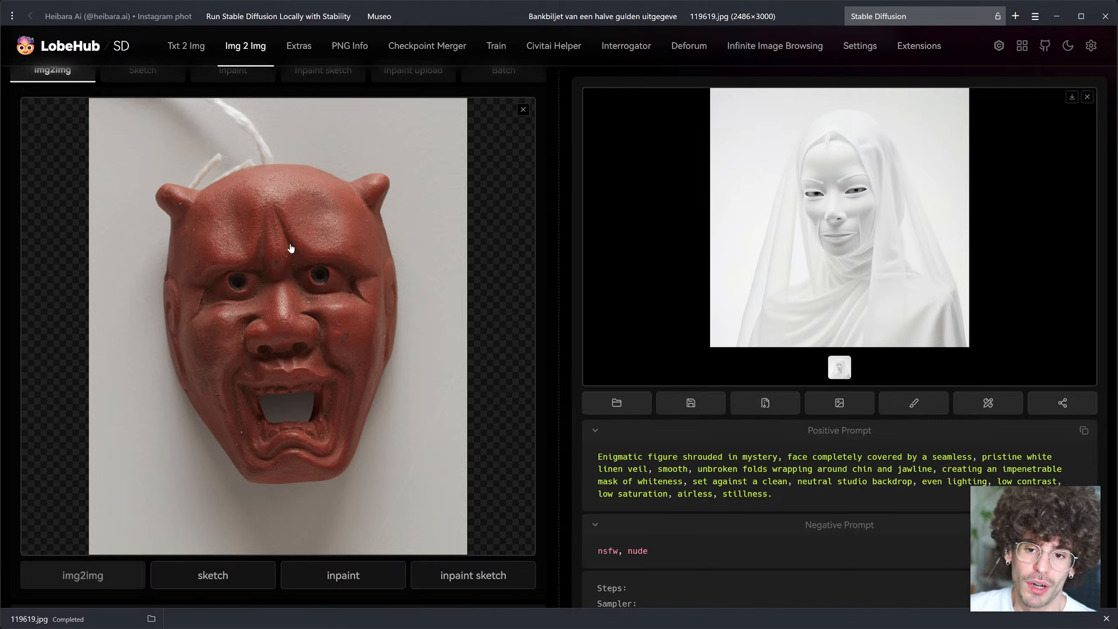
# Step: Set the CFG scale to 5 and generate an image from the mask source
pyautogui.scroll(-15, 325, 307)
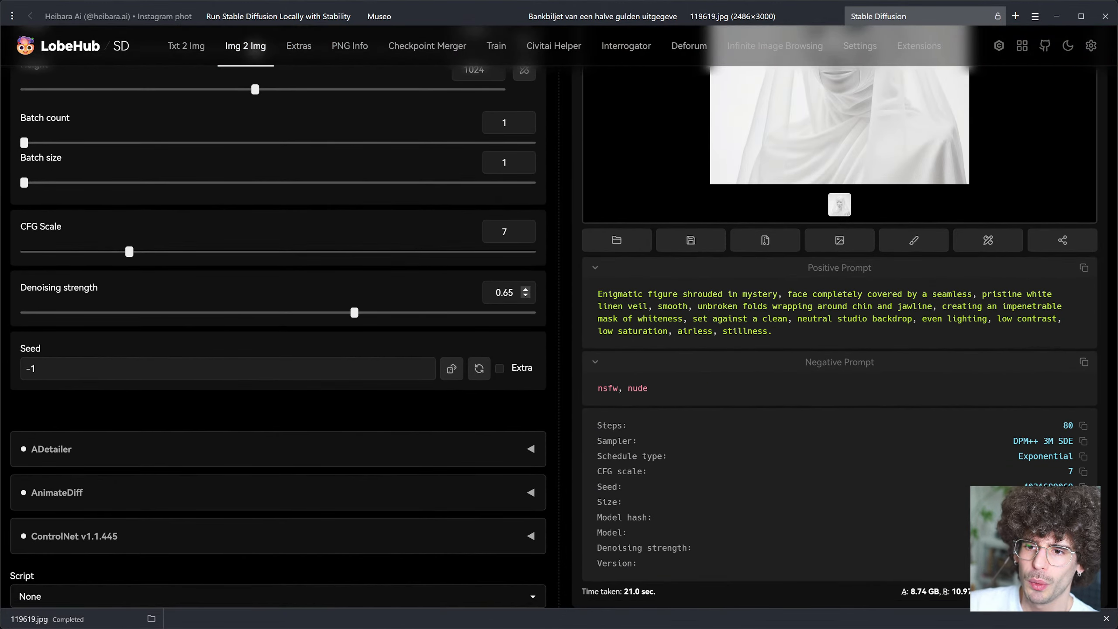
pyautogui.scroll(3, 574, 363)
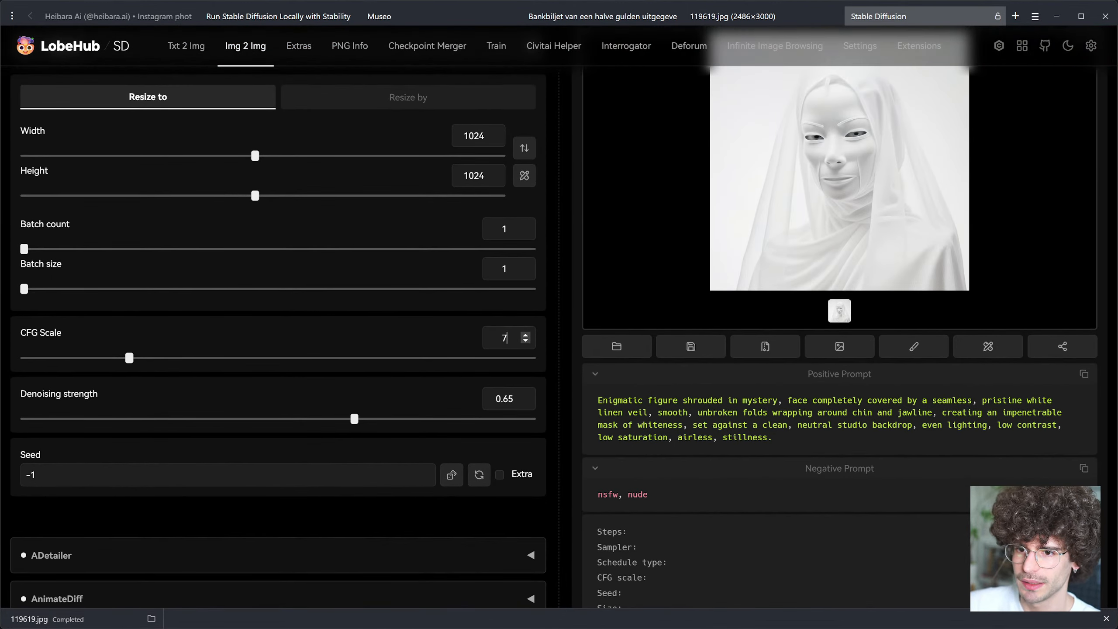
pyautogui.doubleClick(505, 338)
pyautogui.write('5')
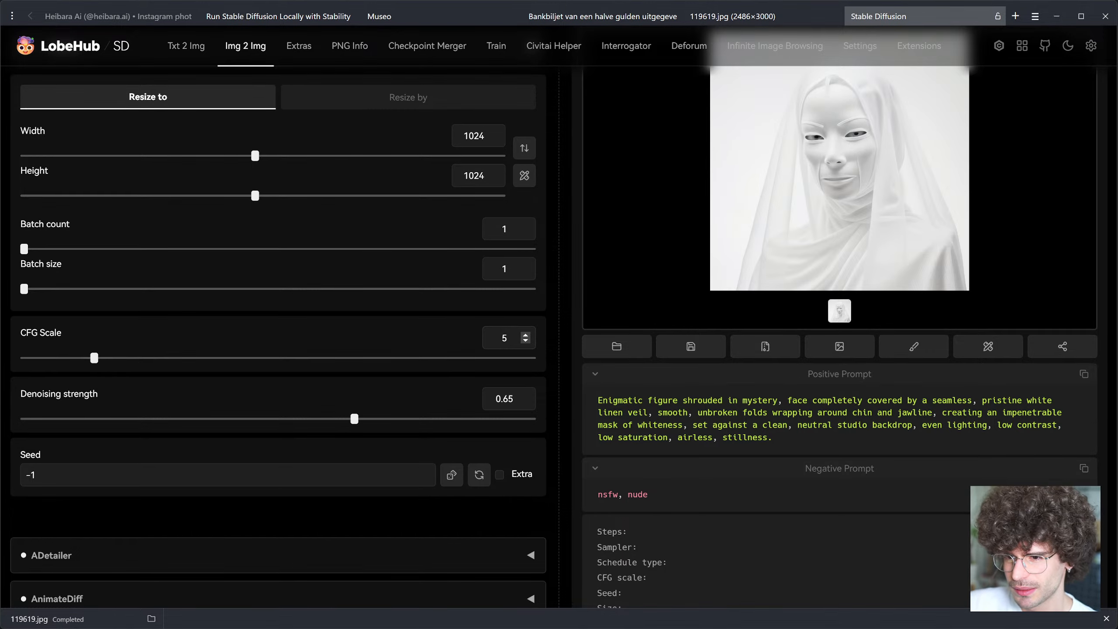
pyautogui.scroll(10, 709, 400)
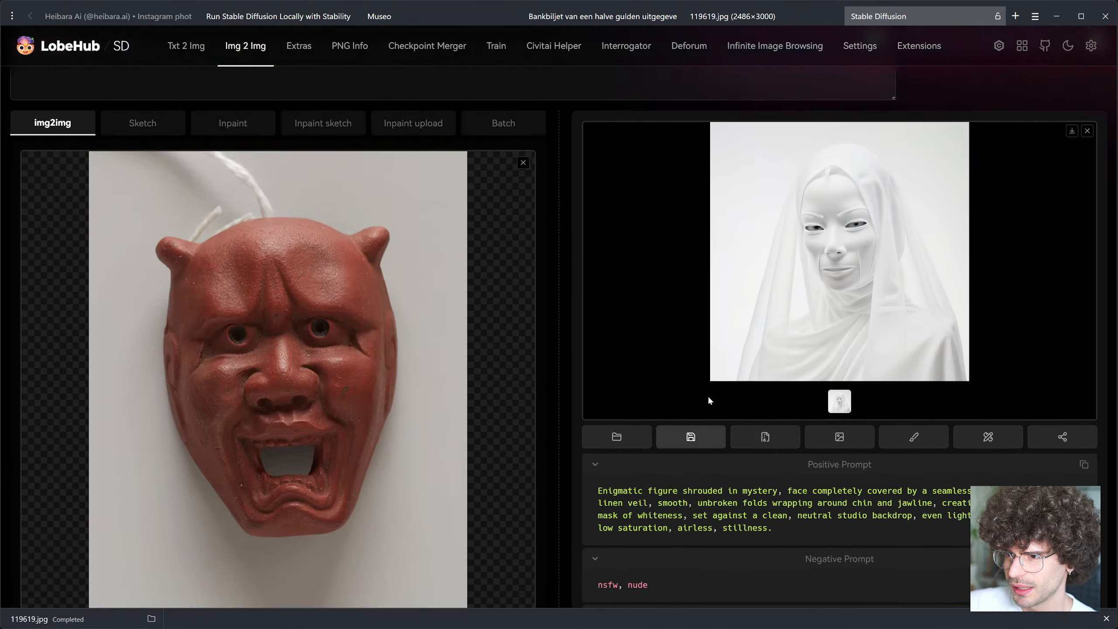
pyautogui.scroll(3, 866, 245)
pyautogui.click(990, 94)
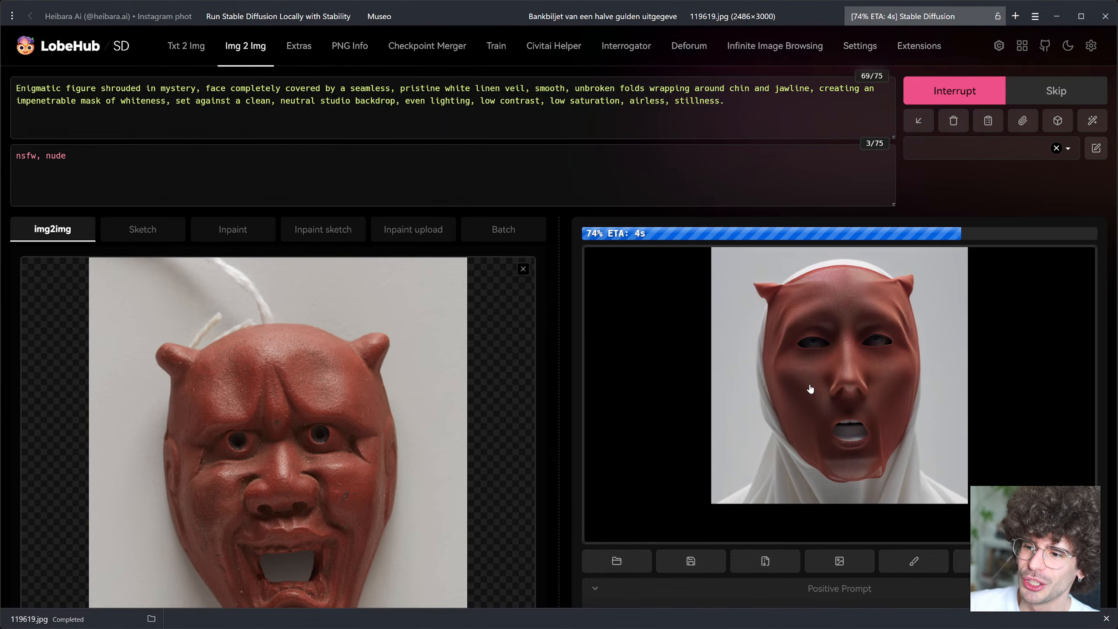
# Step: Raise the denoising strength to 0.75 and generate another image from the mask
pyautogui.scroll(-4, 810, 388)
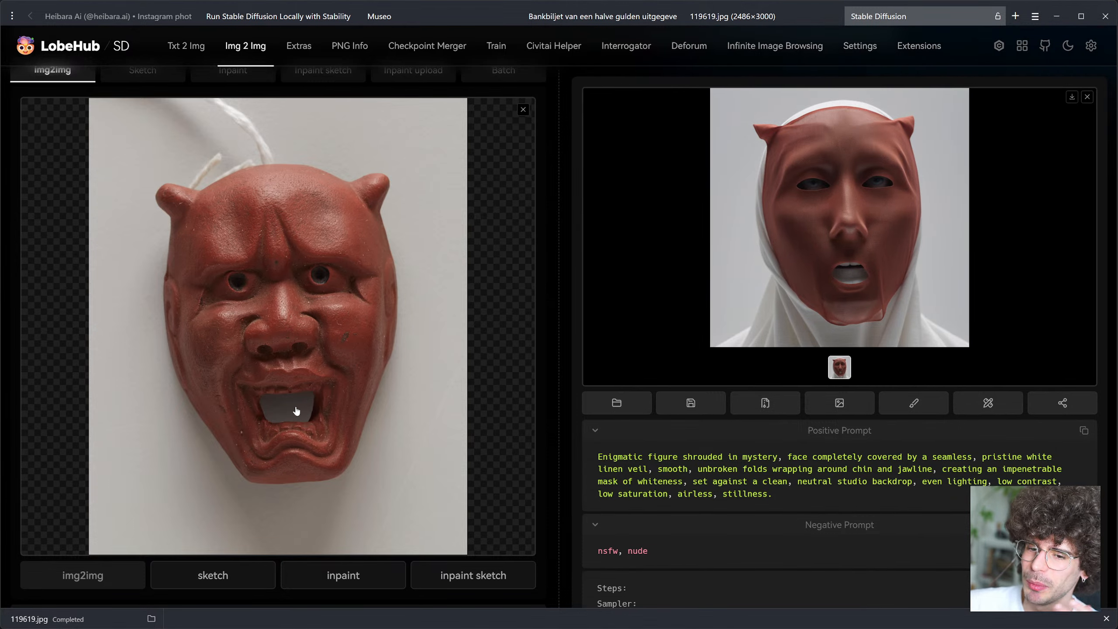
pyautogui.scroll(-7, 897, 279)
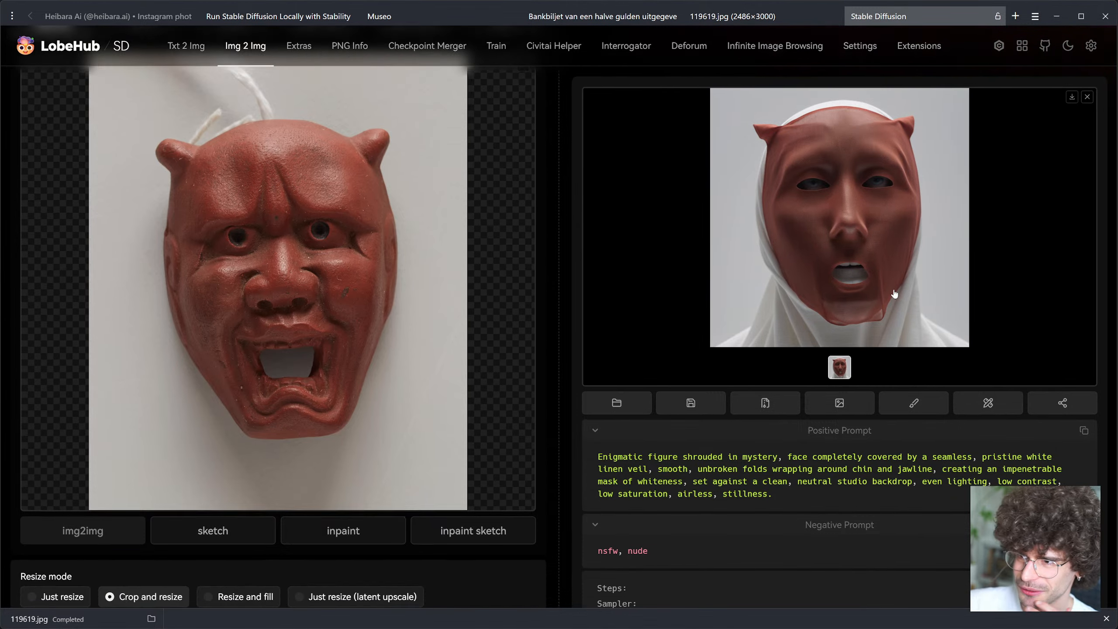
pyautogui.scroll(-8, 895, 295)
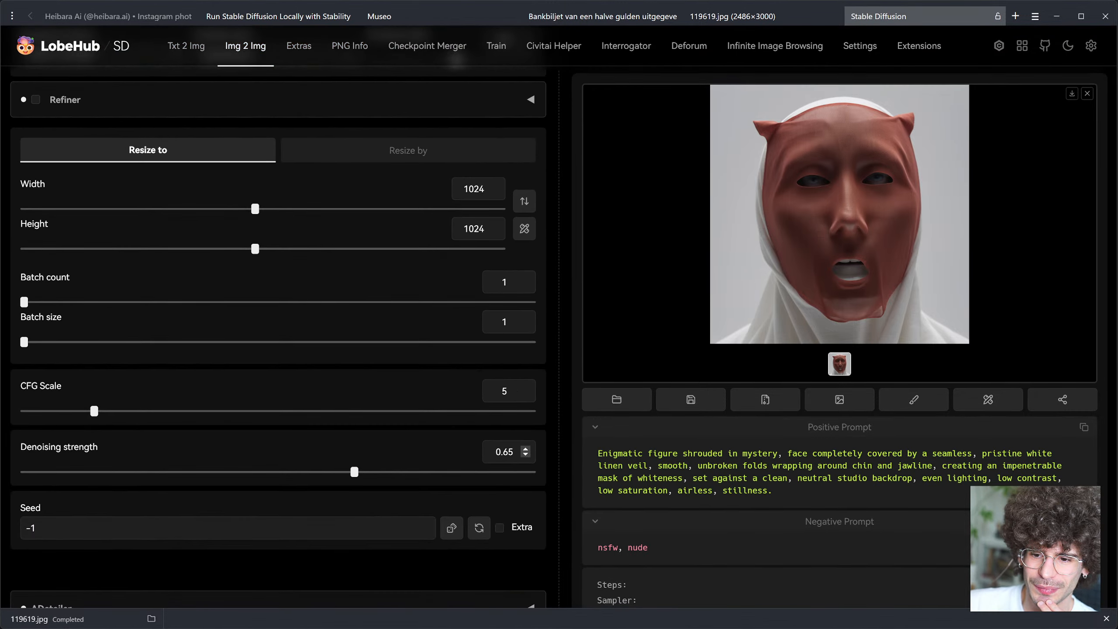
pyautogui.click(508, 452)
pyautogui.press('BackSpace')
pyautogui.write('7')
pyautogui.scroll(15, 897, 294)
pyautogui.click(1005, 91)
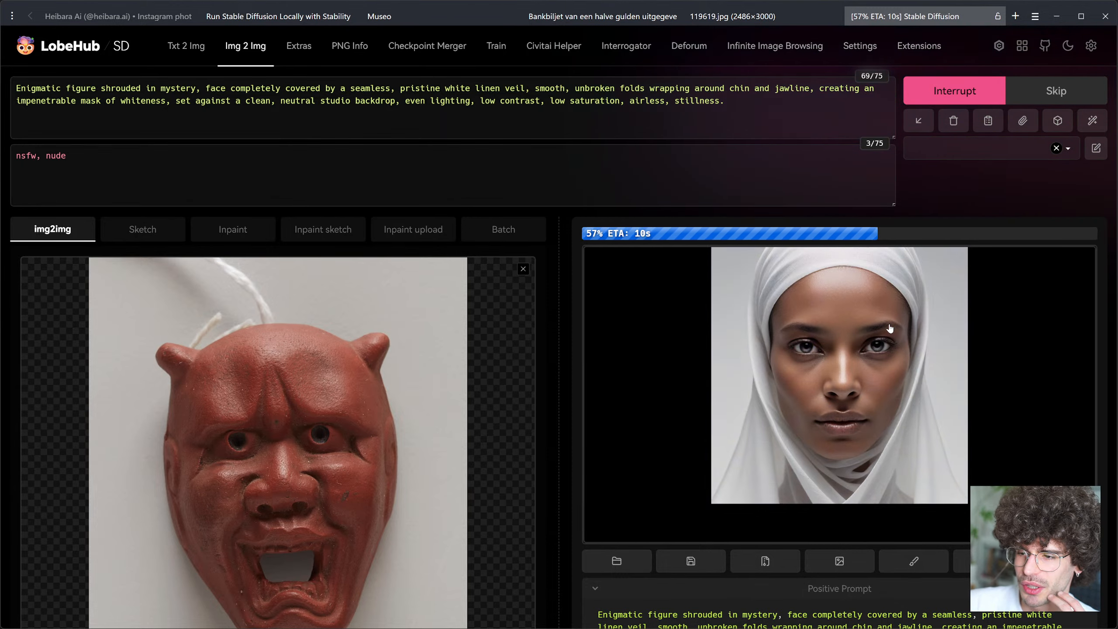
# Step: Lower the denoising strength to 0.7 and generate another image from the mask
pyautogui.scroll(-3, 891, 327)
pyautogui.scroll(-10, 890, 327)
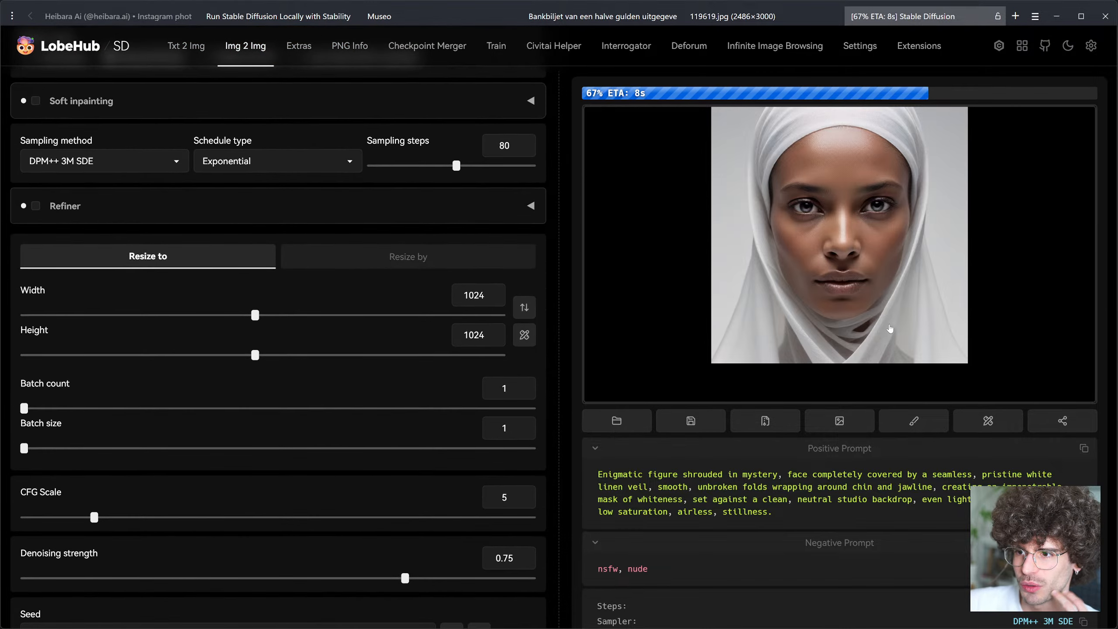
pyautogui.click(511, 558)
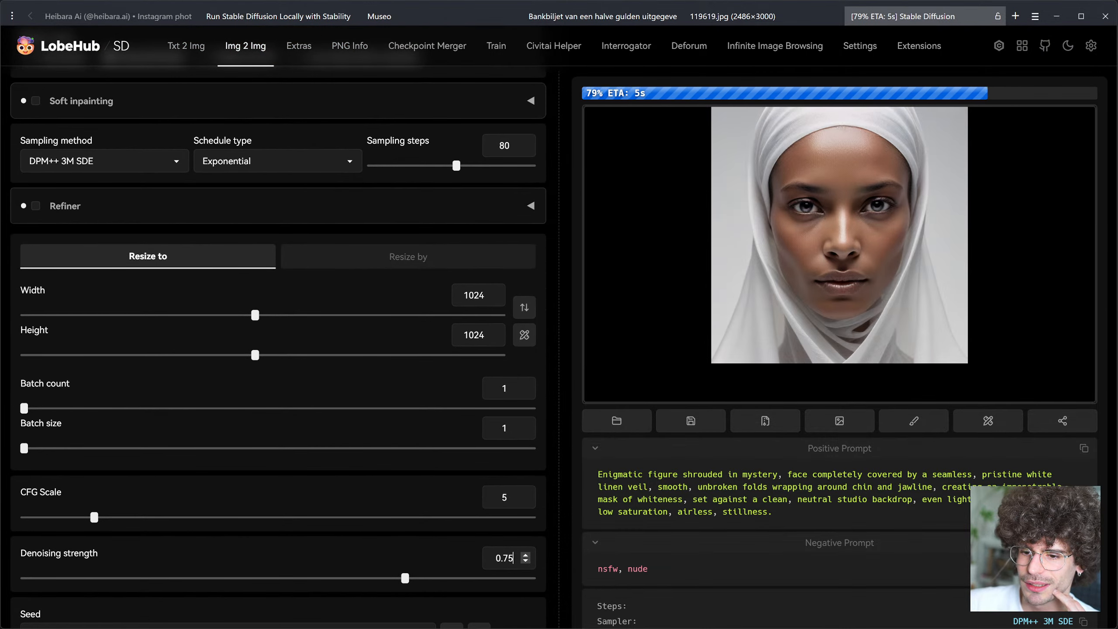
pyautogui.press('BackSpace')
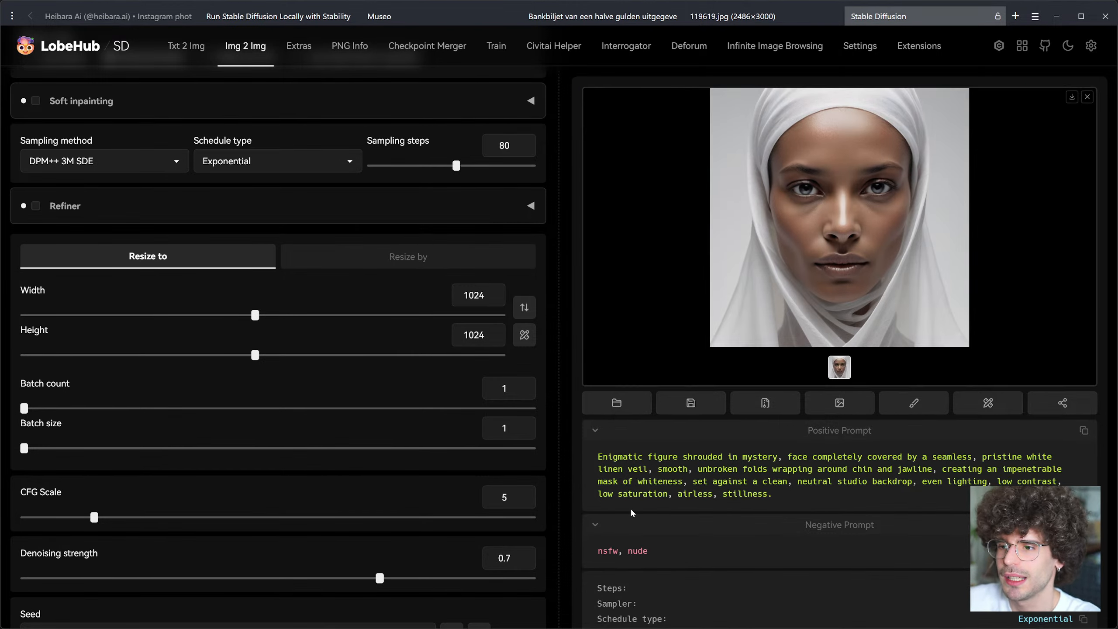
pyautogui.scroll(10, 631, 512)
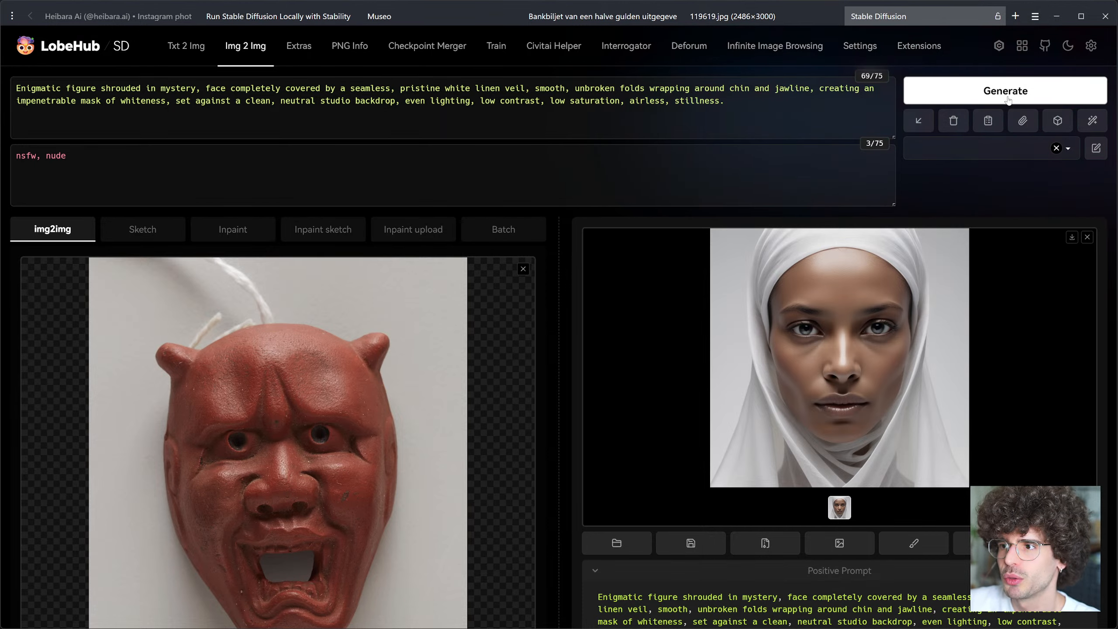
pyautogui.click(1008, 100)
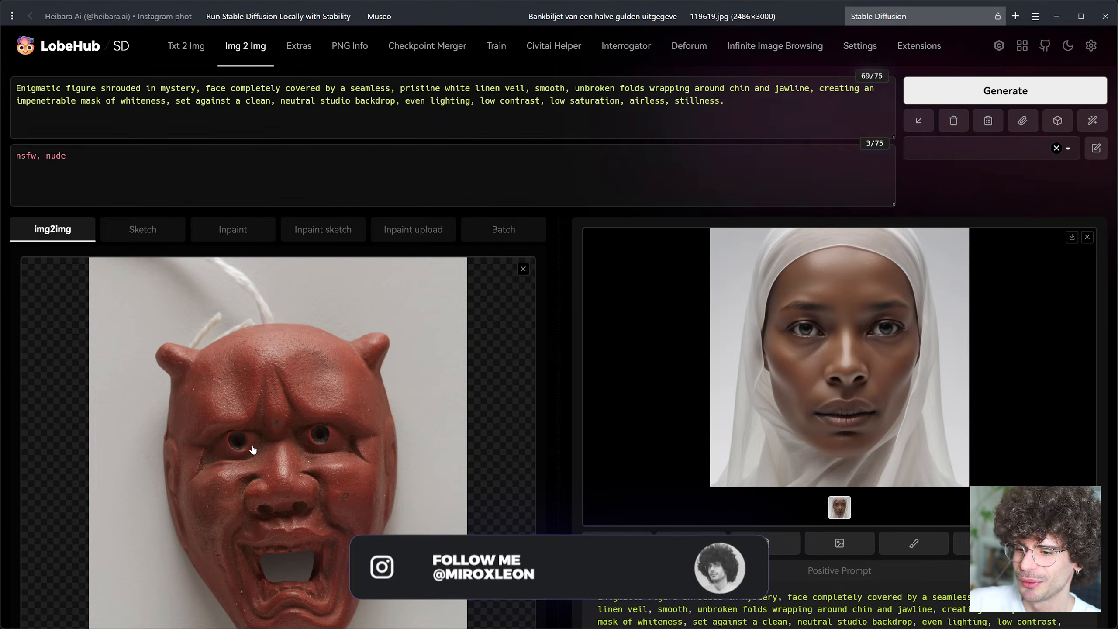
# Step: Set the denoising strength to 0.68
pyautogui.scroll(-10, 554, 300)
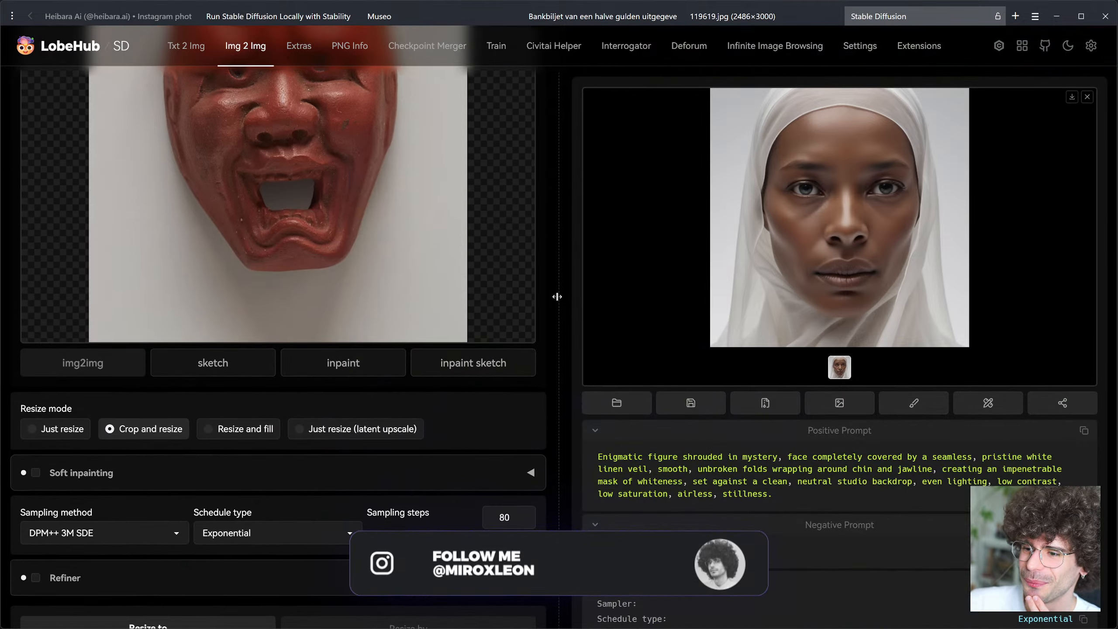
pyautogui.scroll(-1, 553, 308)
pyautogui.scroll(1, 552, 312)
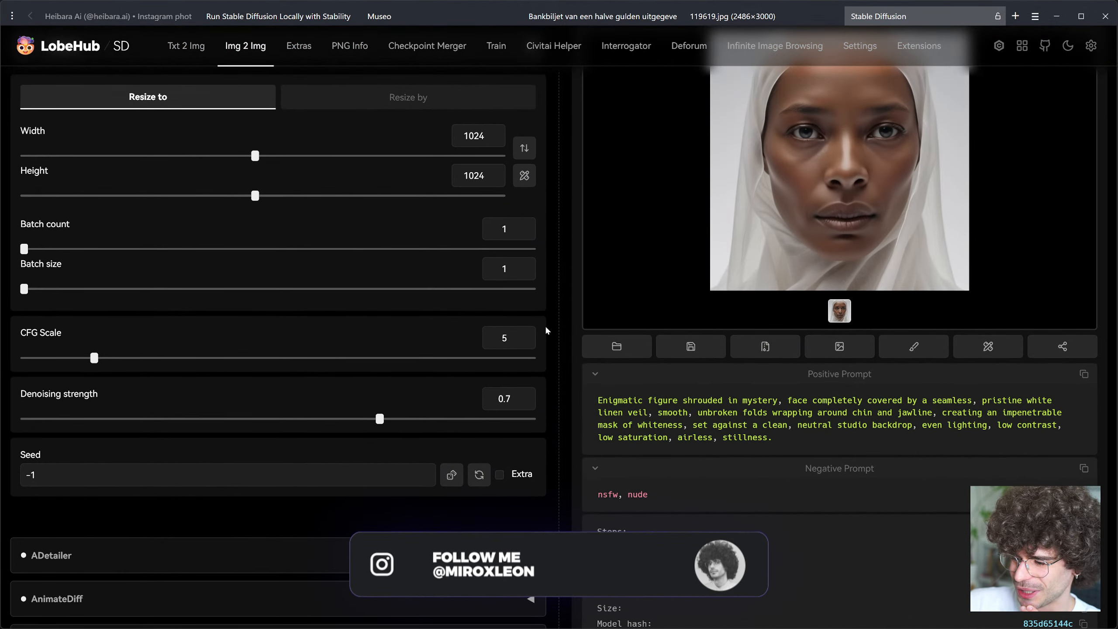
pyautogui.click(511, 399)
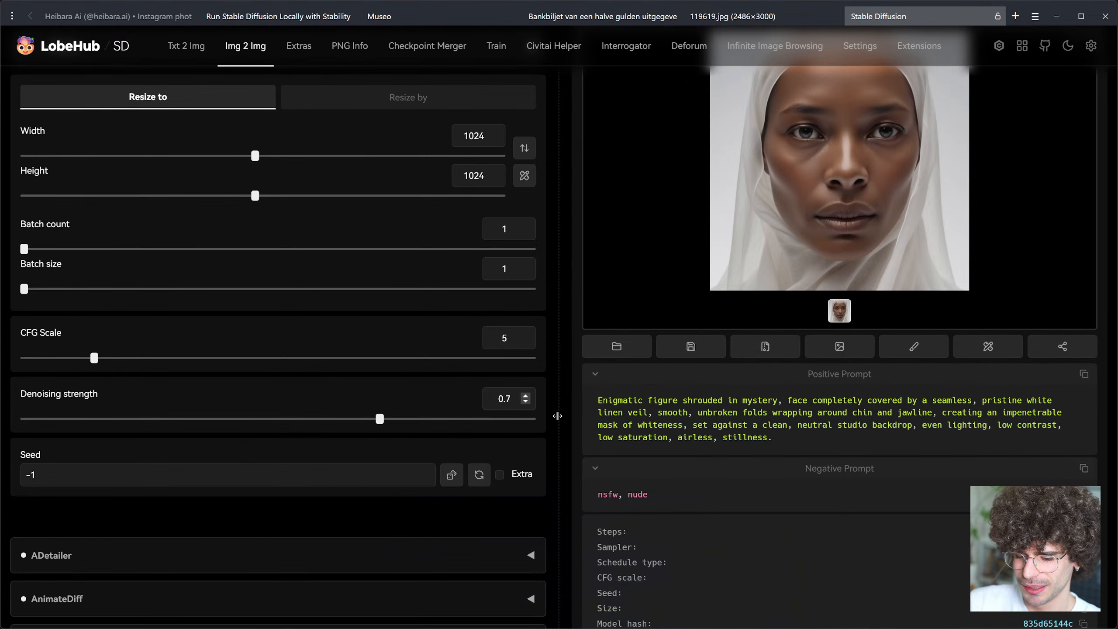
pyautogui.press('BackSpace')
pyautogui.press('BackSpace')
pyautogui.write('.68')
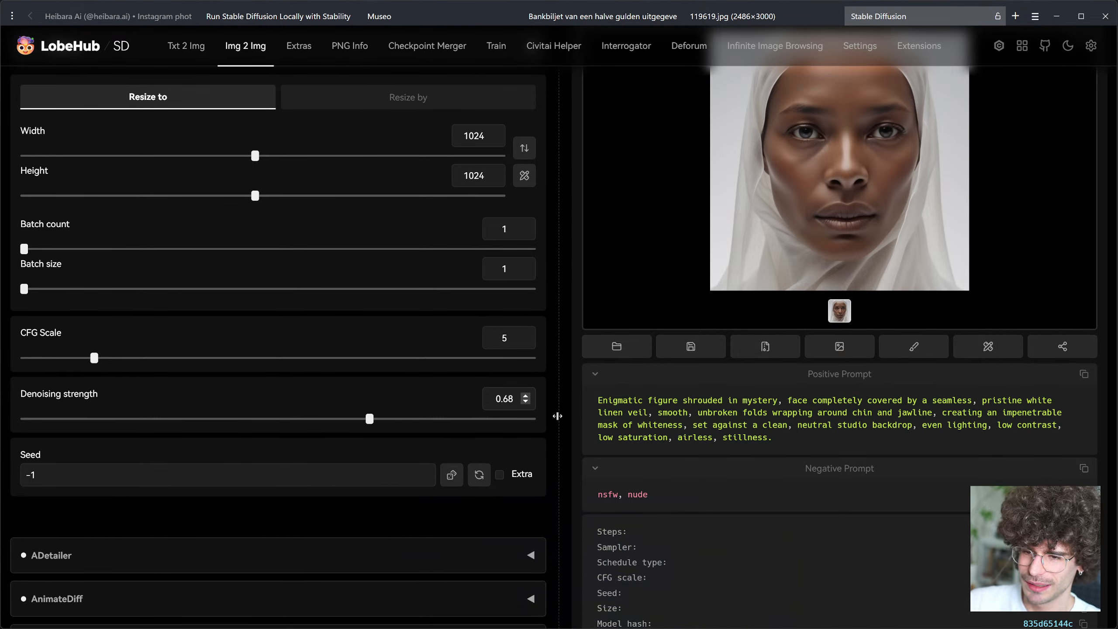
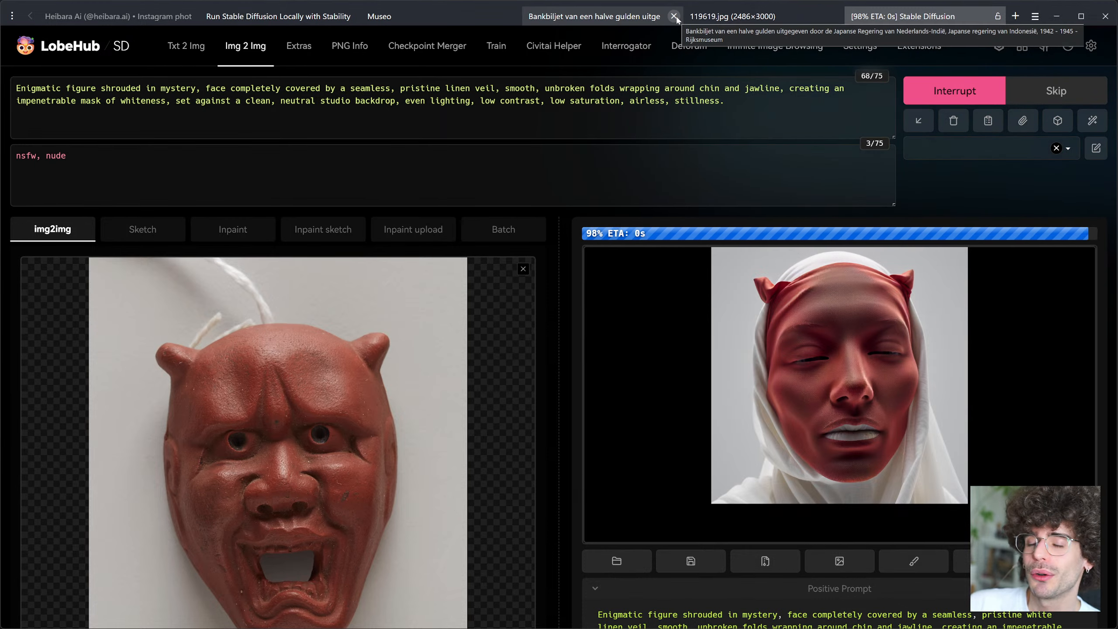
# Step: Close the banknote museum page and the 119619.jpg page, return to Stable Diffusion, and generate another image from the mask
pyautogui.click(674, 16)
pyautogui.click(802, 16)
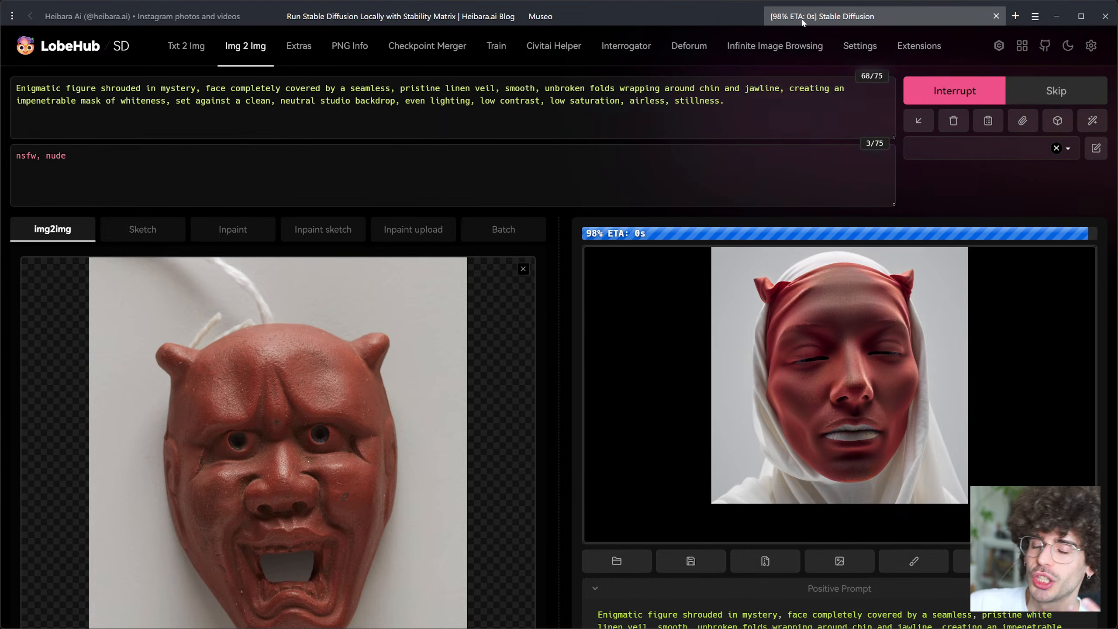
pyautogui.click(540, 16)
pyautogui.click(940, 13)
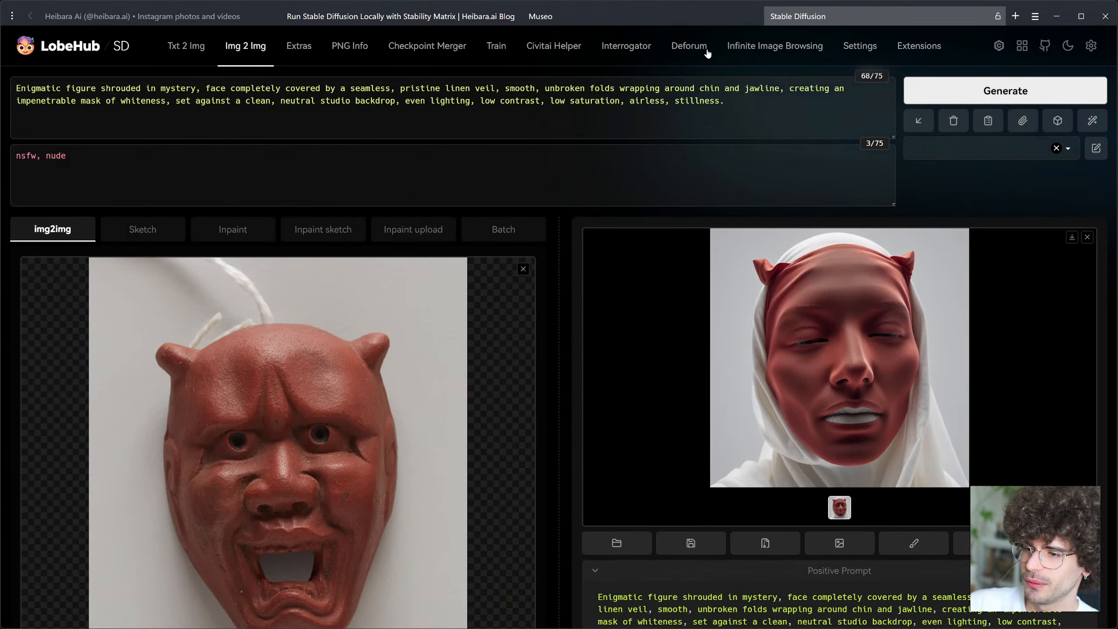
pyautogui.click(1005, 90)
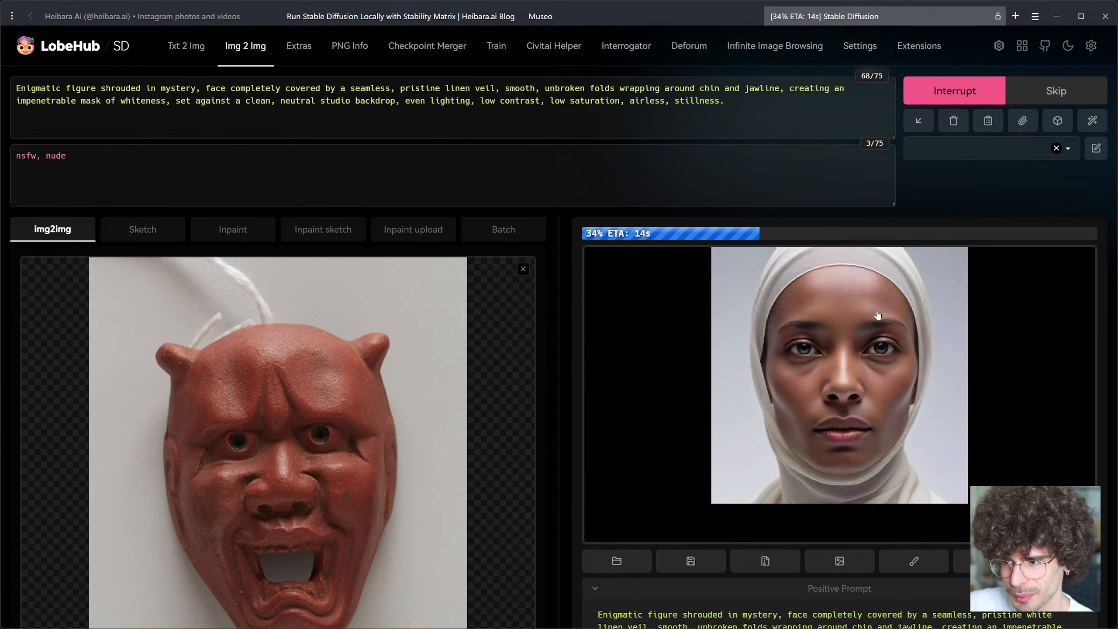
# Step: Open Unsplash in a new page beside Museo and look through its editorial photos
pyautogui.click(665, 14)
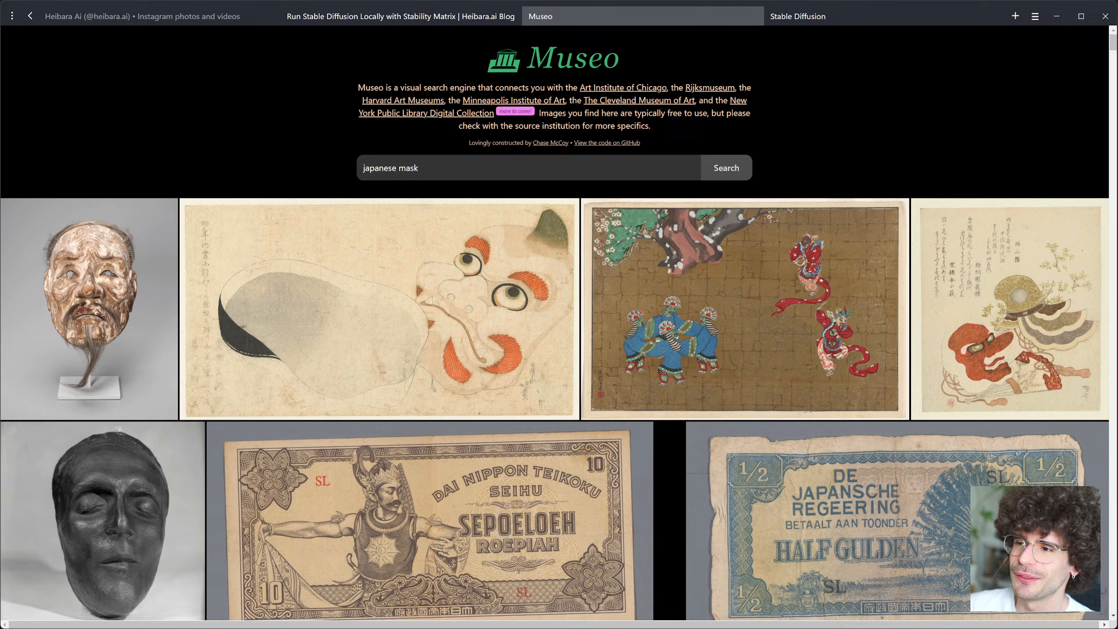
pyautogui.click(1016, 15)
pyautogui.click(66, 597)
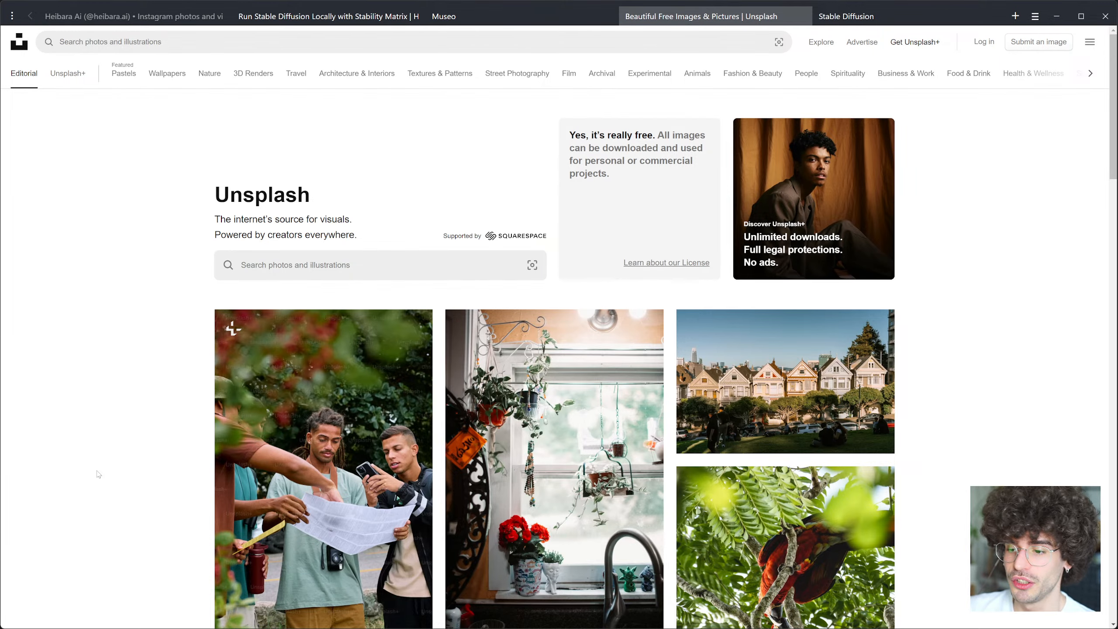
pyautogui.scroll(-10, 75, 458)
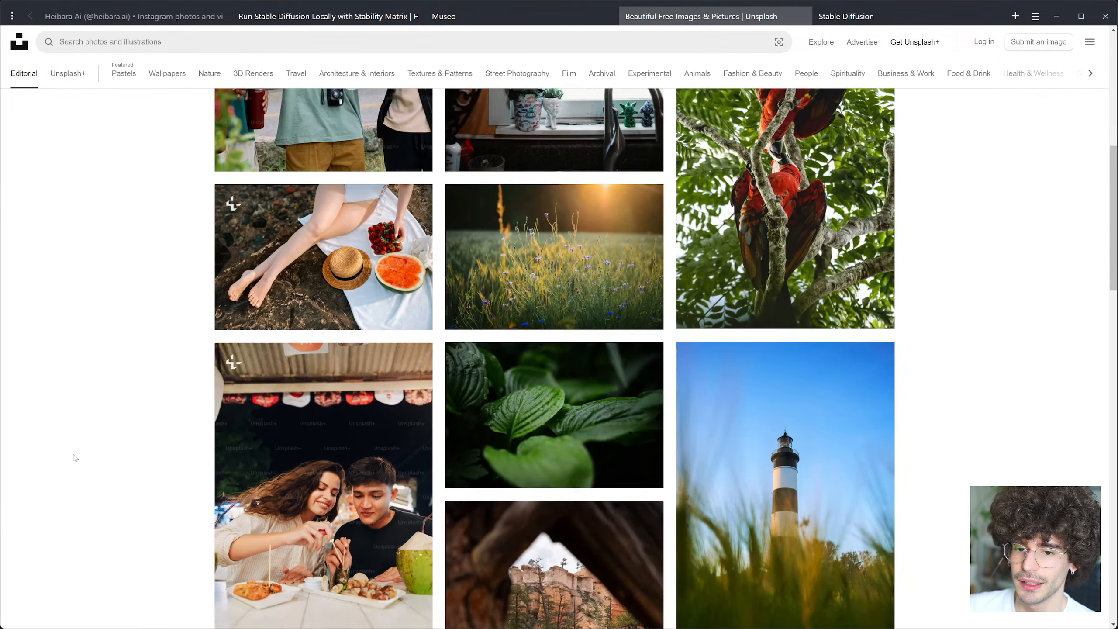
pyautogui.scroll(-20, 75, 419)
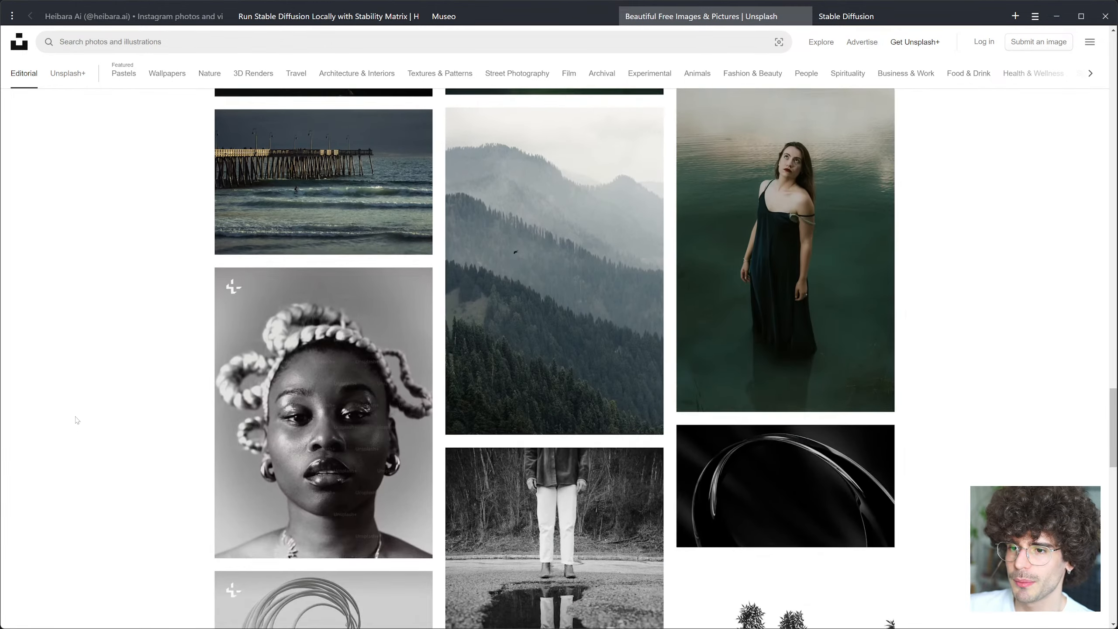
pyautogui.scroll(5, 76, 420)
pyautogui.scroll(15, 76, 420)
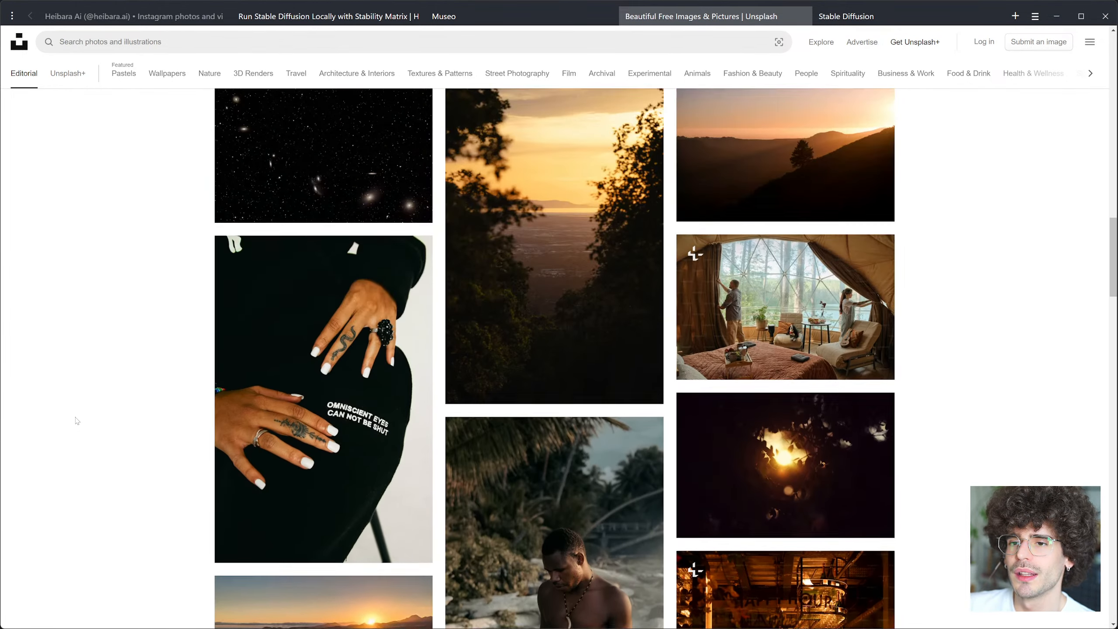
pyautogui.scroll(20, 76, 420)
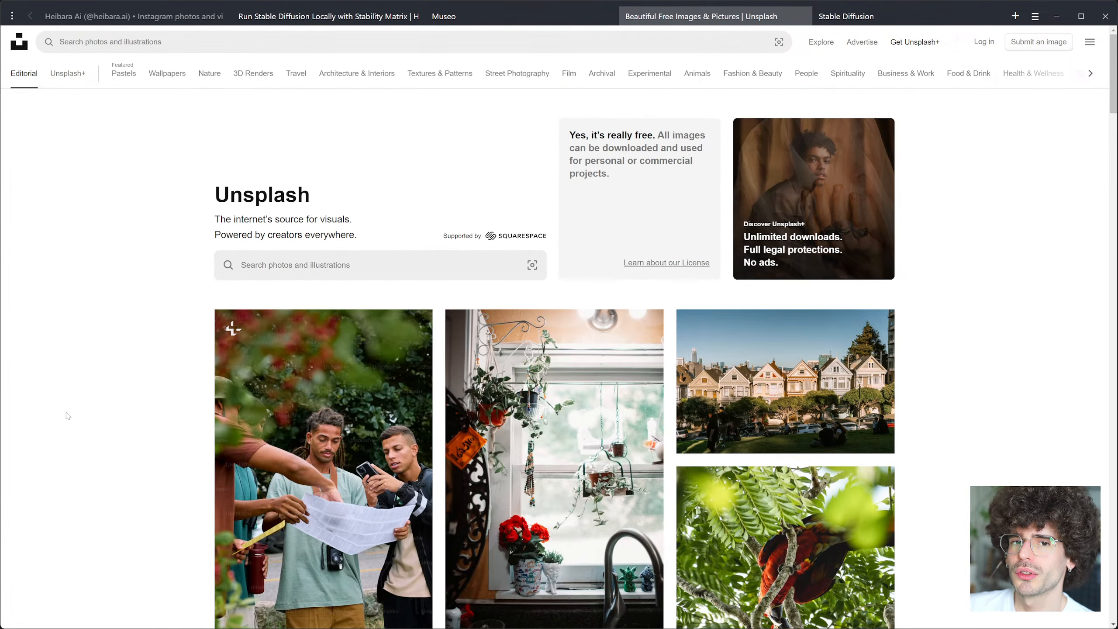
# Step: Search Unsplash for "landscape" and look through the photos
pyautogui.click(308, 265)
pyautogui.write('la')
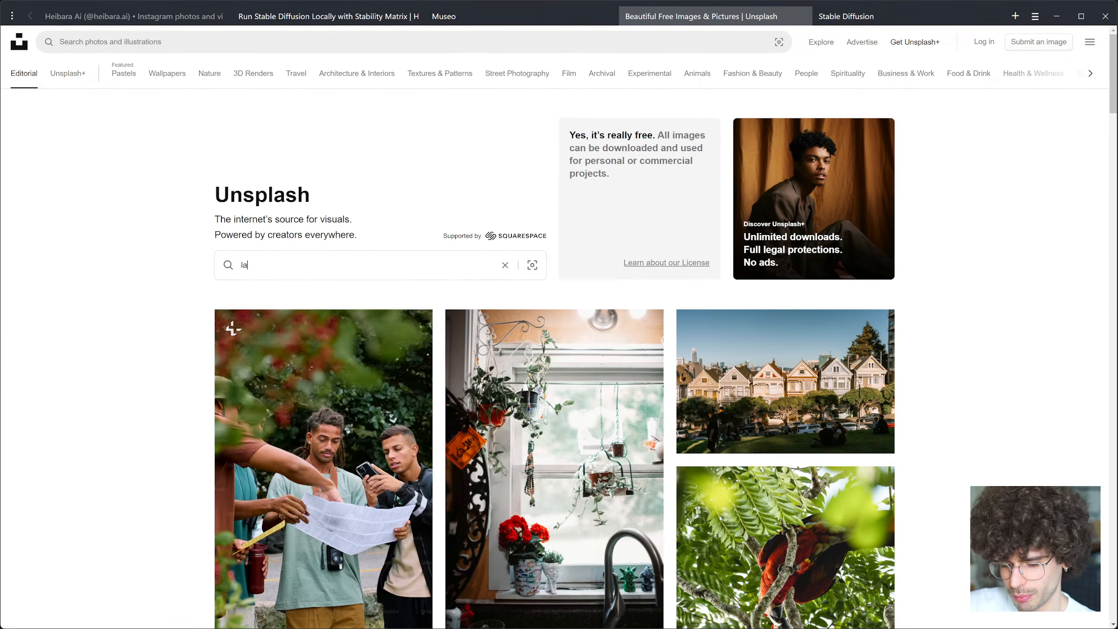
pyautogui.write('ndscape')
pyautogui.press('Return')
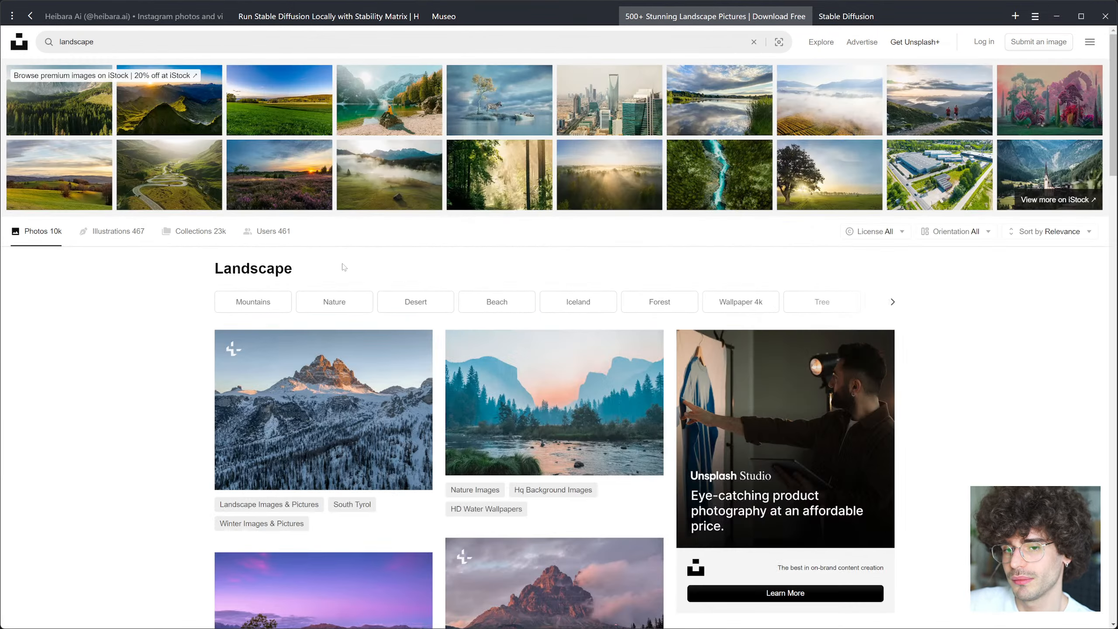
pyautogui.scroll(-10, 404, 470)
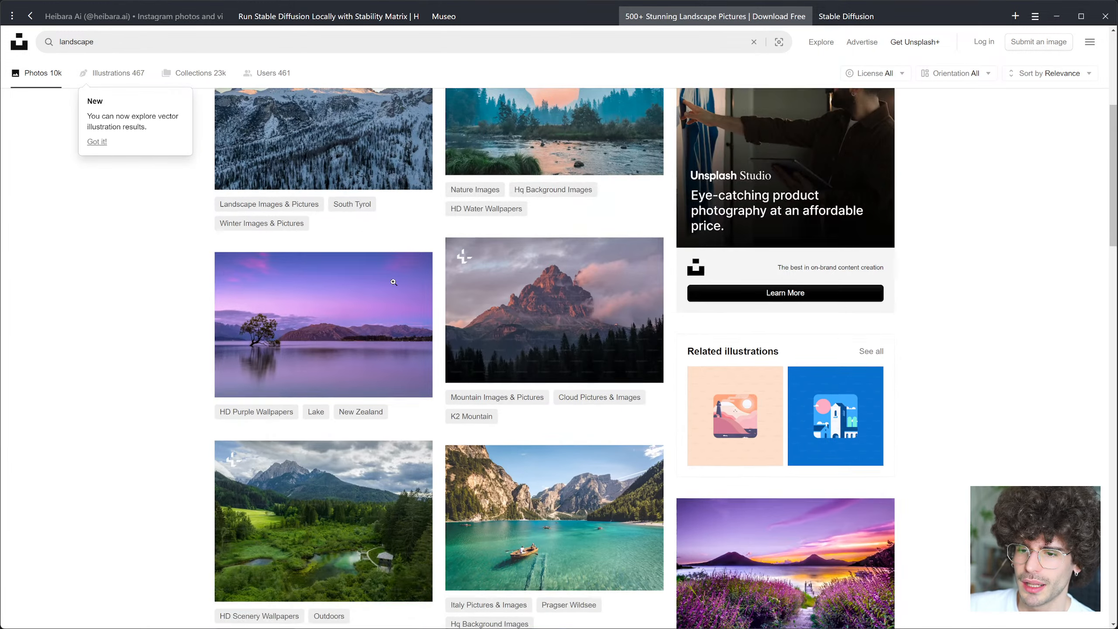
pyautogui.scroll(10, 378, 259)
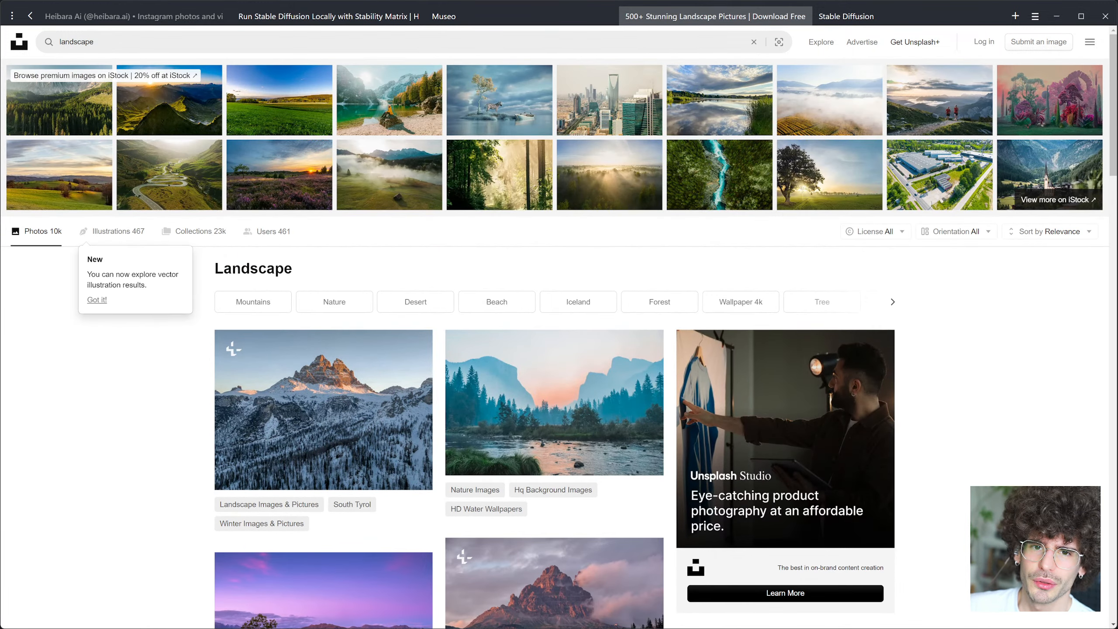
# Step: Search Unsplash for "abstract" and look through the photos for a colourful source image
pyautogui.doubleClick(77, 42)
pyautogui.write('abstract')
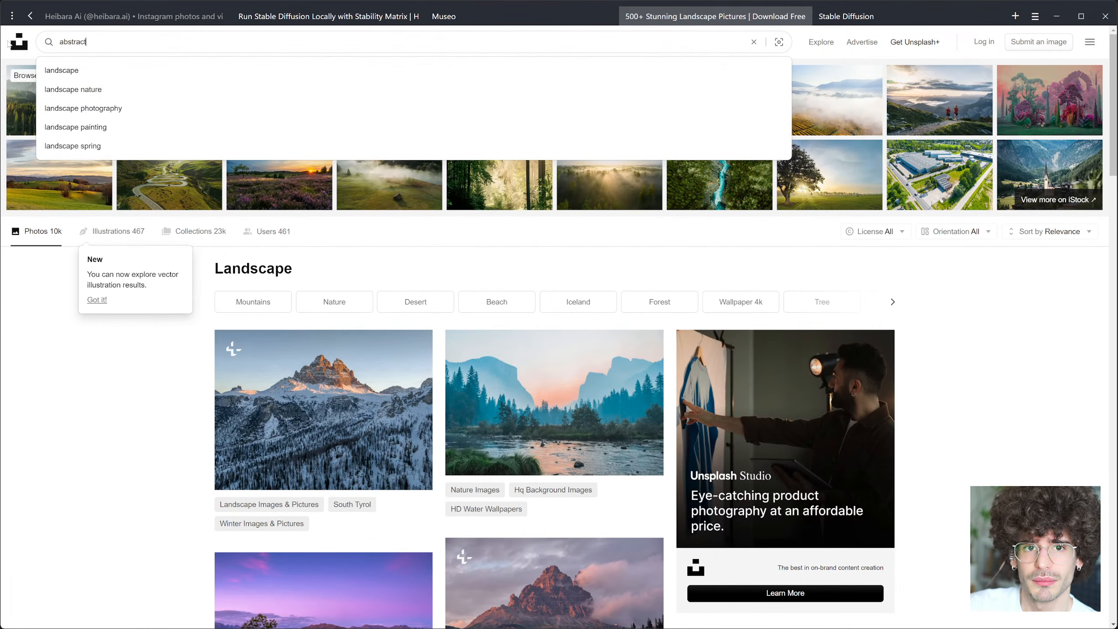
pyautogui.press('Return')
pyautogui.scroll(-3, 309, 397)
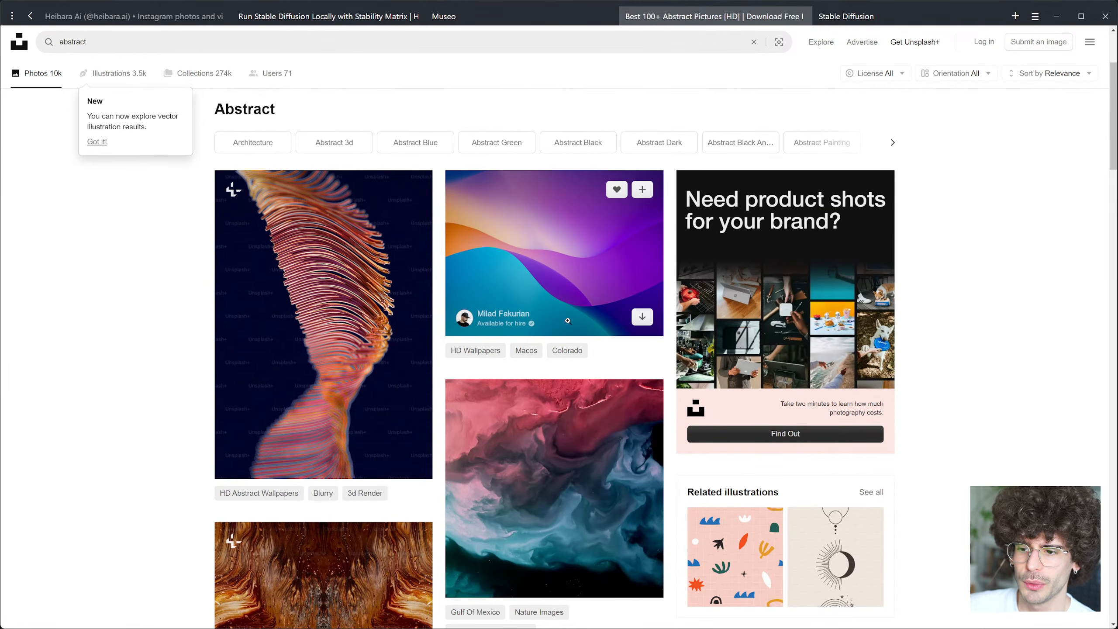
pyautogui.scroll(-4, 526, 293)
pyautogui.scroll(-15, 526, 293)
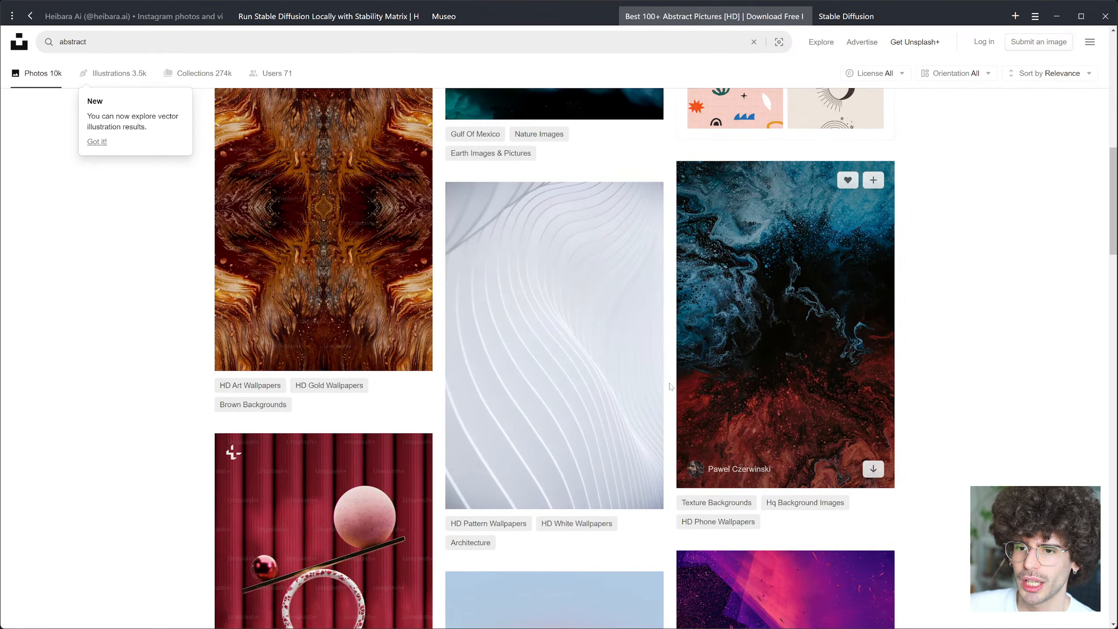
pyautogui.scroll(3, 550, 314)
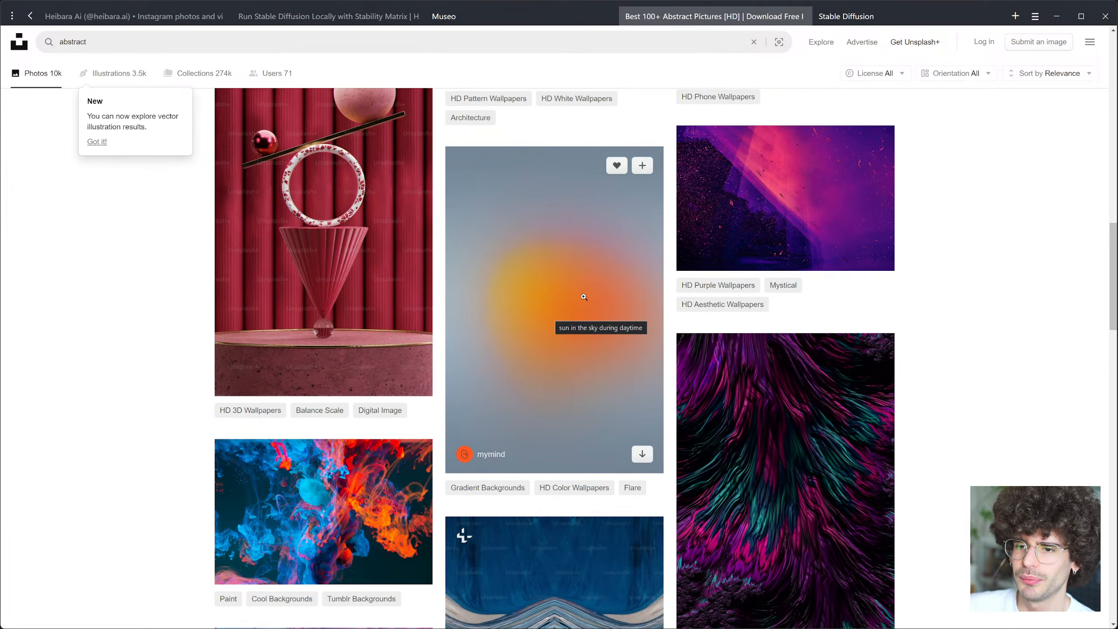
# Step: Open the photo of a blurred orange and yellow glow on light blue and download it
pyautogui.click(551, 313)
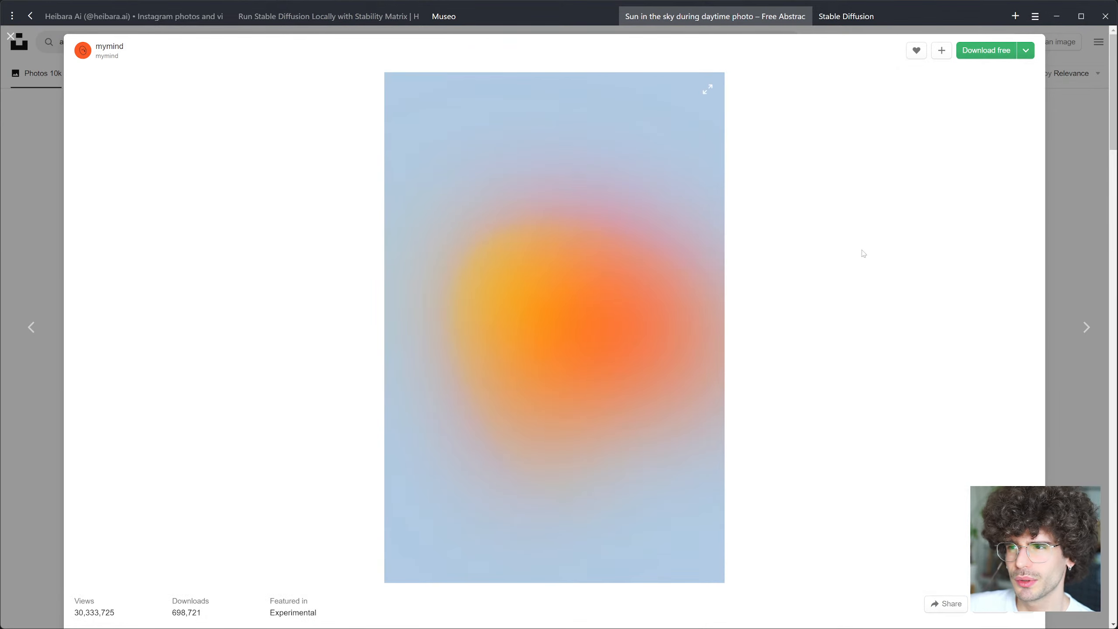
pyautogui.click(1026, 51)
pyautogui.click(981, 150)
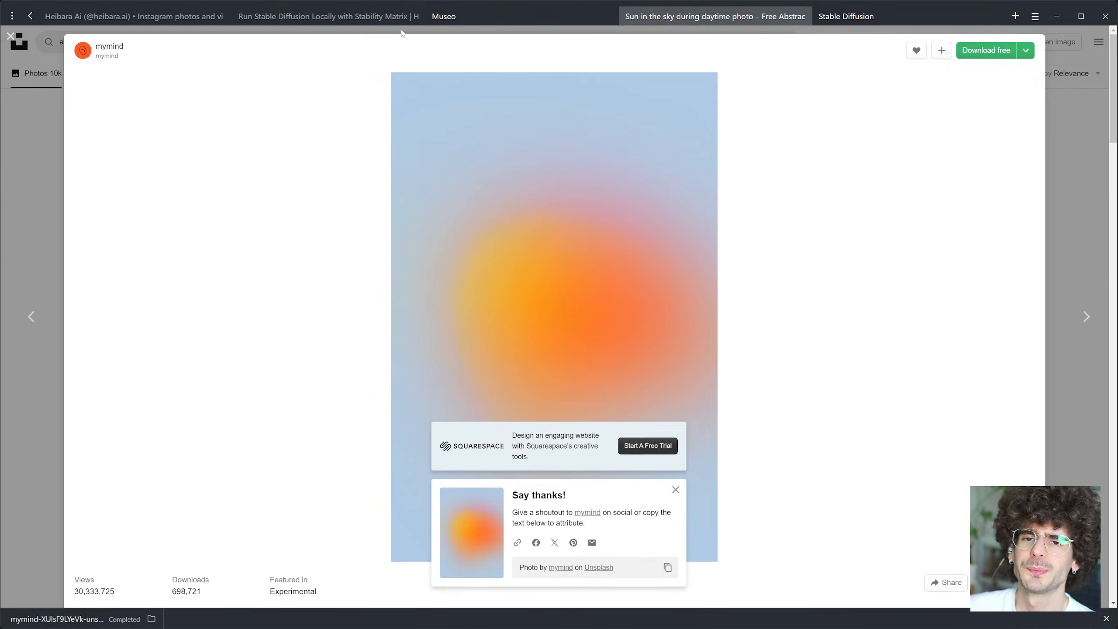
# Step: Return to the Stable Diffusion page and replace the img2img source with the downloaded orange gradient image
pyautogui.click(341, 14)
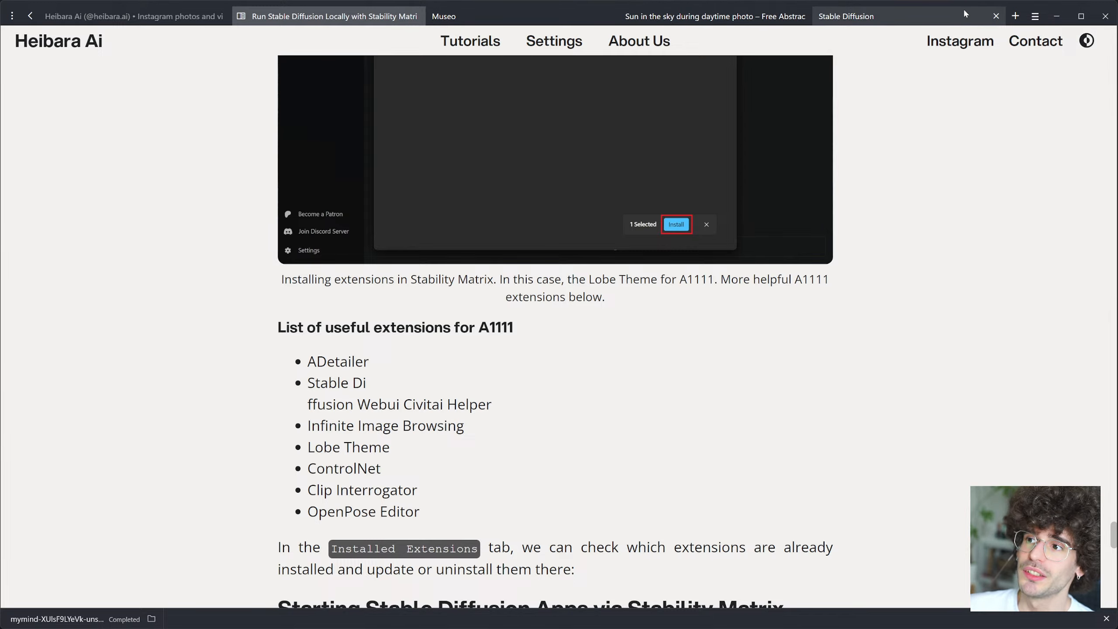
pyautogui.click(951, 17)
pyautogui.scroll(-5, 784, 363)
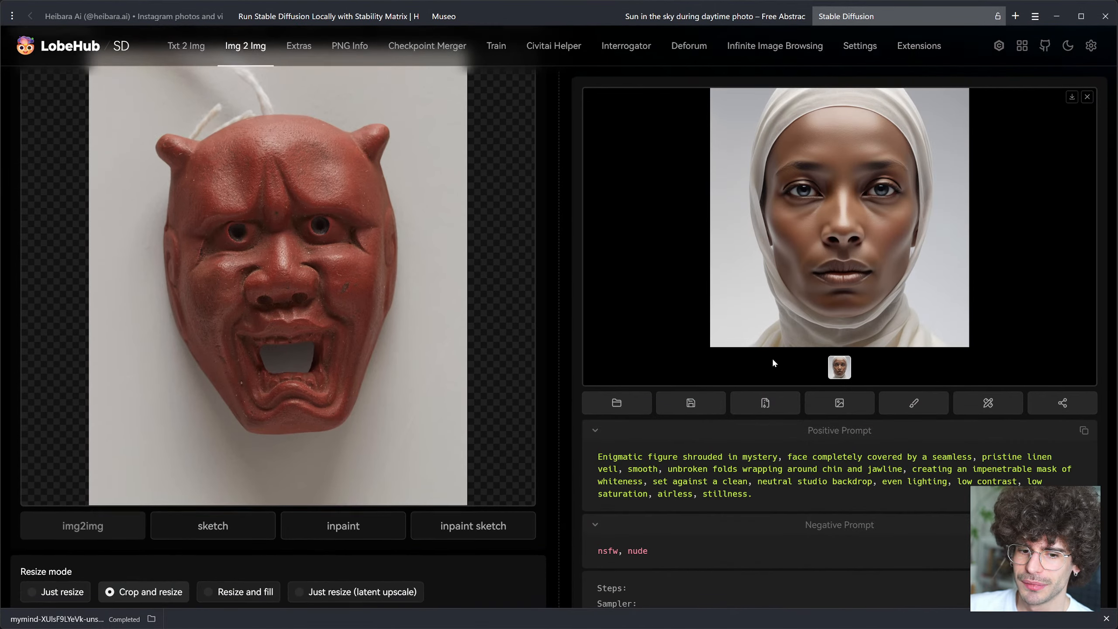
pyautogui.moveTo(87, 618); pyautogui.dragTo(293, 272)
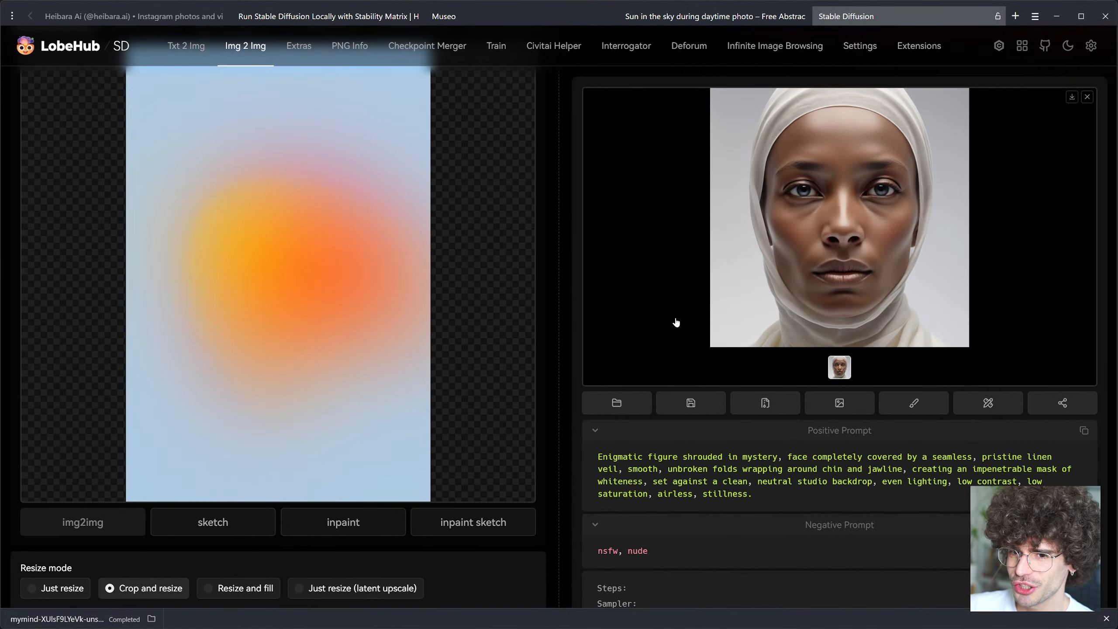
# Step: Replace "smooth, unbroken" with "heavy linen" before "folds" in the positive prompt
pyautogui.scroll(4, 617, 206)
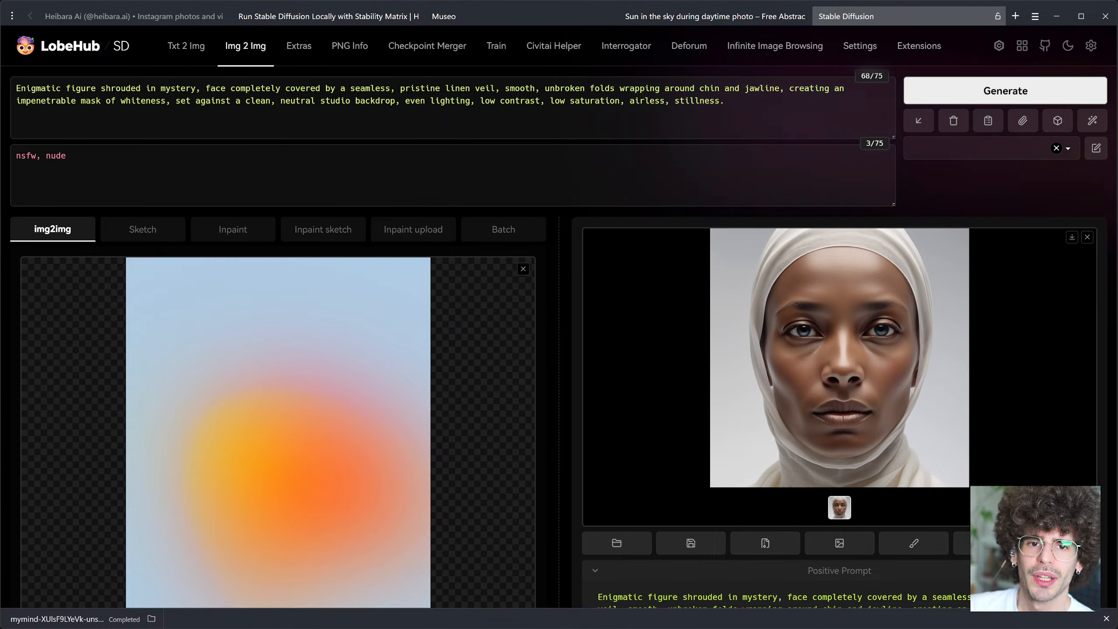
pyautogui.click(91, 89)
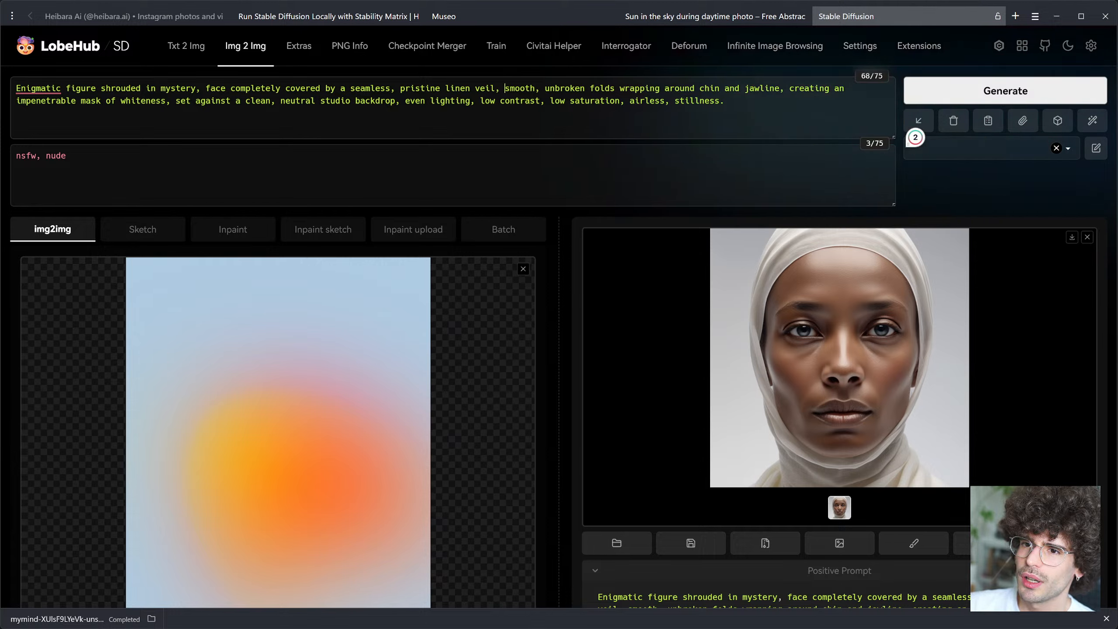
pyautogui.moveTo(505, 88); pyautogui.dragTo(585, 89)
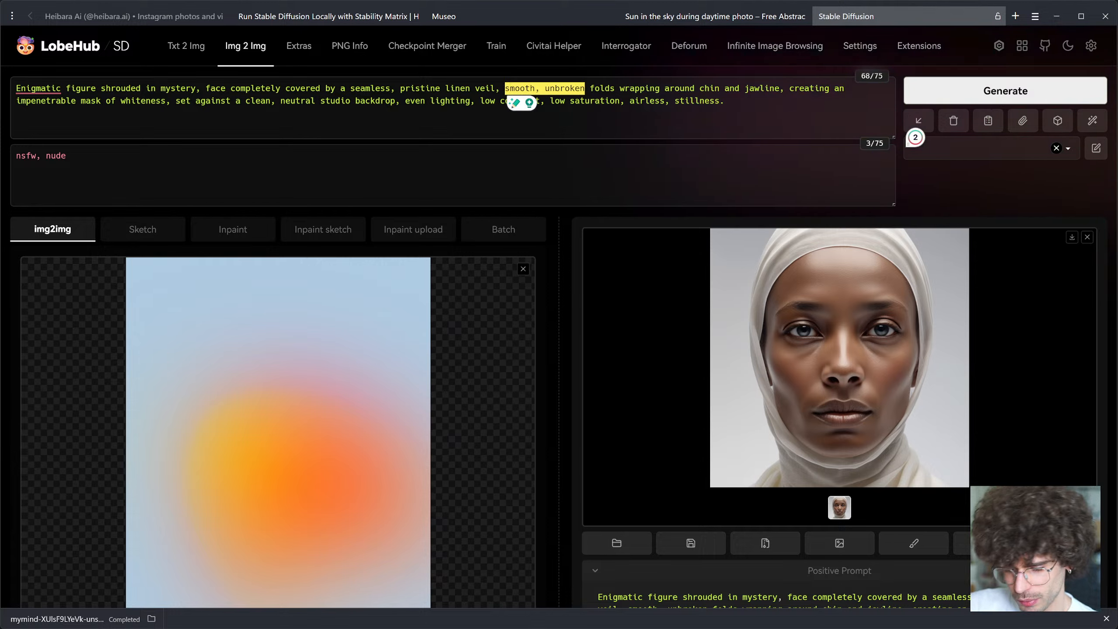
pyautogui.write('heavy linen')
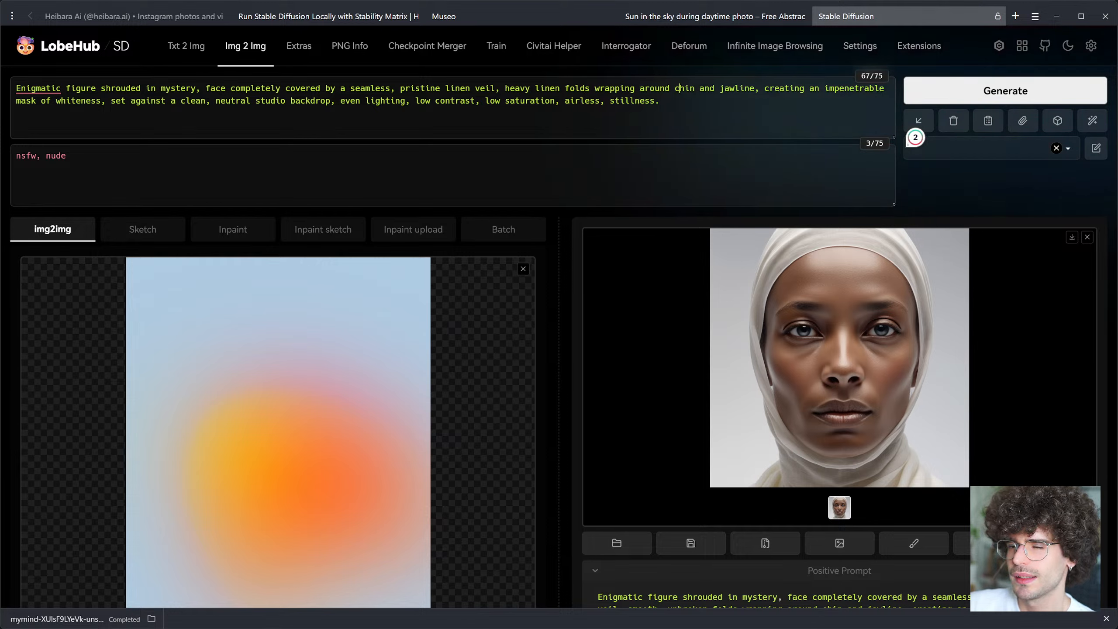
# Step: Replace "chin and jawline" with "entire face" in the positive prompt
pyautogui.hotkey('shift', 'Right')
pyautogui.hotkey('shift', 'Right')
pyautogui.hotkey('shift', 'Right')
pyautogui.hotkey('shift', 'Right')
pyautogui.hotkey('shift', 'Right')
pyautogui.hotkey('shift', 'Right')
pyautogui.hotkey('shift', 'Right')
pyautogui.hotkey('shift', 'Right')
pyautogui.hotkey('shift', 'Right')
pyautogui.hotkey('shift', 'Right')
pyautogui.hotkey('shift', 'Right')
pyautogui.hotkey('shift', 'Right')
pyautogui.hotkey('shift', 'Right')
pyautogui.hotkey('shift', 'Right')
pyautogui.hotkey('shift', 'Right')
pyautogui.hotkey('shift', 'Right')
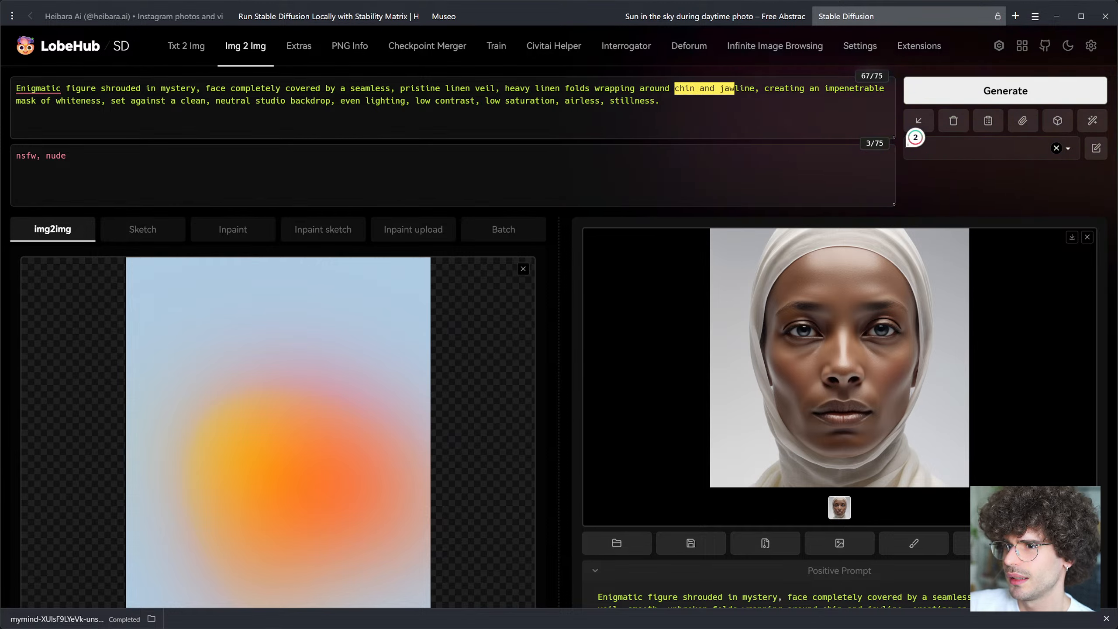
pyautogui.write('entire face')
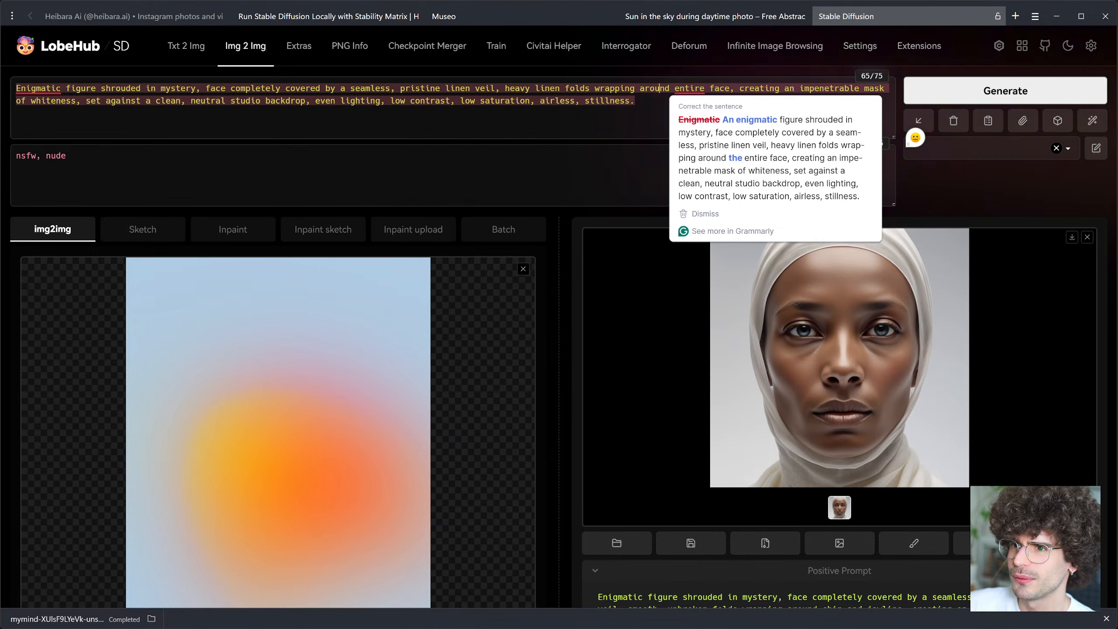
# Step: Replace "creating an impenetrable mask of whiteness" in the positive prompt with "mask illuminated from inside with warm glow"
pyautogui.moveTo(740, 89); pyautogui.dragTo(75, 100)
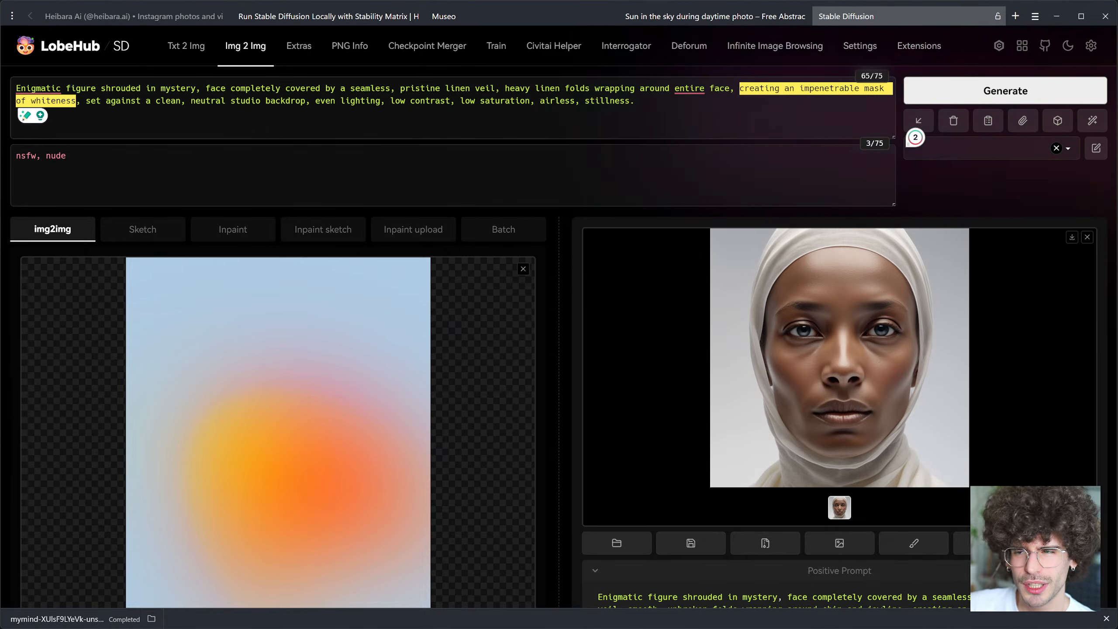
pyautogui.press('BackSpace')
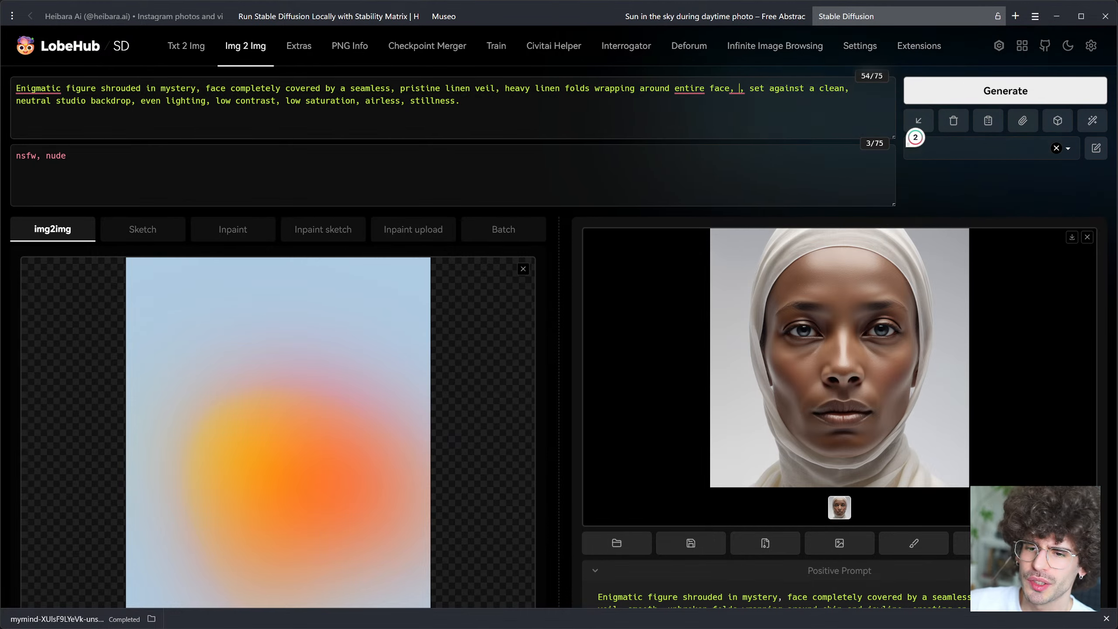
pyautogui.scroll(-5, 370, 352)
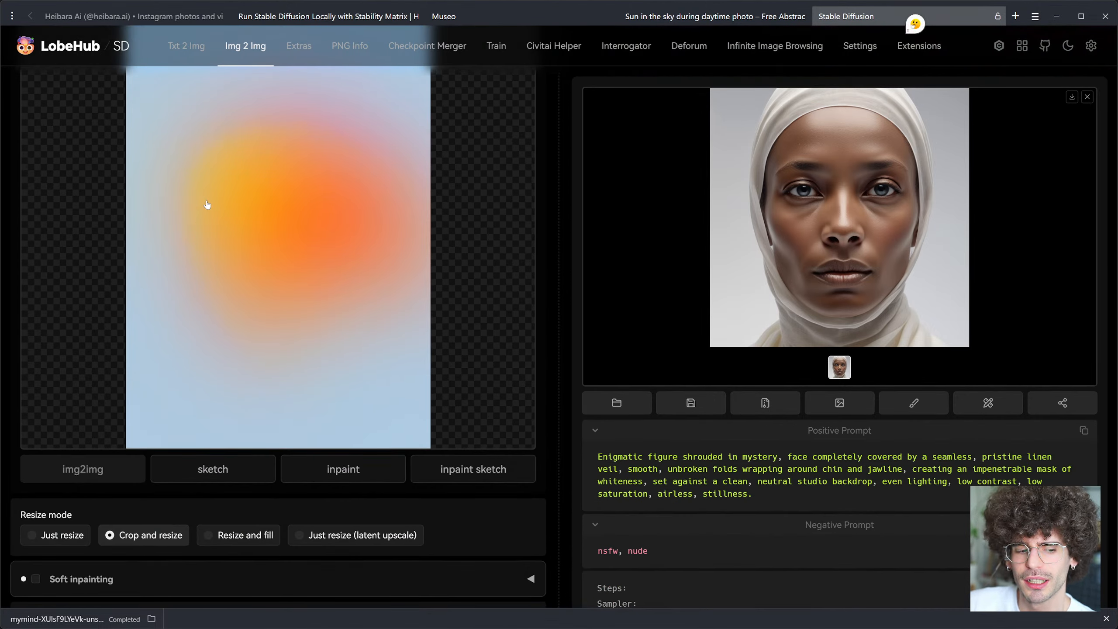
pyautogui.scroll(5, 346, 221)
pyautogui.write('mask illuminated from inside wi')
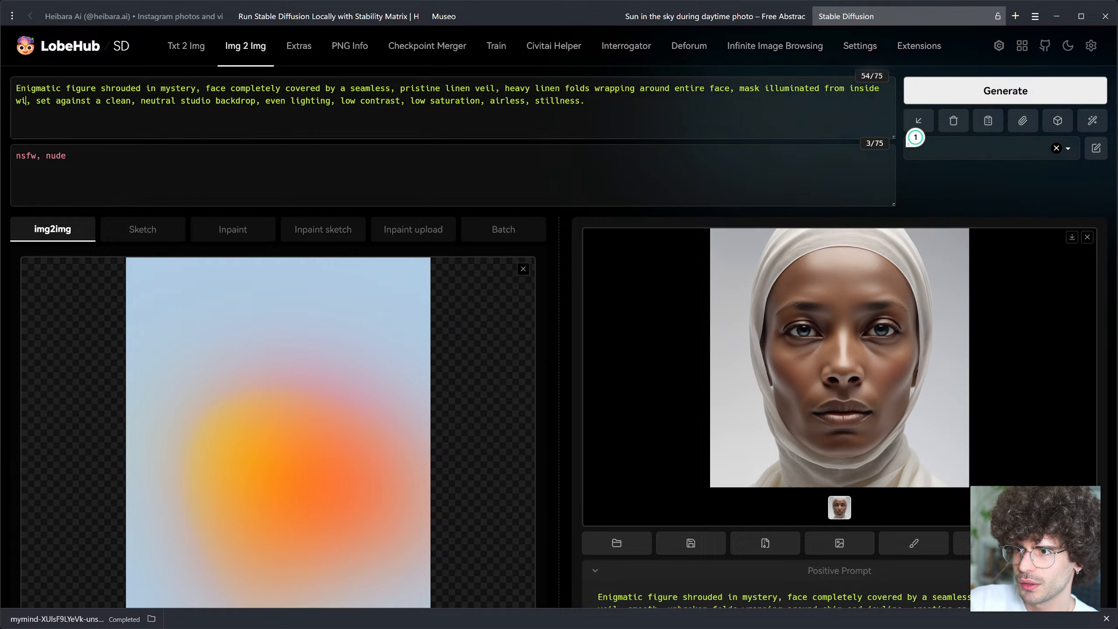
pyautogui.write('th war')
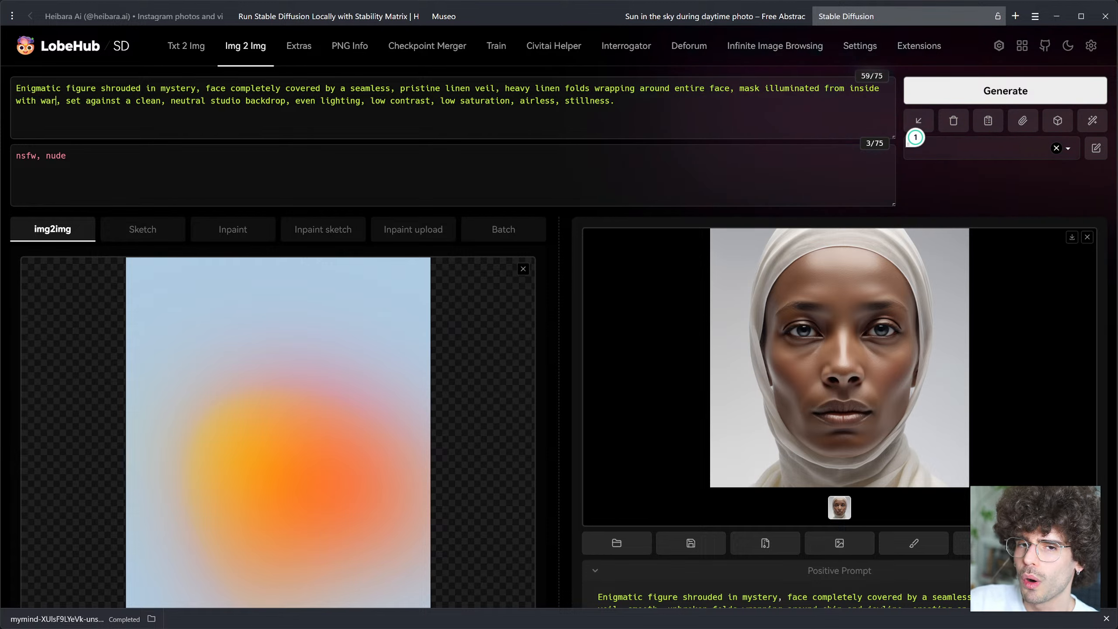
pyautogui.write('m ')
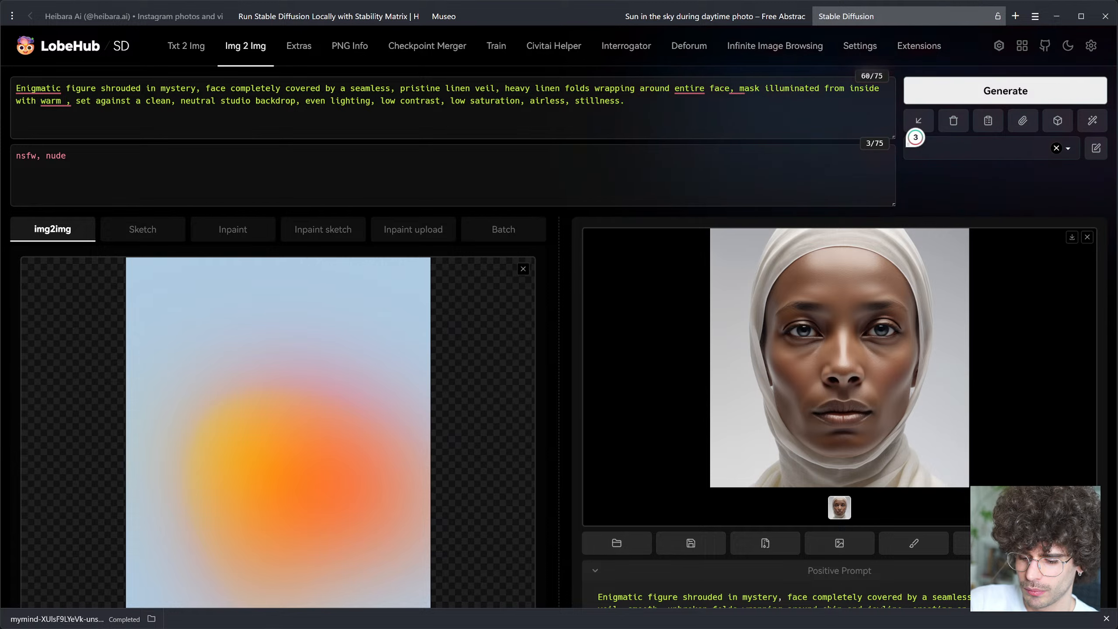
pyautogui.write('glow')
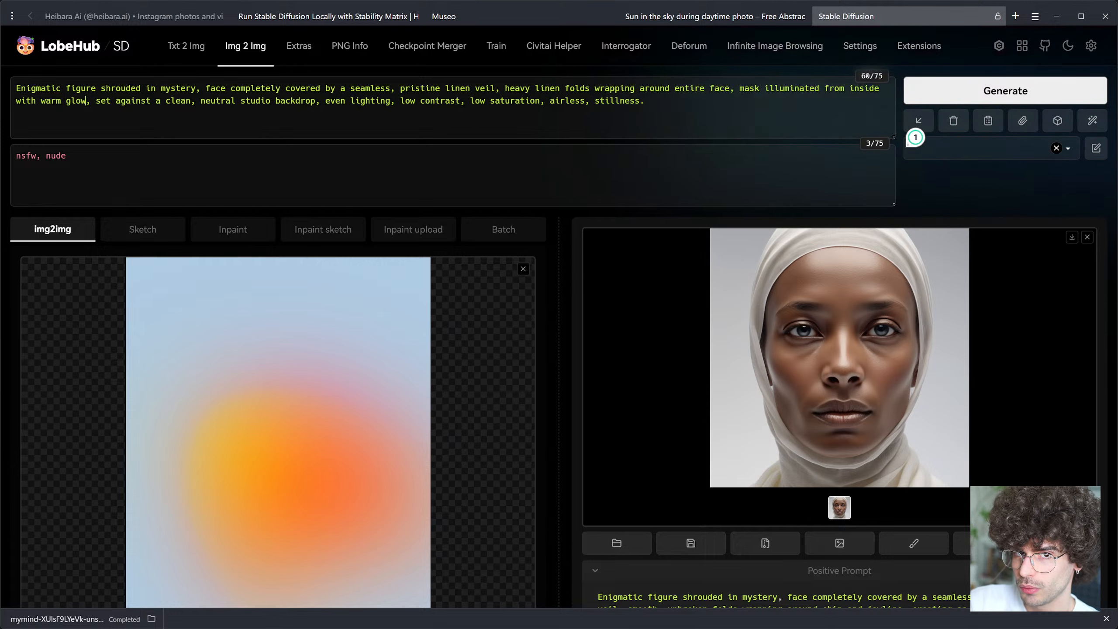
pyautogui.write(',')
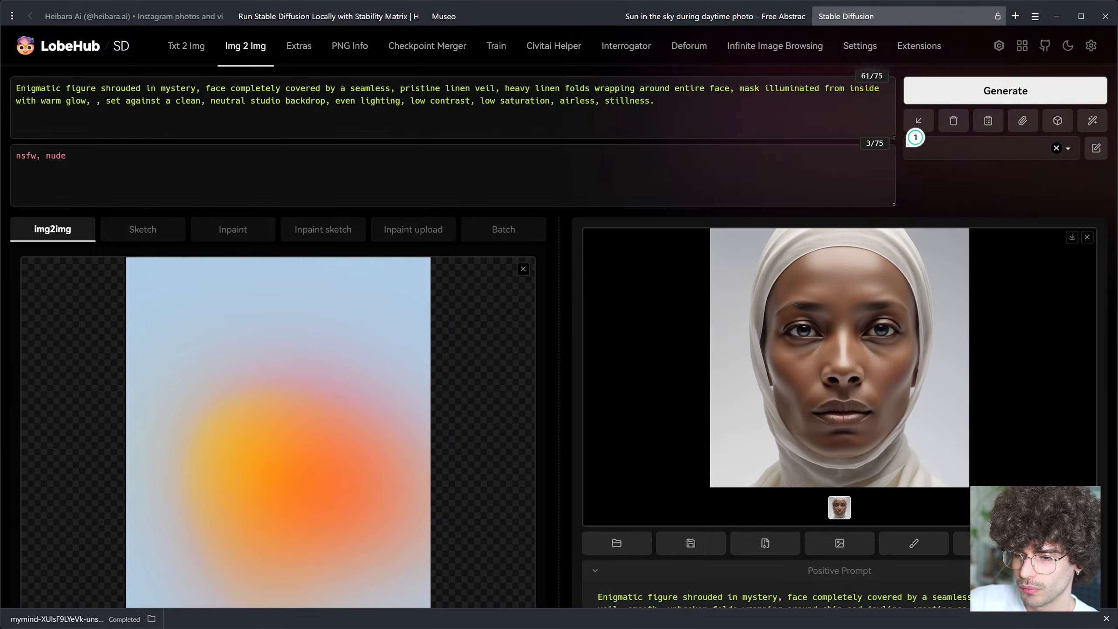
pyautogui.press('BackSpace')
pyautogui.press('BackSpace')
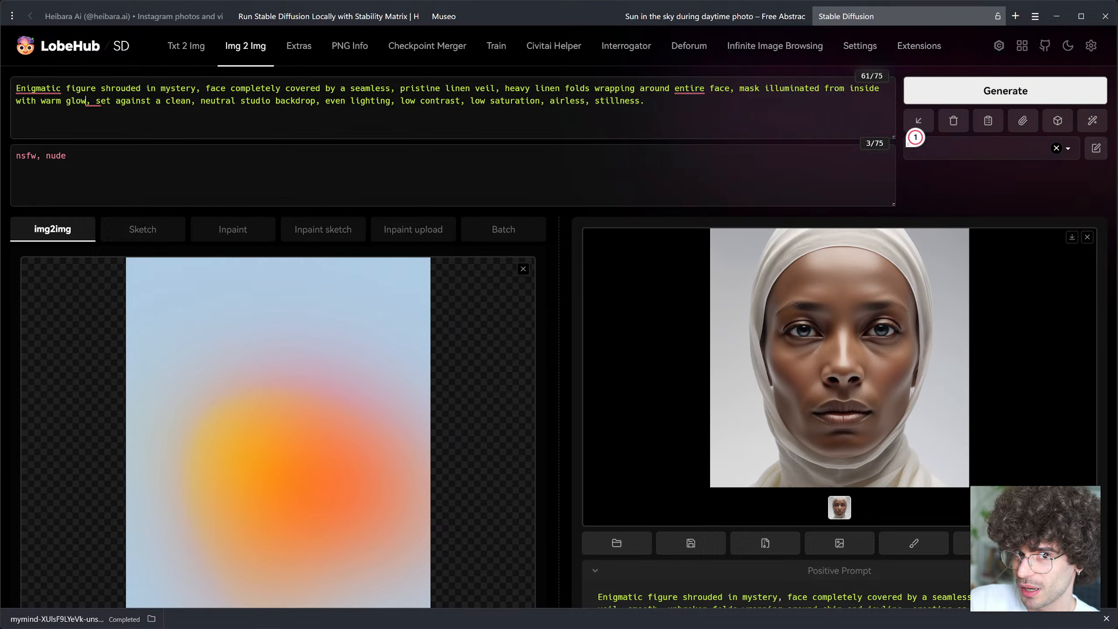
pyautogui.press('Right')
pyautogui.press('Right')
pyautogui.press('Right')
pyautogui.press('Right')
pyautogui.press('Right')
pyautogui.press('Right')
pyautogui.press('Right')
pyautogui.press('Right')
pyautogui.press('Right')
pyautogui.press('Right')
pyautogui.press('Right')
pyautogui.press('Right')
pyautogui.press('Right')
pyautogui.press('Right')
pyautogui.press('Right')
pyautogui.press('Right')
pyautogui.press('Right')
pyautogui.press('Right')
pyautogui.press('Right')
pyautogui.press('Right')
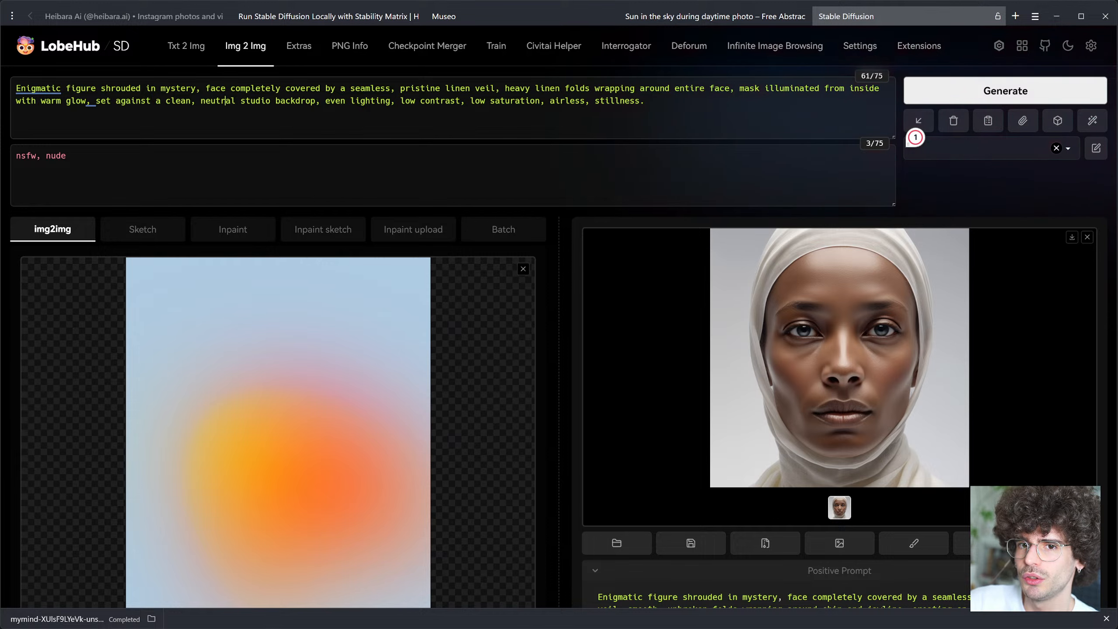
pyautogui.press('Right')
pyautogui.press('Right')
pyautogui.press('Right')
pyautogui.press('Right')
pyautogui.press('Right')
pyautogui.press('Right')
pyautogui.press('Right')
pyautogui.press('Right')
pyautogui.press('Right')
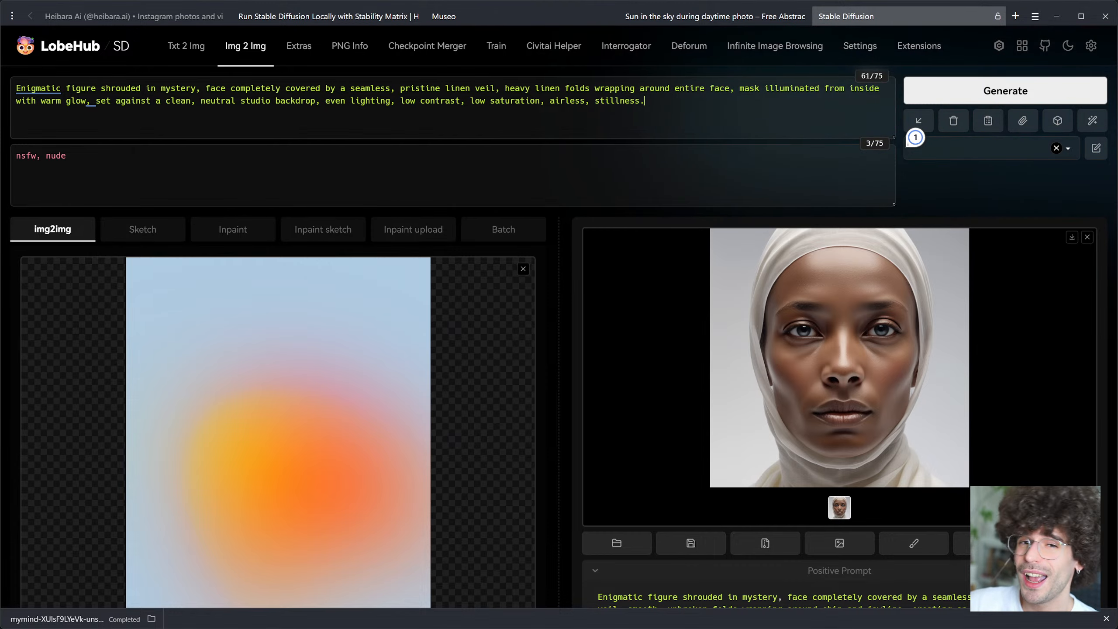
# Step: Check the generation settings and generate an image from the orange gradient with the edited prompt
pyautogui.scroll(-10, 665, 147)
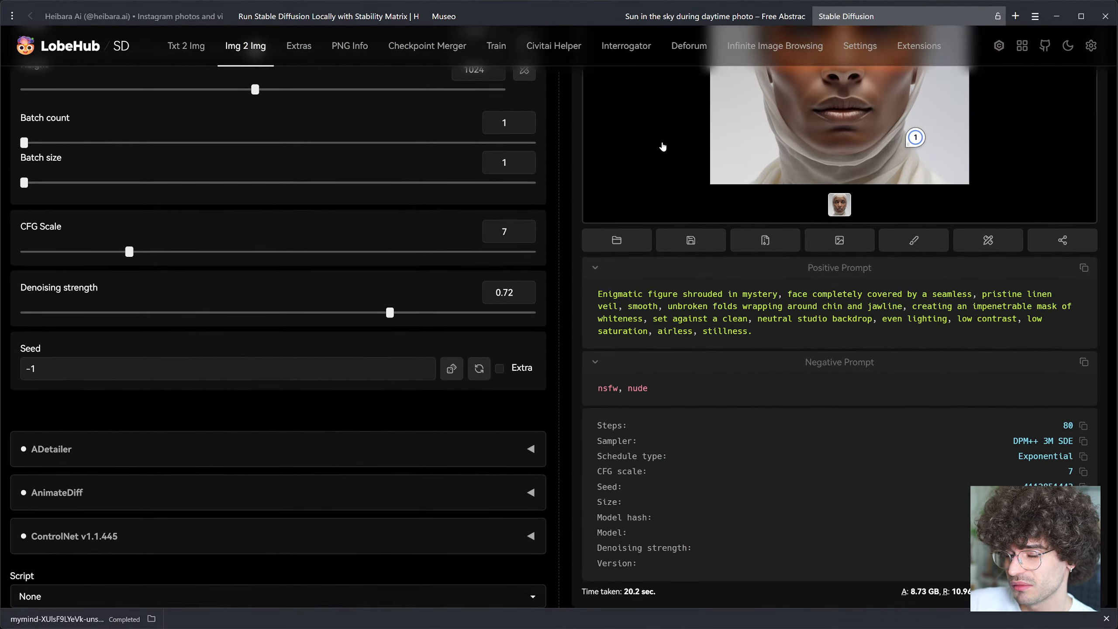
pyautogui.scroll(10, 663, 147)
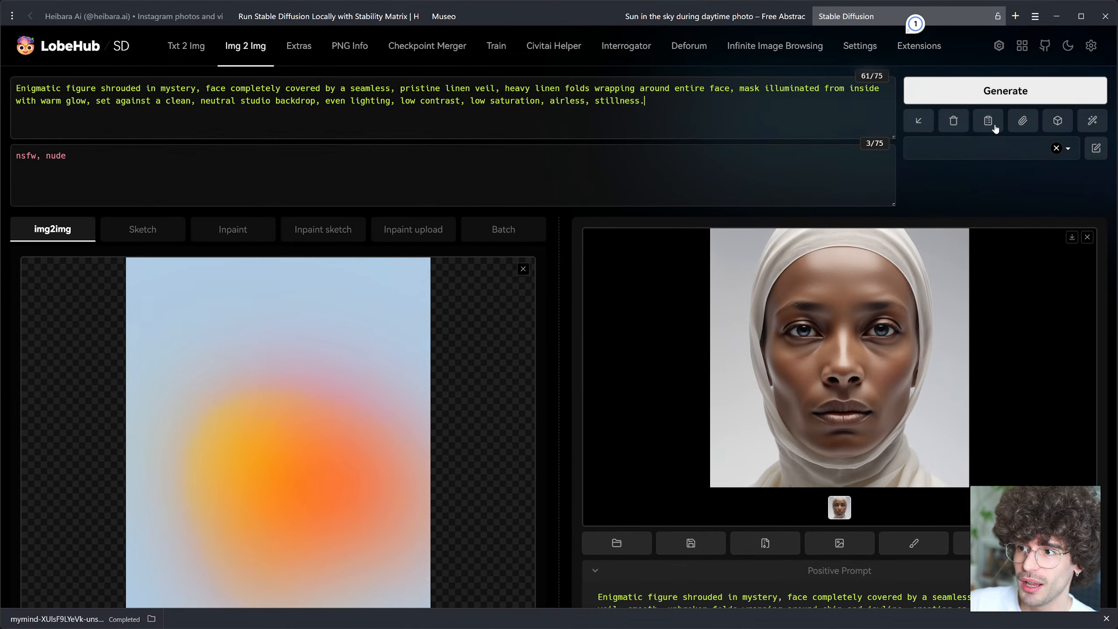
pyautogui.click(991, 94)
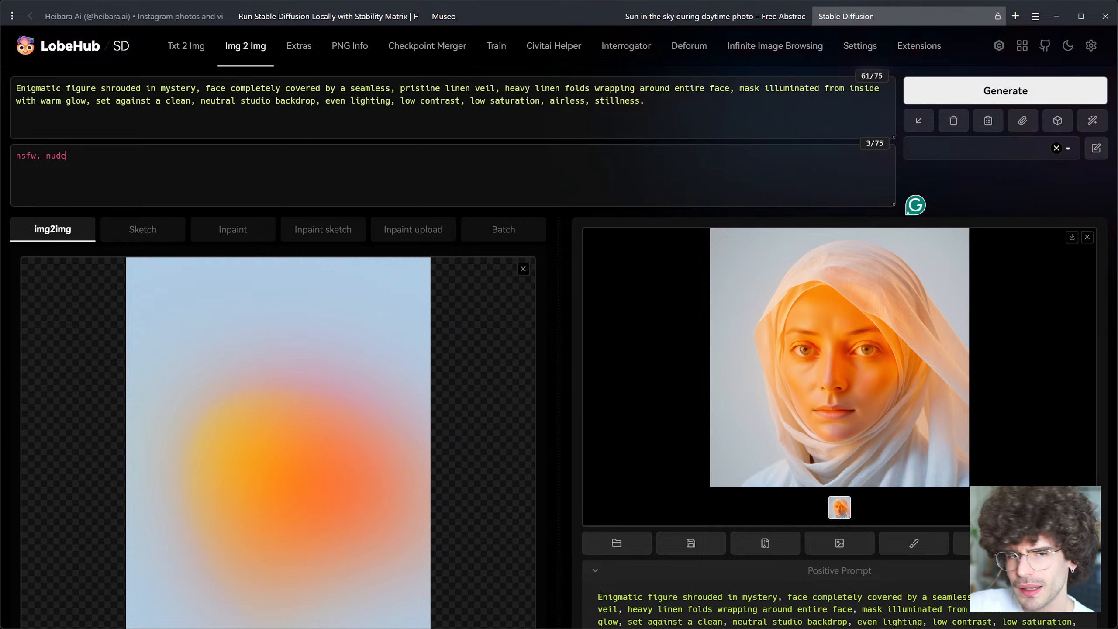
# Step: Add "face" to the end of the negative prompt
pyautogui.click(915, 204)
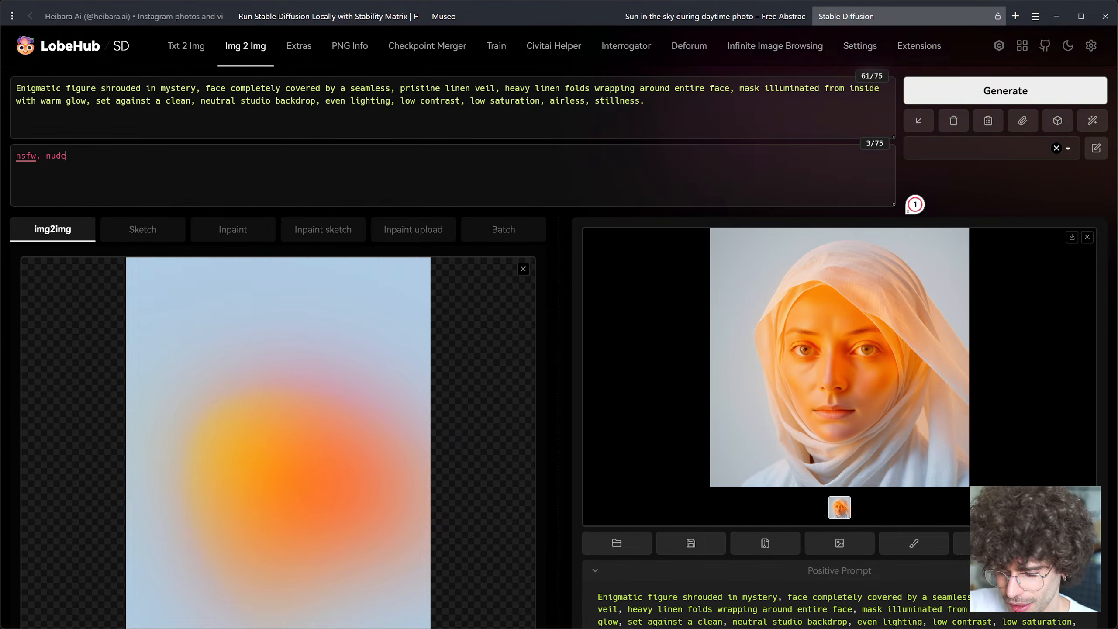
pyautogui.write(',')
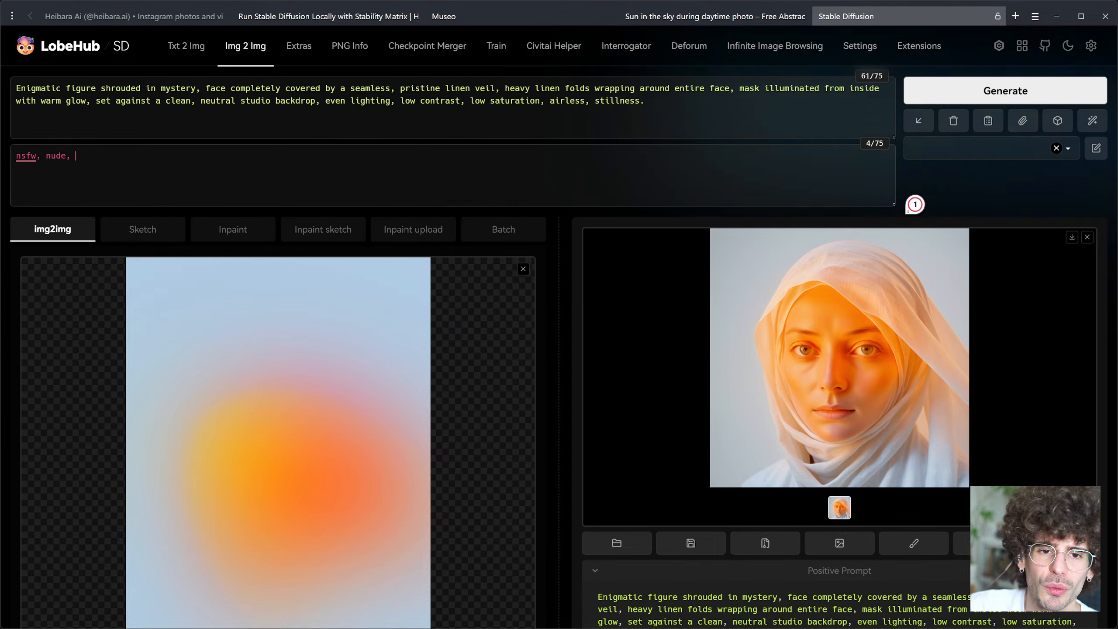
pyautogui.write('face')
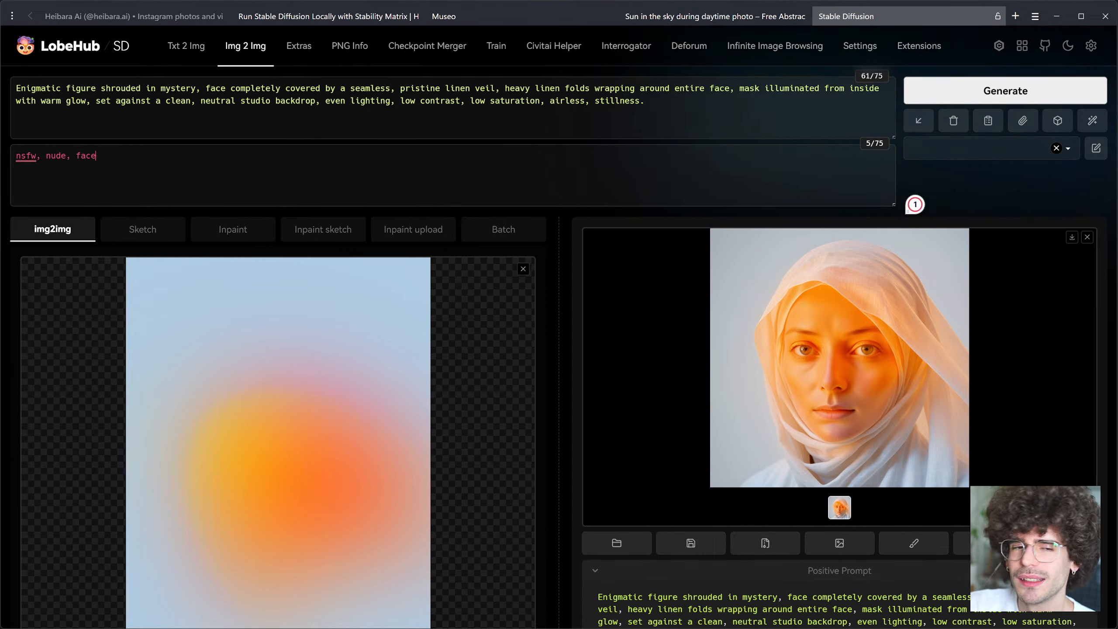
# Step: Insert "face fully covered" after "entire face" in the positive prompt and replace "mask" with "linen" before "illuminated"
pyautogui.click(645, 101)
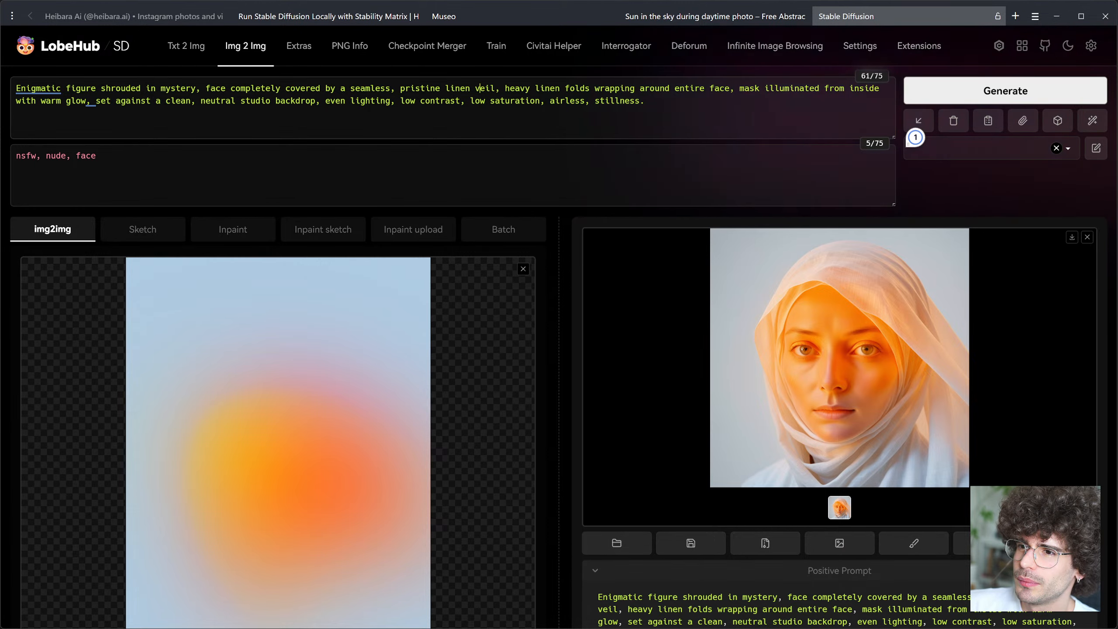
pyautogui.write(', face full')
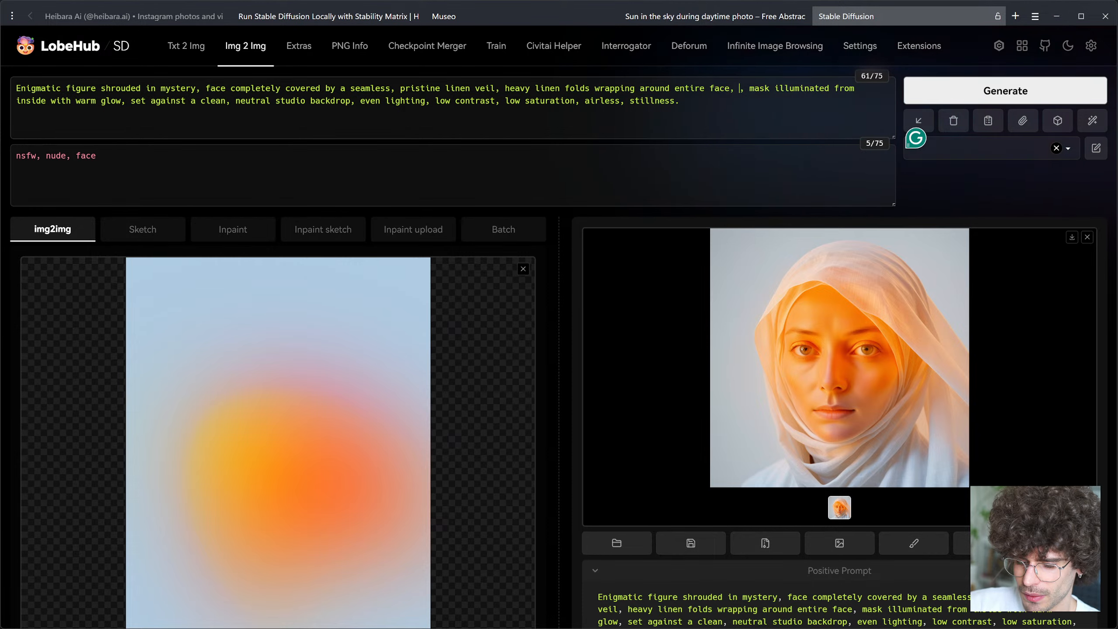
pyautogui.write('y covered')
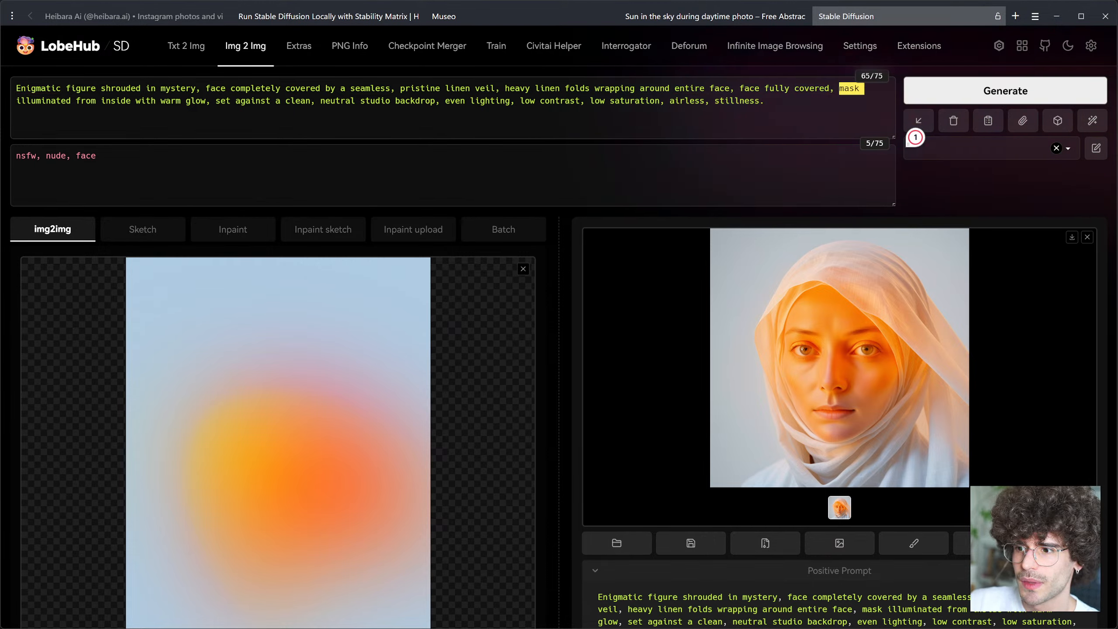
pyautogui.write('lin')
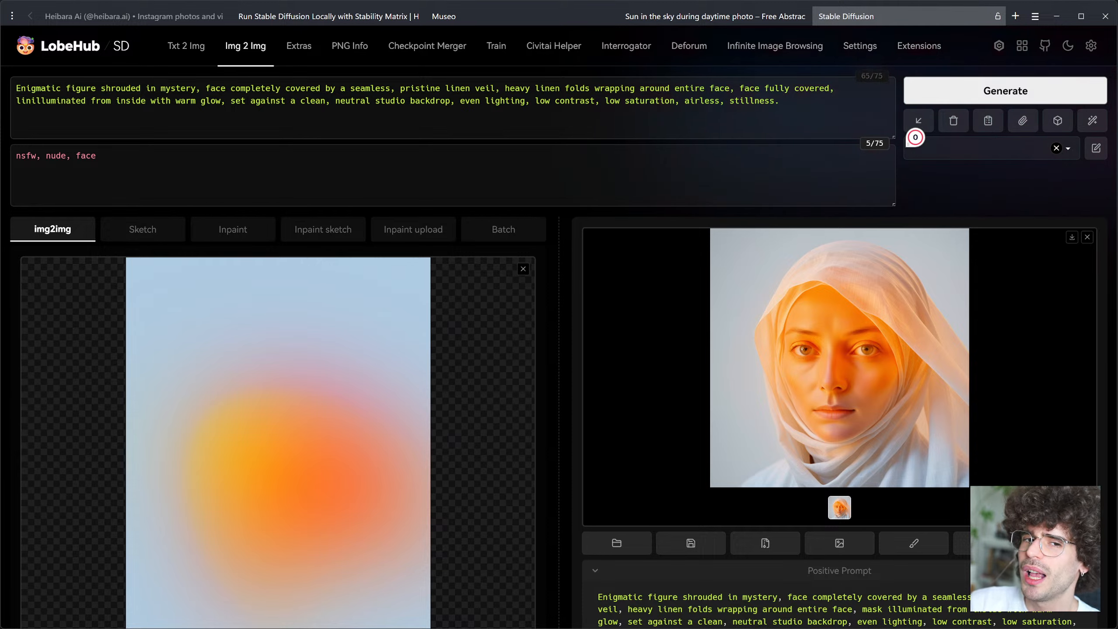
pyautogui.write('en')
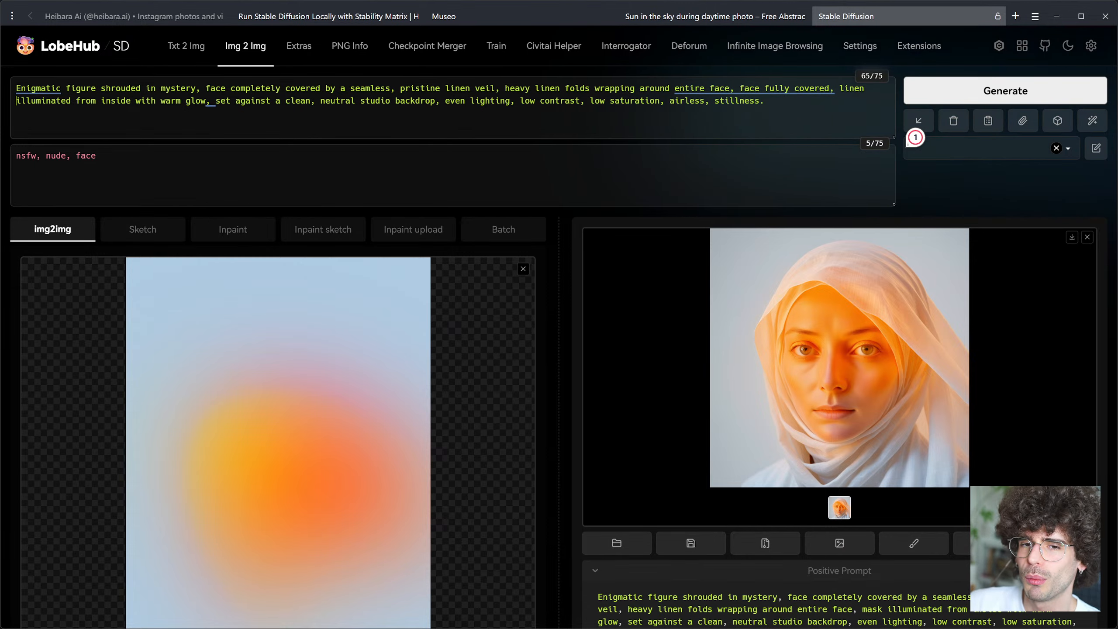
# Step: Generate another image with the revised prompts and review the sampling, size, CFG and denoising settings during rendering
pyautogui.click(1002, 90)
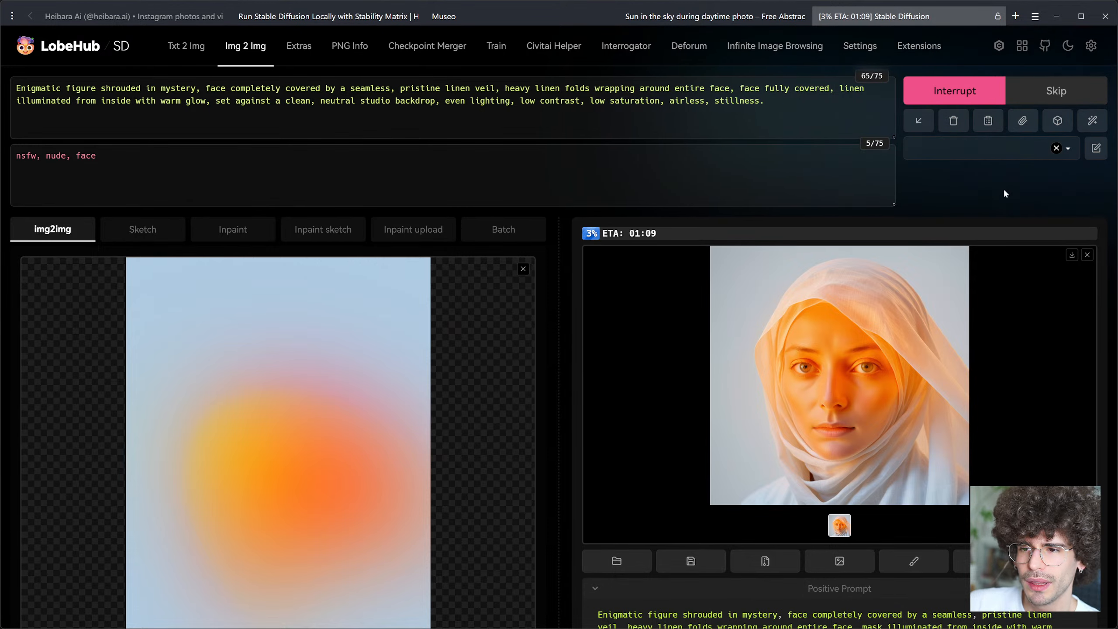
pyautogui.scroll(-10, 1004, 193)
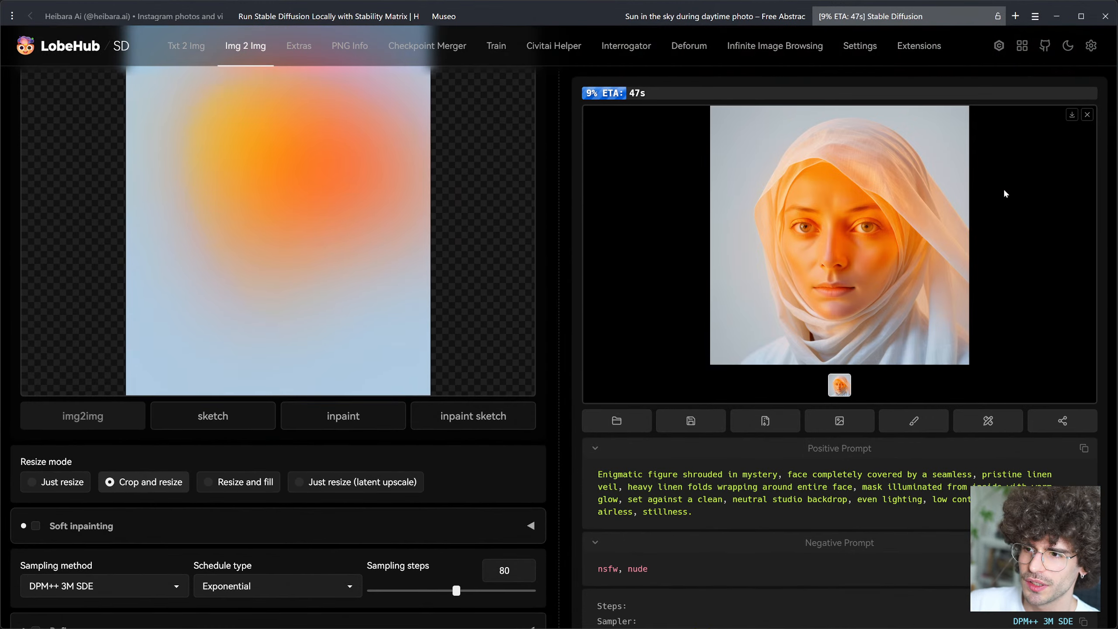
pyautogui.scroll(-2, 1004, 194)
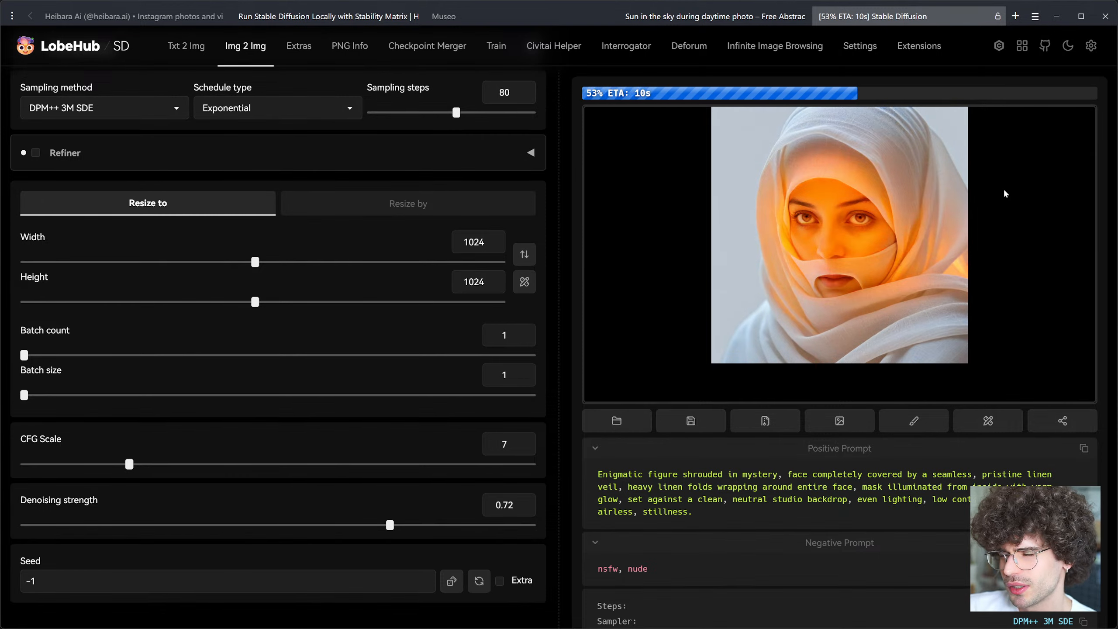
pyautogui.scroll(10, 1005, 195)
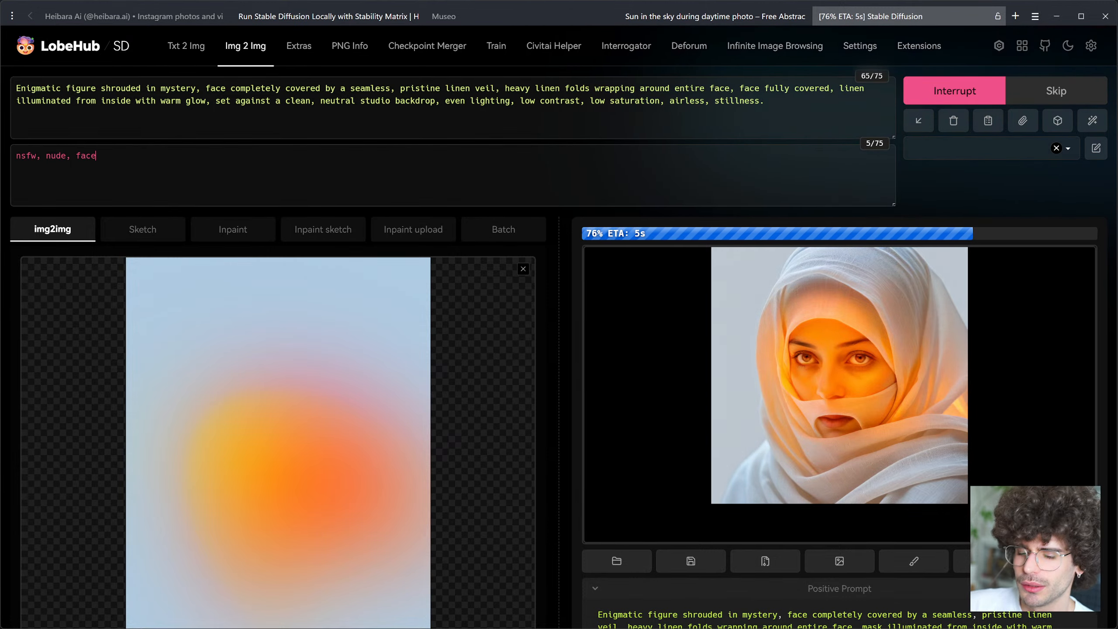
# Step: Add "portrait" to the end of the negative prompt and generate the image again
pyautogui.click(915, 205)
pyautogui.write(', p')
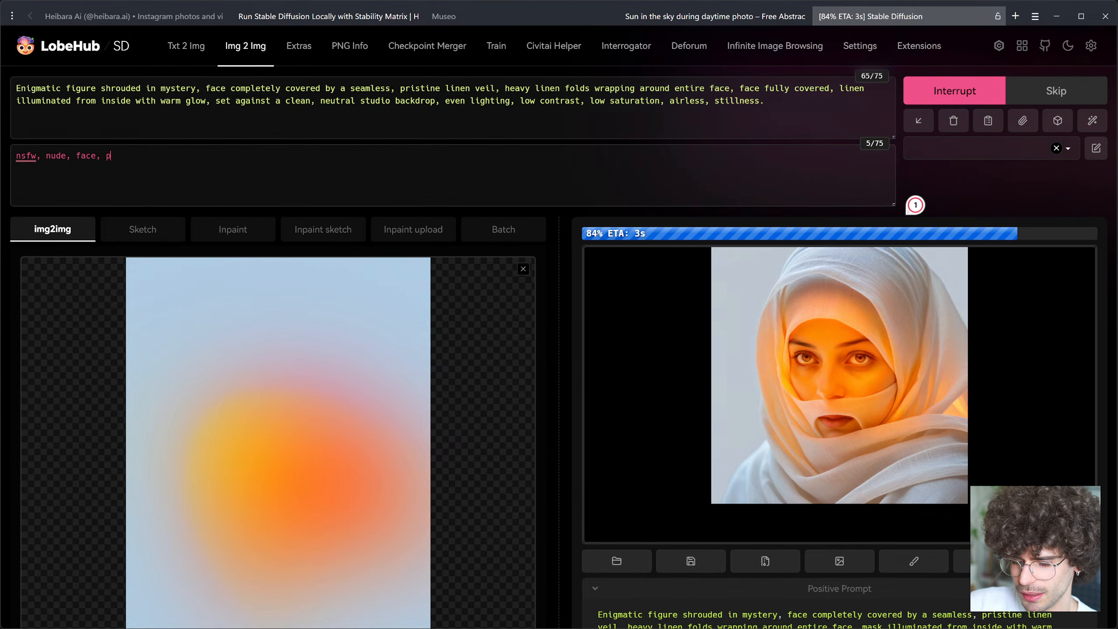
pyautogui.write('ortrait')
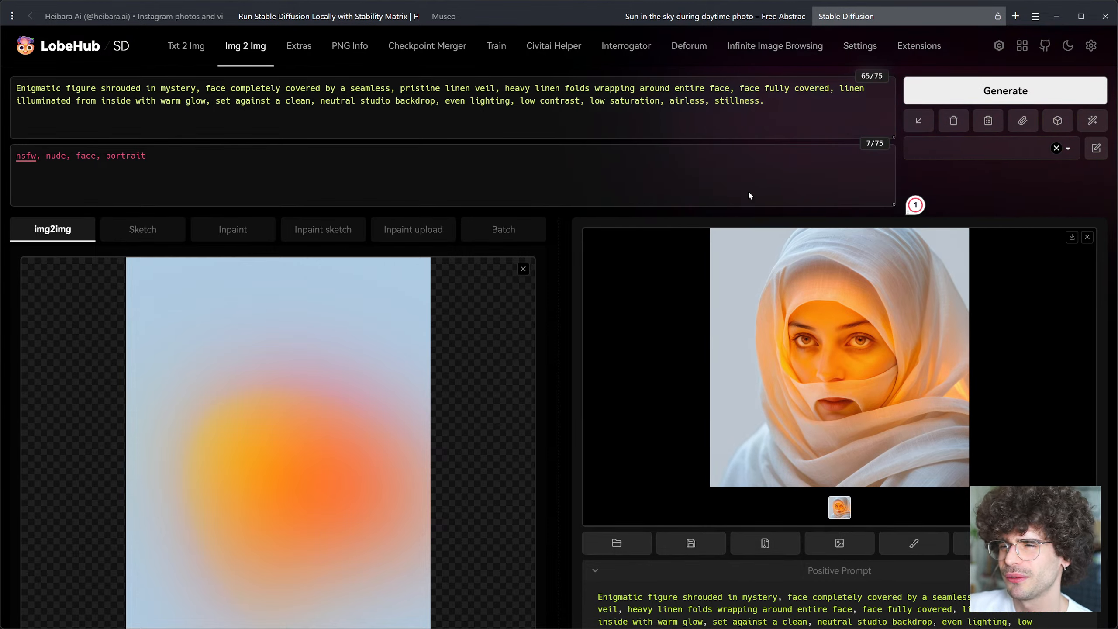
pyautogui.click(961, 104)
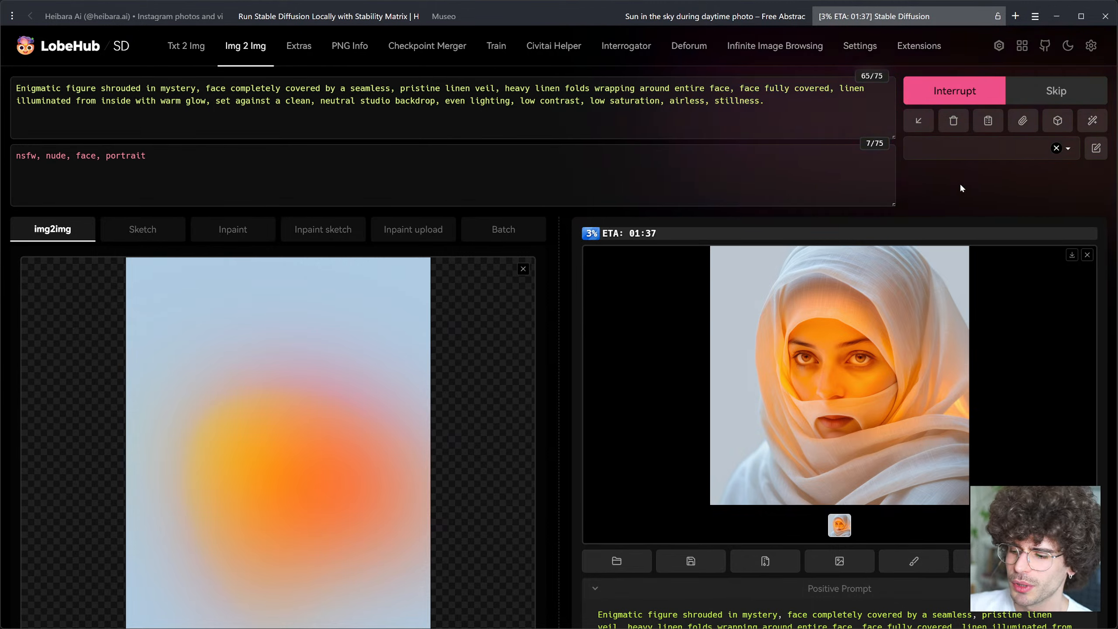
# Step: Emphasize "face fully covered" in the positive prompt by wrapping the phrase in double parentheses
pyautogui.scroll(-10, 1001, 392)
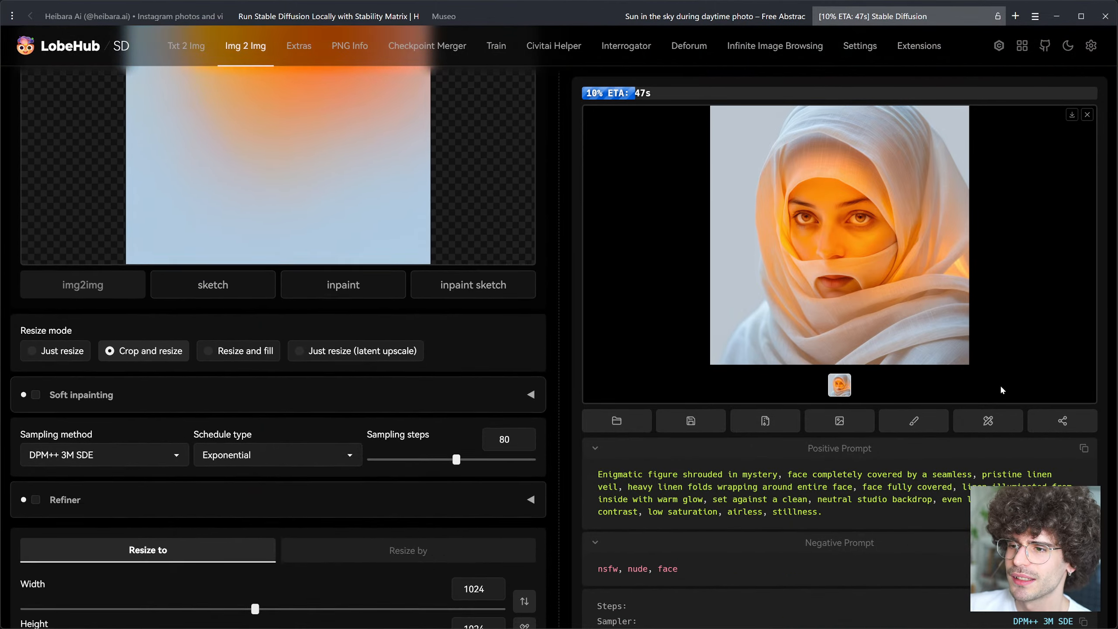
pyautogui.scroll(10, 995, 378)
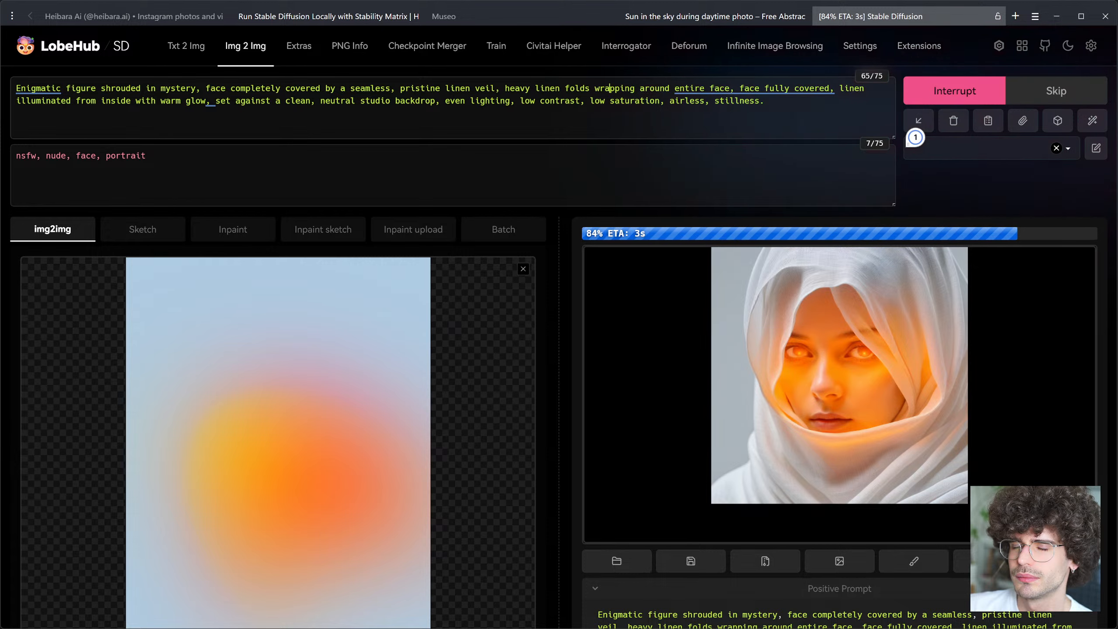
pyautogui.hotkey('ctrl', 'a')
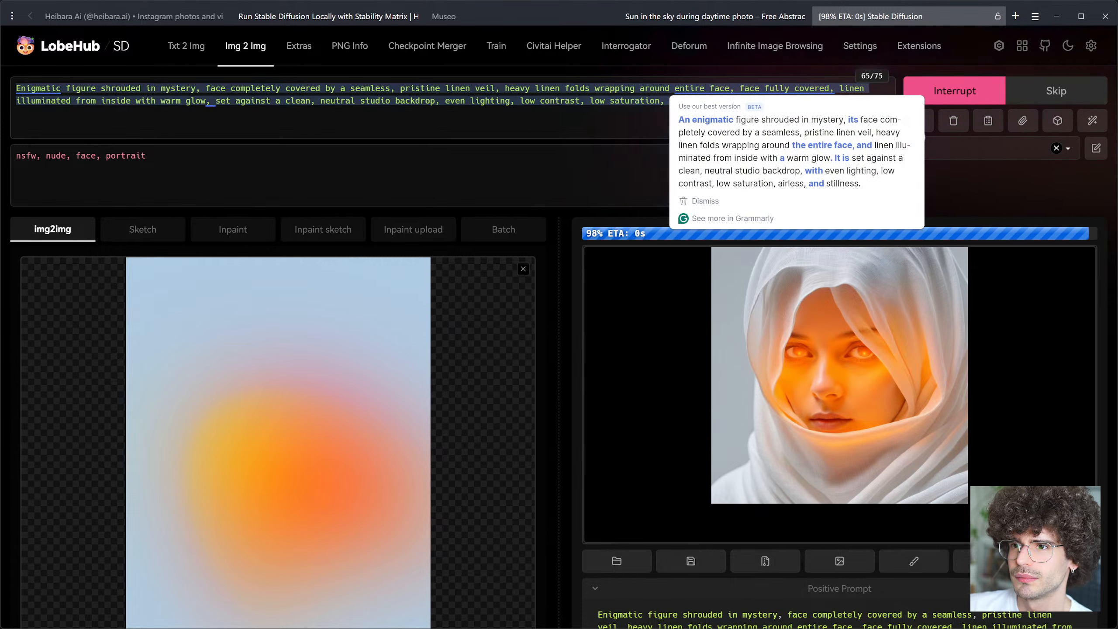
pyautogui.click(741, 88)
pyautogui.write('((')
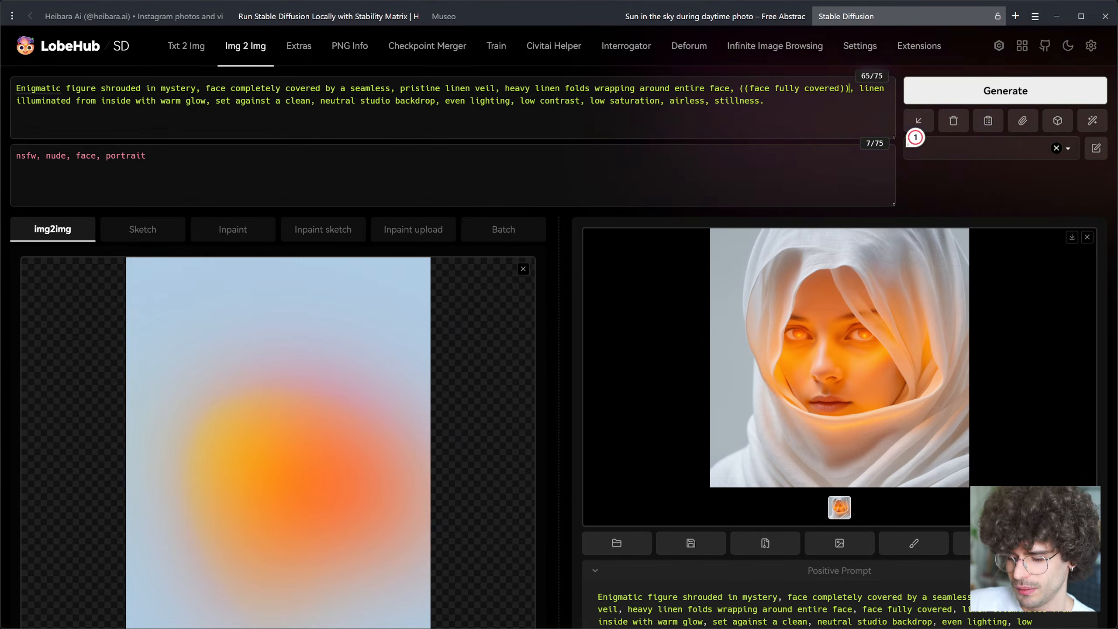
# Step: Add "((face fully veiled))" after "((face fully covered))" in the positive prompt and generate a new image
pyautogui.write(', ((face full')
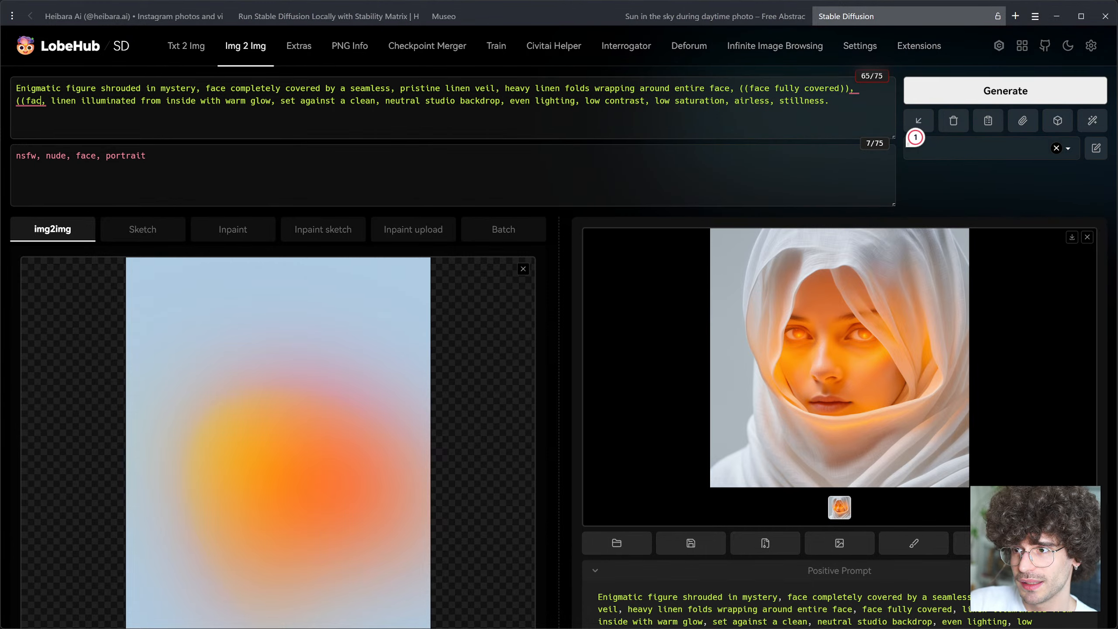
pyautogui.write('y vei')
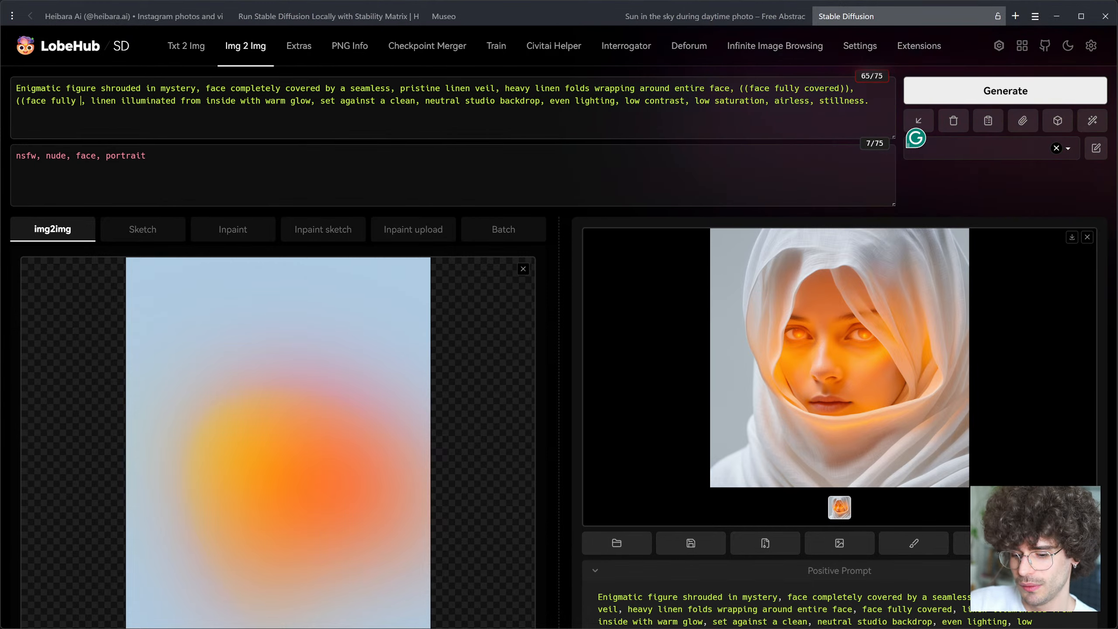
pyautogui.write('led))')
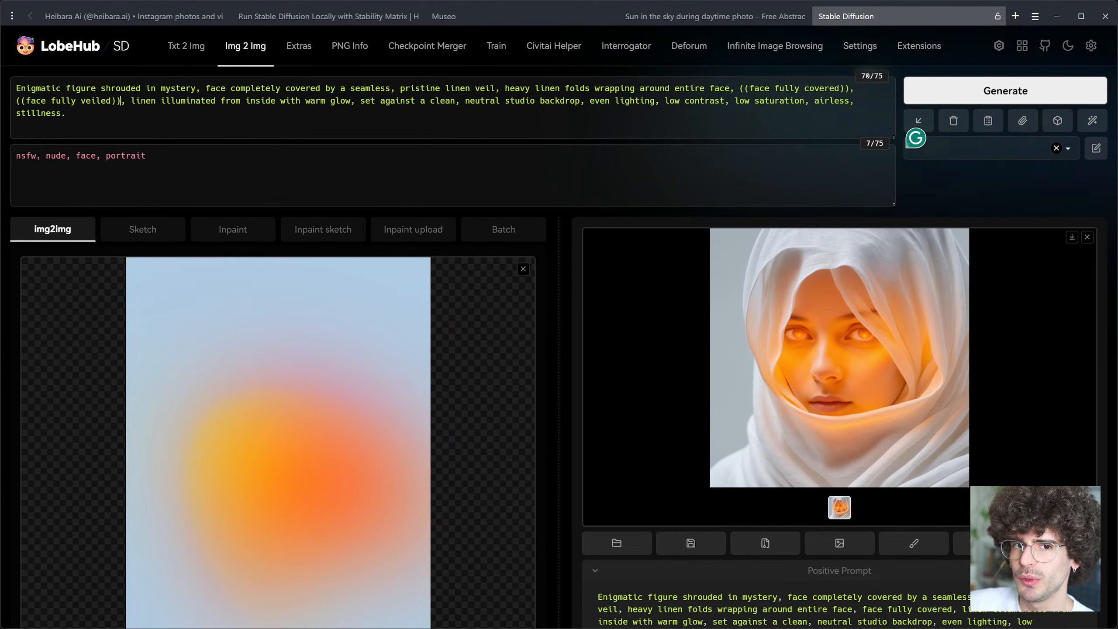
pyautogui.hotkey('ctrl', 'Return')
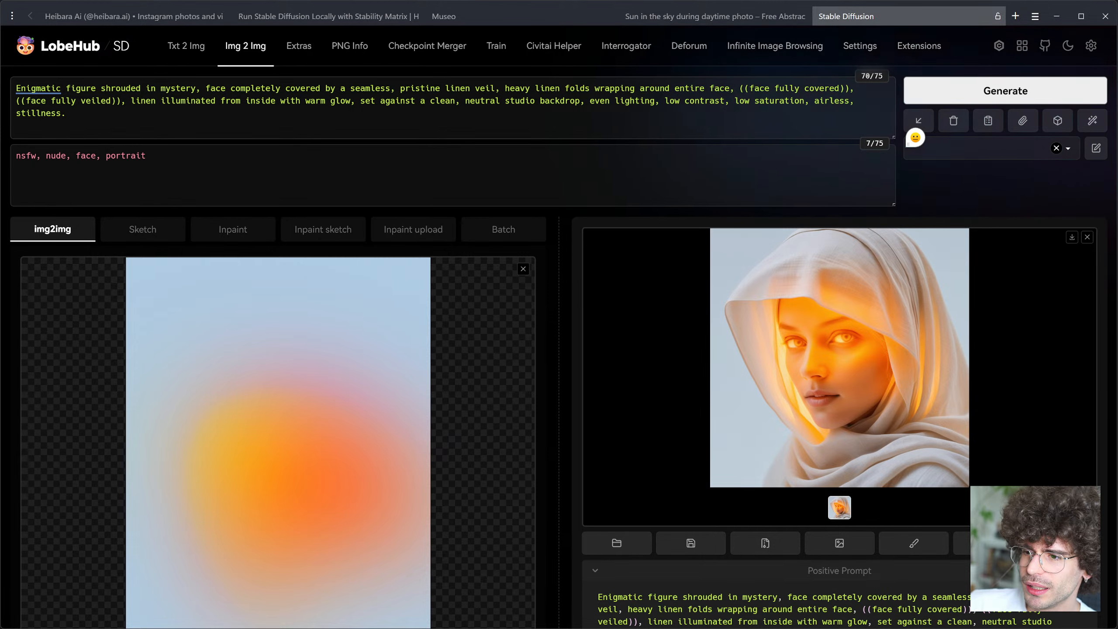
# Step: View the latest result enlarged, then insert "faceless" after "Enigmatic" in the positive prompt and generate again
pyautogui.click(899, 364)
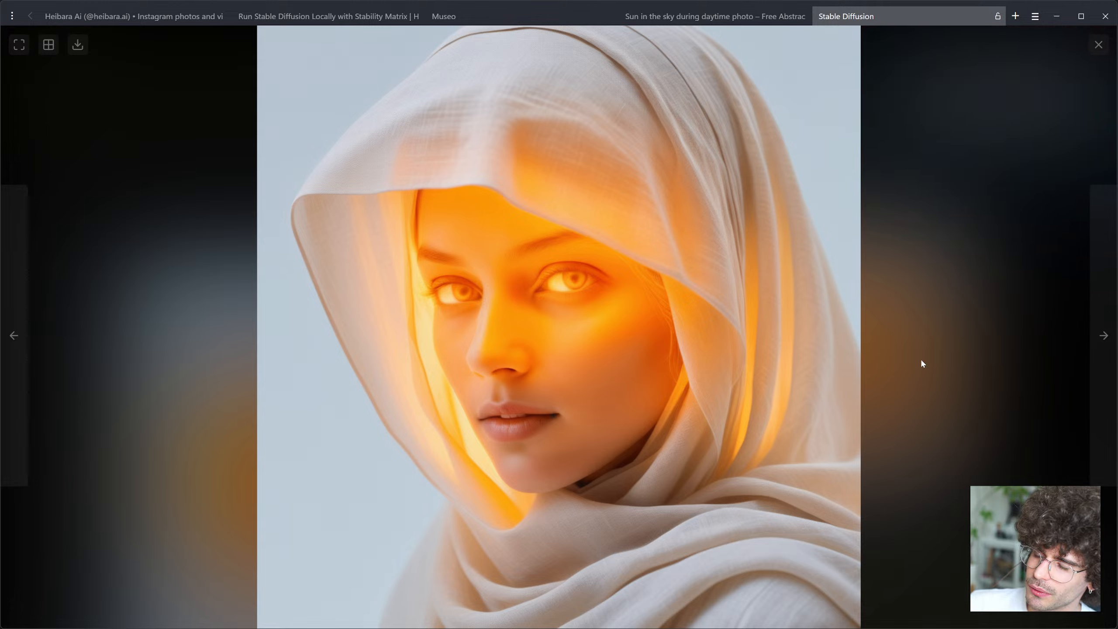
pyautogui.click(957, 341)
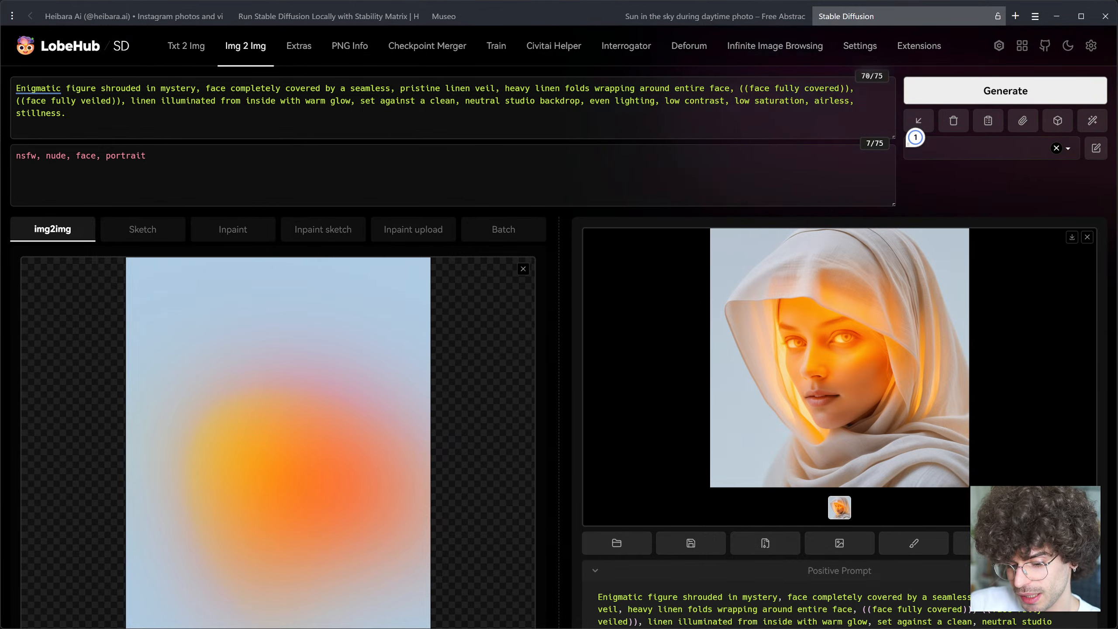
pyautogui.write('faceless')
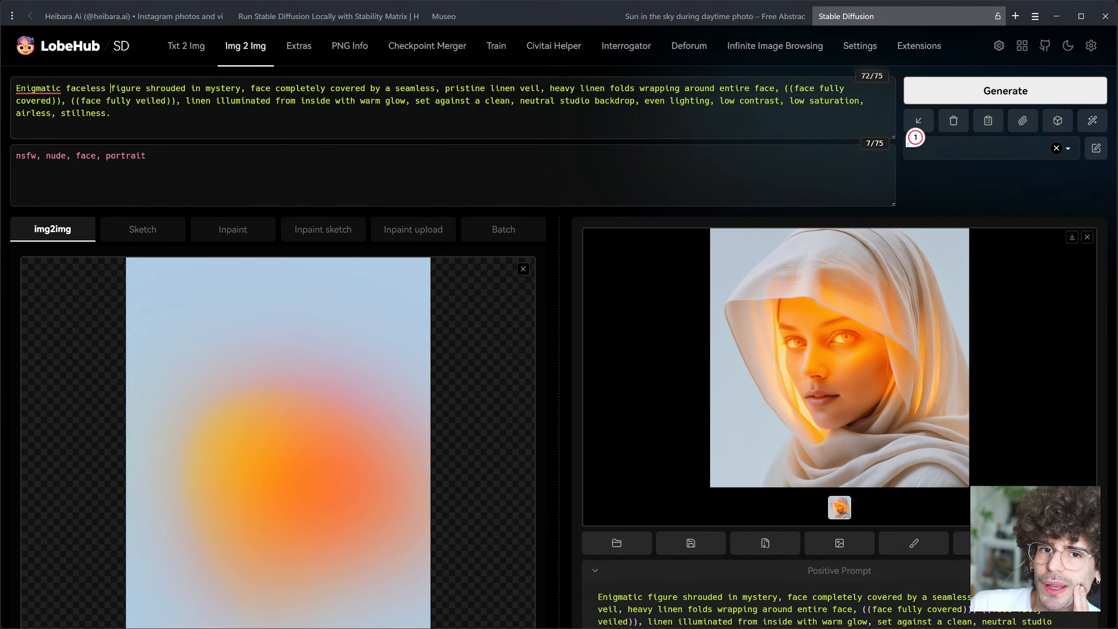
pyautogui.click(945, 103)
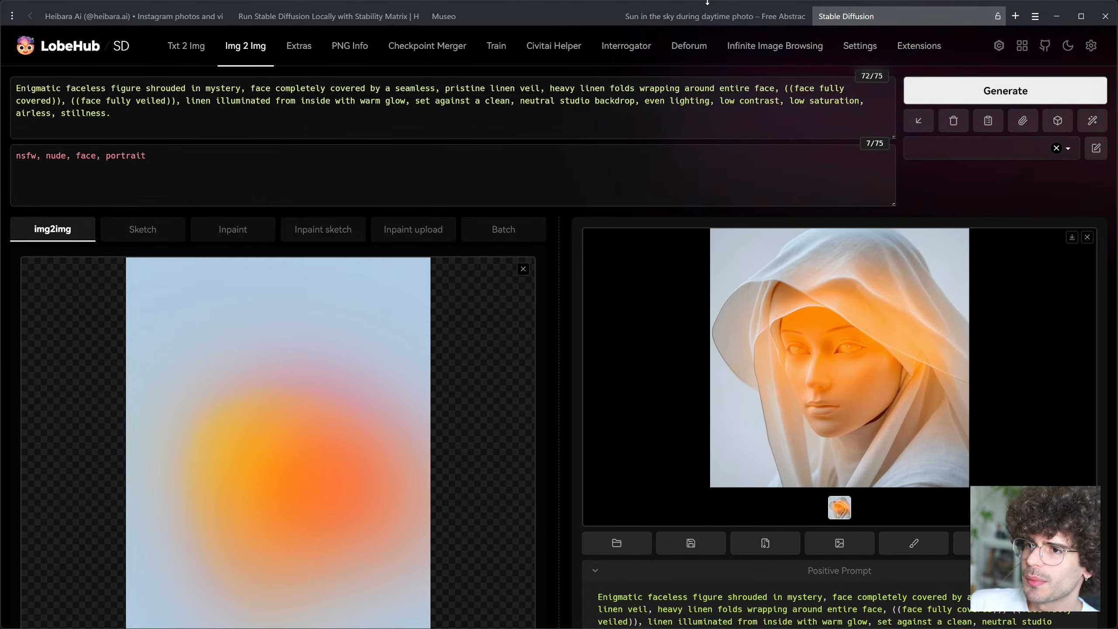
# Step: Switch to Unsplash, close the open gradient photo and search for "landscape"
pyautogui.click(702, 18)
pyautogui.click(44, 133)
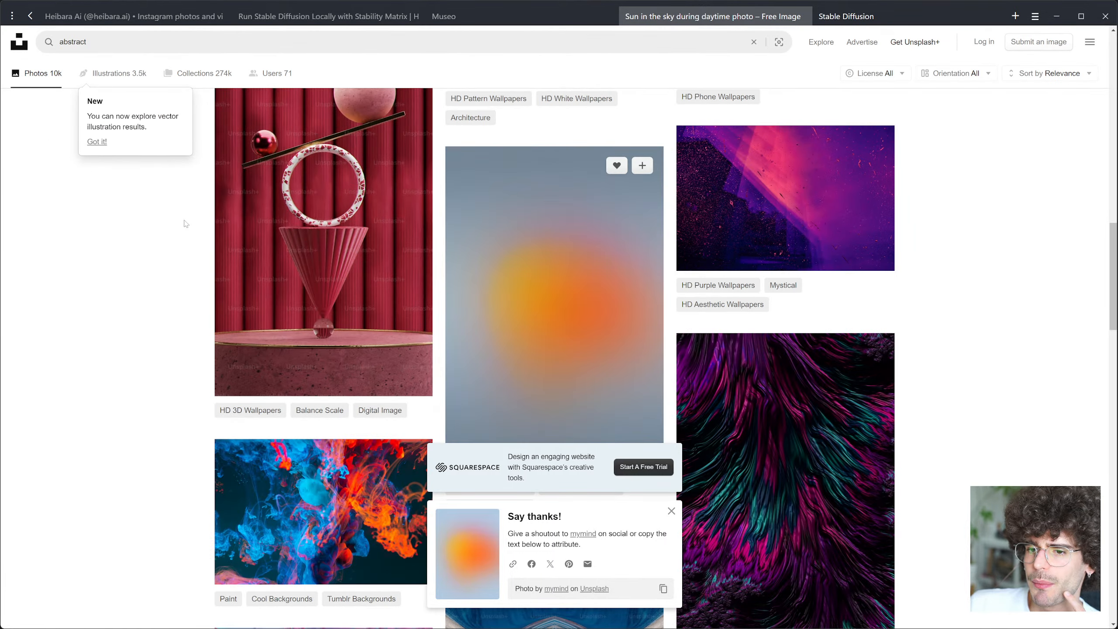
pyautogui.scroll(10, 182, 225)
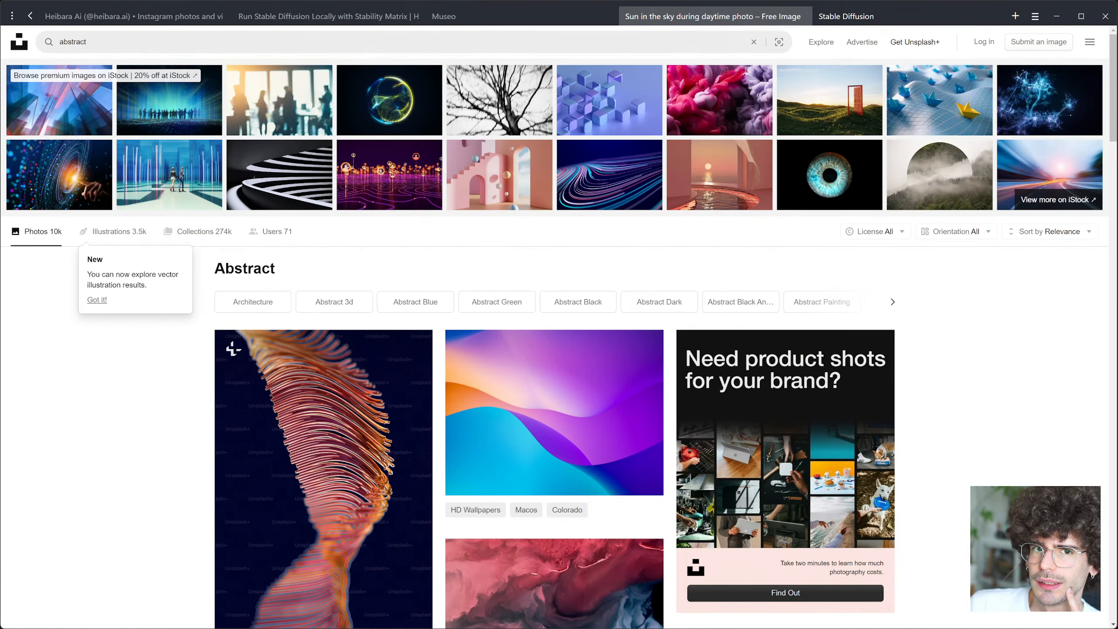
pyautogui.click(72, 41)
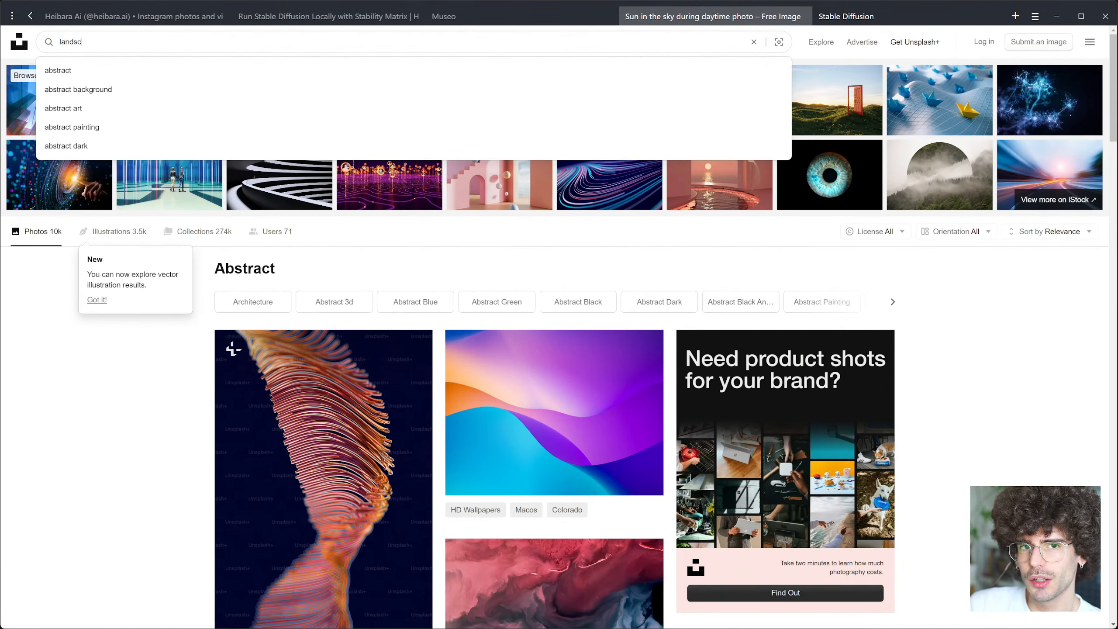
pyautogui.press('Return')
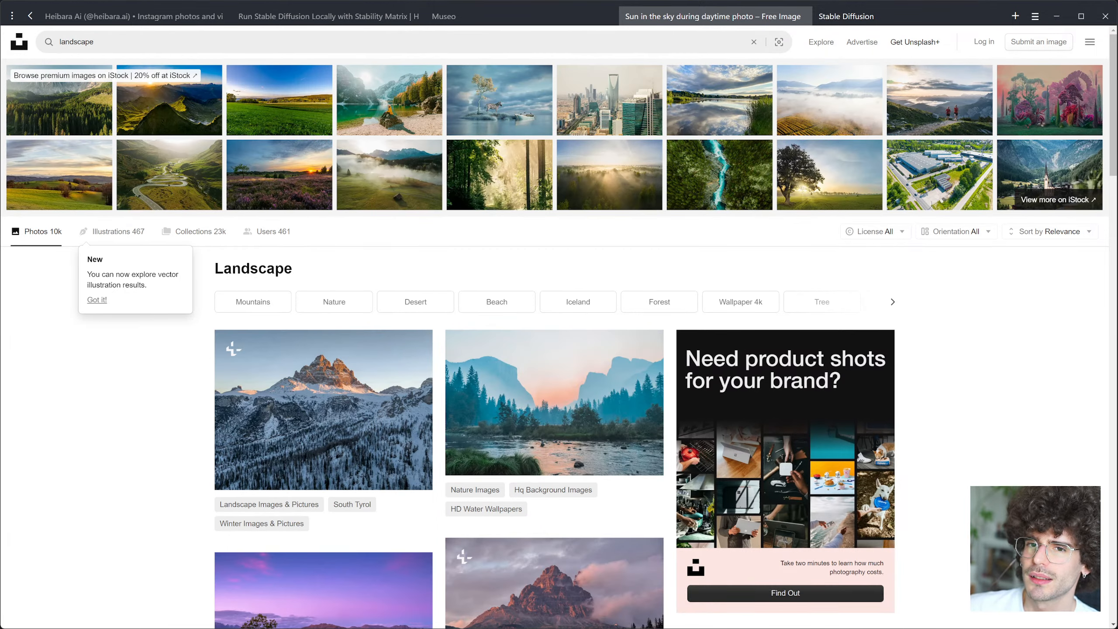
# Step: Download the photo of green hills with forest under a cloudy sky and close its preview
pyautogui.scroll(-15, 251, 254)
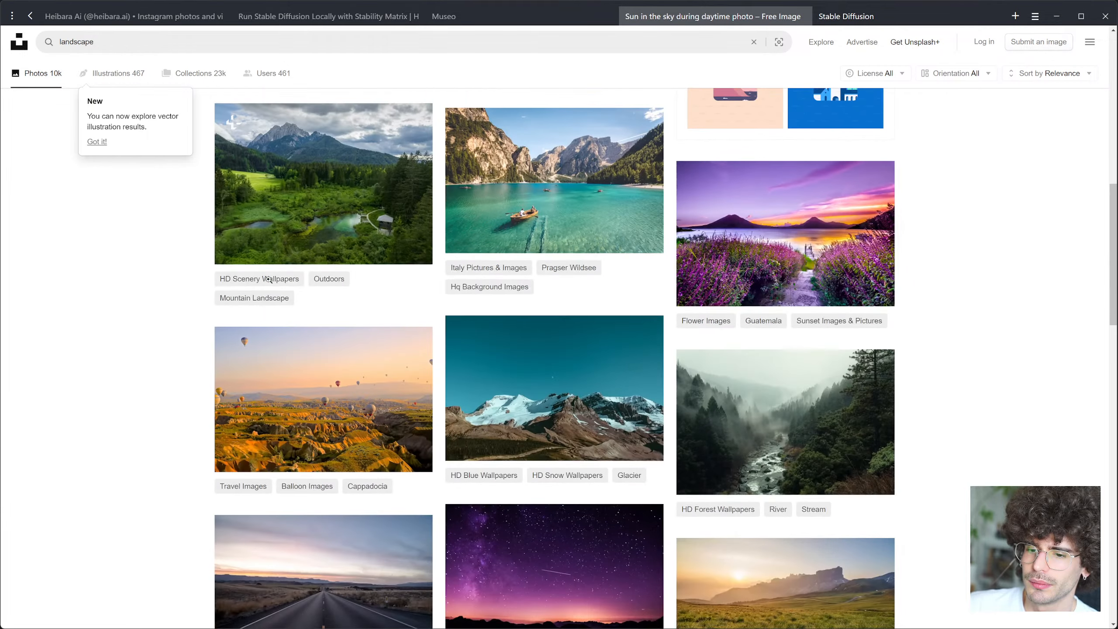
pyautogui.scroll(5, 261, 265)
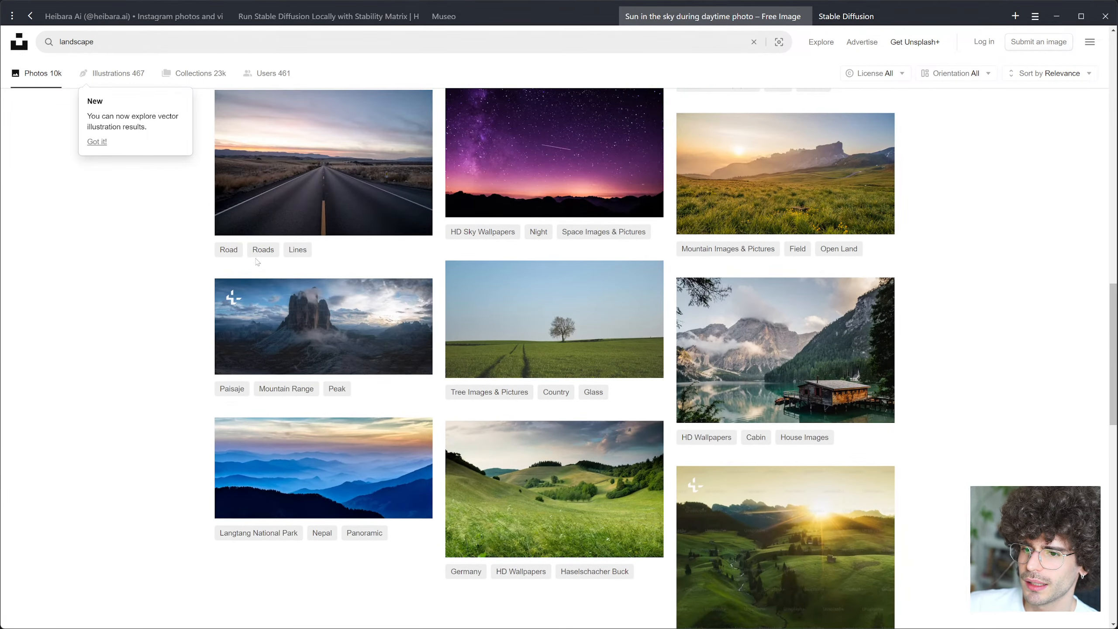
pyautogui.scroll(-6, 255, 257)
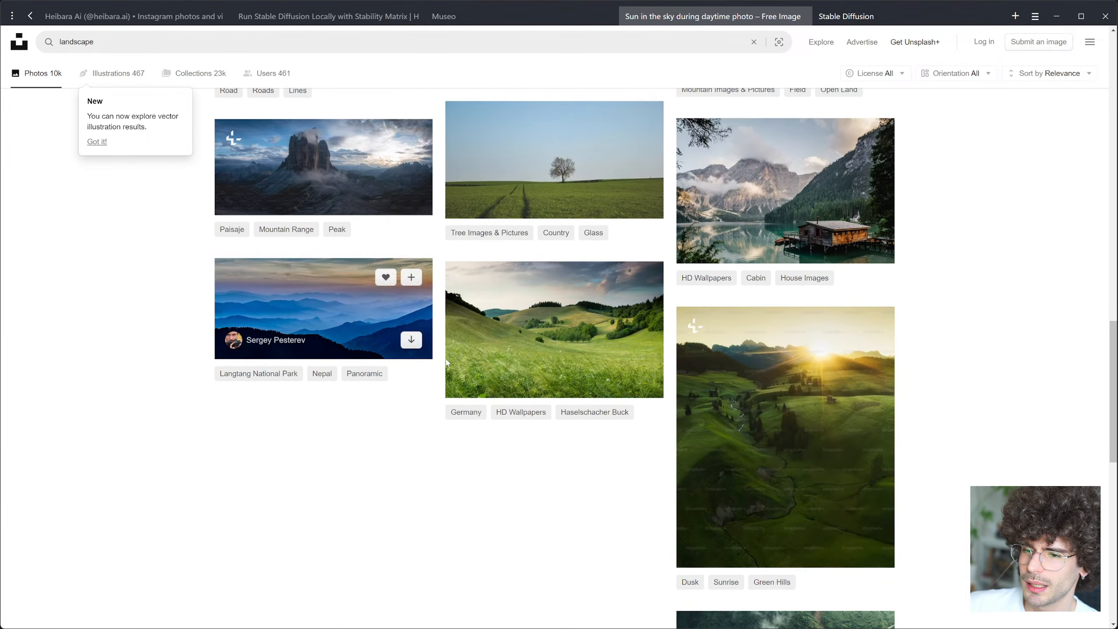
pyautogui.click(527, 333)
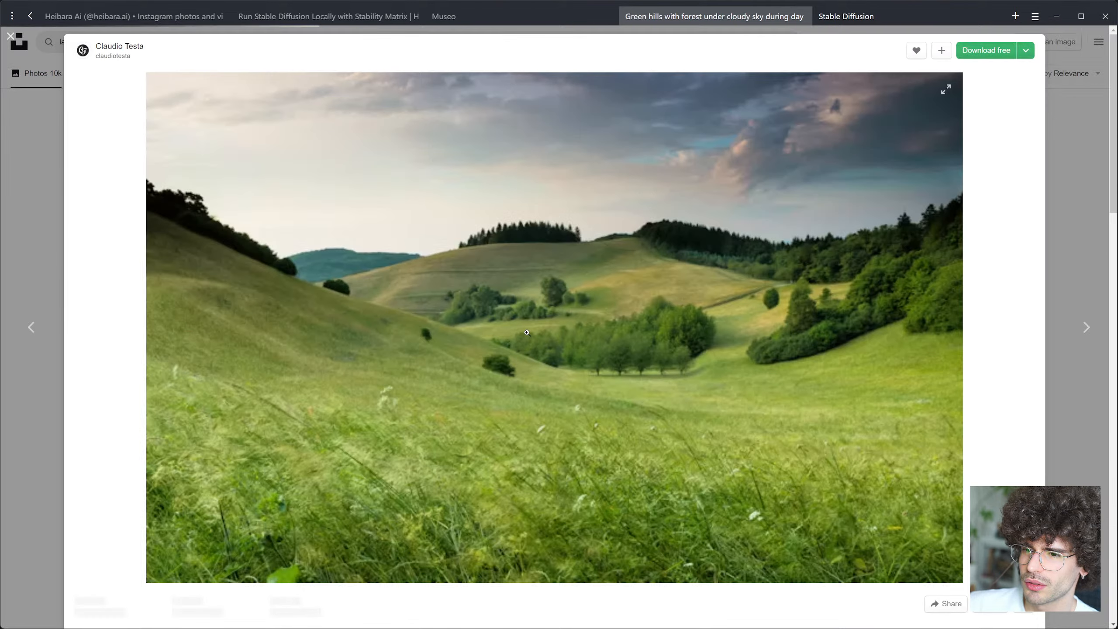
pyautogui.click(1028, 50)
pyautogui.click(1013, 115)
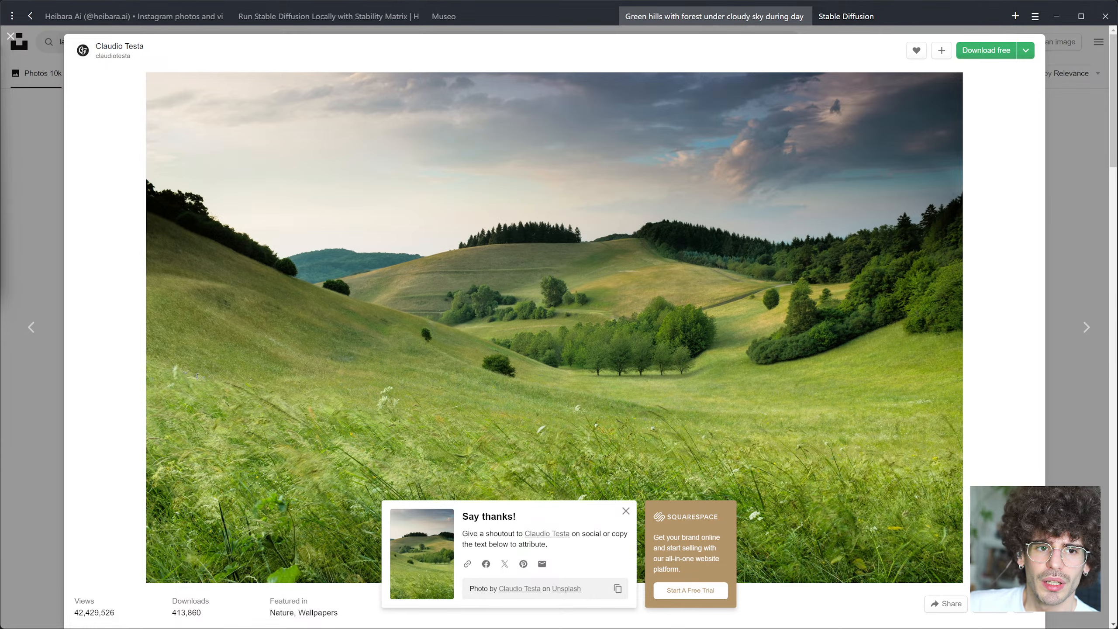
pyautogui.click(60, 124)
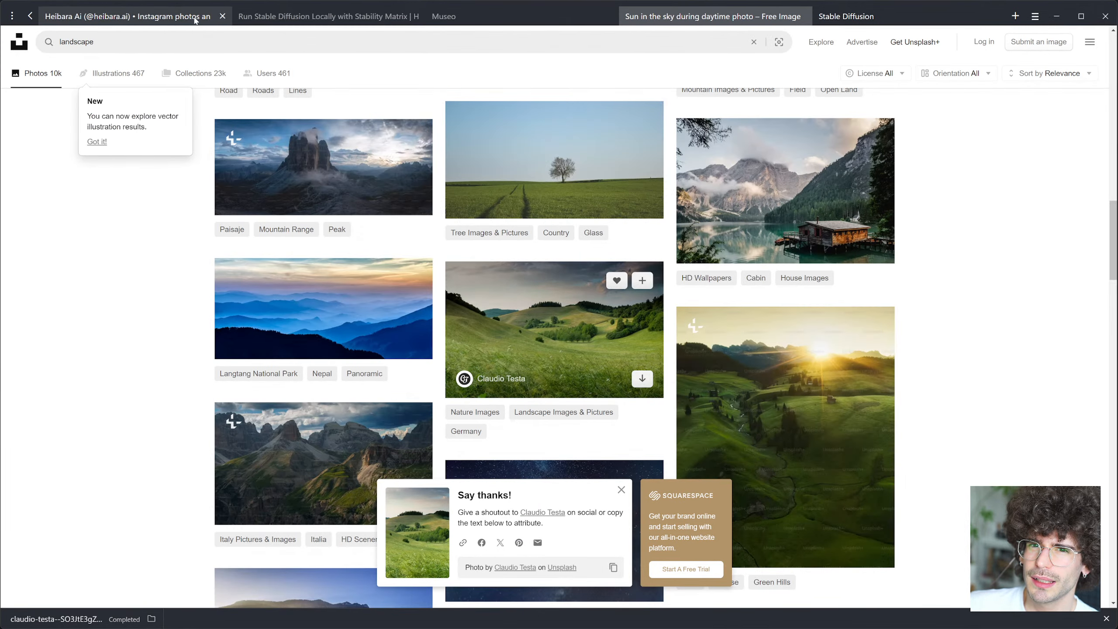
# Step: Return to Stable Diffusion and replace the img2img source gradient with the aged paper image with ink spots and calligraphy
pyautogui.click(888, 16)
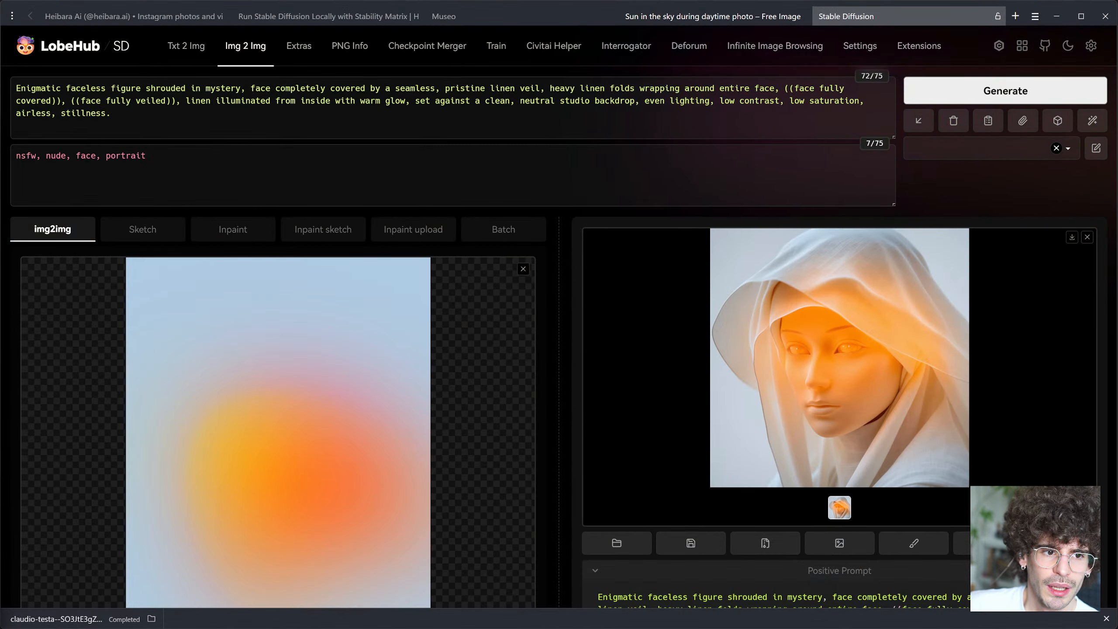
pyautogui.moveTo(387, 387); pyautogui.dragTo(445, 462)
pyautogui.scroll(-4, 445, 463)
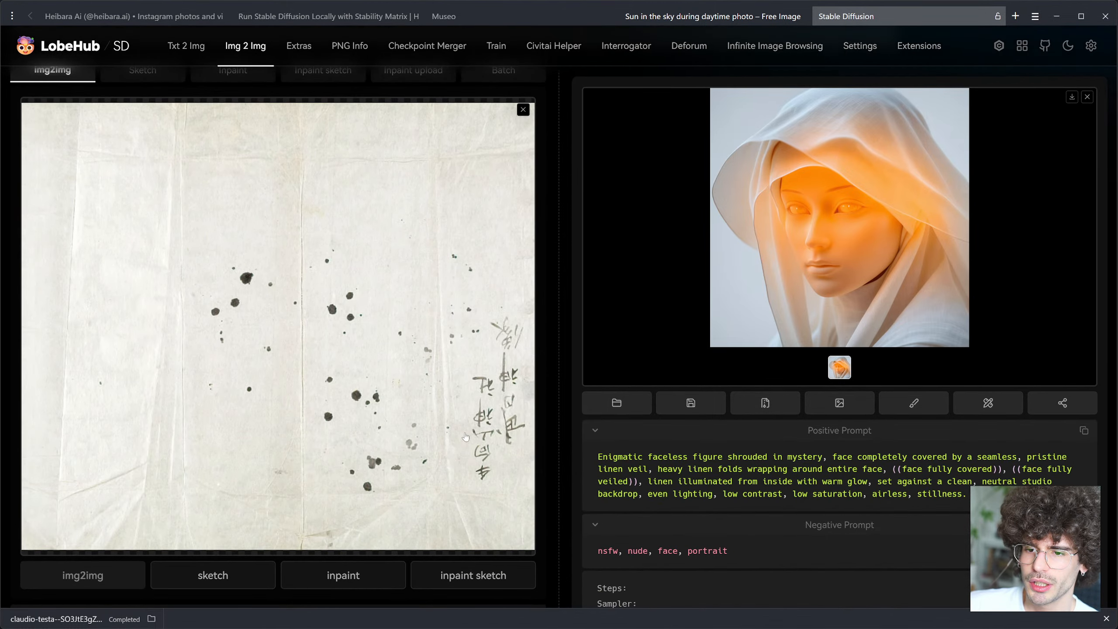
pyautogui.scroll(4, 447, 430)
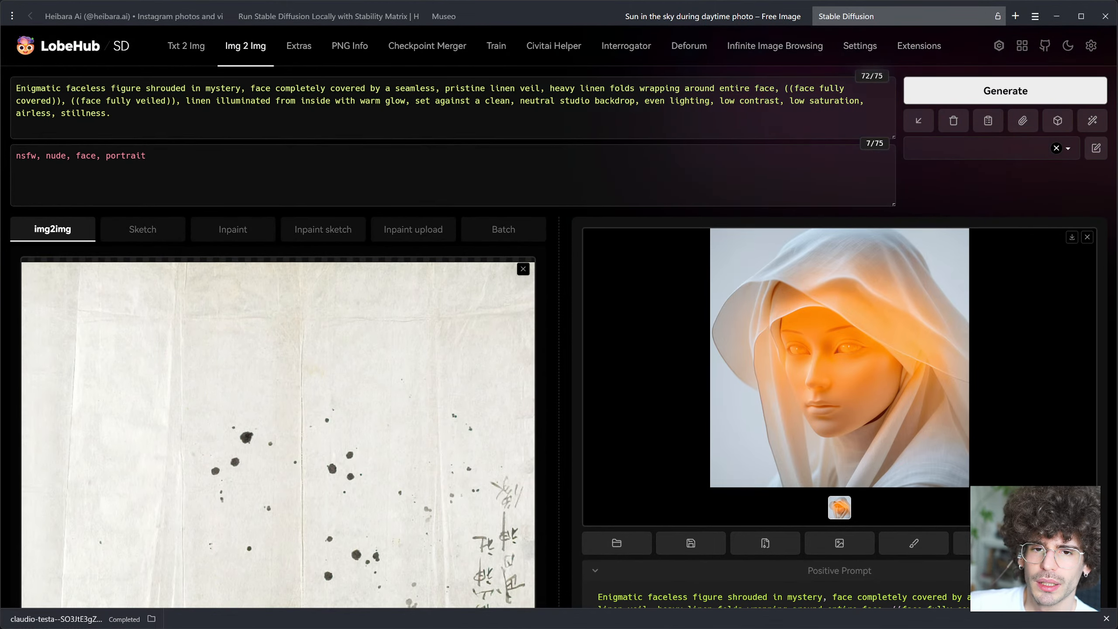
# Step: Change the Stable Diffusion checkpoint to animaPencilXL_v400
pyautogui.click(146, 156)
pyautogui.click(5, 344)
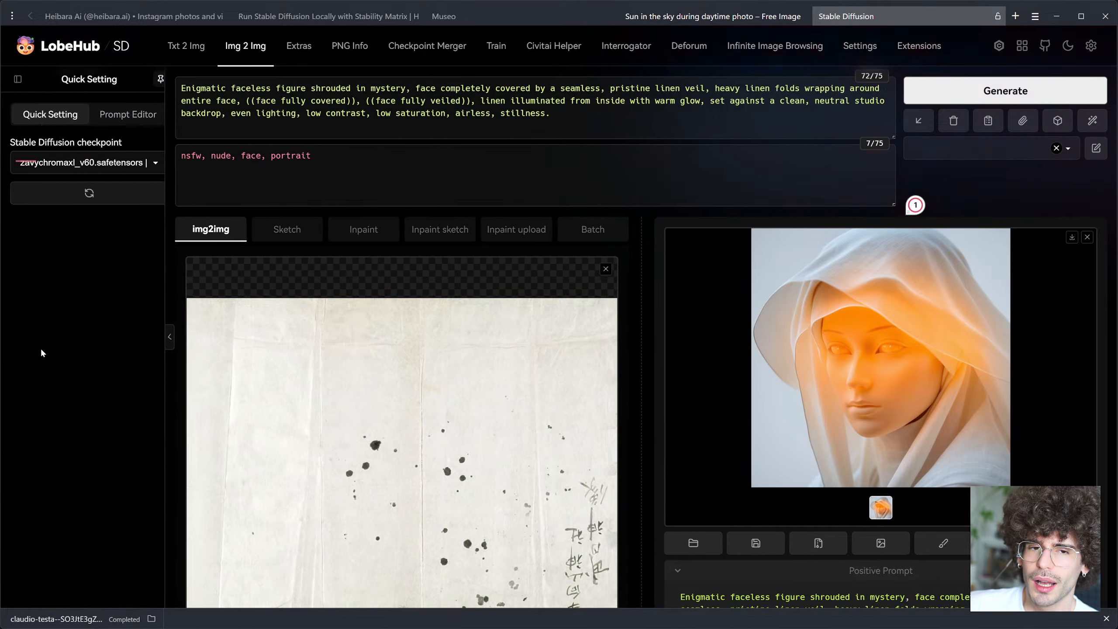
pyautogui.click(143, 163)
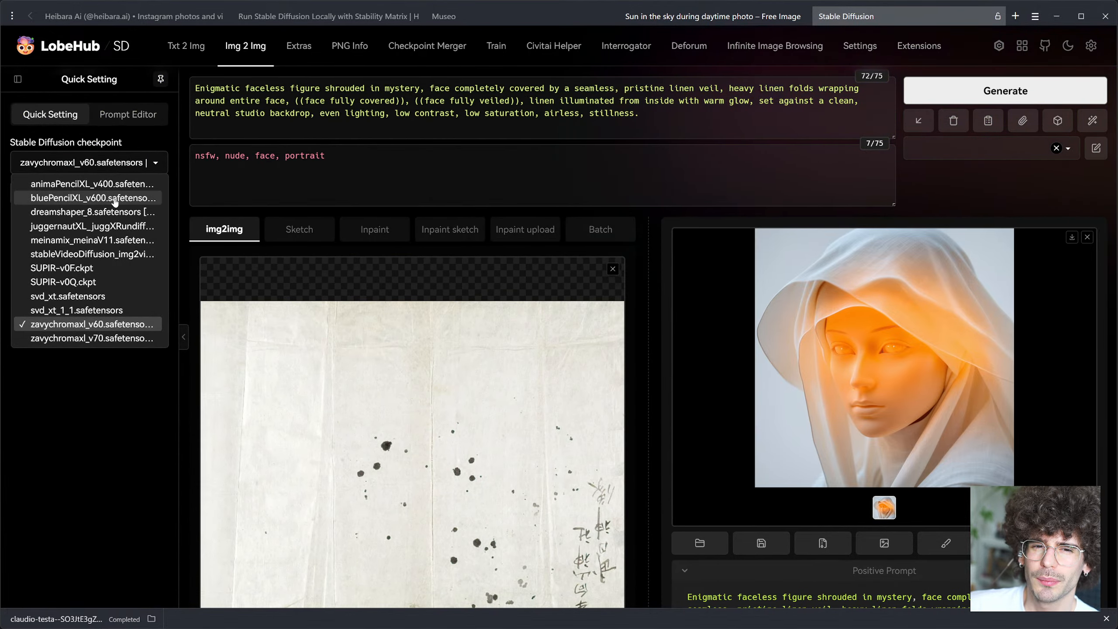
pyautogui.click(97, 185)
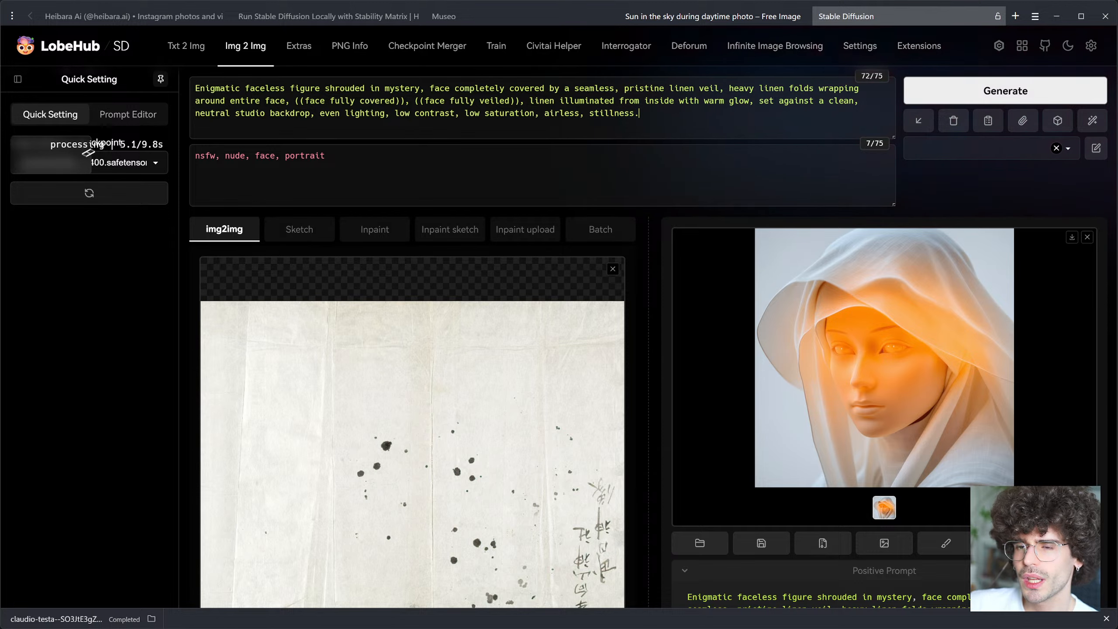
# Step: Hide the checkpoint settings and insert an anime style description before "Enigmatic" in the positive prompt
pyautogui.click(639, 113)
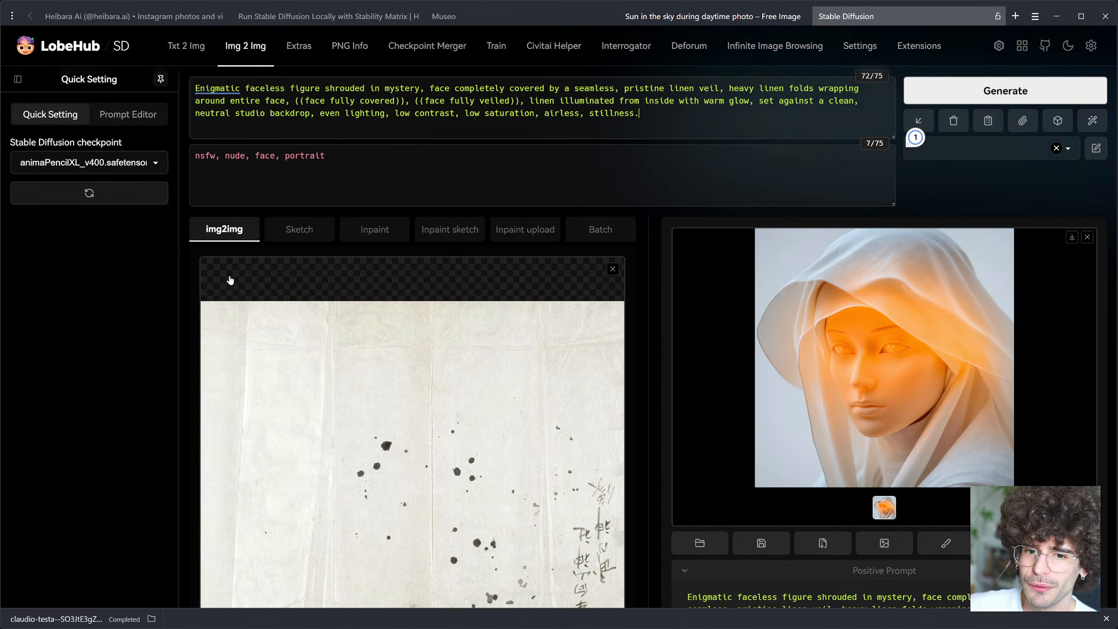
pyautogui.click(181, 338)
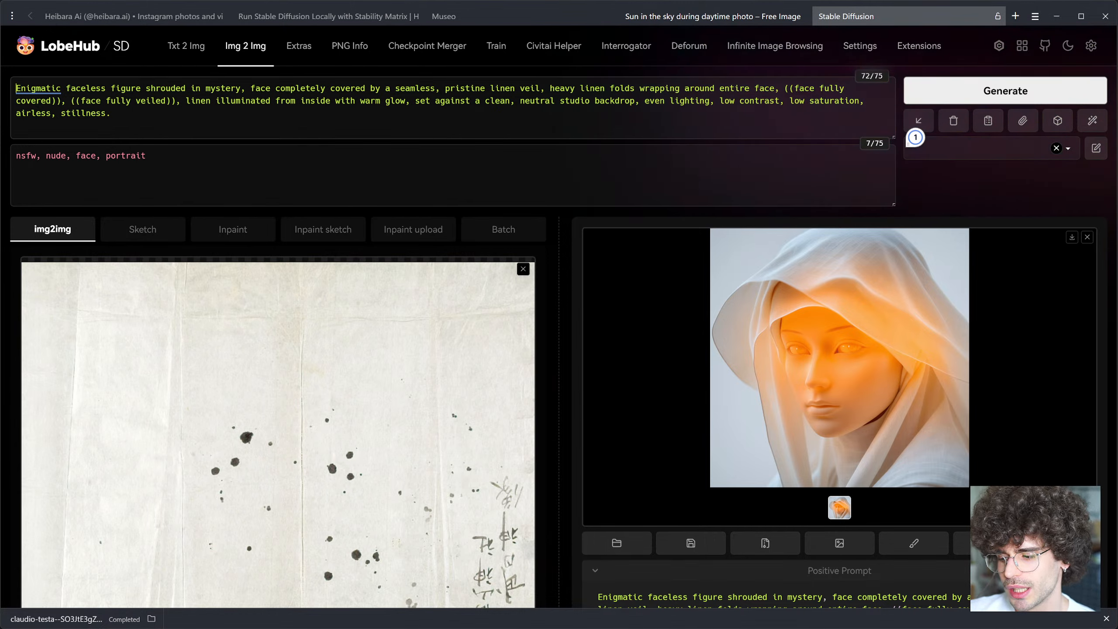
pyautogui.write('Anie sty')
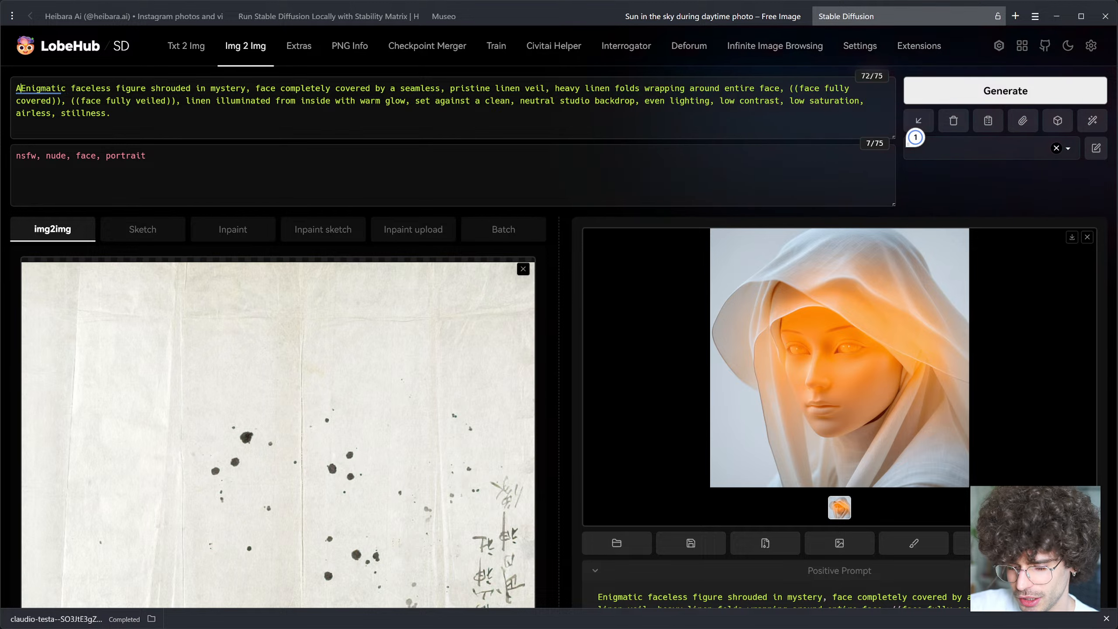
# Step: Prefix the positive prompt with "Anime style, retro anime," and make the following word "enigmatic" lowercase
pyautogui.write('le')
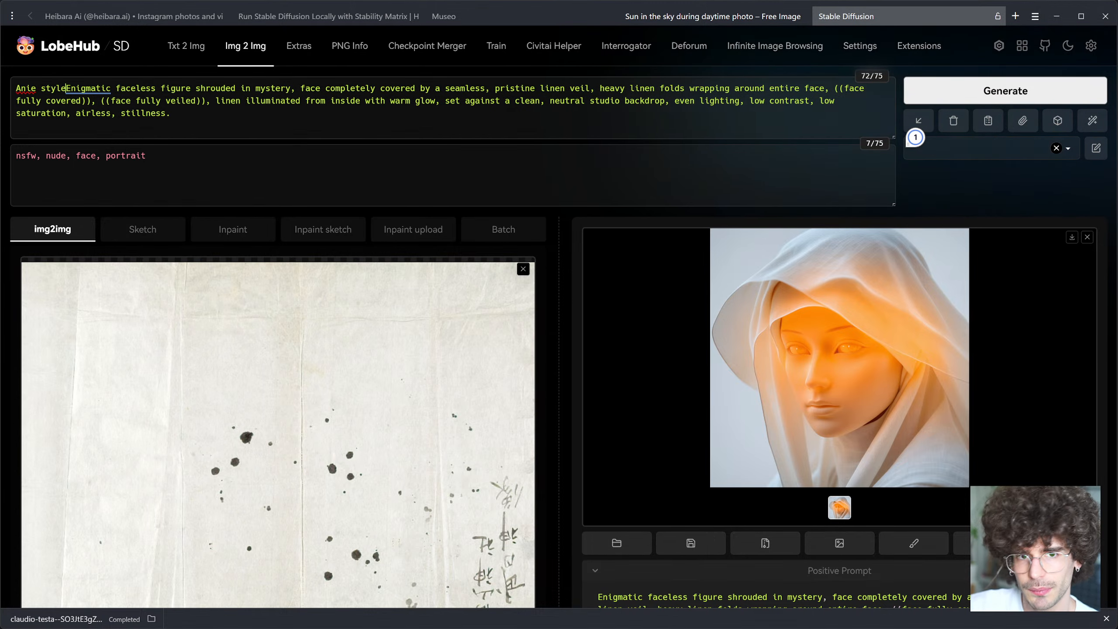
pyautogui.write(', ')
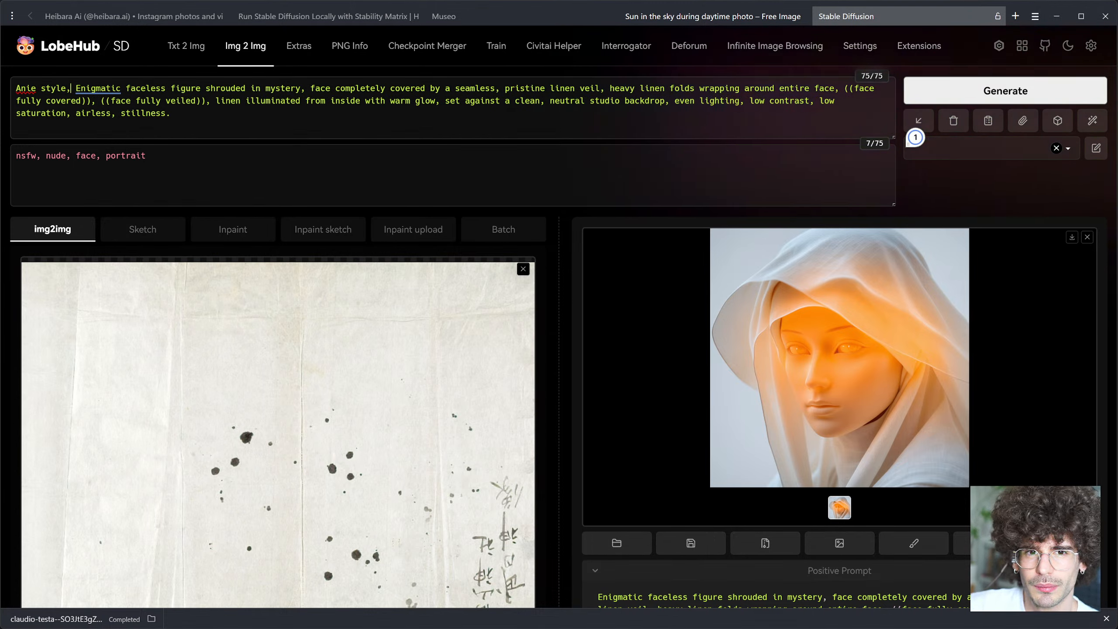
pyautogui.write('m')
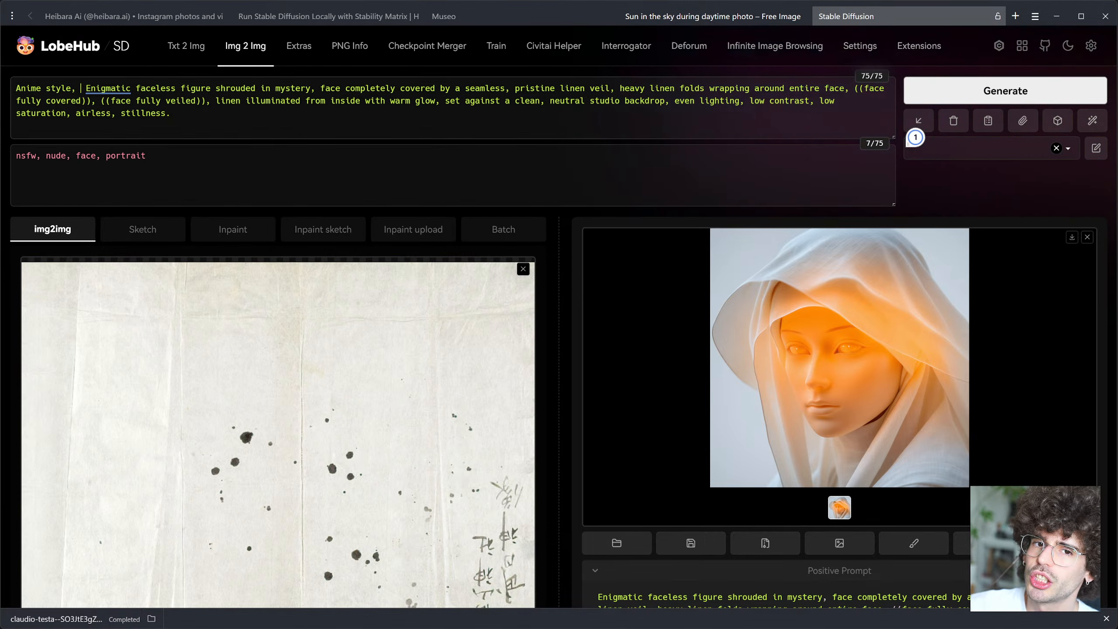
pyautogui.write(' retro a')
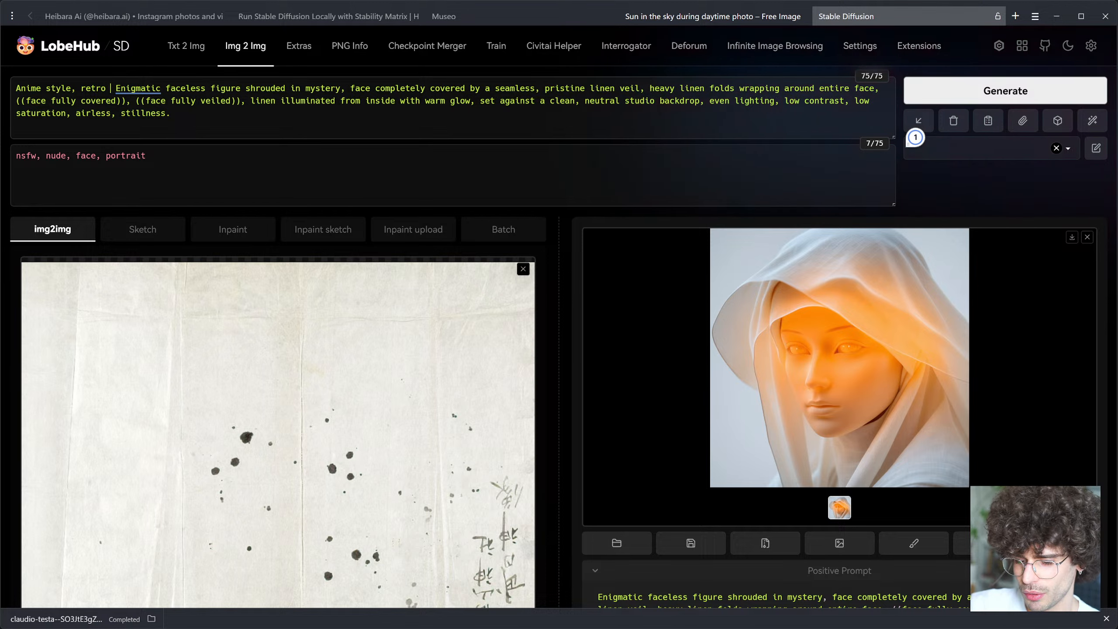
pyautogui.write('nime,')
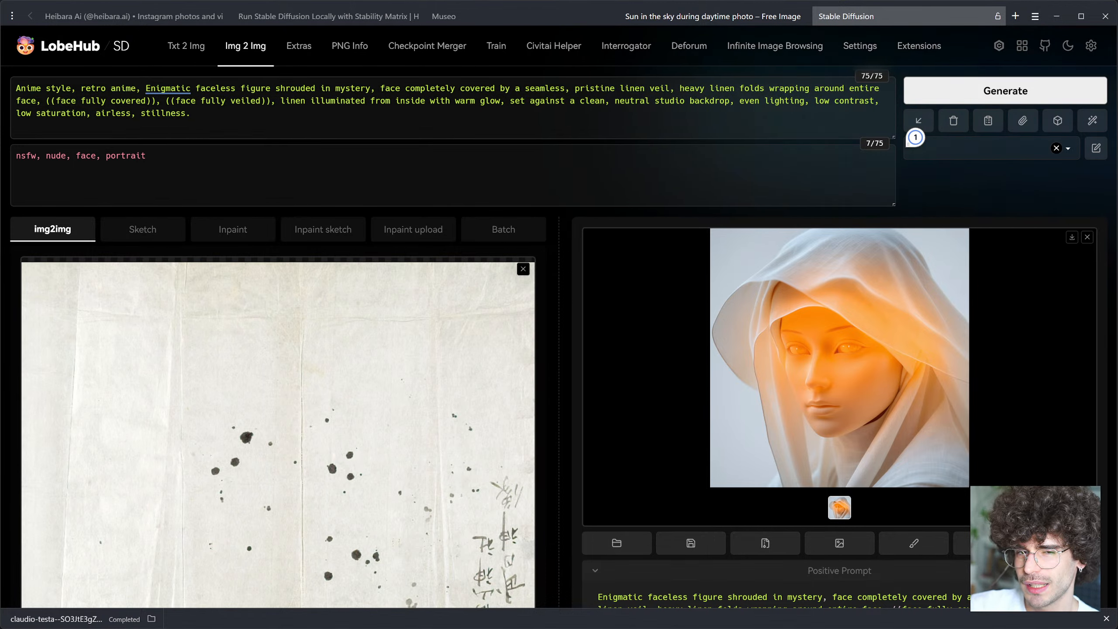
pyautogui.press('Delete')
pyautogui.write('we')
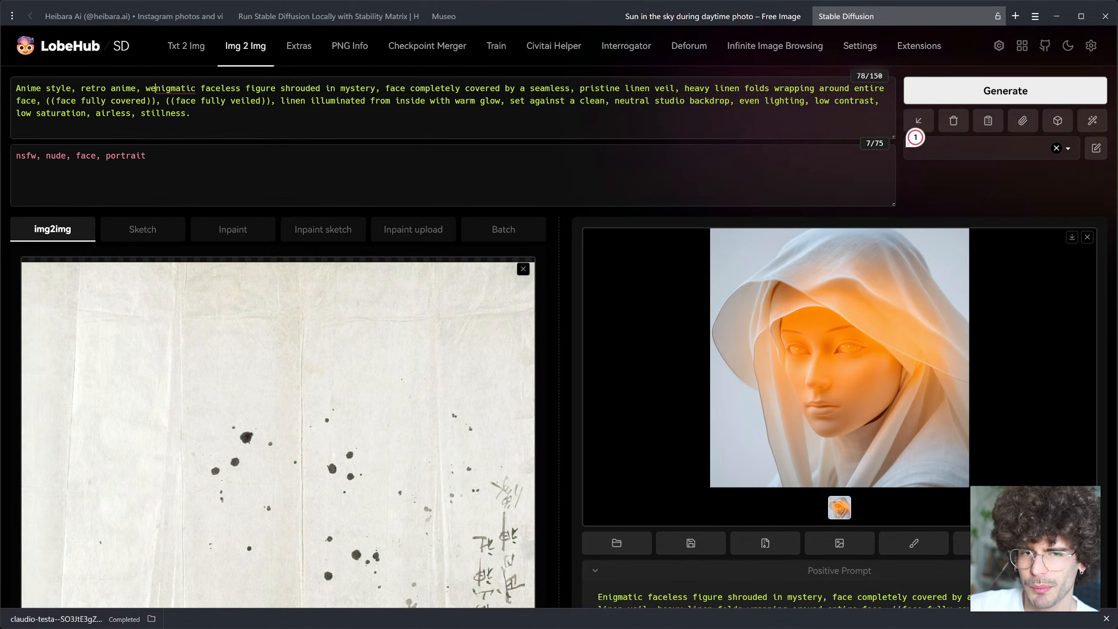
pyautogui.press('BackSpace')
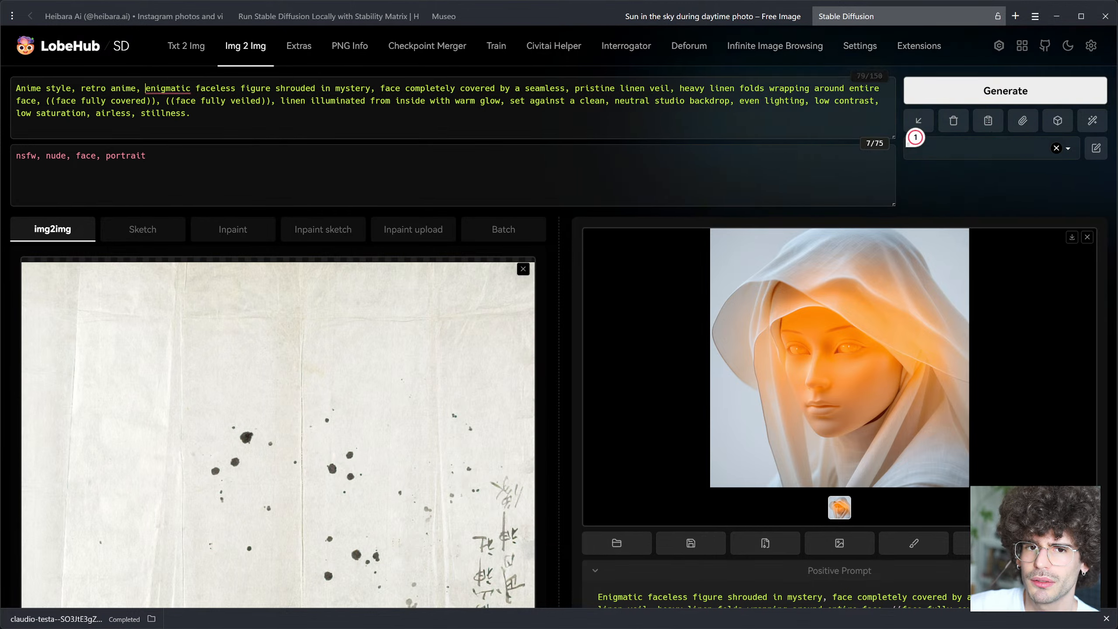
pyautogui.click(140, 88)
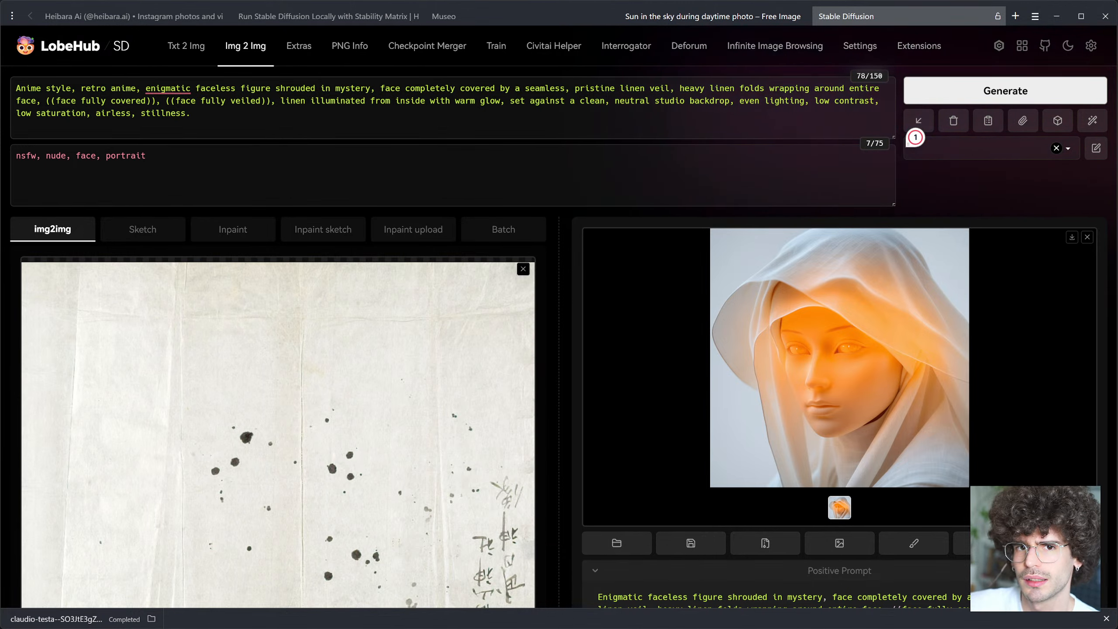
pyautogui.moveTo(168, 89)
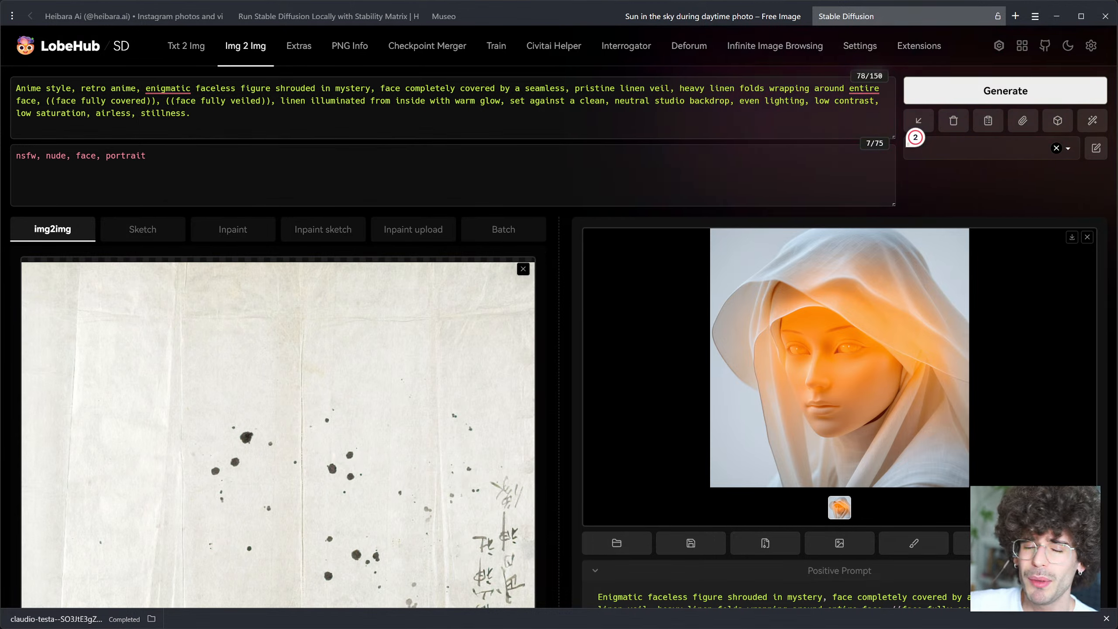
# Step: Remove "face" and "portrait" from the negative prompt, leaving only "nsfw, nude"
pyautogui.click(214, 158)
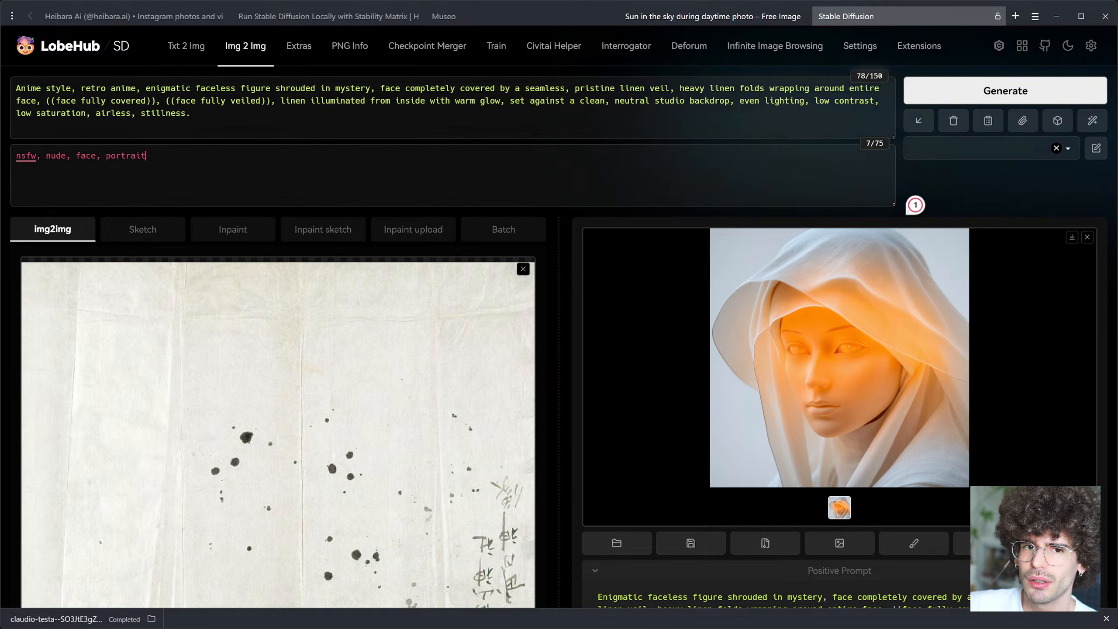
pyautogui.moveTo(146, 155); pyautogui.dragTo(66, 156)
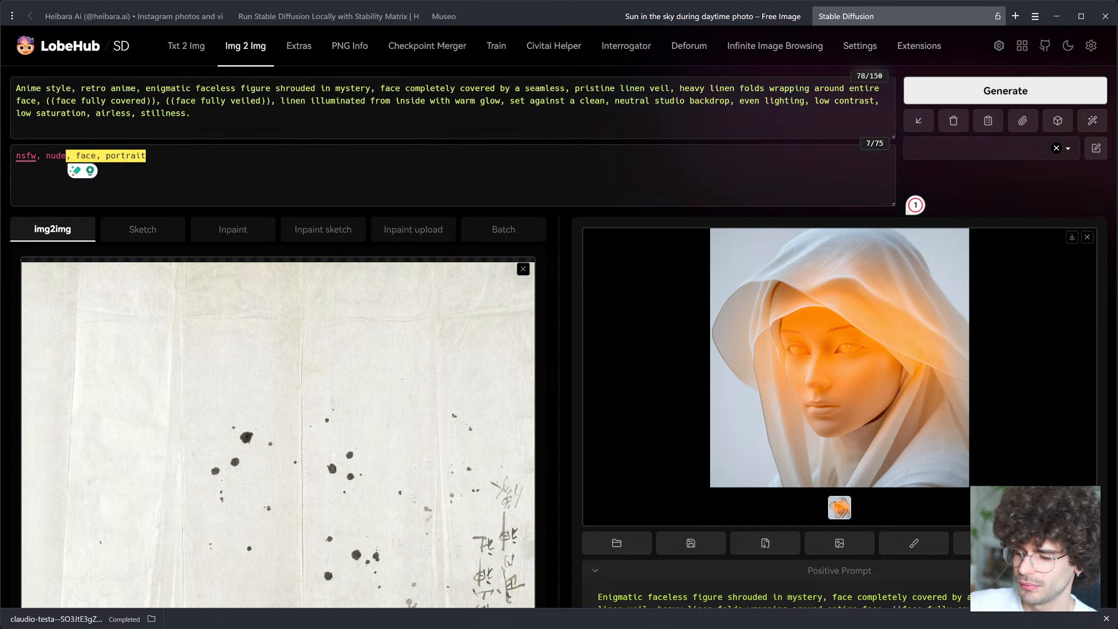
pyautogui.press('BackSpace')
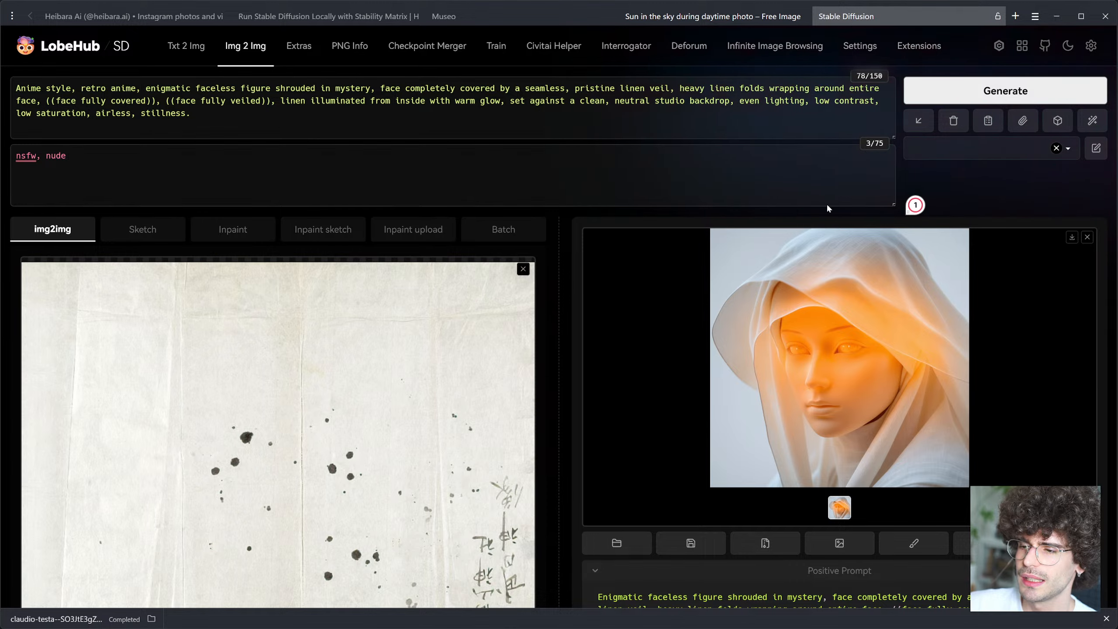
# Step: Generate an image with the edited prompts and inspect the result at full size
pyautogui.click(1048, 81)
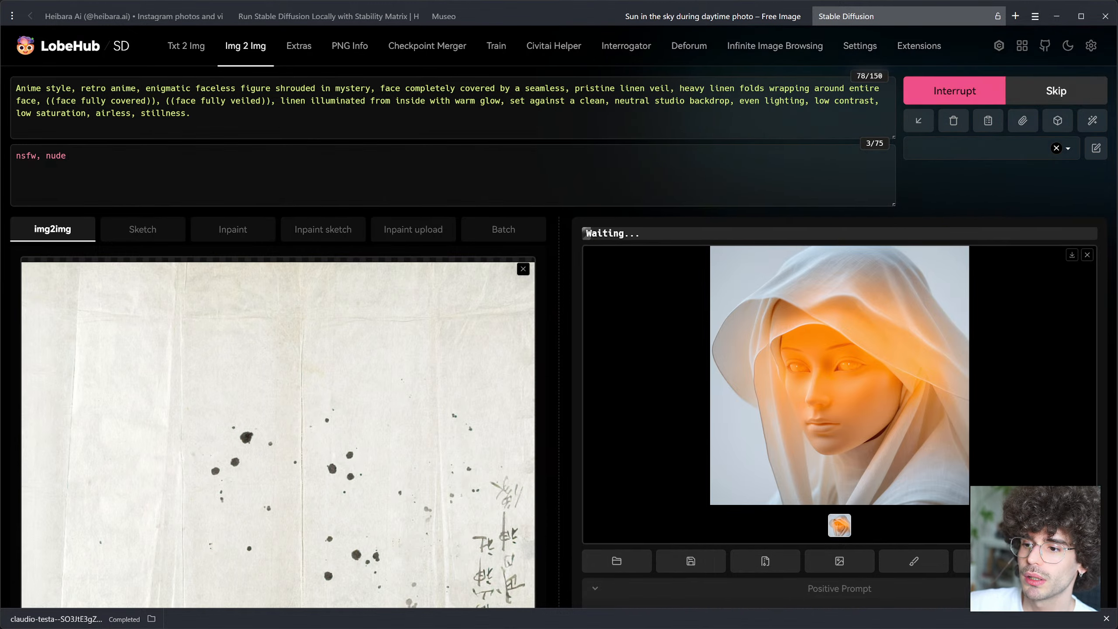
pyautogui.scroll(-10, 568, 317)
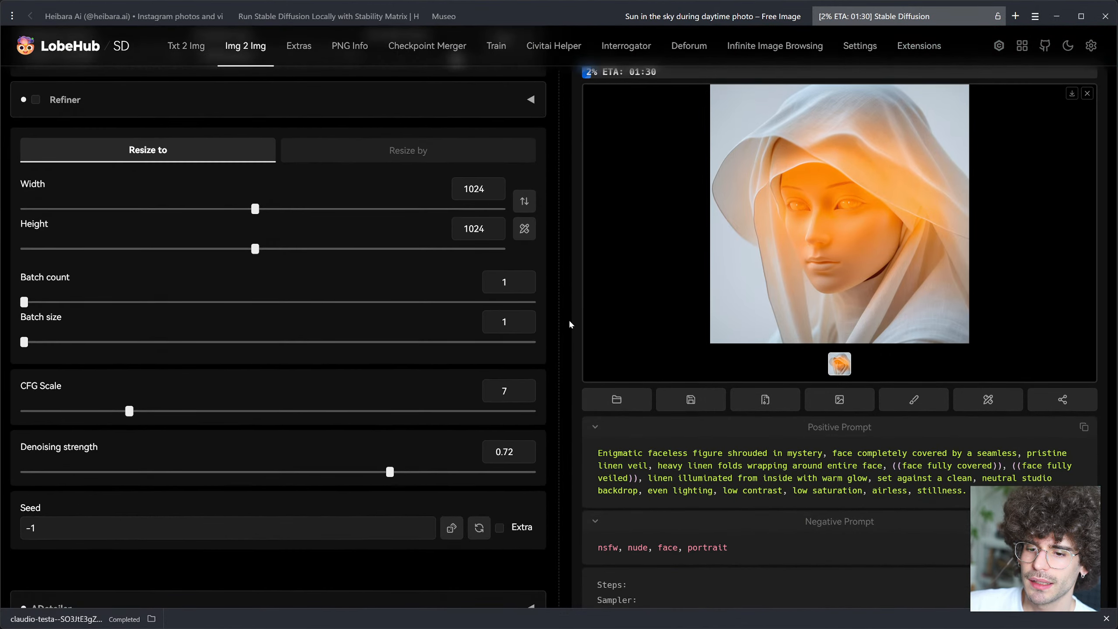
pyautogui.scroll(3, 427, 219)
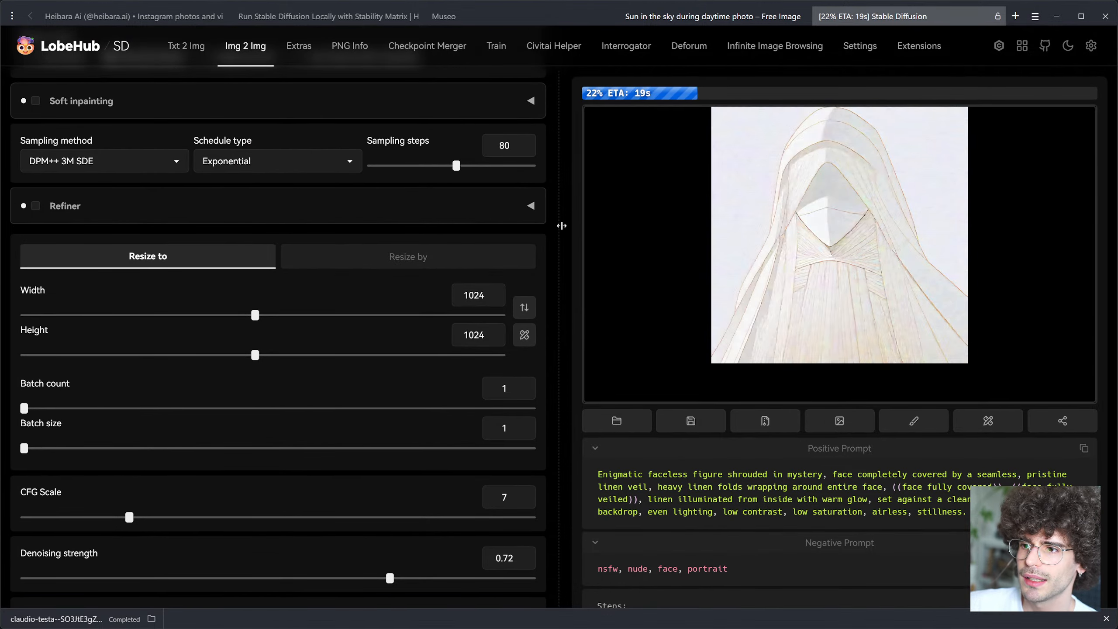
pyautogui.scroll(6, 562, 226)
pyautogui.scroll(5, 562, 225)
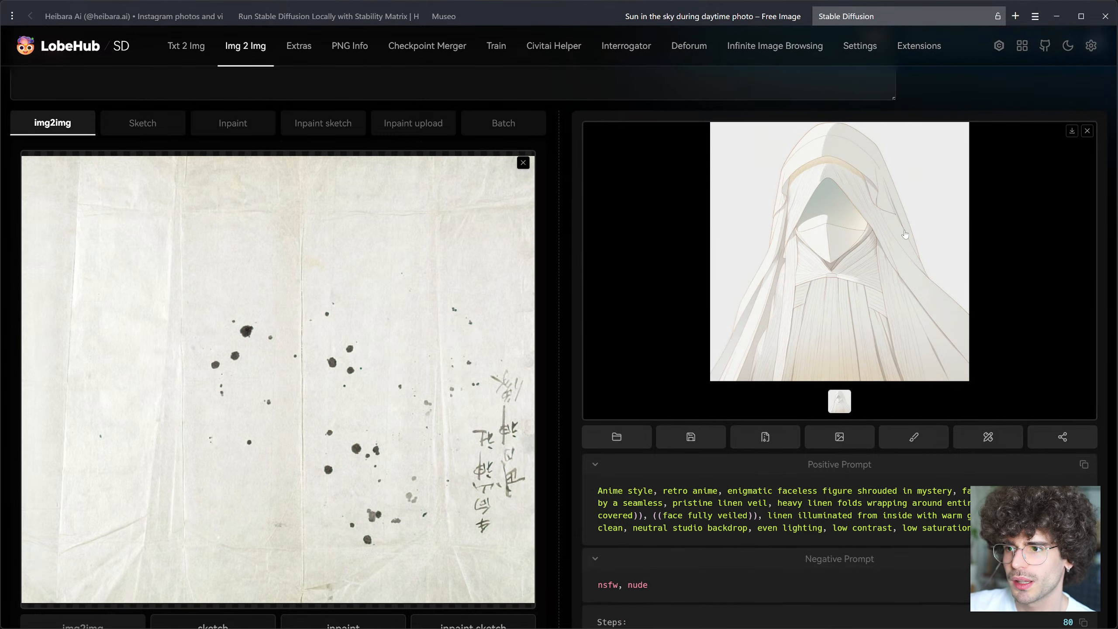
pyautogui.click(905, 234)
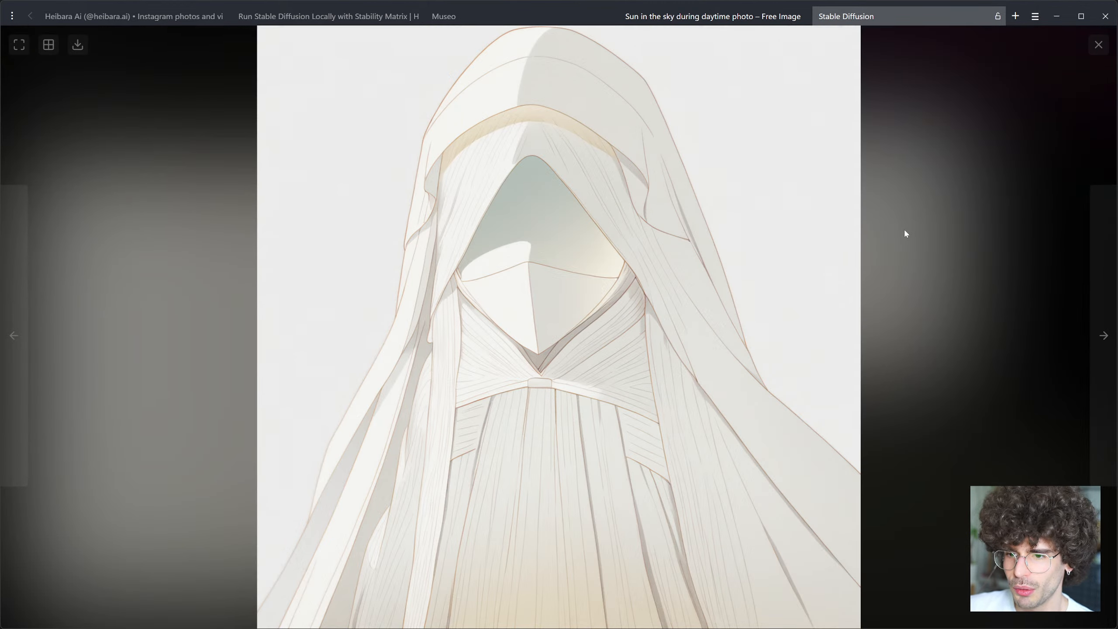
pyautogui.click(905, 233)
# Step: Set the denoising strength to 0.75 and the CFG scale to 6
pyautogui.scroll(-10, 706, 268)
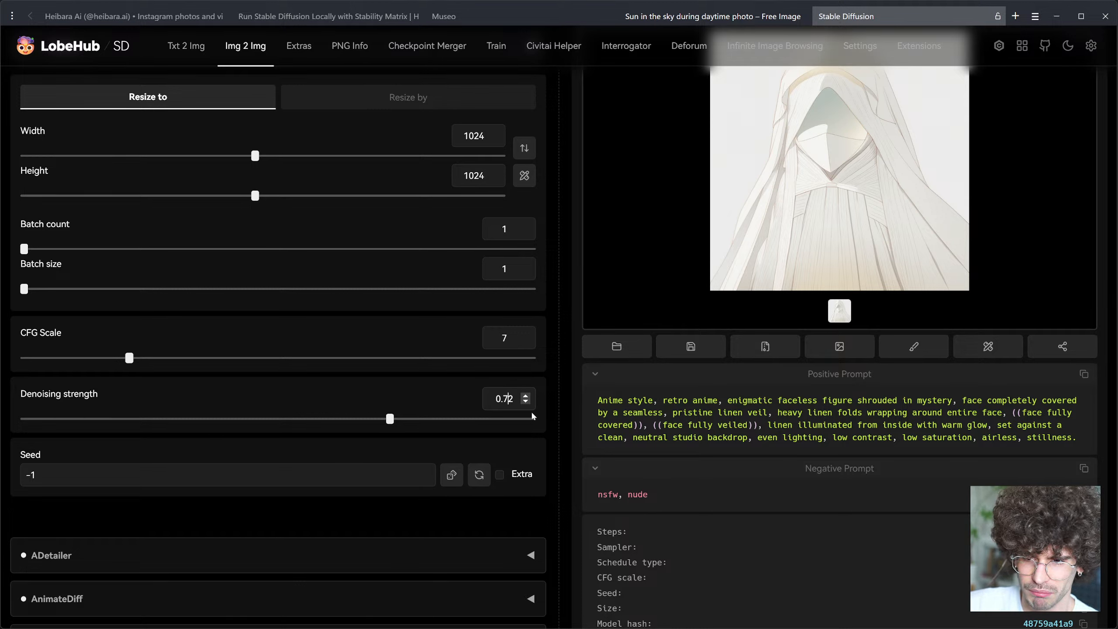
pyautogui.press('Delete')
pyautogui.write('5')
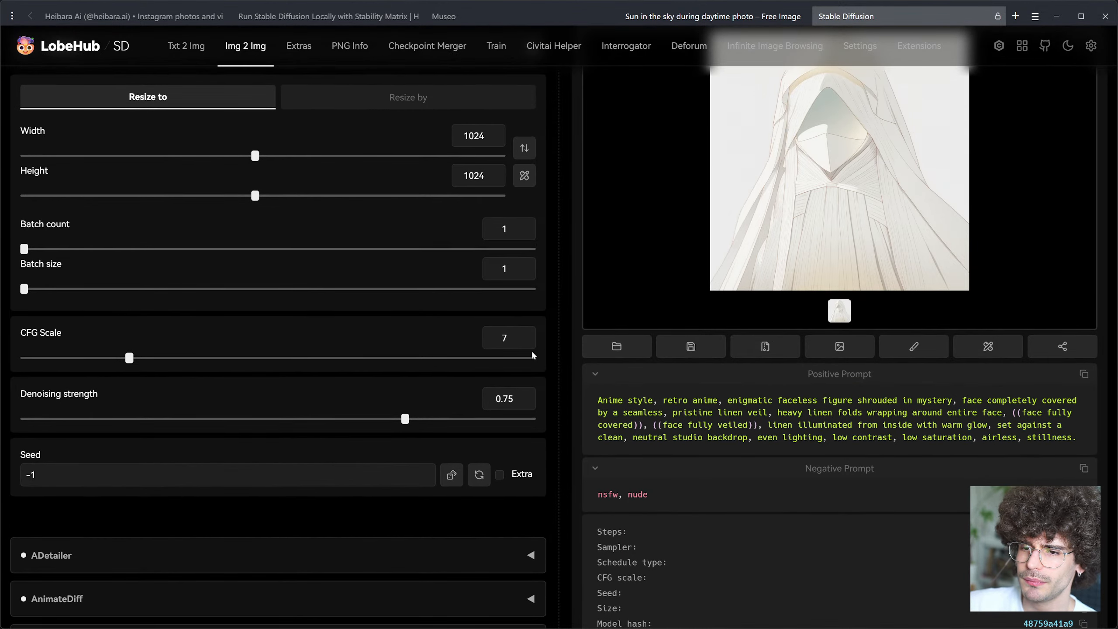
pyautogui.doubleClick(504, 337)
pyautogui.write('6')
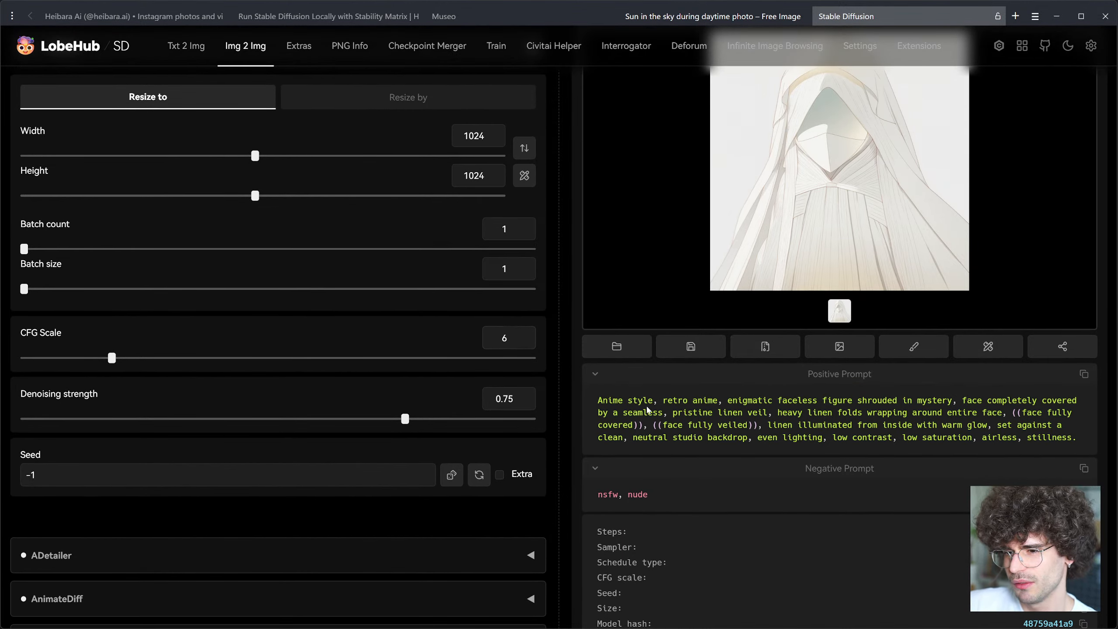
# Step: Generate two images in succession with the new settings and inspect the second one at full size
pyautogui.scroll(15, 1000, 183)
pyautogui.scroll(2, 1000, 183)
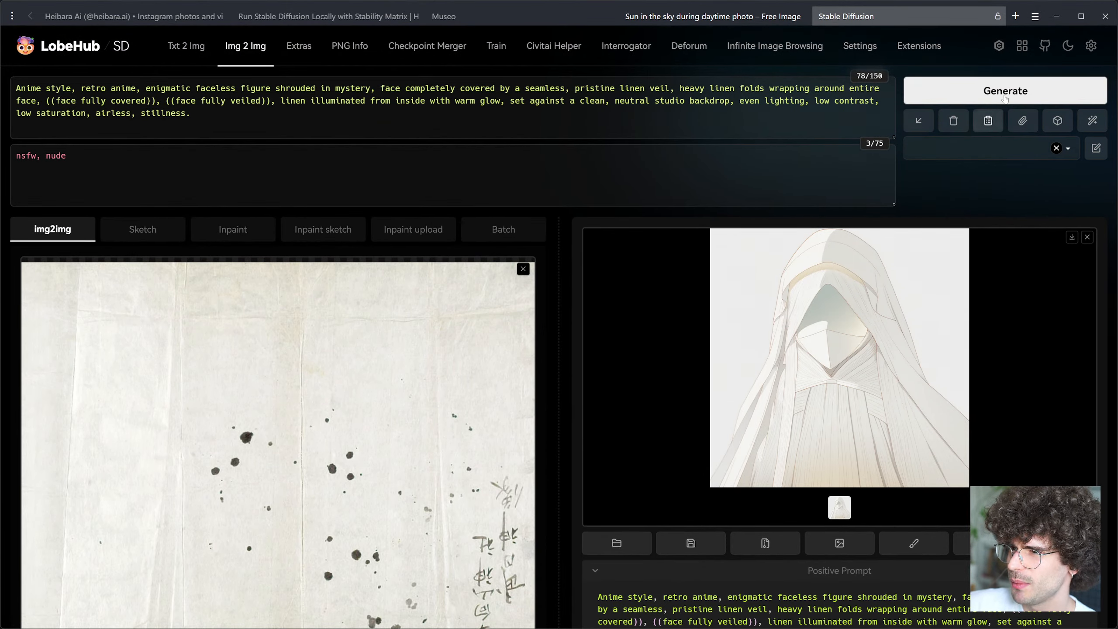
pyautogui.click(1002, 95)
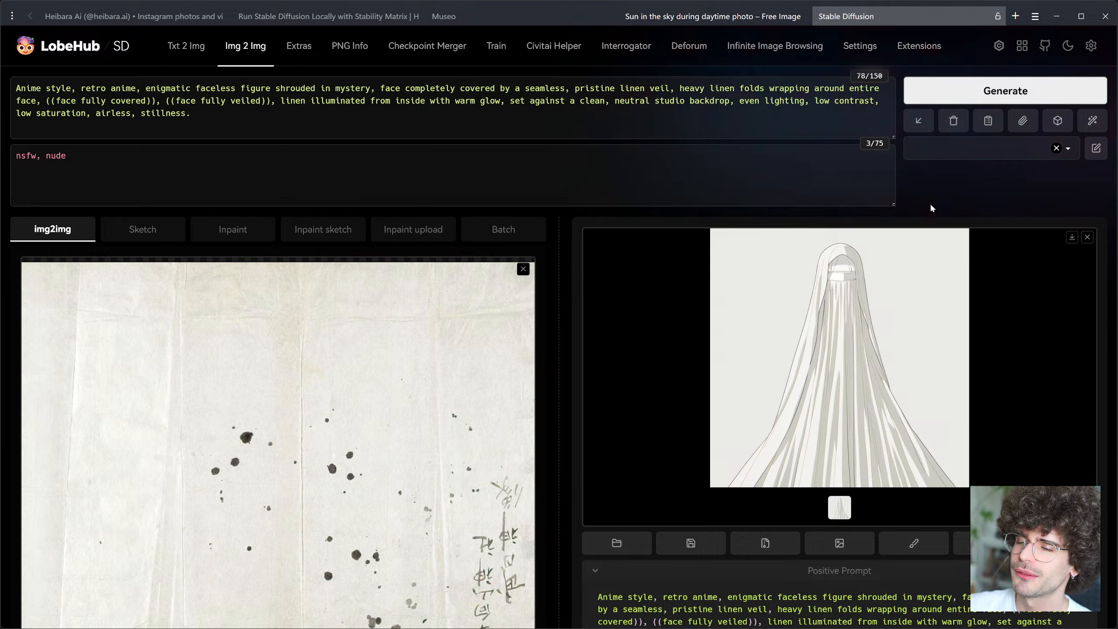
pyautogui.click(944, 95)
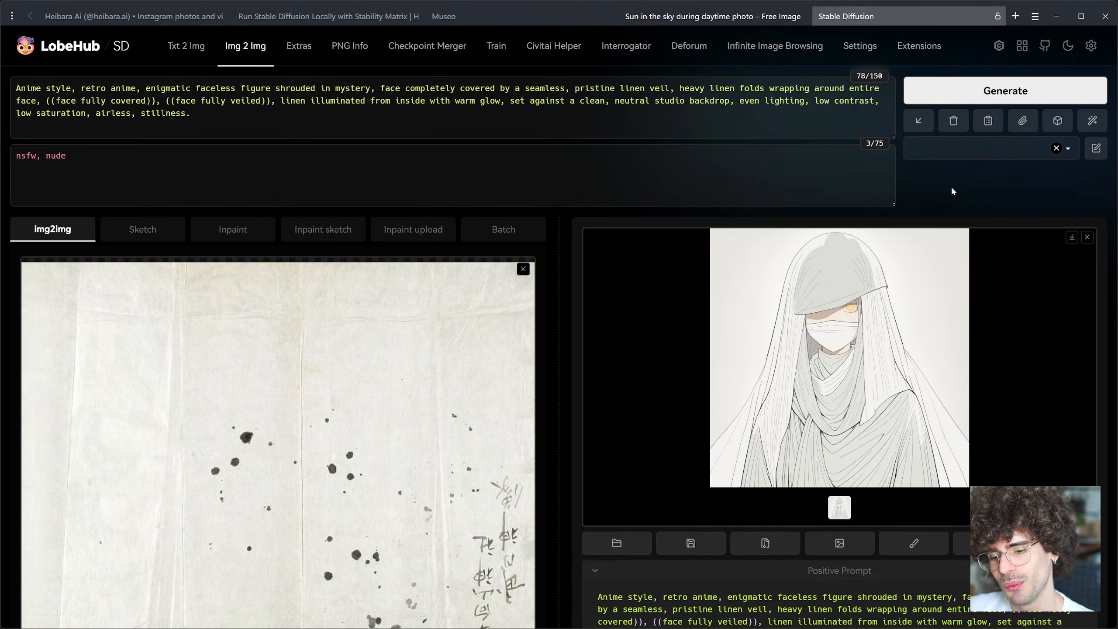
pyautogui.click(862, 388)
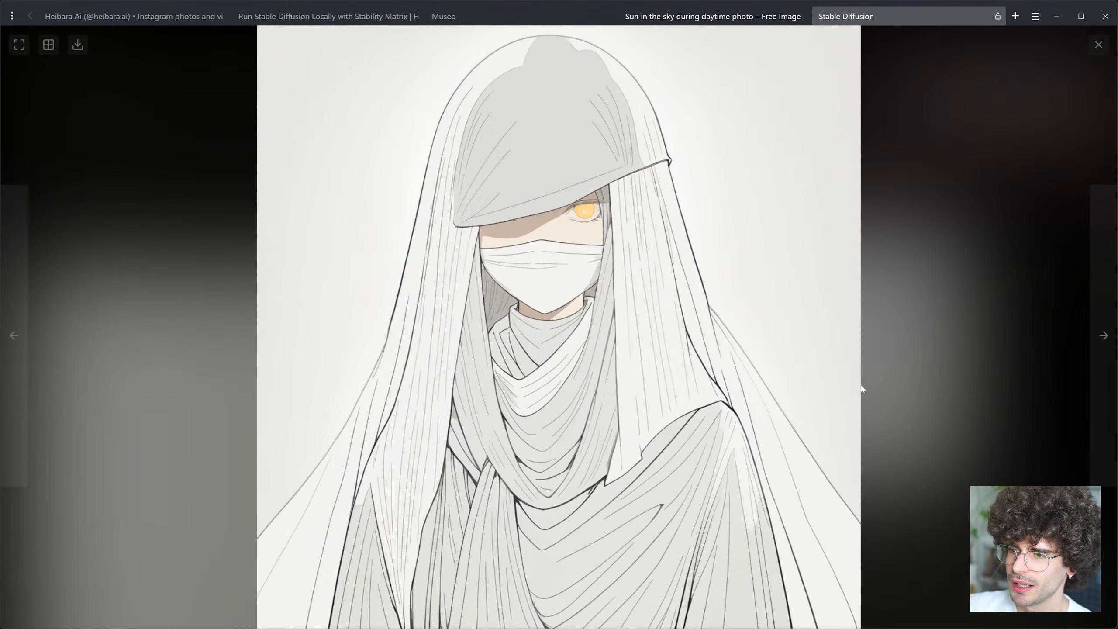
pyautogui.click(943, 292)
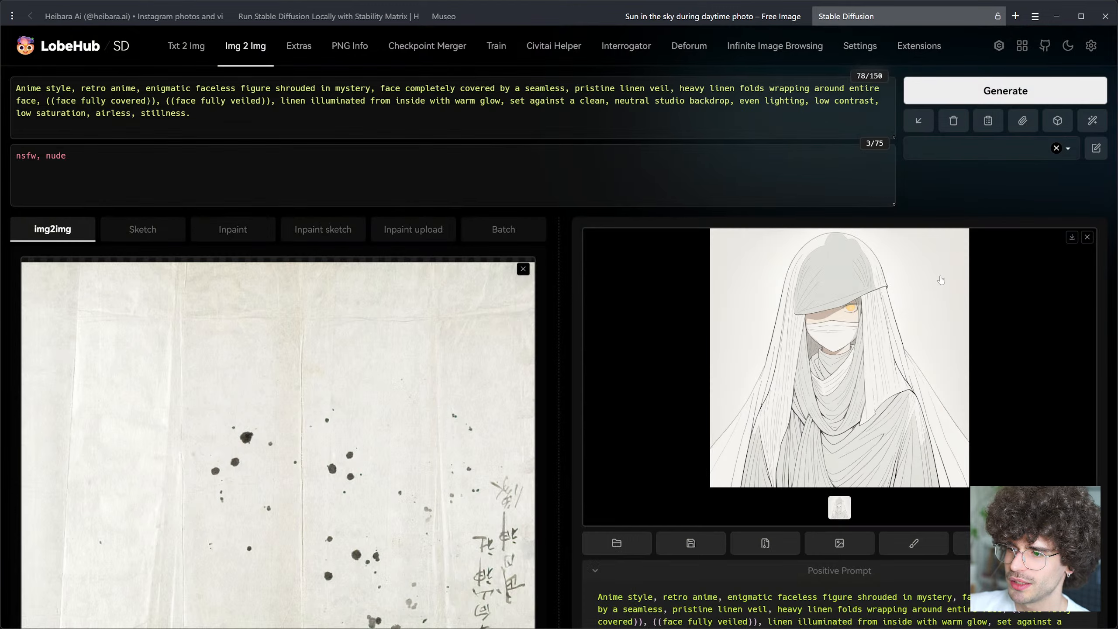
# Step: Replace the img2img source image with the landscape photo of green rolling hills
pyautogui.scroll(-10, 941, 281)
pyautogui.scroll(-5, 941, 278)
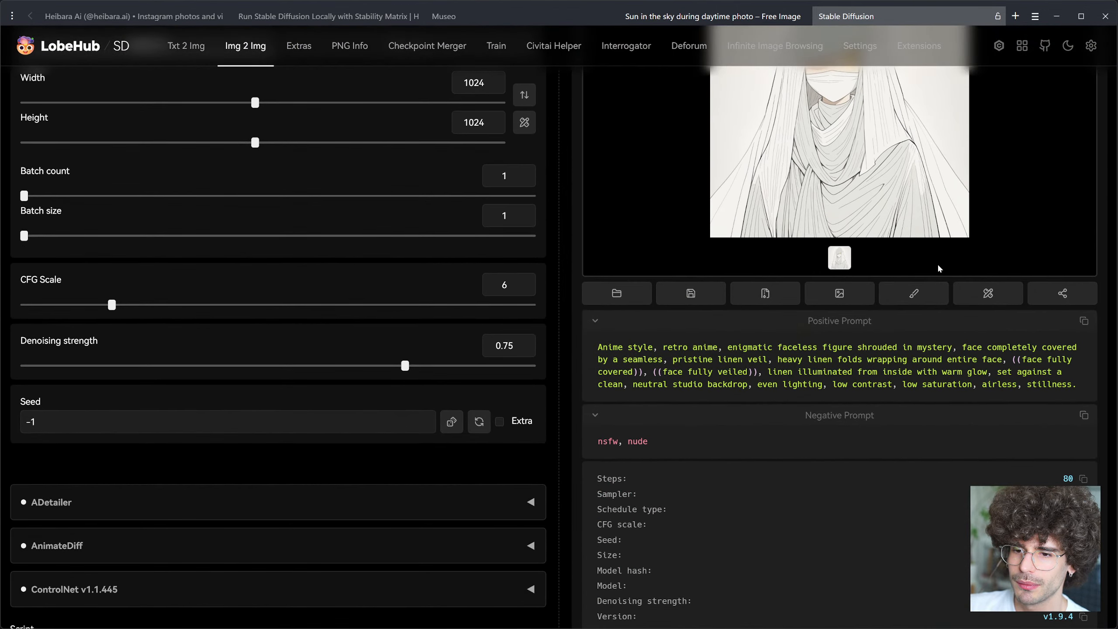
pyautogui.scroll(5, 937, 263)
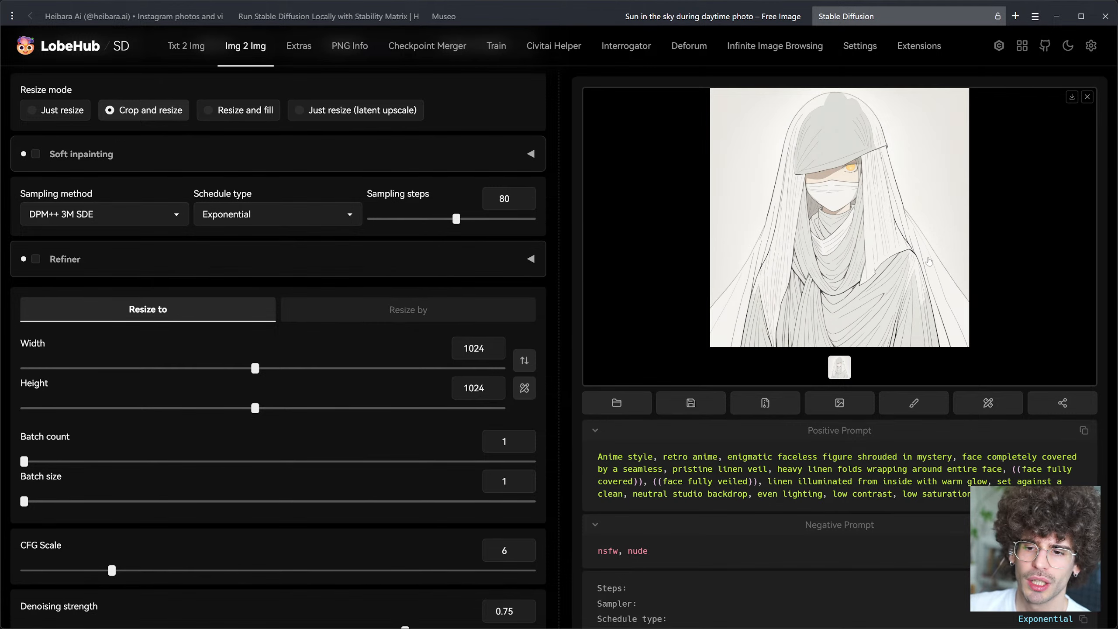
pyautogui.scroll(10, 229, 417)
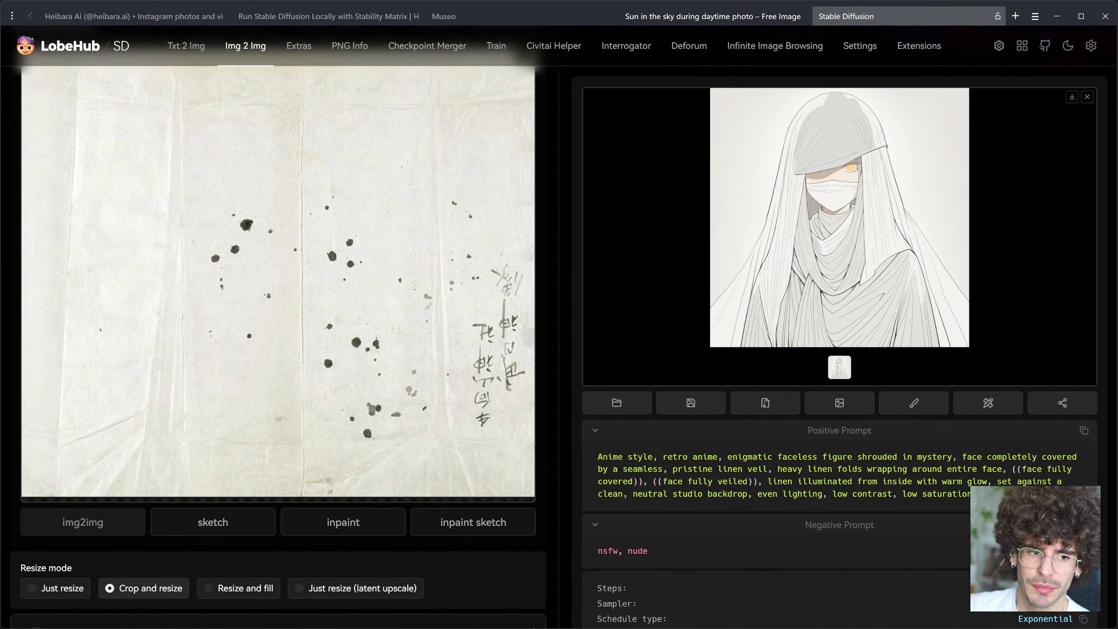
pyautogui.scroll(5, 204, 429)
pyautogui.scroll(-4, 204, 430)
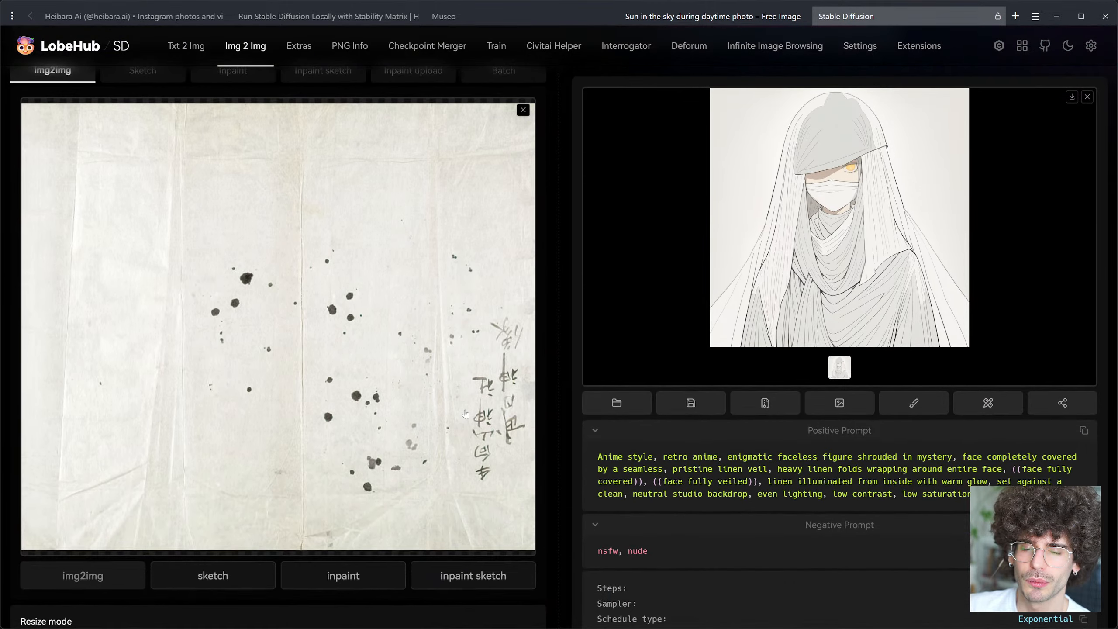
pyautogui.moveTo(313, 305); pyautogui.dragTo(315, 325)
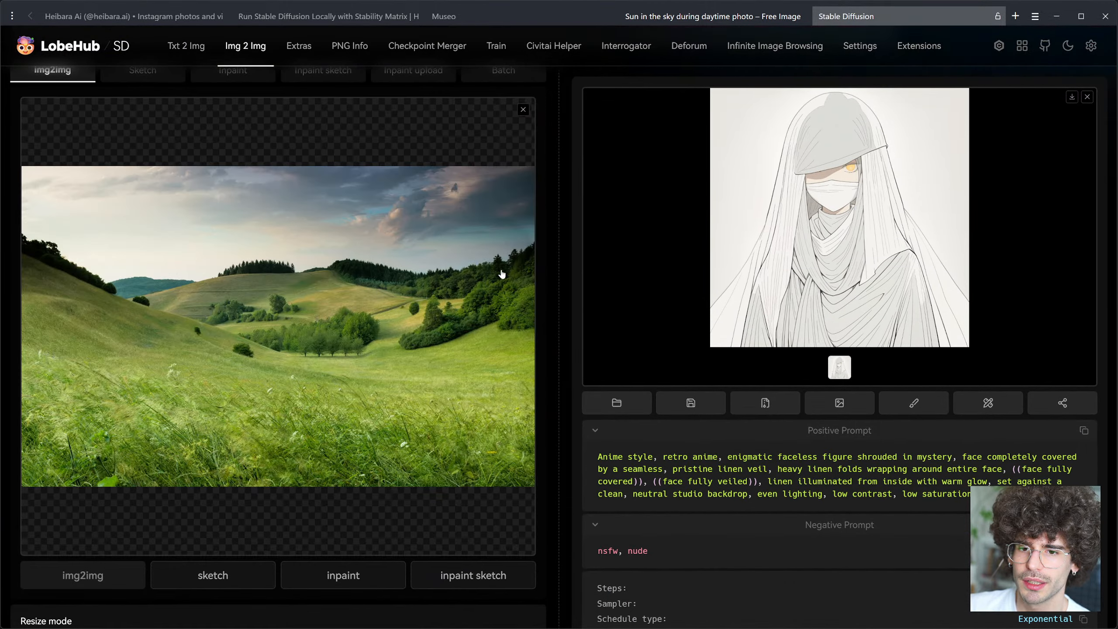
pyautogui.scroll(5, 599, 295)
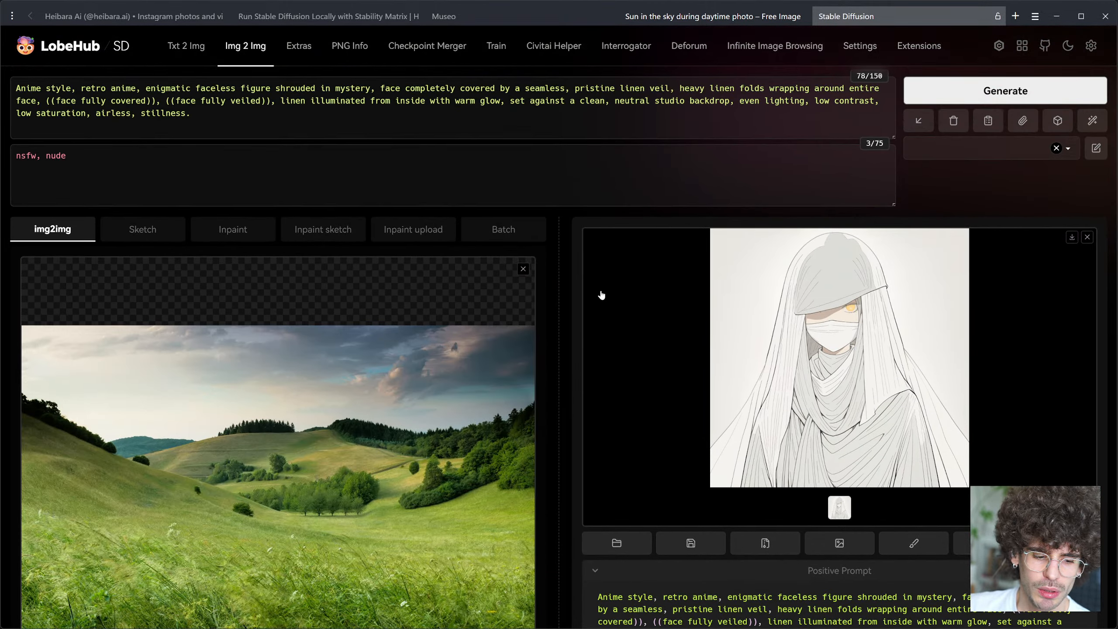
pyautogui.scroll(-5, 600, 295)
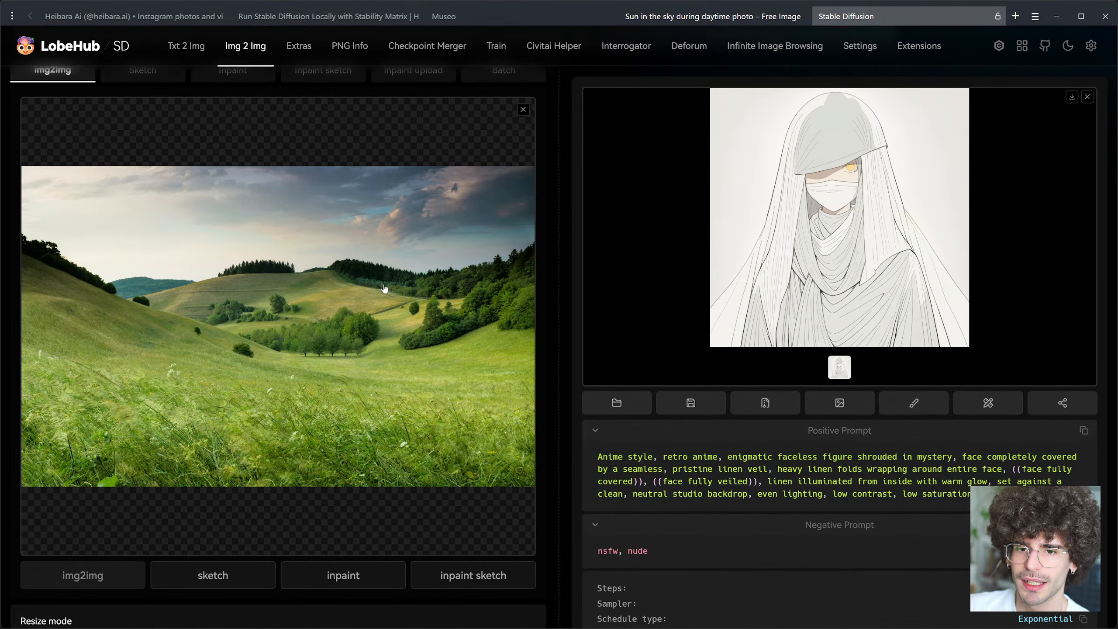
pyautogui.scroll(5, 524, 321)
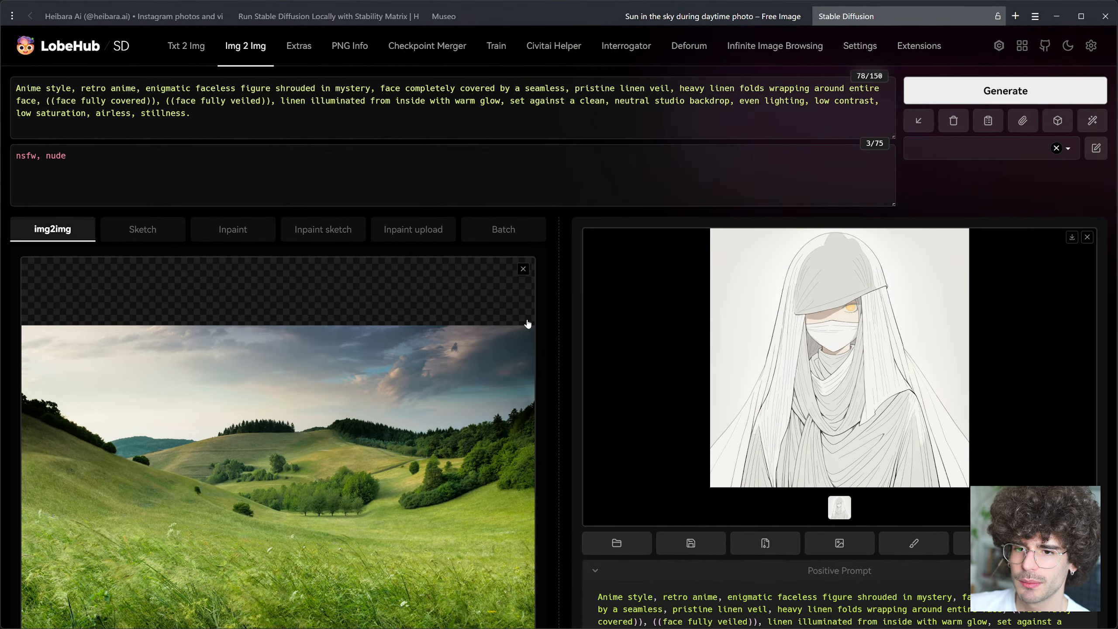
# Step: Launch prompt-maker.bat through the system search and move its terminal window toward the middle of the screen
pyautogui.click(190, 113)
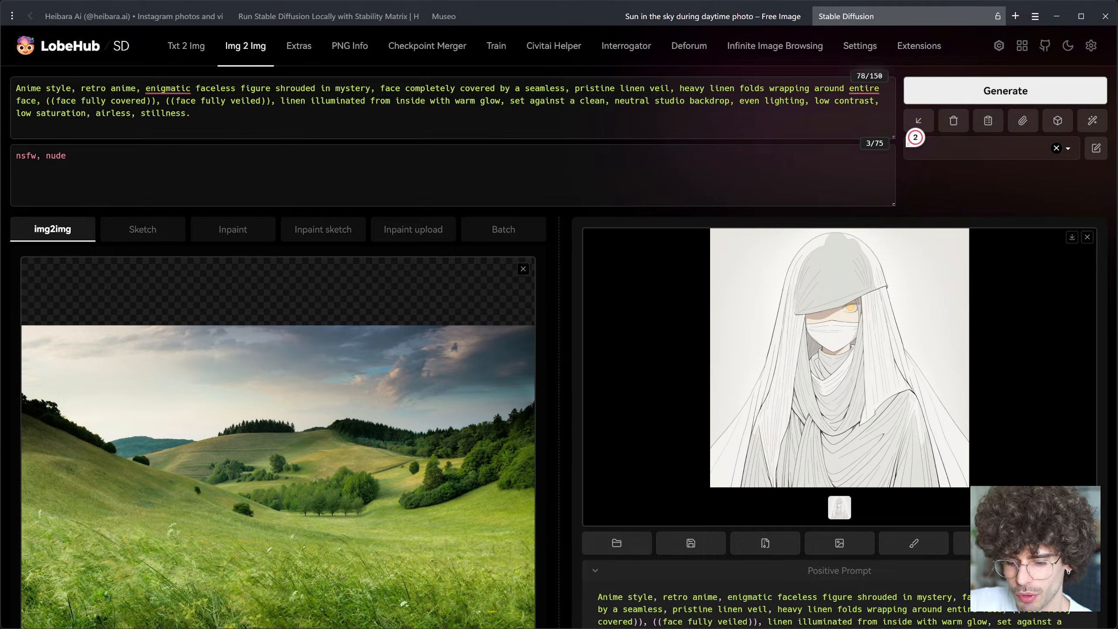
pyautogui.press('super')
pyautogui.write('prompt')
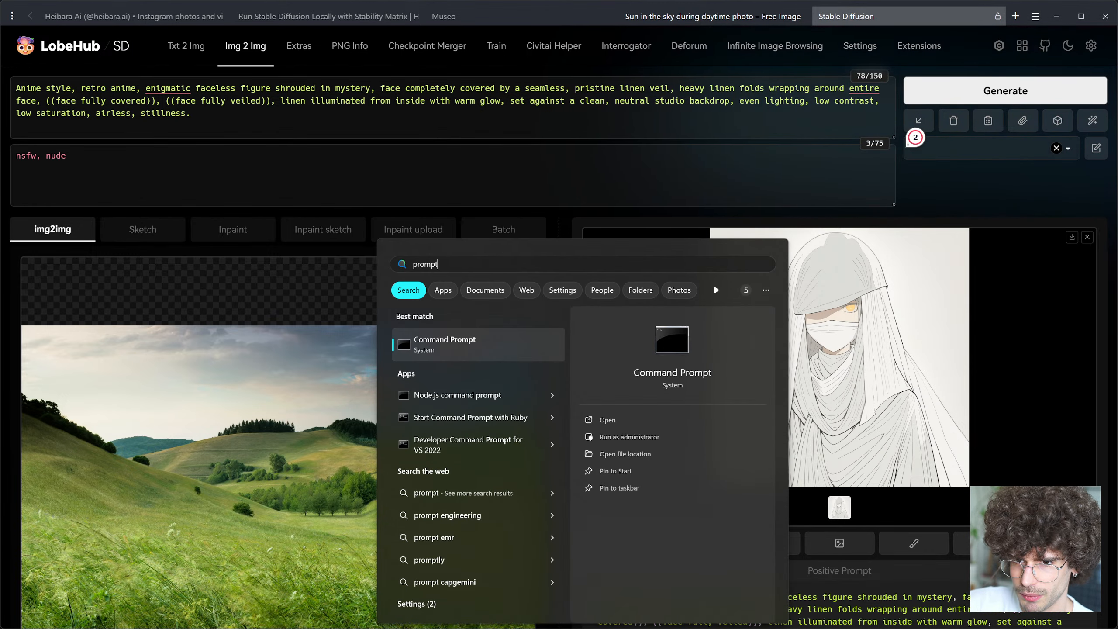
pyautogui.write('-maker.aba')
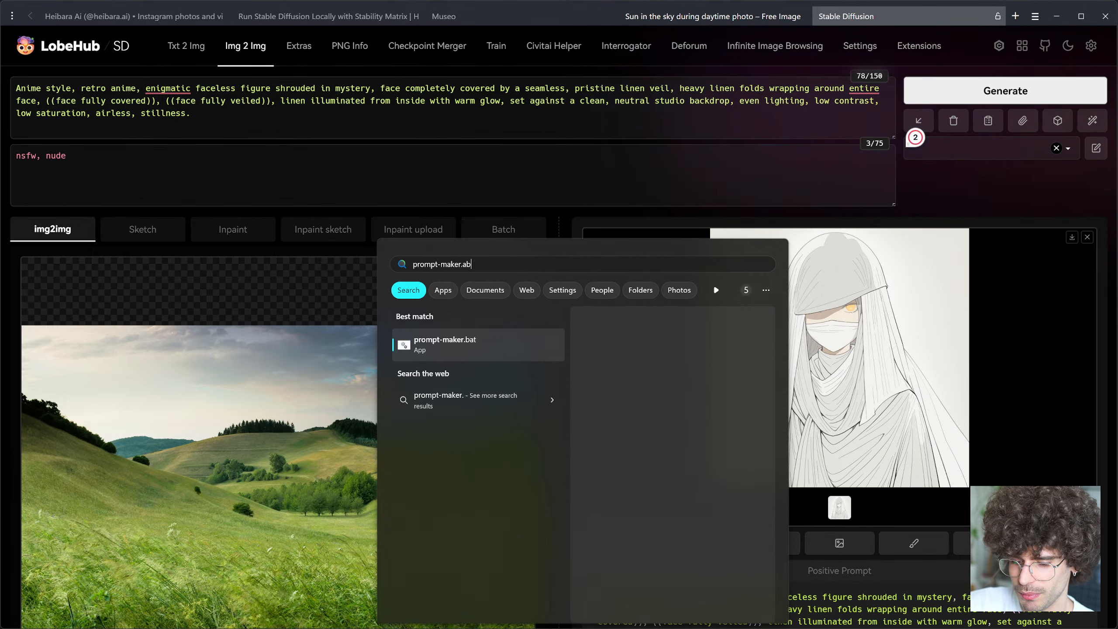
pyautogui.press('BackSpace')
pyautogui.press('BackSpace')
pyautogui.press('BackSpace')
pyautogui.write('bat')
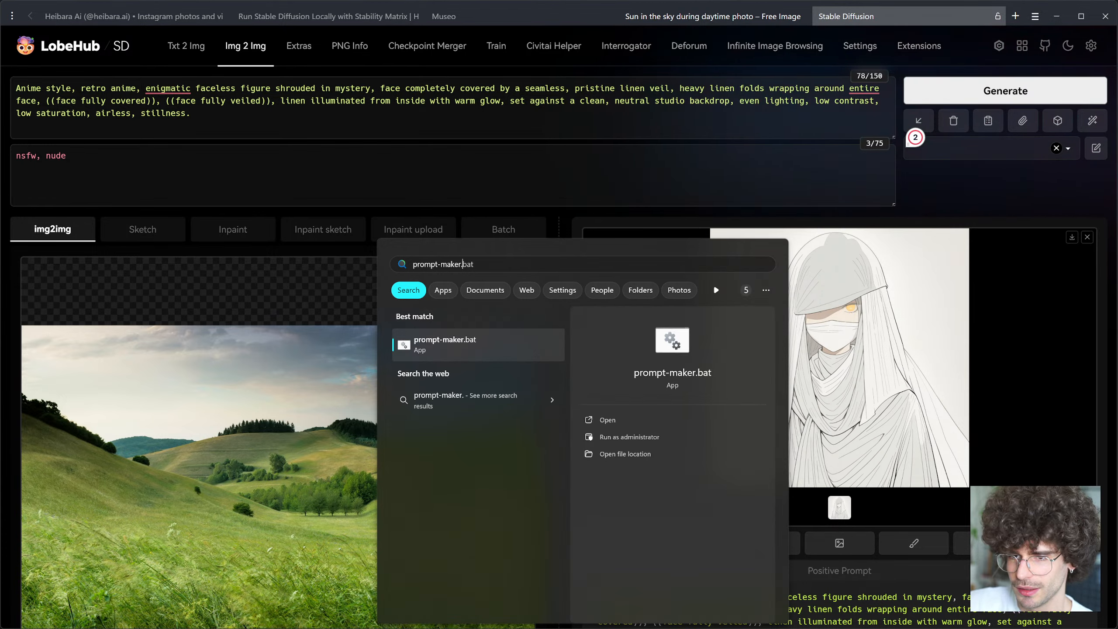
pyautogui.click(479, 341)
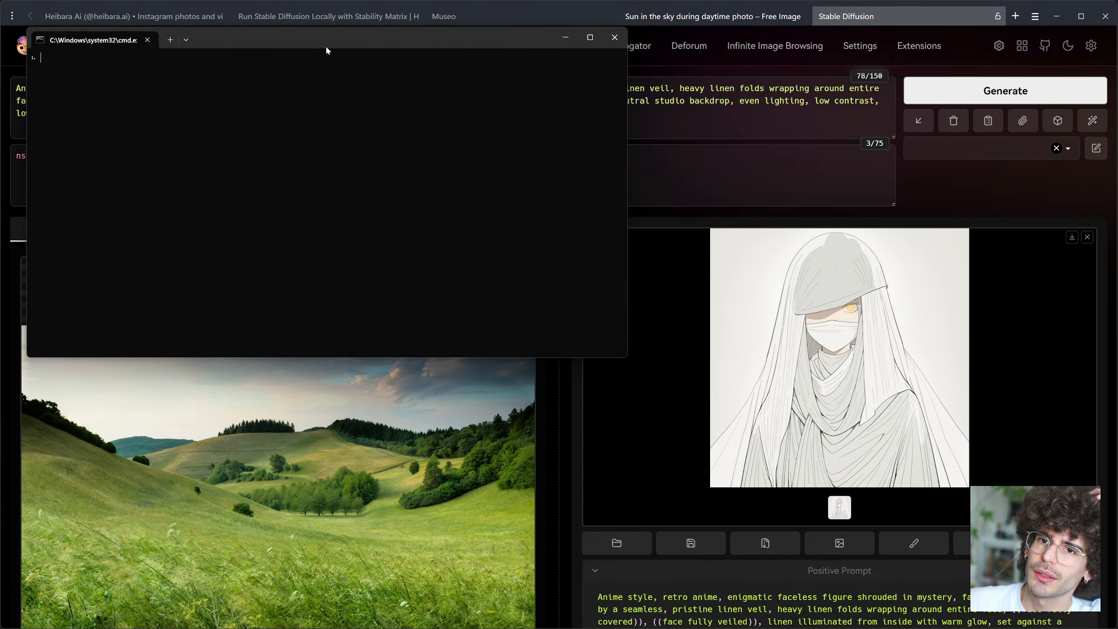
pyautogui.moveTo(327, 50); pyautogui.dragTo(560, 152)
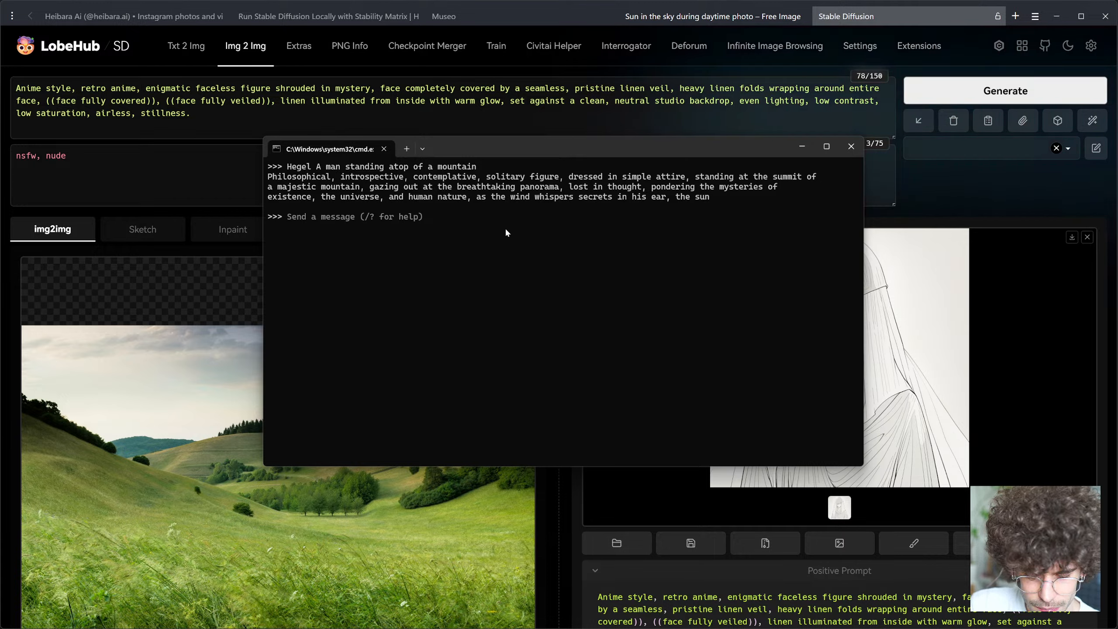
# Step: Start a request to the prompt maker: "create a prompt of an anime style landscape, with lush green grass and mountains,"
pyautogui.write('c')
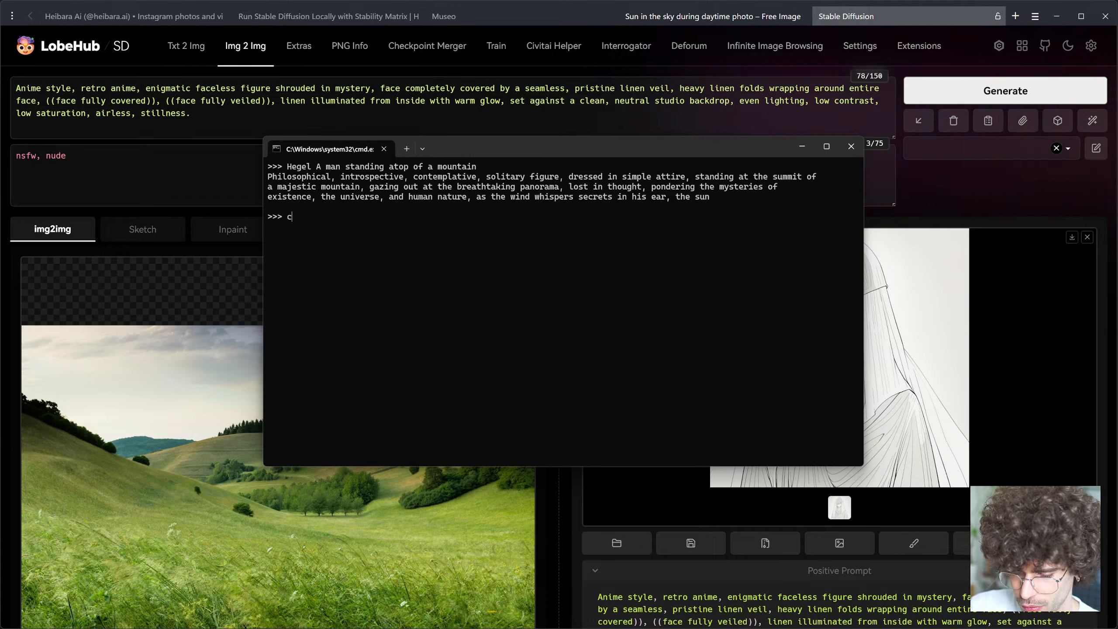
pyautogui.write('reate a promp')
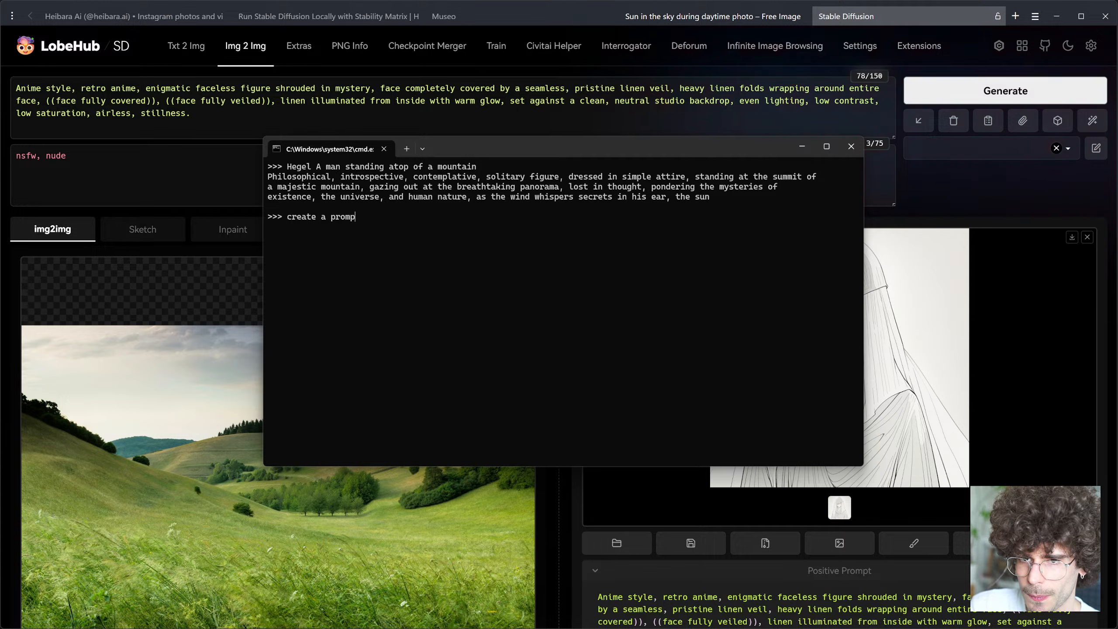
pyautogui.write('t of')
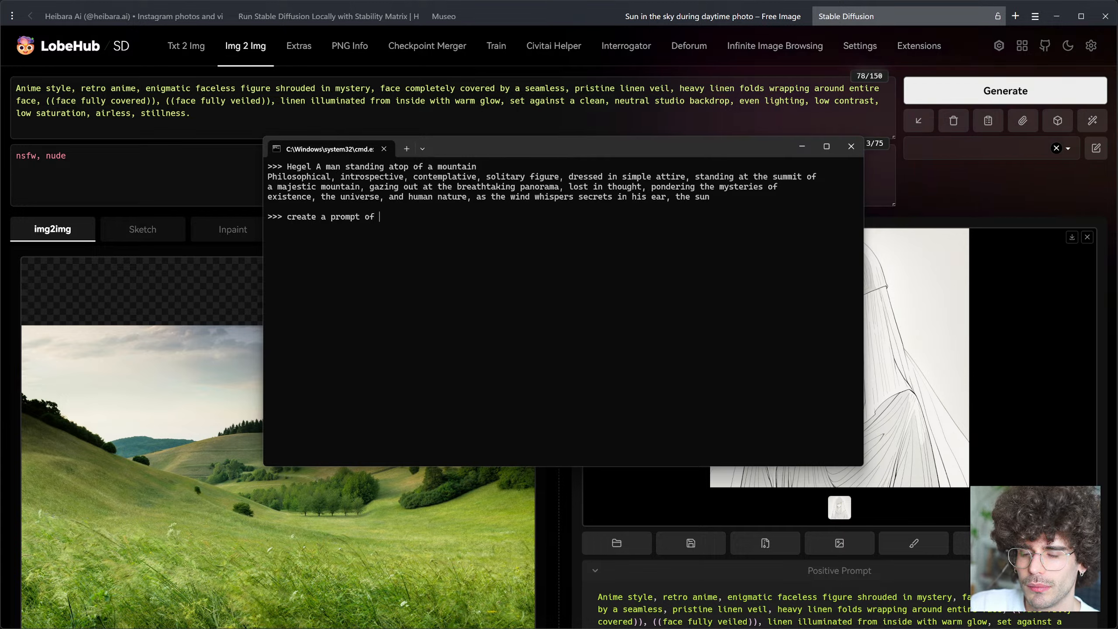
pyautogui.write(' an animesty')
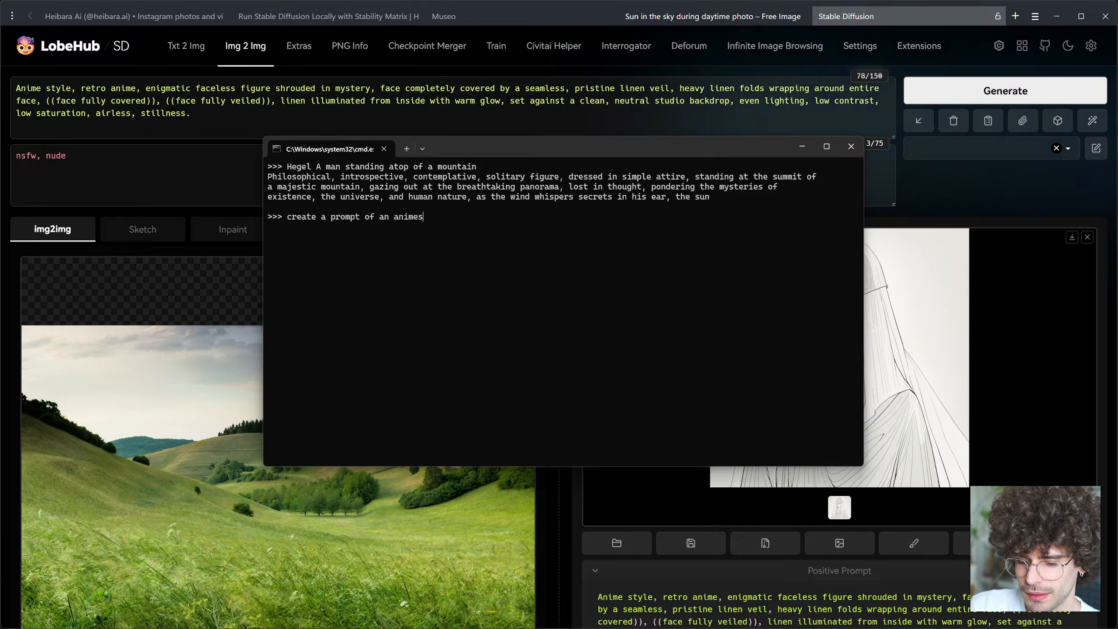
pyautogui.press('BackSpace')
pyautogui.press('BackSpace')
pyautogui.press('BackSpace')
pyautogui.write('sty')
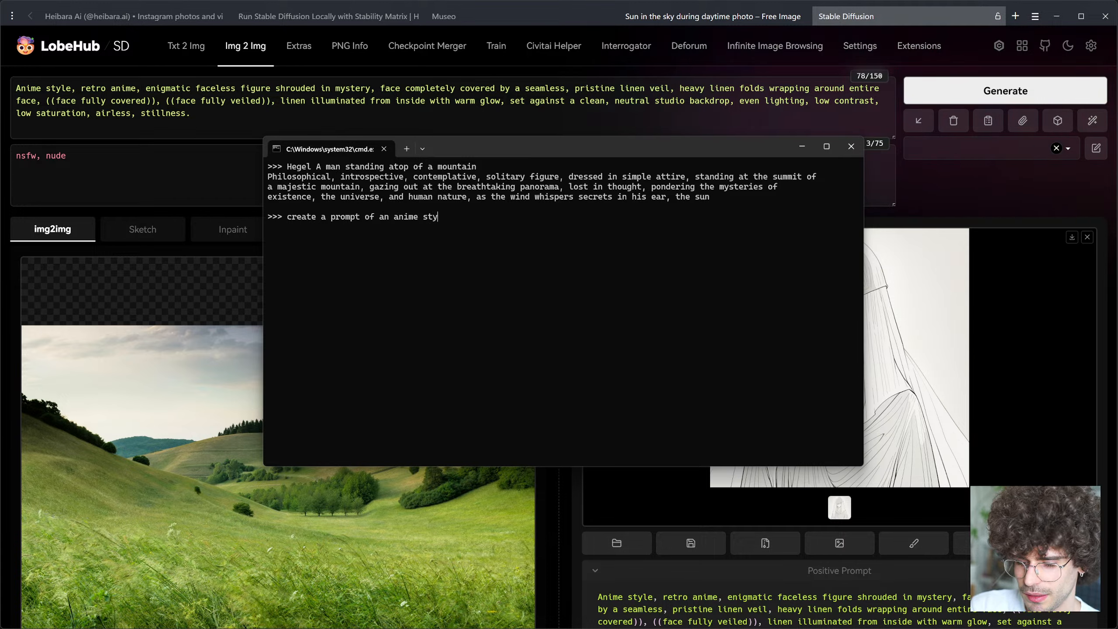
pyautogui.write('le landsca')
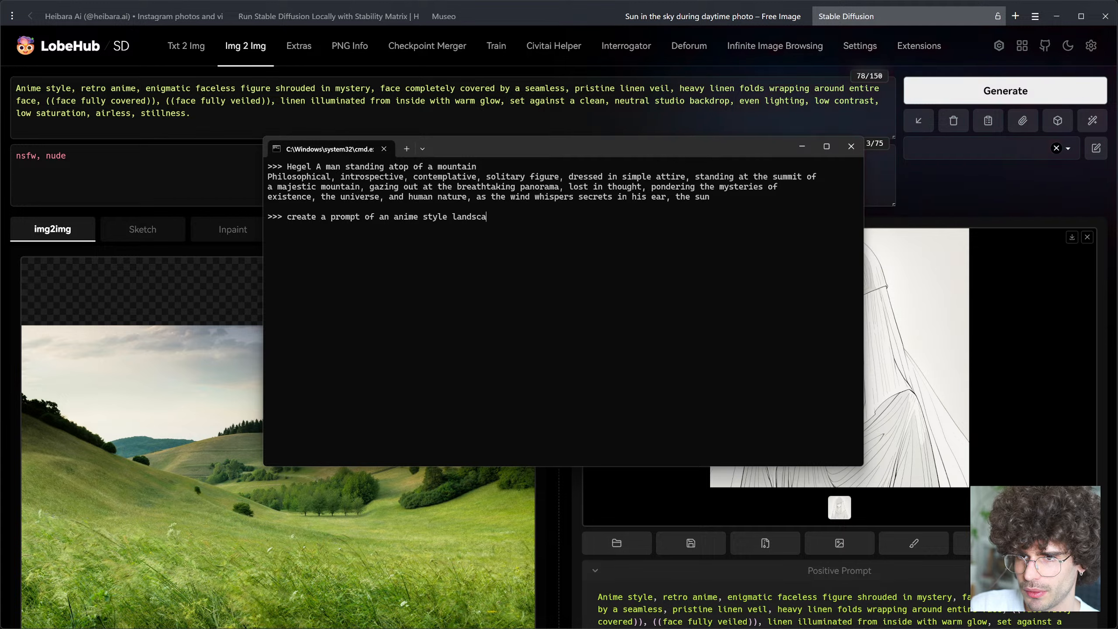
pyautogui.write('pe, with lush ')
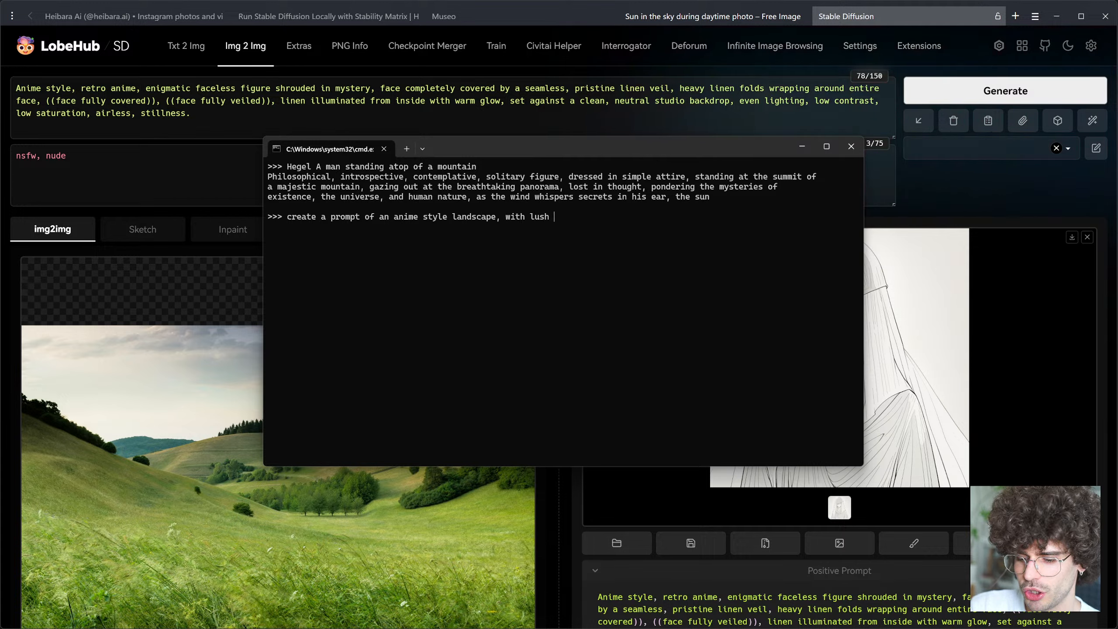
pyautogui.write('green grass')
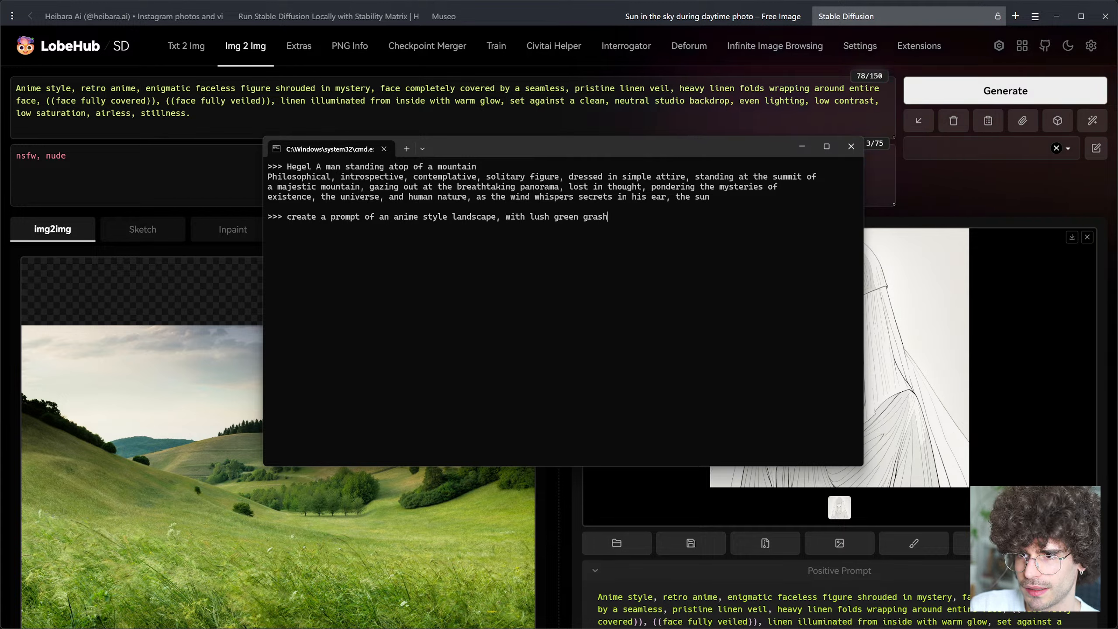
pyautogui.write(' and m')
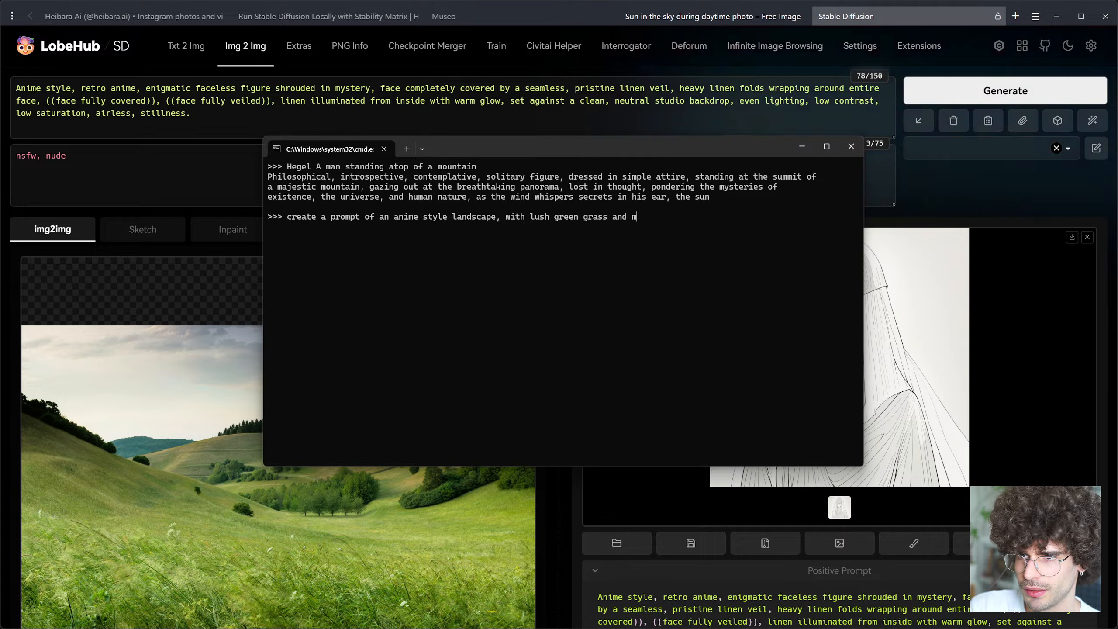
pyautogui.write('ountains, ')
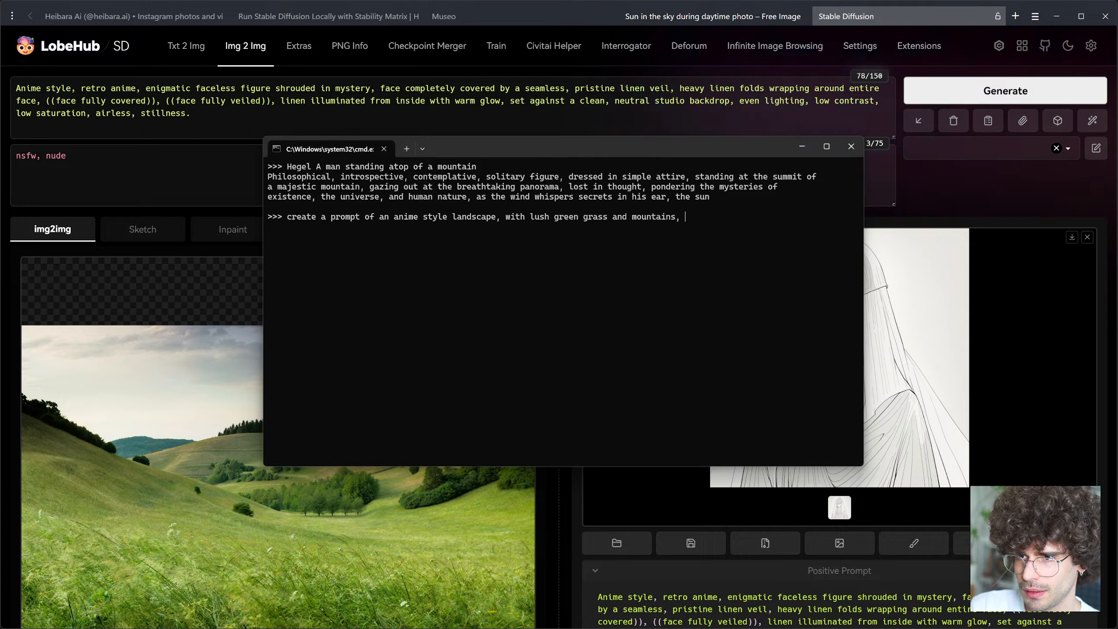
# Step: Extend the request with "fluffy clouds, and a boy standing in the distance"
pyautogui.write('dreamy')
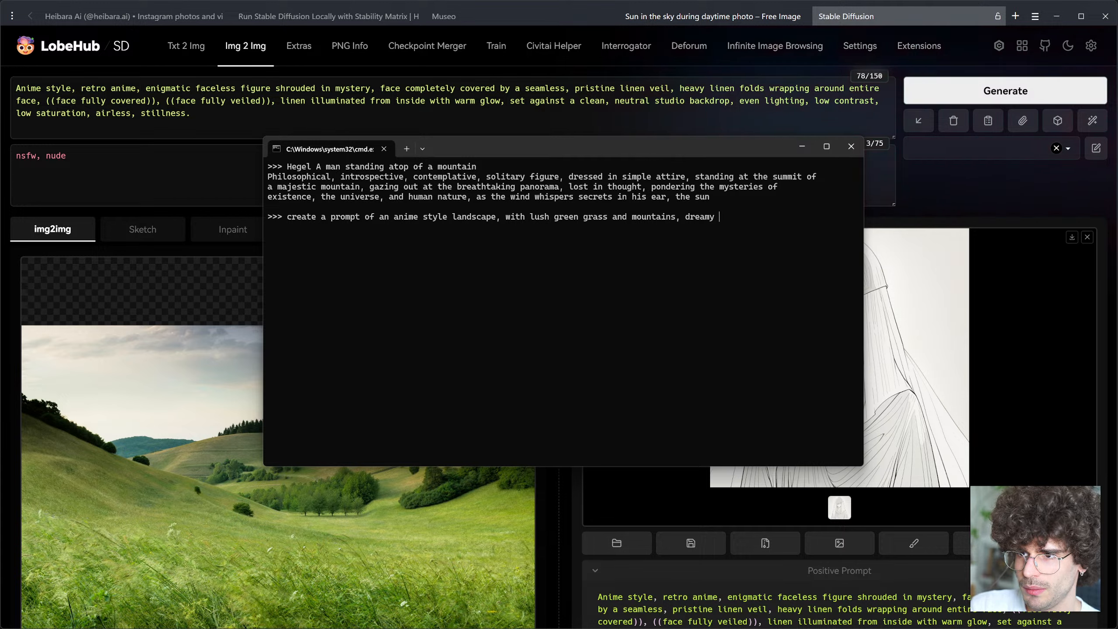
pyautogui.press('BackSpace')
pyautogui.press('BackSpace')
pyautogui.press('BackSpace')
pyautogui.press('BackSpace')
pyautogui.press('BackSpace')
pyautogui.press('BackSpace')
pyautogui.press('BackSpace')
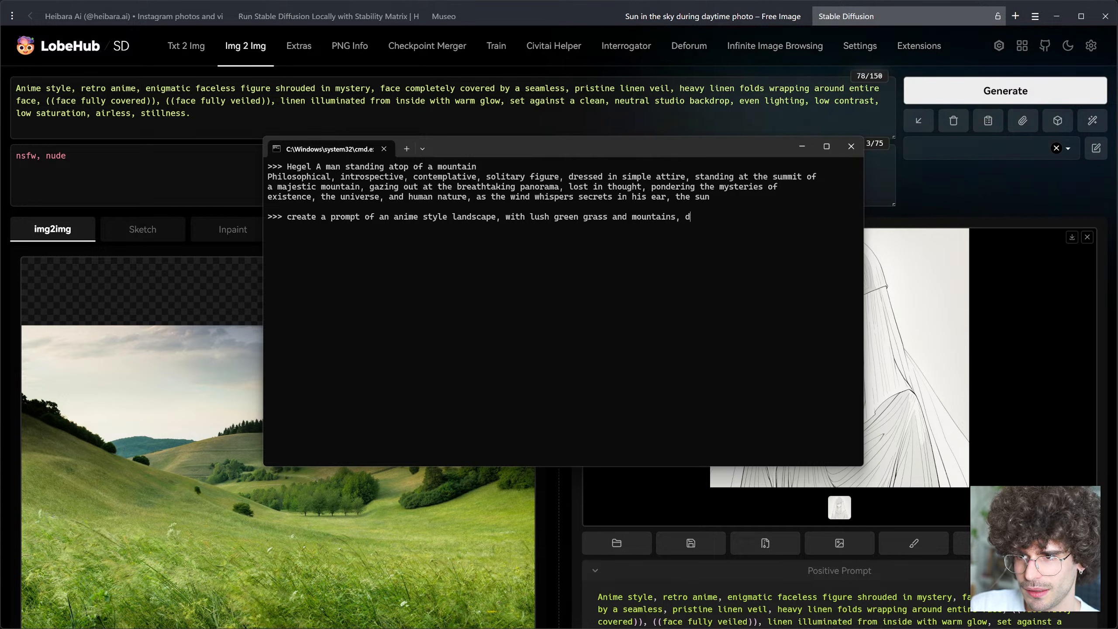
pyautogui.write('fluffy clo')
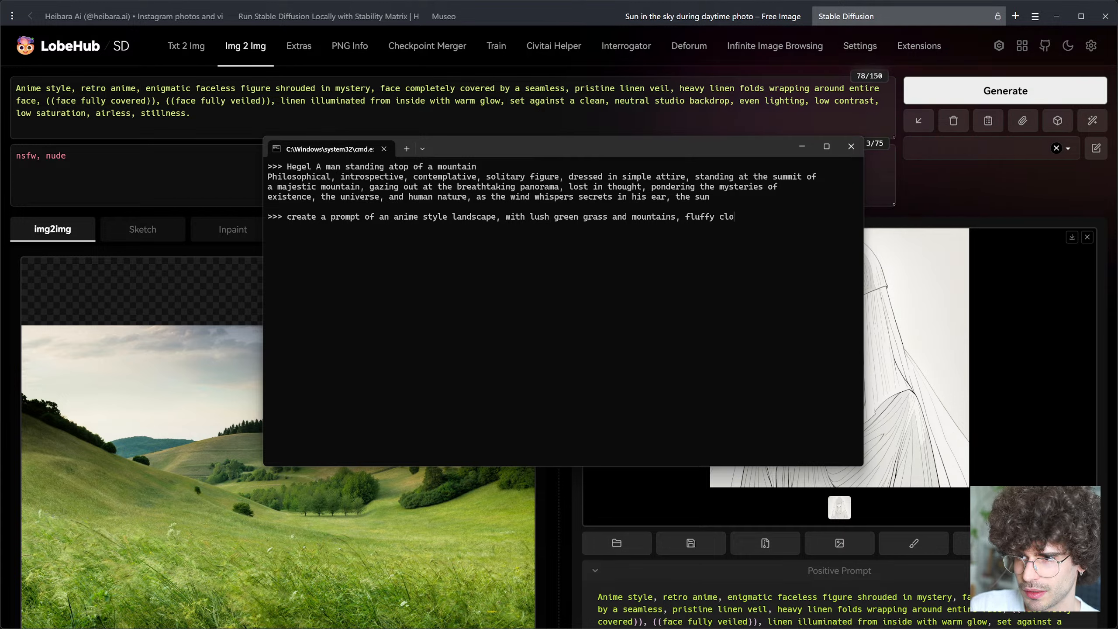
pyautogui.write('uds, a')
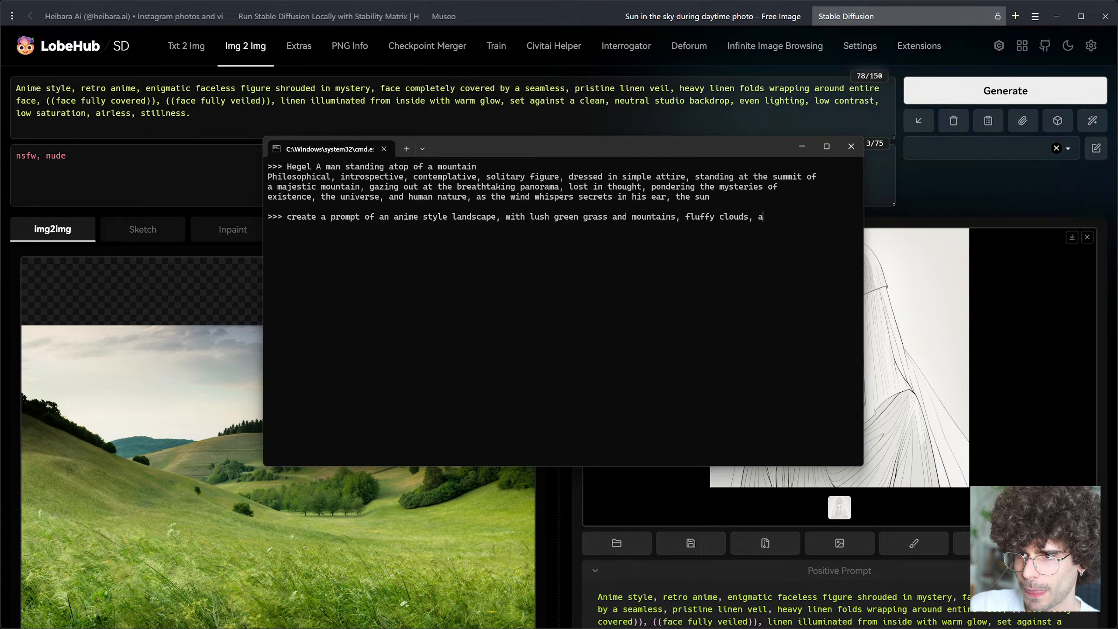
pyautogui.write('nd a boy ')
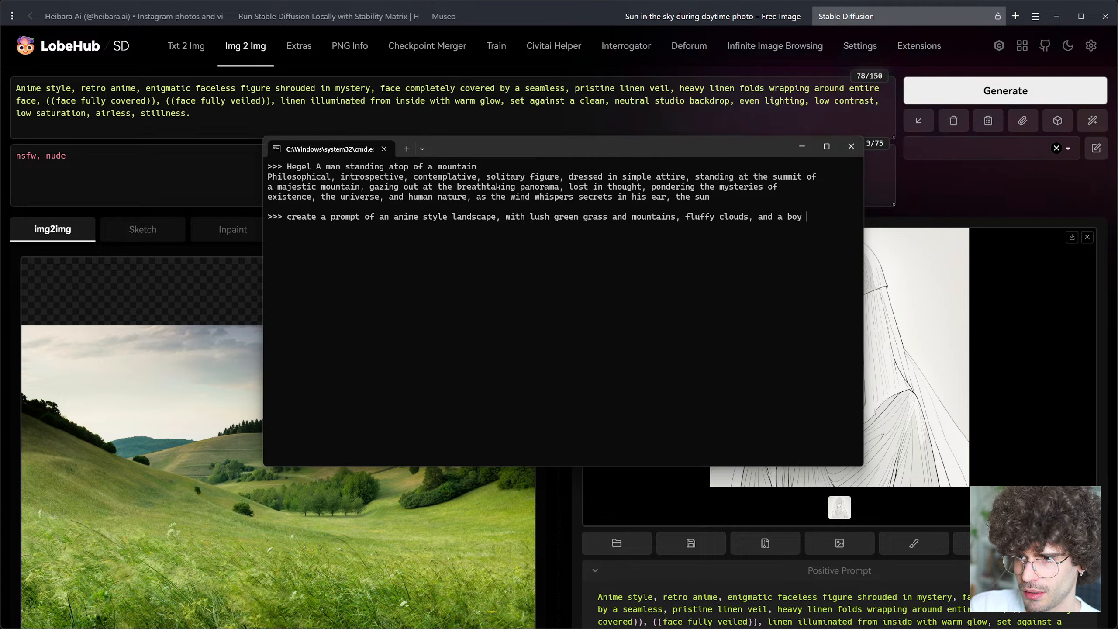
pyautogui.write('standing in the ')
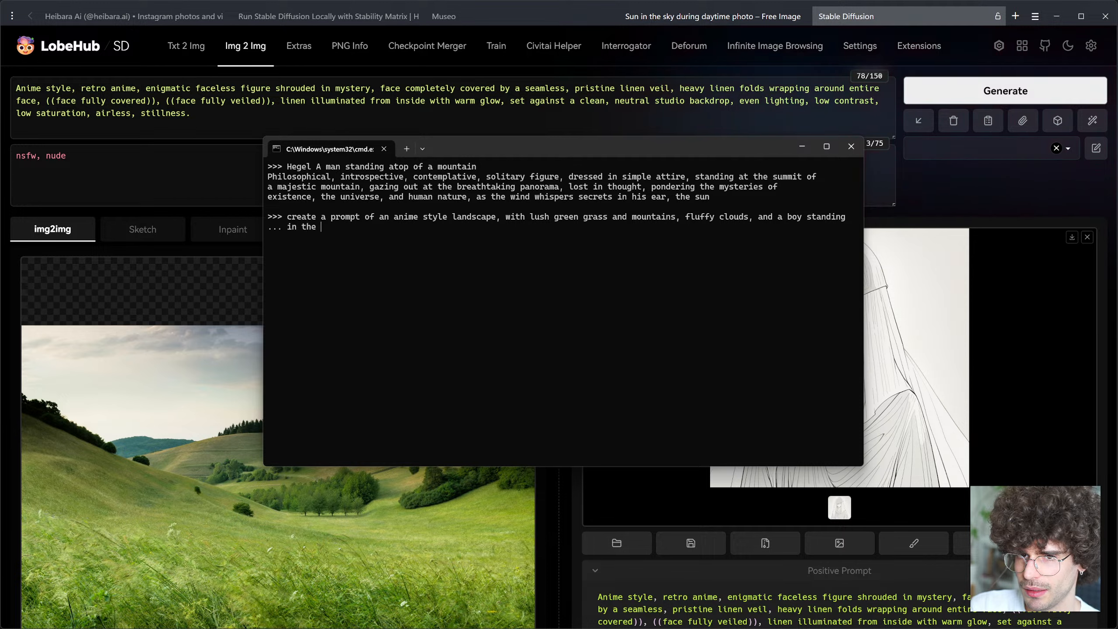
pyautogui.write('distance')
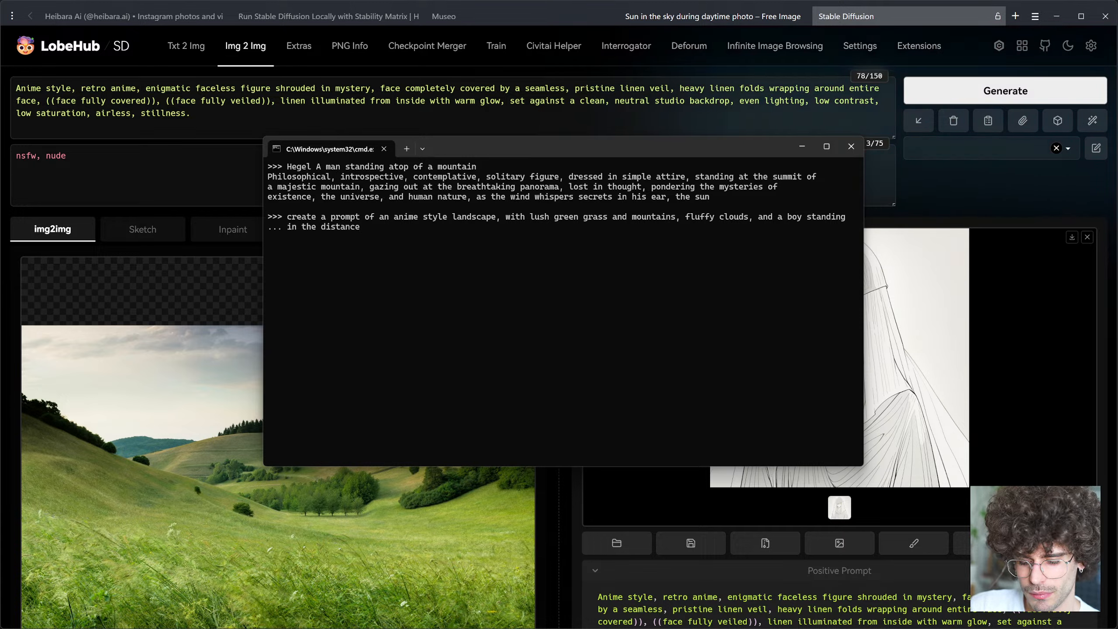
# Step: Finish the request with "holding a hat in his hand and his clothes moving in the wind, windy landscape" and submit it
pyautogui.write('holding a')
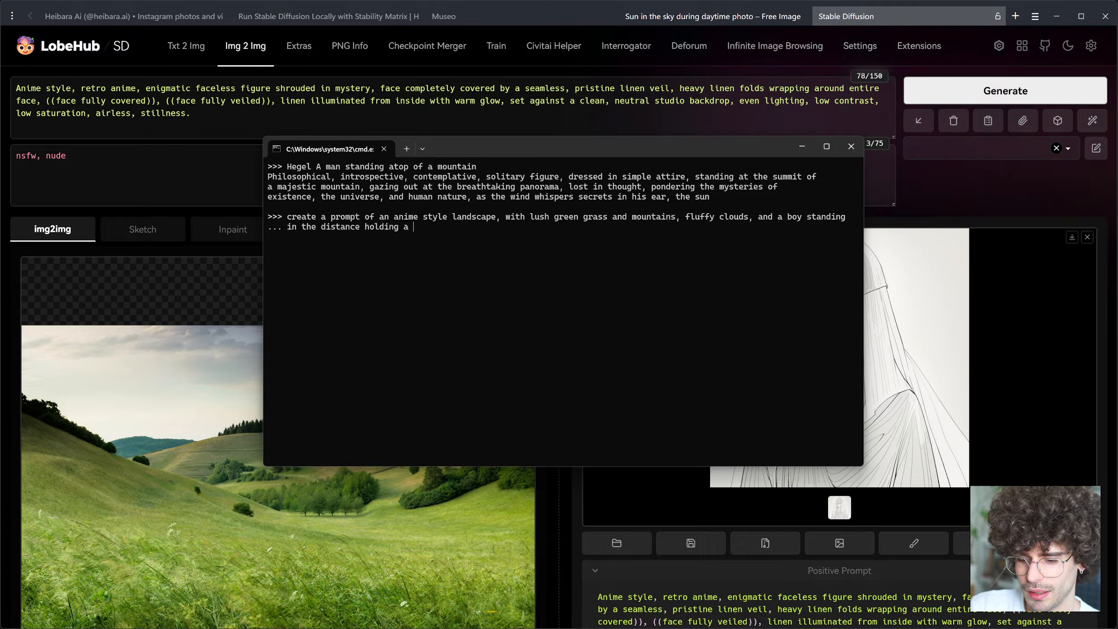
pyautogui.write(' hat in hi')
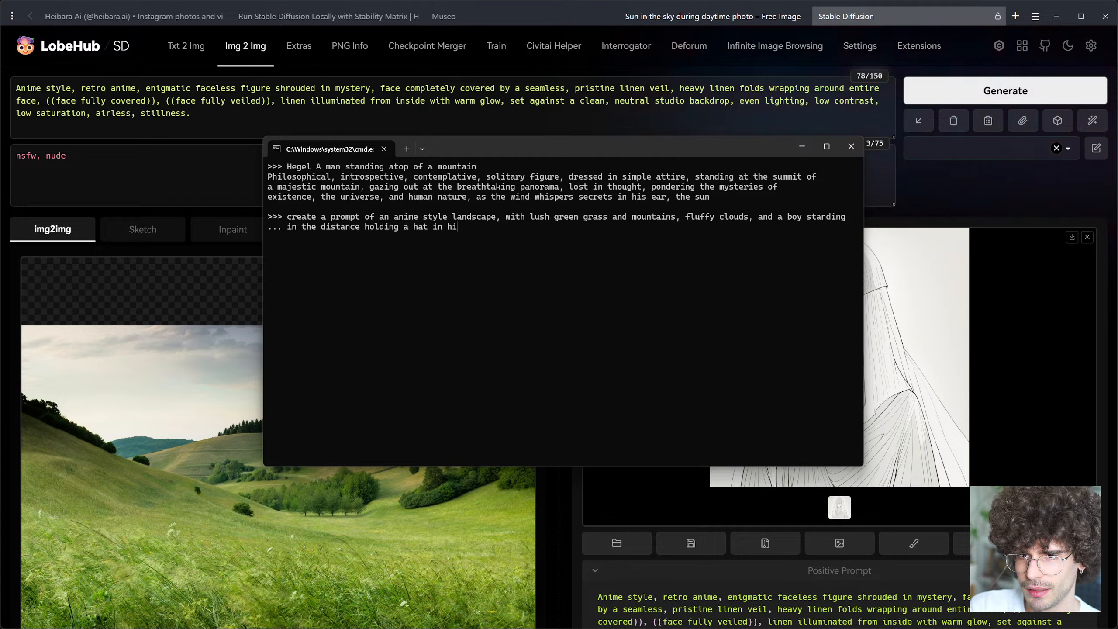
pyautogui.write('s hand and ')
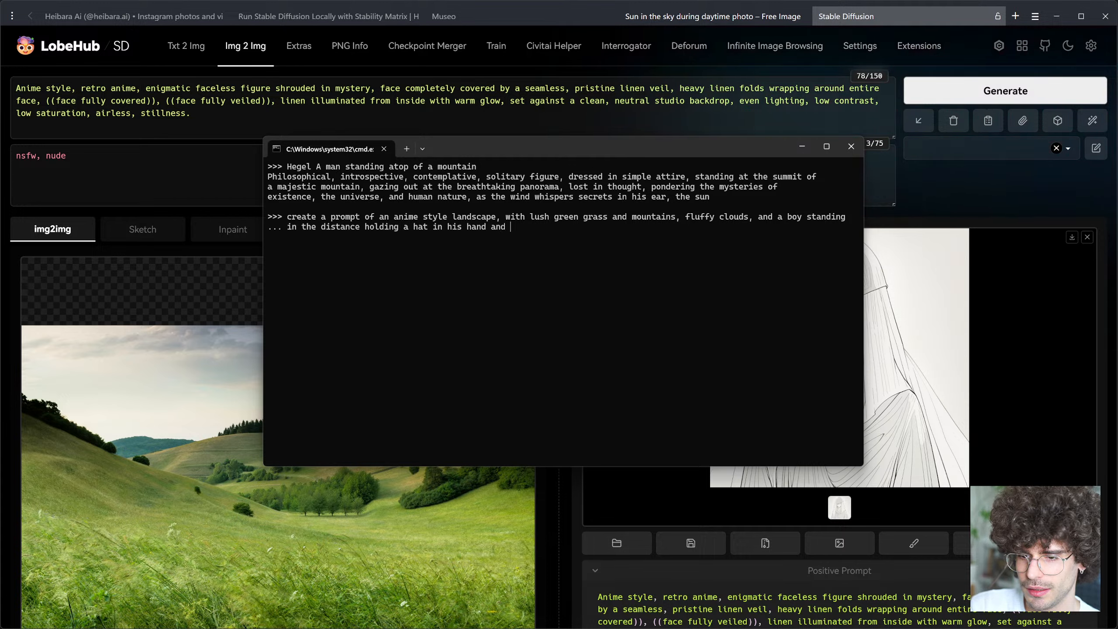
pyautogui.write('his clothe')
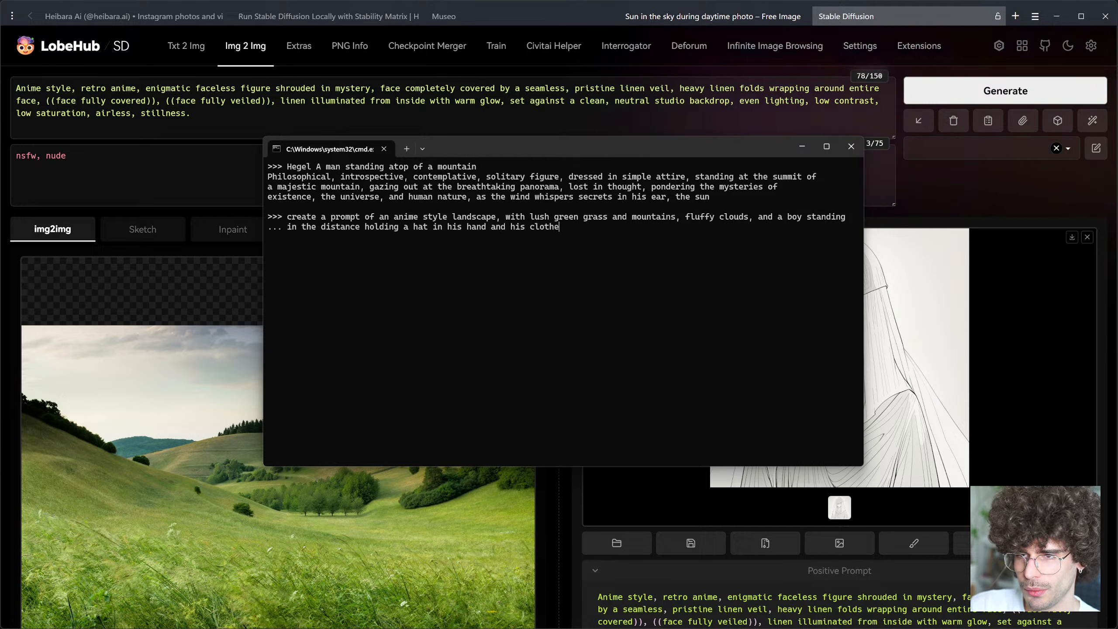
pyautogui.write('s')
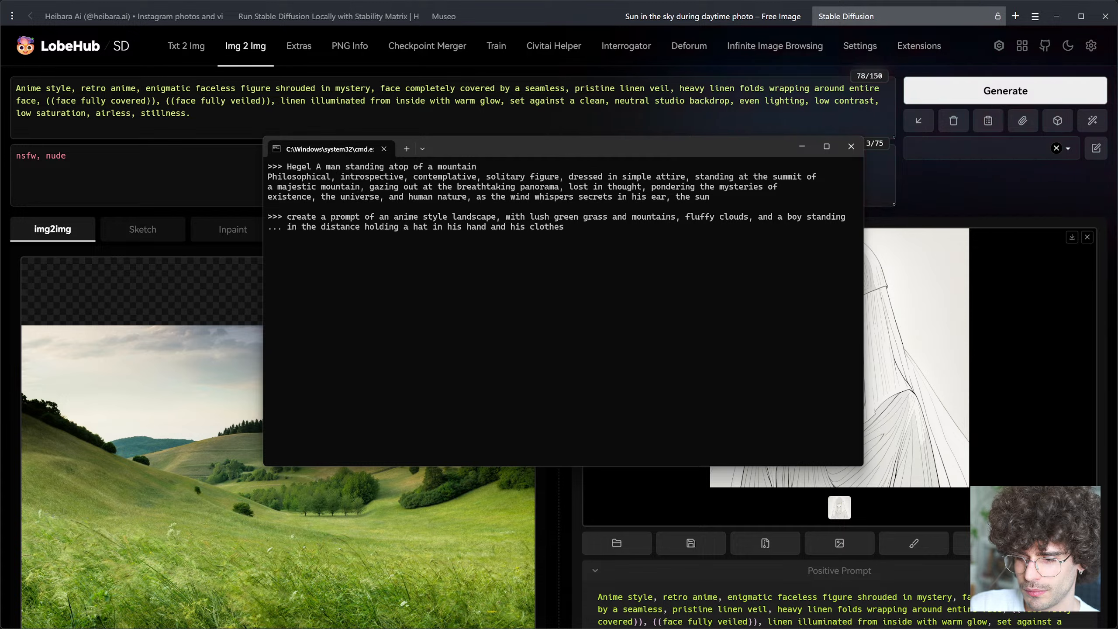
pyautogui.write(' moving in ')
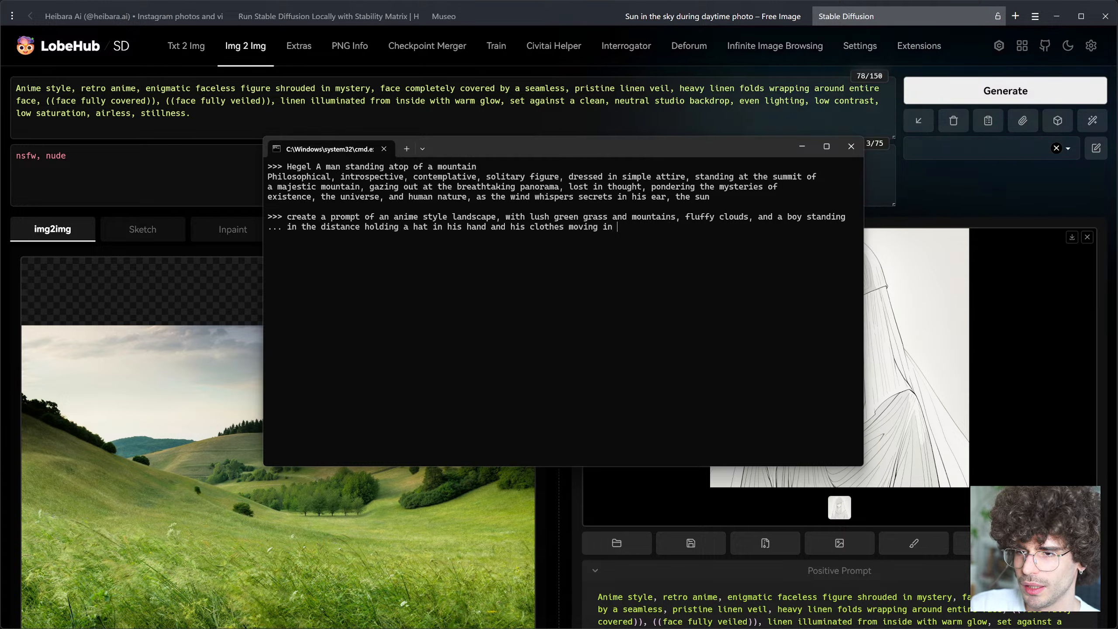
pyautogui.write('the wind ')
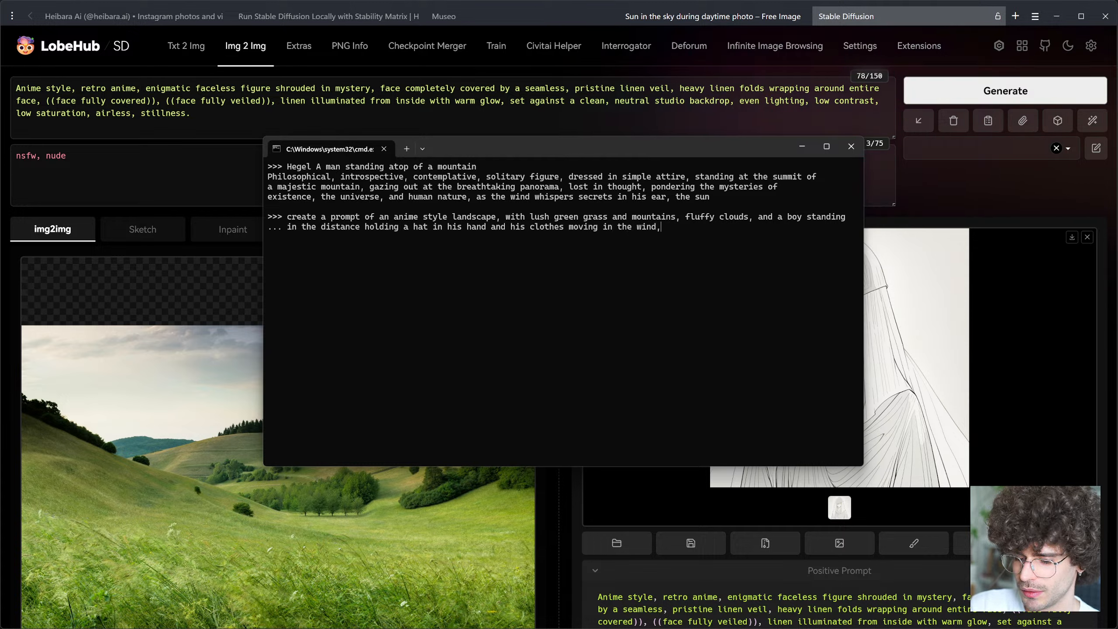
pyautogui.write(' windy')
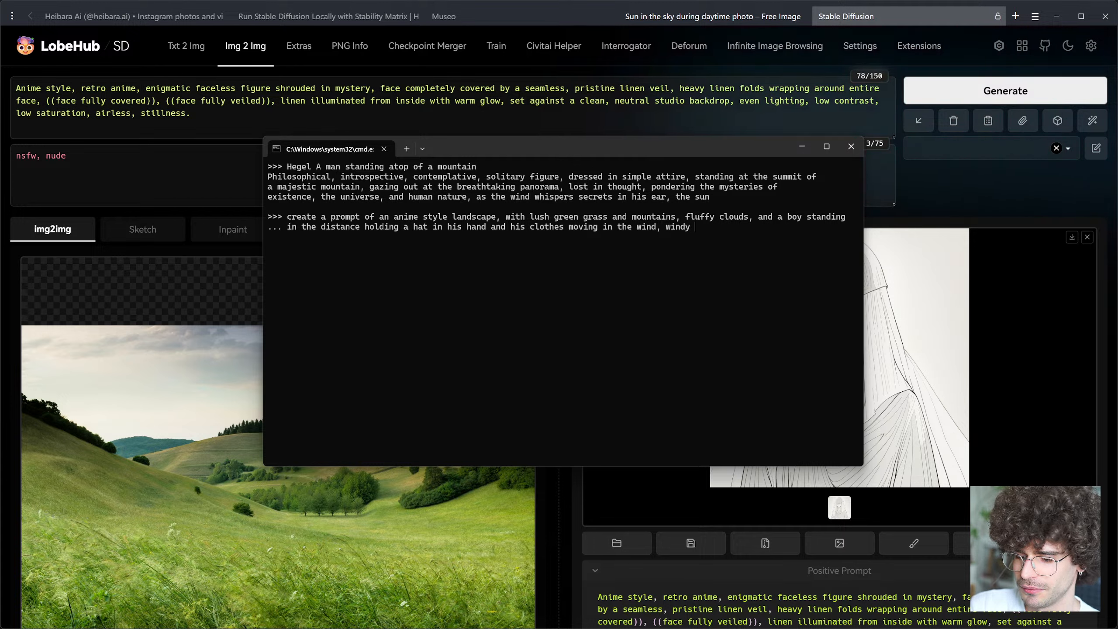
pyautogui.write(' landscape')
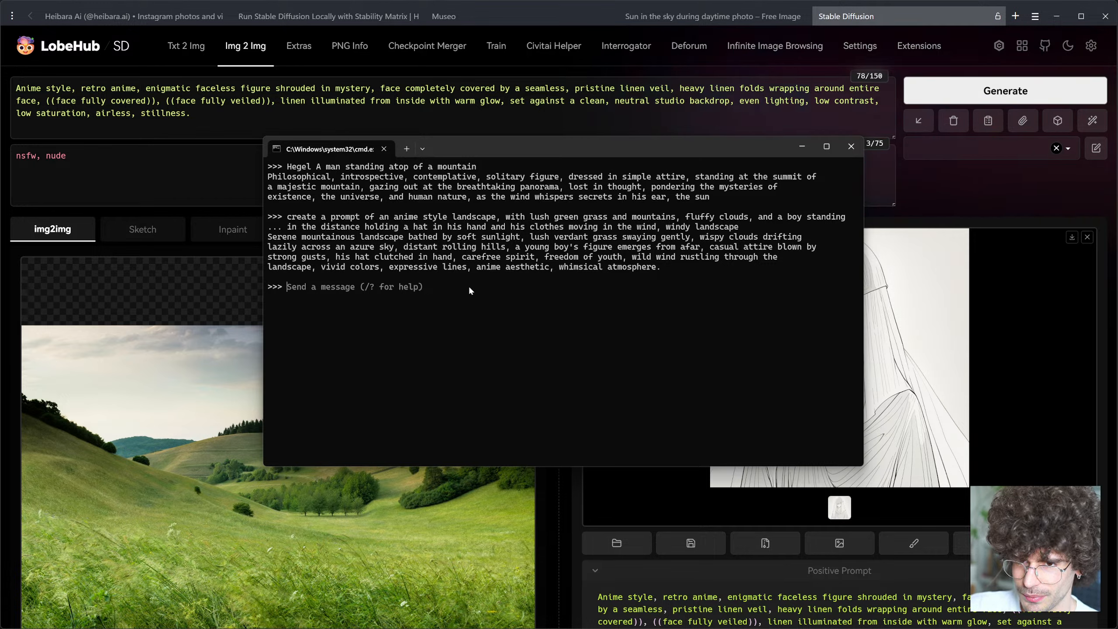
# Step: Start a follow-up message to the prompt maker: "Okay, this looks nice already, but"
pyautogui.write('Okay')
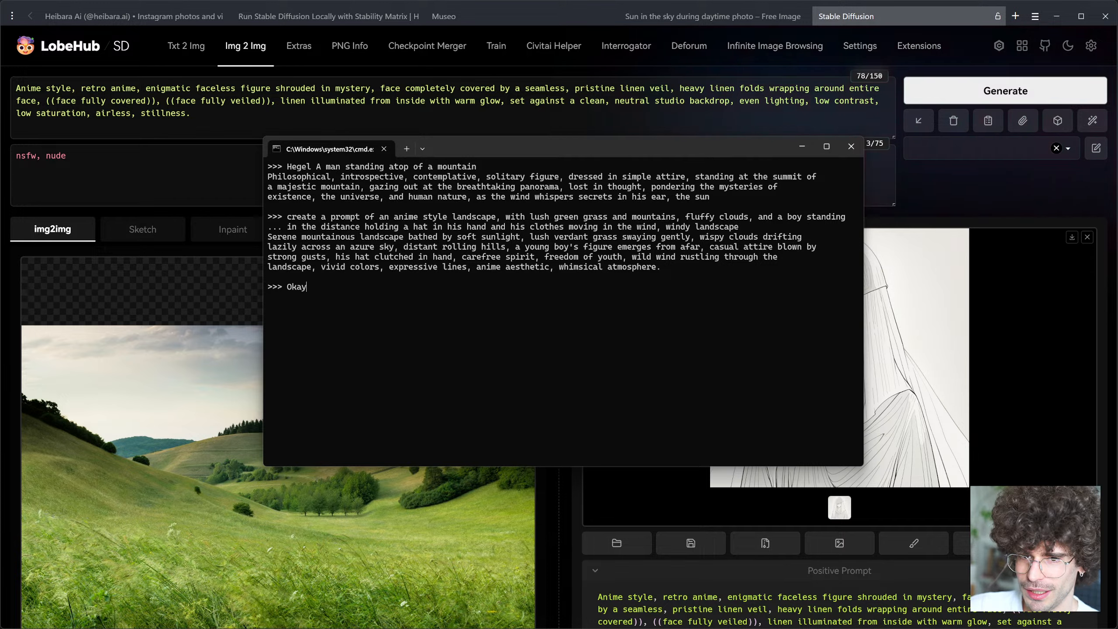
pyautogui.write(', this looks ni')
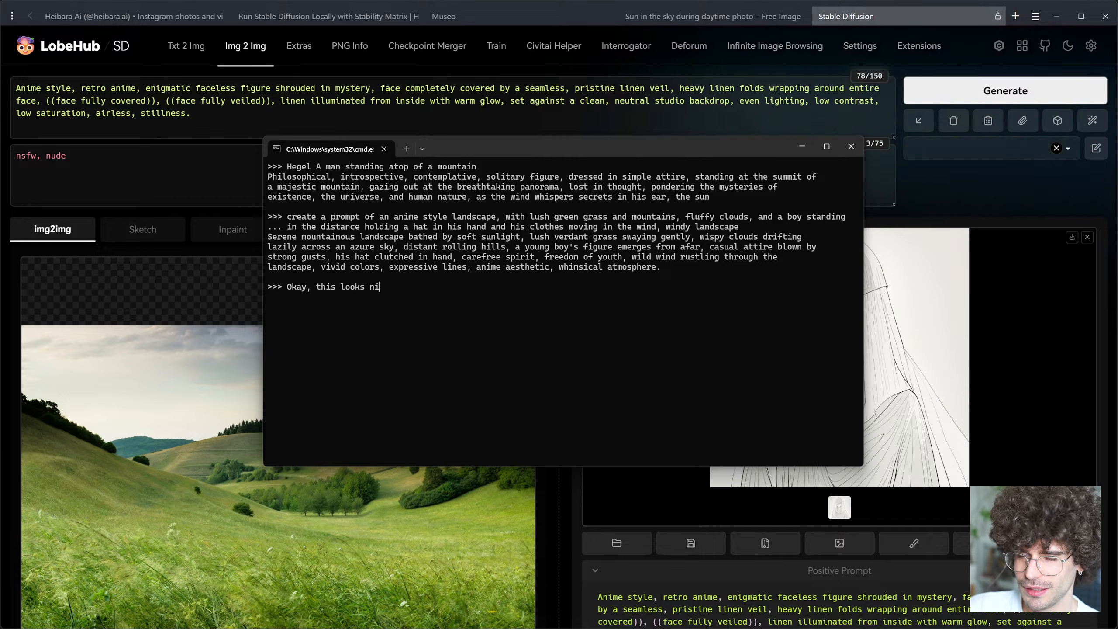
pyautogui.write('ce already')
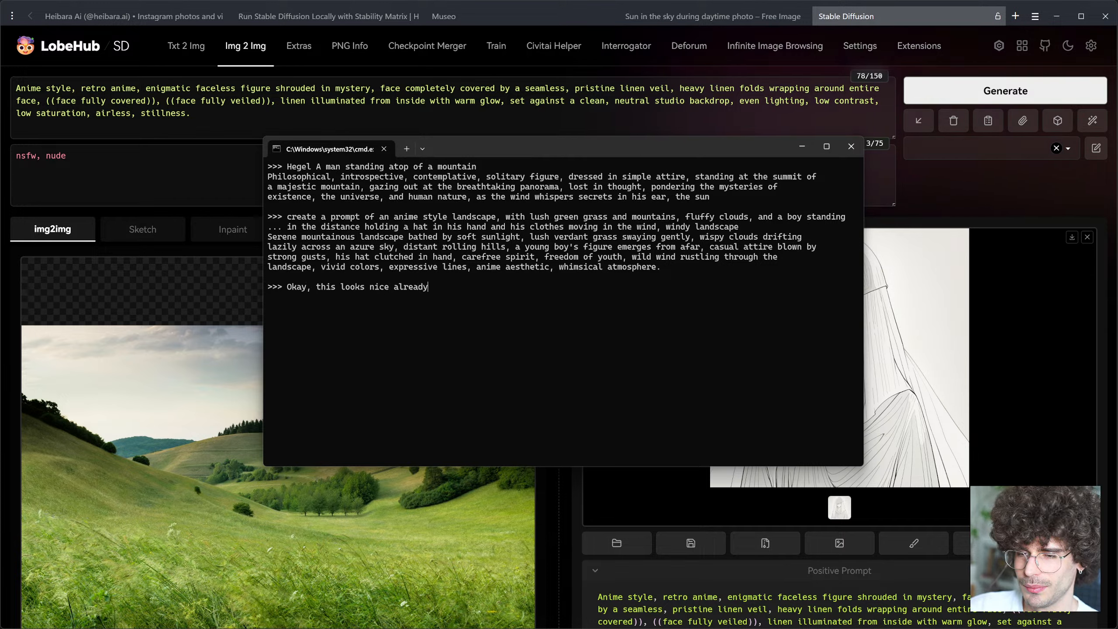
pyautogui.write(', but')
pyautogui.press('BackSpace')
pyautogui.press('BackSpace')
pyautogui.write('ut ')
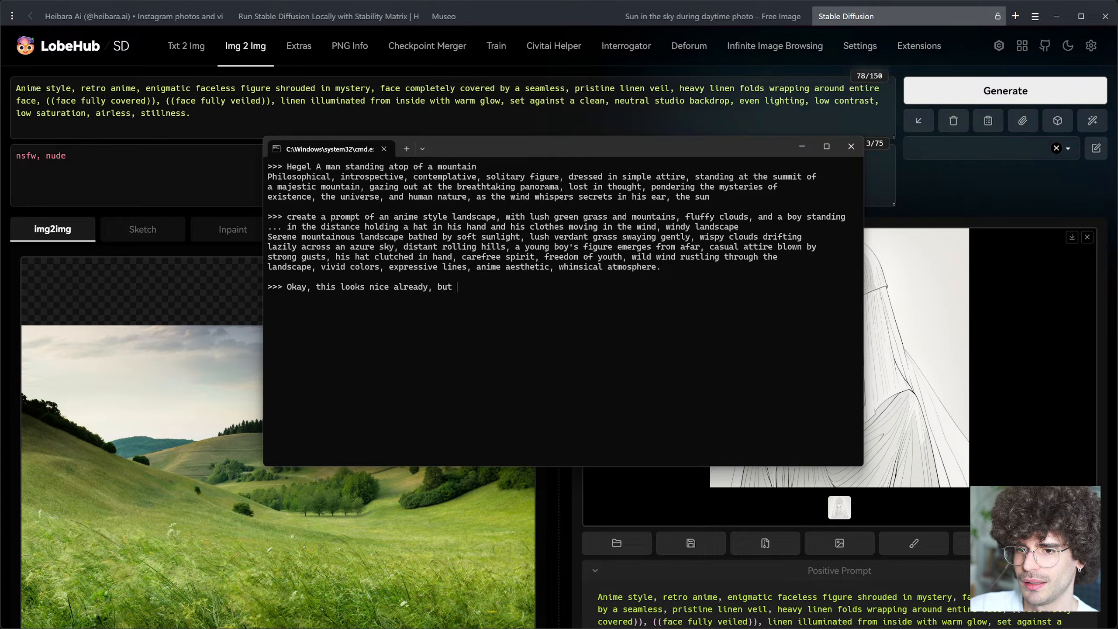
# Step: Finish the message with "I want to have it in low contrast and low saturation and in a retro anime style" and submit it
pyautogui.write('I want to have i')
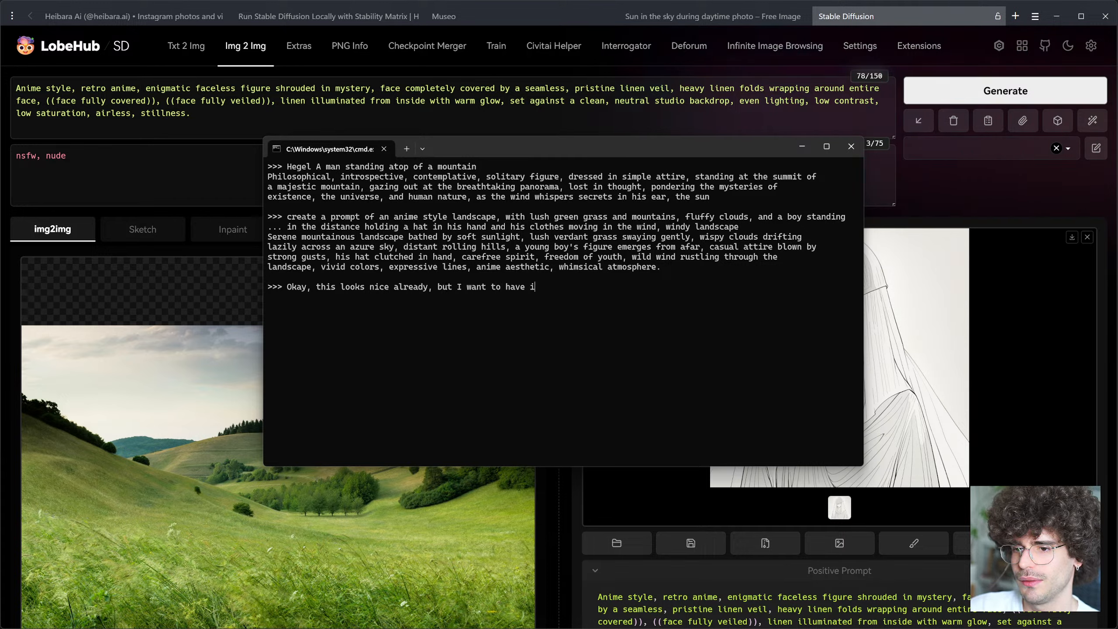
pyautogui.write('t in low contr')
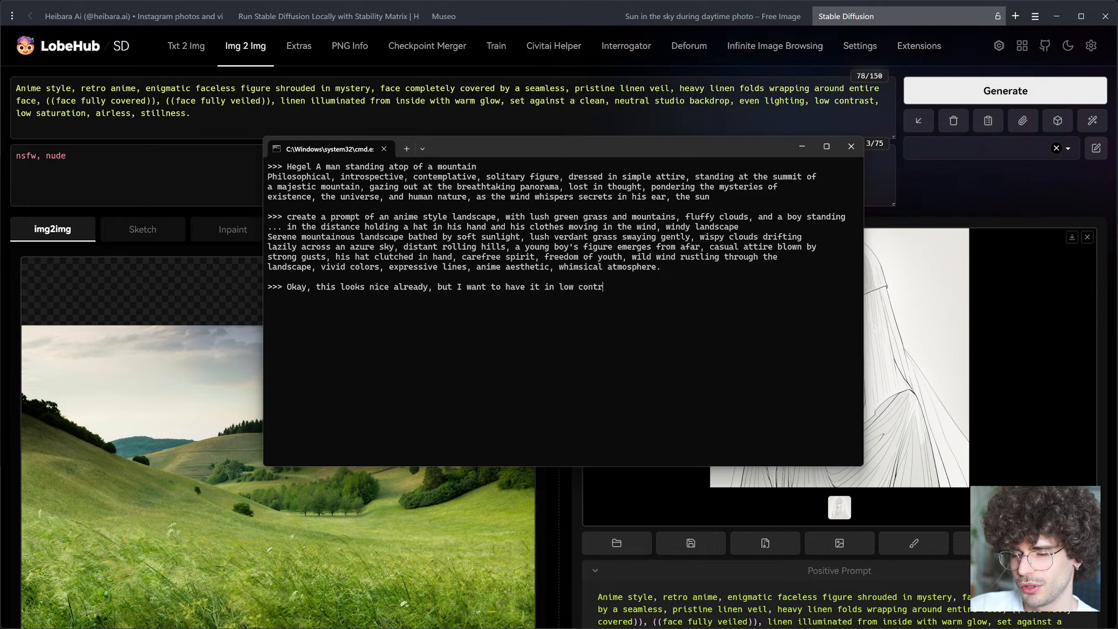
pyautogui.write('ast and low satu')
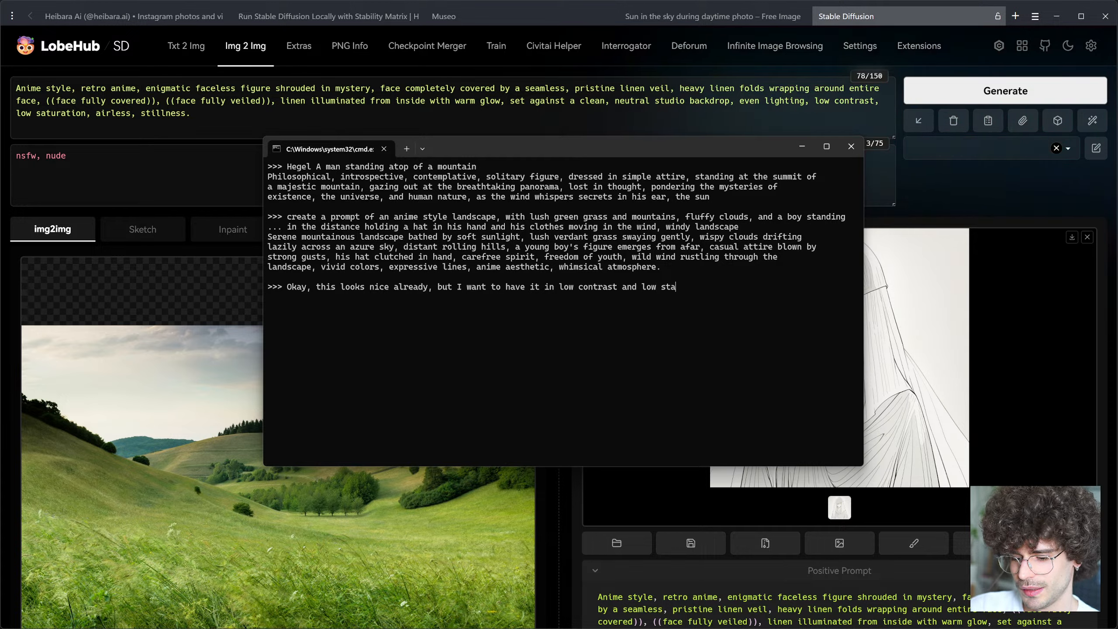
pyautogui.write('ration')
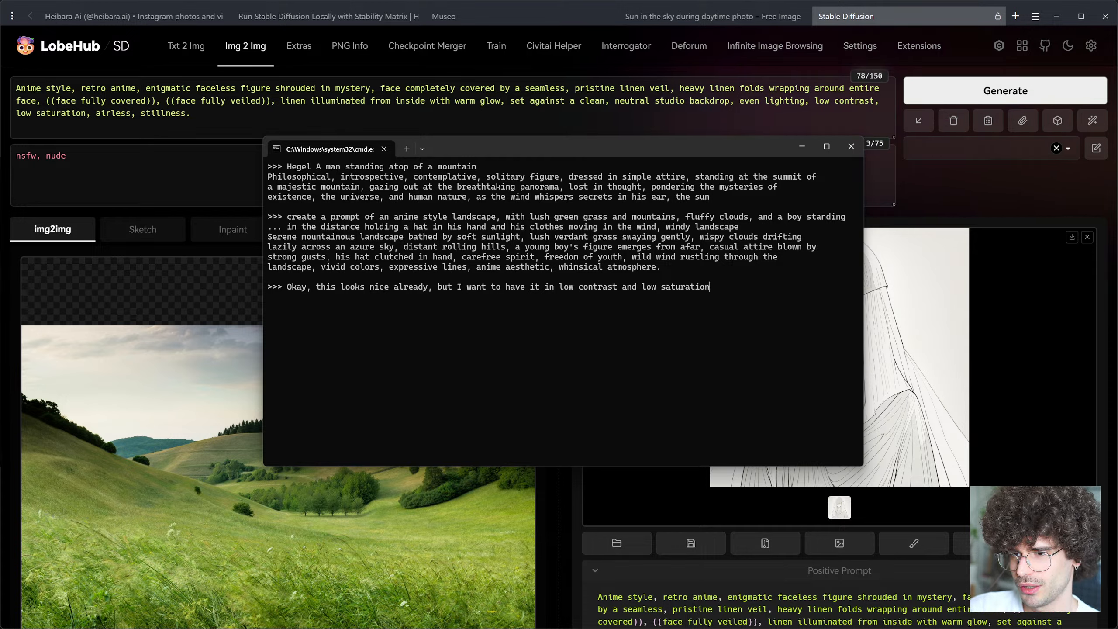
pyautogui.write(' and in a ')
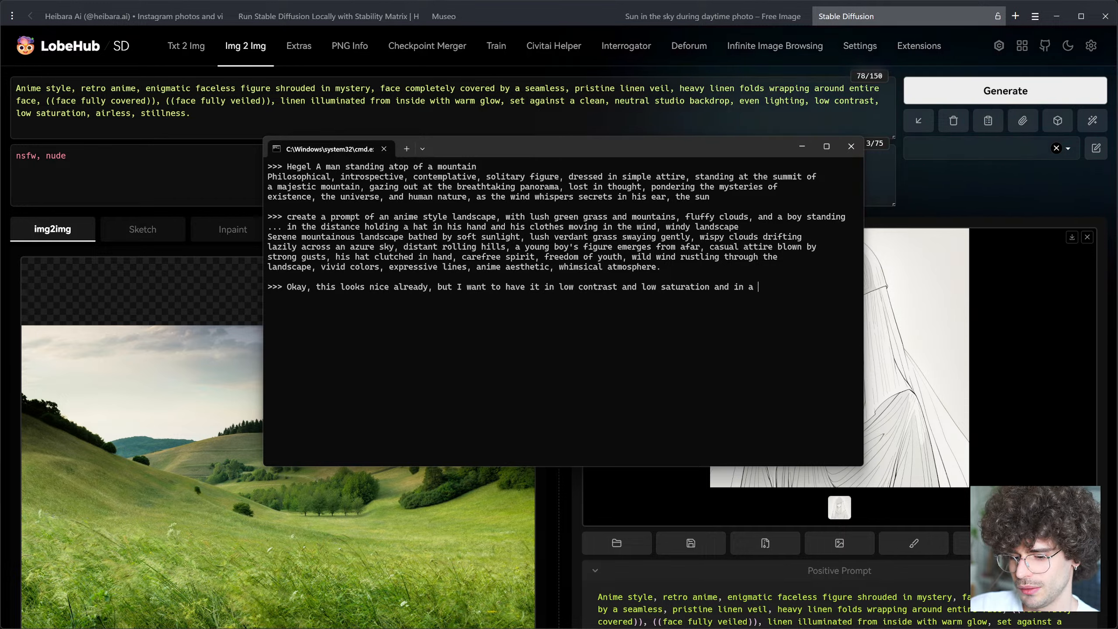
pyautogui.write('retro an')
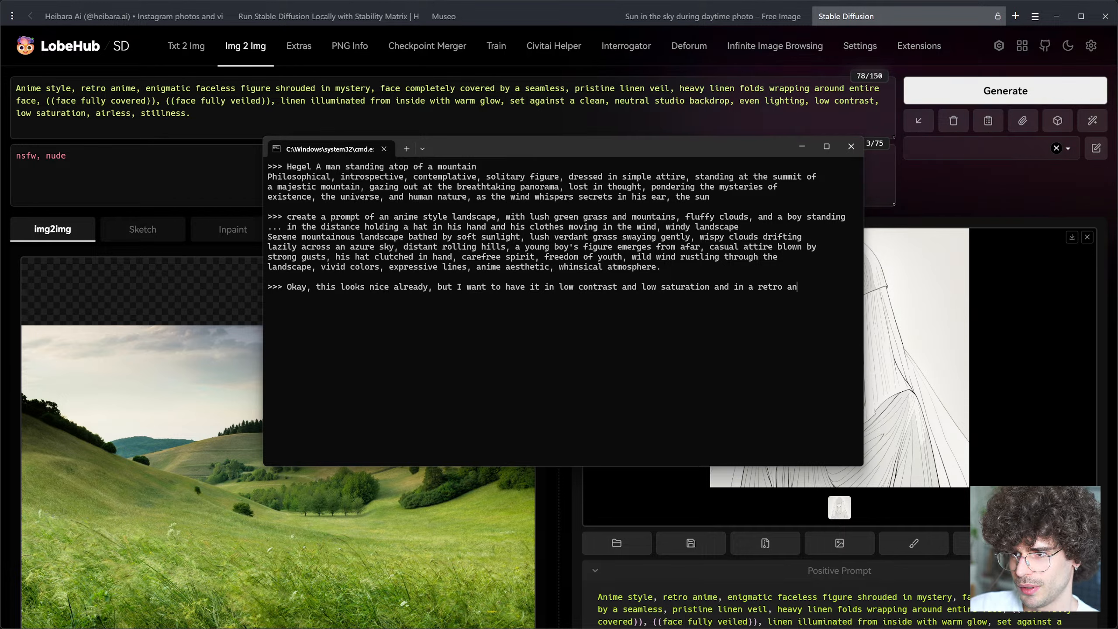
pyautogui.write('ime style')
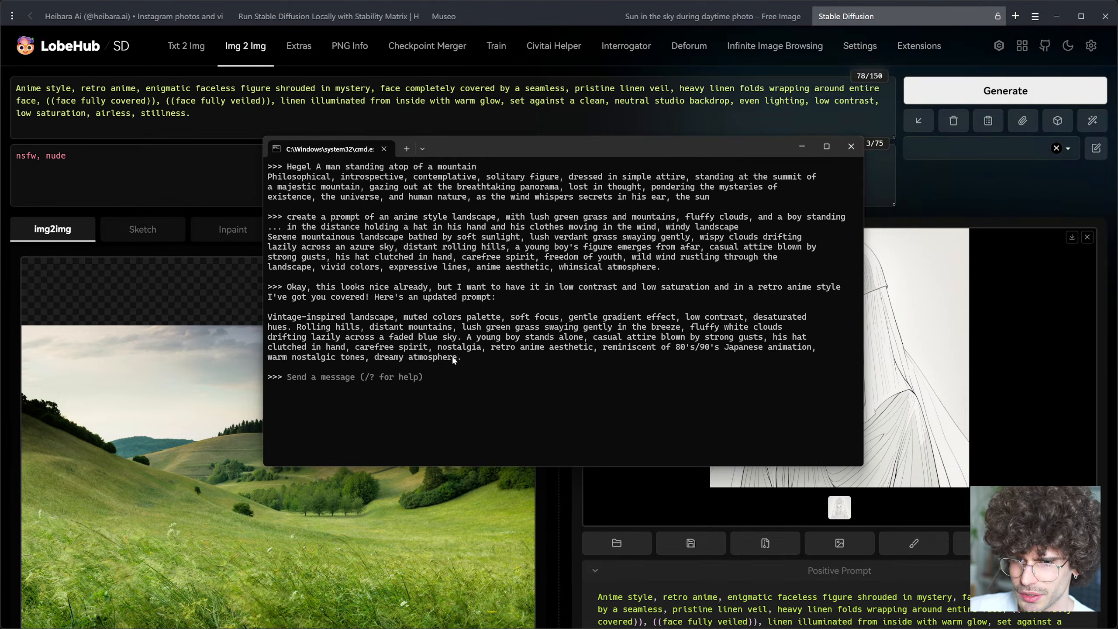
# Step: Copy the whole updated prompt, from "Vintage-inspired landscape" through "dreamy atmosphere.", out of the prompt maker's reply
pyautogui.moveTo(321, 267); pyautogui.dragTo(379, 268)
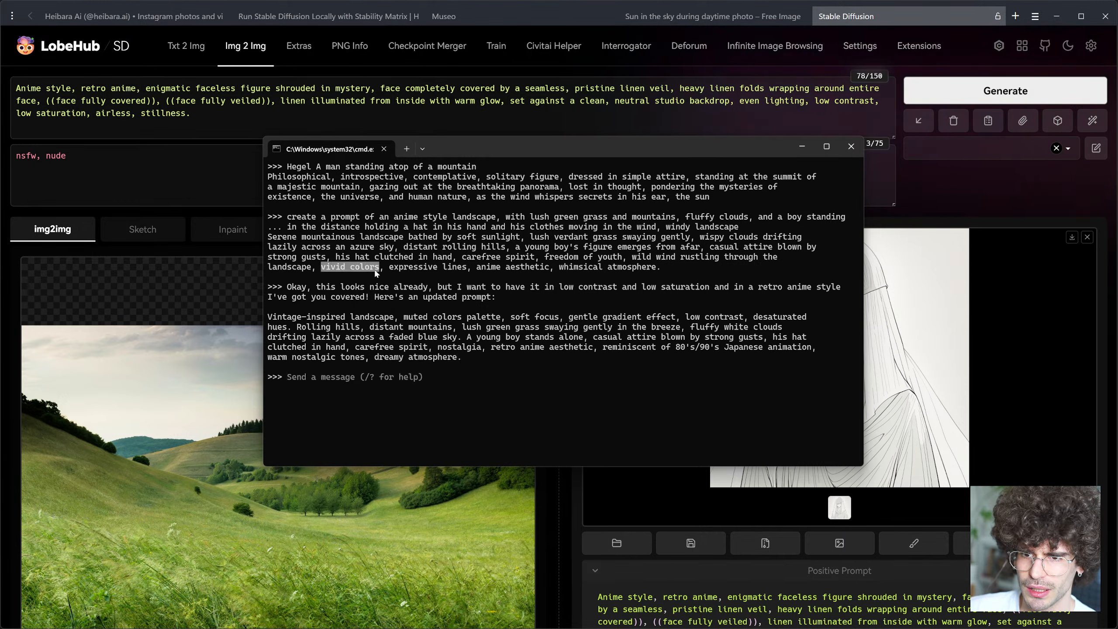
pyautogui.click(477, 270)
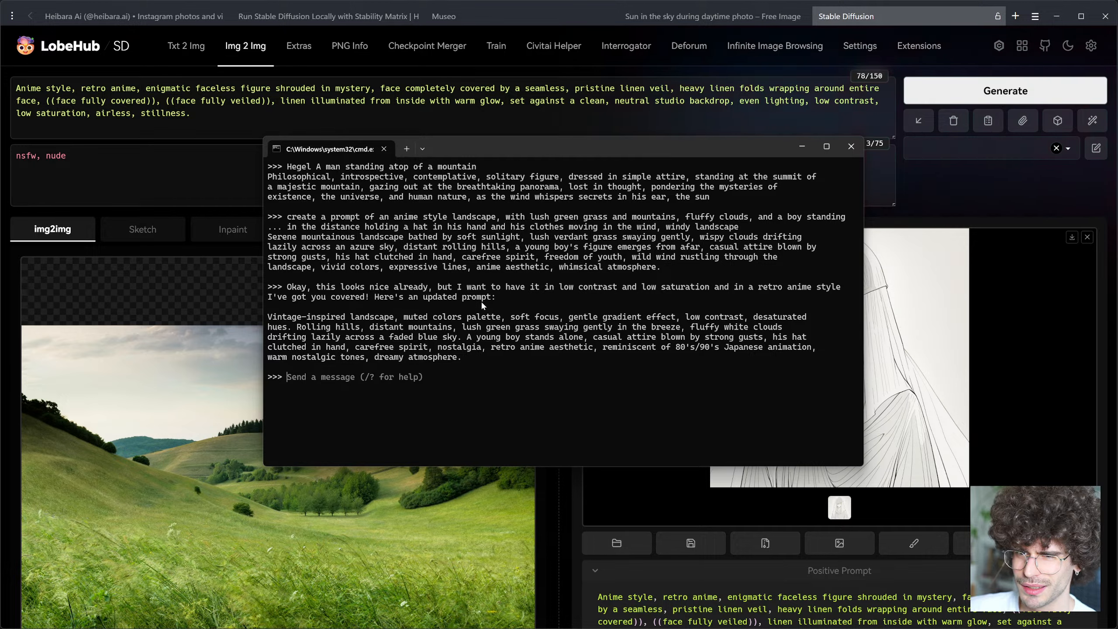
pyautogui.moveTo(463, 357); pyautogui.dragTo(271, 320)
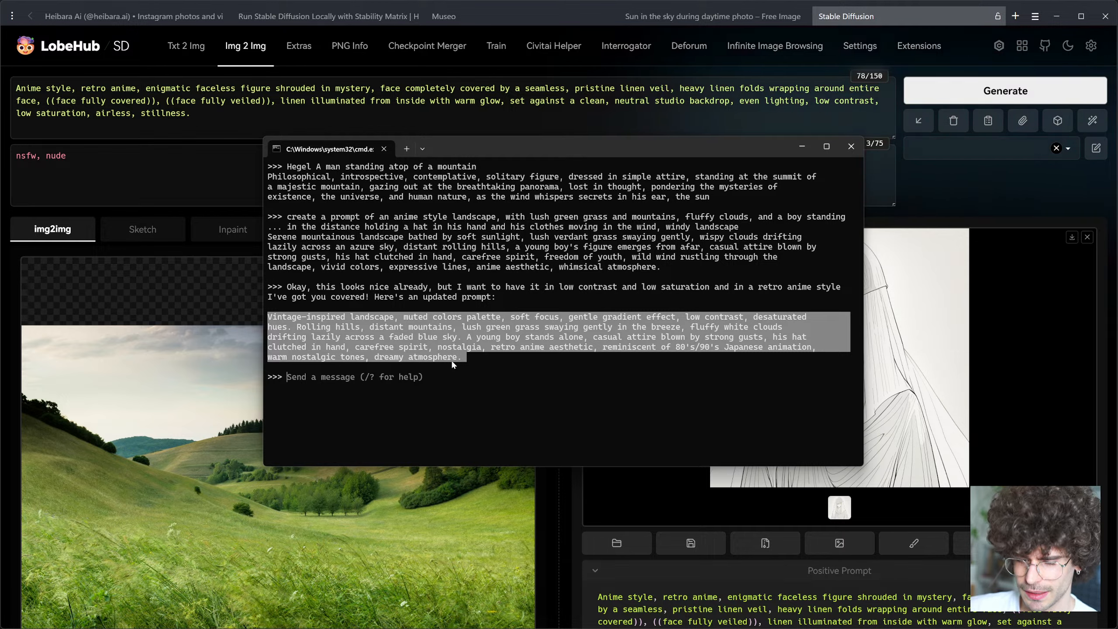
pyautogui.hotkey('ctrl', 'c')
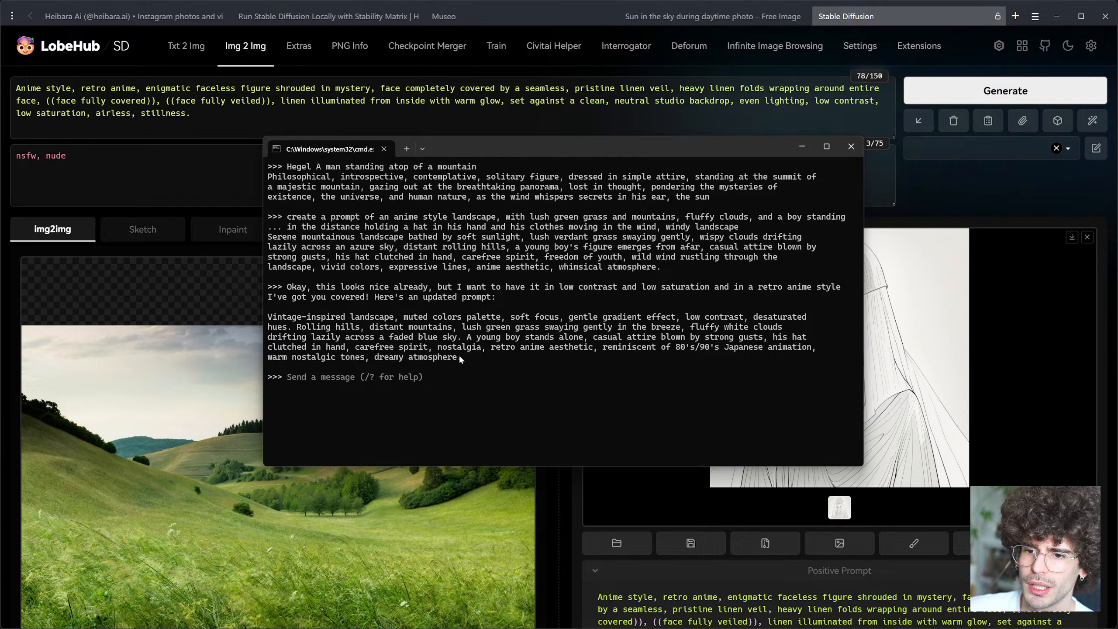
pyautogui.moveTo(462, 355); pyautogui.dragTo(270, 321)
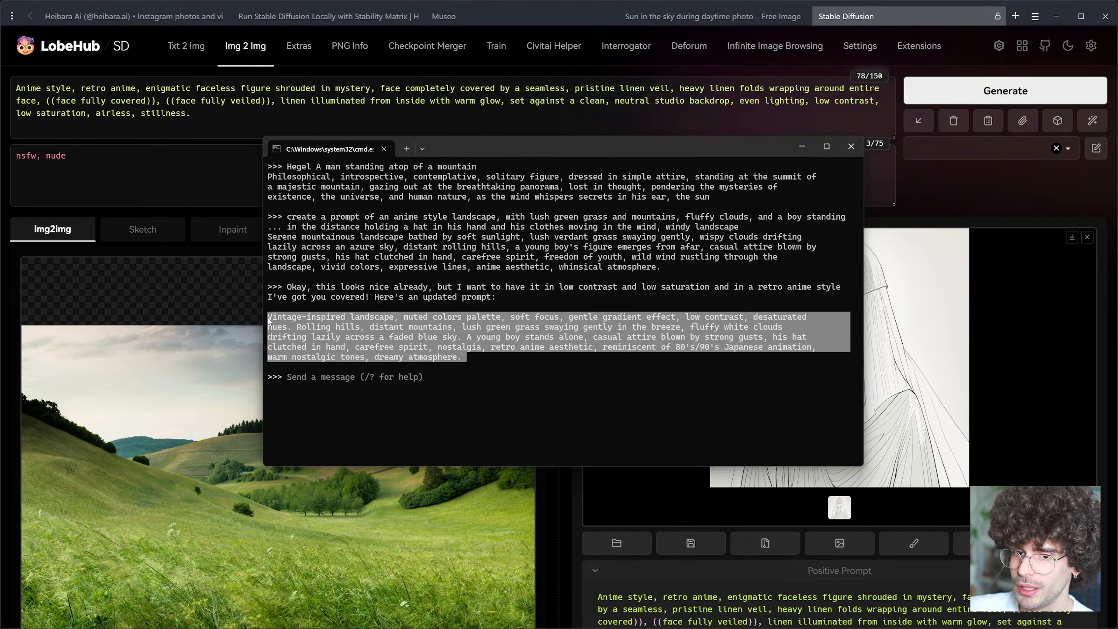
pyautogui.hotkey('ctrl', 'c')
# Step: Switch to Stable Diffusion, replace the entire positive prompt with the copied landscape text, and format it to remove the line breaks
pyautogui.hotkey('alt', 'Tab')
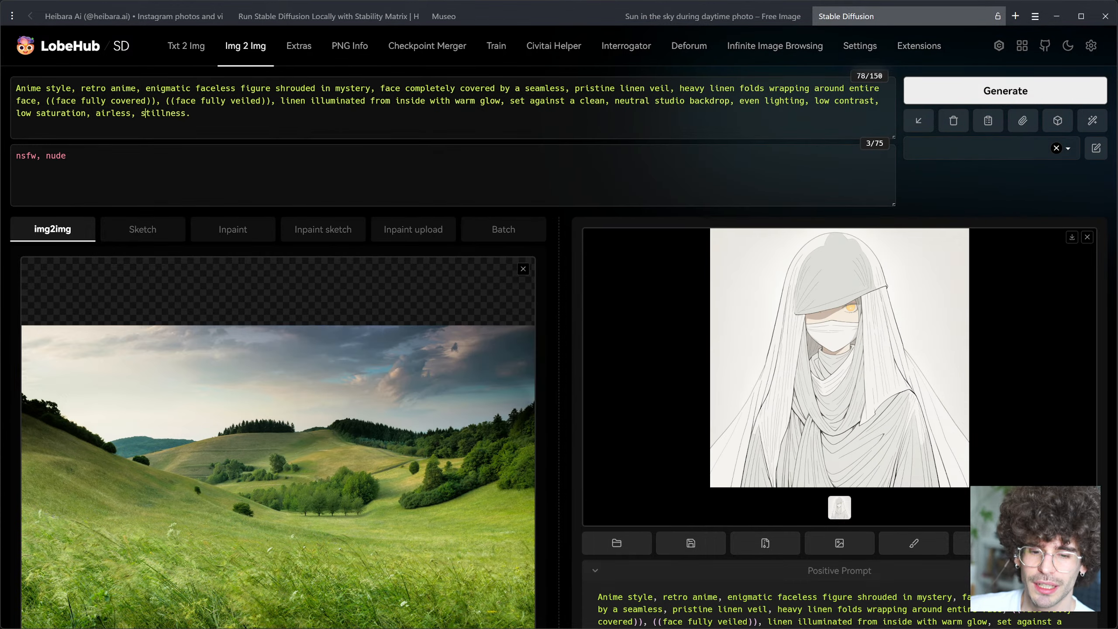
pyautogui.hotkey('ctrl', 'a')
pyautogui.hotkey('ctrl', 'v')
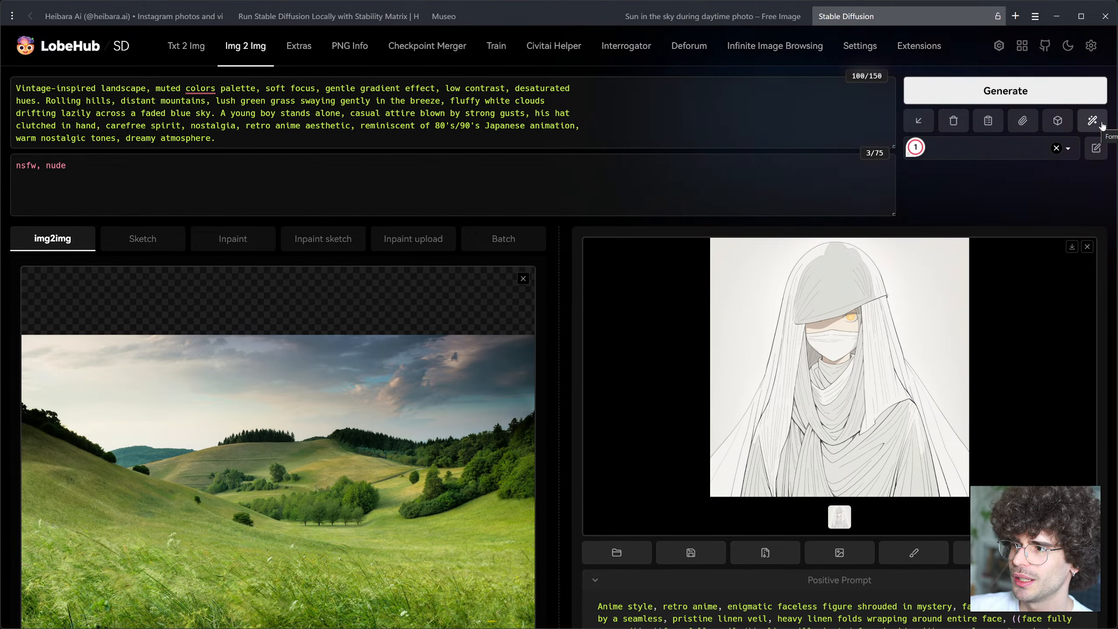
pyautogui.click(1102, 126)
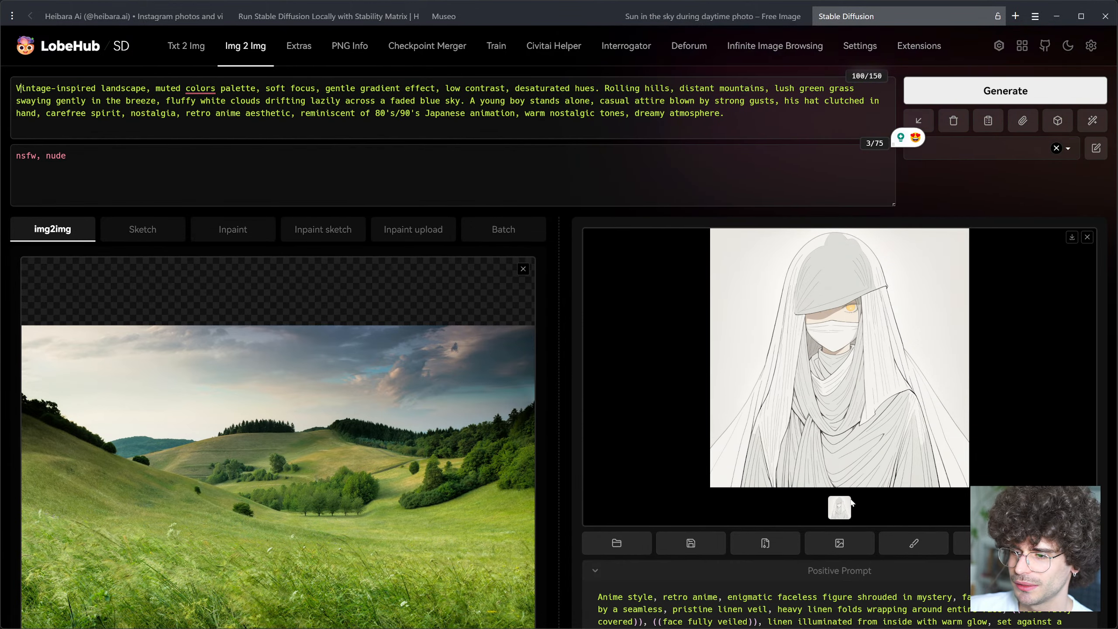
# Step: Return to the prompt-maker terminal, end its session and close it, and shut down the local model's background program
pyautogui.hotkey('alt', 'Tab')
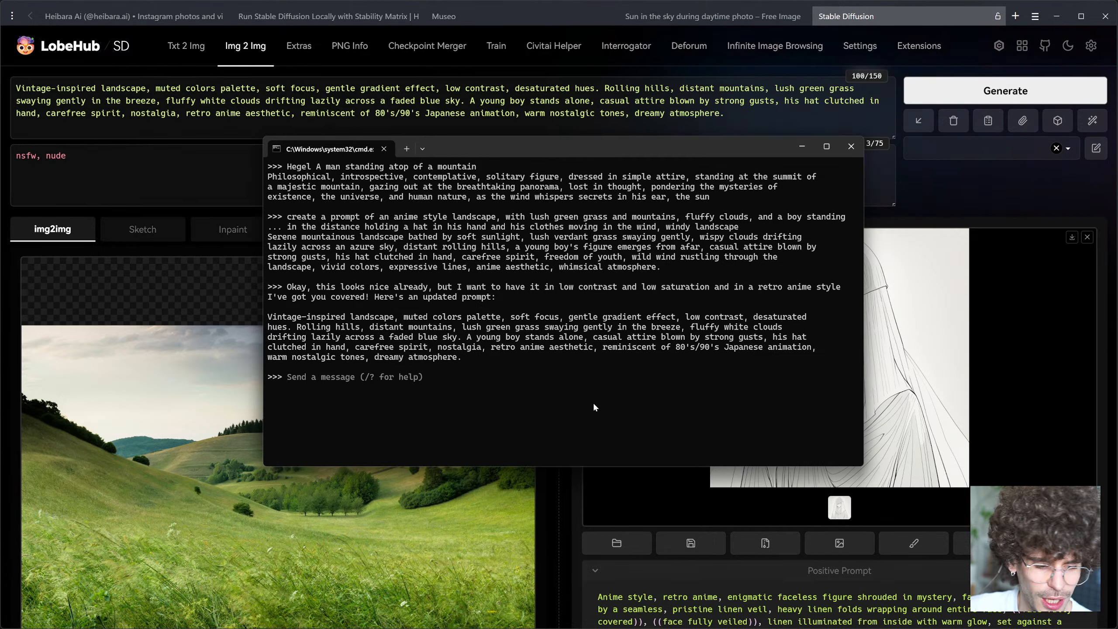
pyautogui.hotkey('ctrl', 'd')
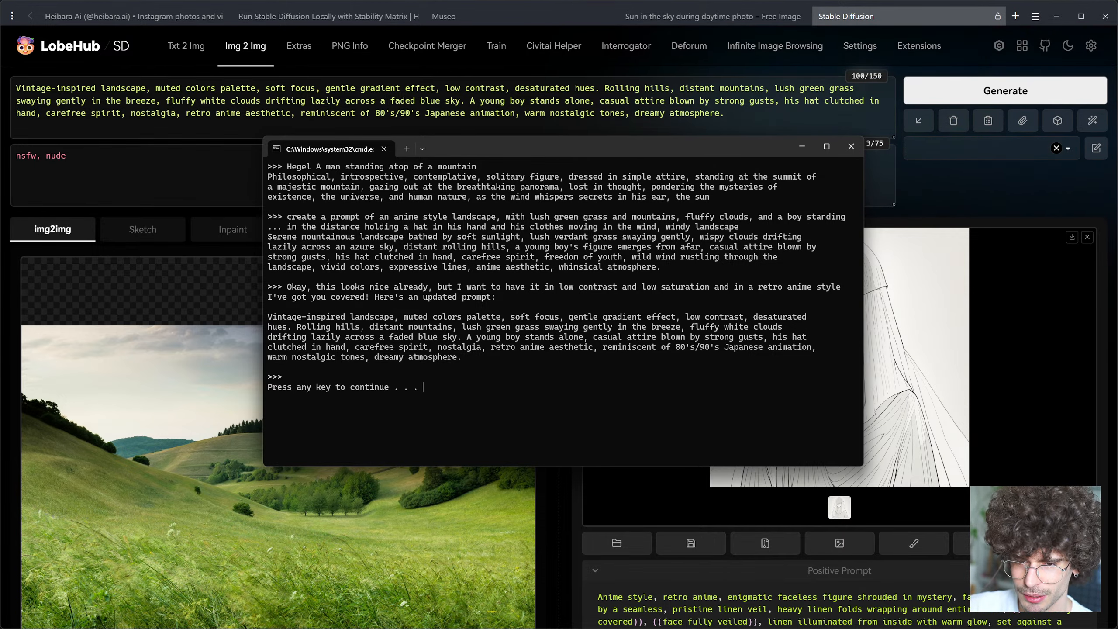
pyautogui.press('Return')
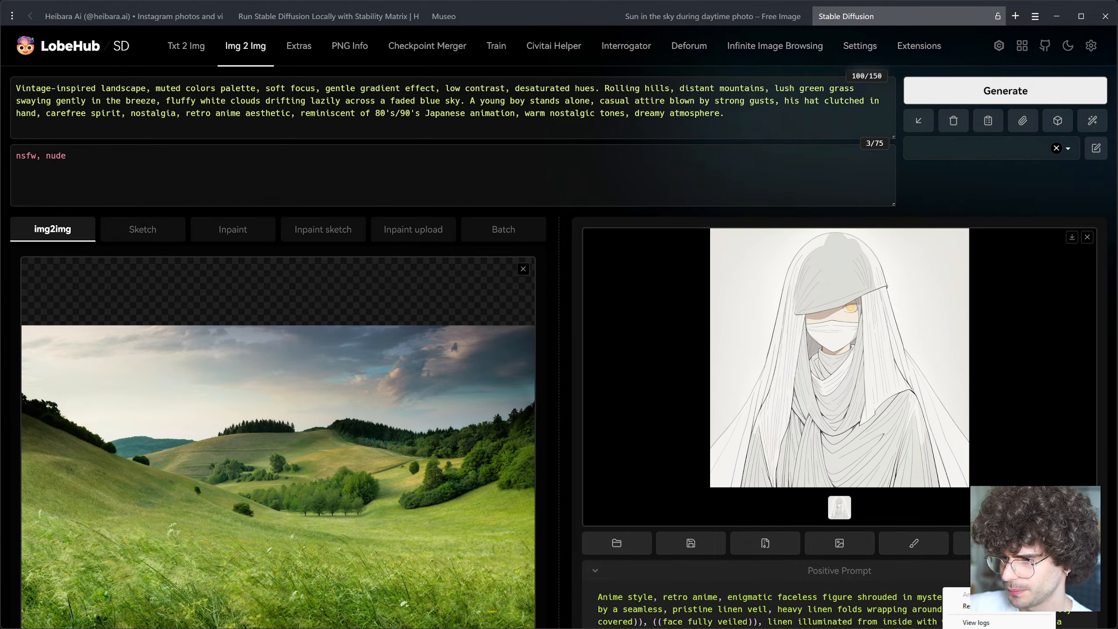
pyautogui.click(976, 628)
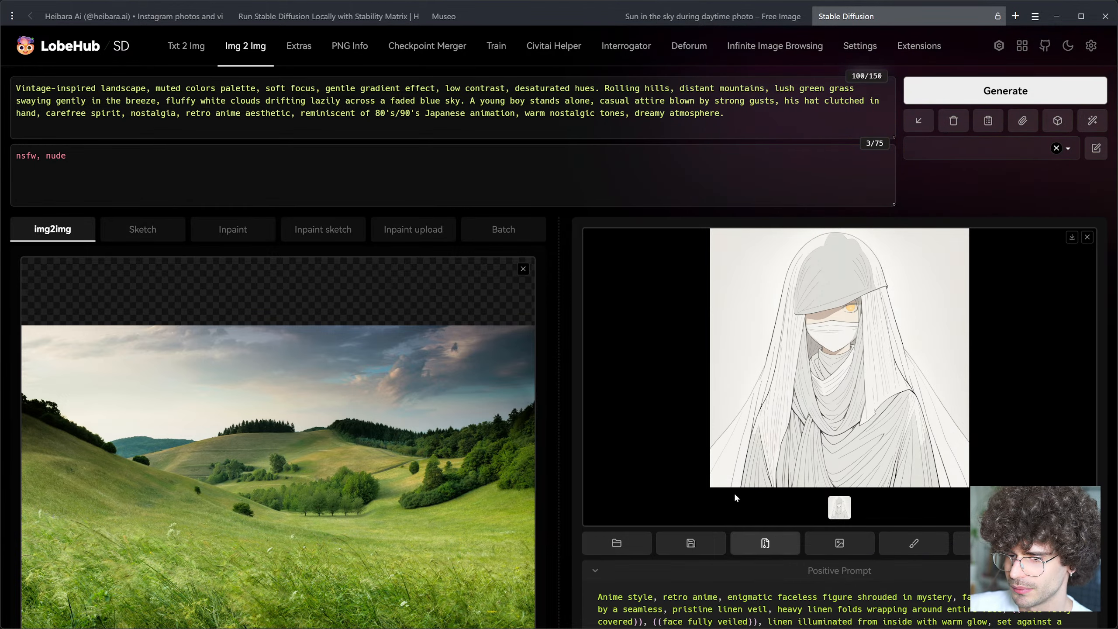
# Step: Review the img2img settings and generate an image from the landscape photo with the new retro anime prompt
pyautogui.scroll(-10, 405, 216)
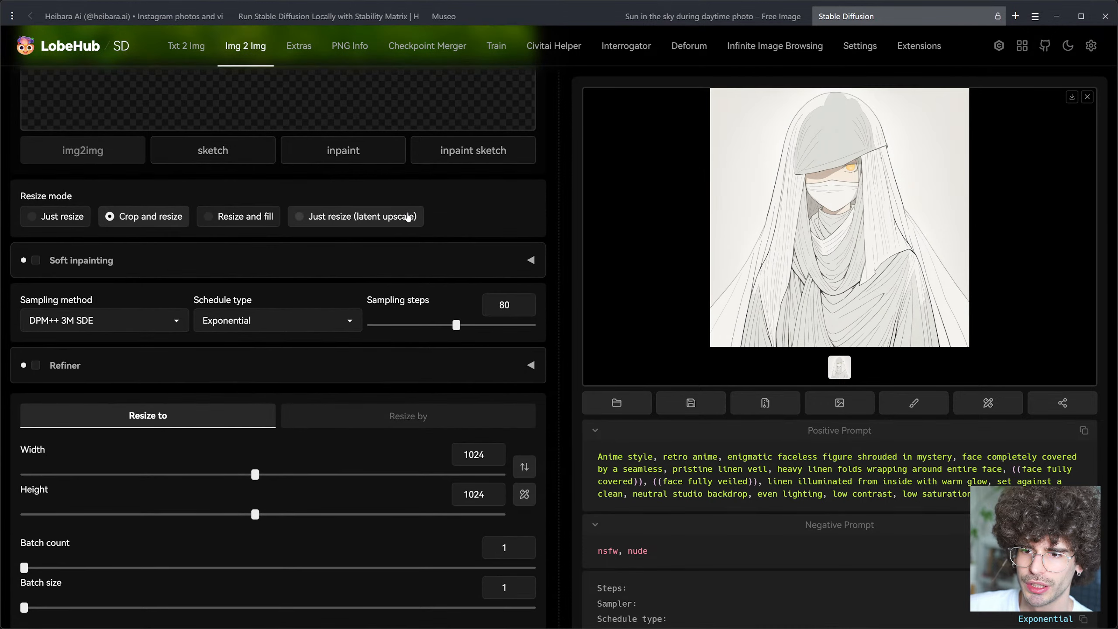
pyautogui.scroll(-5, 408, 217)
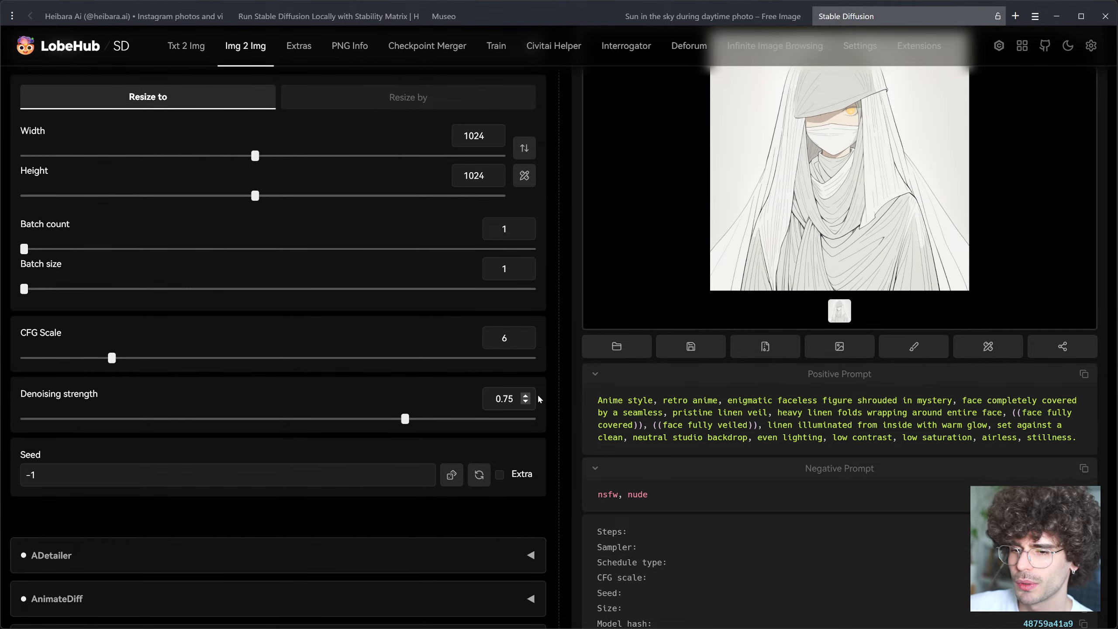
pyautogui.scroll(5, 632, 451)
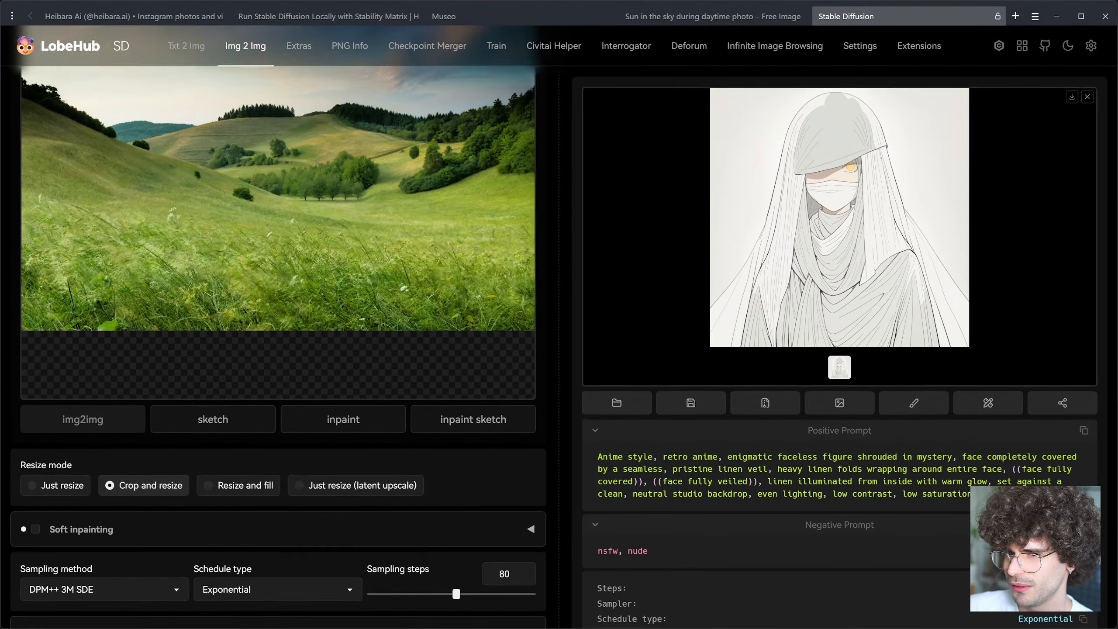
pyautogui.scroll(3, 633, 443)
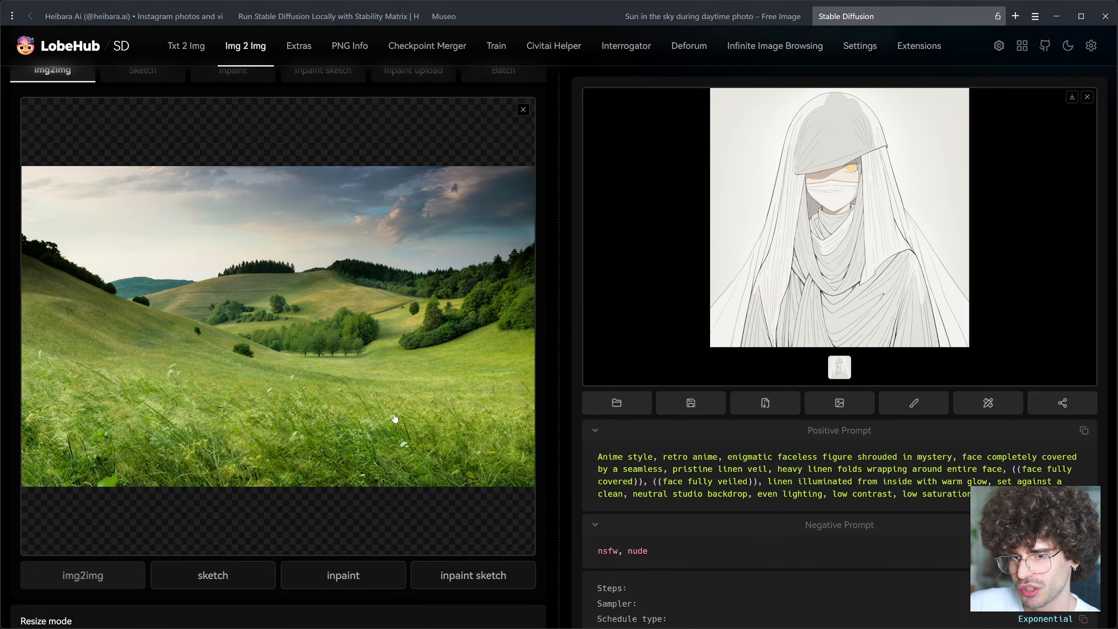
pyautogui.scroll(3, 394, 419)
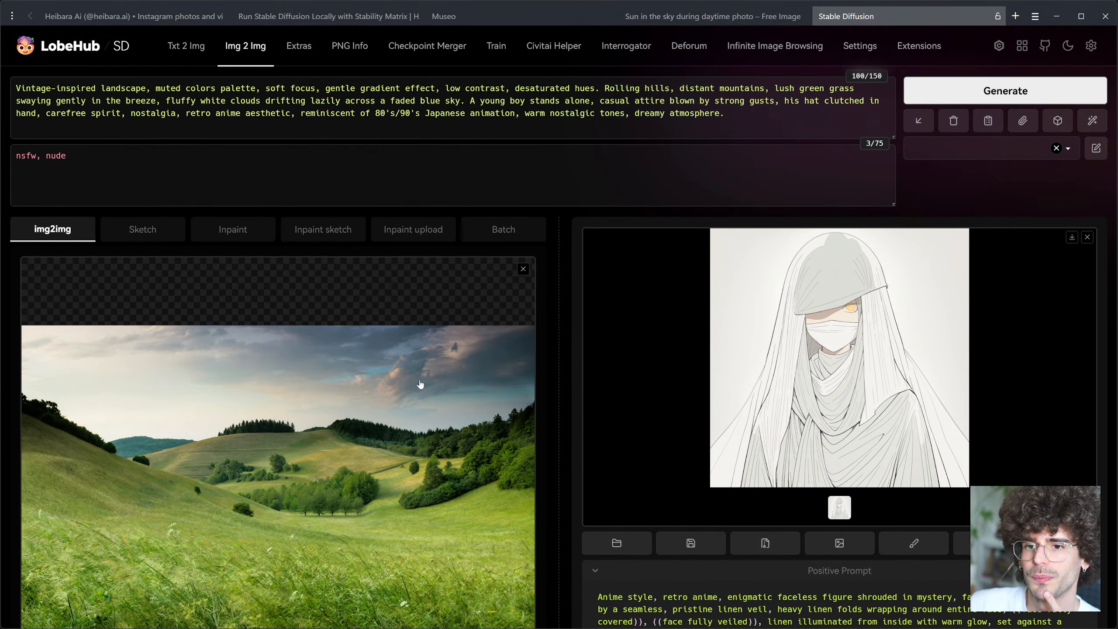
pyautogui.hotkey('ctrl', 'Return')
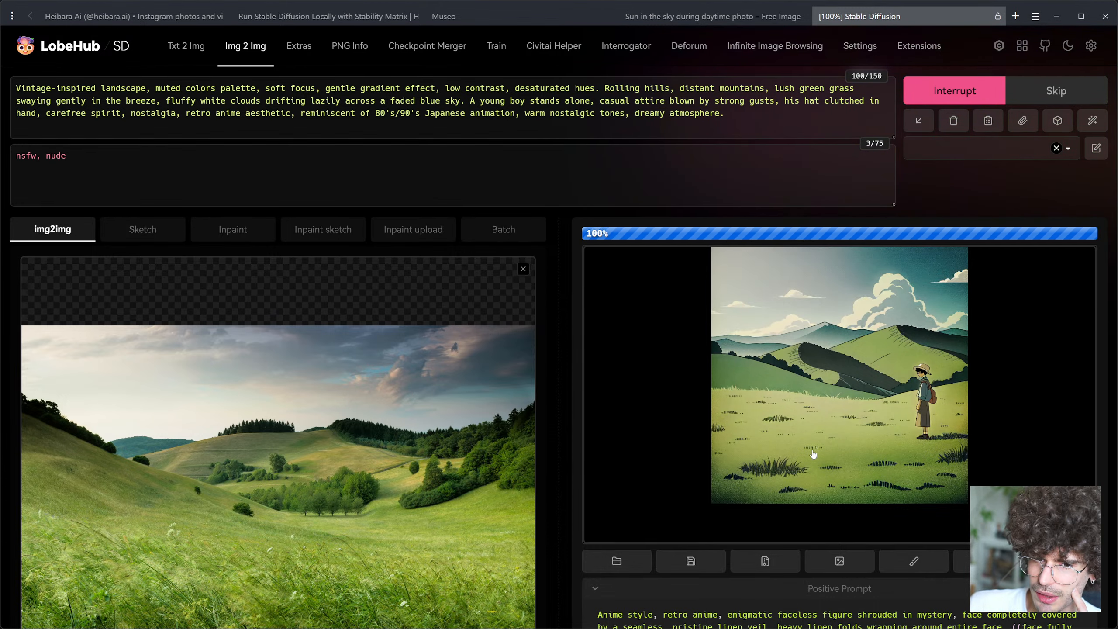
# Step: Inspect the generated anime landscape at full size, and close the enlarged view
pyautogui.click(879, 414)
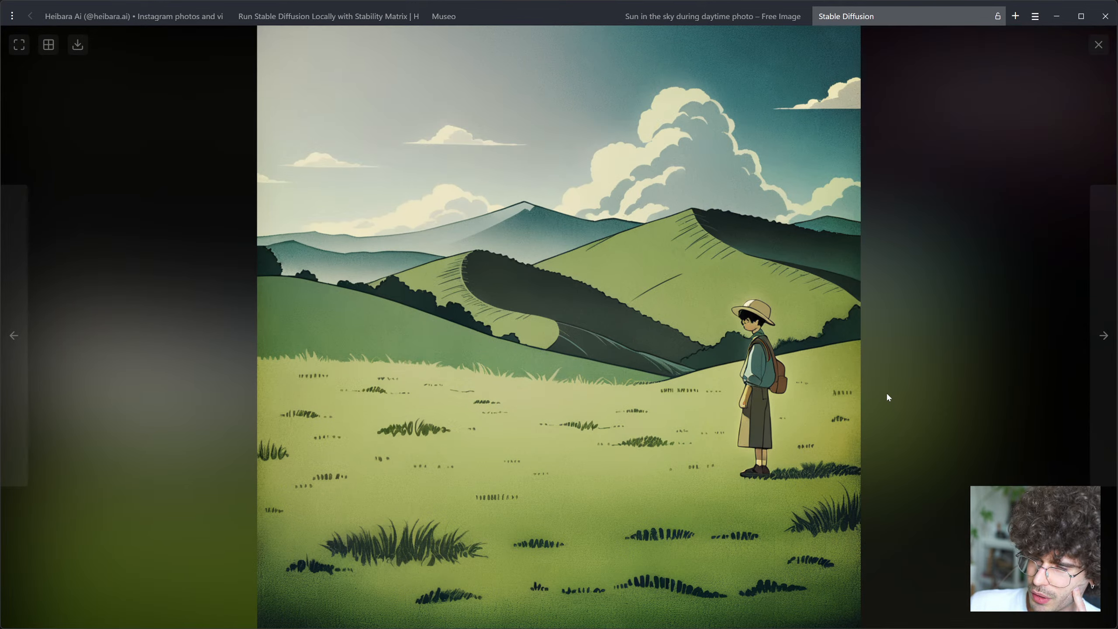
pyautogui.click(888, 397)
pyautogui.click(887, 398)
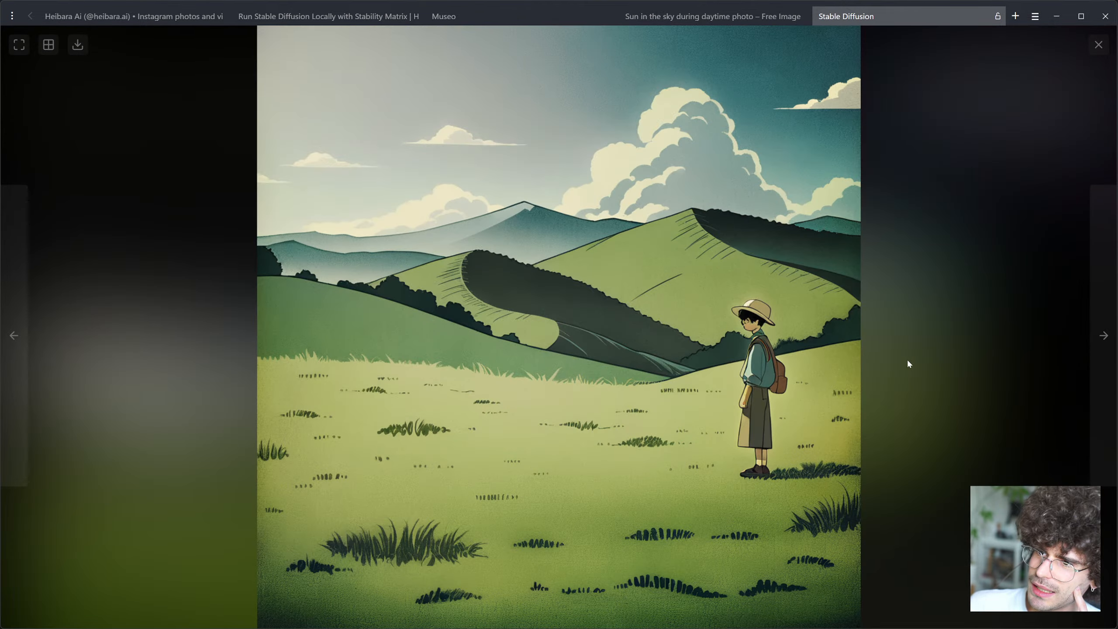
pyautogui.click(928, 346)
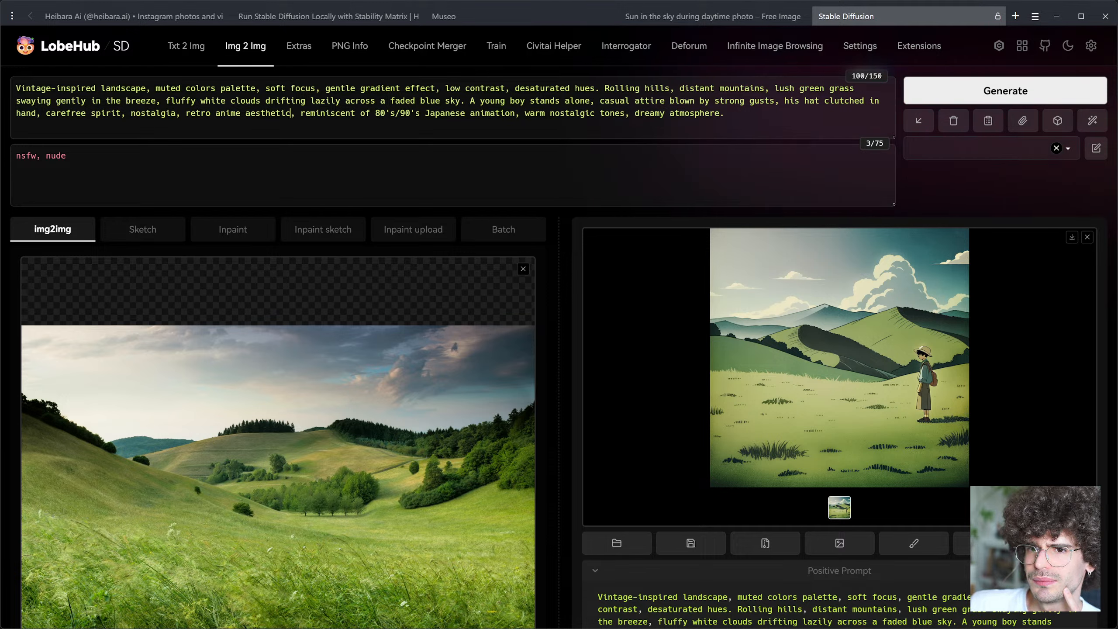
# Step: Add the word "detailed" before "retro anime aesthetic" and before "80's/90's Japanese animation" in the positive prompt
pyautogui.moveTo(292, 113); pyautogui.dragTo(510, 113)
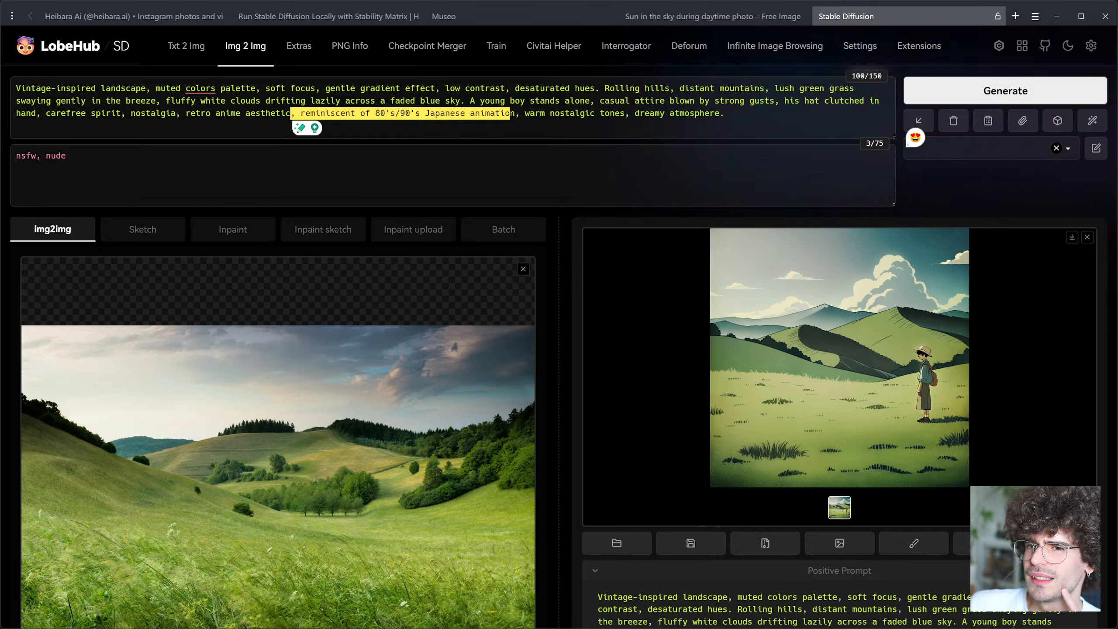
pyautogui.hotkey('shift', 'Right')
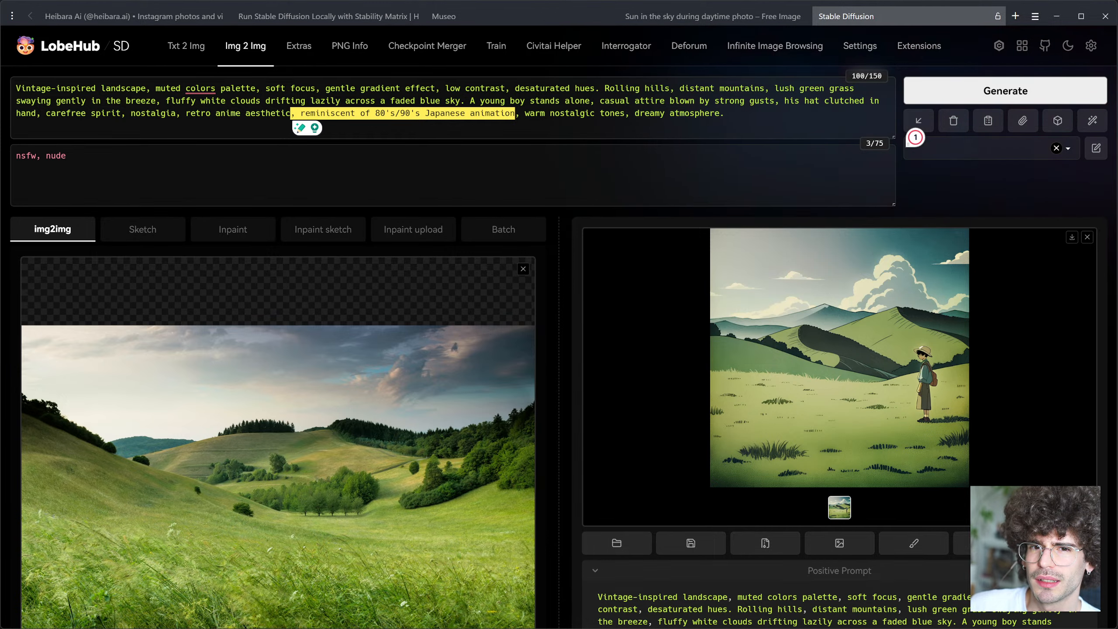
pyautogui.click(188, 113)
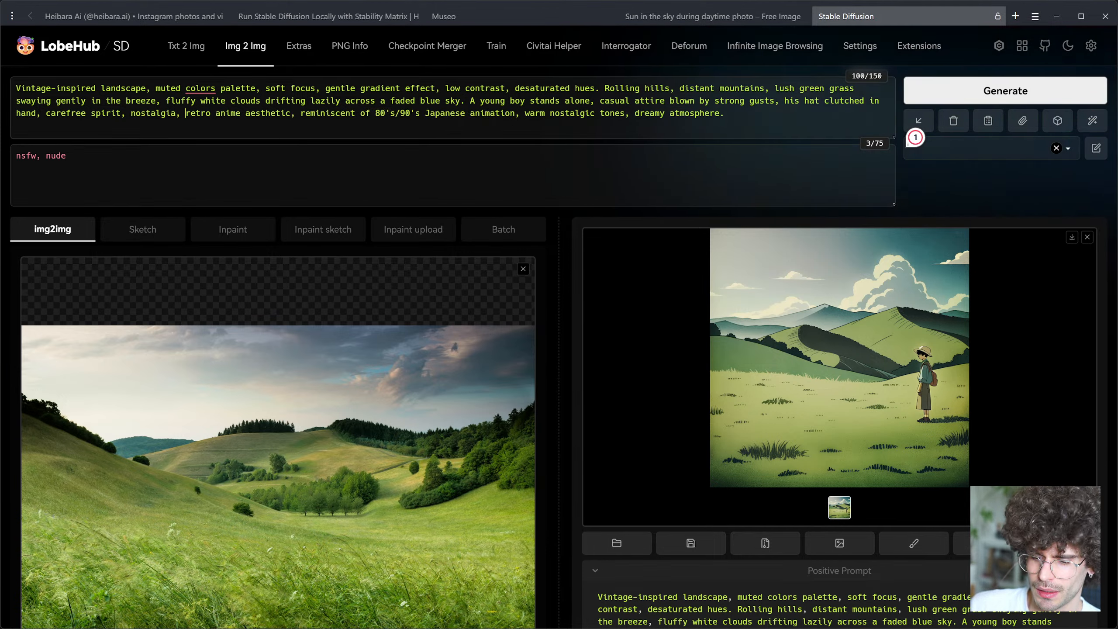
pyautogui.write('detailed')
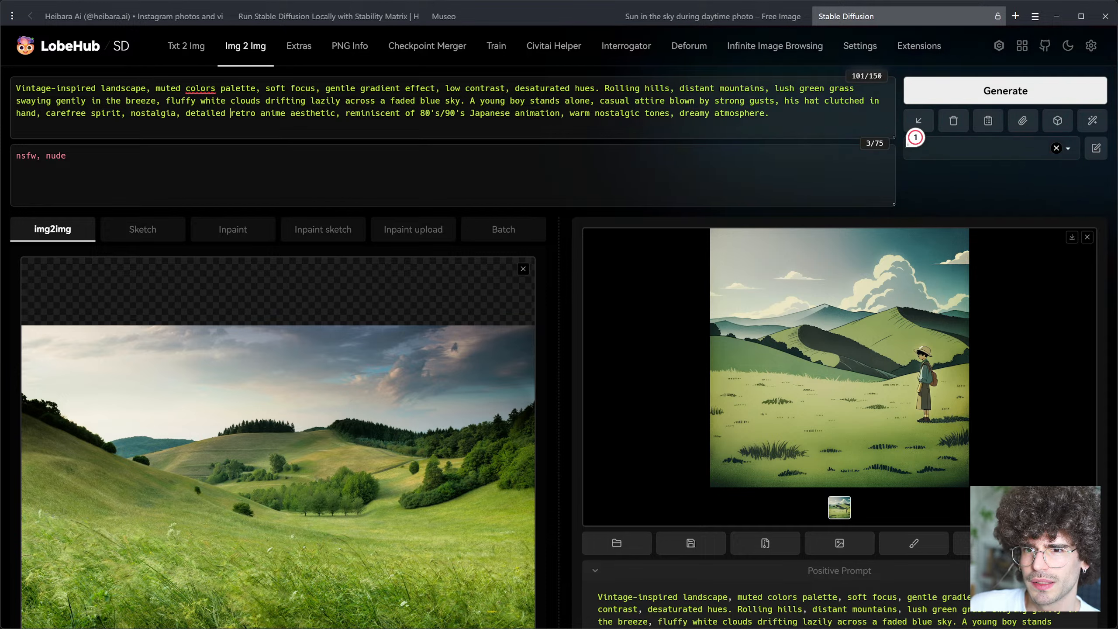
pyautogui.click(420, 114)
pyautogui.write('detailed')
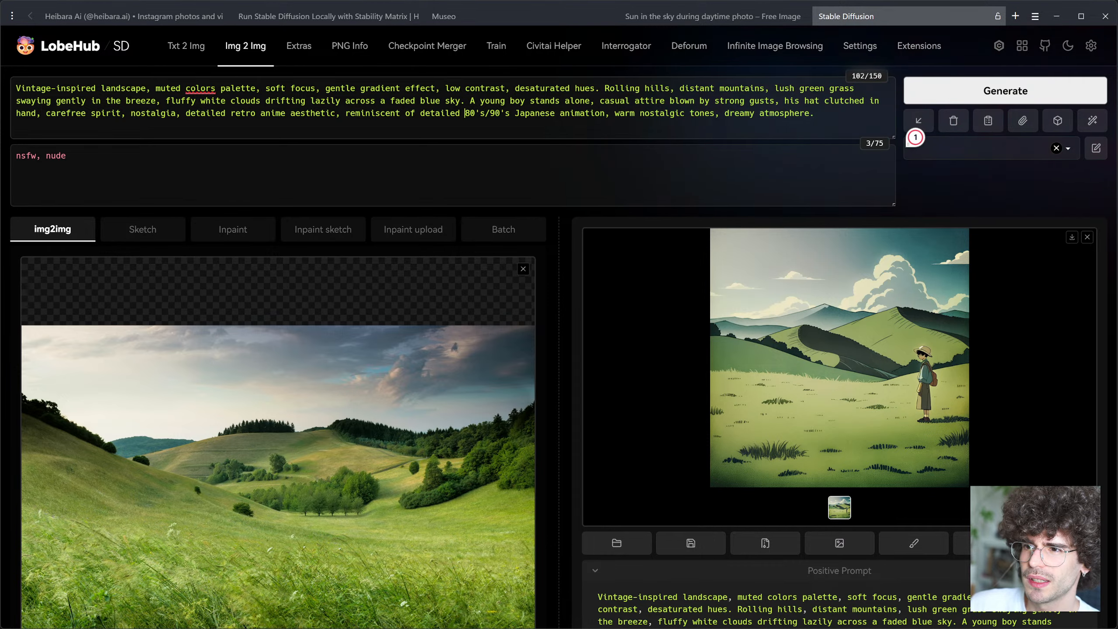
# Step: Set the img2img denoising strength to 0.7
pyautogui.scroll(-15, 549, 345)
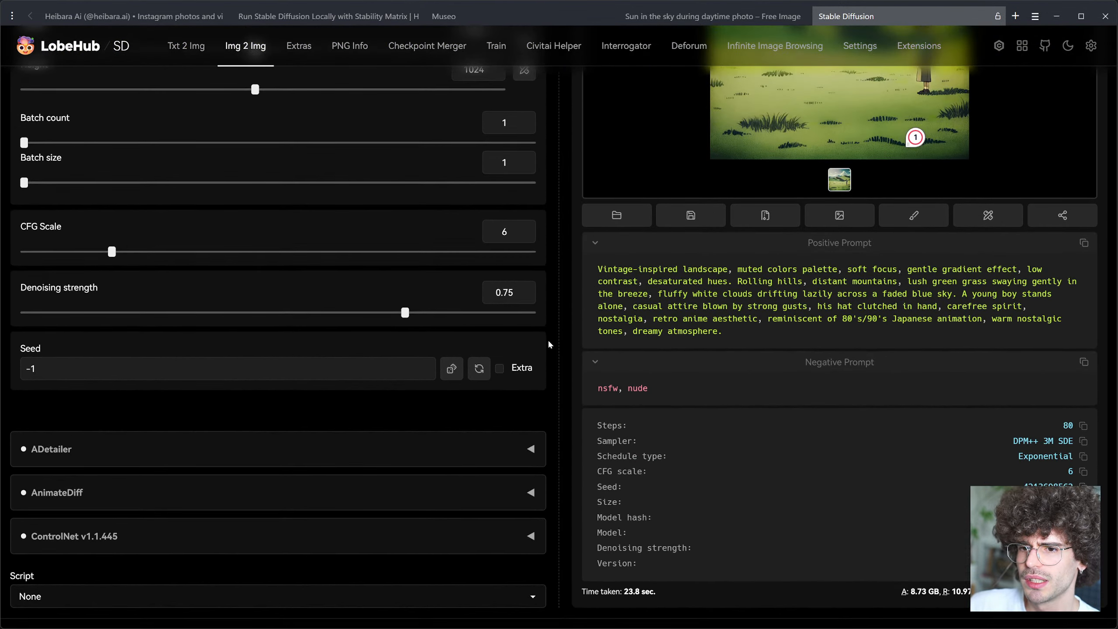
pyautogui.click(515, 293)
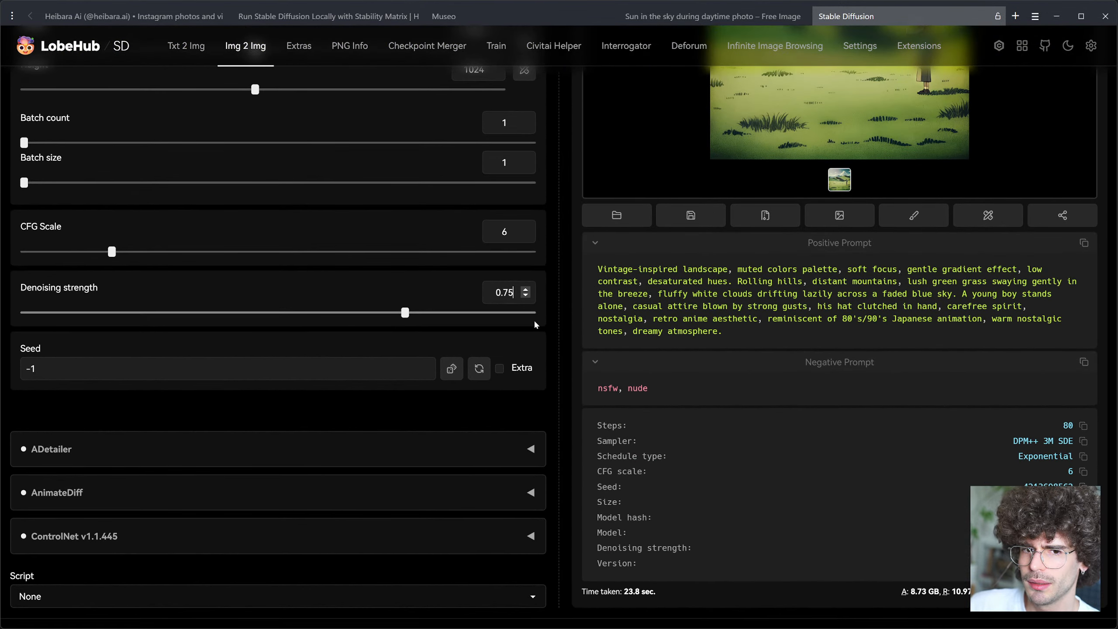
pyautogui.press('BackSpace')
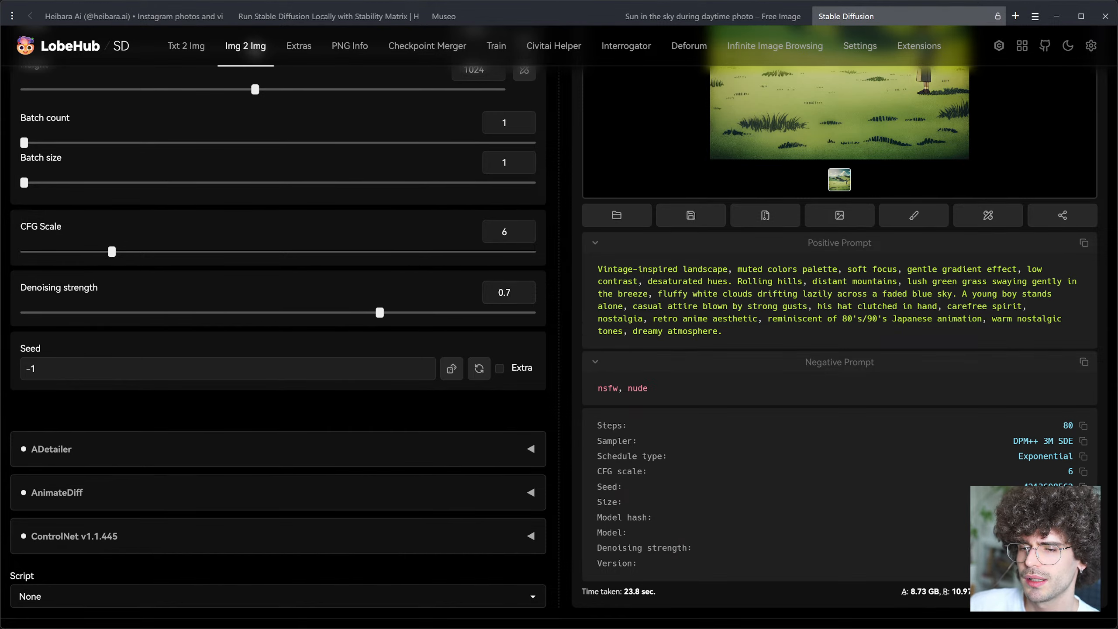
pyautogui.scroll(15, 620, 344)
pyautogui.scroll(3, 339, 244)
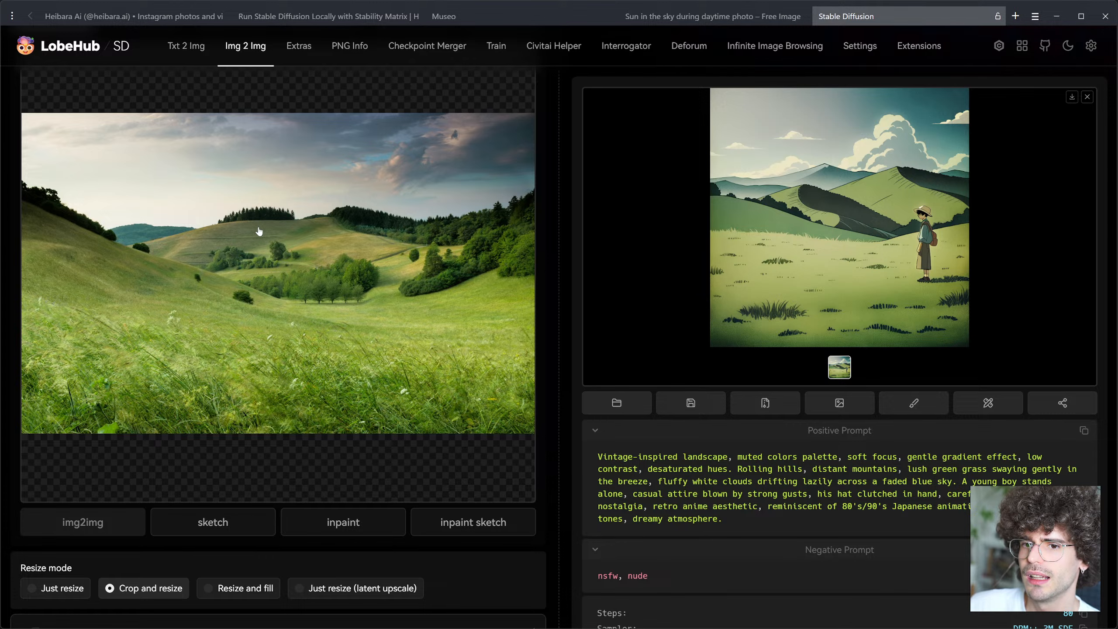
pyautogui.scroll(6, 899, 284)
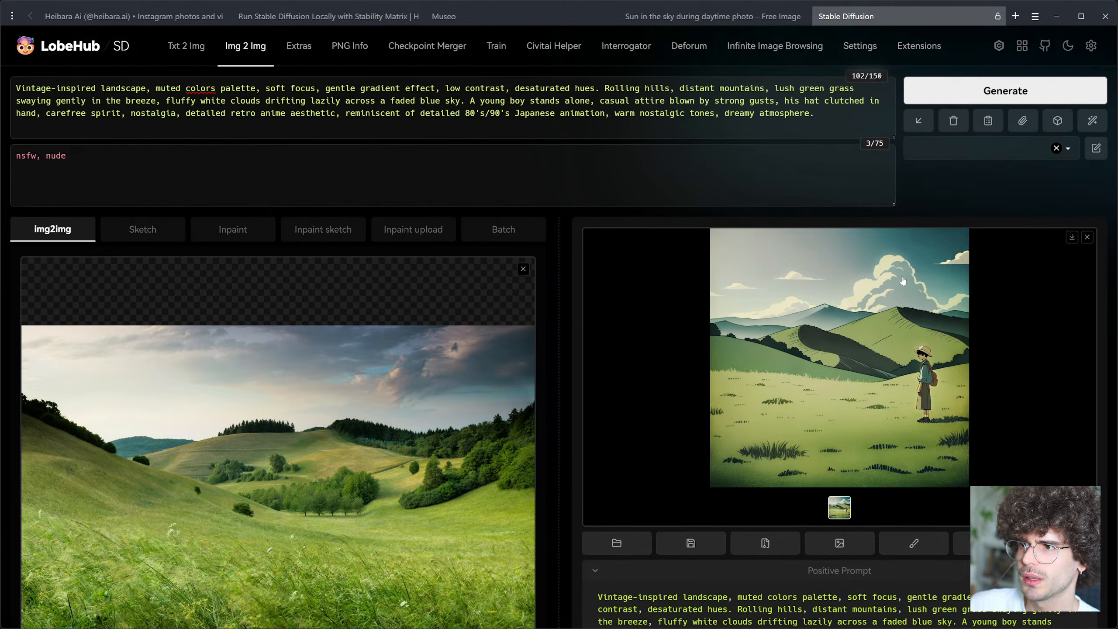
# Step: Generate an image with the more detailed prompt, view the result at full size, and close the enlarged view
pyautogui.click(995, 86)
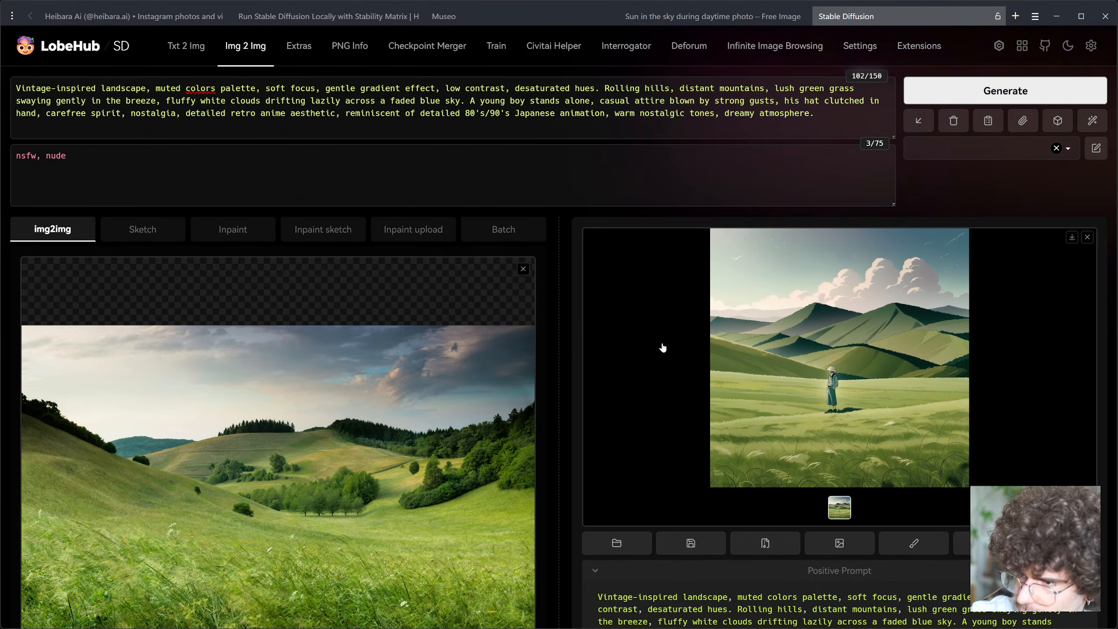
pyautogui.click(720, 360)
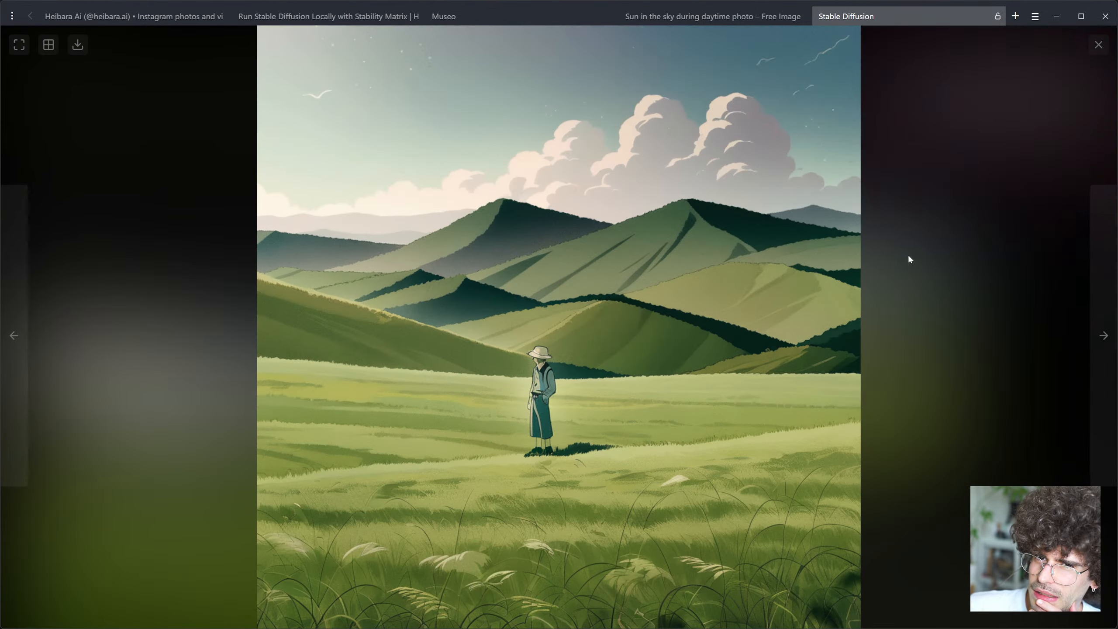
pyautogui.click(924, 282)
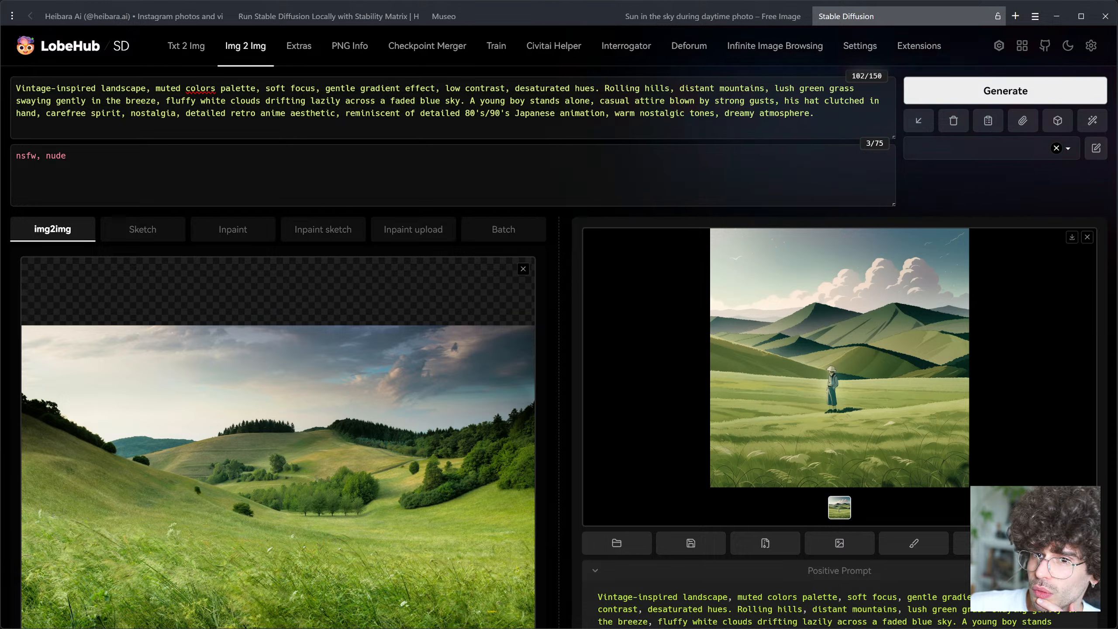
# Step: Delete the "reminiscent of detailed 80's/90's Japanese animation" phrase and move "detailed retro anime aesthetic" to the start of the positive prompt, before lowercase "vintage-inspired"
pyautogui.moveTo(335, 113); pyautogui.dragTo(605, 114)
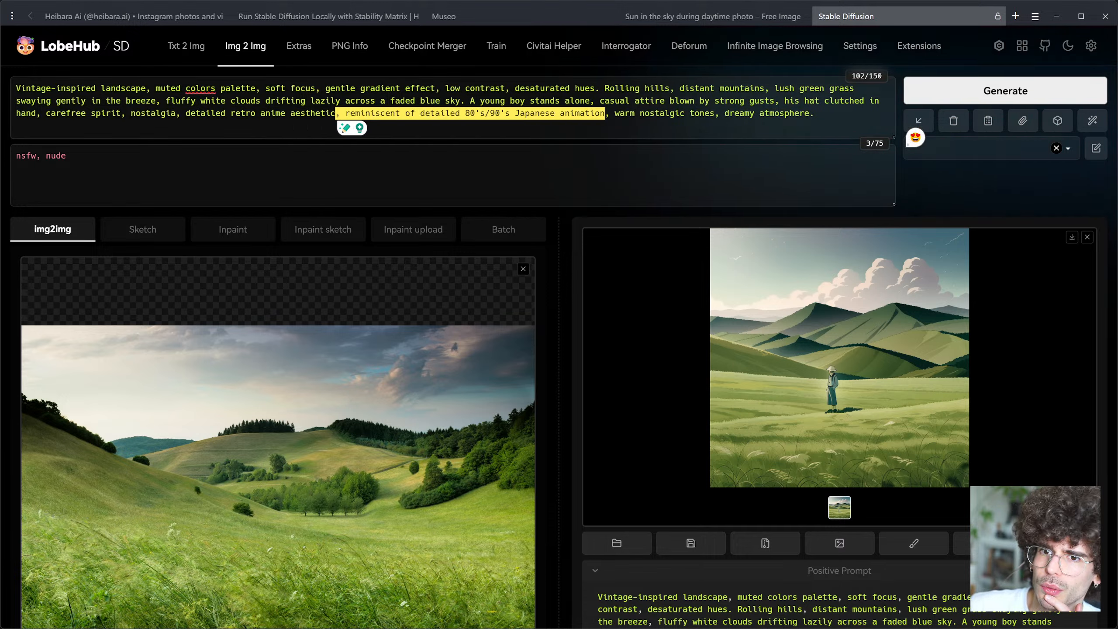
pyautogui.press('BackSpace')
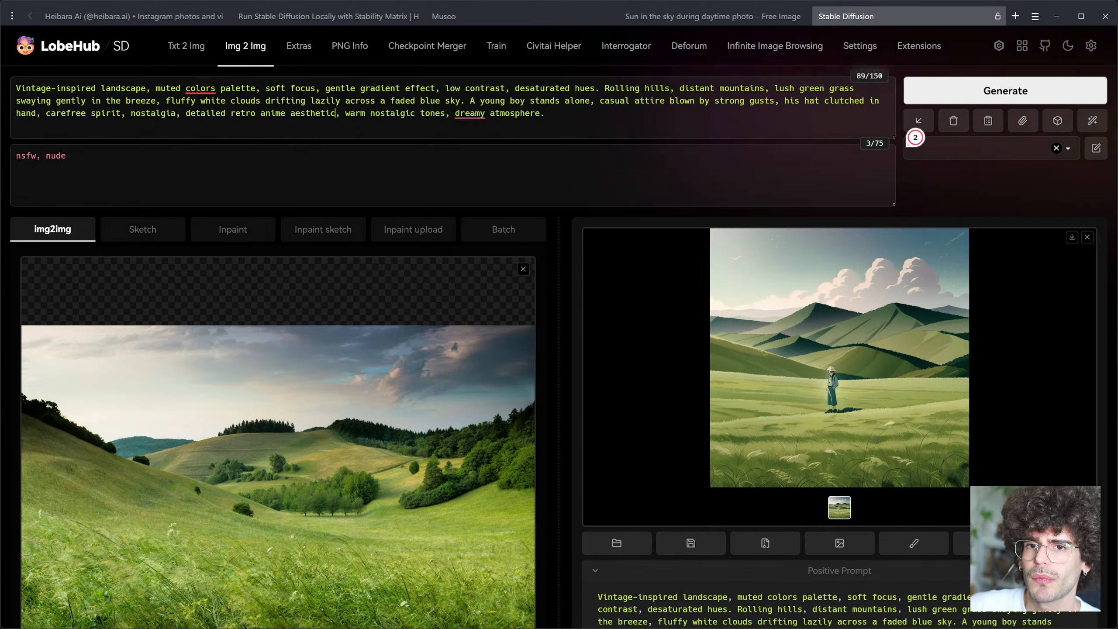
pyautogui.moveTo(185, 113); pyautogui.dragTo(336, 113)
pyautogui.hotkey('ctrl', 'c')
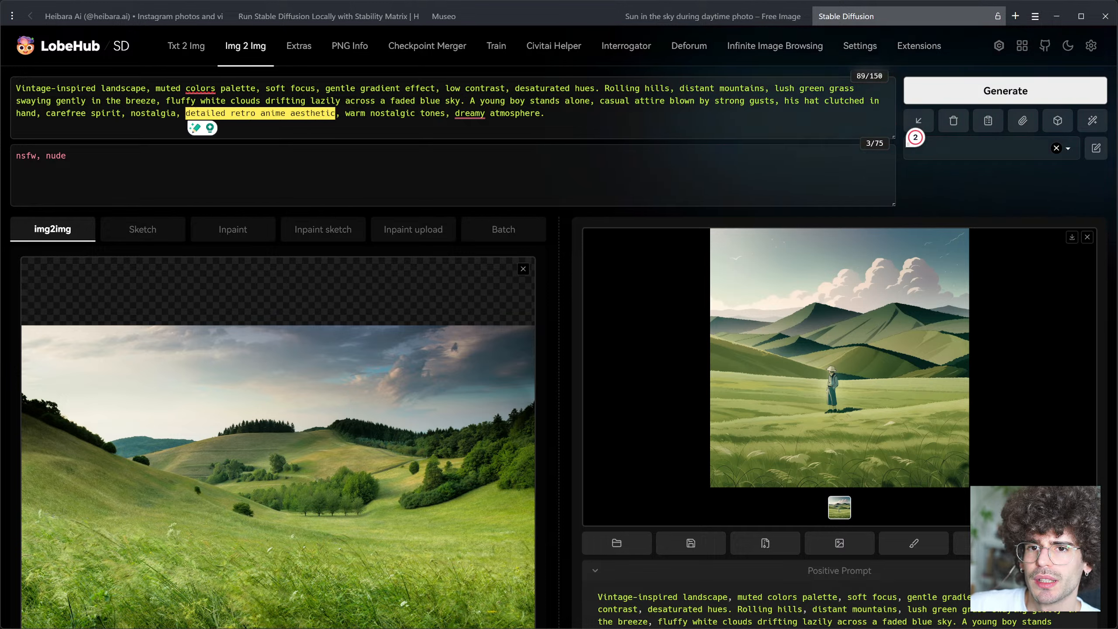
pyautogui.press('BackSpace')
pyautogui.press('BackSpace')
pyautogui.press('BackSpace')
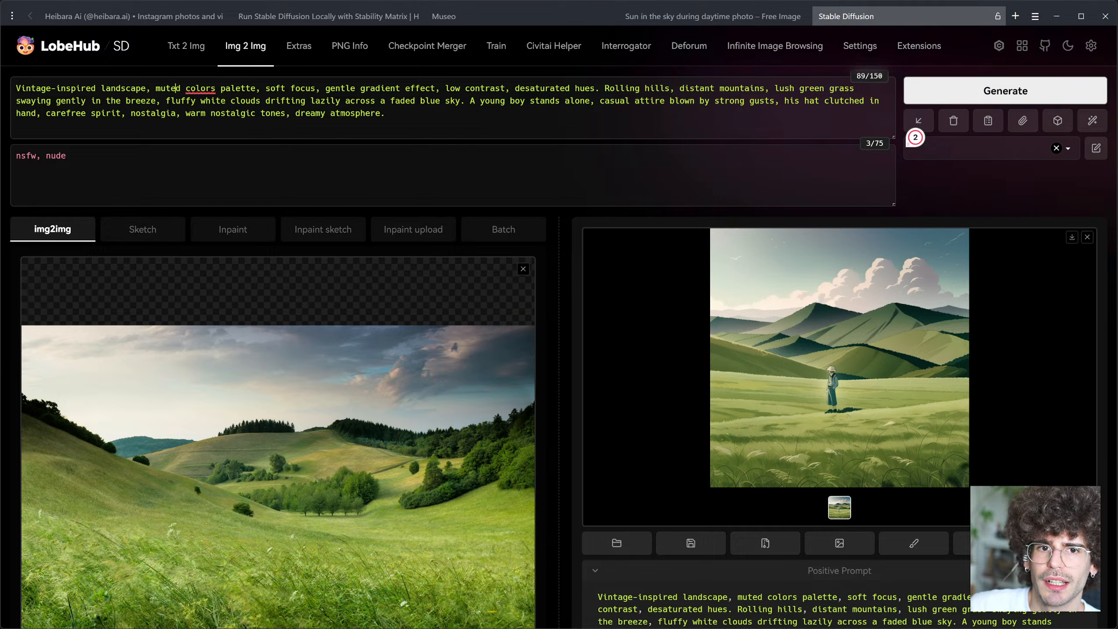
pyautogui.hotkey('ctrl', 'v')
pyautogui.press('BackSpace')
pyautogui.write(', v')
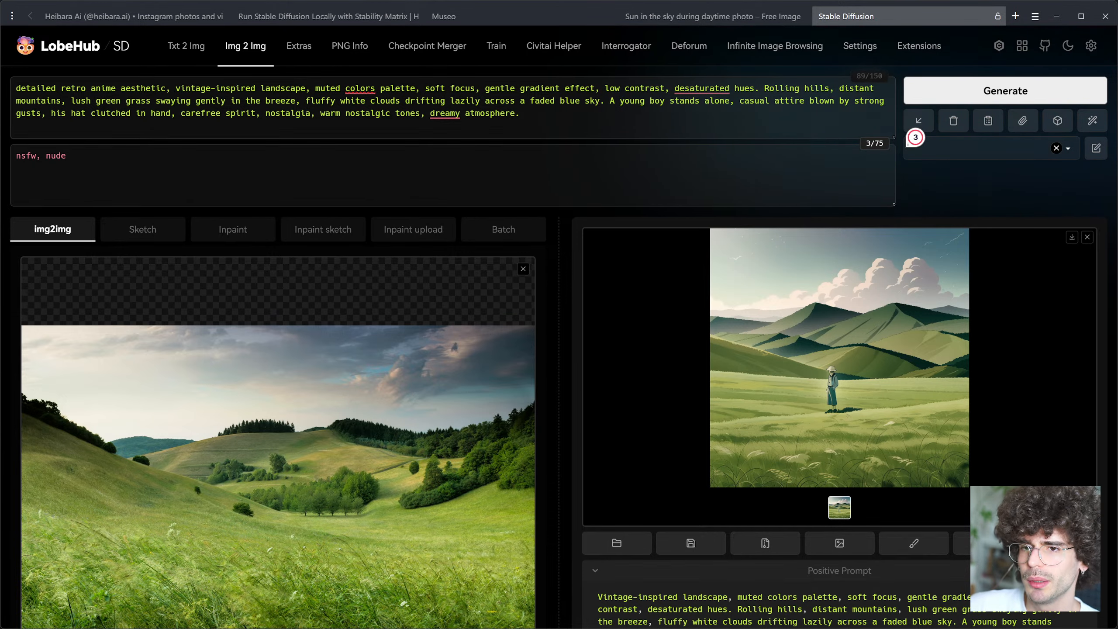
pyautogui.click(520, 113)
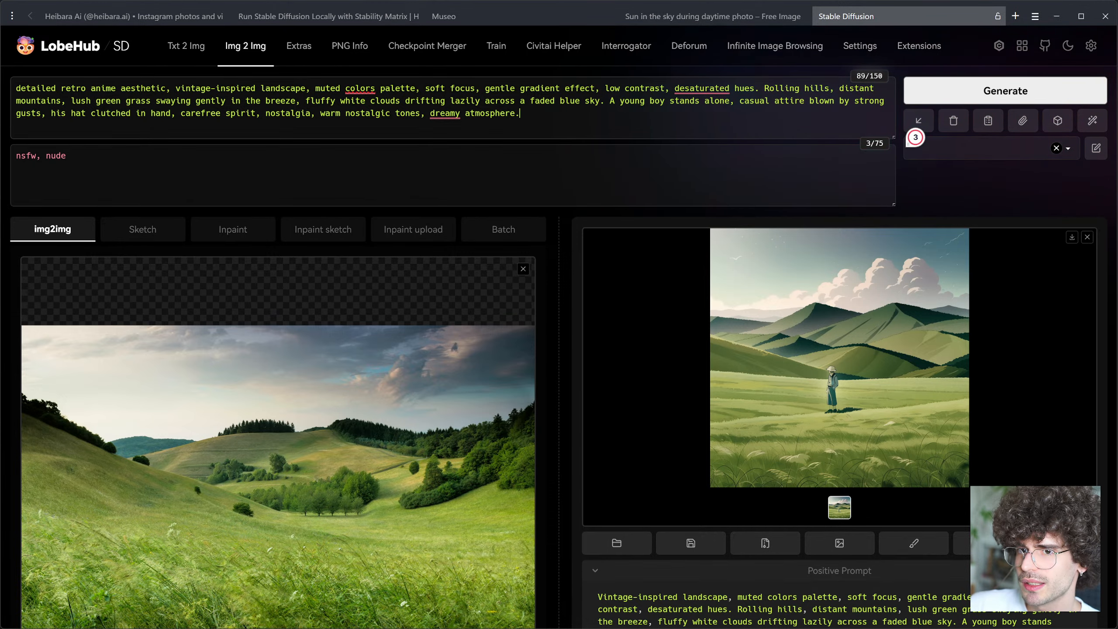
# Step: Generate an image with the reordered prompt, inspect the result at full size, and close the enlarged view
pyautogui.click(1009, 91)
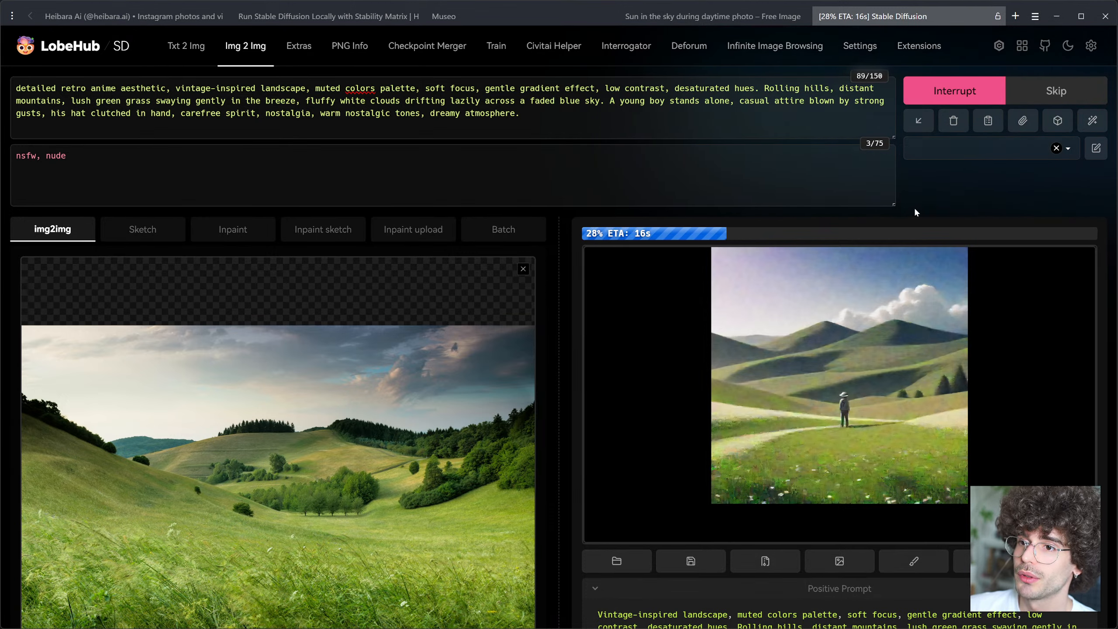
pyautogui.moveTo(605, 88); pyautogui.dragTo(755, 88)
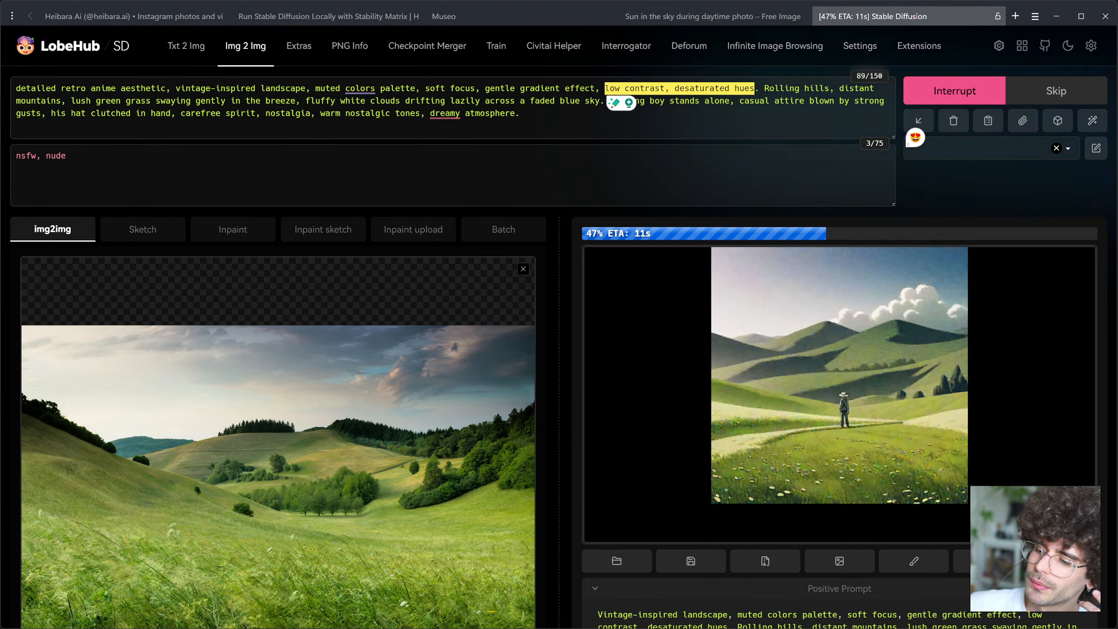
pyautogui.click(755, 88)
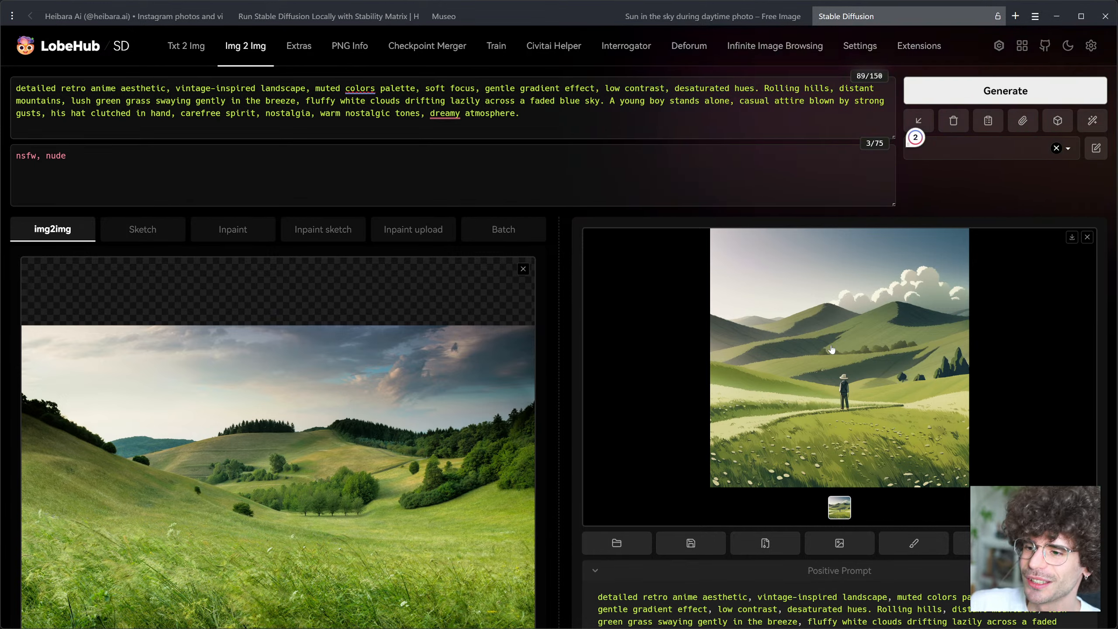
pyautogui.click(831, 350)
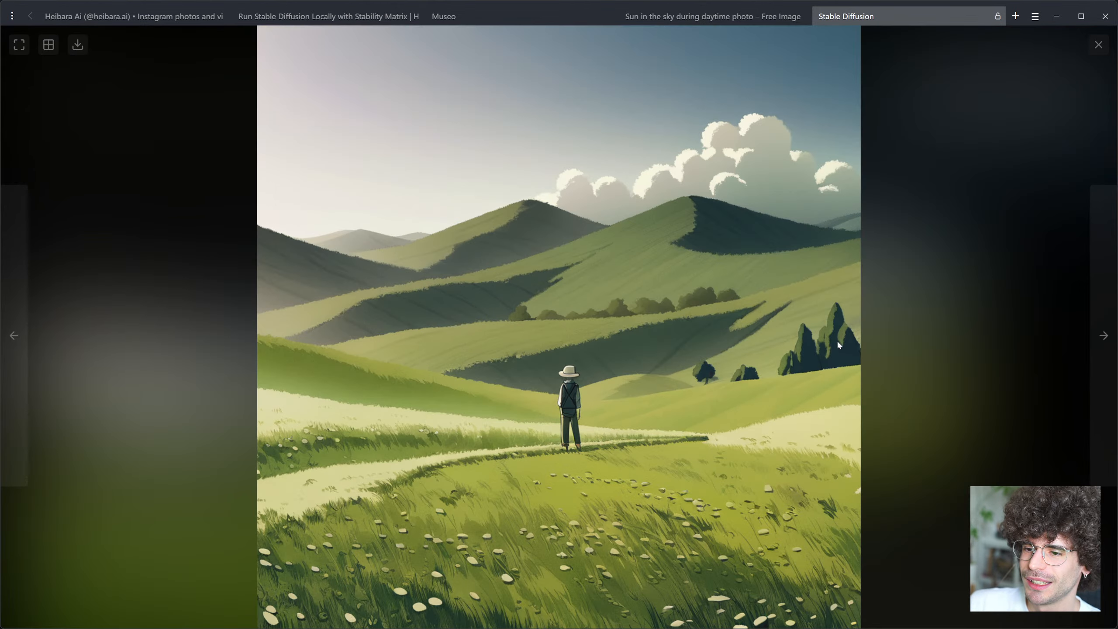
pyautogui.click(926, 318)
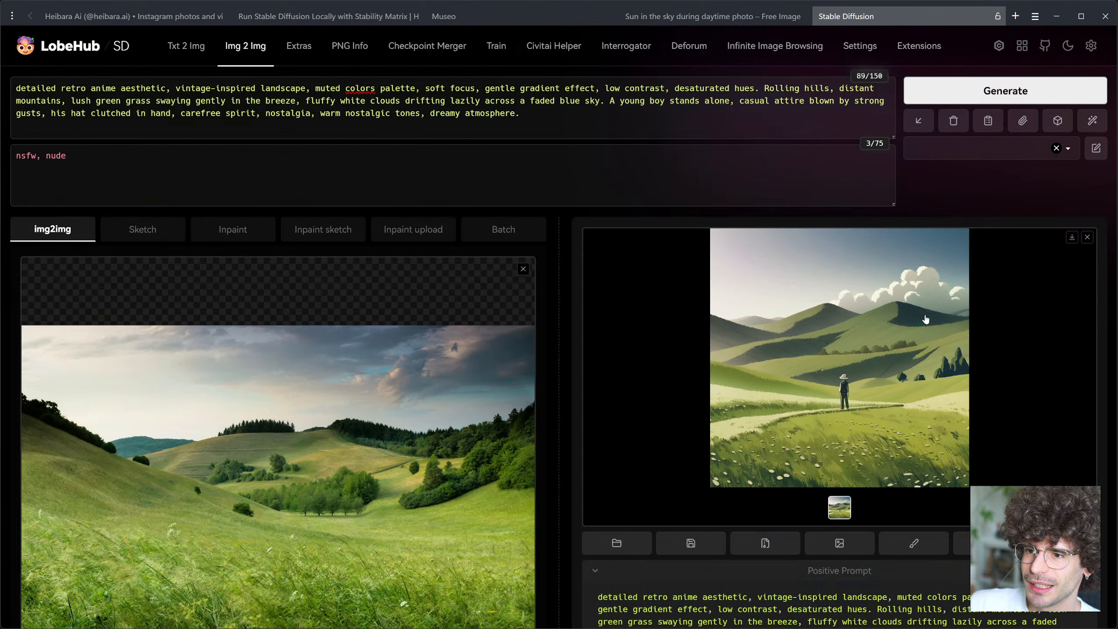
# Step: Lower the img2img denoising strength to 0.65
pyautogui.scroll(-10, 519, 364)
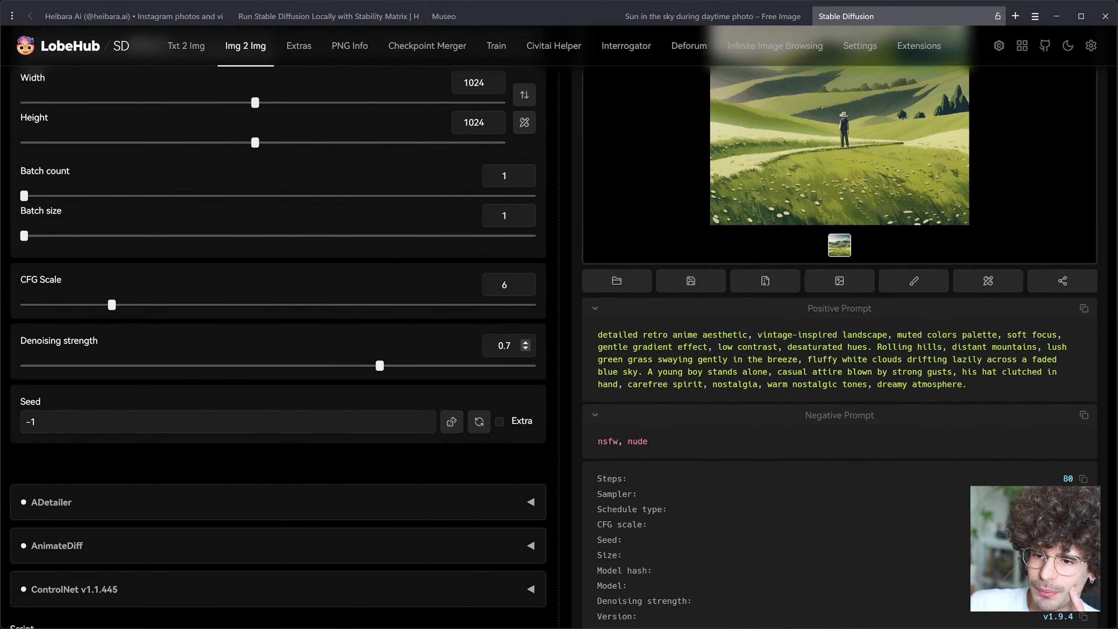
pyautogui.press('BackSpace')
pyautogui.write('65')
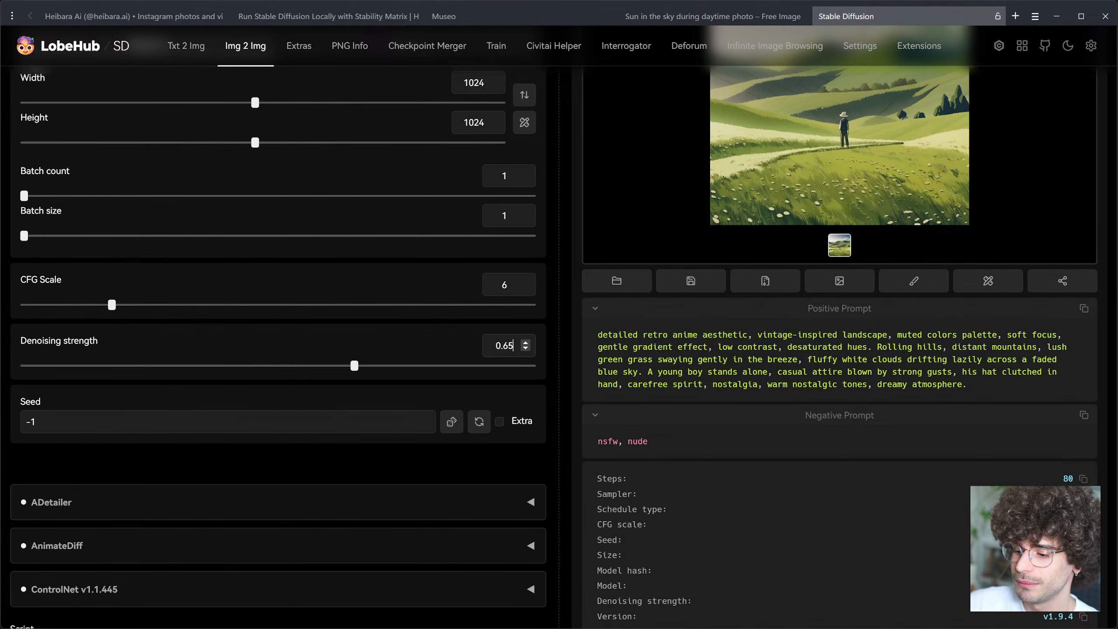
pyautogui.scroll(10, 634, 328)
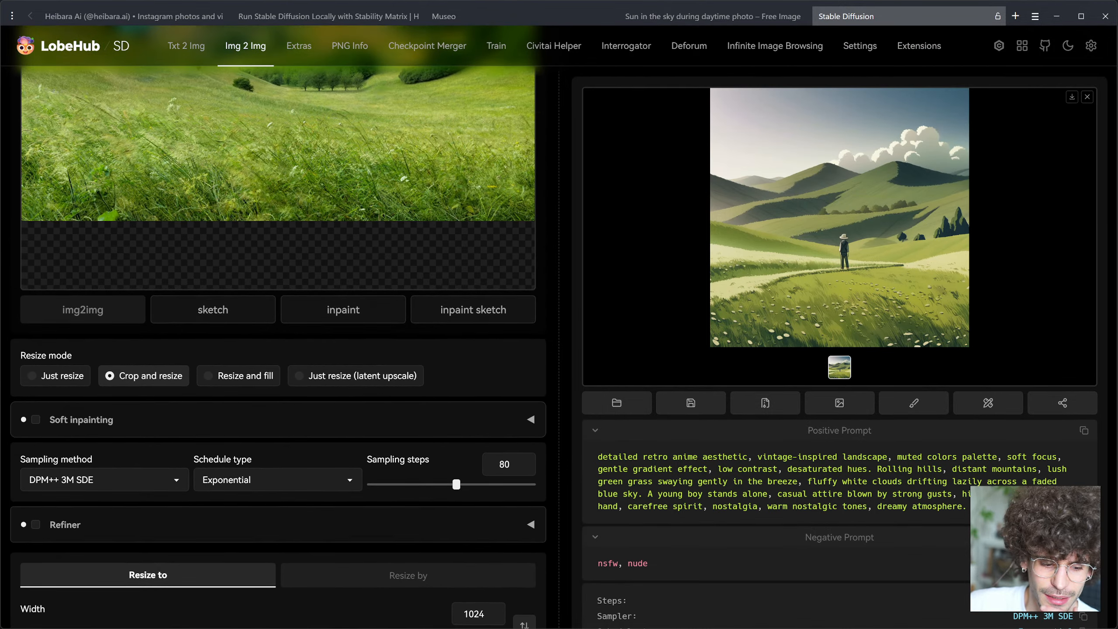
pyautogui.scroll(5, 638, 335)
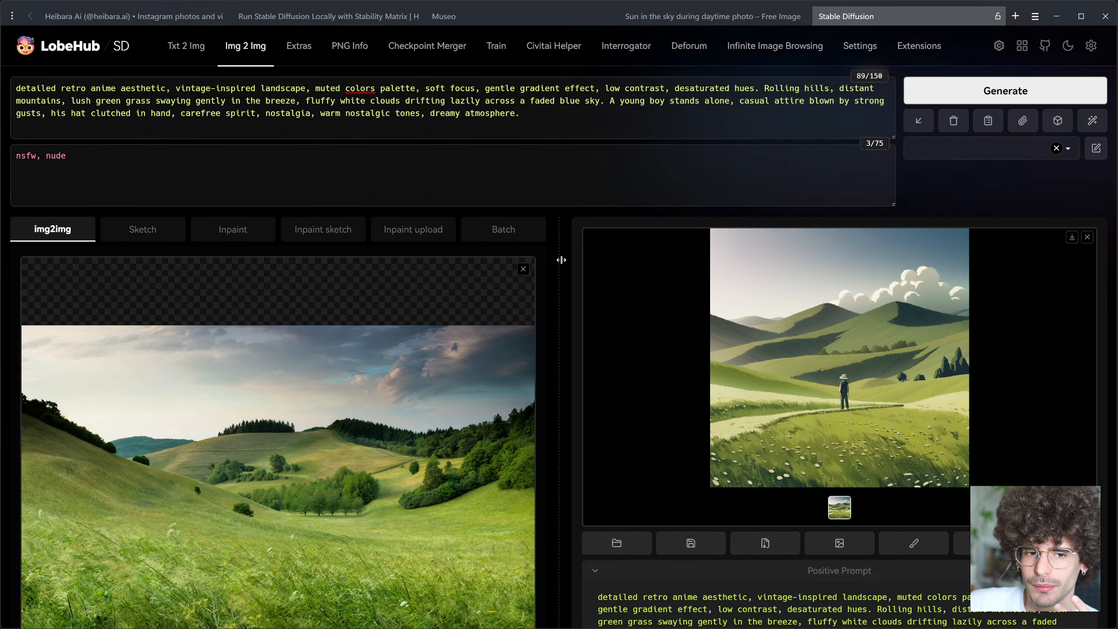
# Step: Generate another landscape variation with the lowered denoising strength, examine it at full size, and close the enlarged view
pyautogui.click(1013, 91)
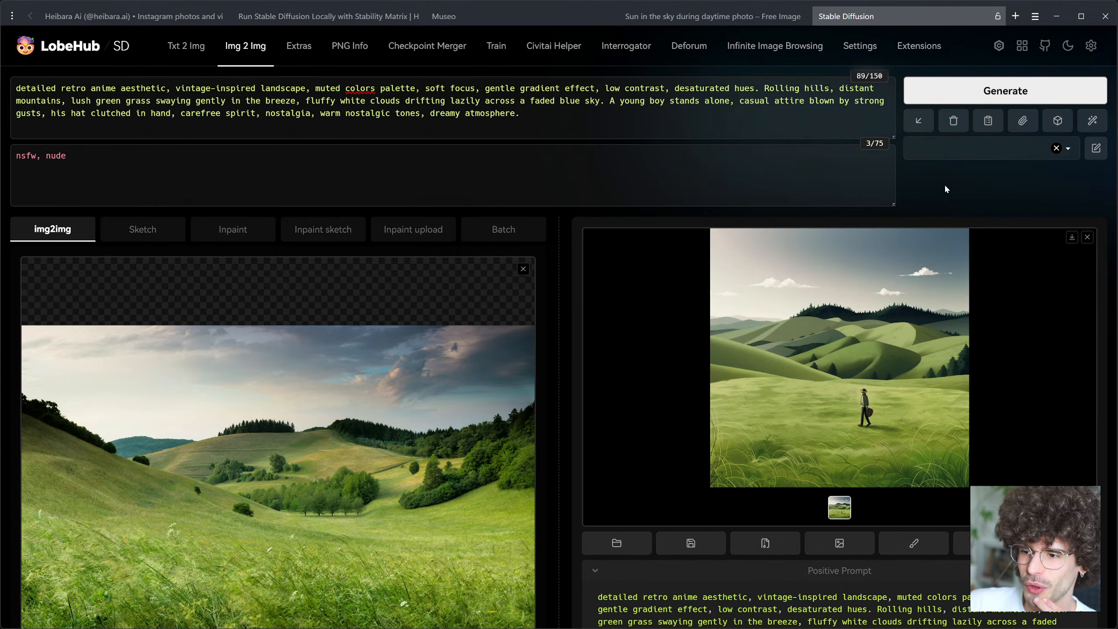
pyautogui.scroll(-10, 944, 187)
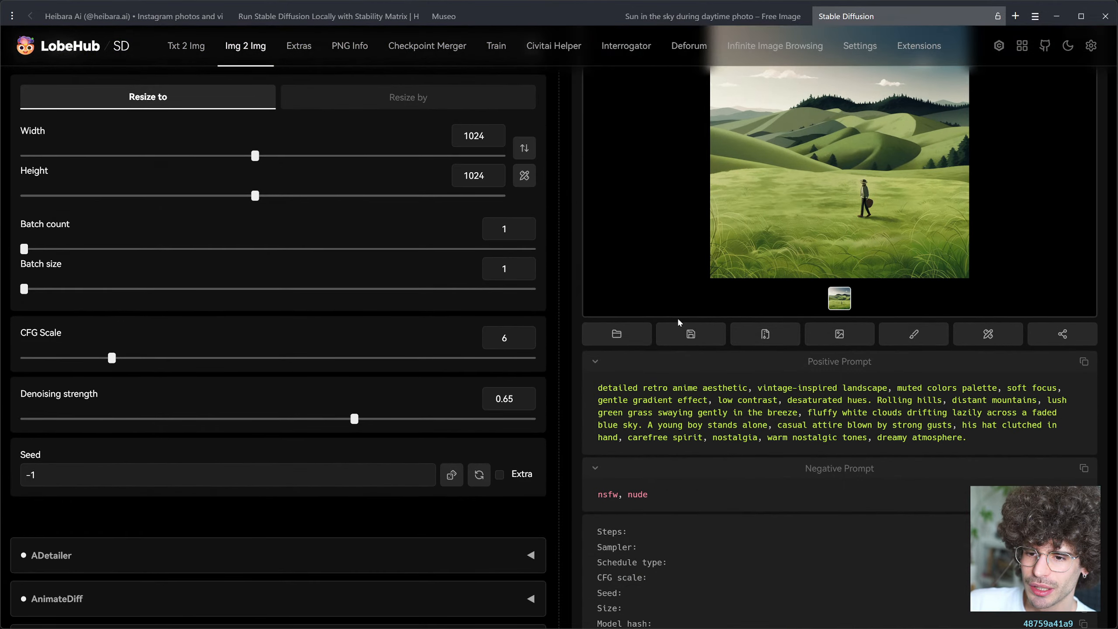
pyautogui.scroll(10, 553, 413)
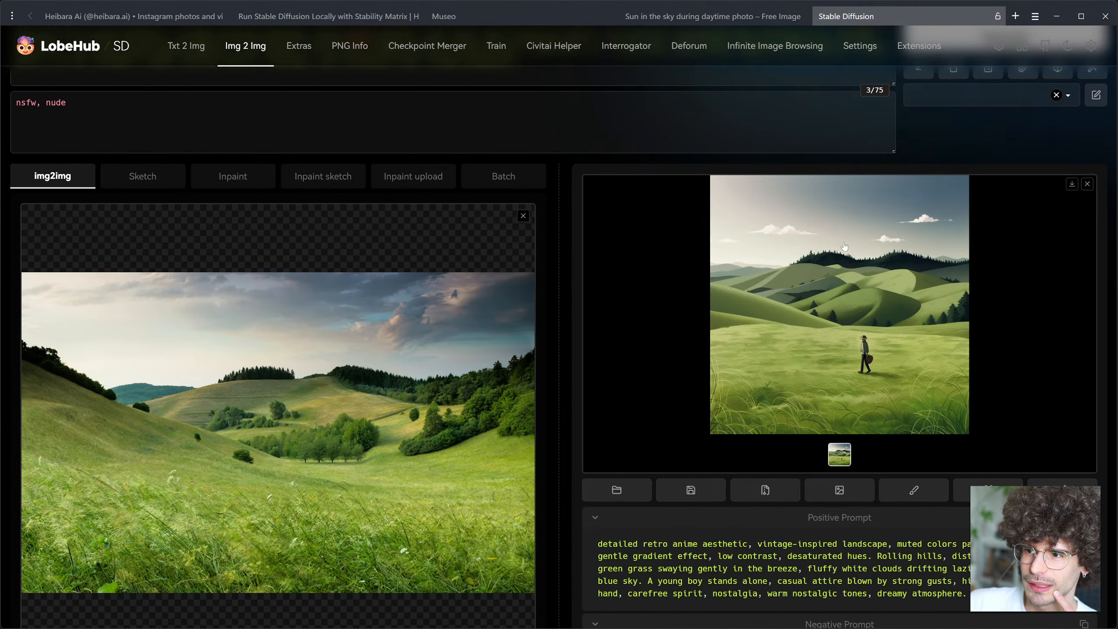
pyautogui.click(901, 348)
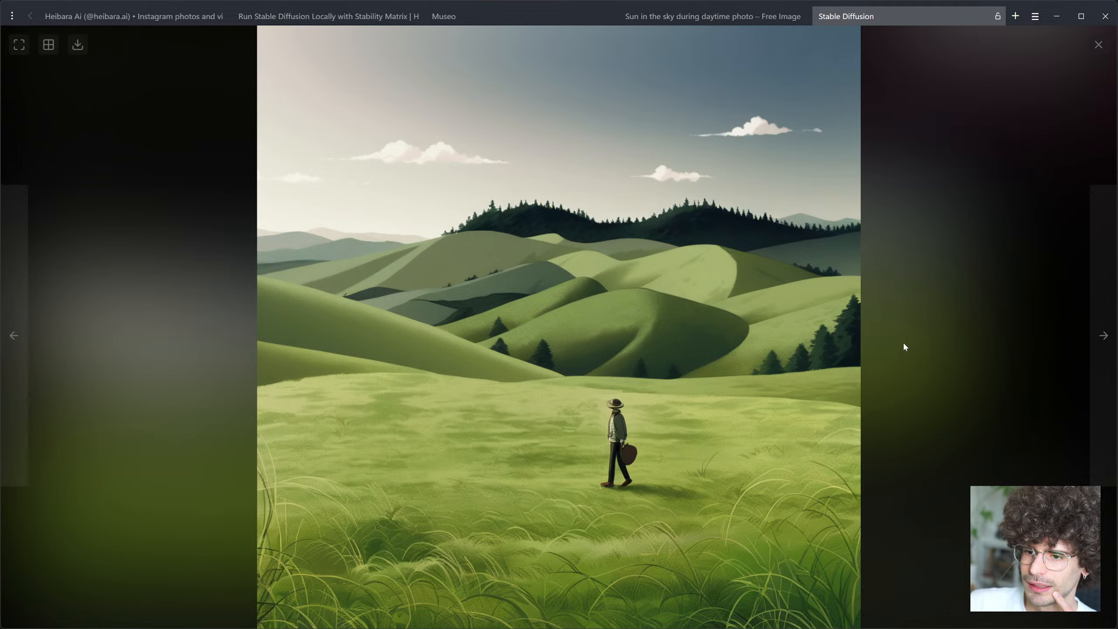
pyautogui.click(947, 205)
# Step: Replace the landscape photo in the img2img source with the ink-spattered paper image
pyautogui.scroll(-10, 947, 206)
pyautogui.scroll(-5, 947, 205)
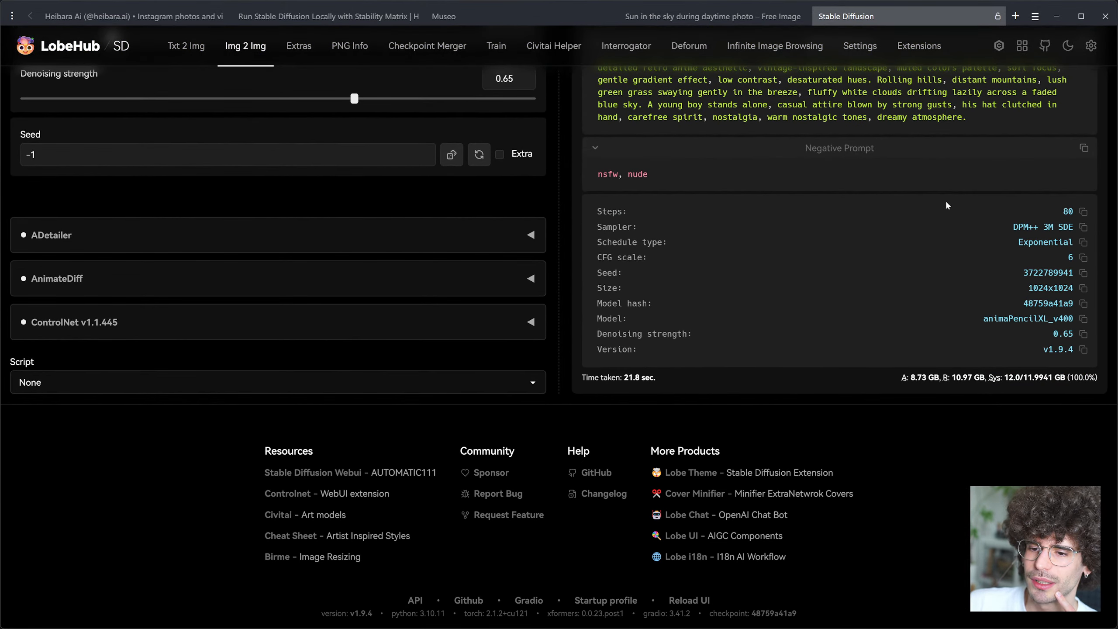
pyautogui.scroll(15, 948, 206)
pyautogui.scroll(-5, 947, 206)
pyautogui.scroll(2, 731, 153)
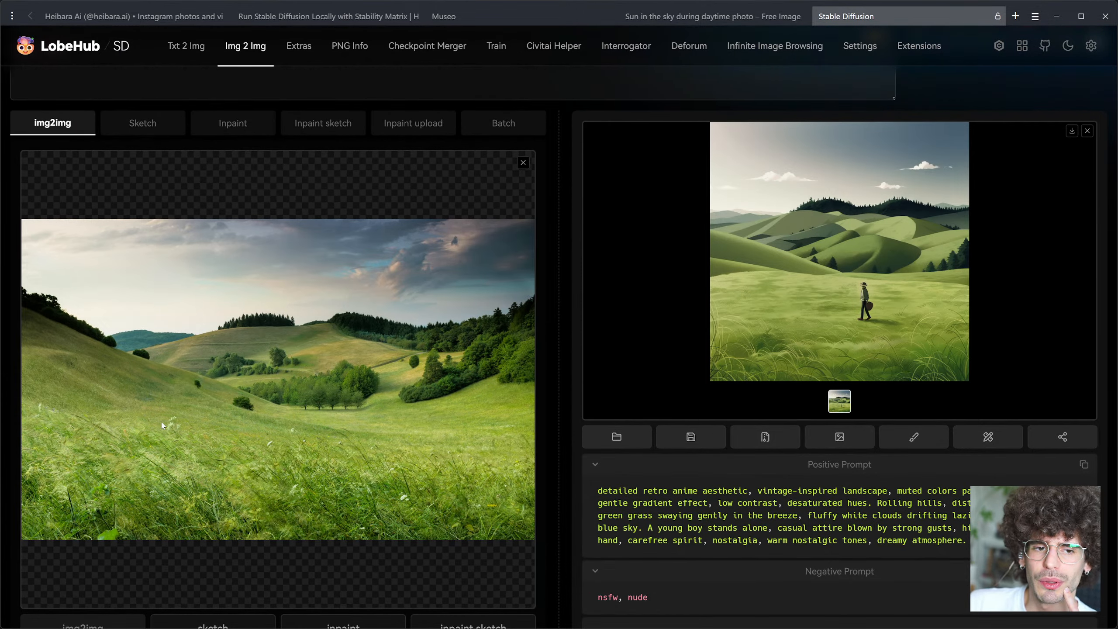
pyautogui.moveTo(162, 422); pyautogui.dragTo(196, 399)
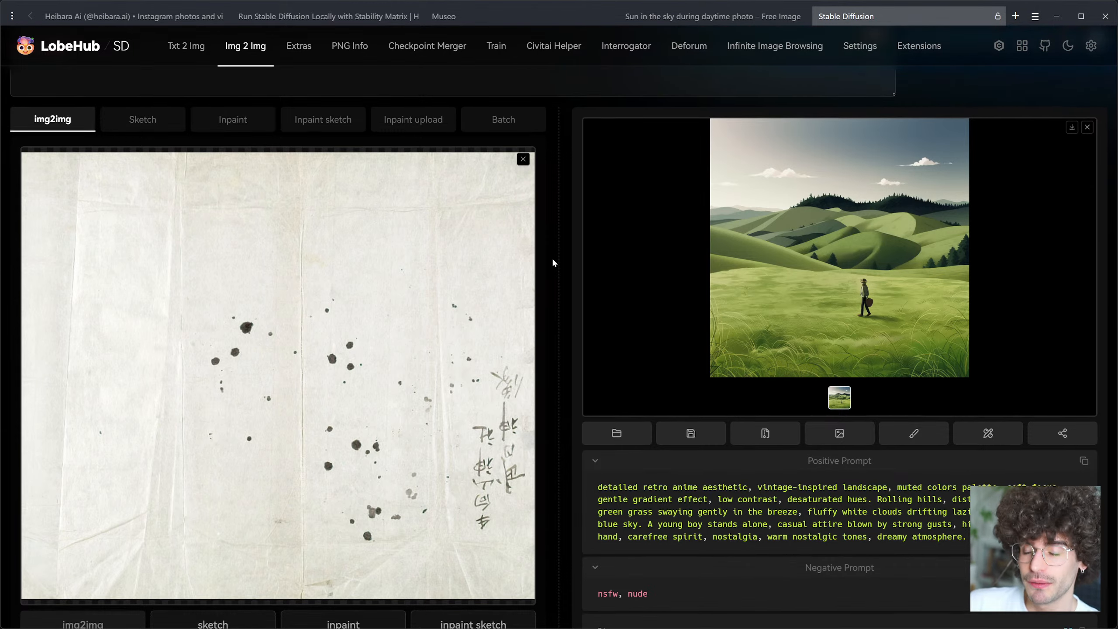
# Step: Set the img2img denoising strength to 0.75 and the CFG scale to 7
pyautogui.scroll(-15, 553, 268)
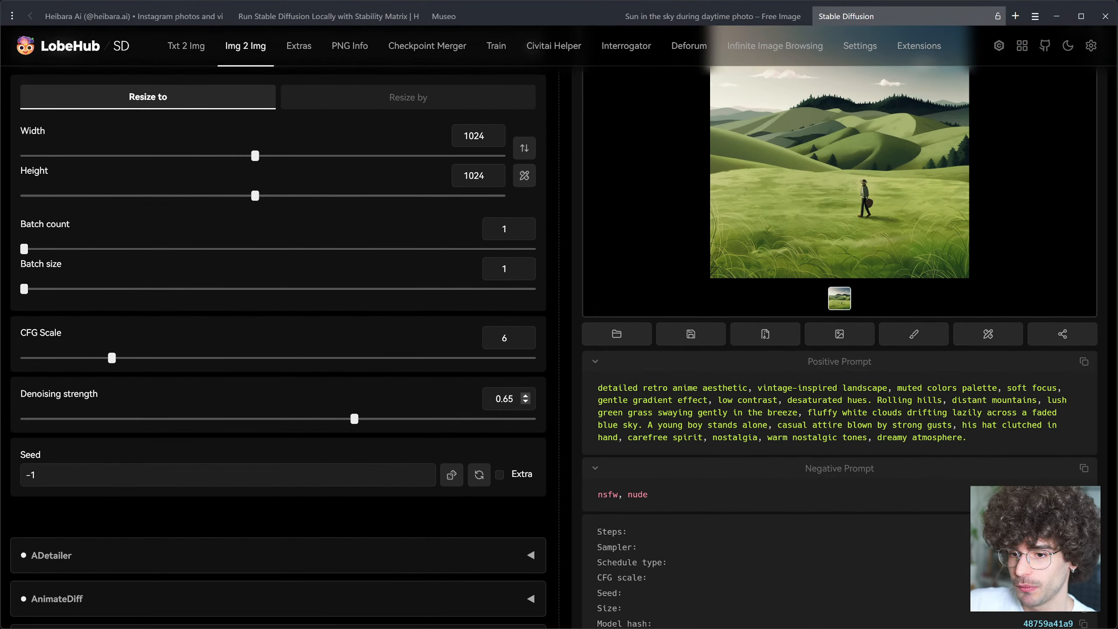
pyautogui.press('BackSpace')
pyautogui.write('7')
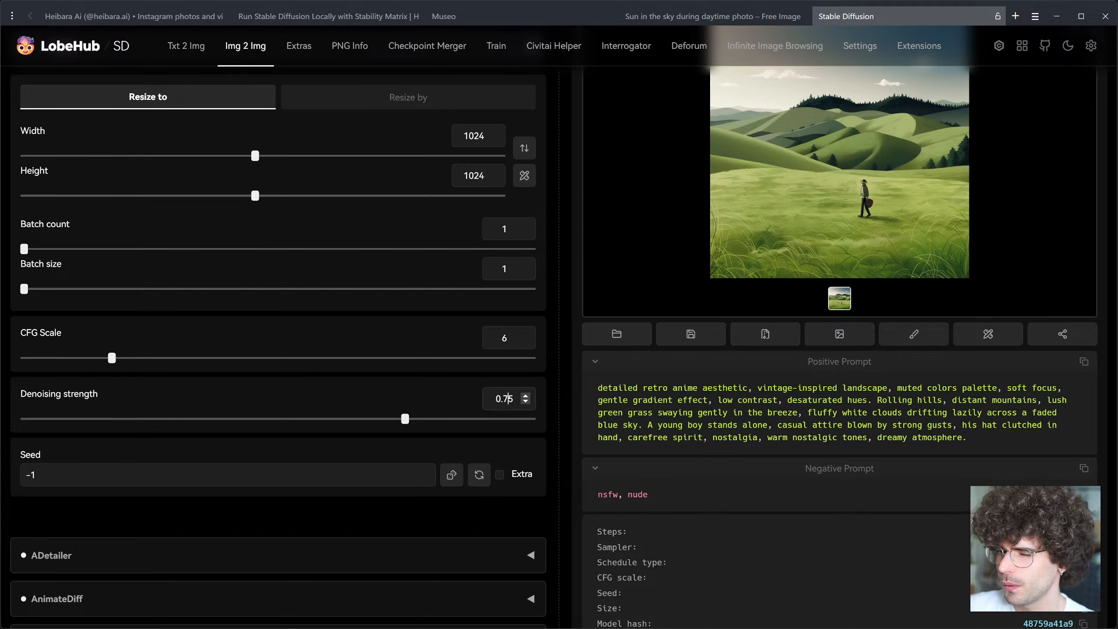
pyautogui.doubleClick(504, 337)
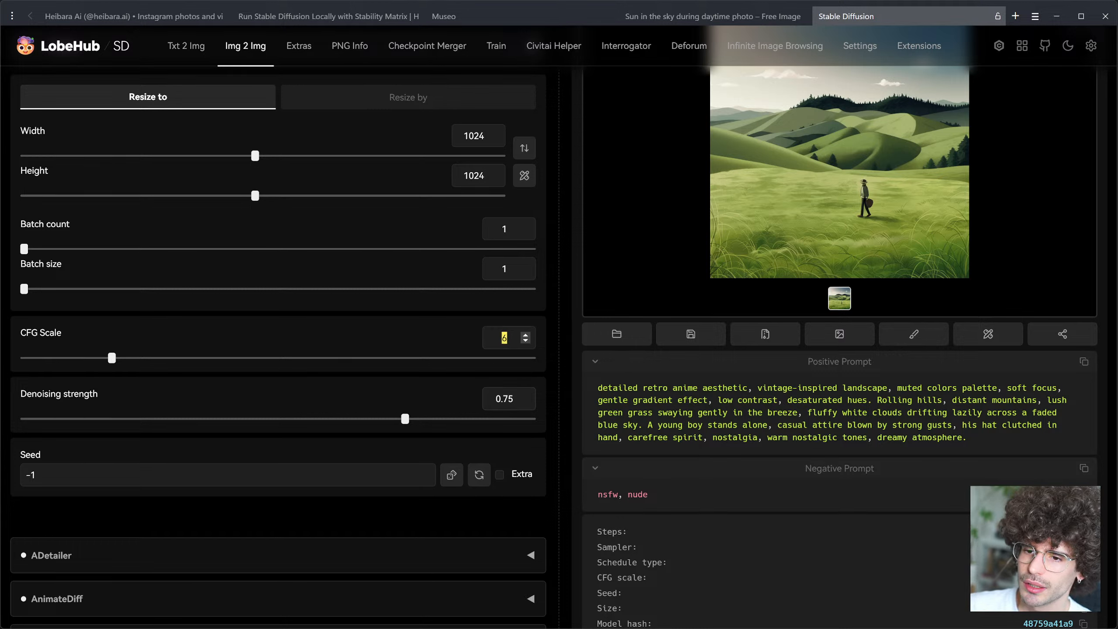
pyautogui.write('7')
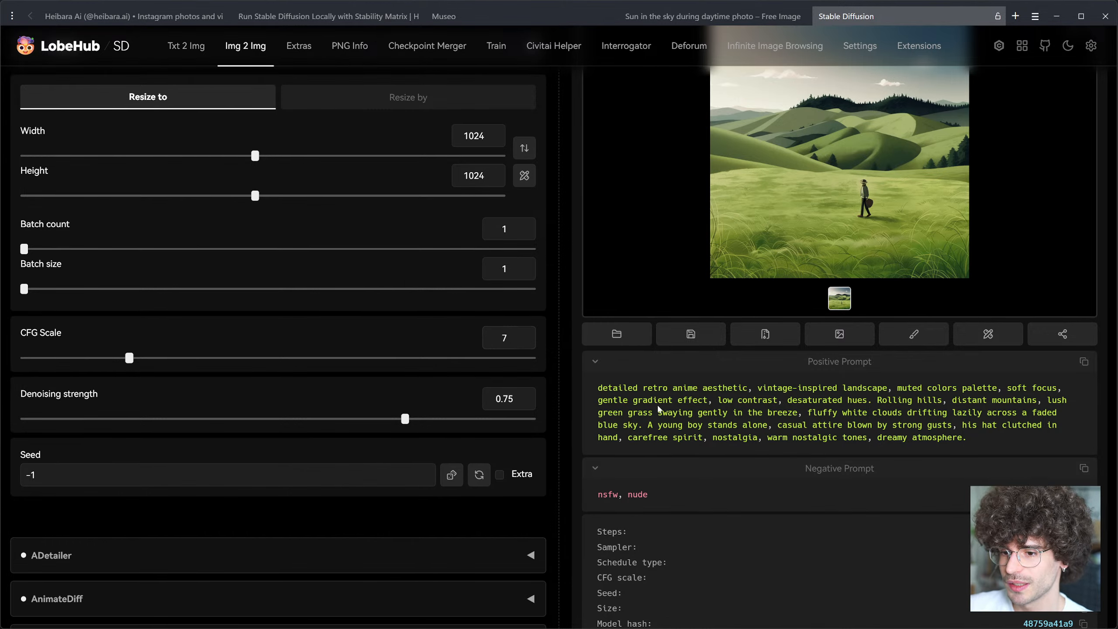
# Step: Generate an image from the ink-spattered paper source using the current anime landscape prompt
pyautogui.scroll(10, 664, 411)
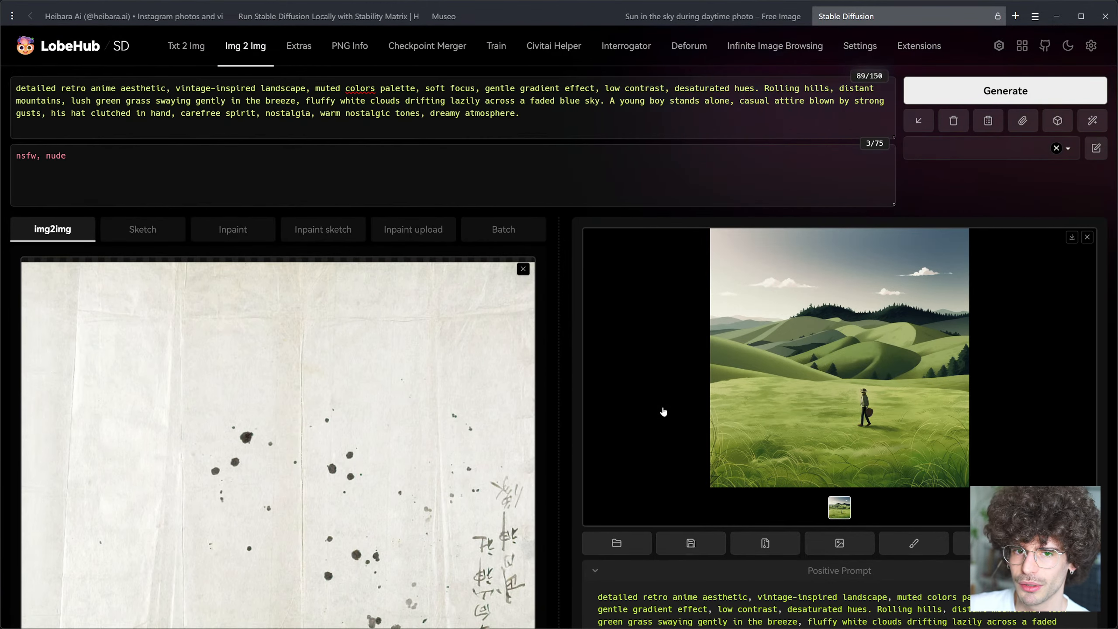
pyautogui.scroll(-3, 146, 507)
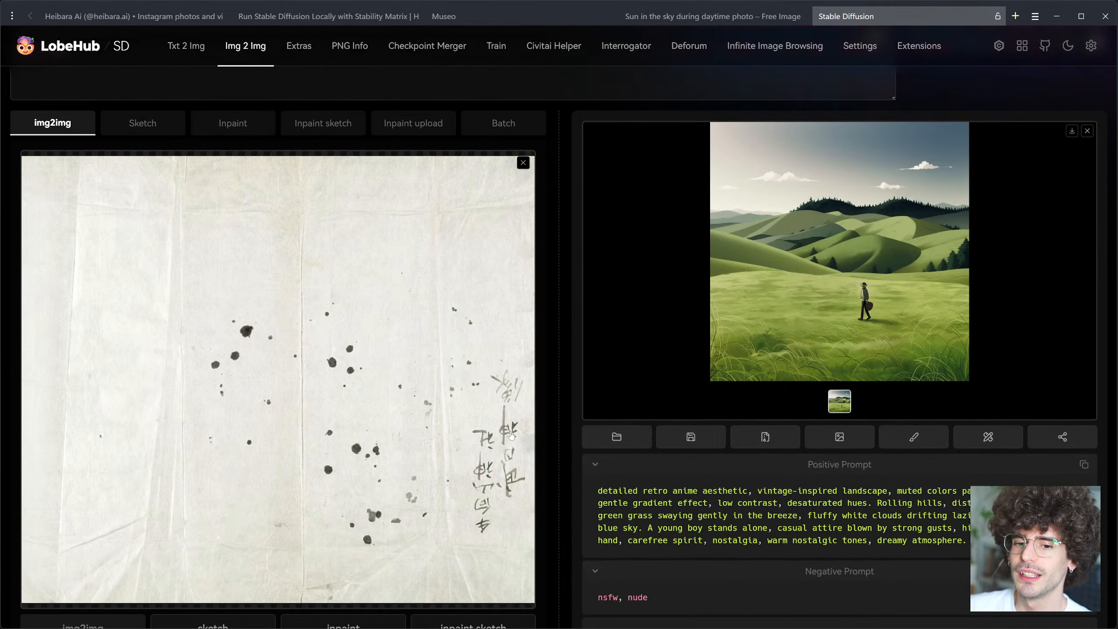
pyautogui.scroll(3, 418, 392)
pyautogui.click(1045, 95)
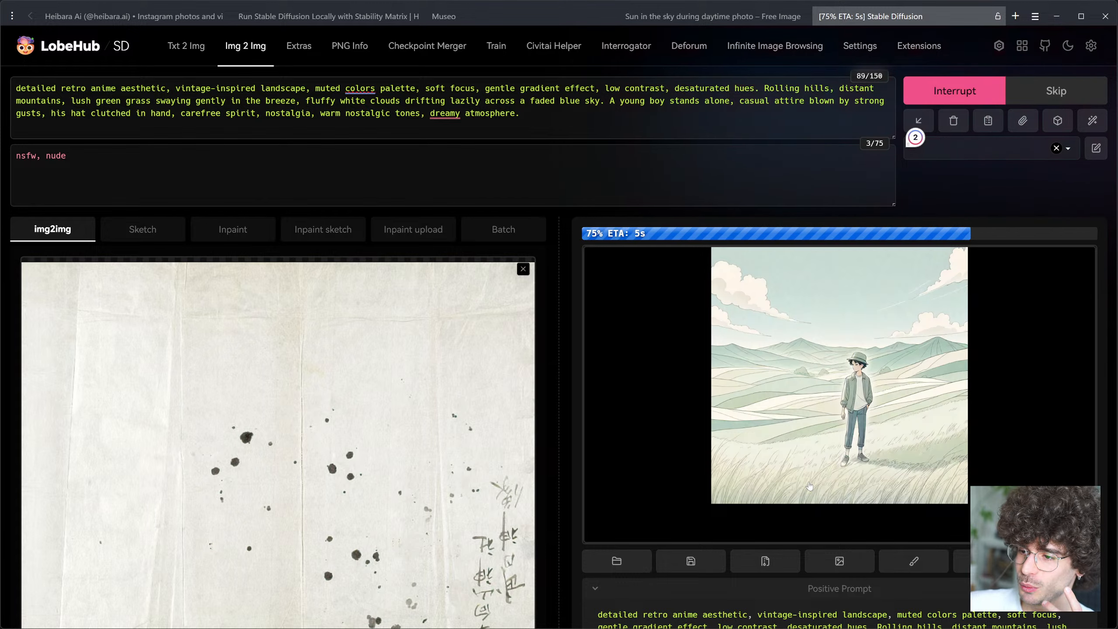
# Step: Raise the img2img denoising strength to 0.8
pyautogui.scroll(-3, 809, 486)
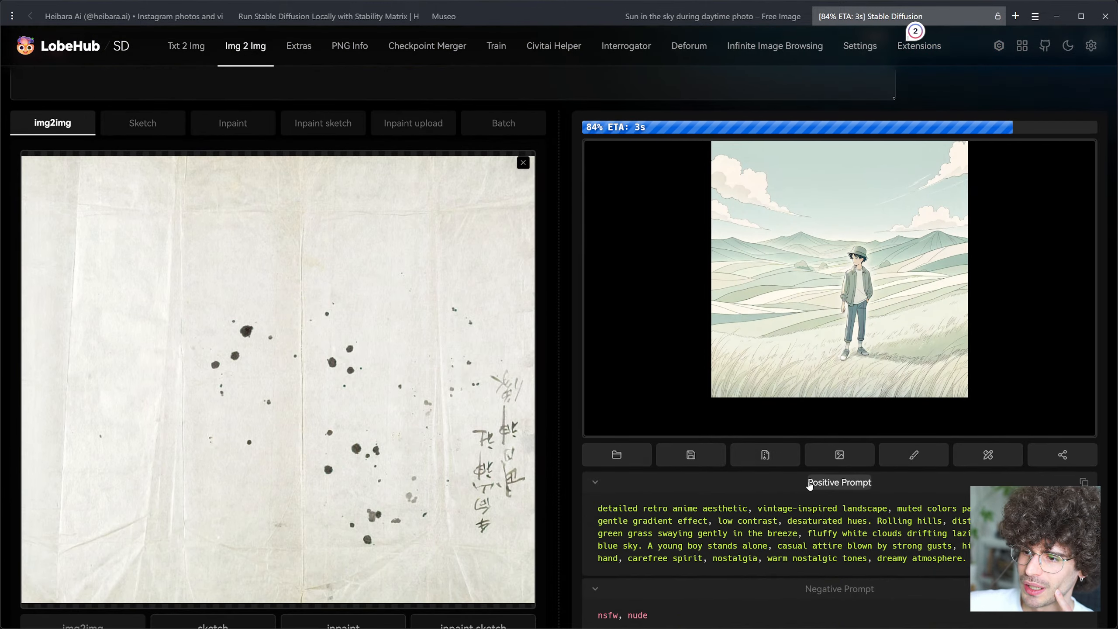
pyautogui.scroll(-6, 809, 486)
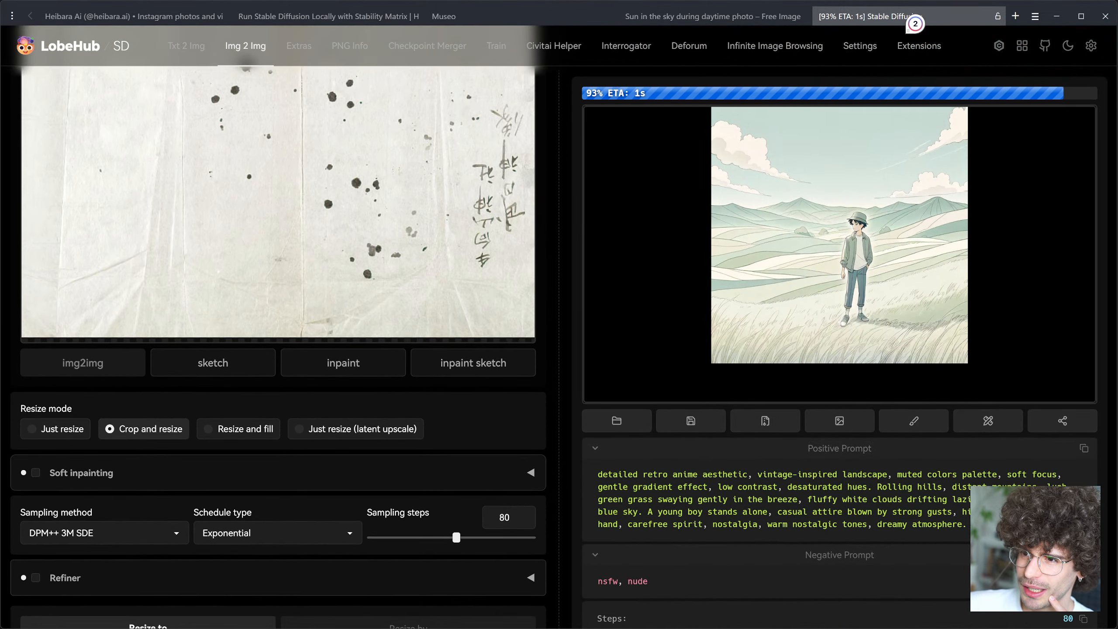
pyautogui.scroll(-10, 774, 494)
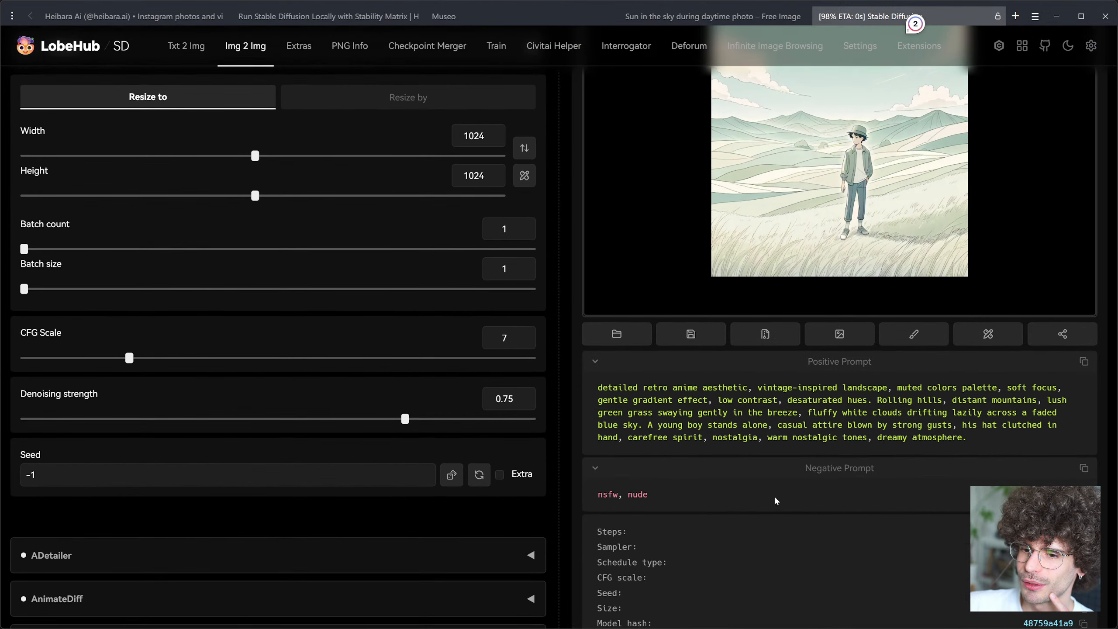
pyautogui.moveTo(503, 399); pyautogui.dragTo(513, 399)
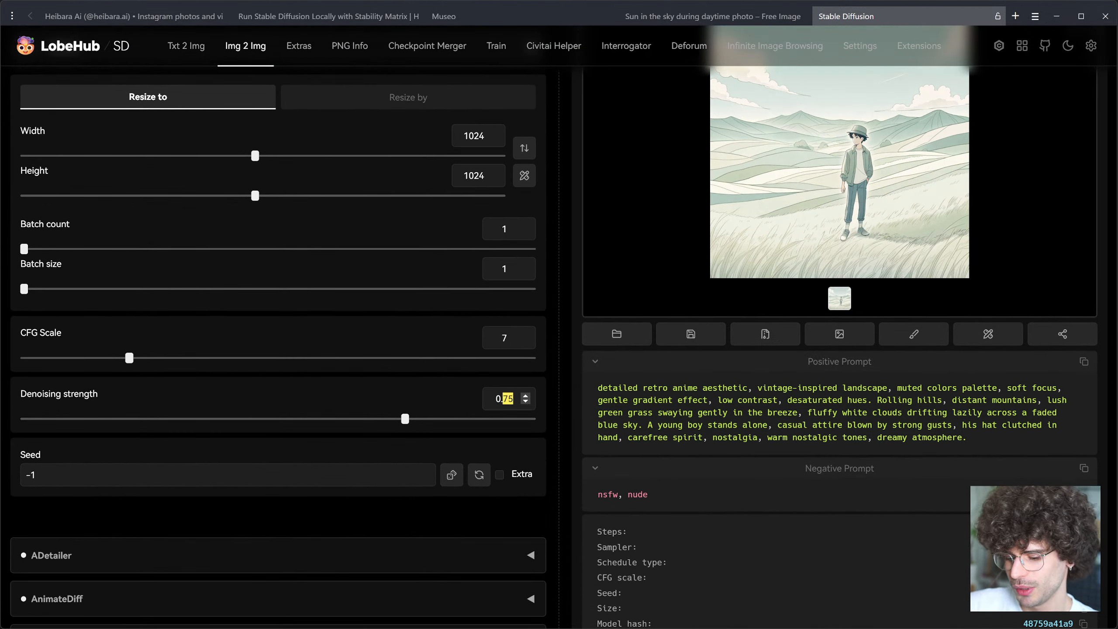
pyautogui.write('8')
# Step: Generate a variation with the raised denoising strength and review the generation settings while it renders
pyautogui.scroll(10, 701, 435)
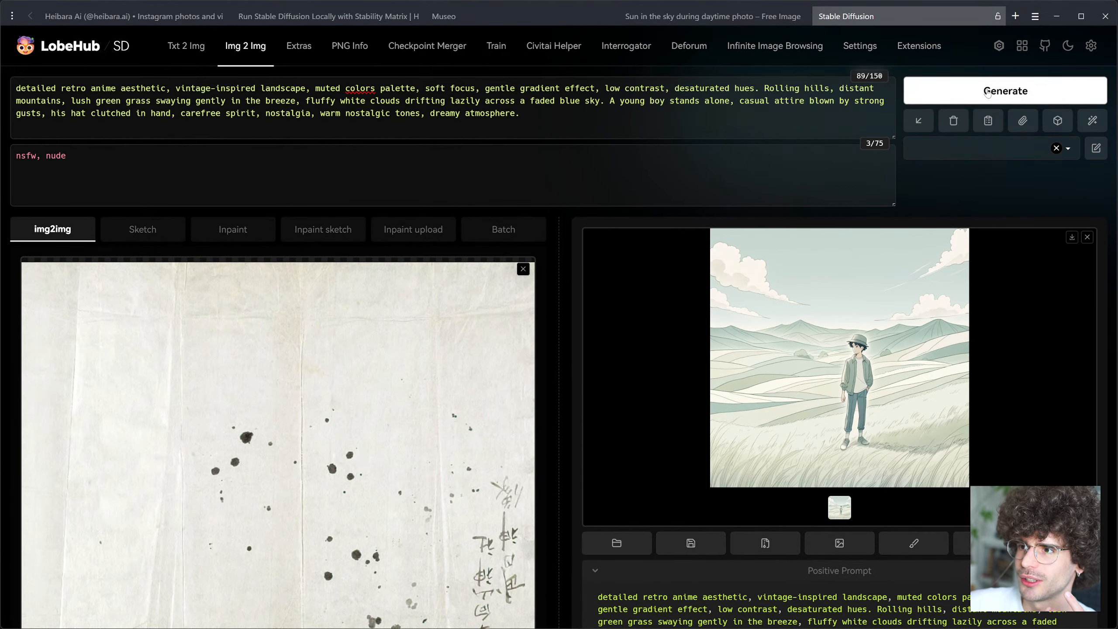
pyautogui.click(988, 92)
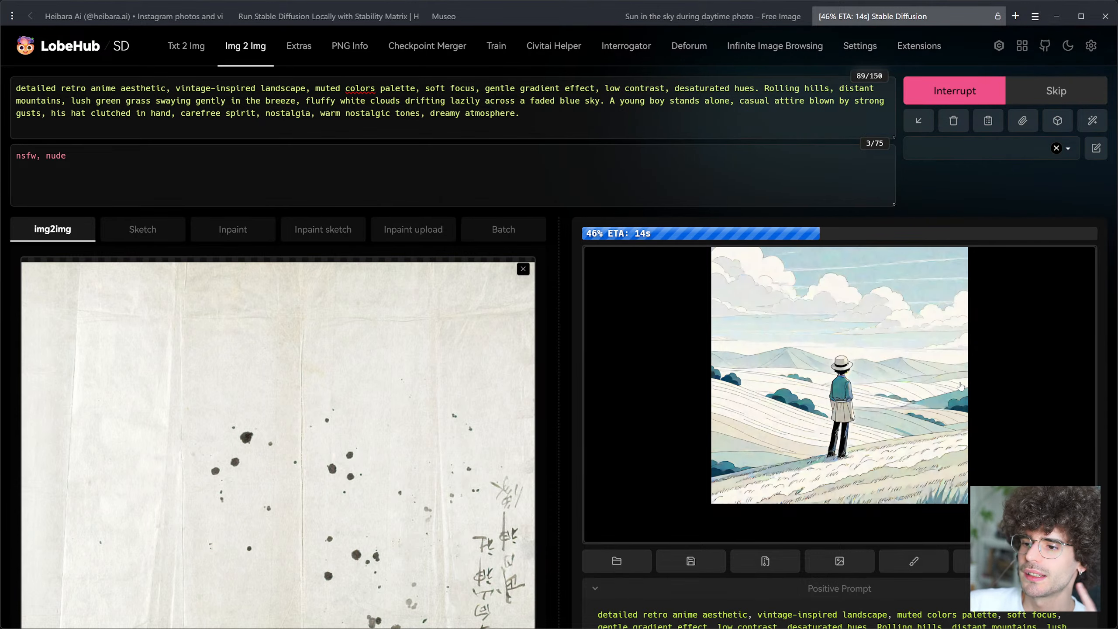
pyautogui.scroll(-15, 961, 386)
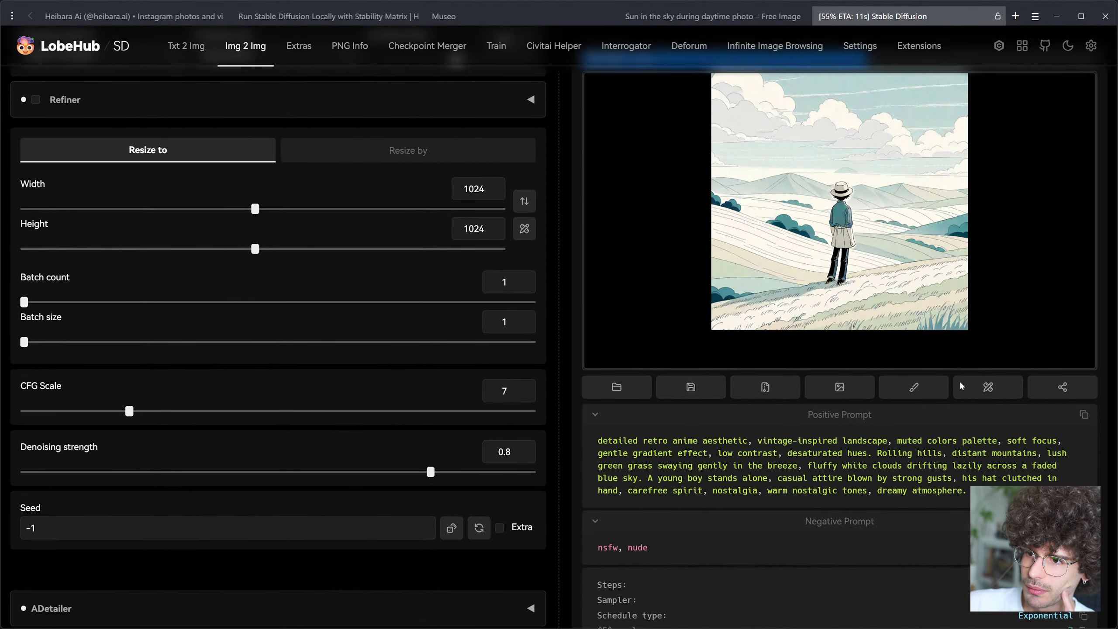
pyautogui.scroll(-4, 962, 385)
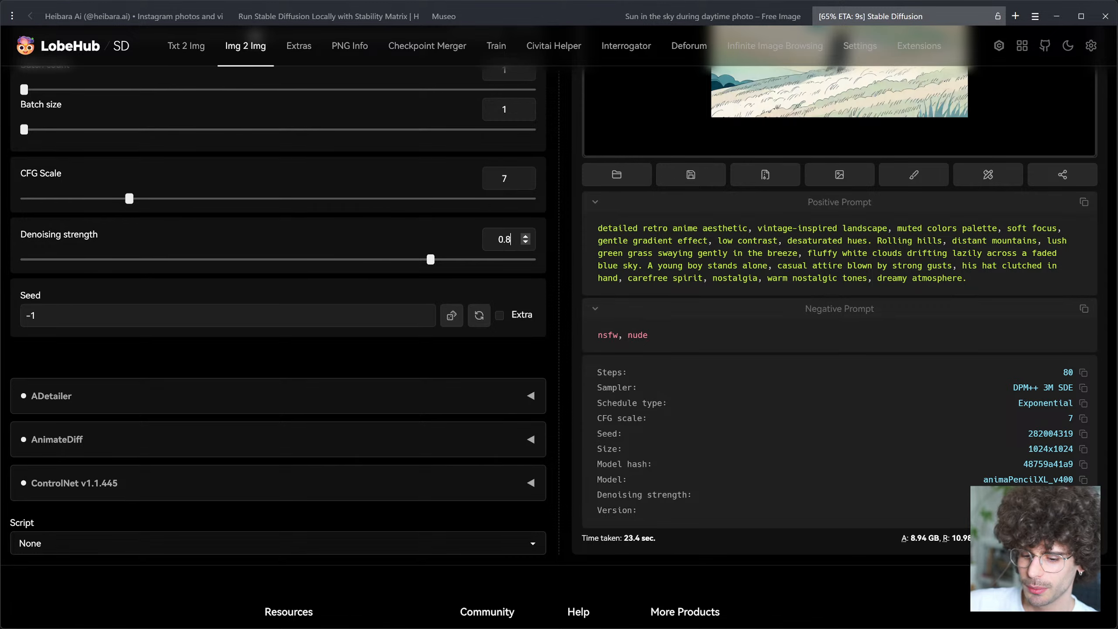
# Step: Generate one more variation from the same prompt and settings and watch its preview
pyautogui.scroll(18, 769, 369)
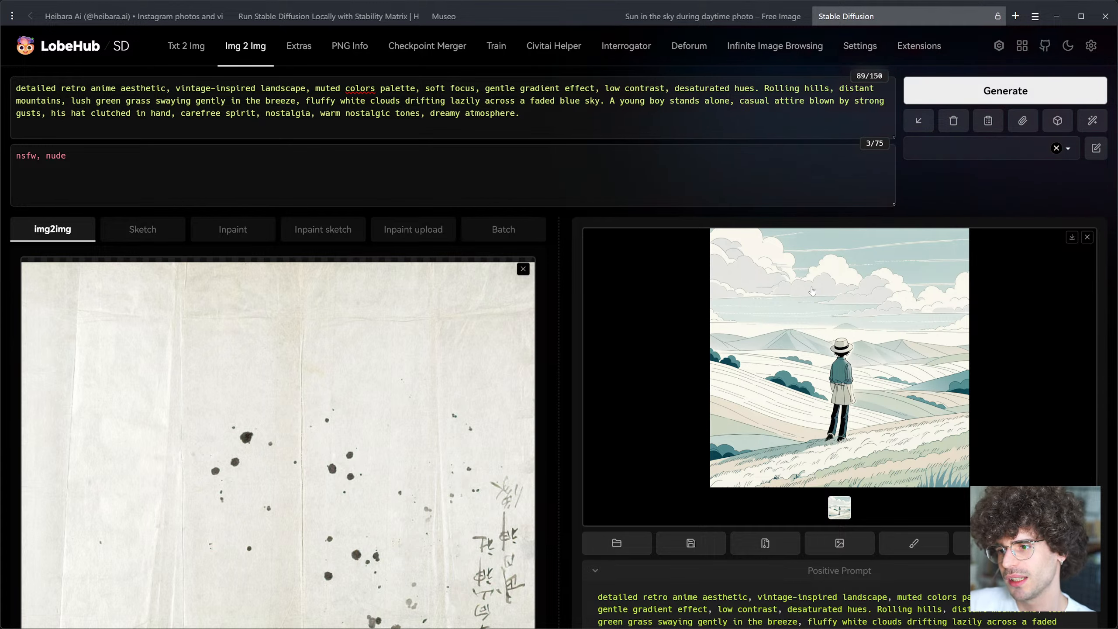
pyautogui.click(1007, 100)
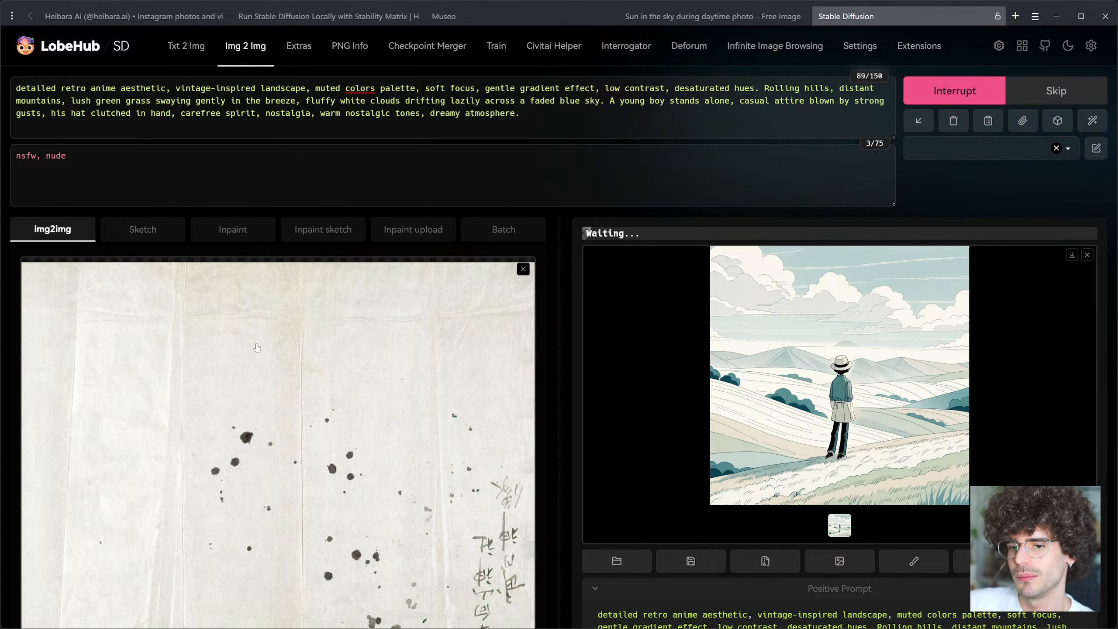
pyautogui.scroll(-2, 258, 349)
pyautogui.scroll(-1, 265, 357)
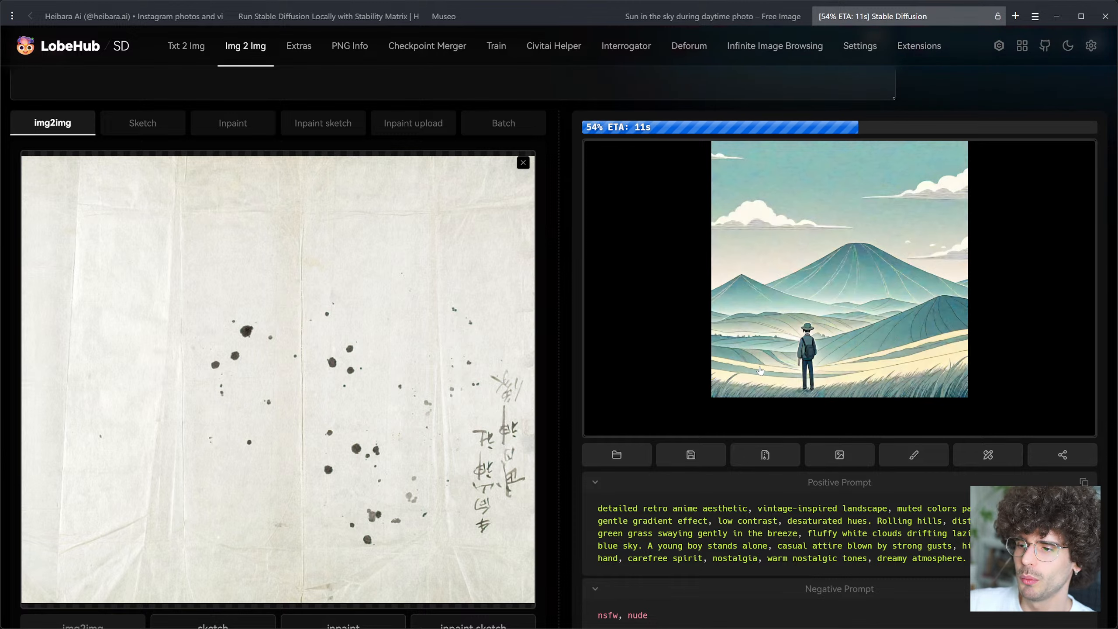
# Step: Remove "retro" and "vintage-inspired" from the positive prompt
pyautogui.scroll(2, 764, 362)
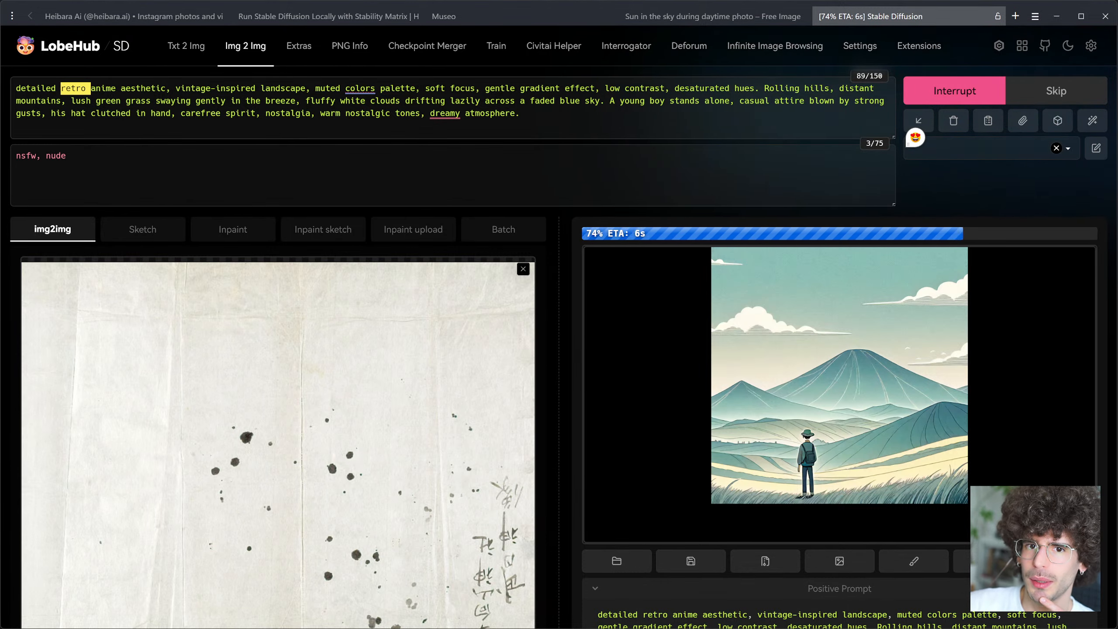
pyautogui.press('BackSpace')
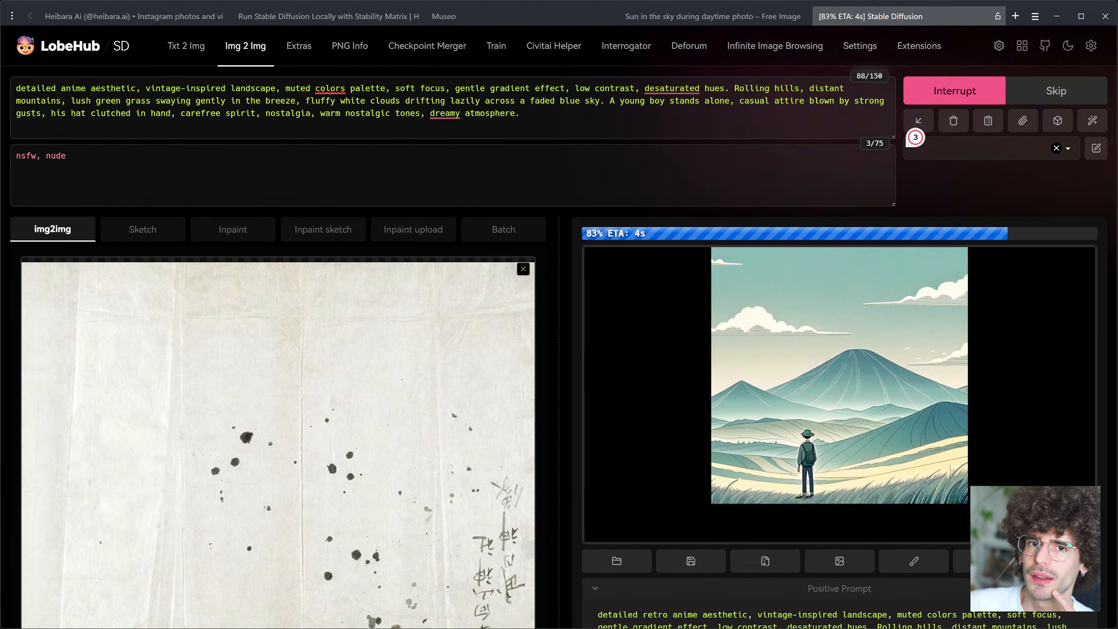
pyautogui.moveTo(146, 88); pyautogui.dragTo(230, 88)
pyautogui.press('BackSpace')
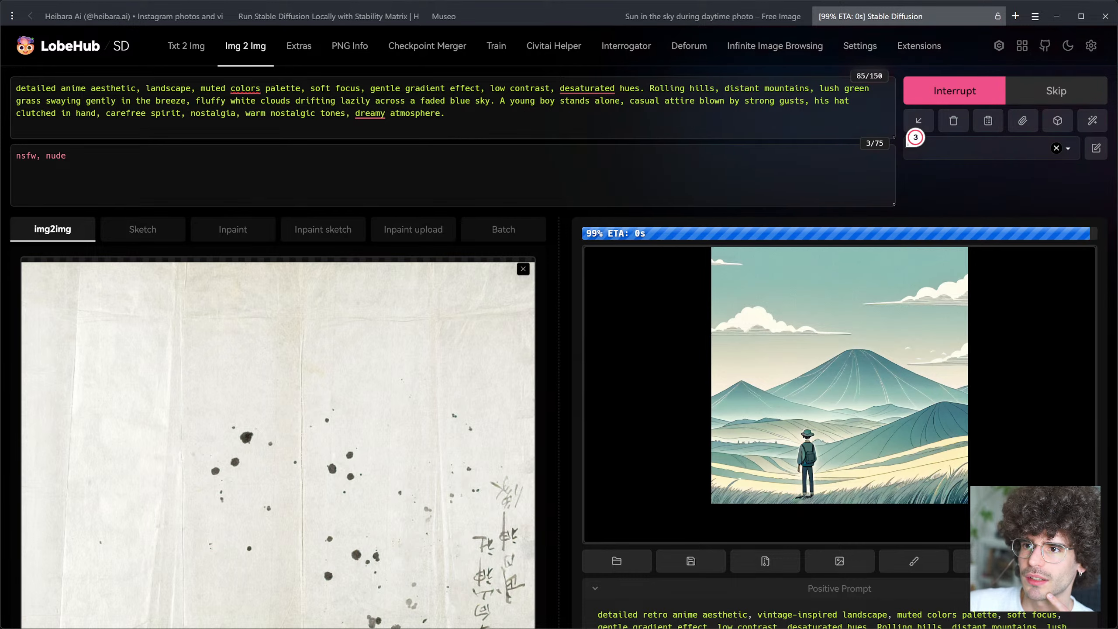
pyautogui.click(822, 331)
pyautogui.click(924, 351)
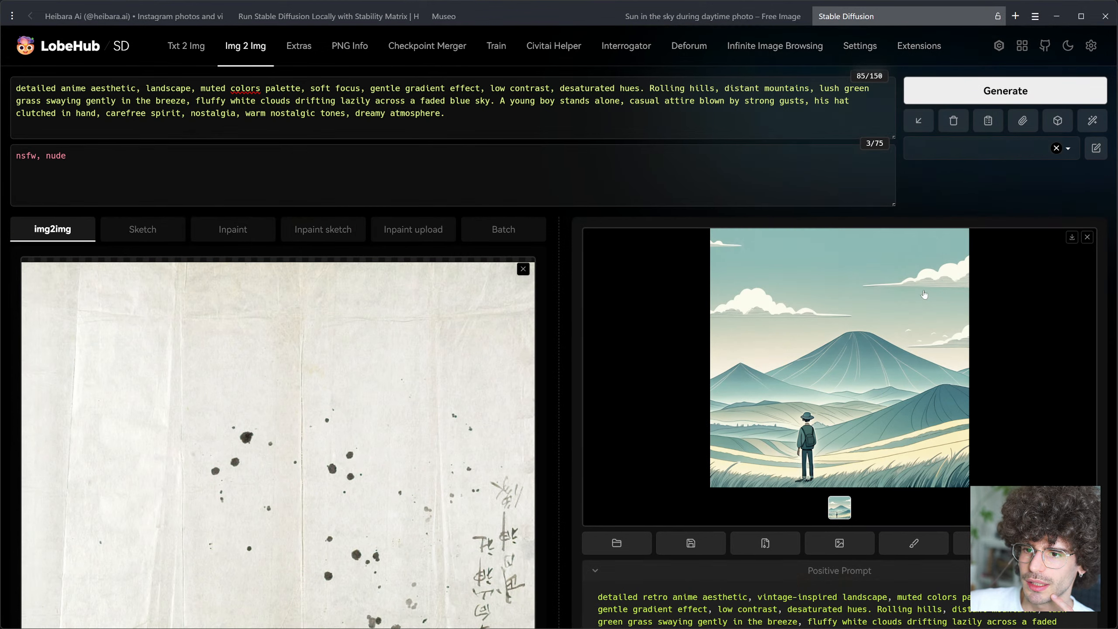
# Step: Generate an image with the shortened anime landscape prompt and watch the preview develop
pyautogui.click(999, 90)
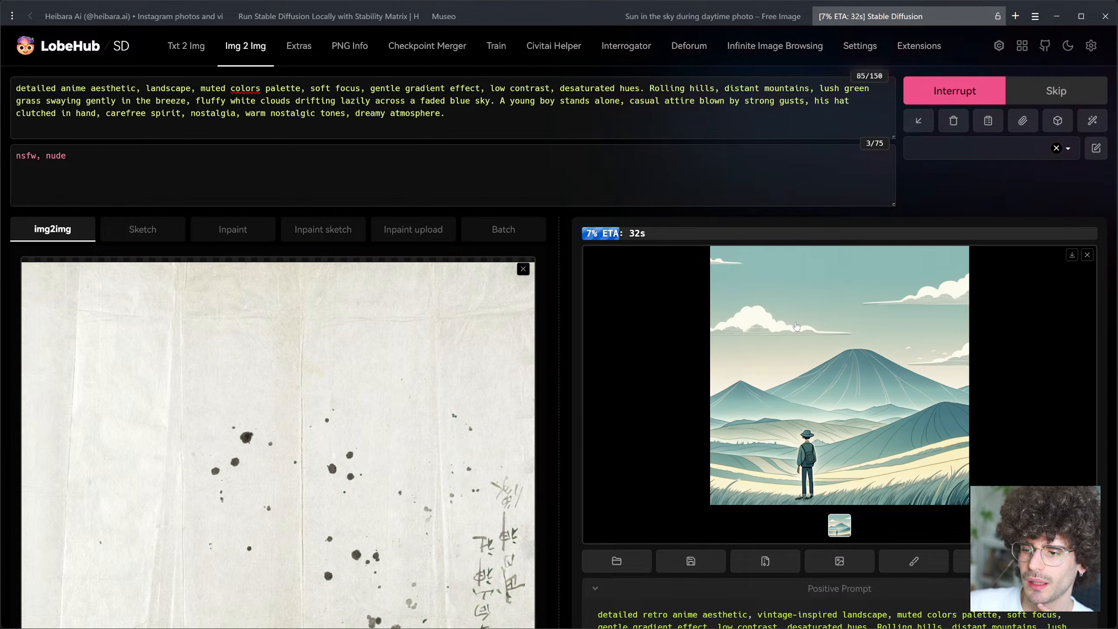
pyautogui.scroll(-3, 796, 326)
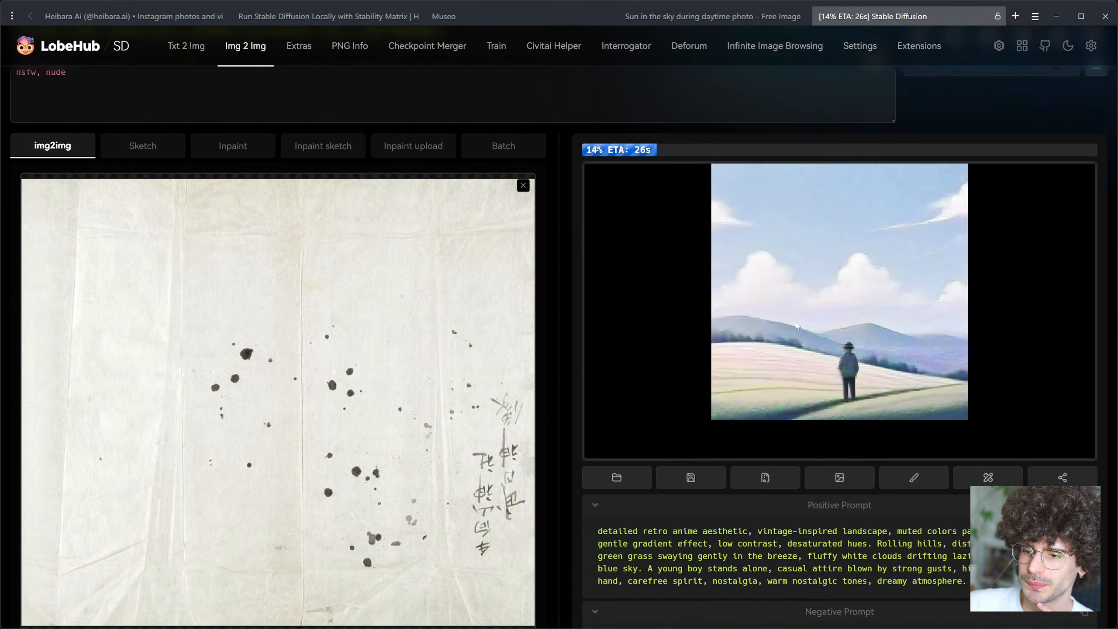
pyautogui.scroll(-2, 797, 326)
pyautogui.scroll(4, 797, 326)
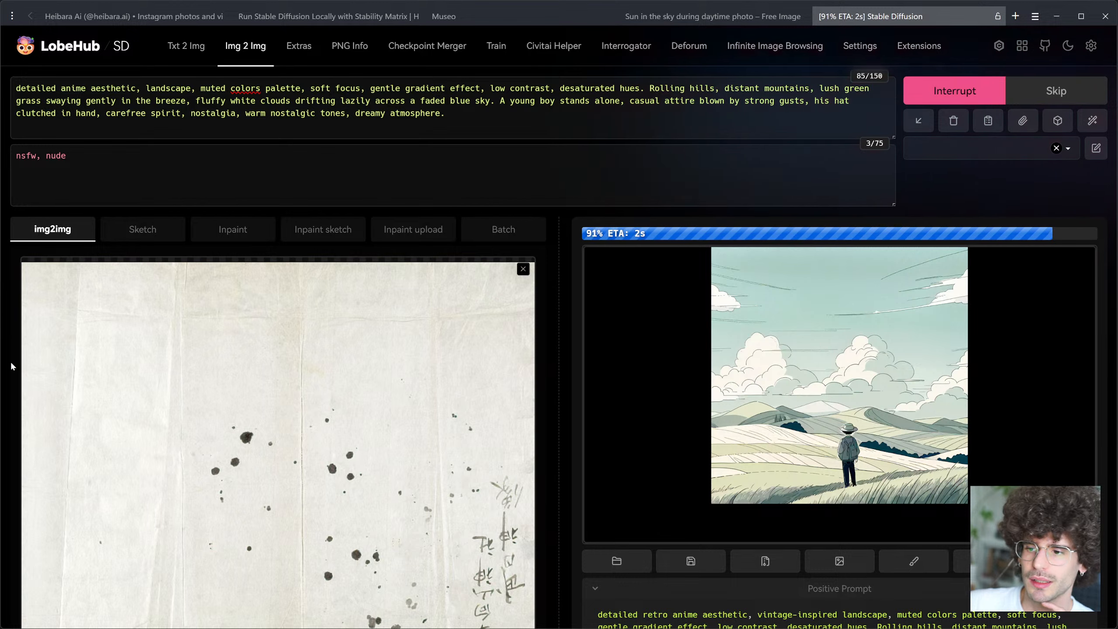
# Step: Switch the Stable Diffusion checkpoint to zavychromaxl_v60 and generate an image with it
pyautogui.click(5, 348)
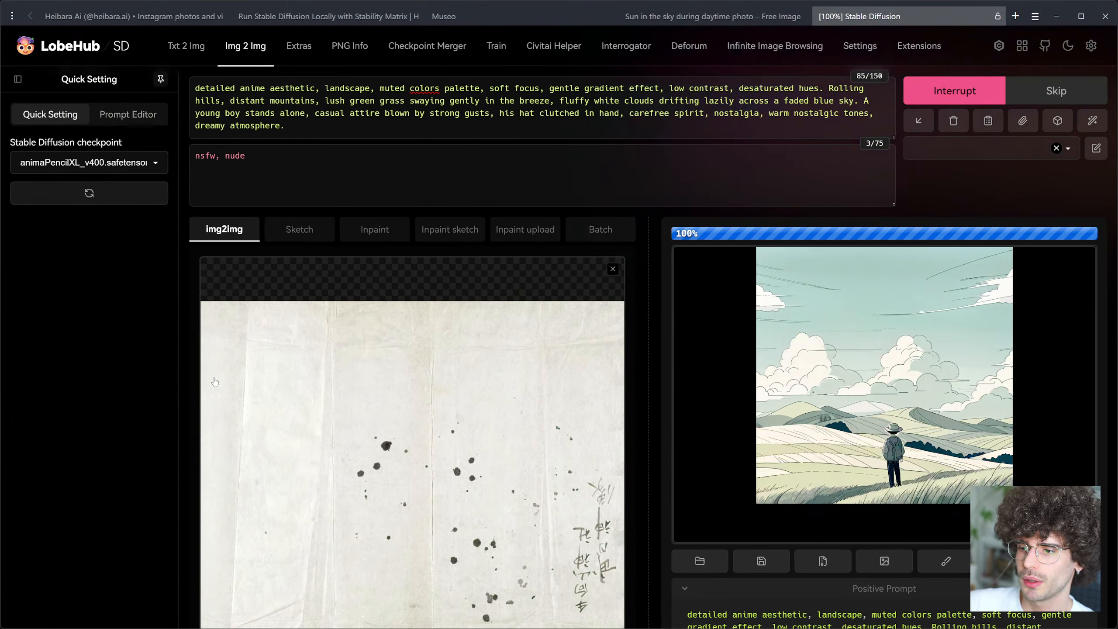
pyautogui.click(156, 163)
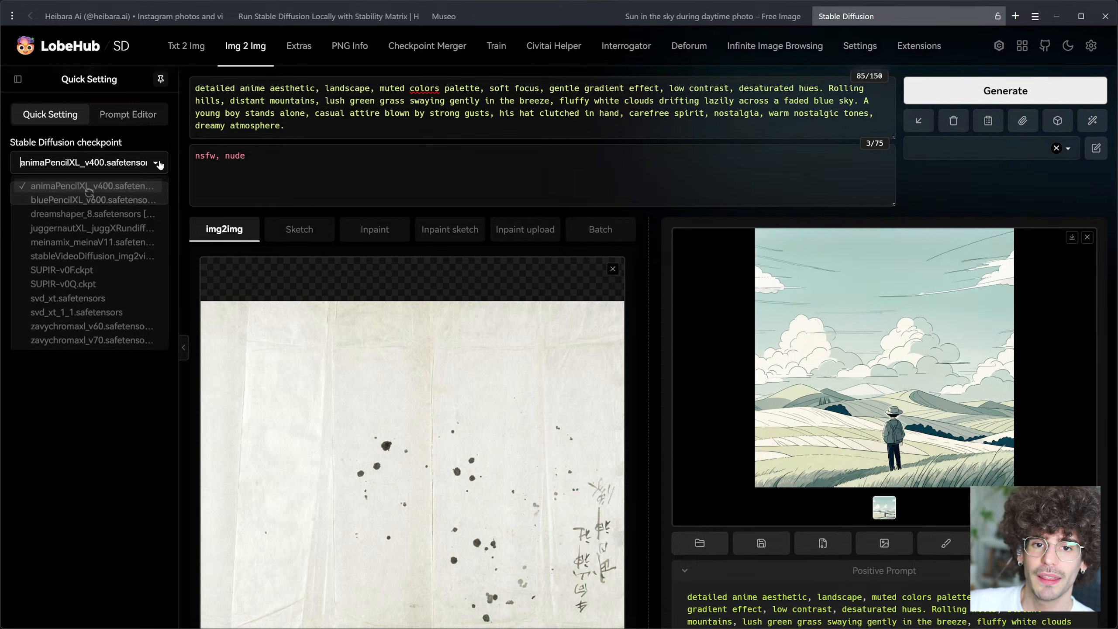
pyautogui.click(132, 325)
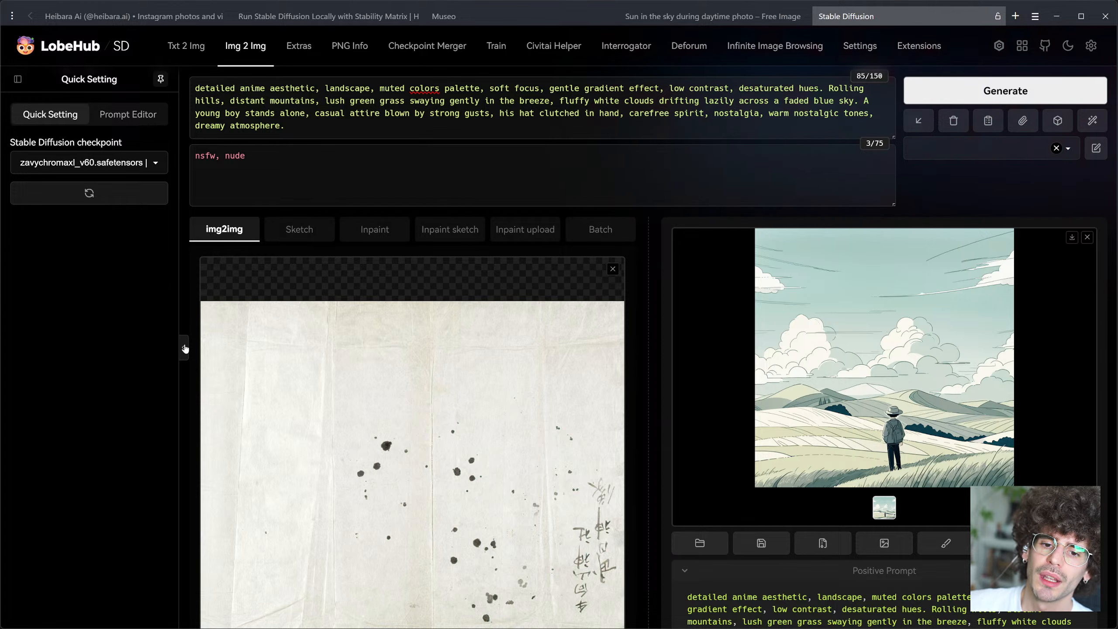
pyautogui.click(184, 349)
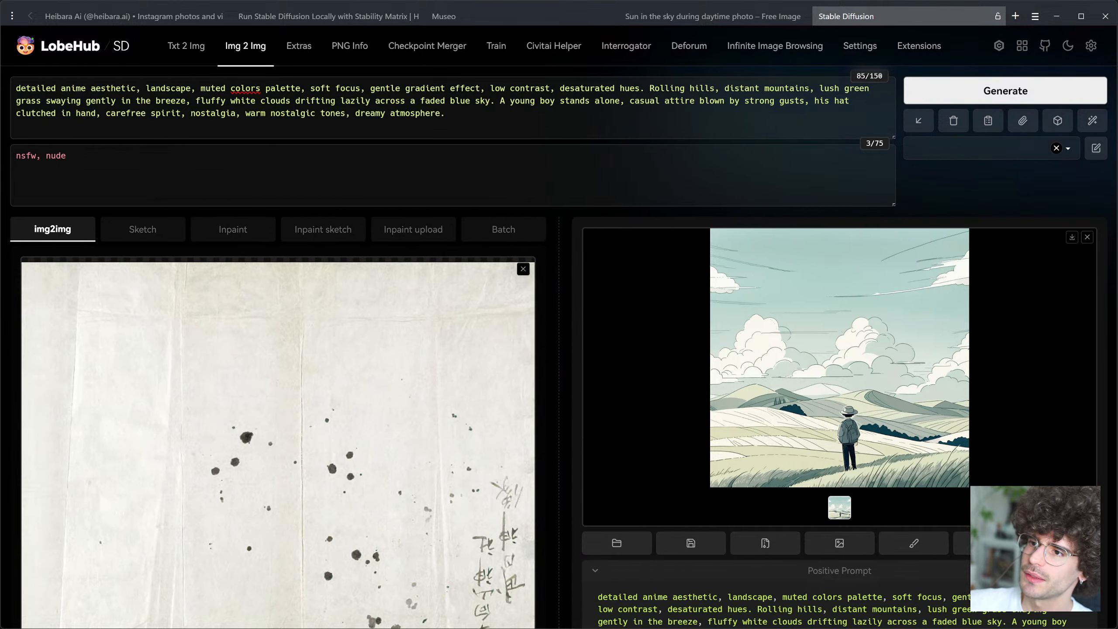
pyautogui.click(1064, 90)
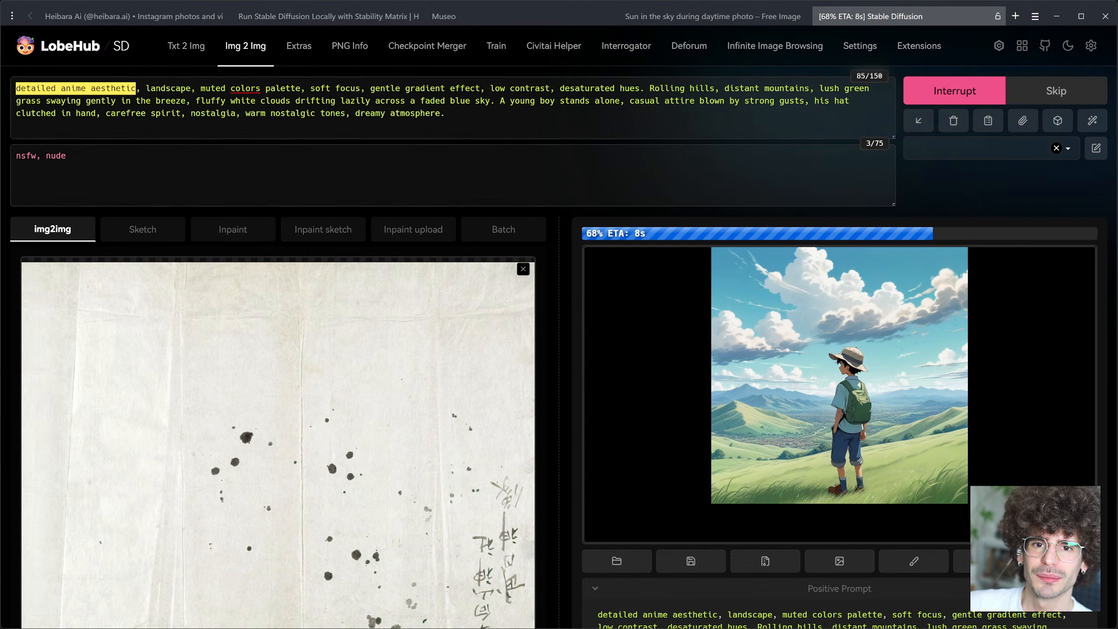
# Step: Remove "detailed anime aesthetic" from the prompt, change "landscape" to "landscape photograph", and add "35mm, film photo" at the end
pyautogui.press('BackSpace')
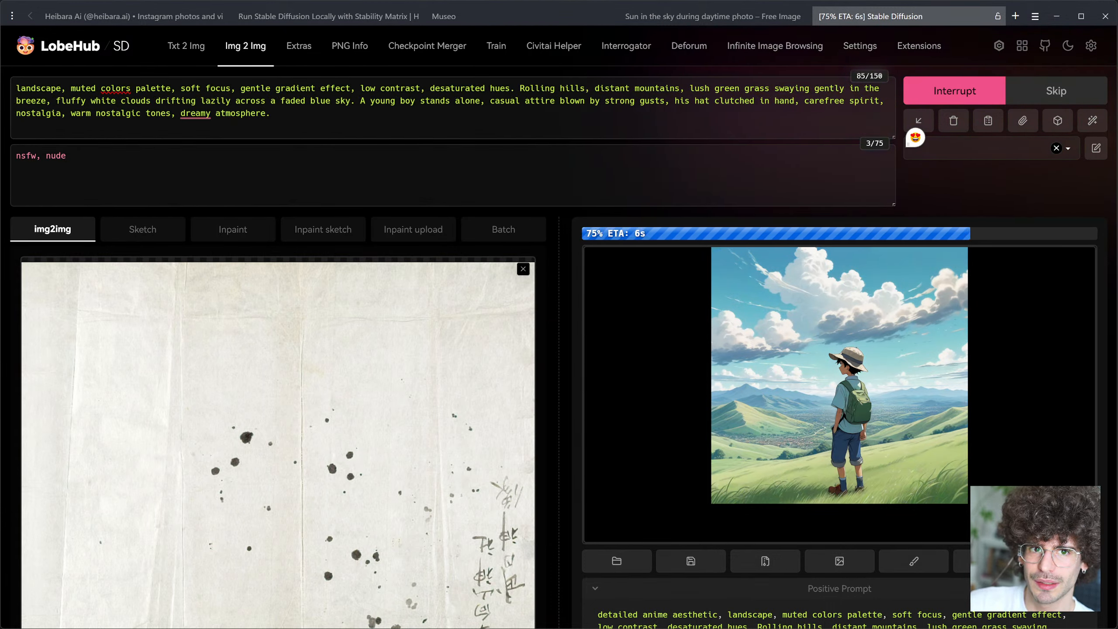
pyautogui.write('p')
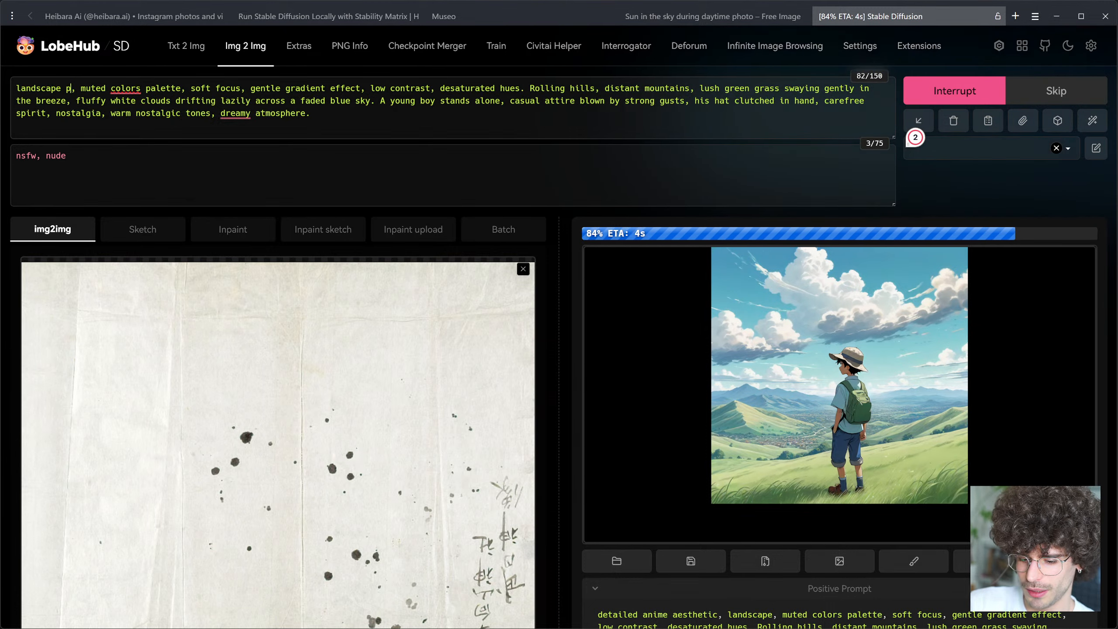
pyautogui.write('hotograph')
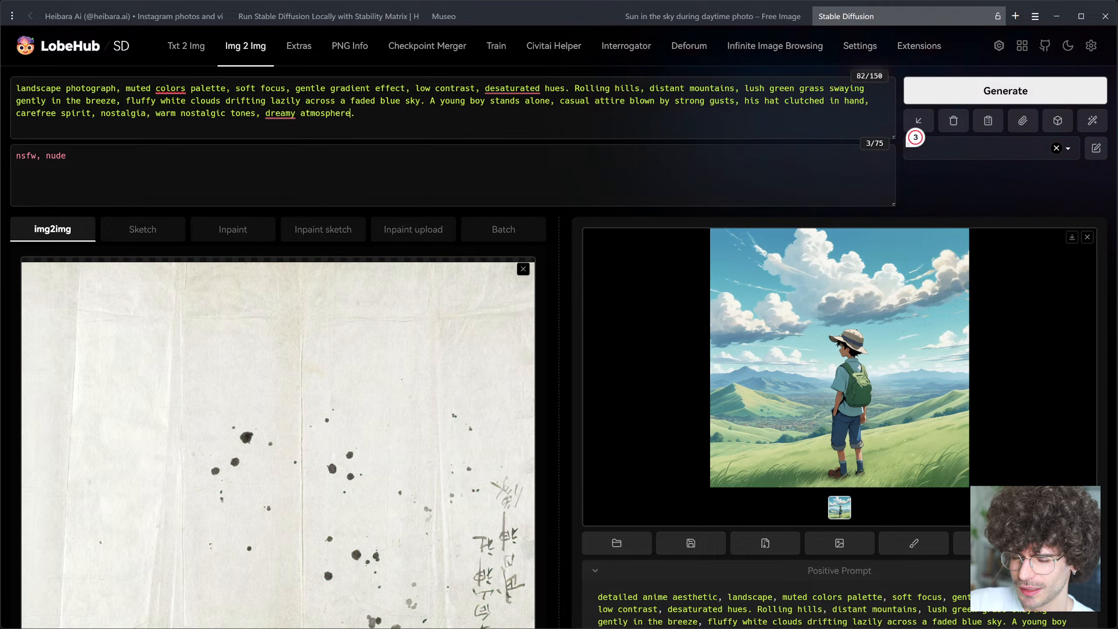
pyautogui.write('35mm')
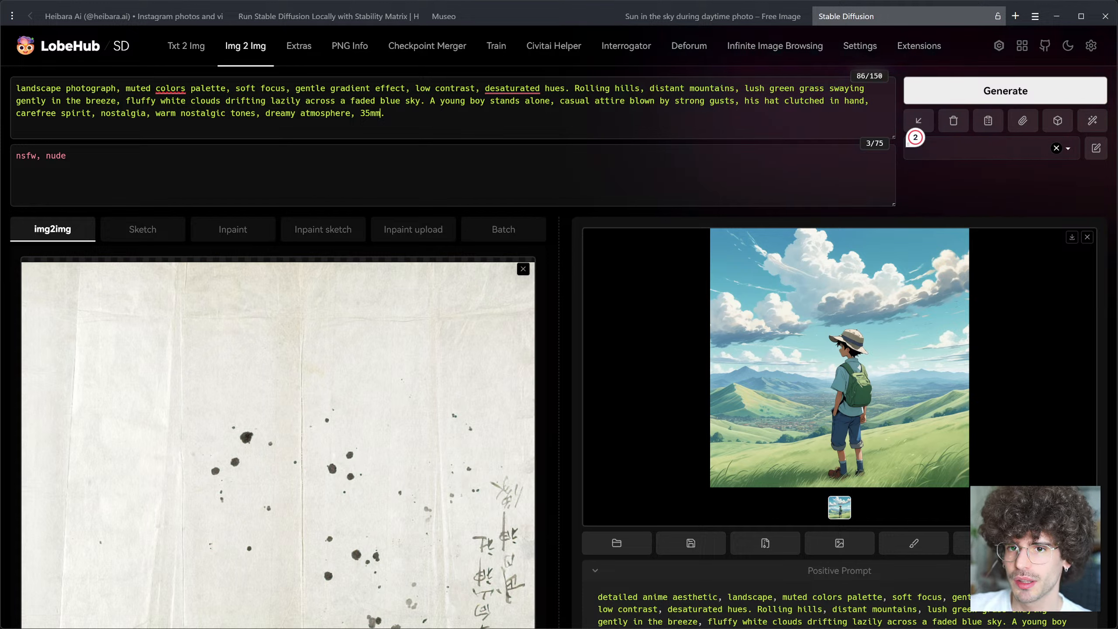
pyautogui.write(', film photo')
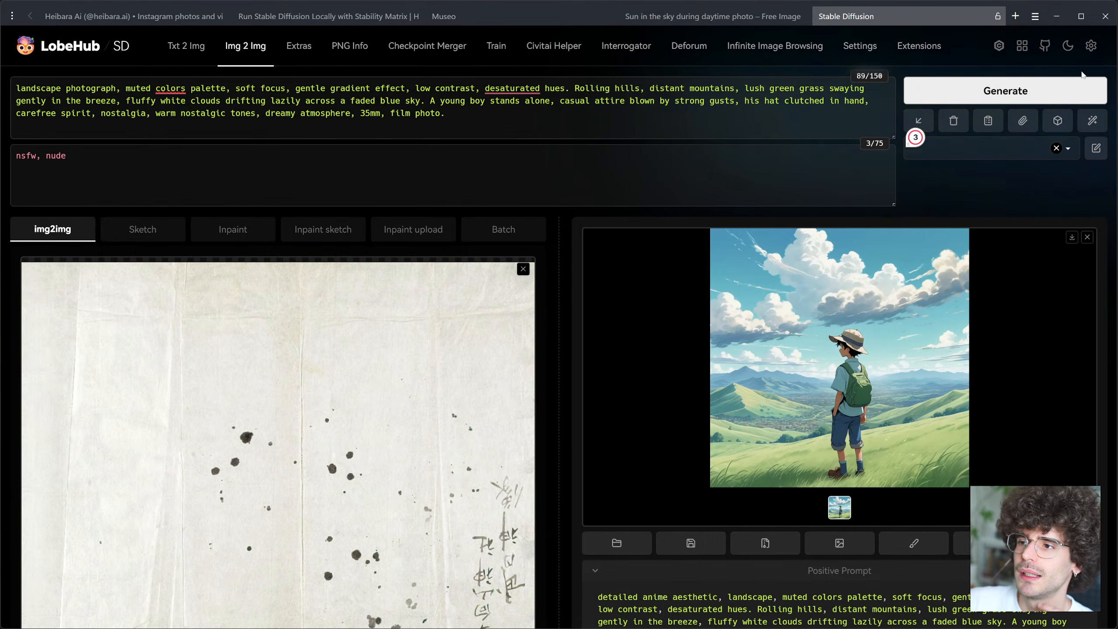
# Step: Generate an image with the 35mm film-photo landscape prompt and review the result against the ink-spattered source image
pyautogui.click(1081, 84)
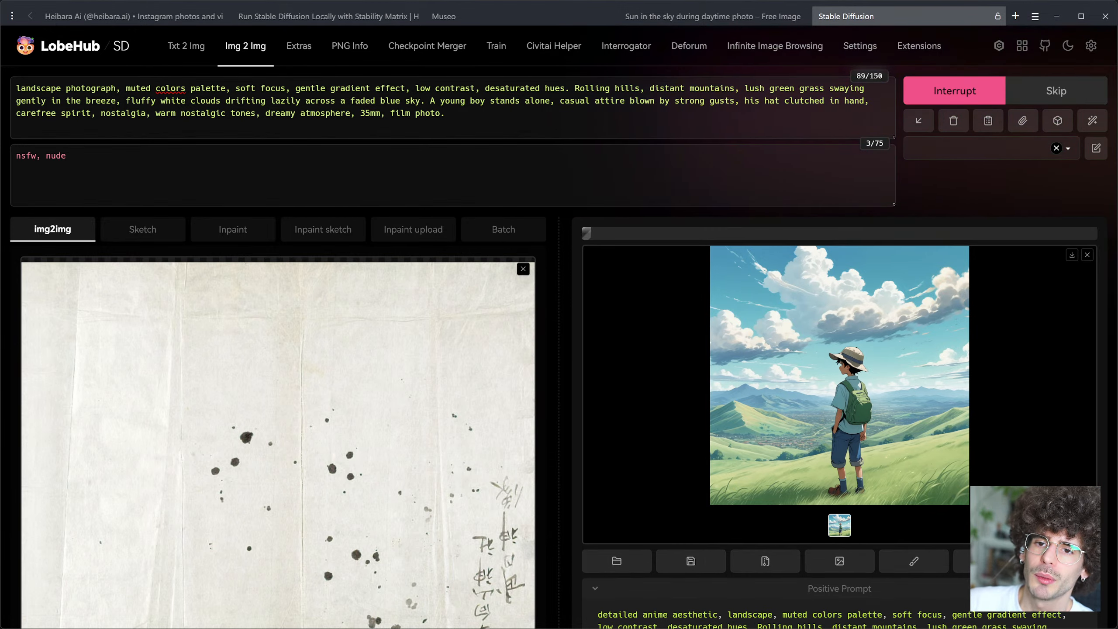
pyautogui.moveTo(360, 113); pyautogui.dragTo(381, 113)
pyautogui.click(381, 113)
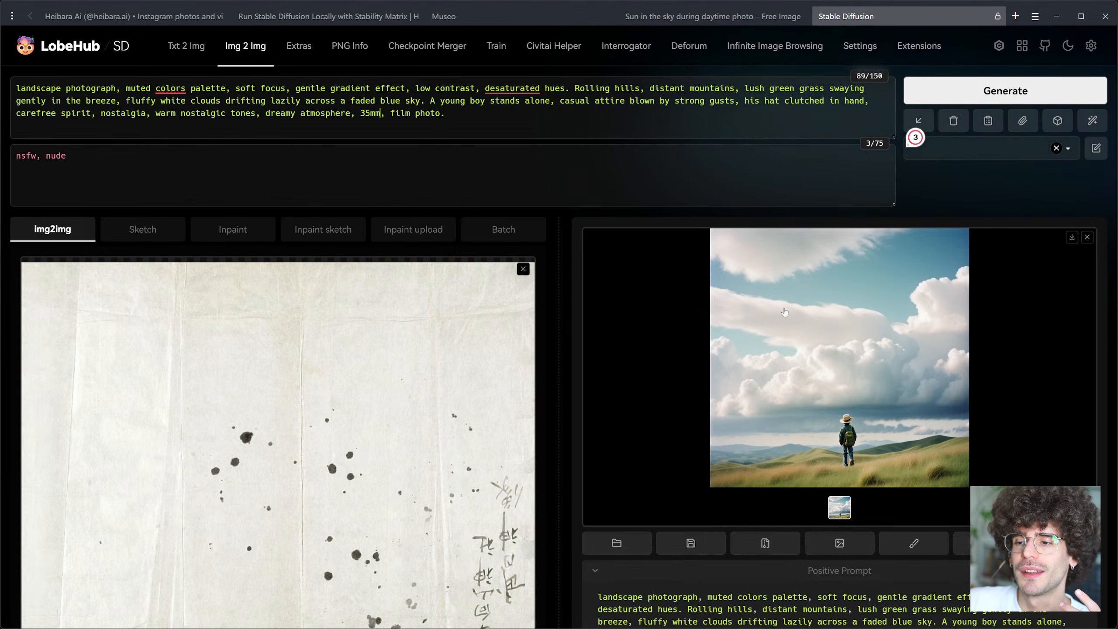
pyautogui.scroll(-3, 836, 383)
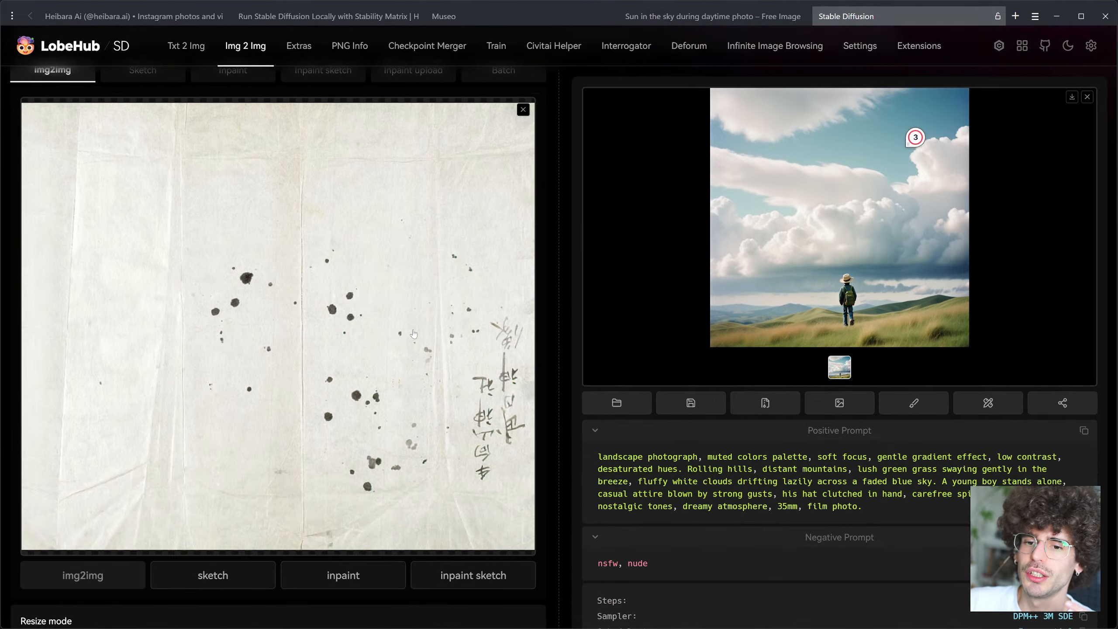
pyautogui.scroll(3, 414, 334)
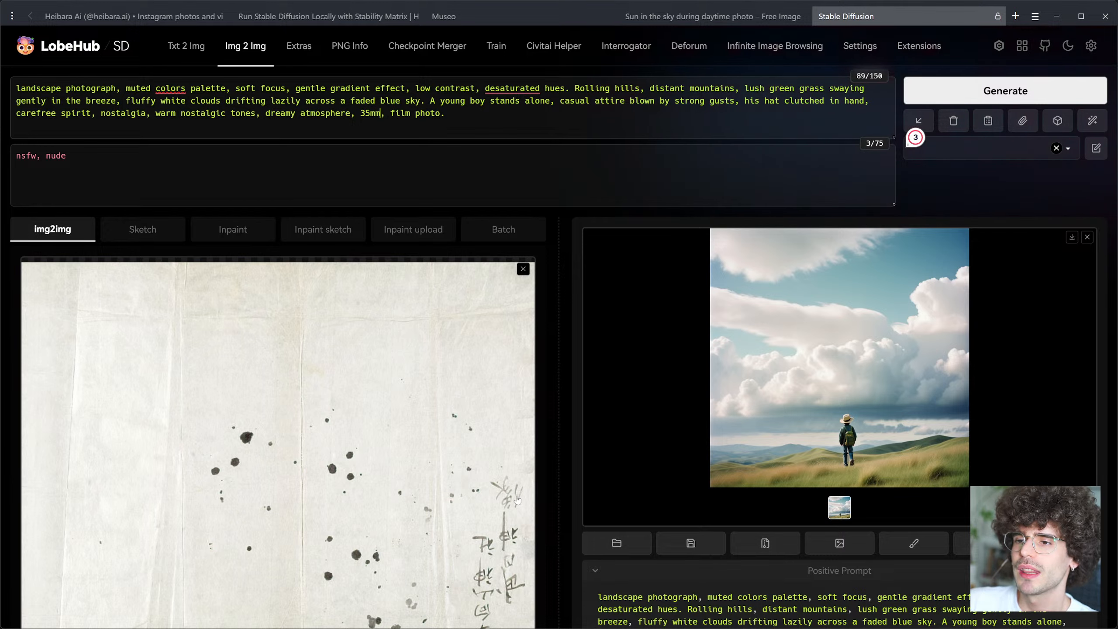
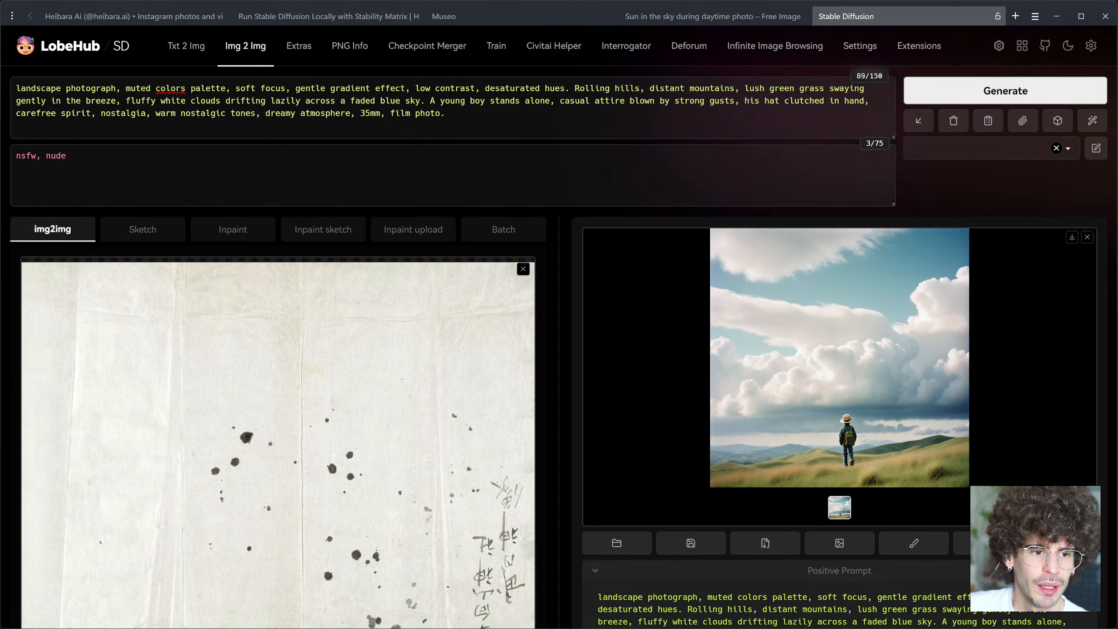
# Step: Replace the img2img source image with the illustration of a white hooded, veiled figure
pyautogui.moveTo(257, 476); pyautogui.dragTo(302, 458)
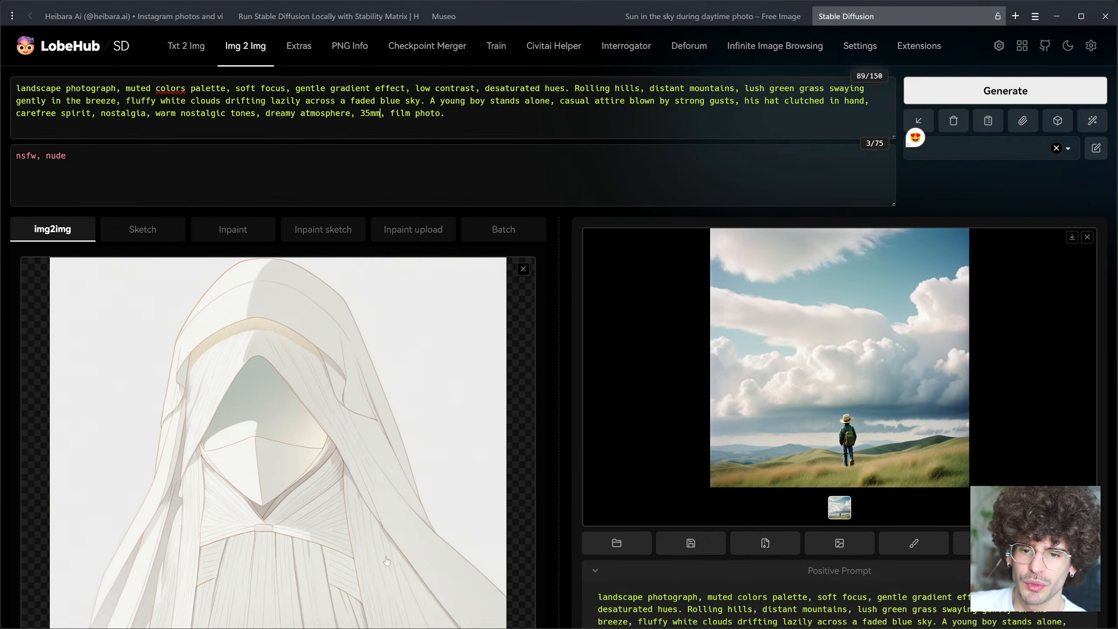
pyautogui.scroll(-2, 381, 537)
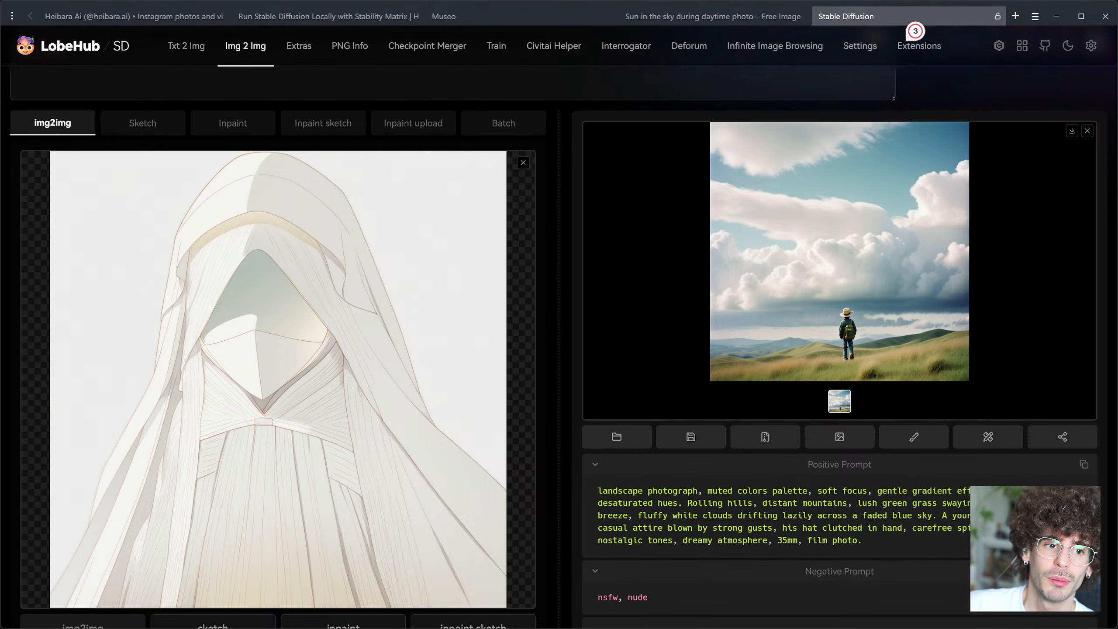
pyautogui.scroll(3, 915, 31)
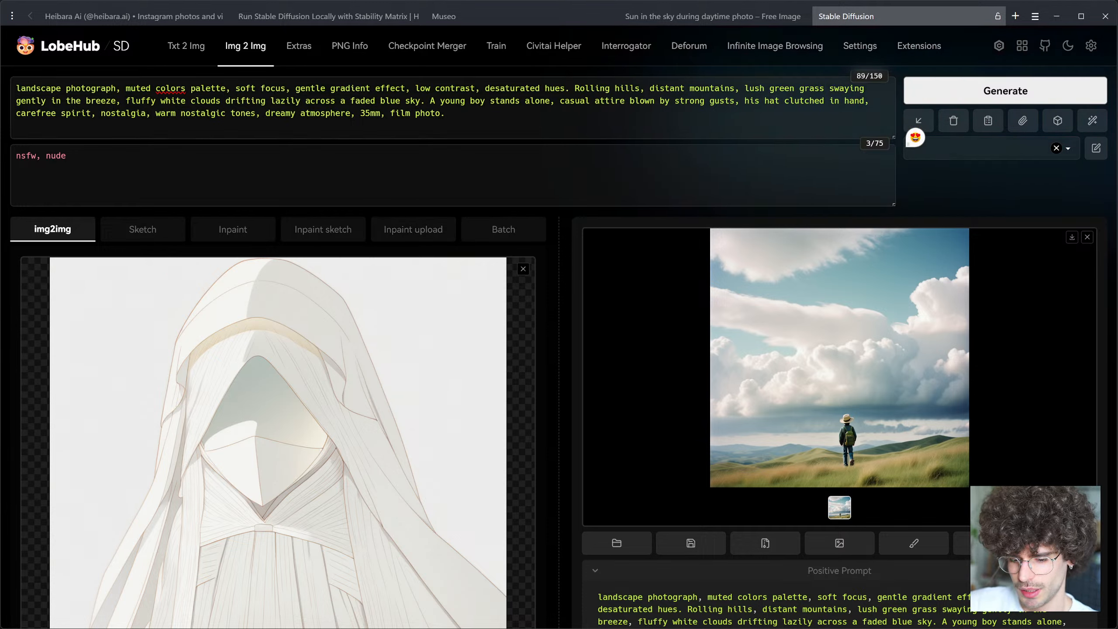
# Step: Replace the positive prompt with the "Enigmatic figure shrouded in mystery" white linen veil description, without its pasted negative prompt and generation parameters
pyautogui.hotkey('ctrl', 'a')
pyautogui.press('BackSpace')
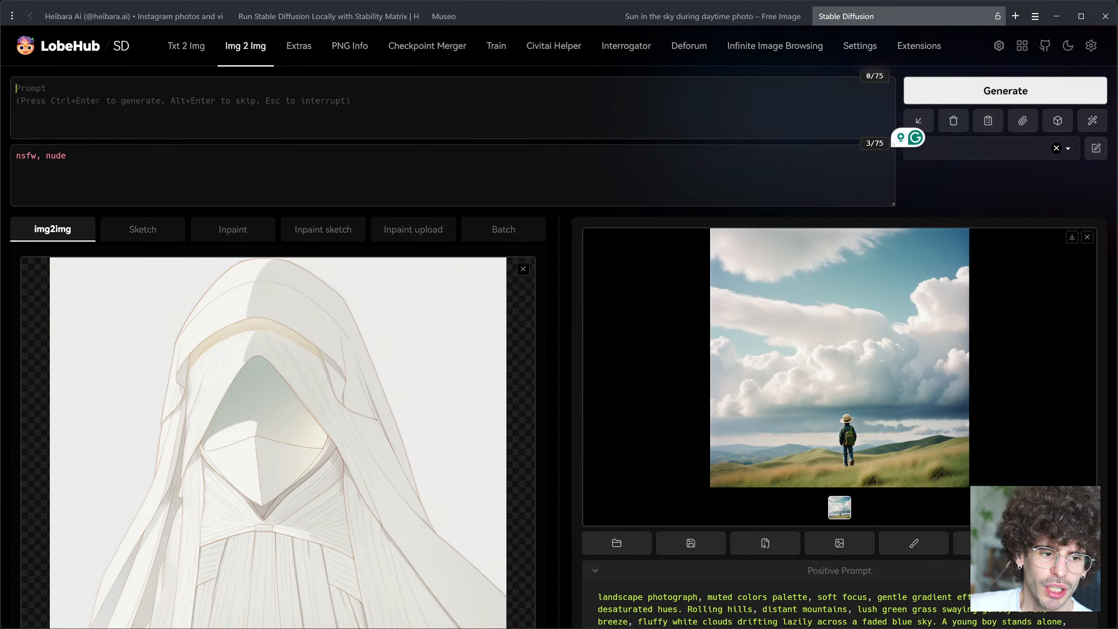
pyautogui.moveTo(181, 287); pyautogui.dragTo(55, 100)
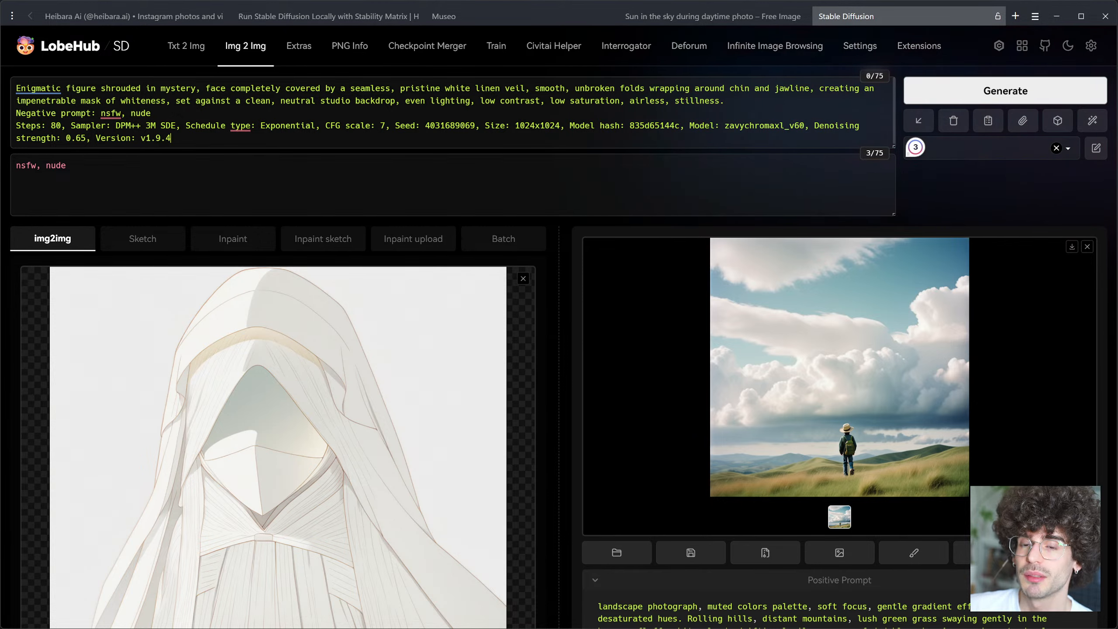
pyautogui.moveTo(170, 138); pyautogui.dragTo(725, 101)
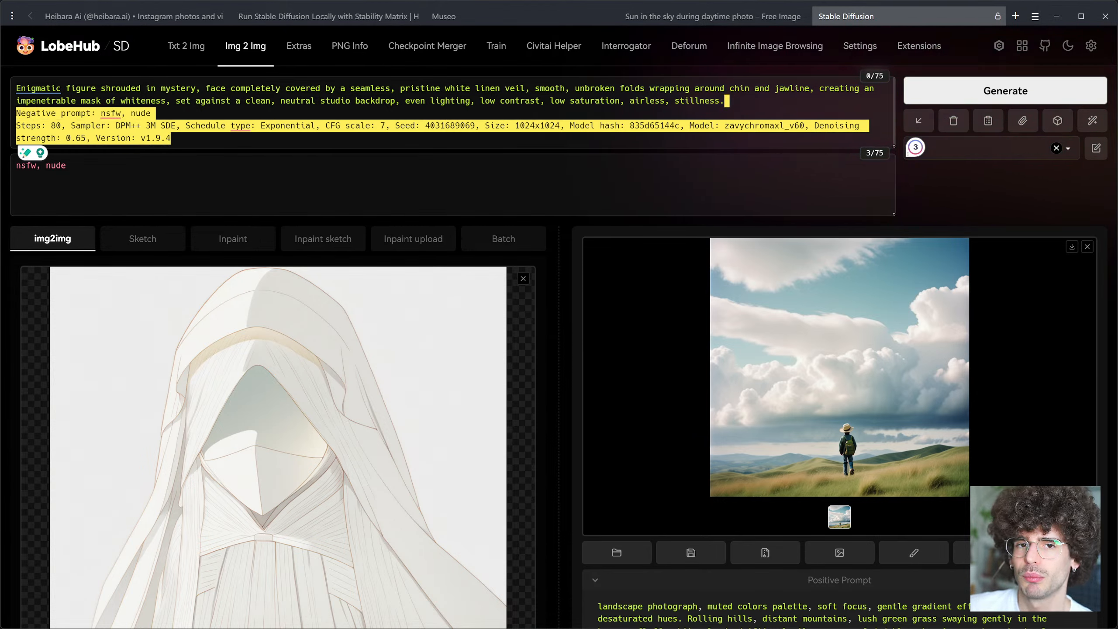
pyautogui.press('BackSpace')
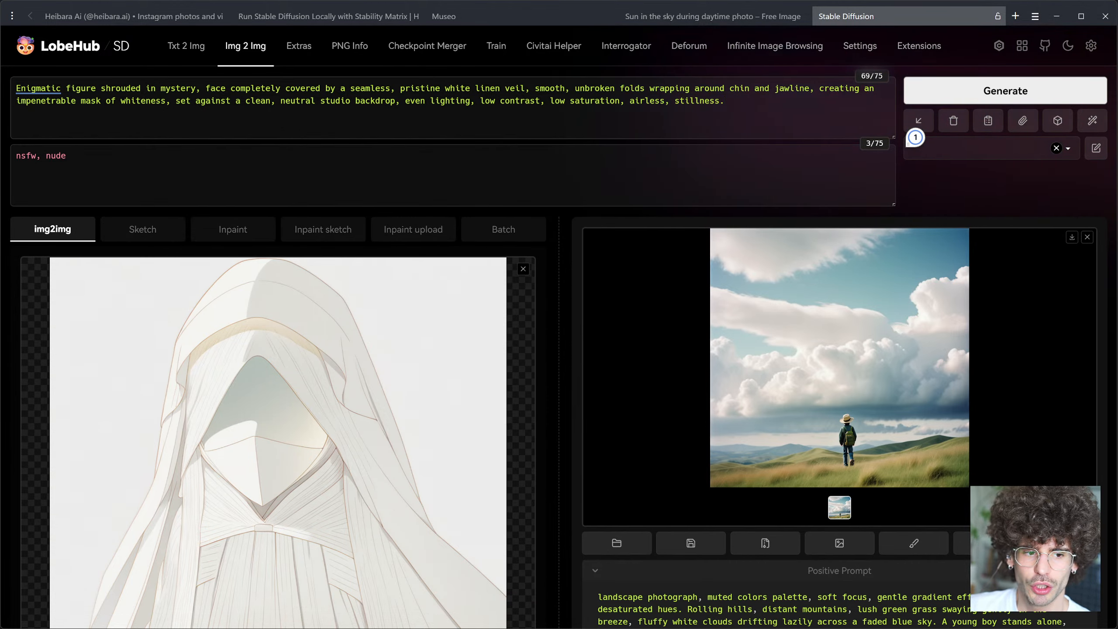
# Step: Set the denoising strength to 0.67 and the CFG scale to 6
pyautogui.moveTo(612, 194); pyautogui.dragTo(747, 131)
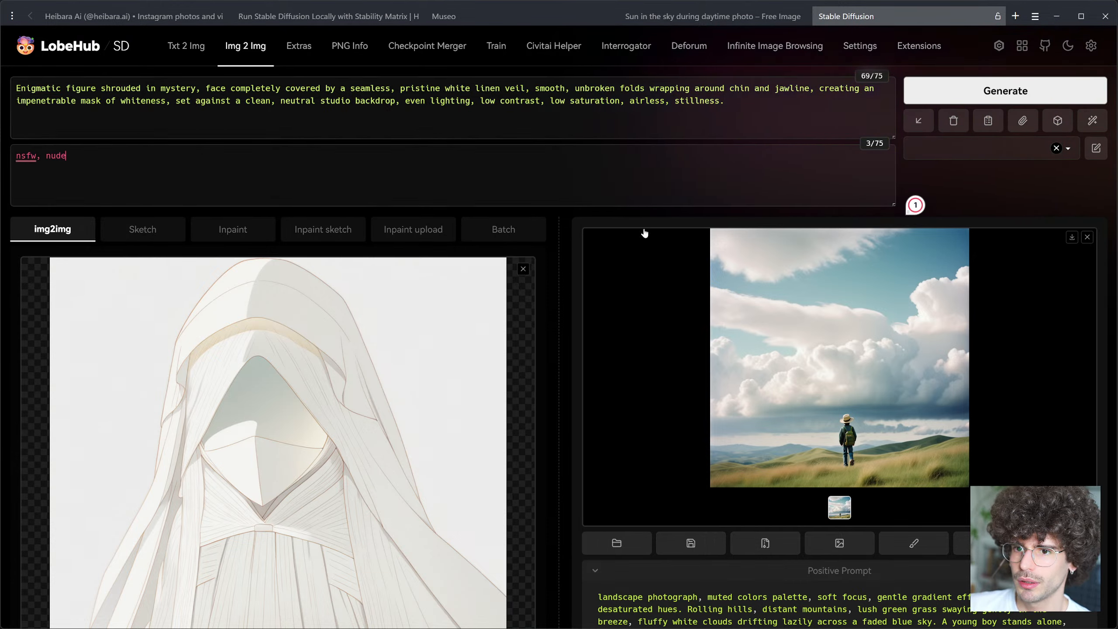
pyautogui.scroll(-10, 645, 230)
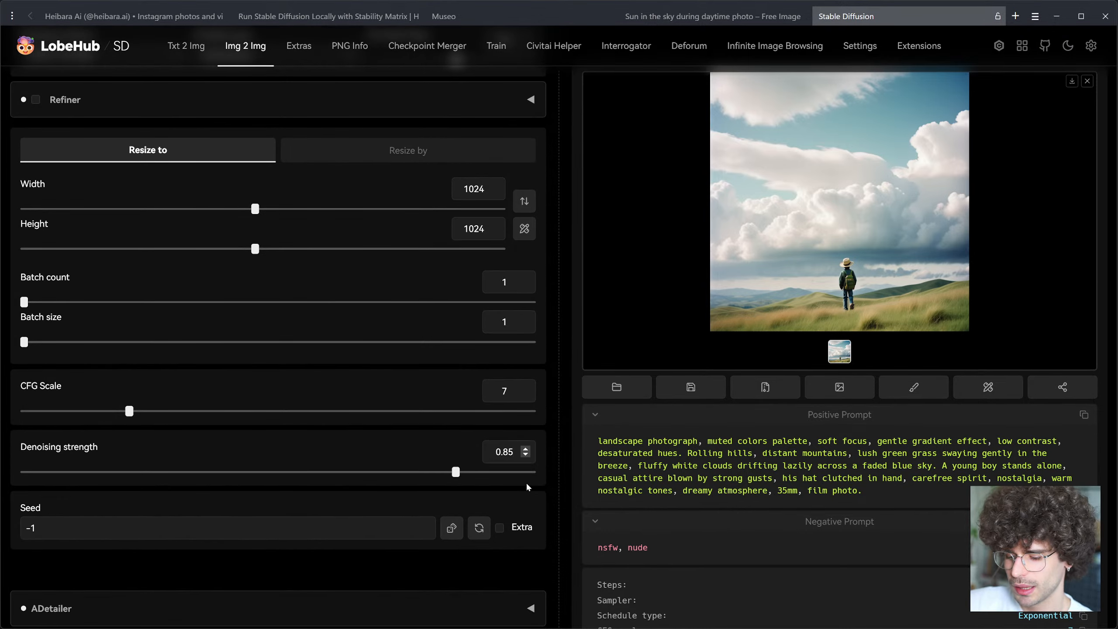
pyautogui.press('BackSpace')
pyautogui.press('BackSpace')
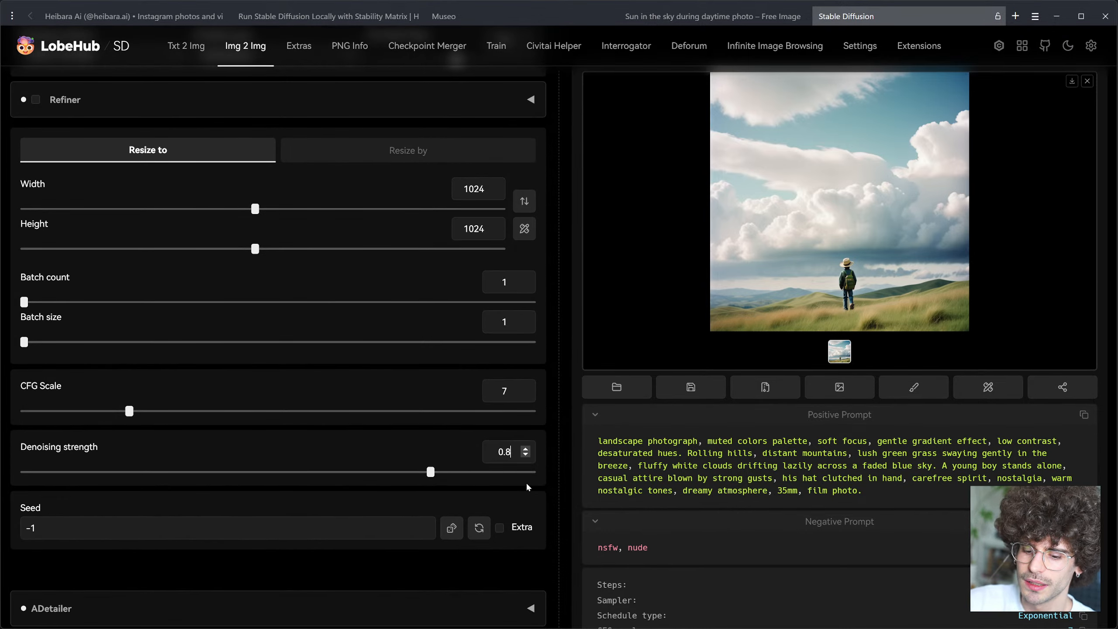
pyautogui.write('67')
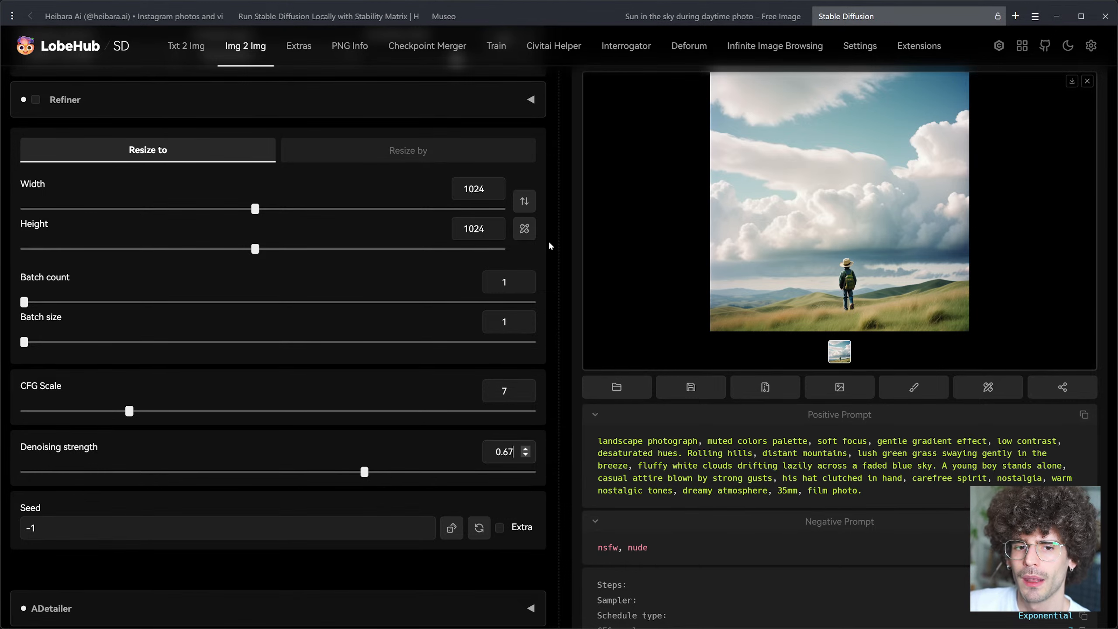
pyautogui.scroll(7, 549, 240)
pyautogui.scroll(-7, 548, 240)
pyautogui.scroll(2, 548, 240)
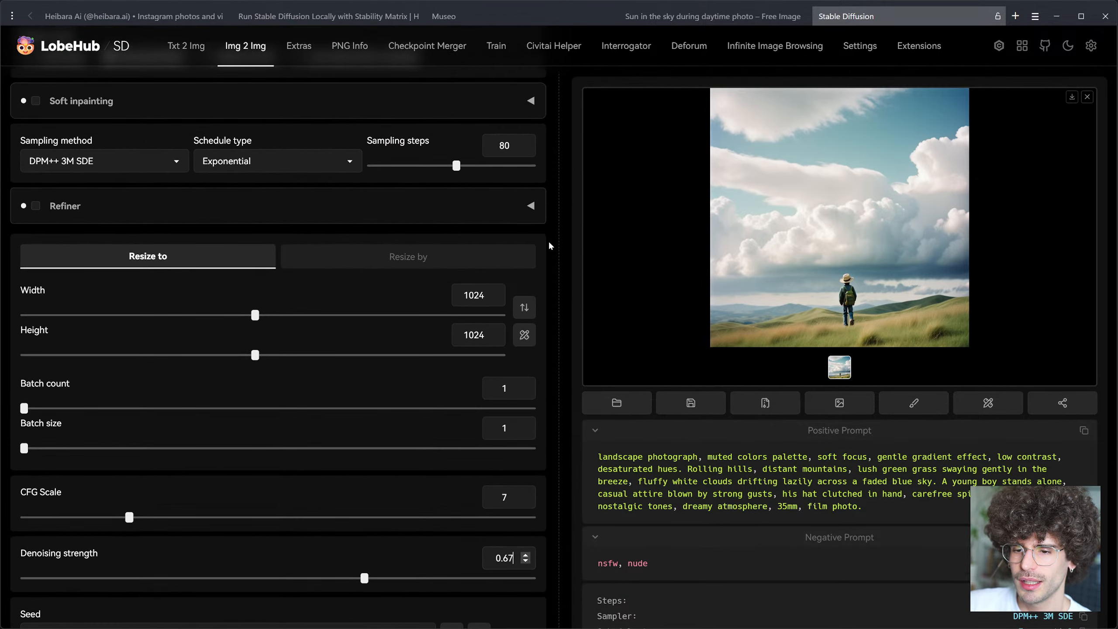
pyautogui.click(525, 502)
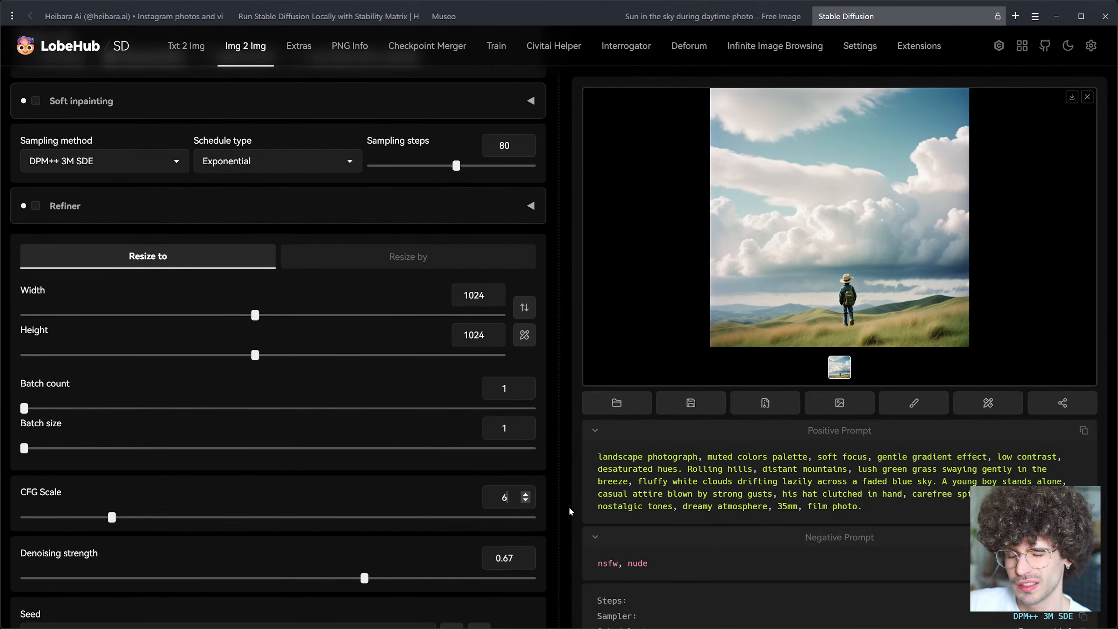
# Step: Generate an image from the veiled-figure source with the enigmatic figure prompt
pyautogui.scroll(5, 587, 489)
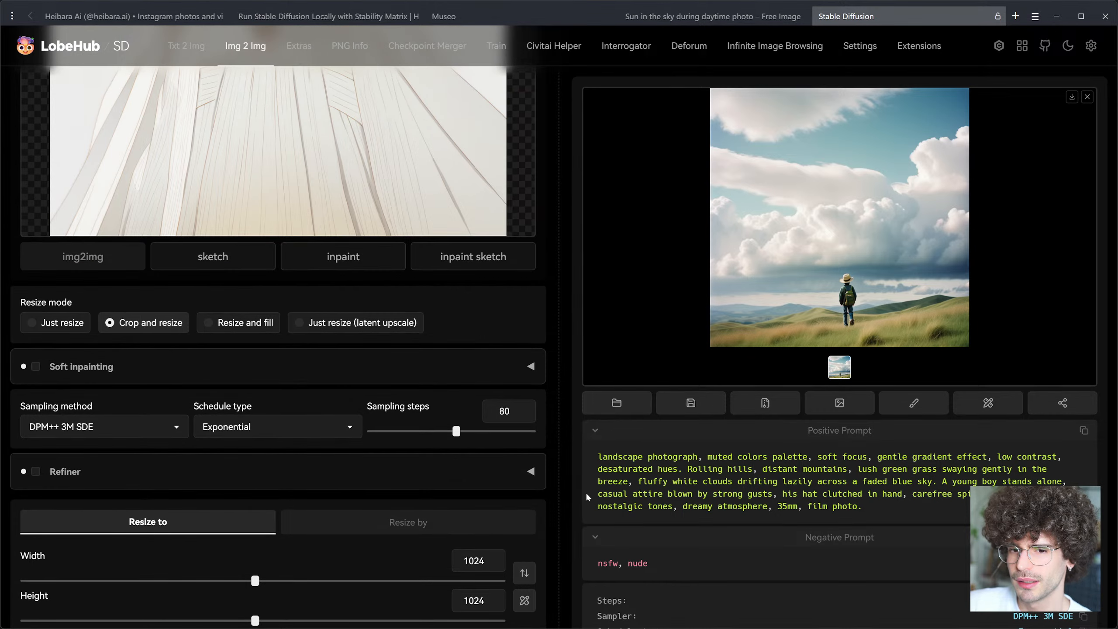
pyautogui.scroll(8, 585, 491)
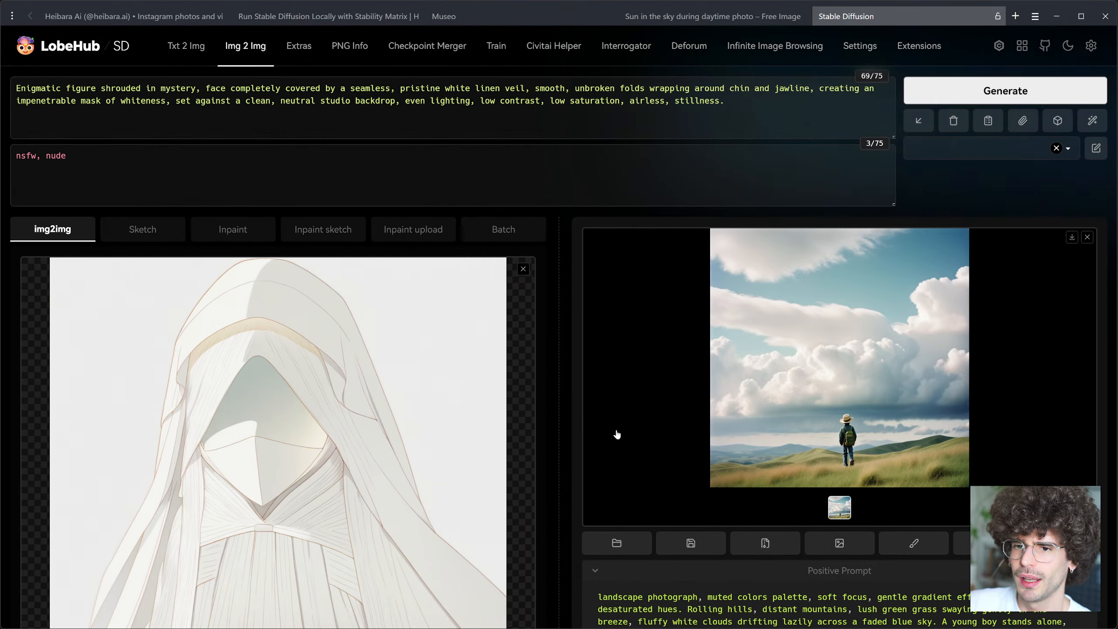
pyautogui.click(1026, 90)
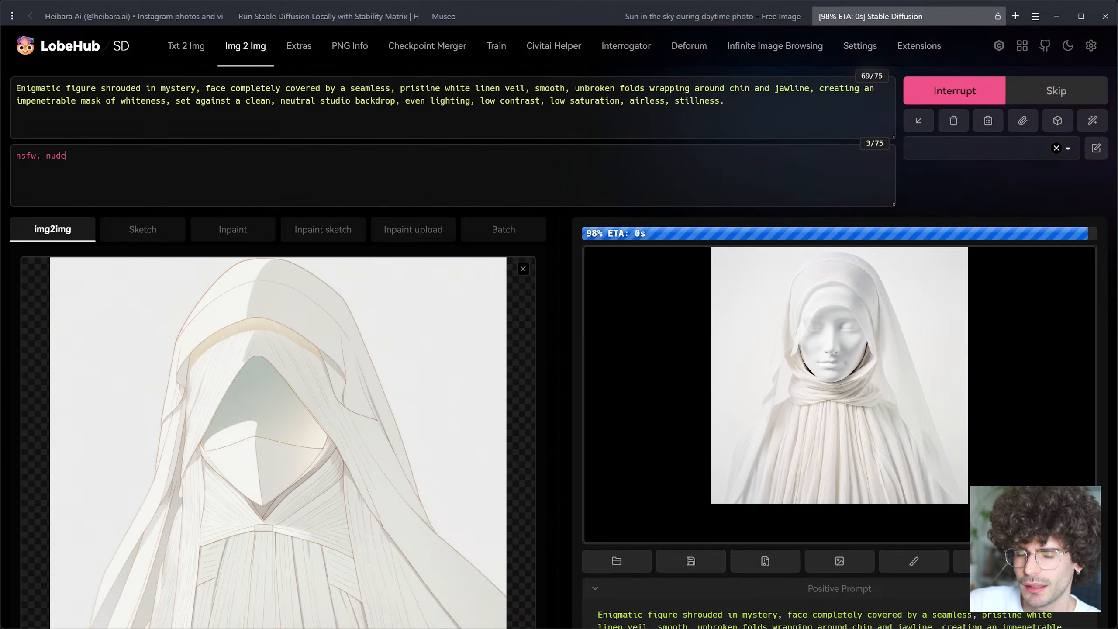
# Step: Add "face" to the negative prompt and replace "Enigmatic" with "Mysterious" in the positive prompt
pyautogui.write(', face')
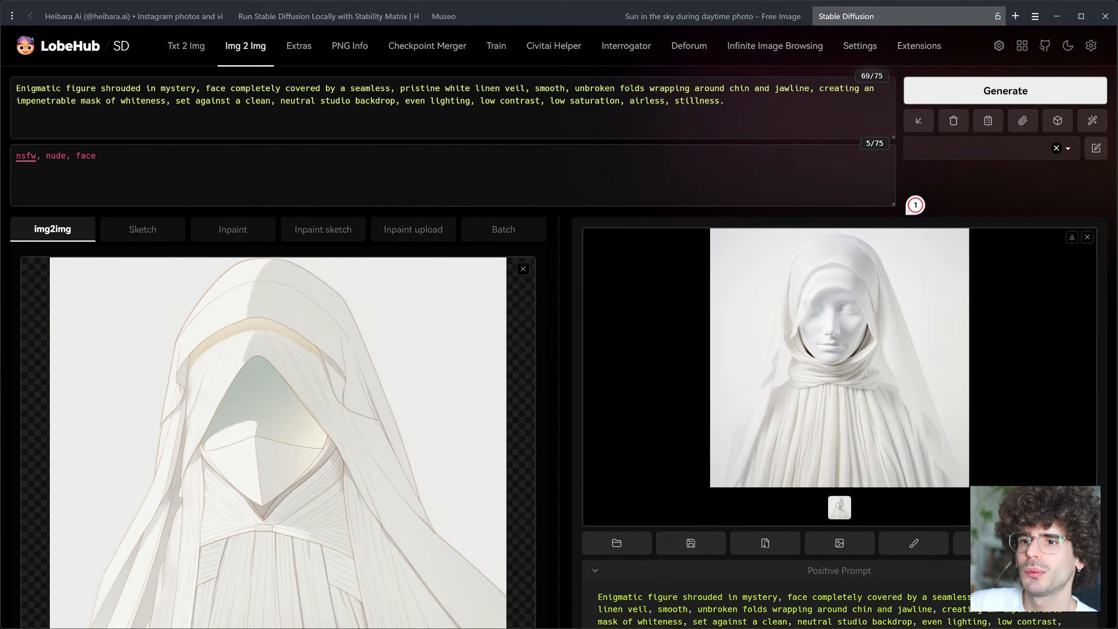
pyautogui.click(724, 101)
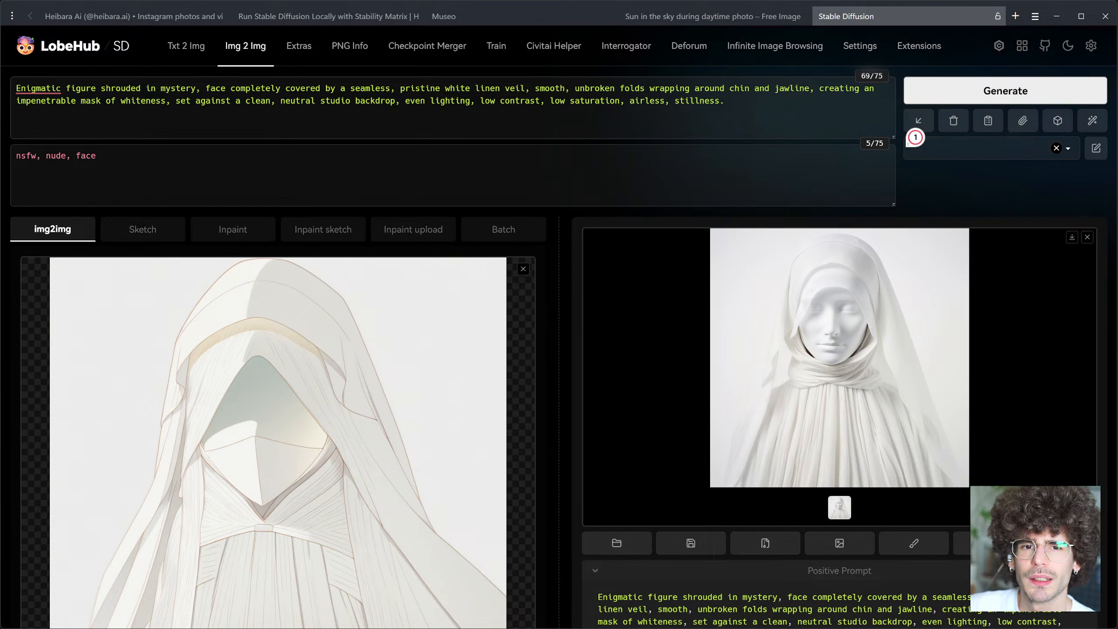
pyautogui.moveTo(39, 89)
pyautogui.click(91, 88)
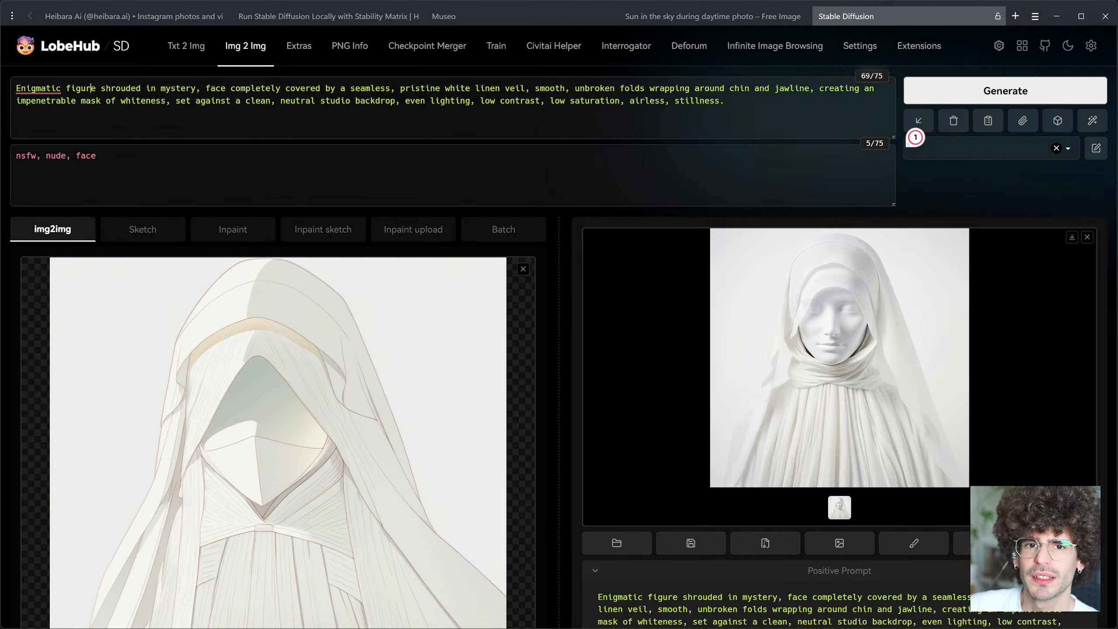
pyautogui.moveTo(53, 89)
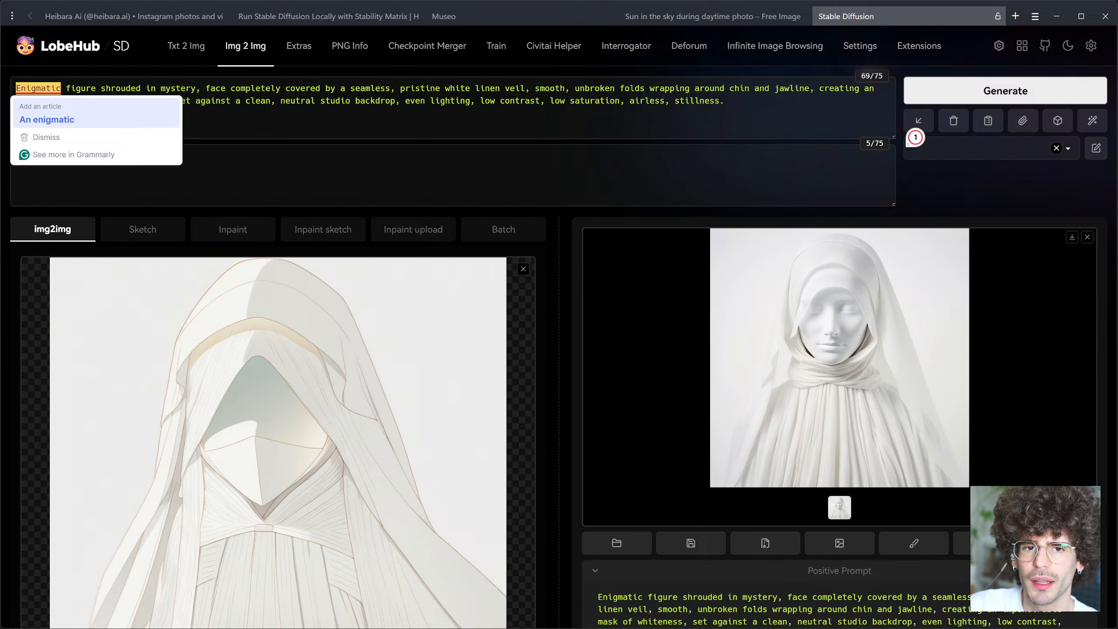
pyautogui.write('Mysterious')
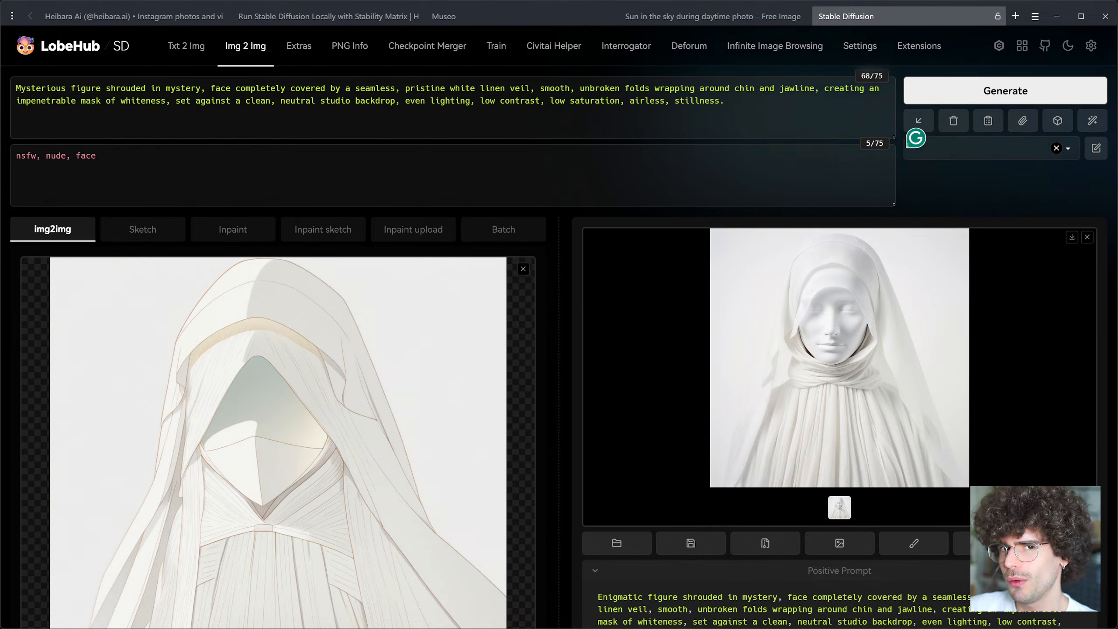
# Step: Replace "seamless, pristine" with "detailed" in the veil description of the positive prompt
pyautogui.click(231, 100)
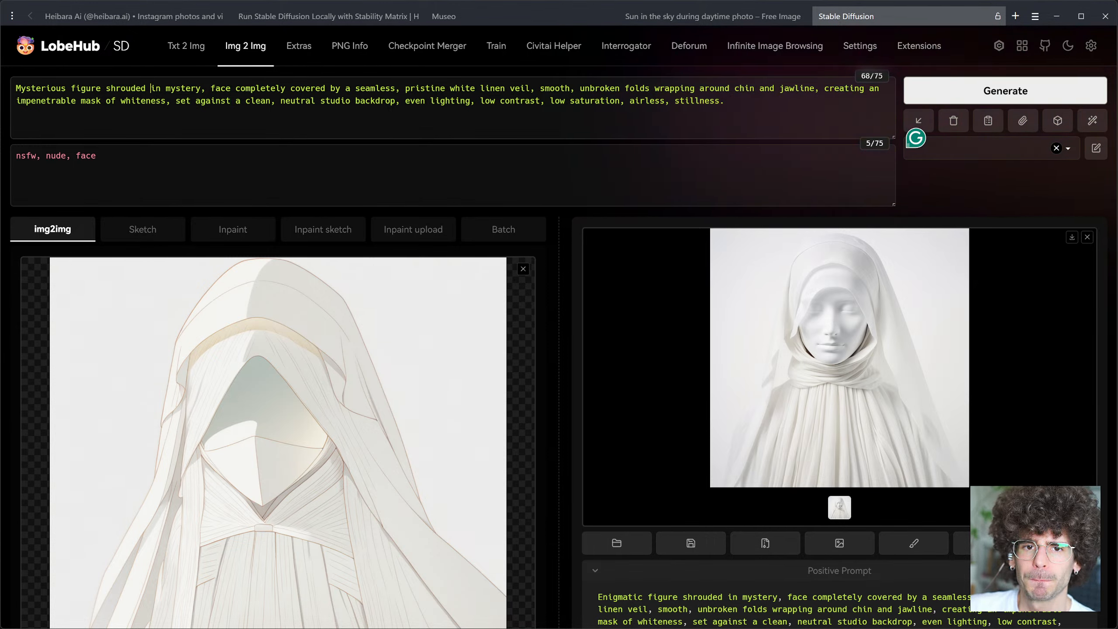
pyautogui.moveTo(71, 88); pyautogui.dragTo(450, 89)
pyautogui.click(206, 88)
pyautogui.click(355, 88)
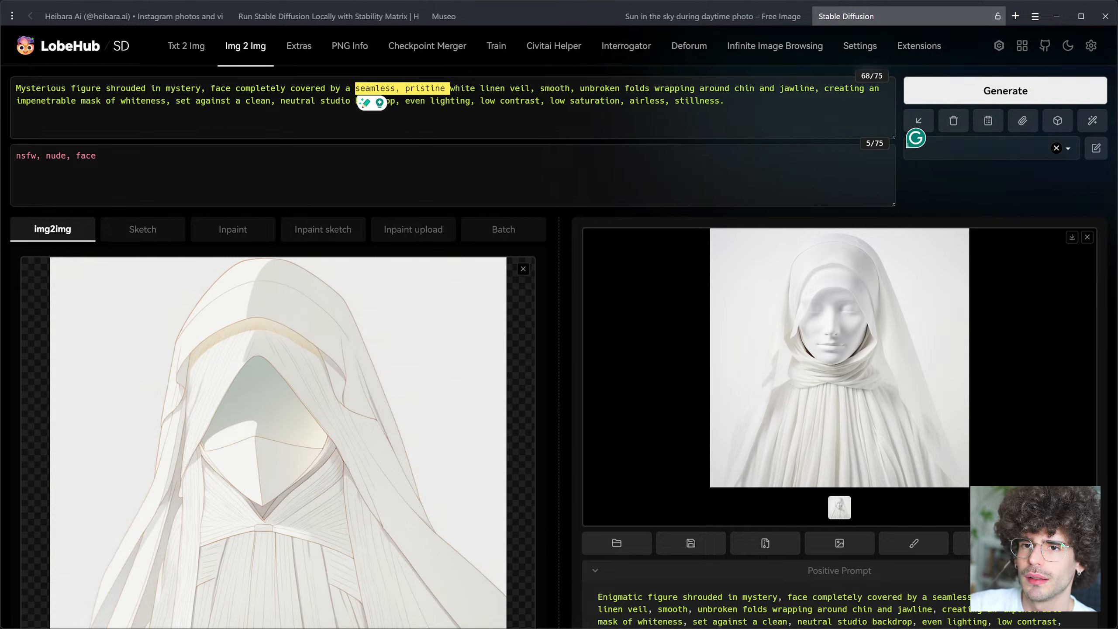
pyautogui.write('detailed')
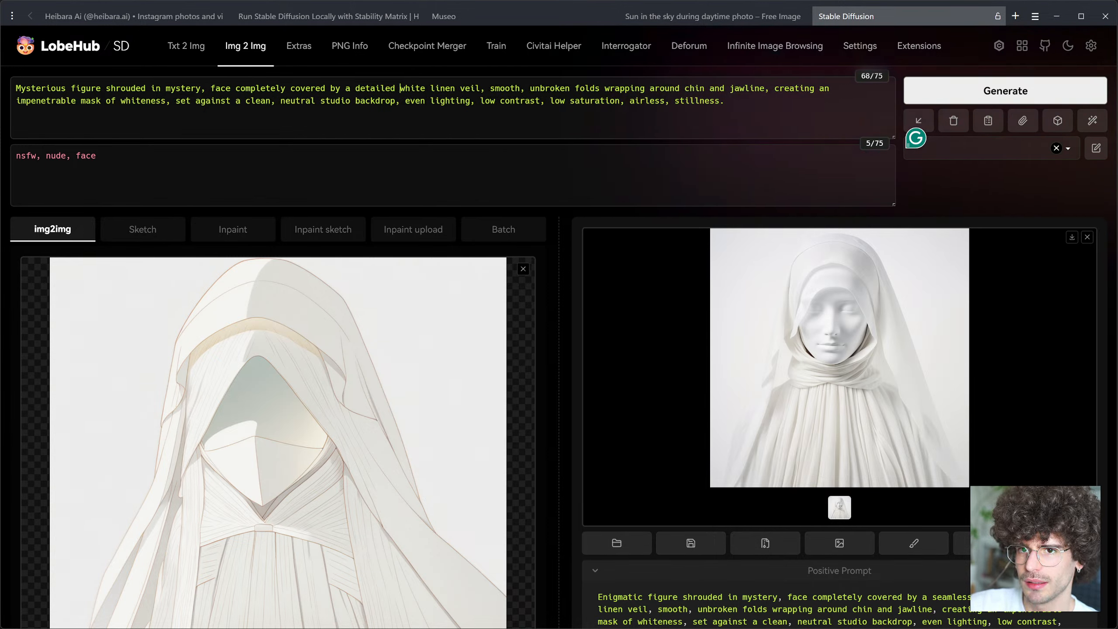
# Step: Change "smooth, unbroken" to "heavy" and "chin and jawline" to "entire face" in the positive prompt
pyautogui.moveTo(485, 88); pyautogui.dragTo(570, 88)
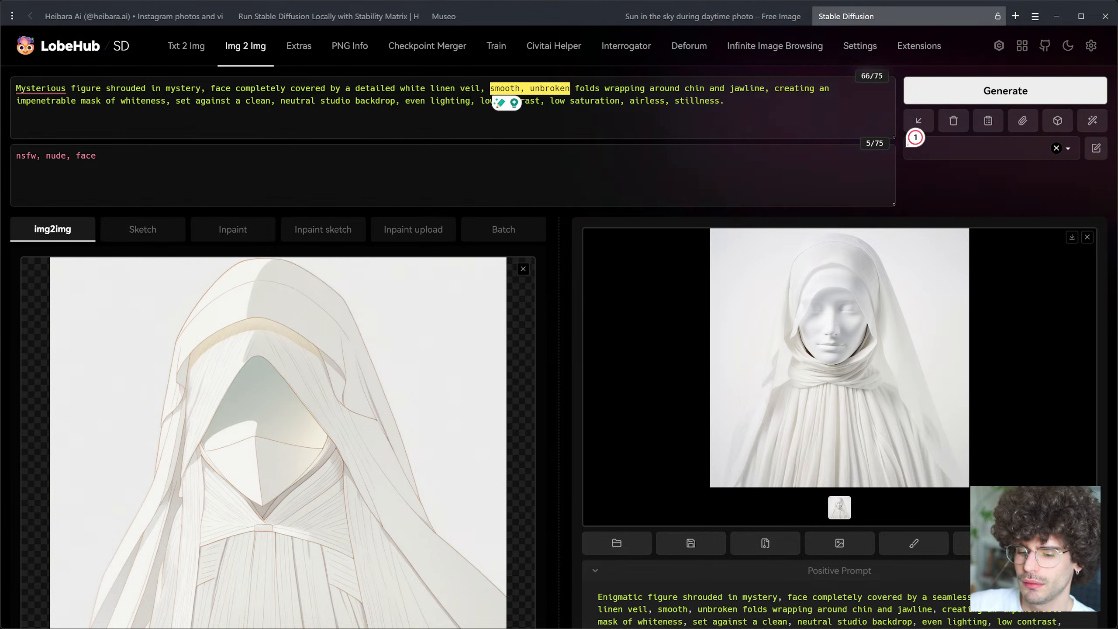
pyautogui.write('heavy')
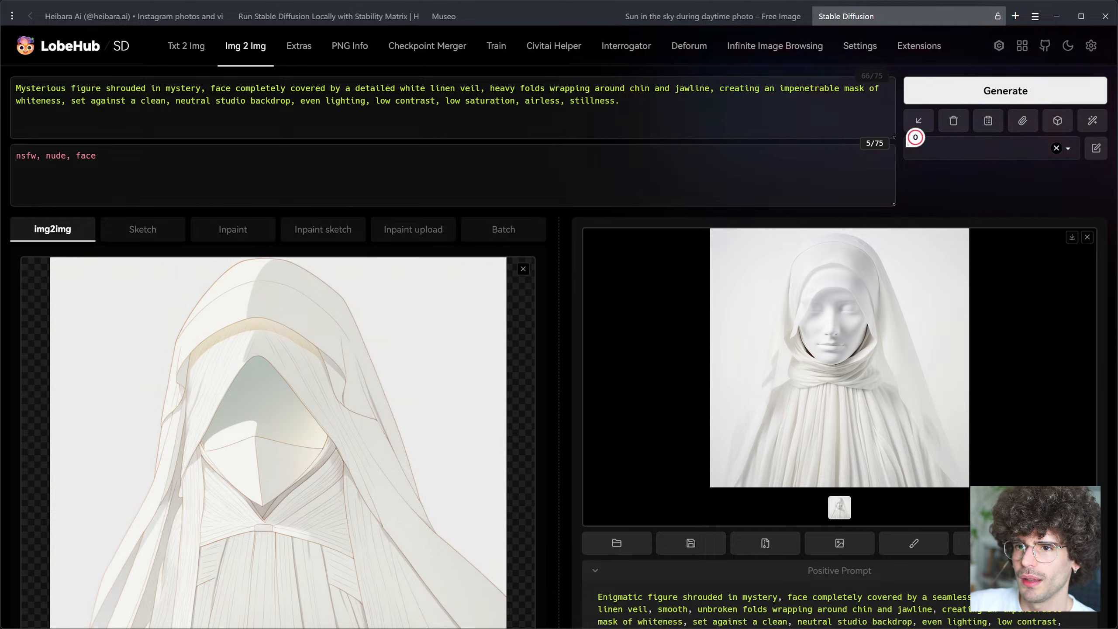
pyautogui.click(620, 101)
pyautogui.moveTo(630, 89); pyautogui.dragTo(711, 88)
pyautogui.write('entire face')
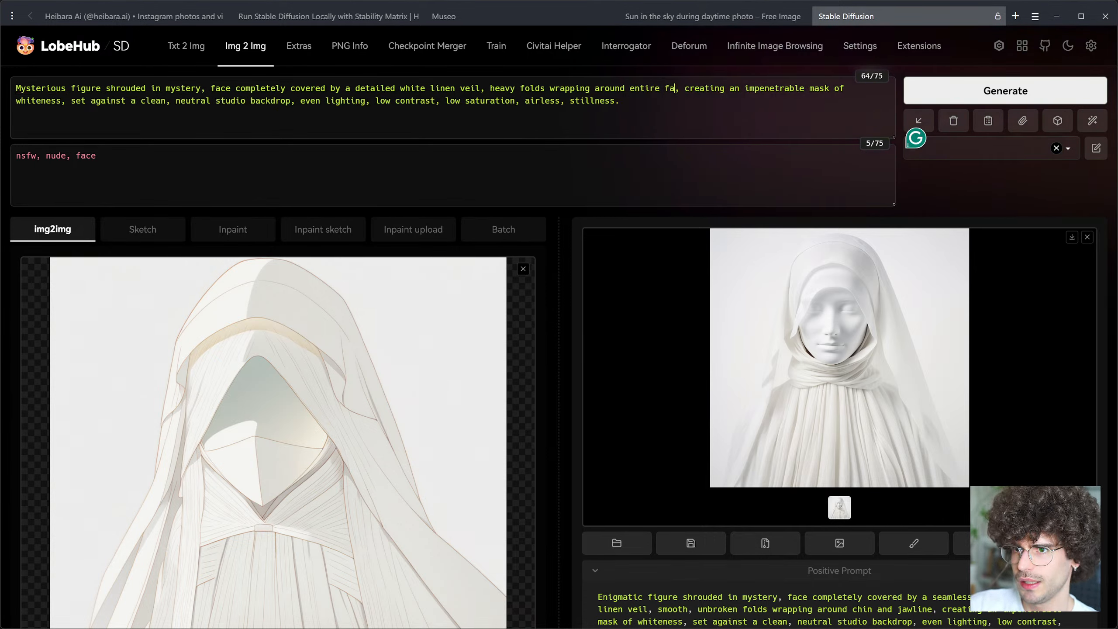
# Step: Delete "creating an impenetrable mask of whiteness" from the positive prompt and generate a new image
pyautogui.moveTo(694, 88); pyautogui.dragTo(70, 100)
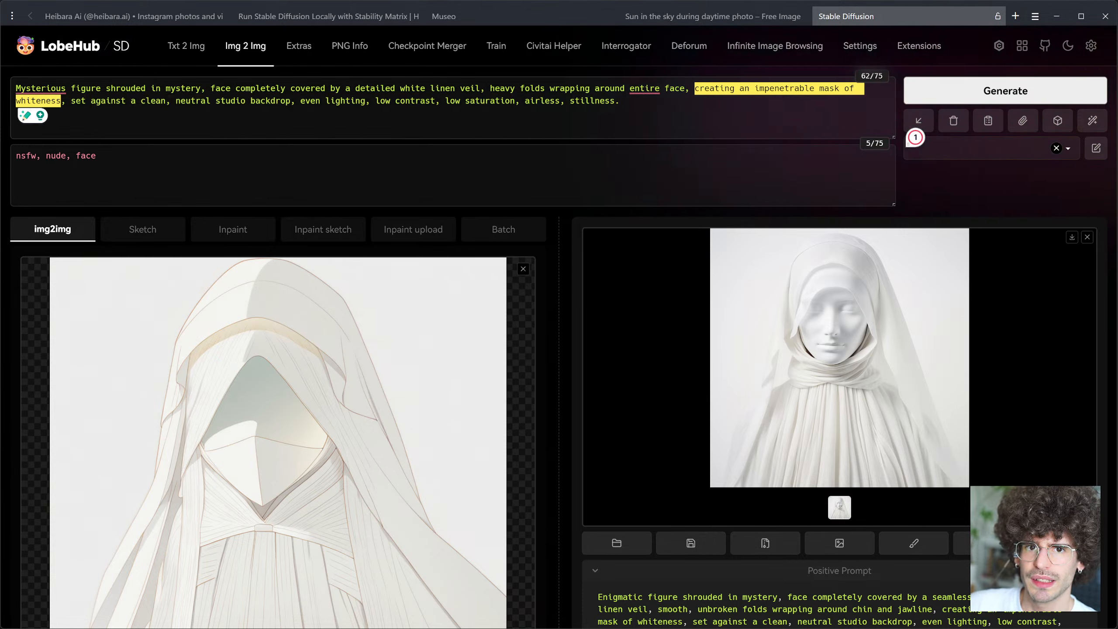
pyautogui.press('BackSpace')
pyautogui.press('BackSpace')
pyautogui.press('BackSpace')
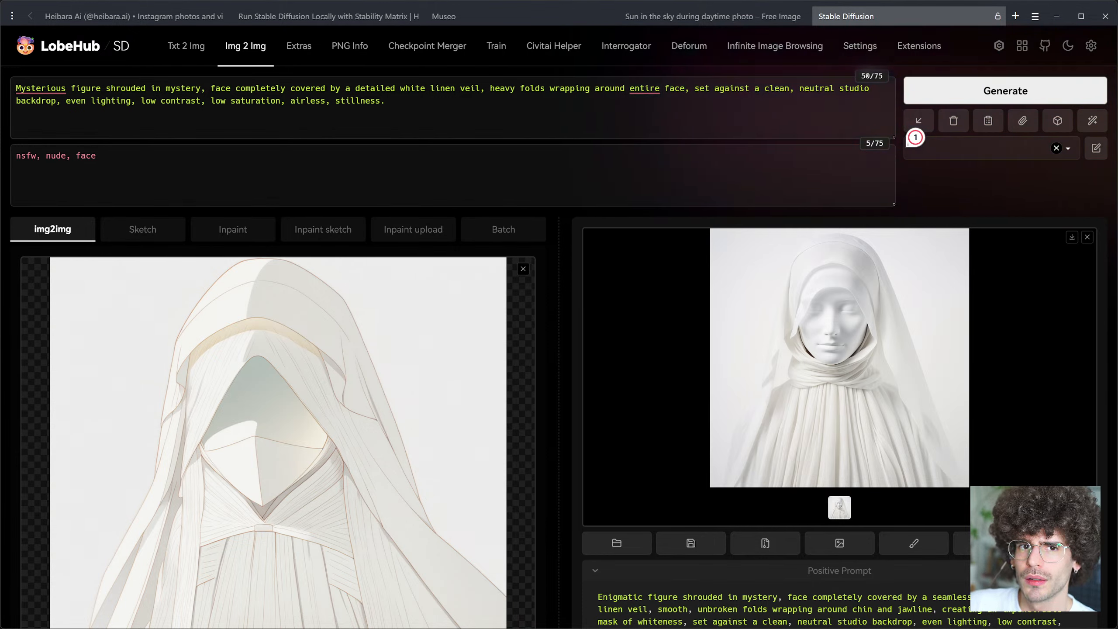
pyautogui.click(1073, 96)
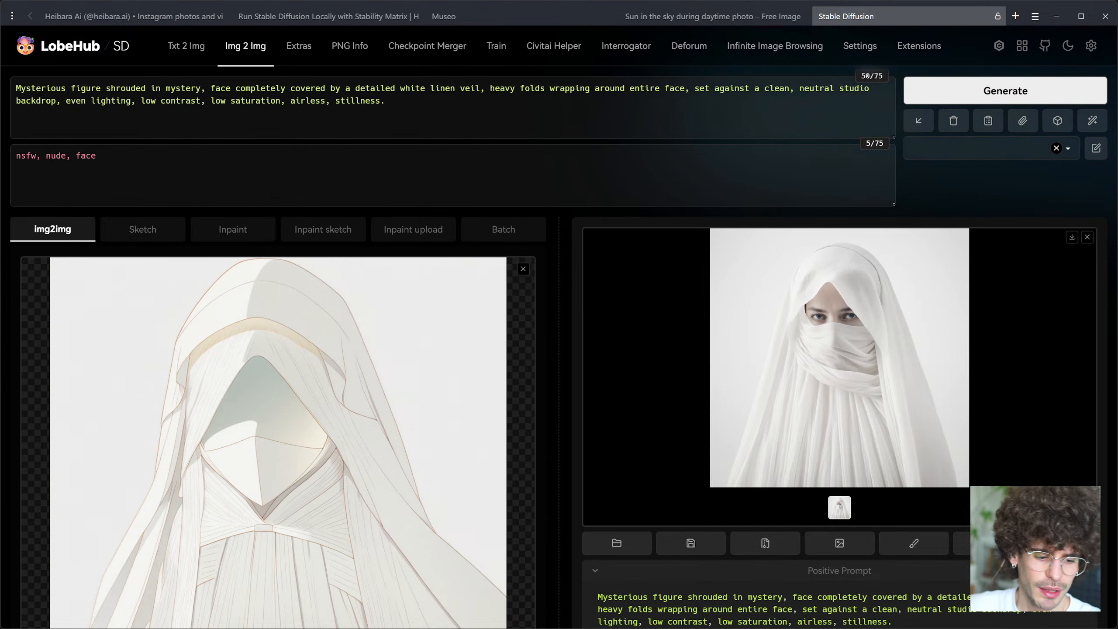
# Step: View the generated image enlarged, and set the denoising strength to 0.65
pyautogui.click(725, 282)
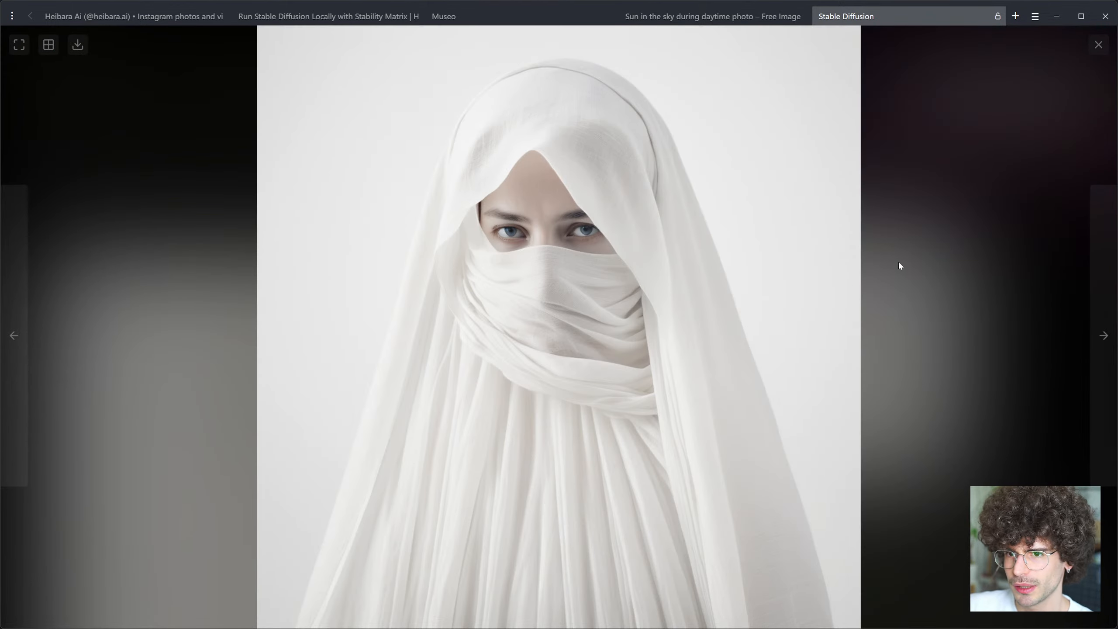
pyautogui.click(950, 291)
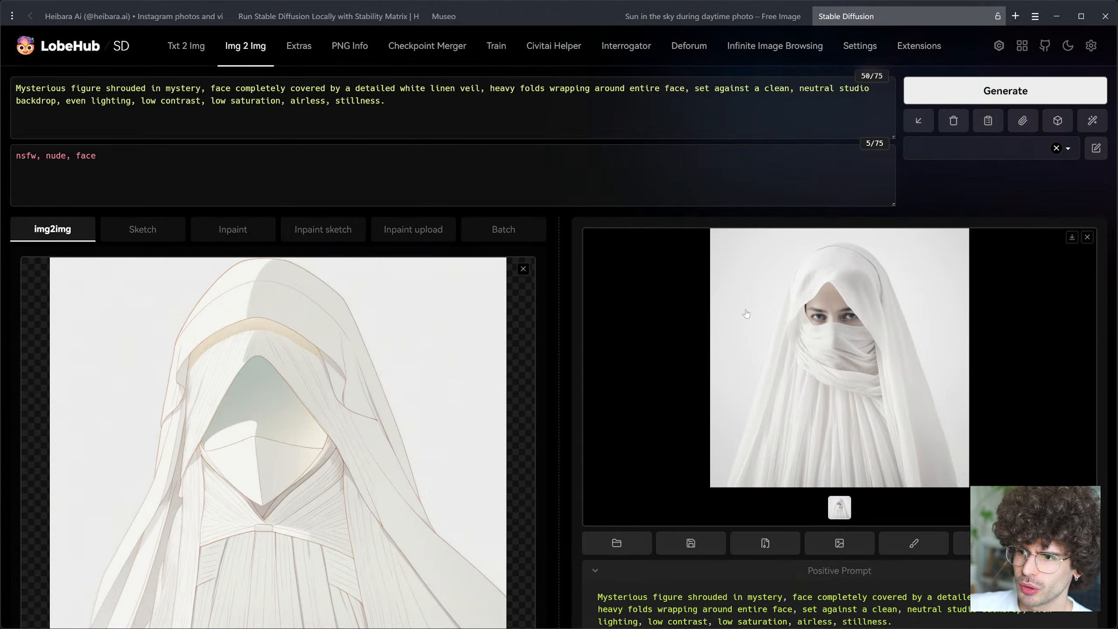
pyautogui.scroll(-15, 731, 306)
pyautogui.click(510, 451)
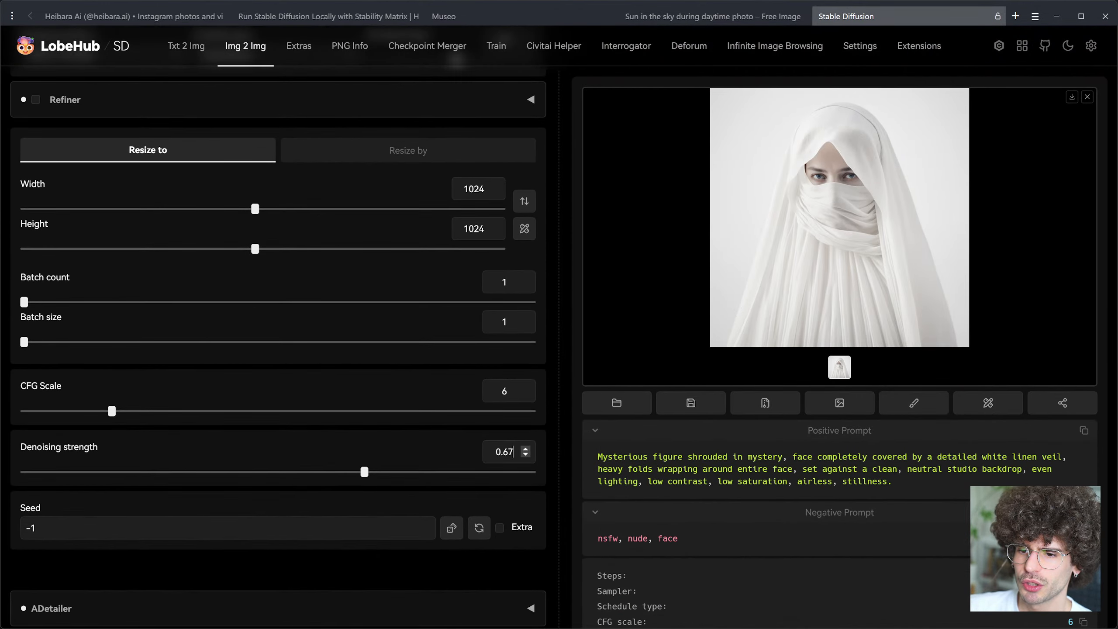
pyautogui.press('BackSpace')
pyautogui.write('5')
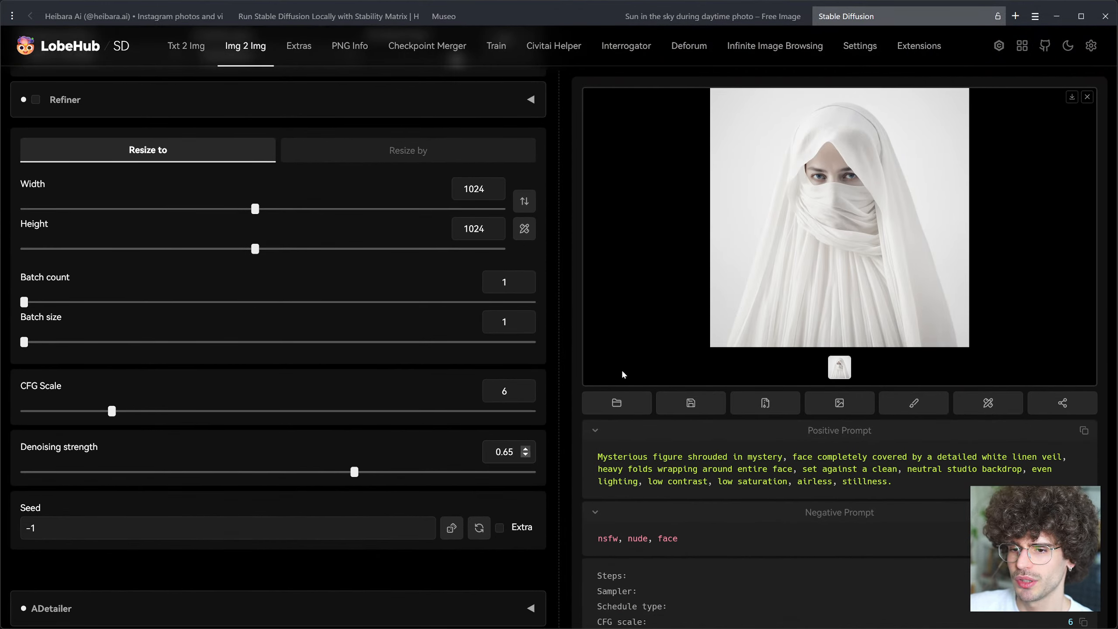
# Step: Raise the CFG scale to 7 and generate a new image
pyautogui.scroll(5, 623, 375)
pyautogui.scroll(-4, 622, 375)
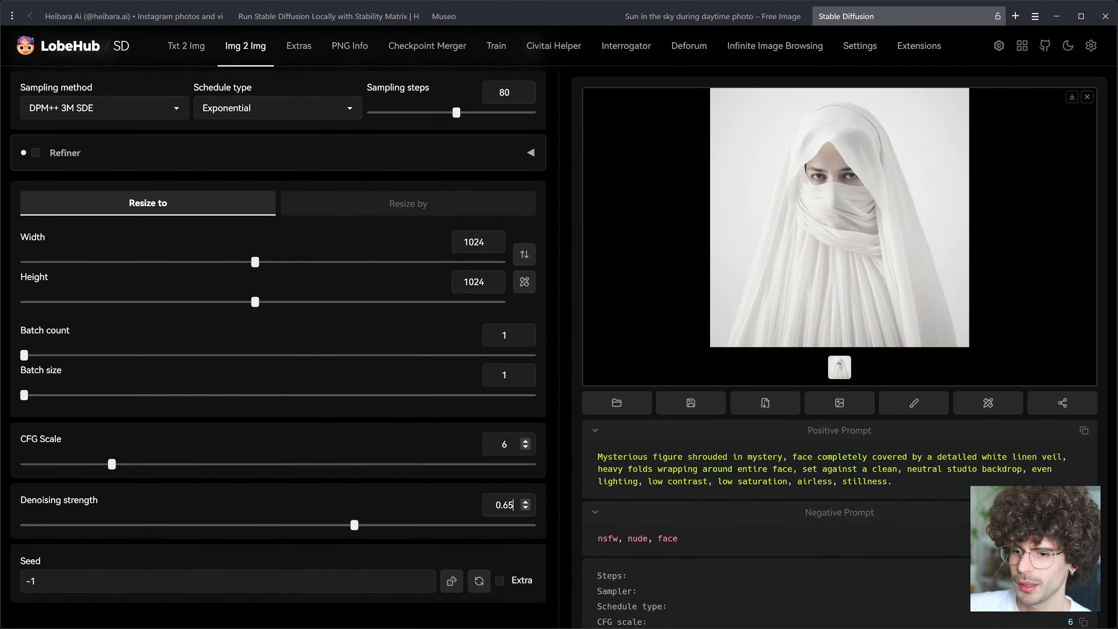
pyautogui.click(504, 444)
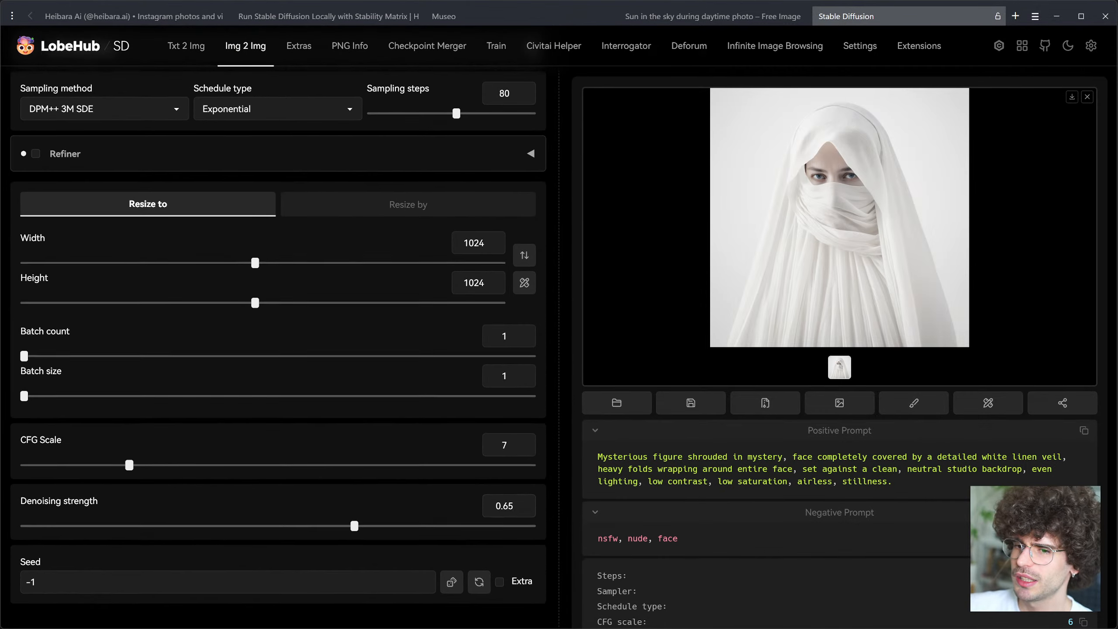
pyautogui.scroll(6, 963, 184)
pyautogui.scroll(2, 963, 184)
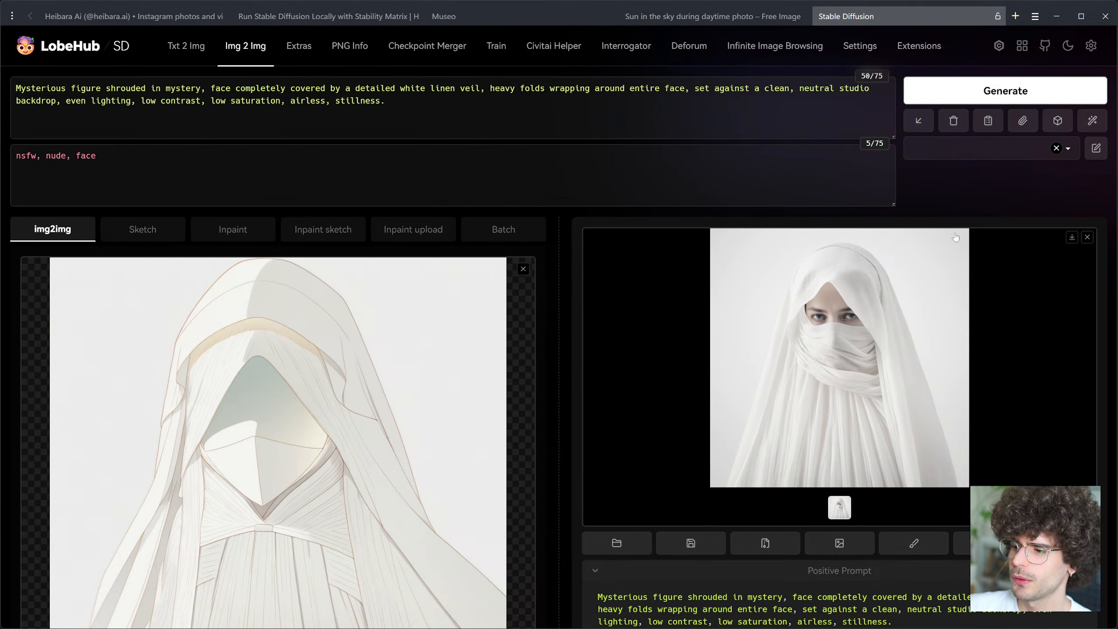
pyautogui.click(1013, 93)
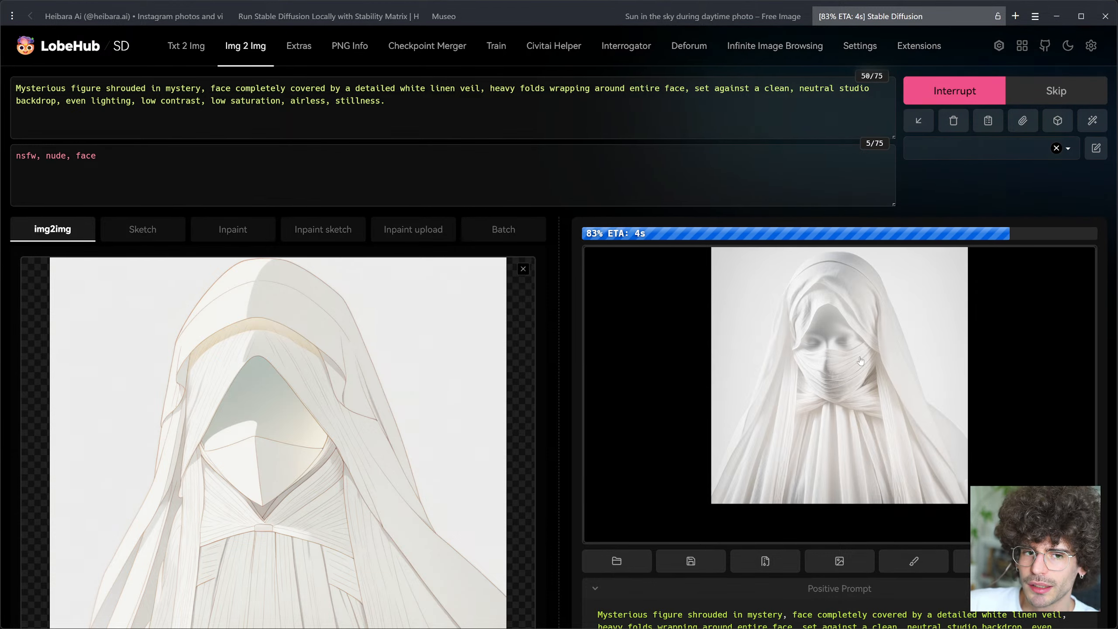
# Step: Load the newly generated veiled figure as the img2img source image and generate a variation of it
pyautogui.scroll(-2, 392, 424)
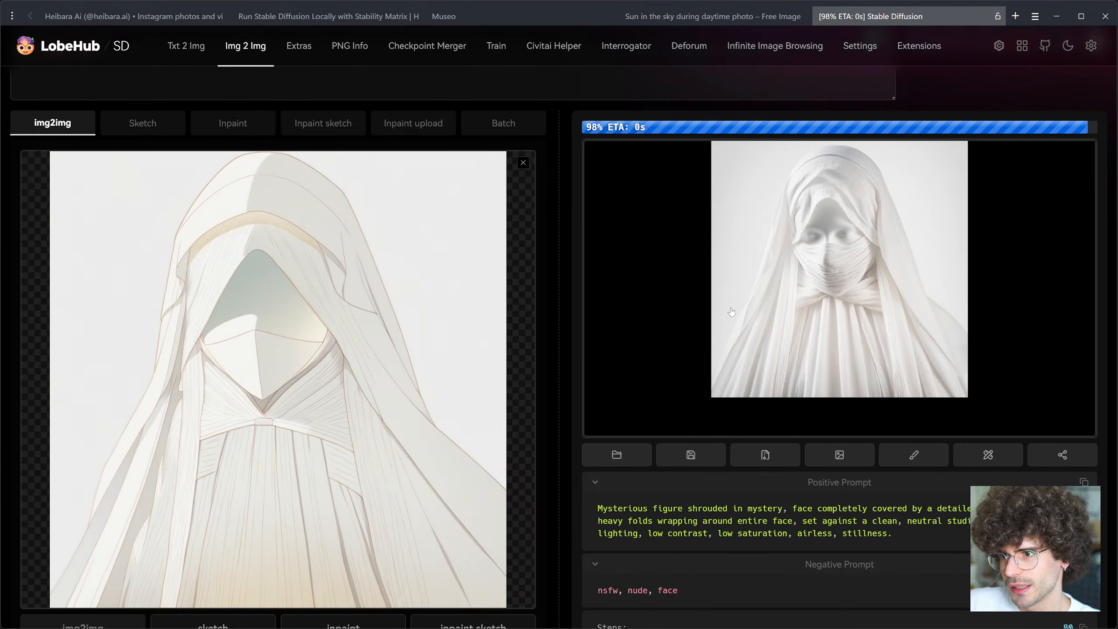
pyautogui.scroll(2, 732, 312)
pyautogui.scroll(-1, 733, 313)
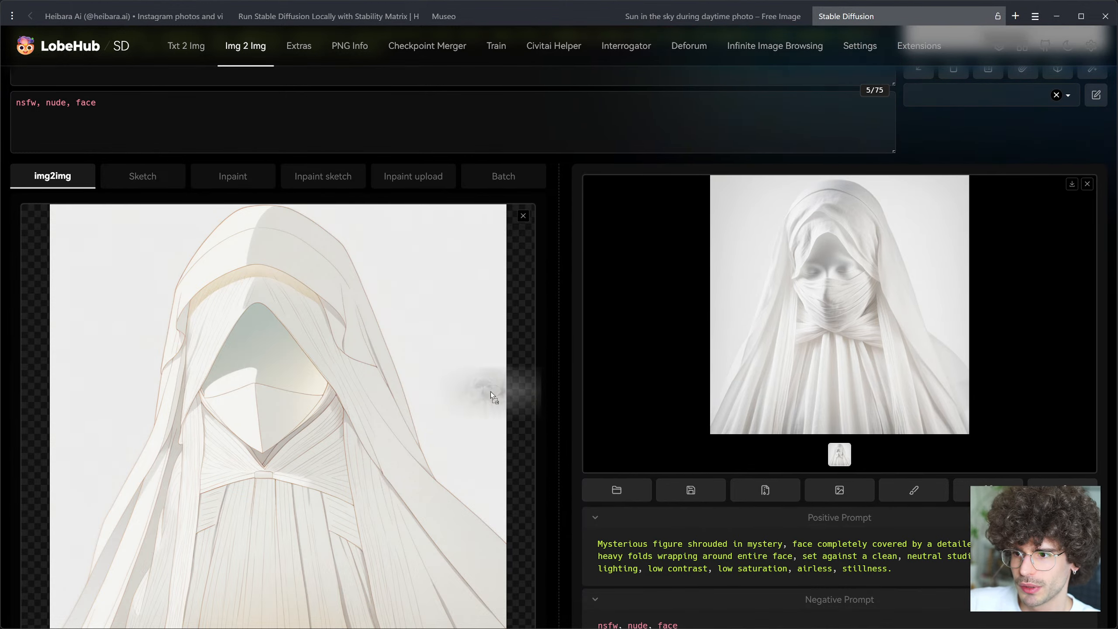
pyautogui.moveTo(491, 391)
pyautogui.mouseDown()
pyautogui.moveTo(379, 399)
pyautogui.moveTo(352, 421)
pyautogui.mouseUp()
pyautogui.scroll(-2, 384, 456)
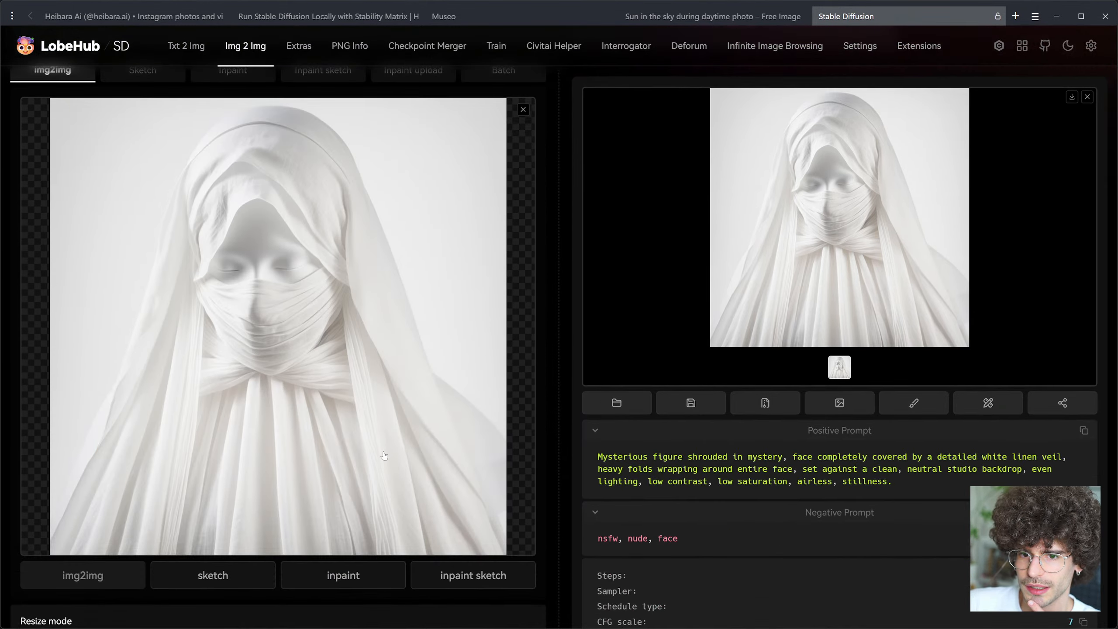
pyautogui.scroll(3, 384, 457)
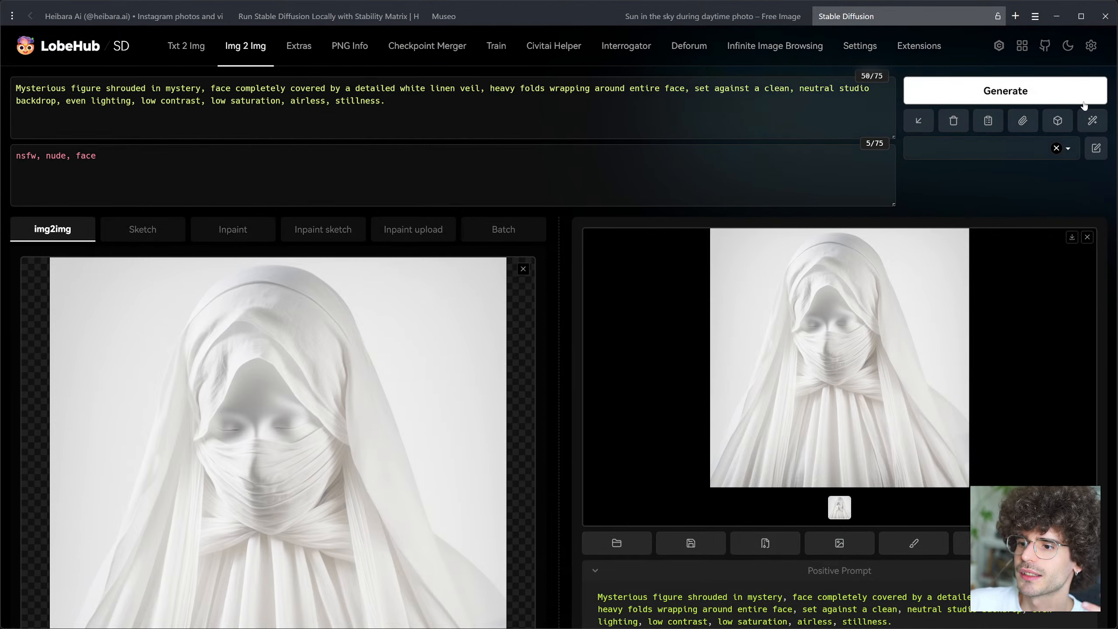
pyautogui.click(1084, 99)
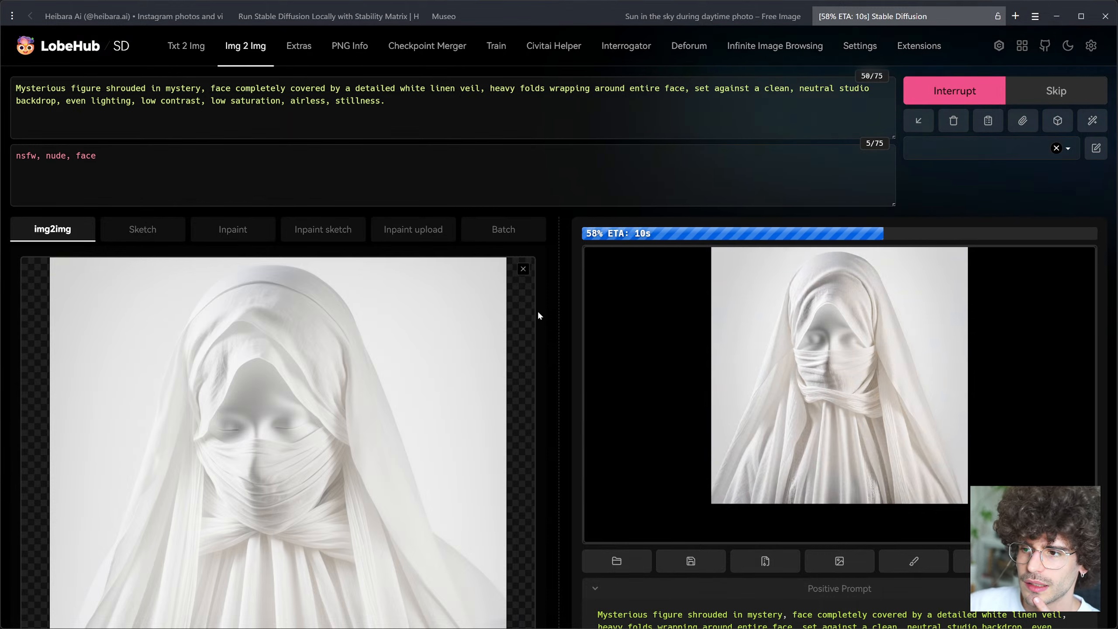
# Step: Set the denoising strength to 0.7 and generate another image from the same source
pyautogui.scroll(-1, 538, 315)
pyautogui.scroll(-15, 539, 316)
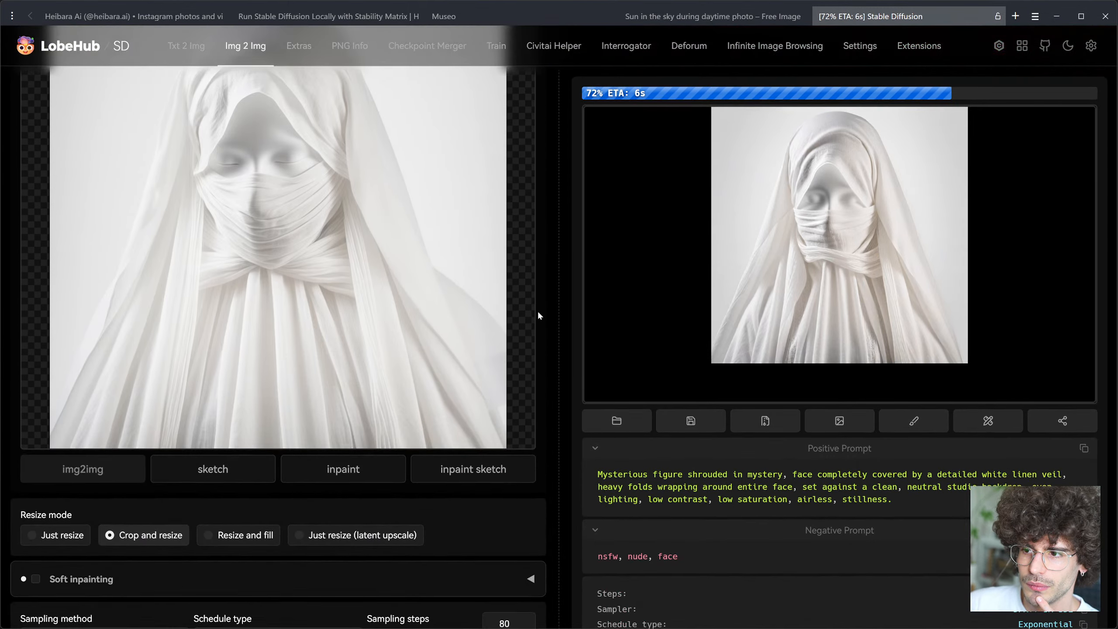
pyautogui.scroll(-5, 538, 324)
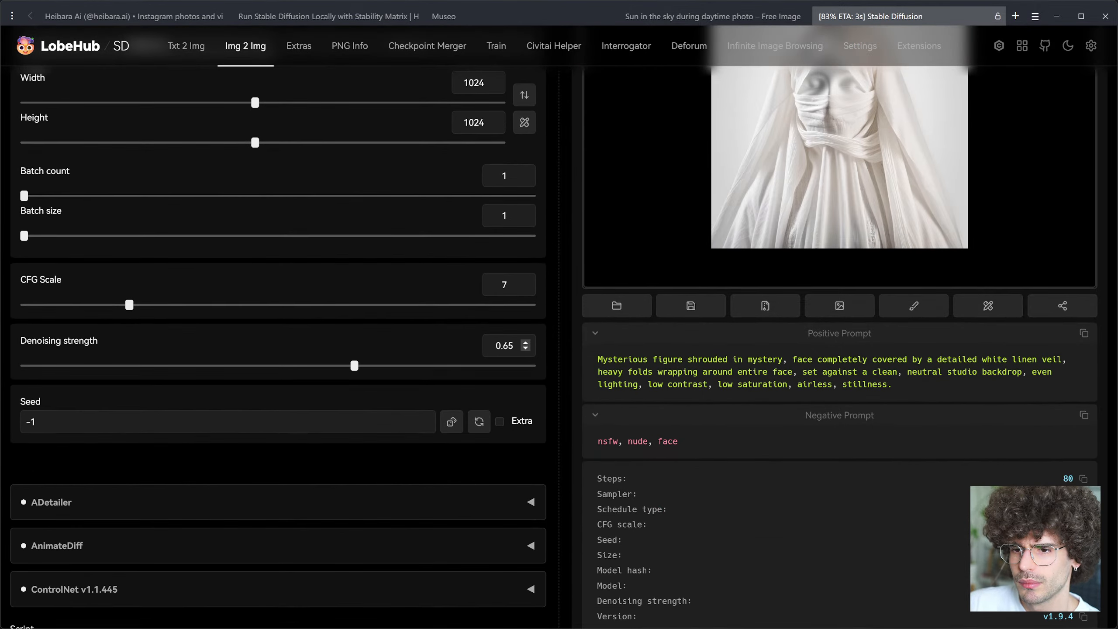
pyautogui.press('BackSpace')
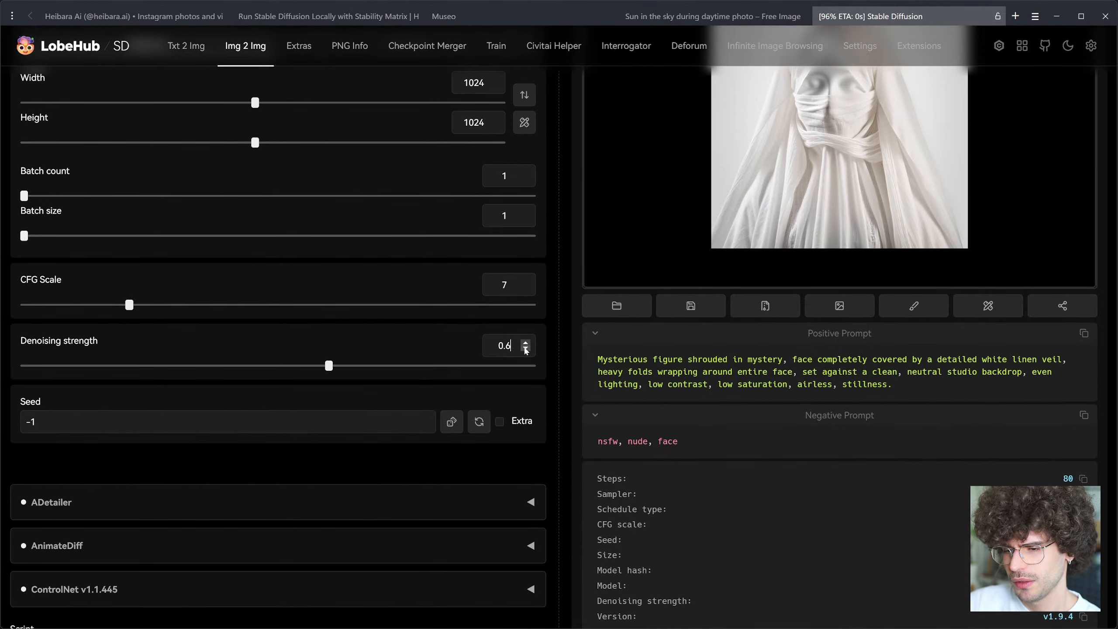
pyautogui.press('BackSpace')
pyautogui.write('7')
pyautogui.scroll(15, 639, 362)
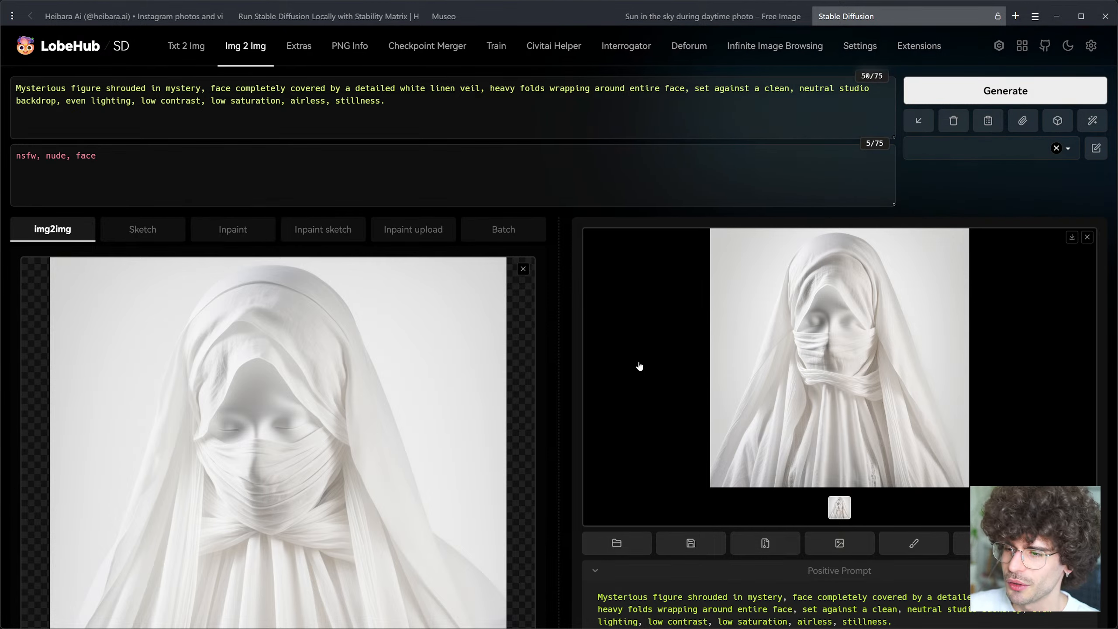
pyautogui.click(954, 85)
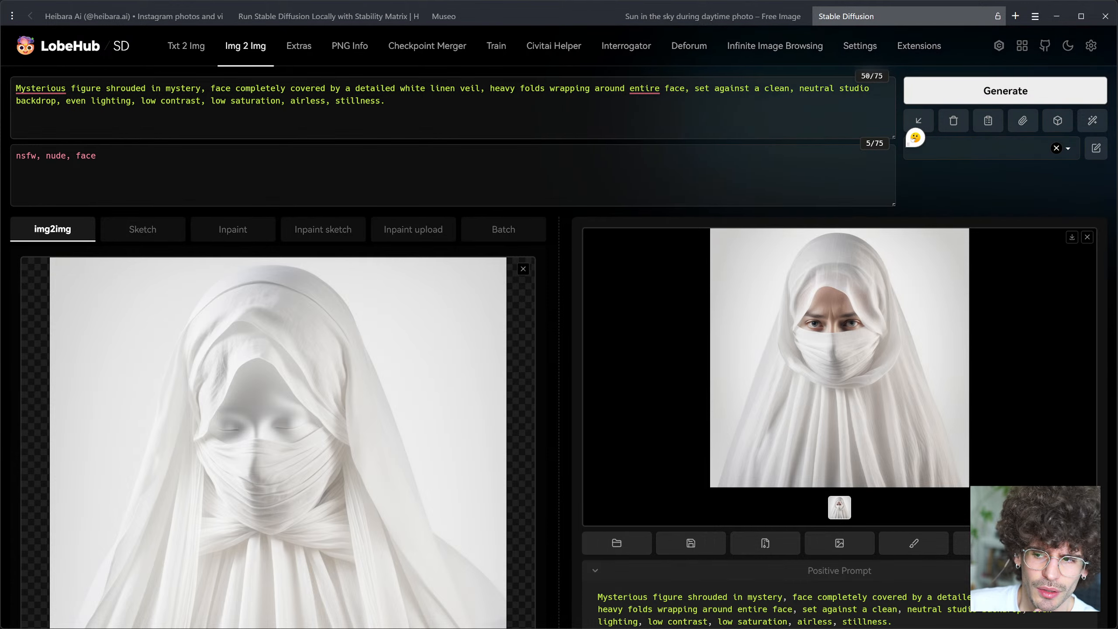
# Step: Check the latest generated image and the current settings, and load that image as the img2img source
pyautogui.click(824, 427)
pyautogui.click(919, 383)
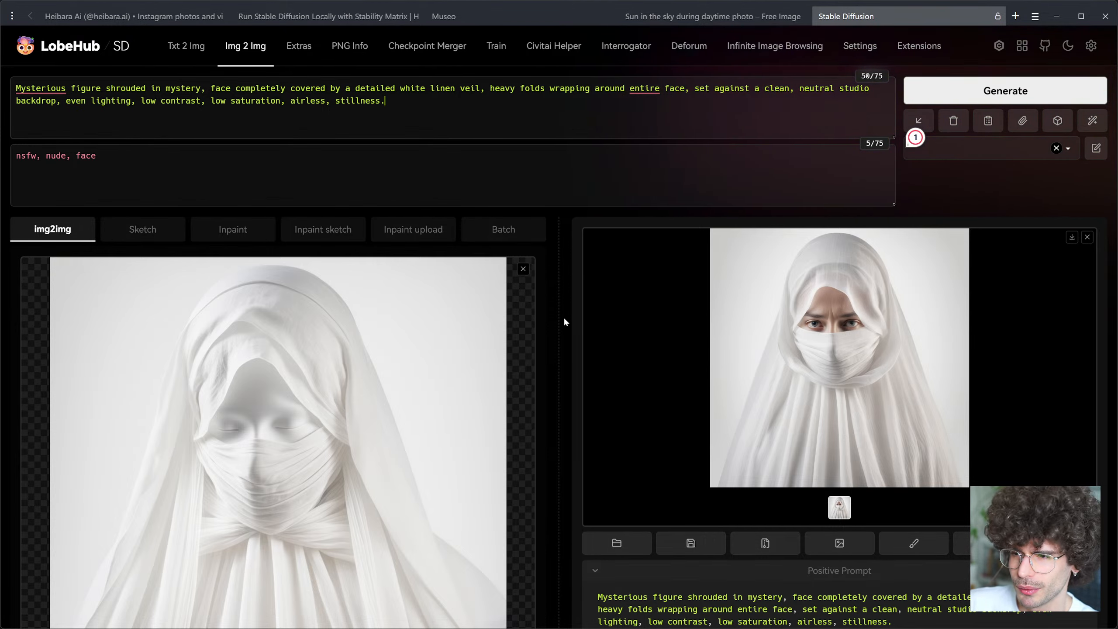
pyautogui.scroll(-10, 565, 322)
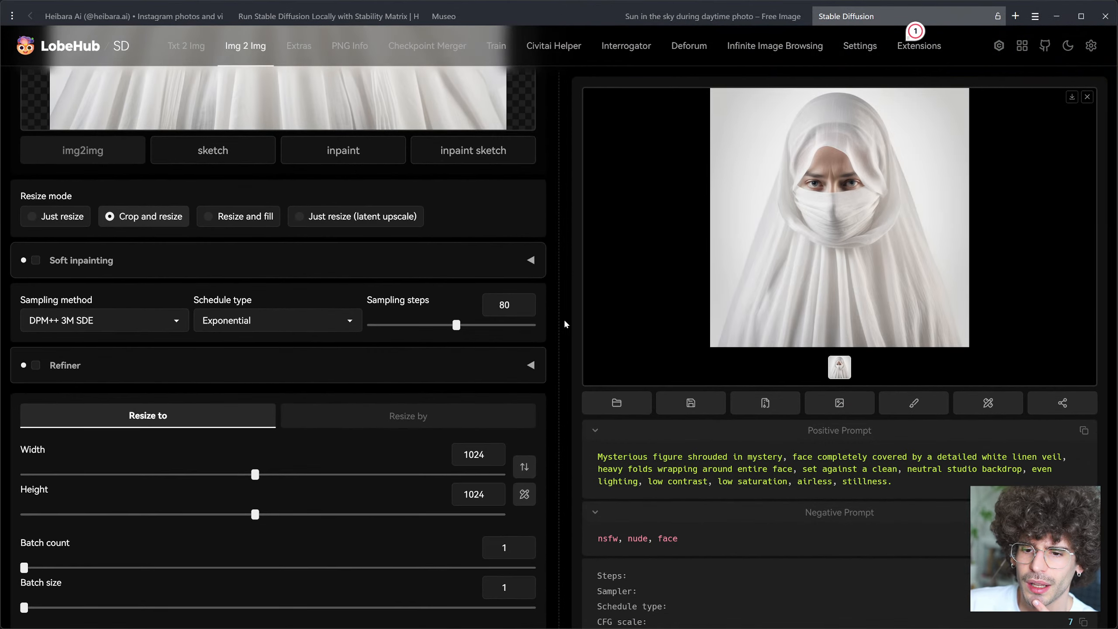
pyautogui.scroll(-10, 565, 324)
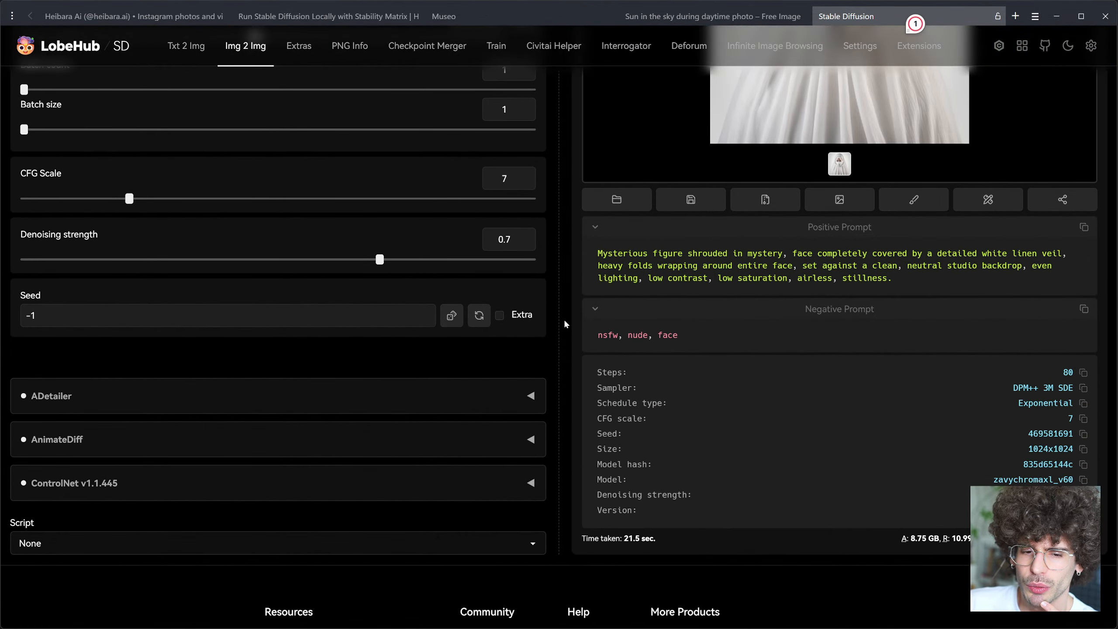
pyautogui.scroll(12, 565, 323)
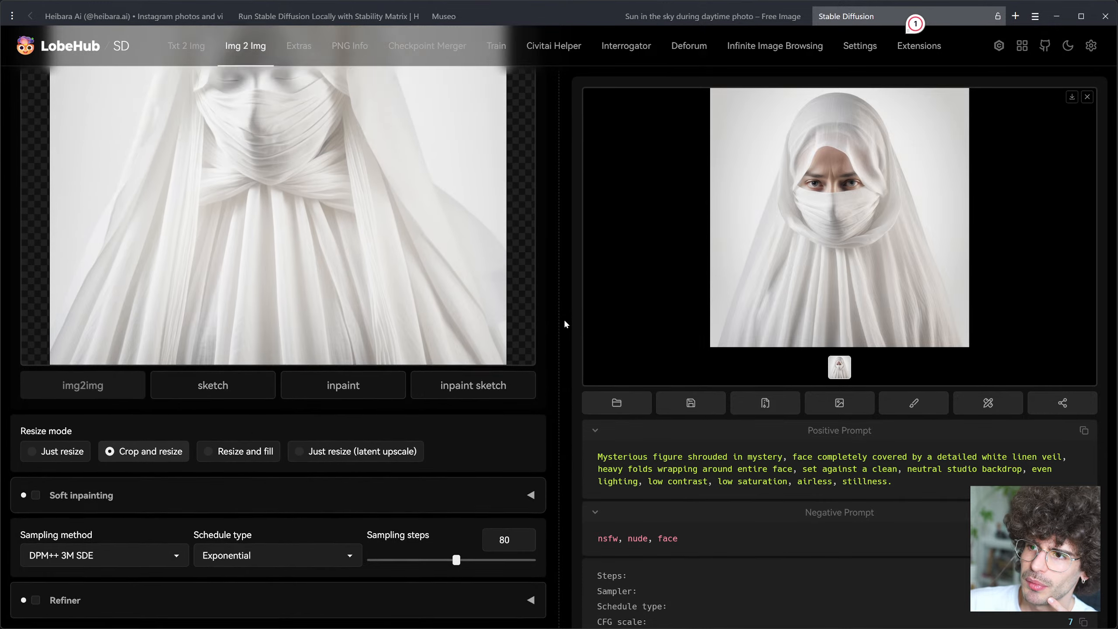
pyautogui.scroll(5, 565, 324)
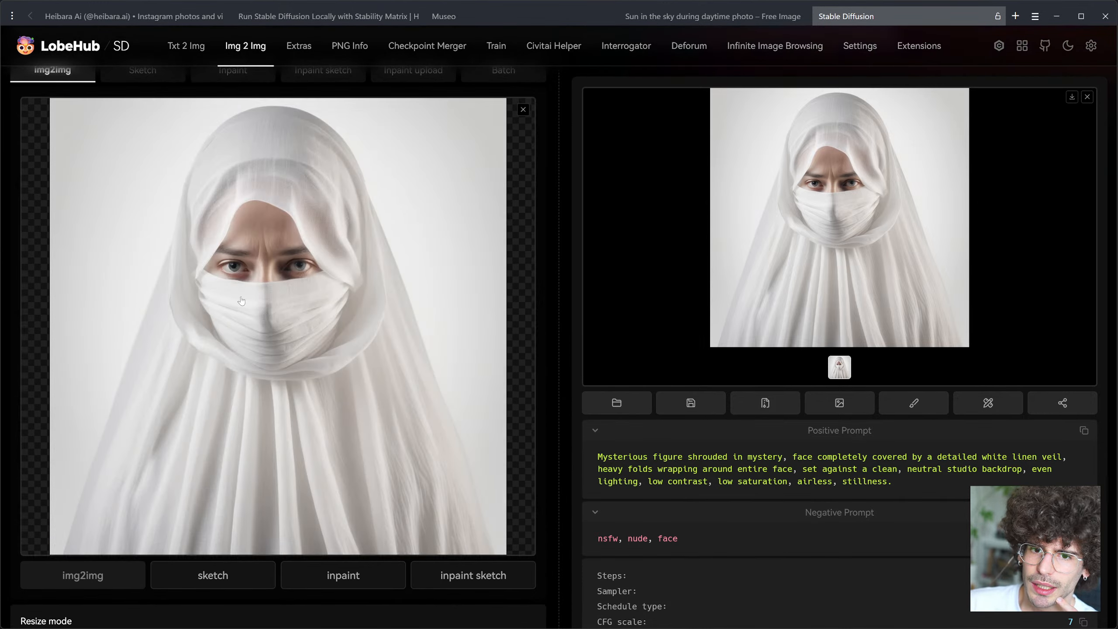
# Step: Expand the ADetailer section to review whether it is enabled and which detection model it uses
pyautogui.scroll(-5, 302, 325)
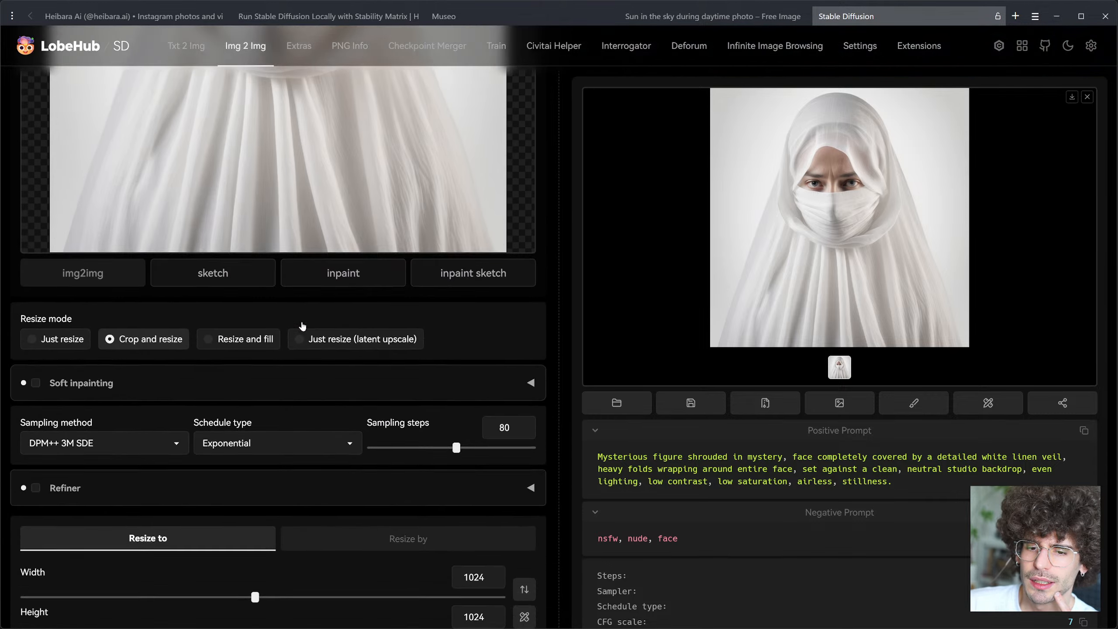
pyautogui.scroll(-8, 302, 326)
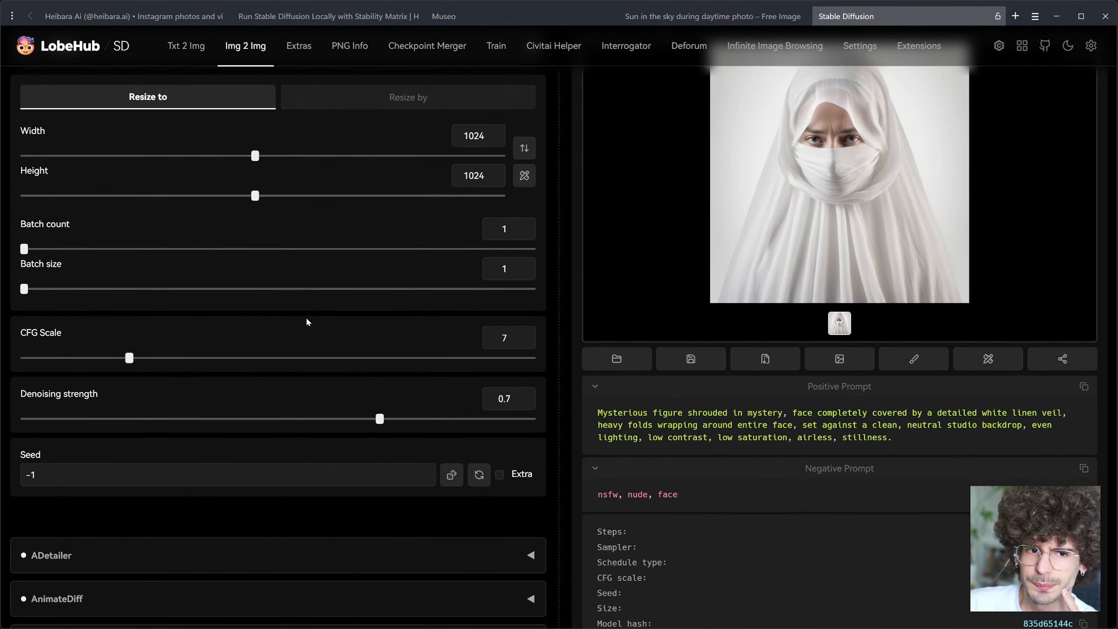
pyautogui.scroll(4, 306, 321)
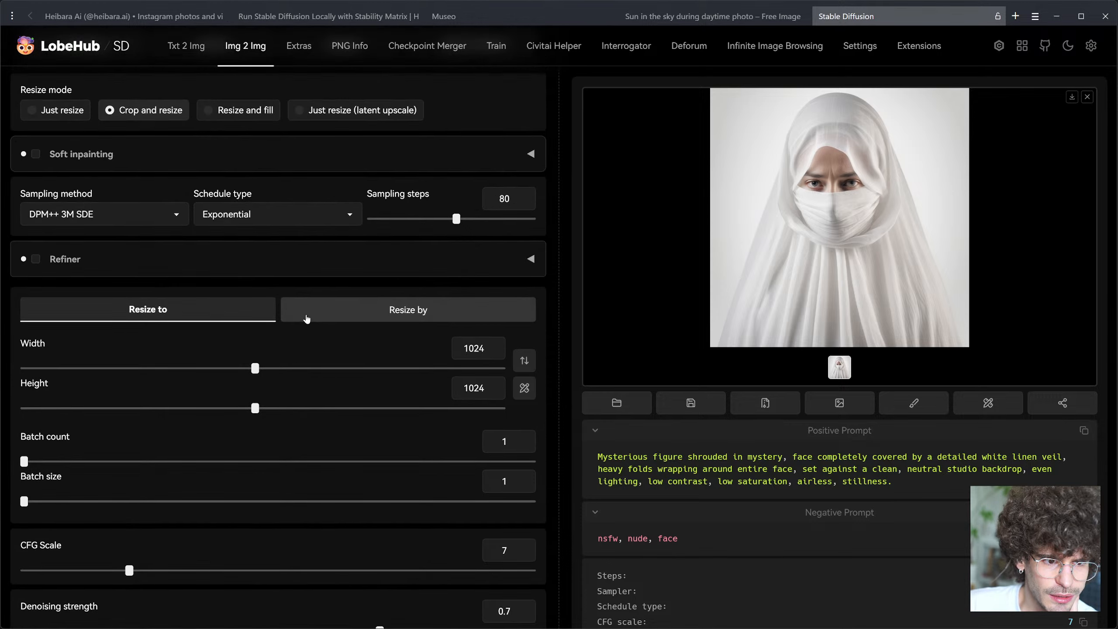
pyautogui.scroll(-5, 303, 317)
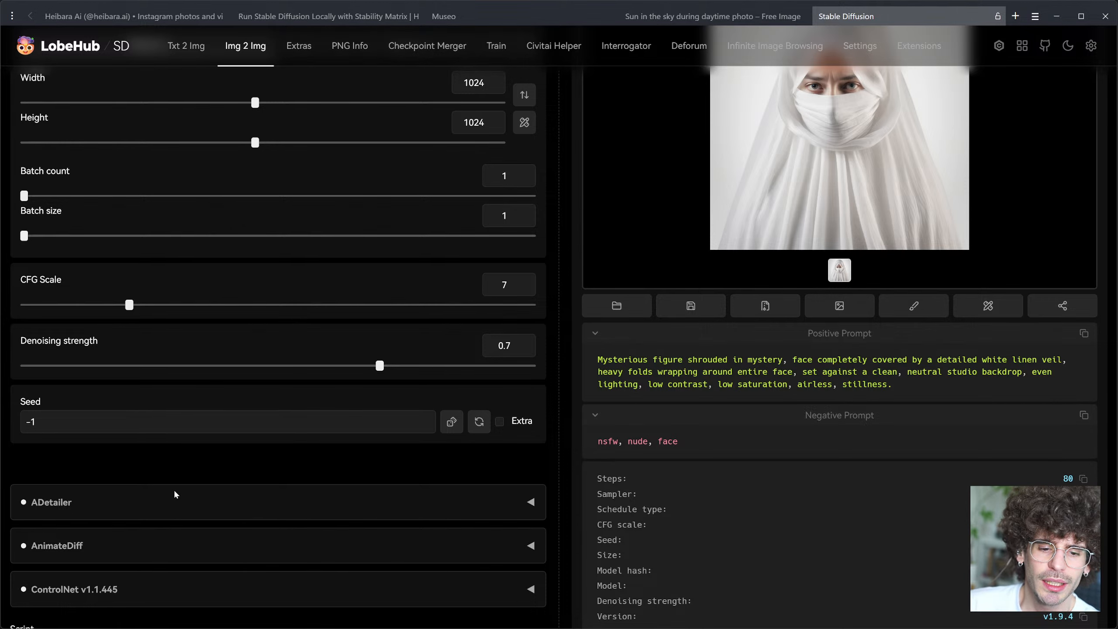
pyautogui.click(175, 495)
pyautogui.scroll(-4, 185, 440)
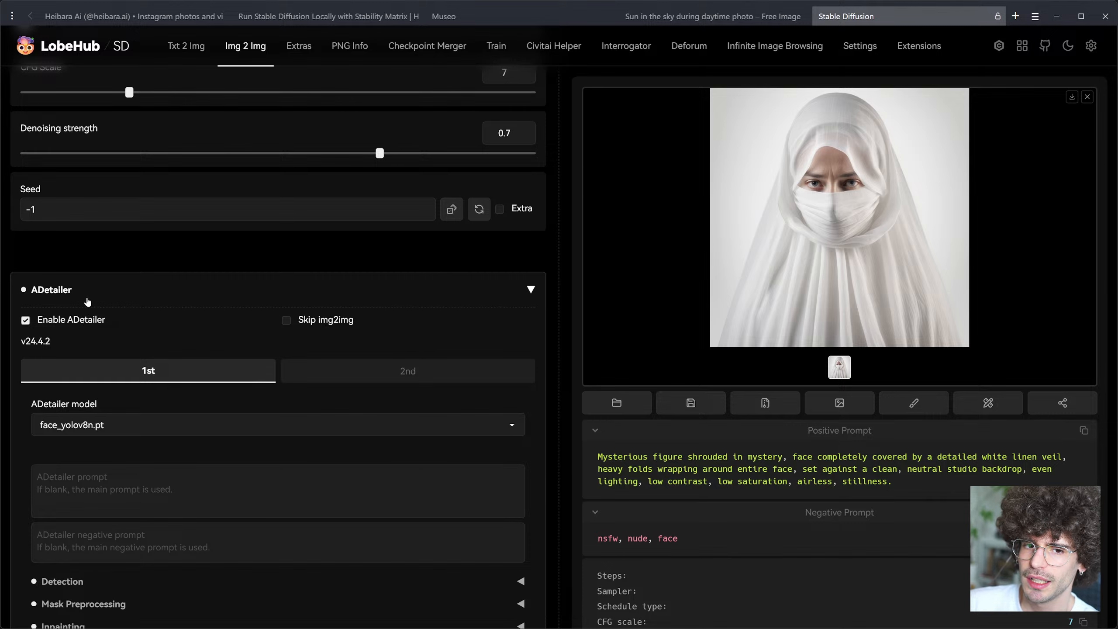
pyautogui.click(88, 301)
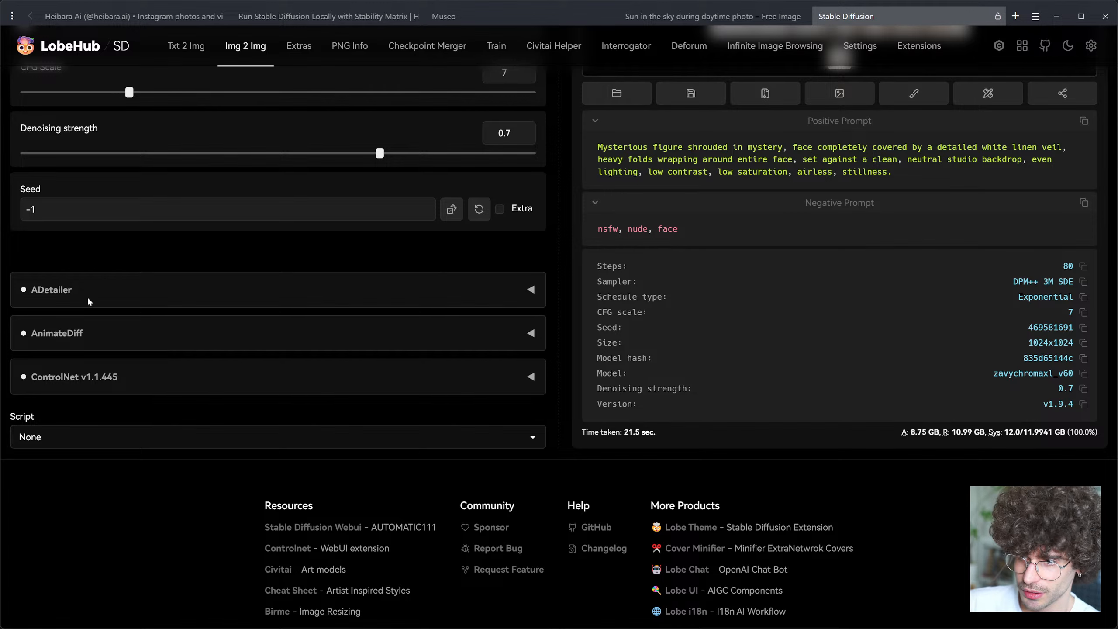
pyautogui.click(87, 296)
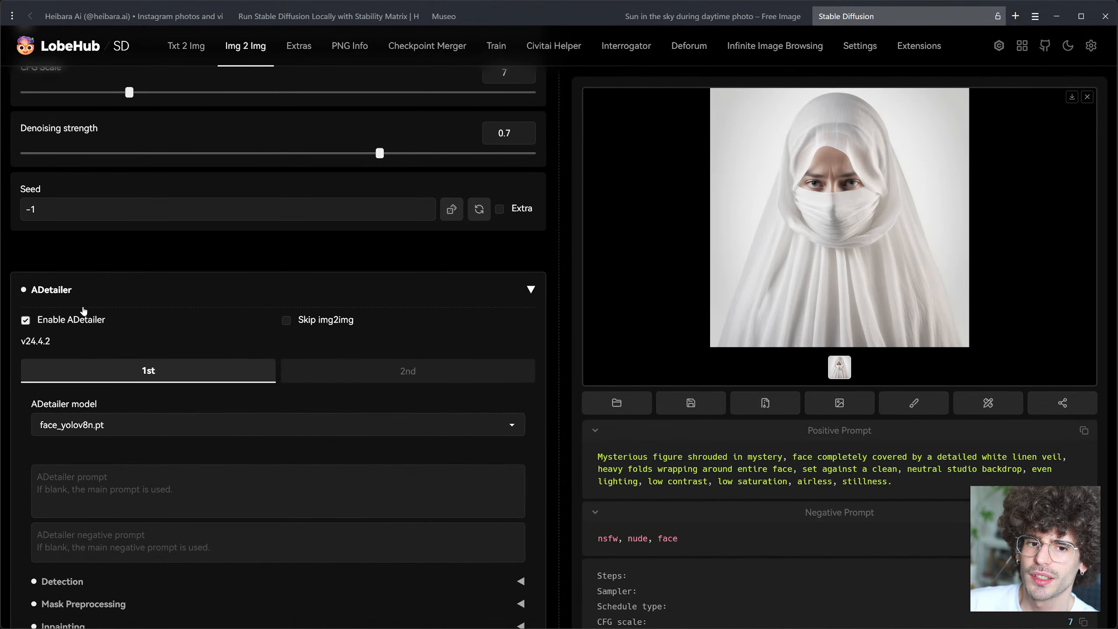
# Step: Set the denoising strength to 0.5 for the new source image
pyautogui.scroll(15, 121, 330)
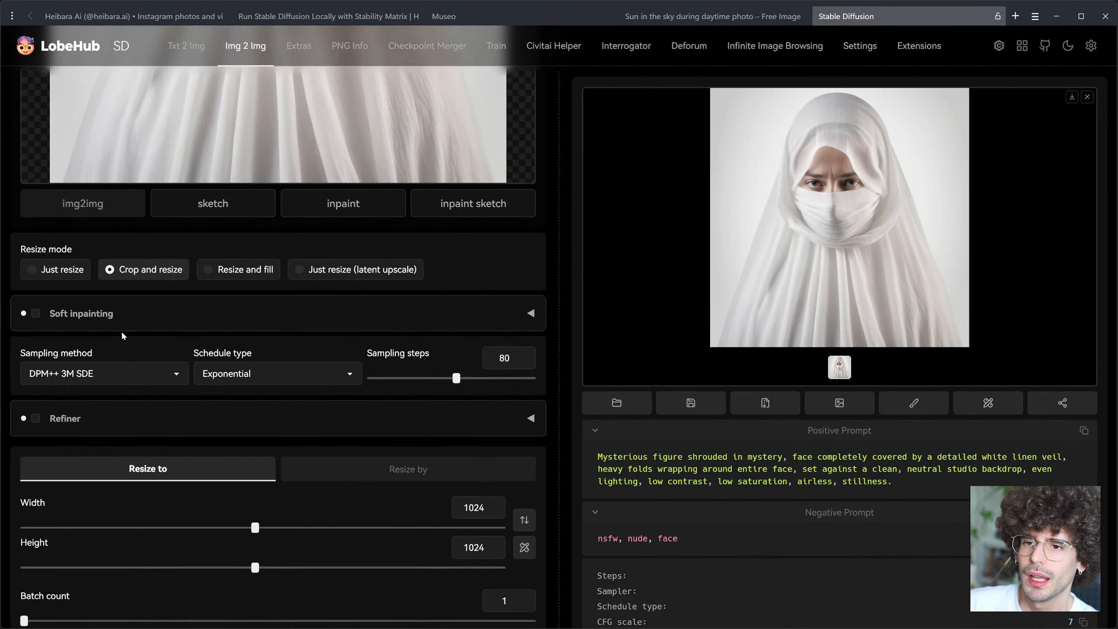
pyautogui.scroll(7, 123, 335)
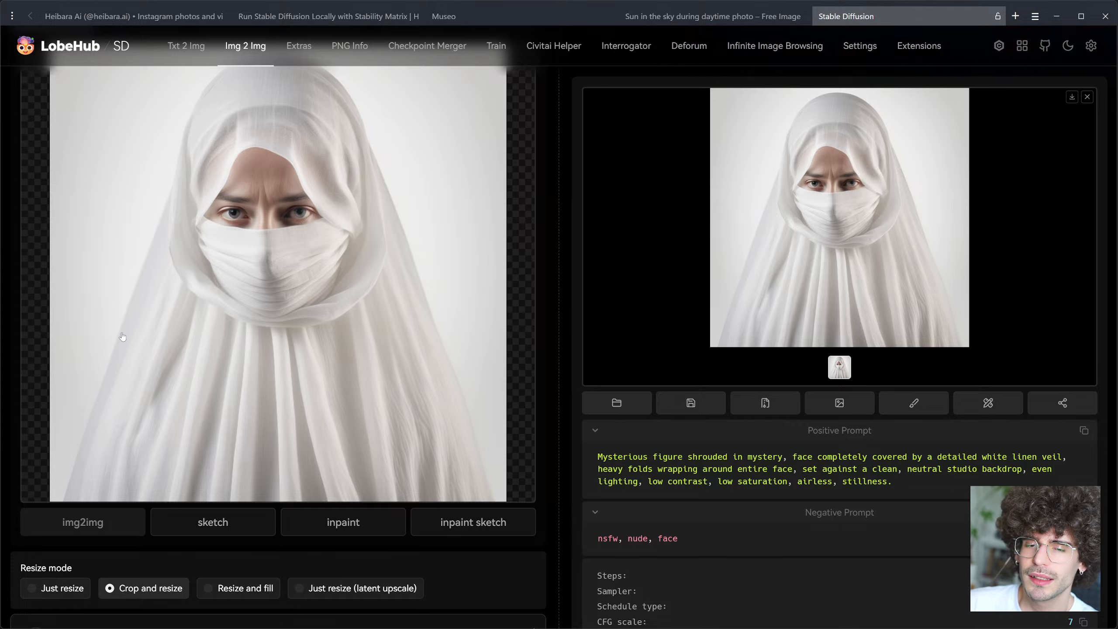
pyautogui.scroll(3, 122, 337)
pyautogui.scroll(-7, 157, 330)
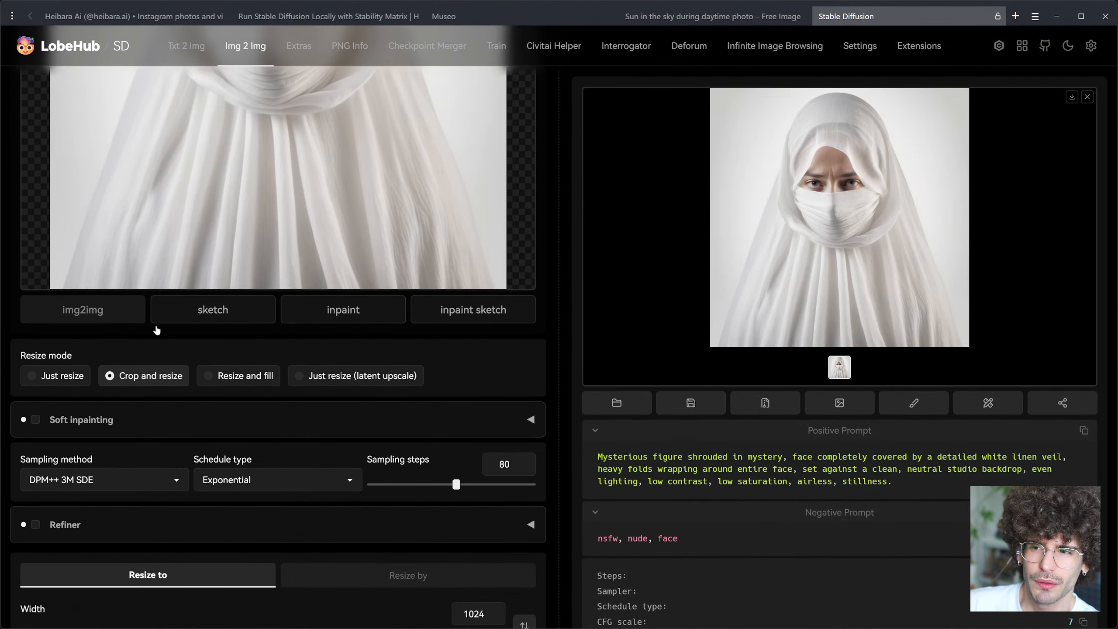
pyautogui.scroll(-10, 156, 329)
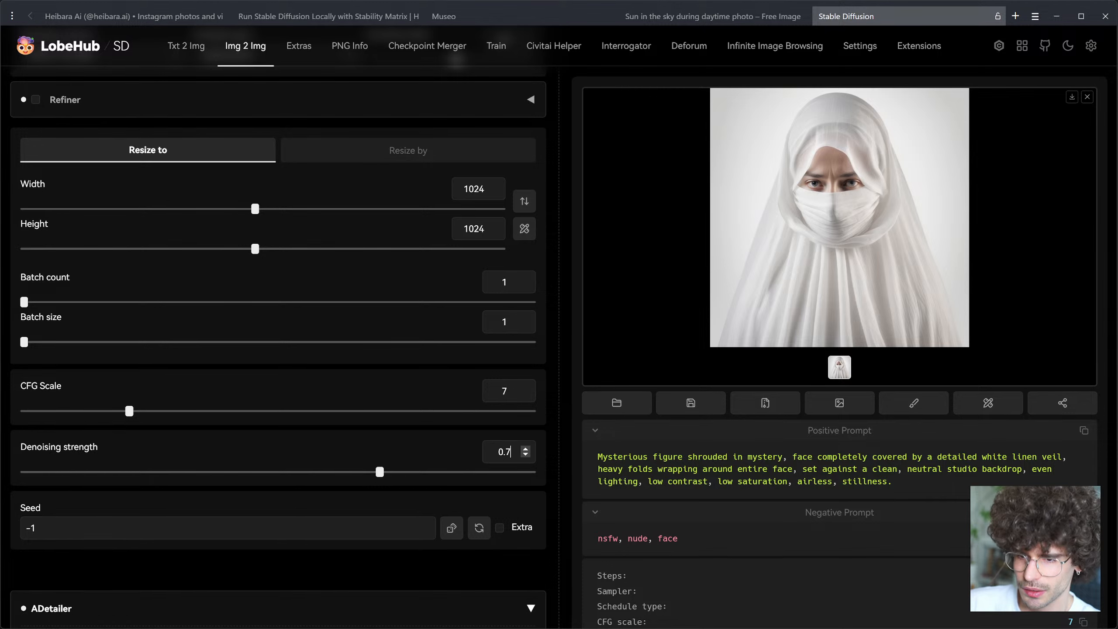
pyautogui.press('BackSpace')
pyautogui.write('5')
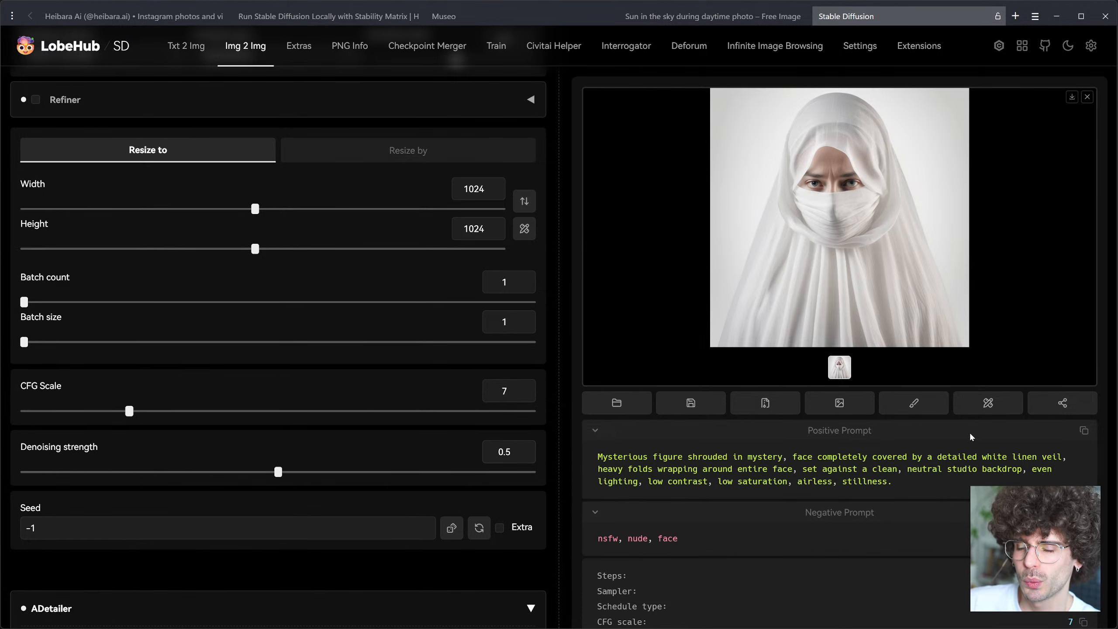
# Step: Review the source image and the ADetailer settings, and generate another image from the current source
pyautogui.scroll(6, 976, 444)
pyautogui.scroll(8, 976, 444)
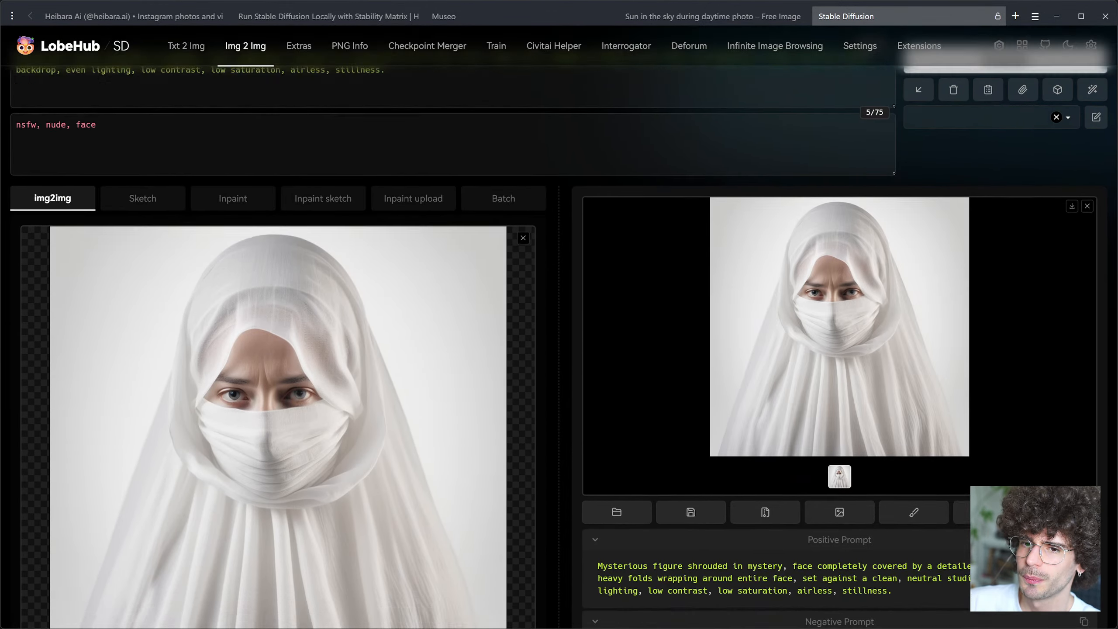
pyautogui.scroll(-16, 966, 439)
pyautogui.scroll(-4, 370, 379)
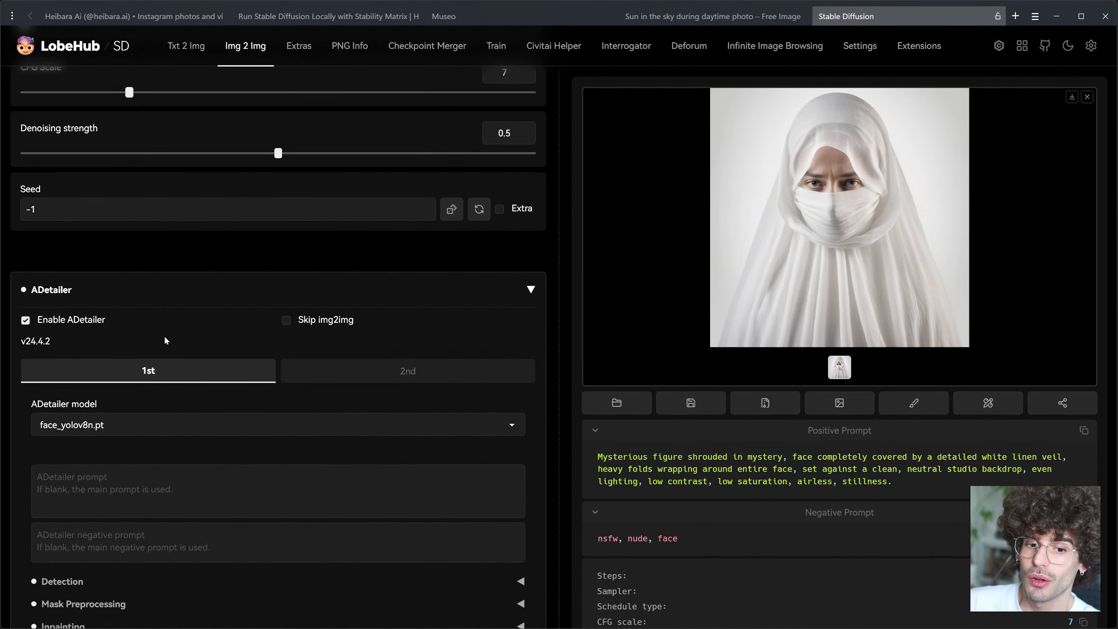
pyautogui.scroll(-3, 164, 335)
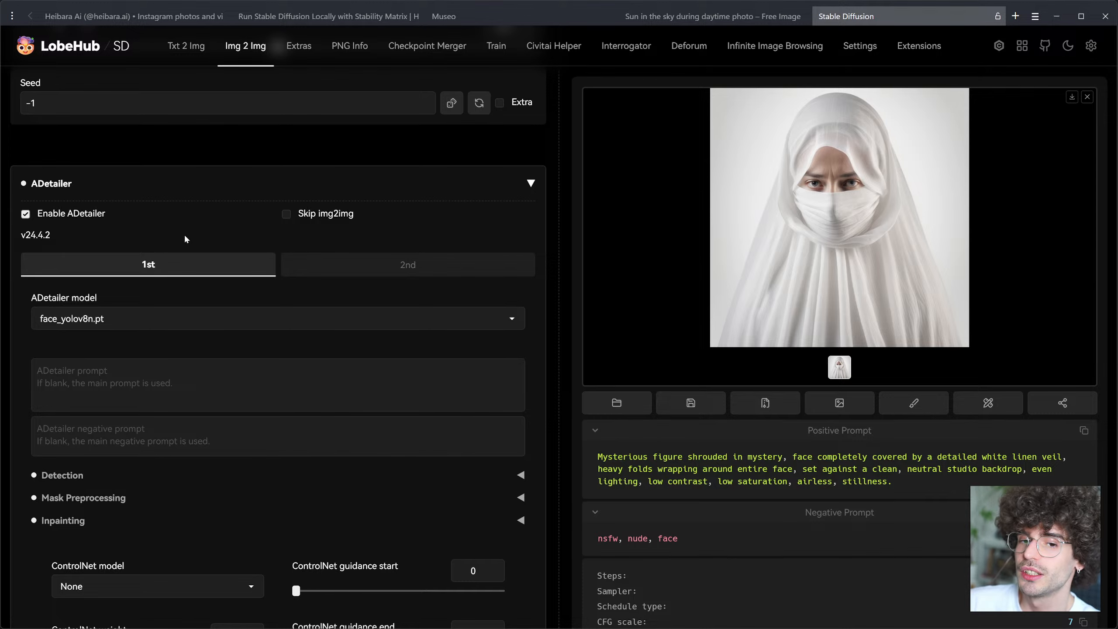
pyautogui.scroll(12, 183, 233)
pyautogui.scroll(8, 806, 199)
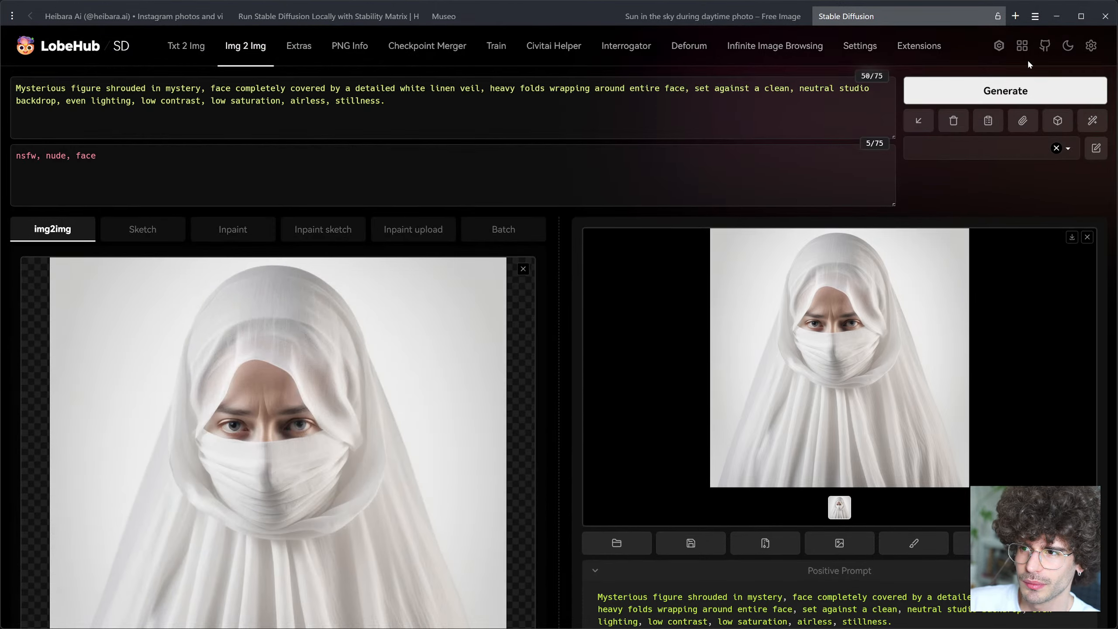
pyautogui.click(1012, 90)
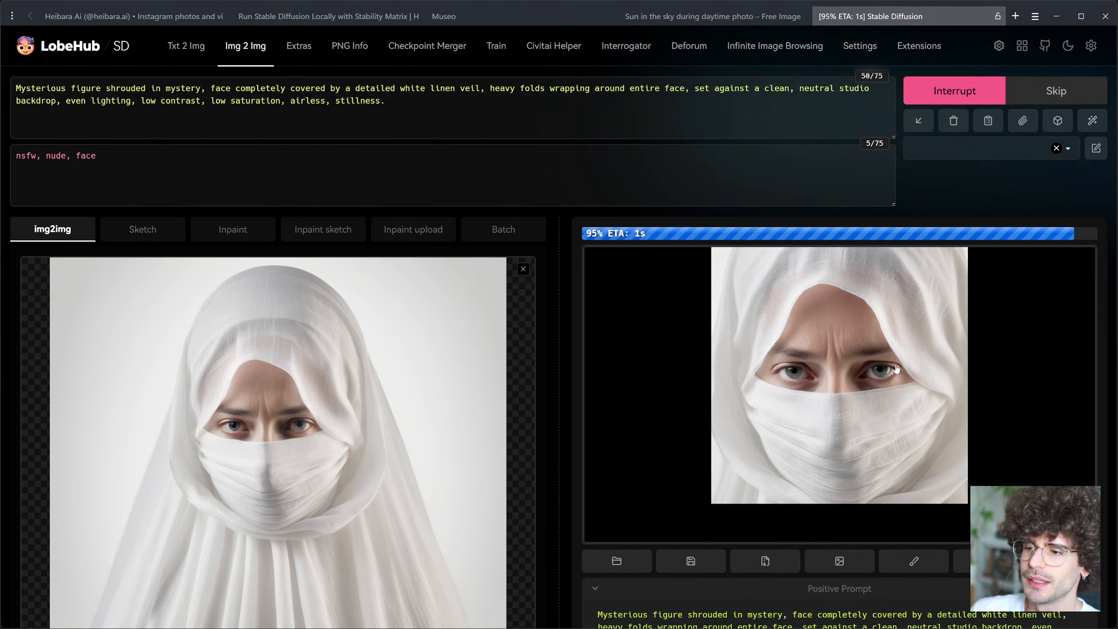
# Step: Set the ADetailer prompt to "calm face, relaxed face, relaxed expression"
pyautogui.scroll(-3, 869, 411)
pyautogui.scroll(-14, 869, 410)
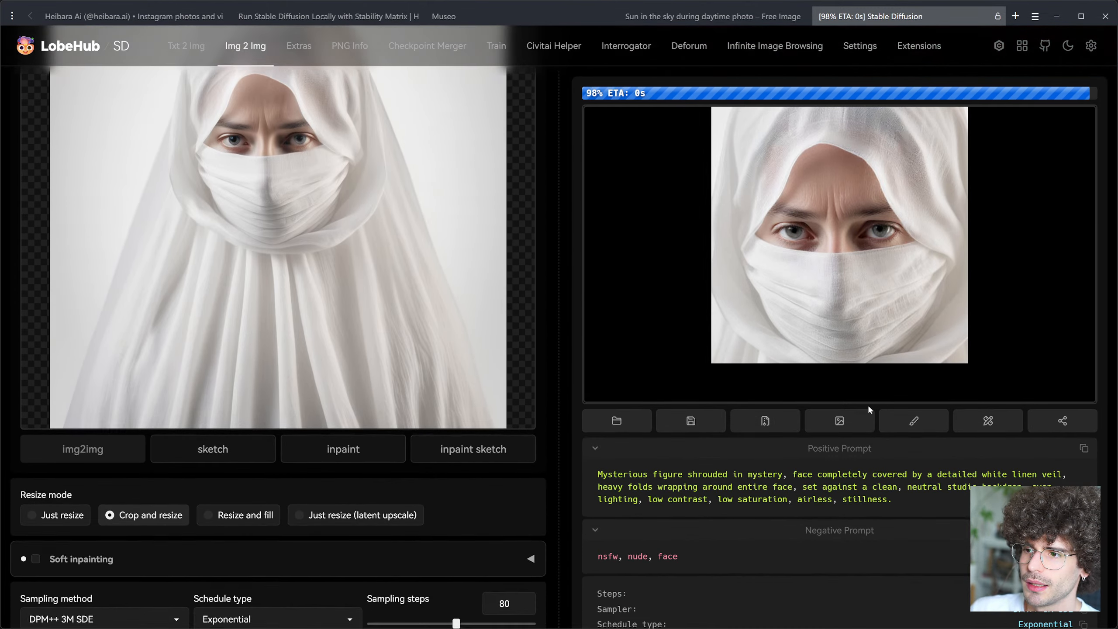
pyautogui.scroll(-6, 869, 410)
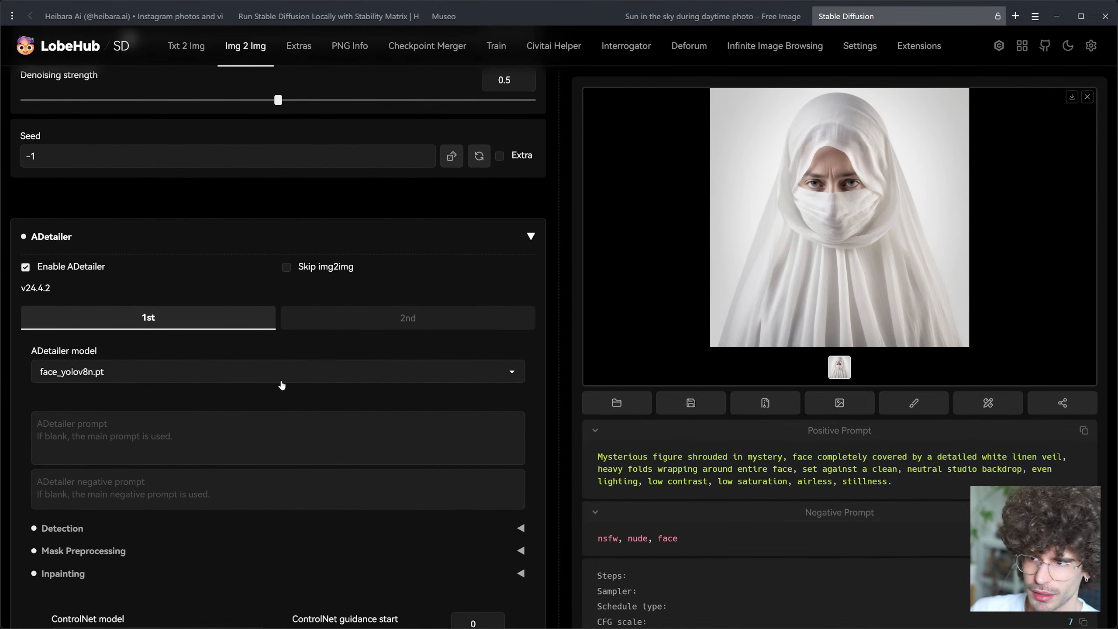
pyautogui.click(37, 424)
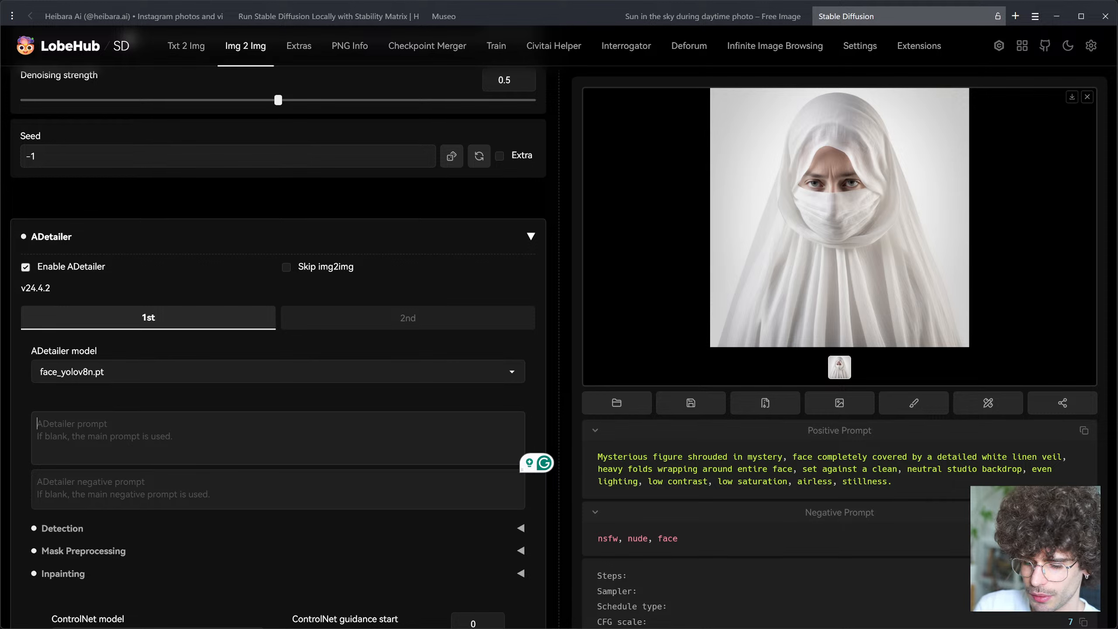
pyautogui.write('calm fac')
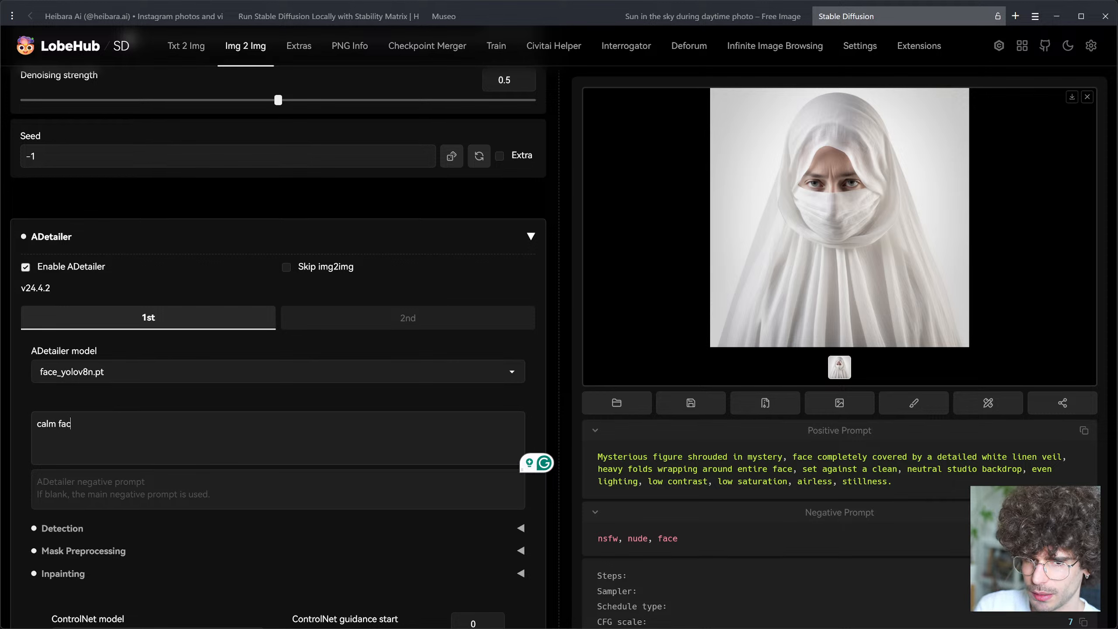
pyautogui.write('e, rel')
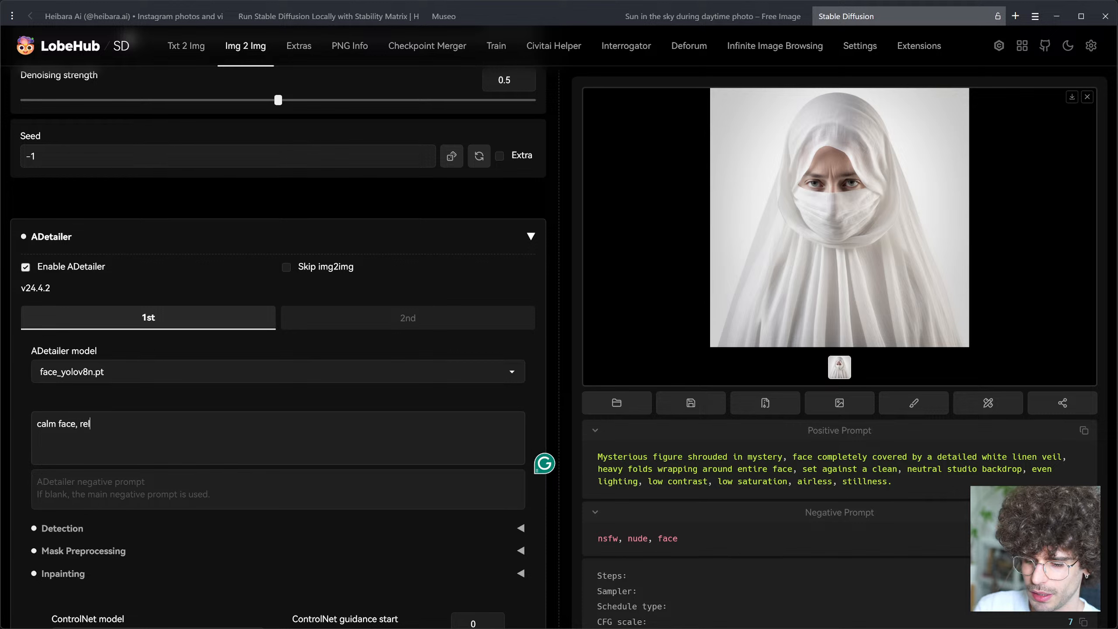
pyautogui.write('axed face, ')
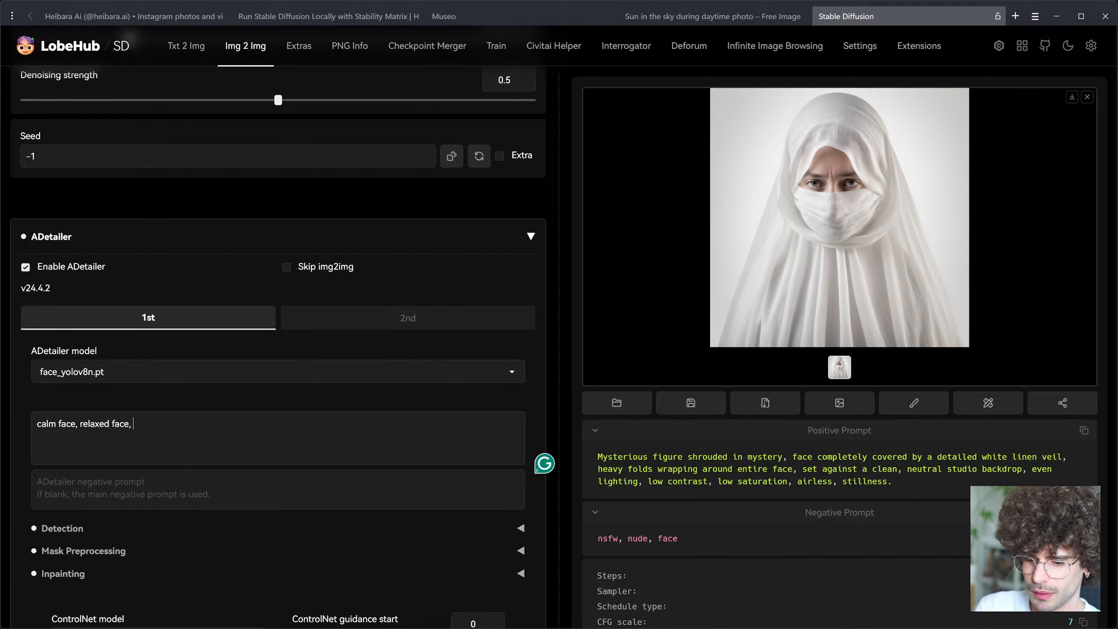
pyautogui.write('relaxed e')
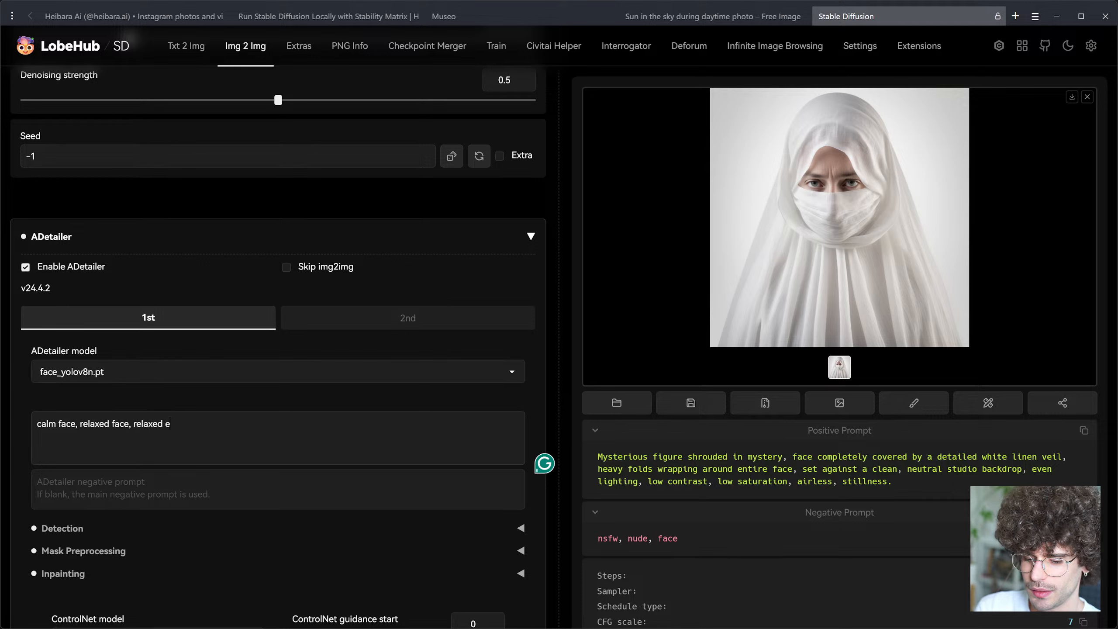
pyautogui.write('xpression')
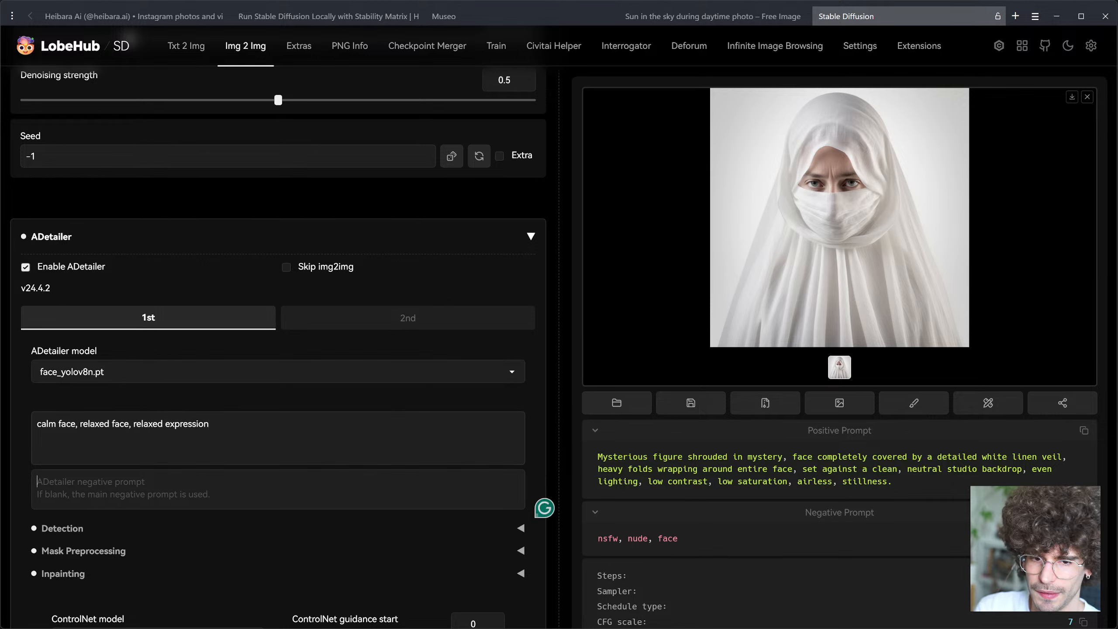
# Step: Set the ADetailer negative prompt to "angry, stressed" and generate a new image
pyautogui.click(37, 482)
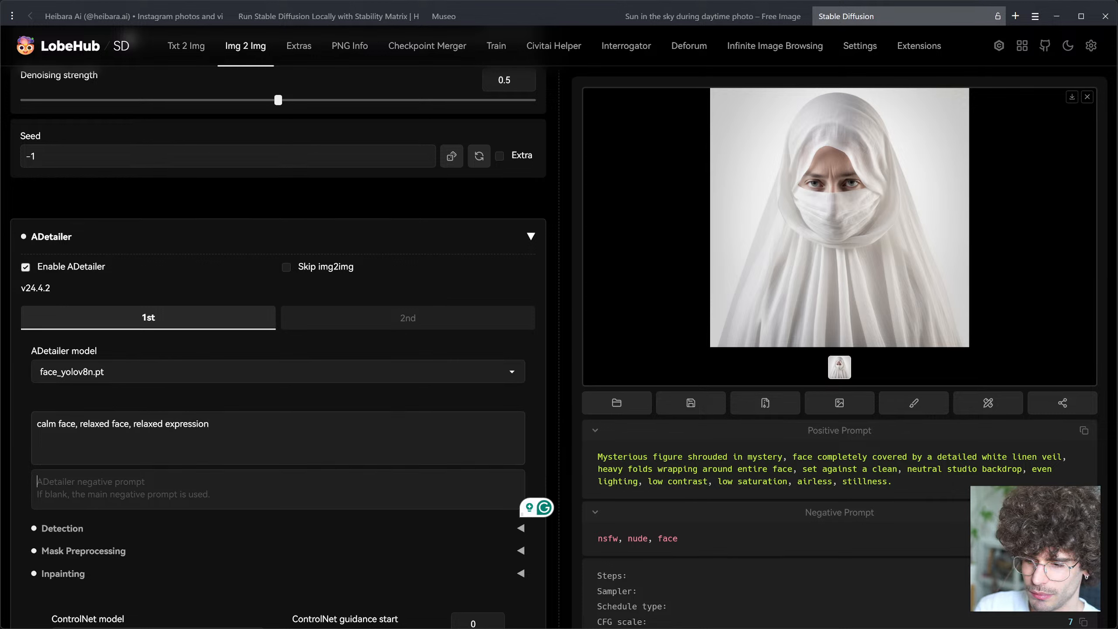
pyautogui.write('angry, ')
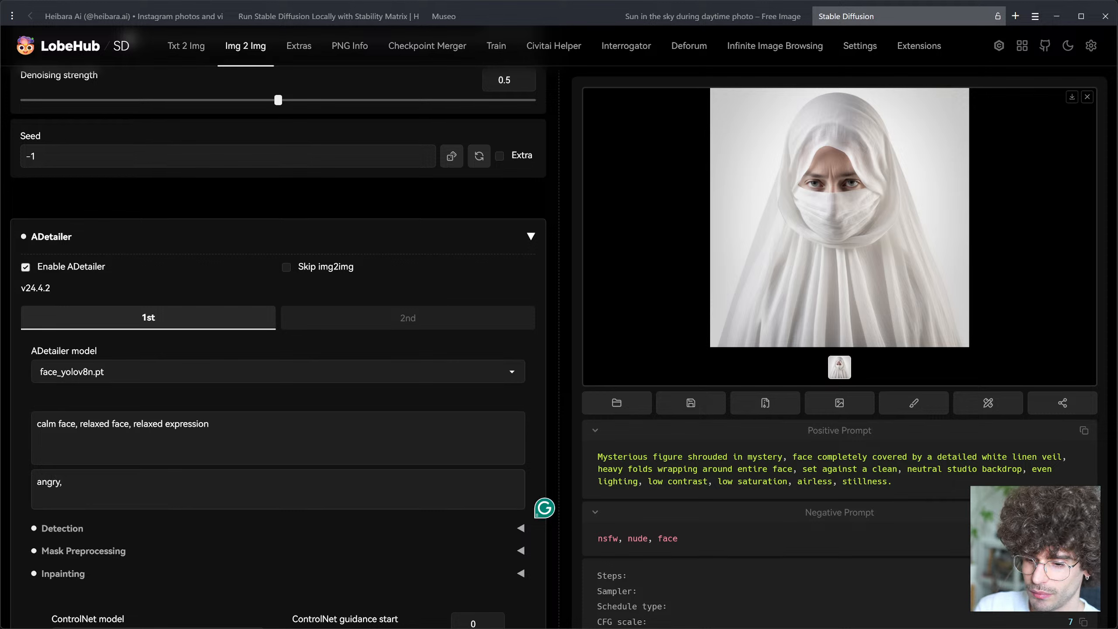
pyautogui.write('stressed')
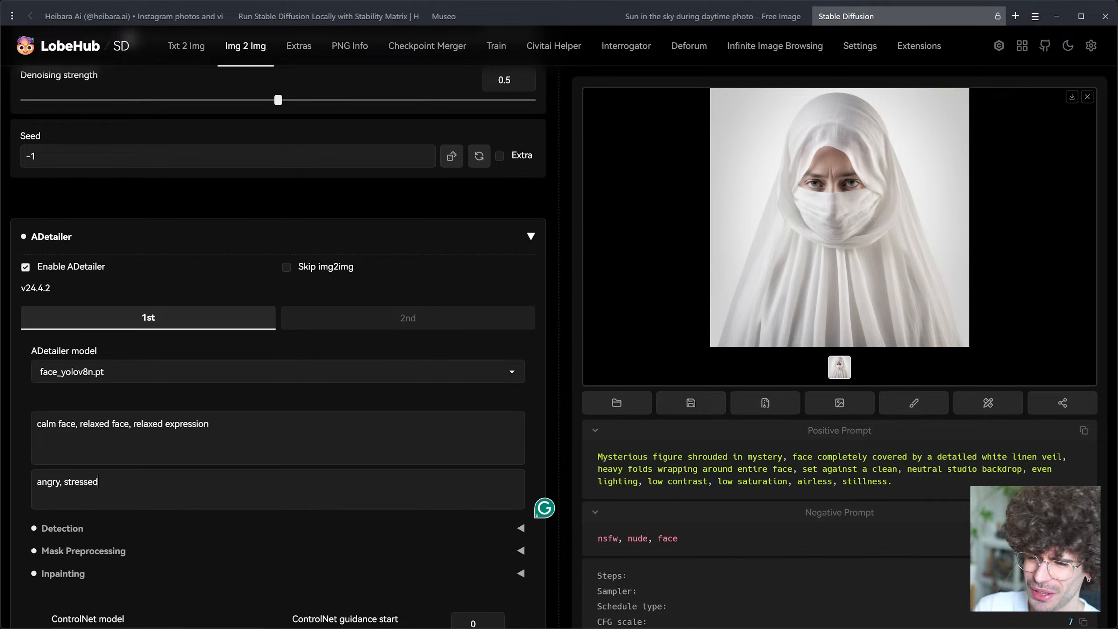
pyautogui.scroll(20, 332, 270)
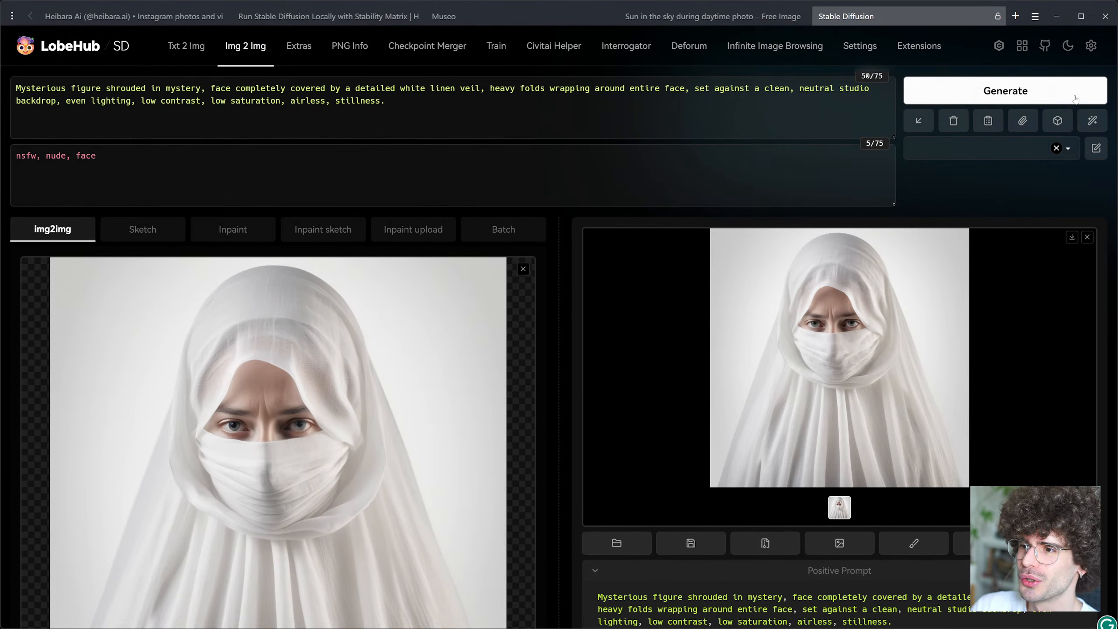
pyautogui.click(1075, 97)
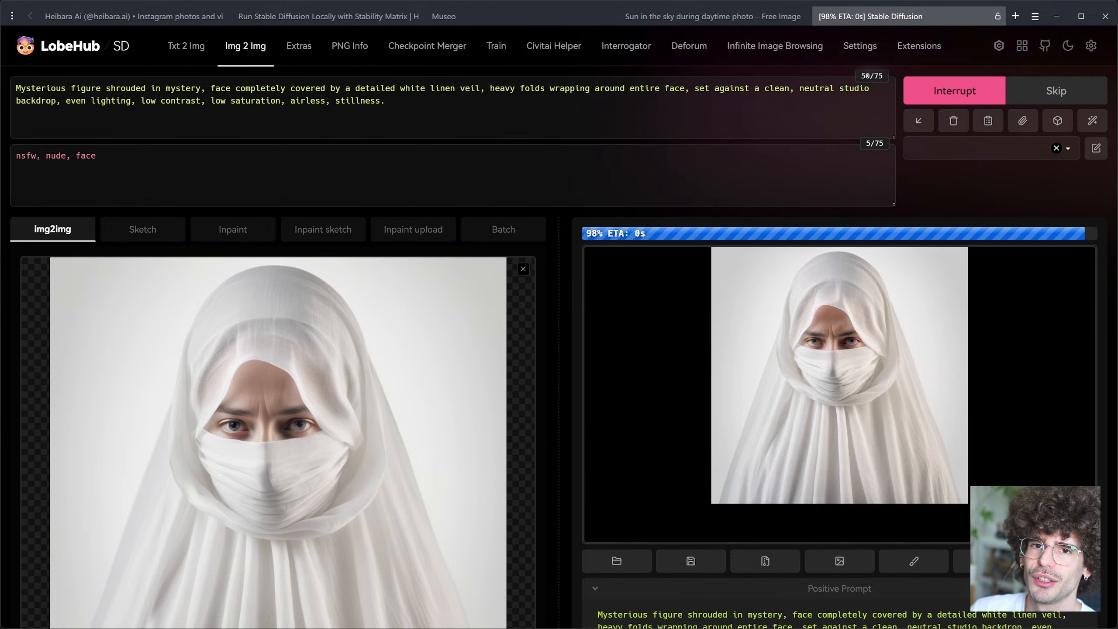
# Step: Switch to the Heibara Ai tutorial on running Stable Diffusion with Stability Matrix, skim it and show its web address
pyautogui.click(305, 17)
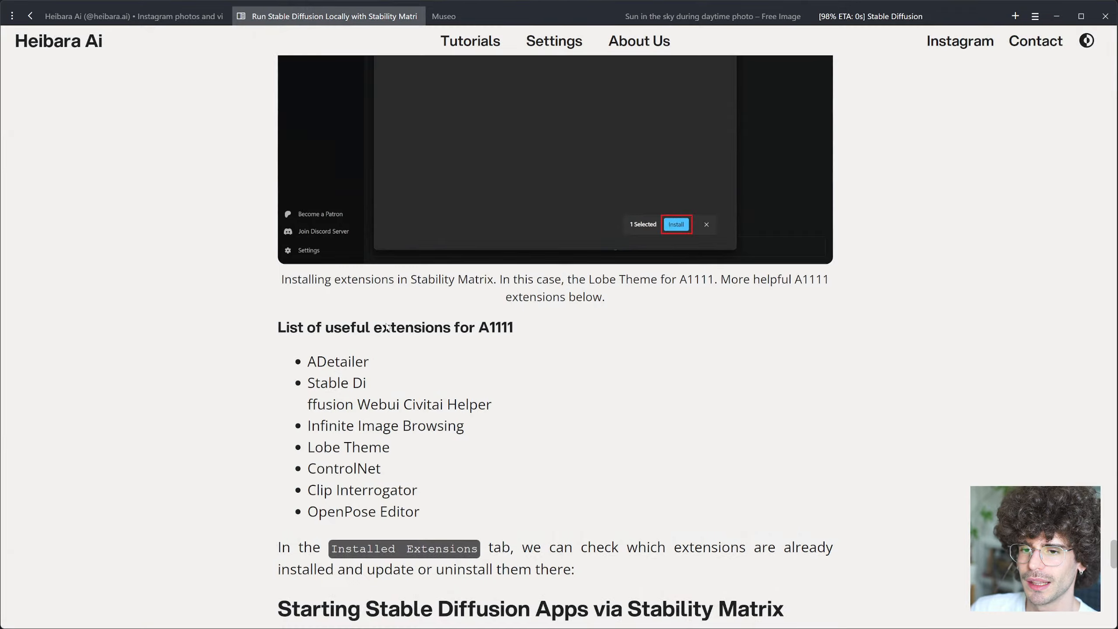
pyautogui.scroll(15, 679, 439)
pyautogui.scroll(20, 679, 439)
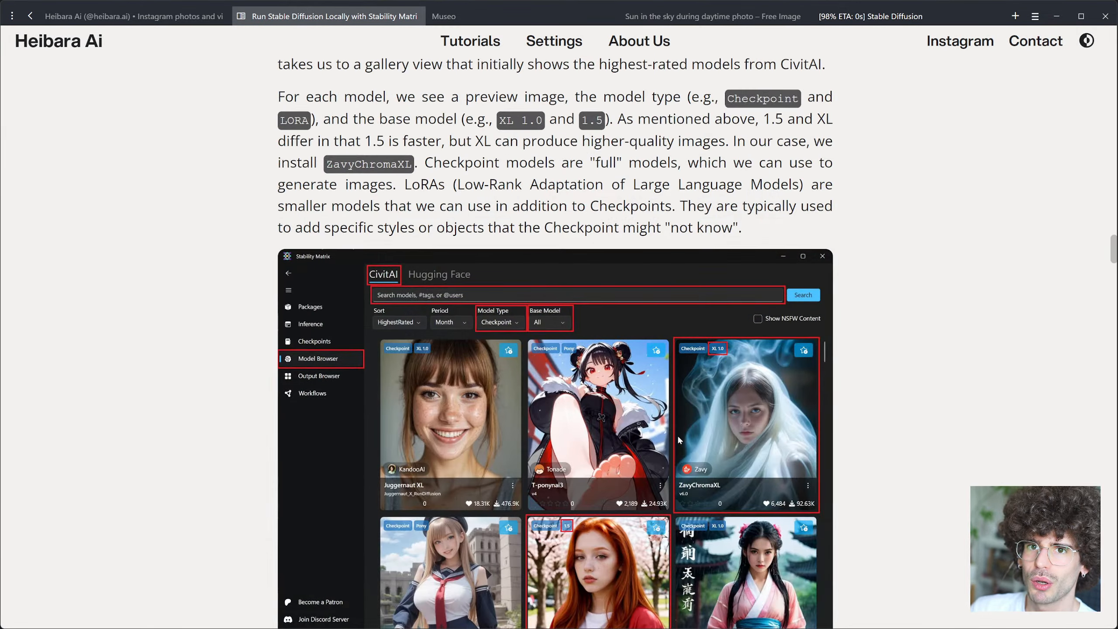
pyautogui.scroll(6, 679, 439)
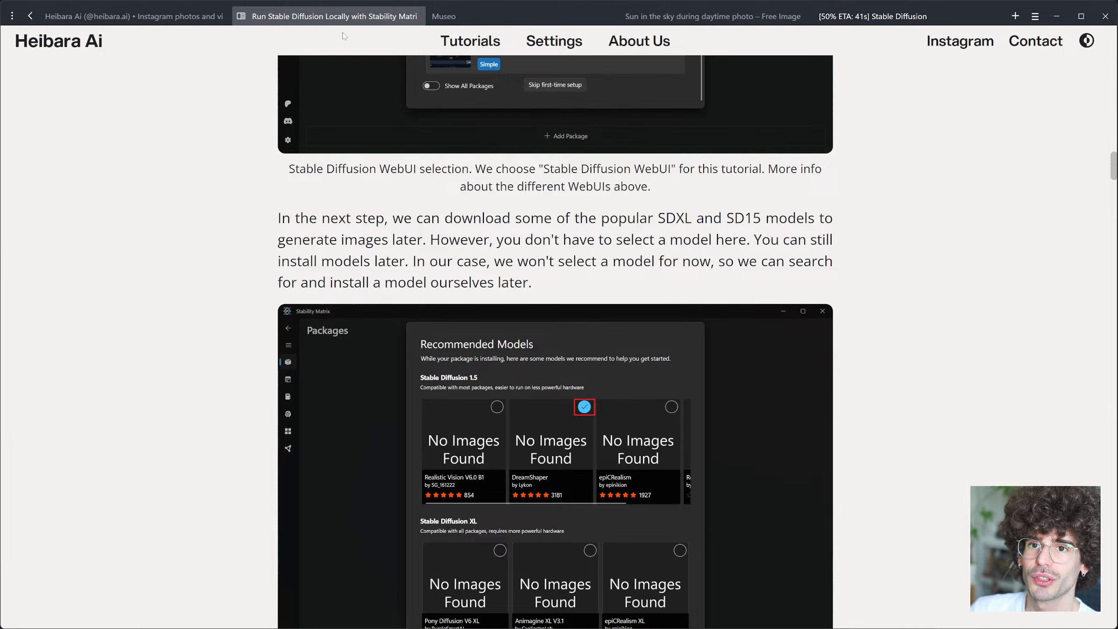
pyautogui.click(335, 21)
pyautogui.click(62, 17)
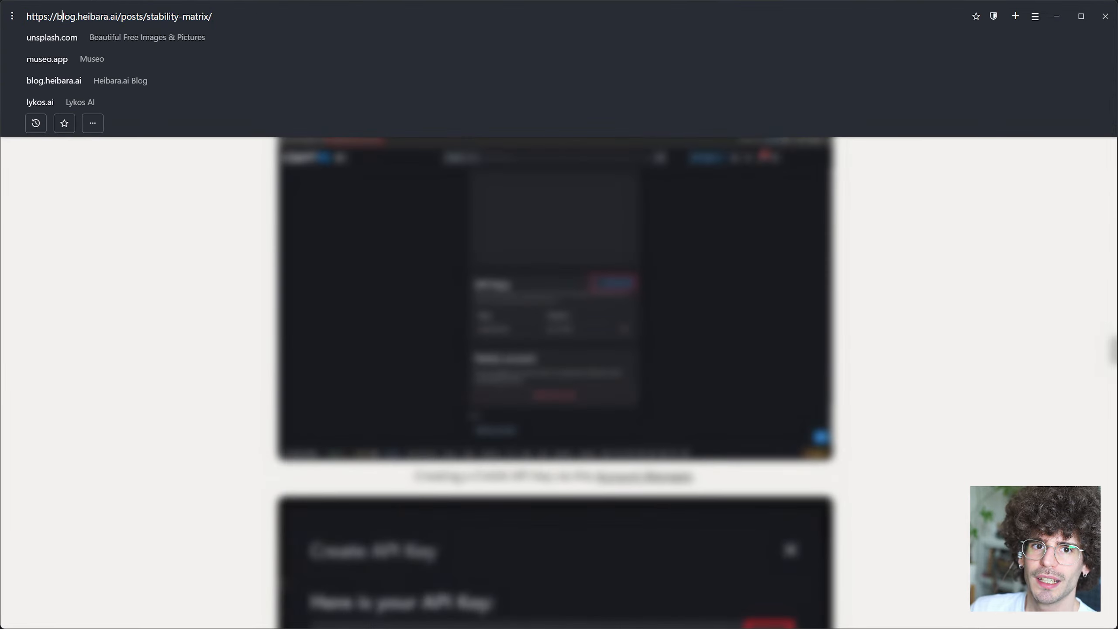
pyautogui.moveTo(53, 17); pyautogui.dragTo(121, 16)
pyautogui.click(121, 17)
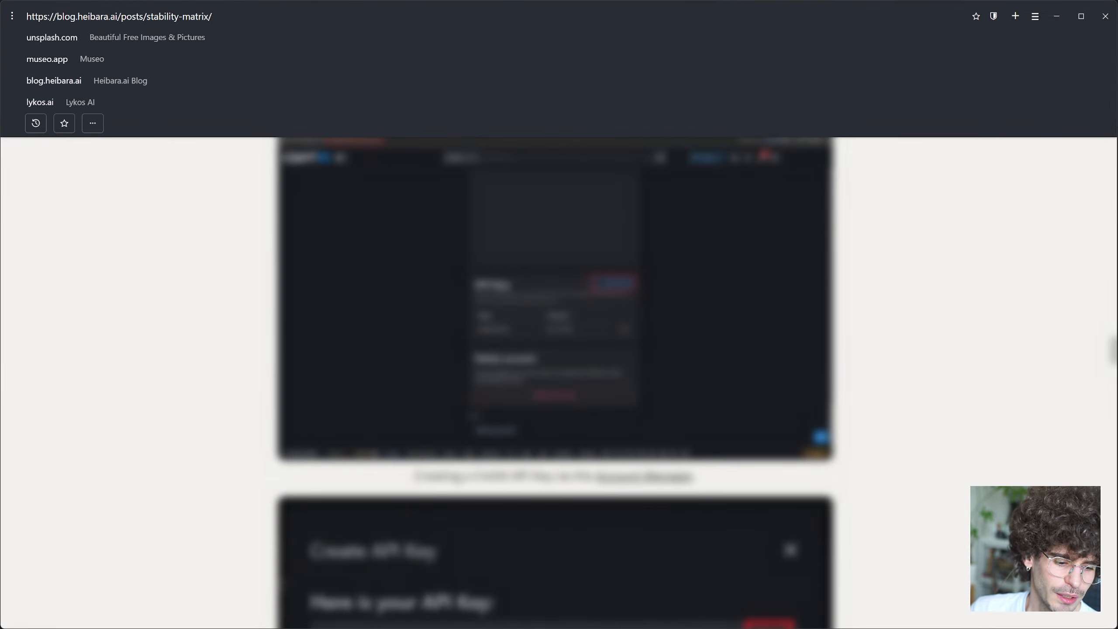
# Step: Look through the tutorial's installation, popular models and model download sections, and open the blog's home page
pyautogui.click(765, 388)
pyautogui.scroll(15, 800, 385)
pyautogui.scroll(10, 801, 387)
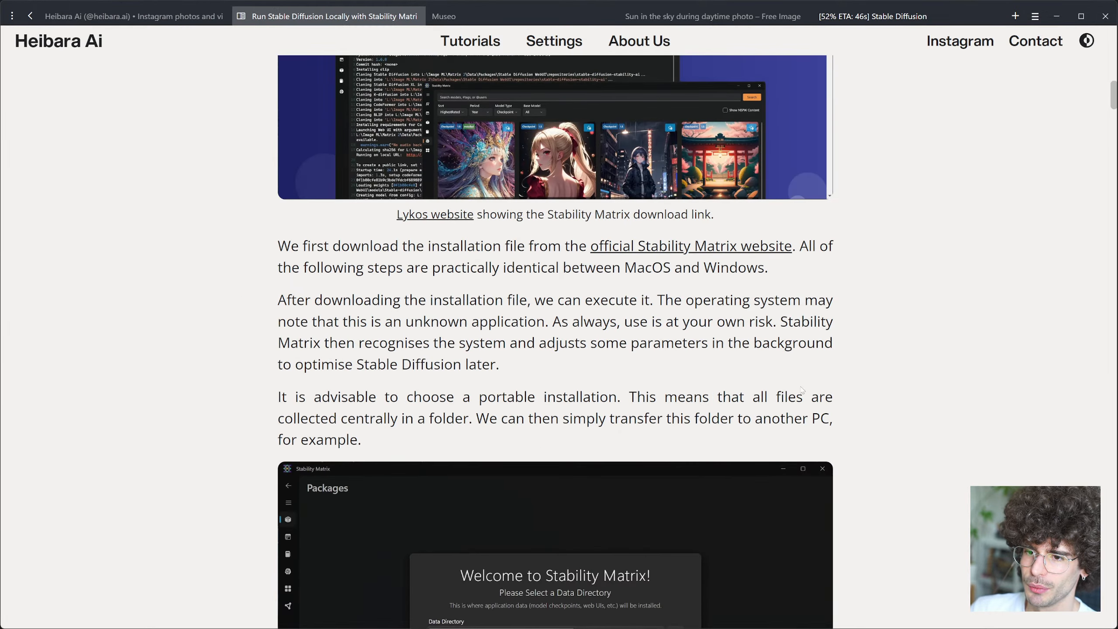
pyautogui.scroll(-10, 797, 379)
pyautogui.scroll(-15, 796, 382)
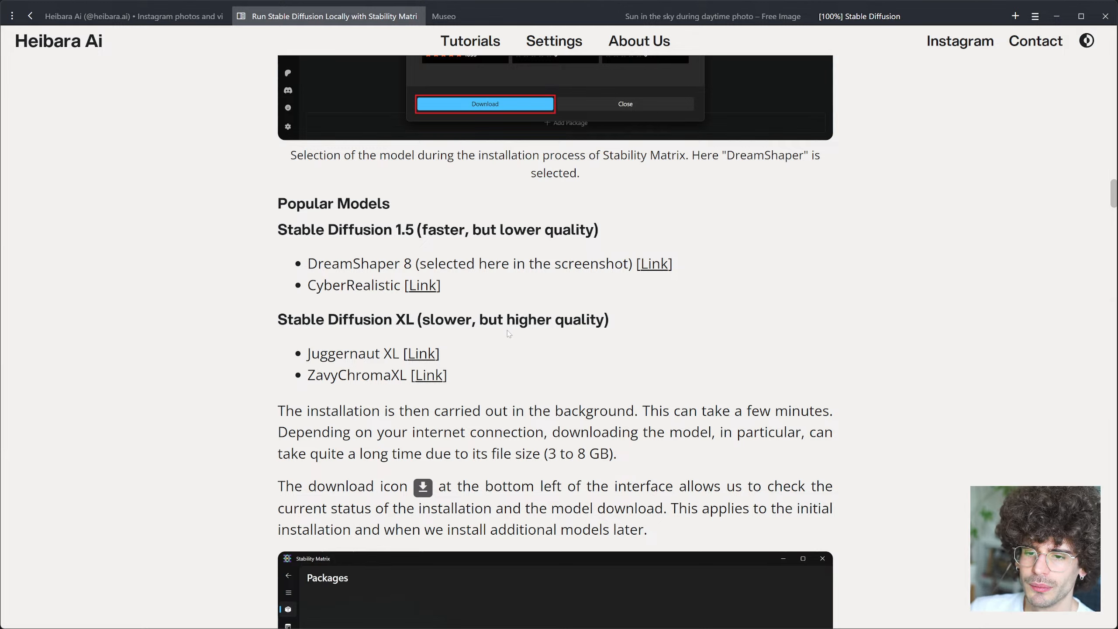
pyautogui.scroll(-12, 555, 344)
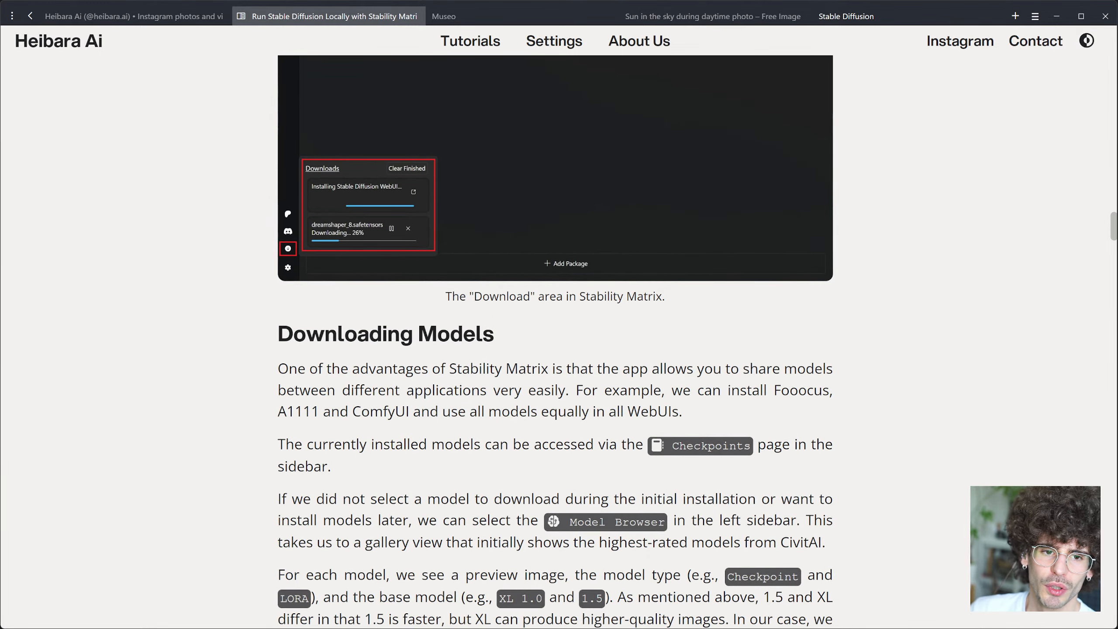
pyautogui.click(95, 42)
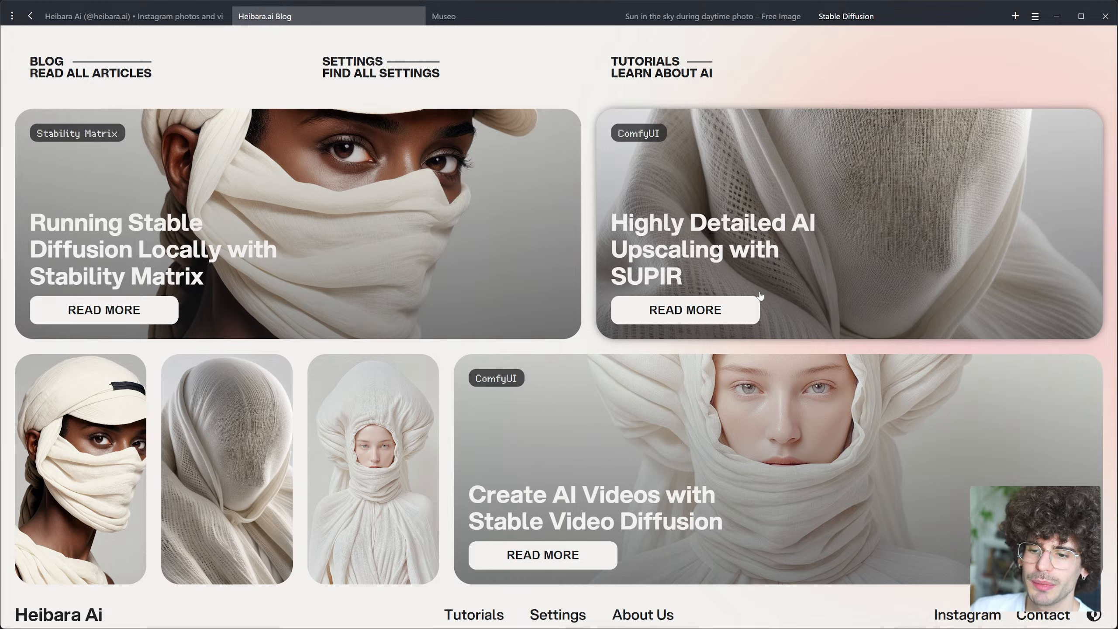
# Step: Return to the Stable Diffusion page and inspect the newly generated image's facial expression
pyautogui.click(861, 17)
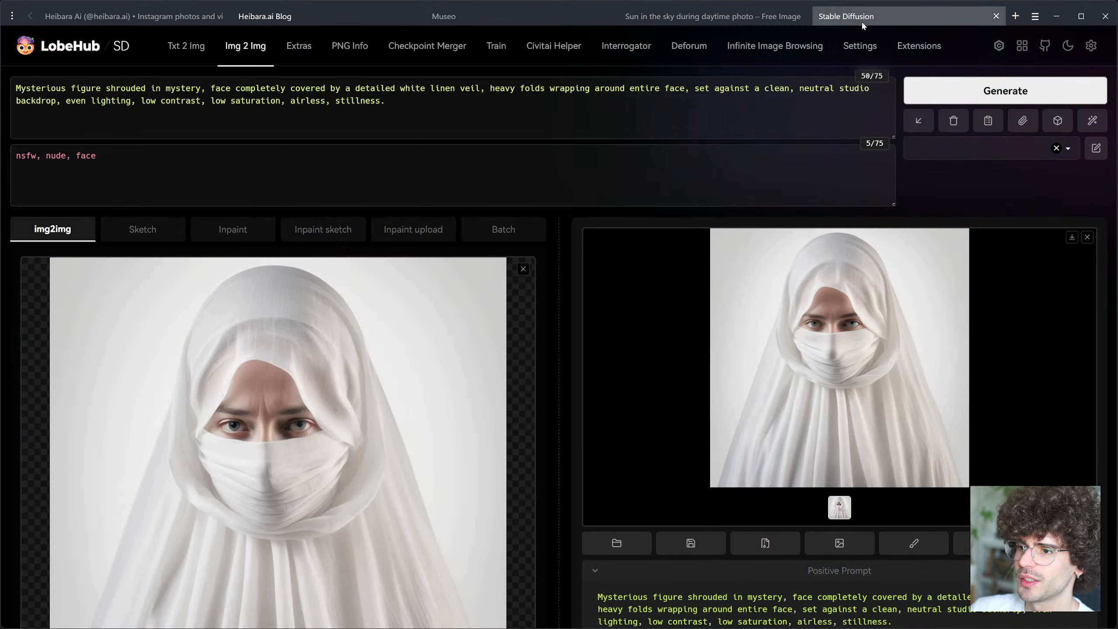
pyautogui.click(890, 419)
pyautogui.click(911, 424)
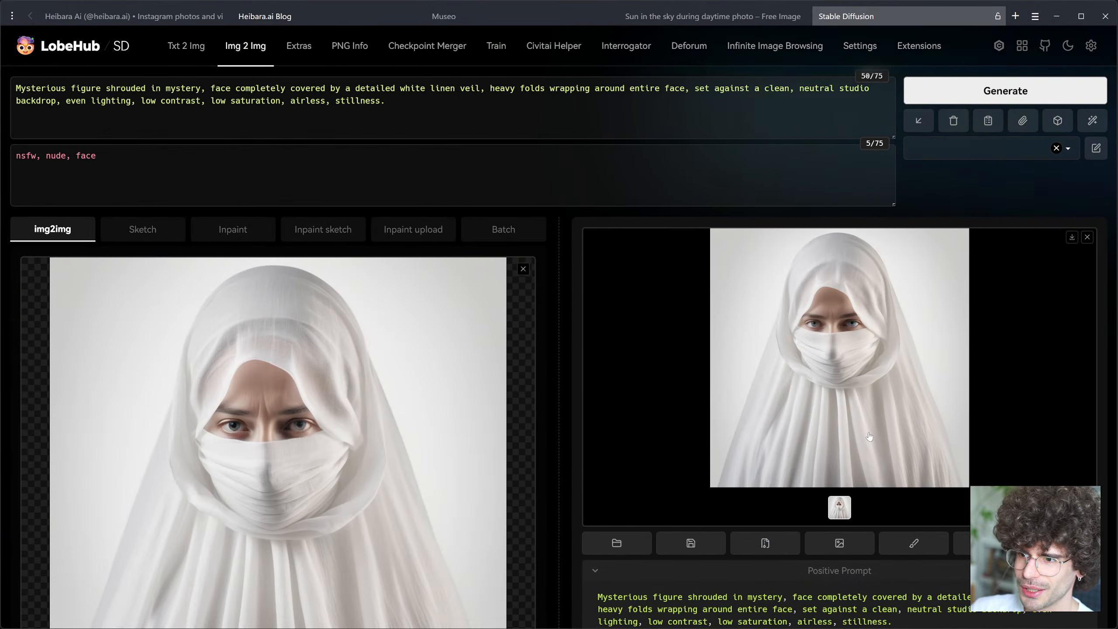
# Step: Set ADetailer's inpaint denoising strength to 0.5 and generate the image again
pyautogui.scroll(-10, 869, 442)
pyautogui.scroll(-10, 863, 420)
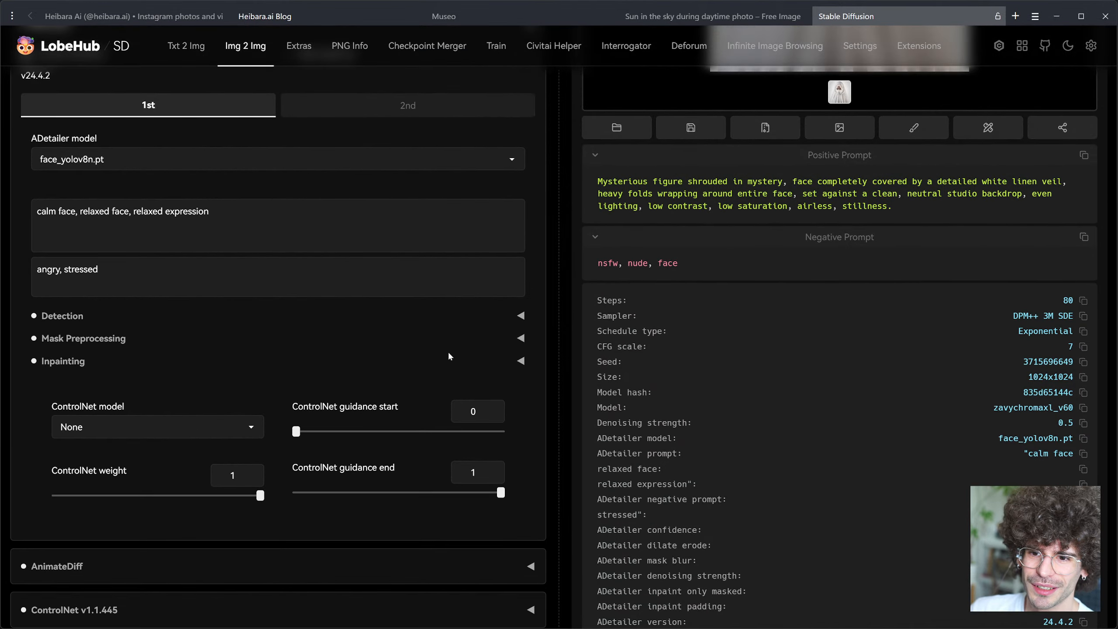
pyautogui.scroll(-3, 117, 375)
pyautogui.scroll(2, 123, 383)
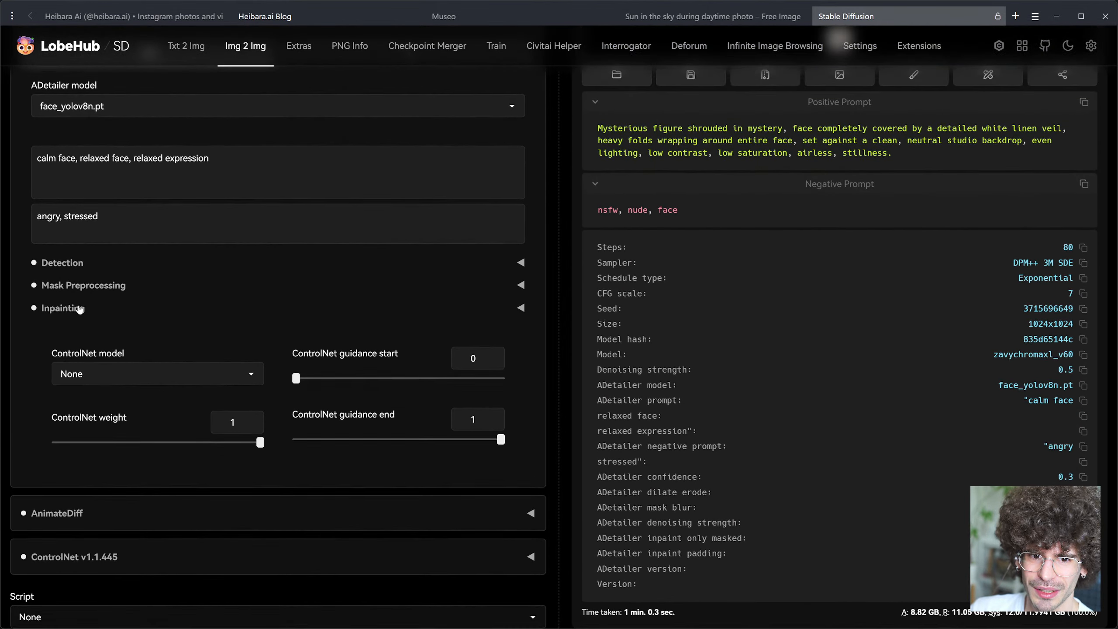
pyautogui.click(81, 309)
pyautogui.click(500, 332)
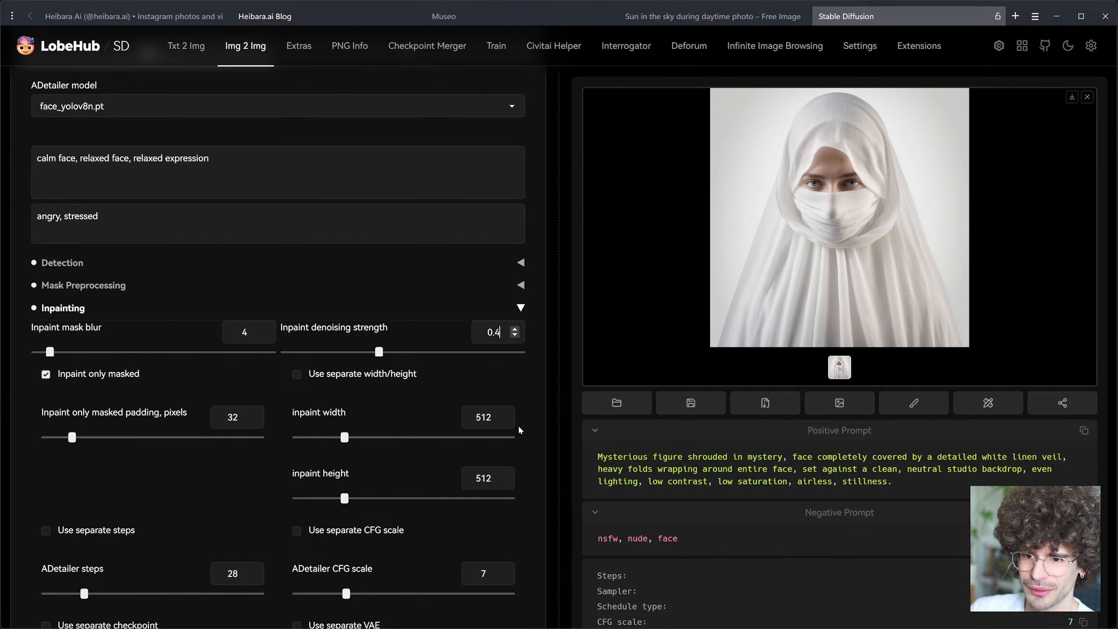
pyautogui.press('BackSpace')
pyautogui.write('5')
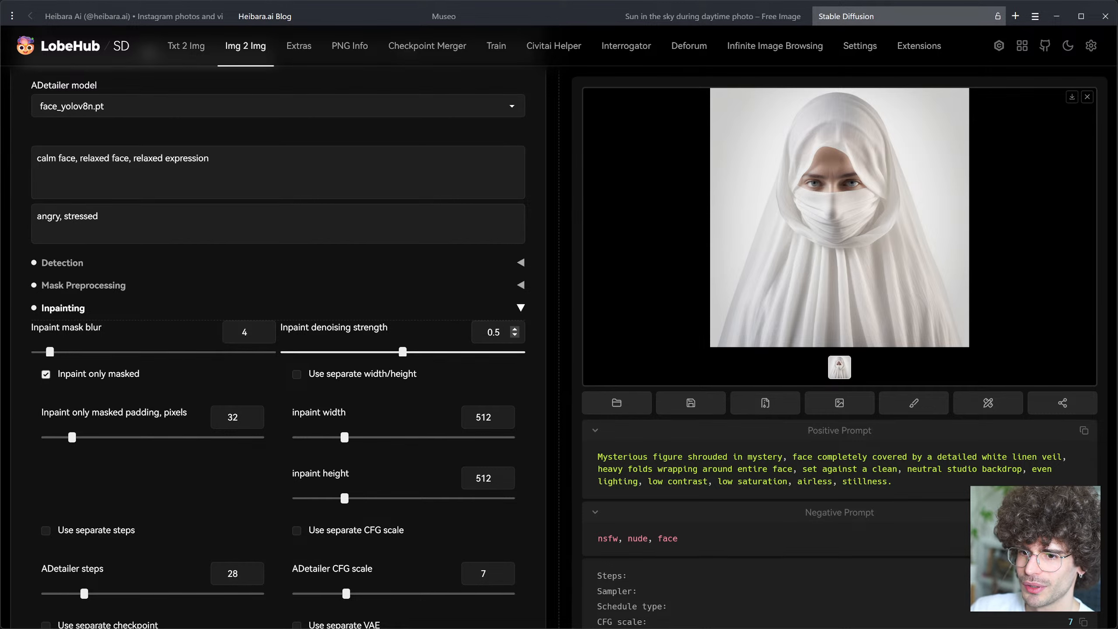
pyautogui.scroll(20, 699, 348)
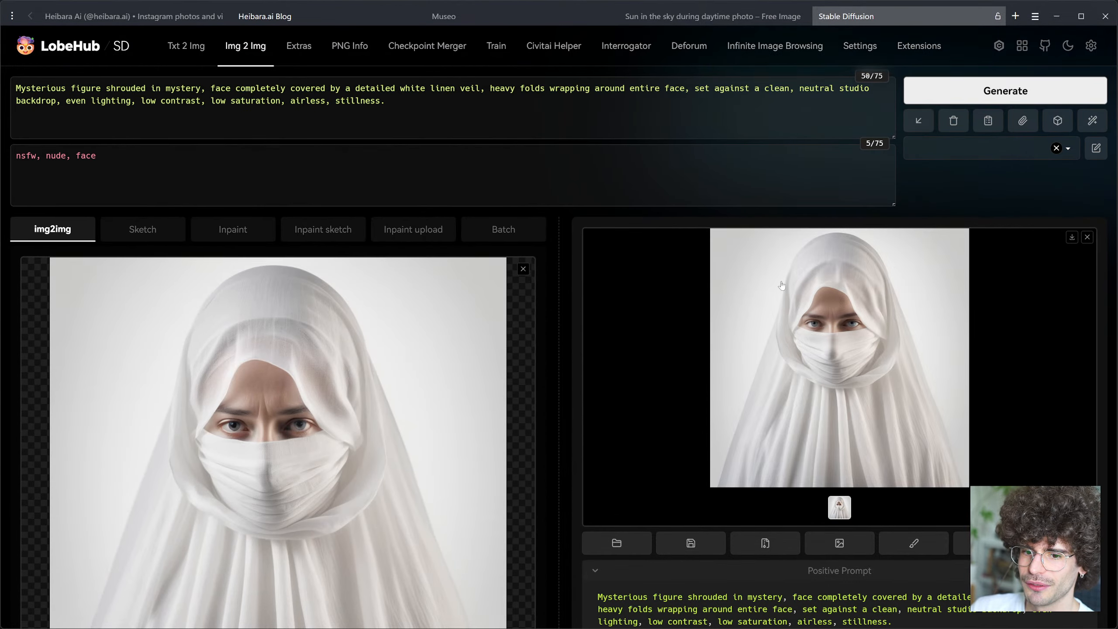
pyautogui.click(953, 98)
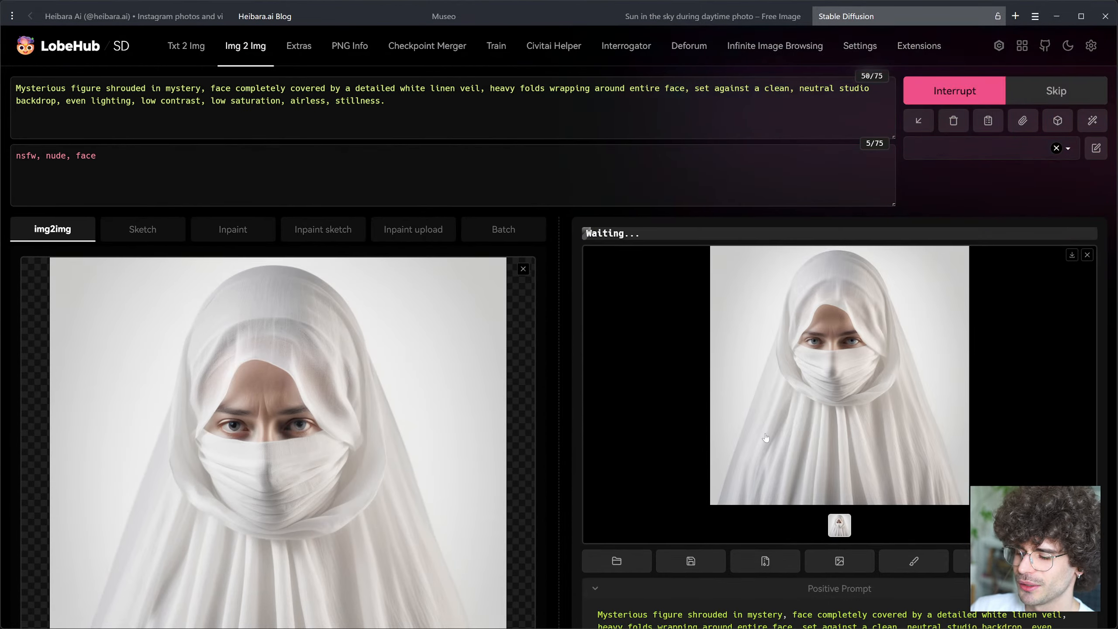